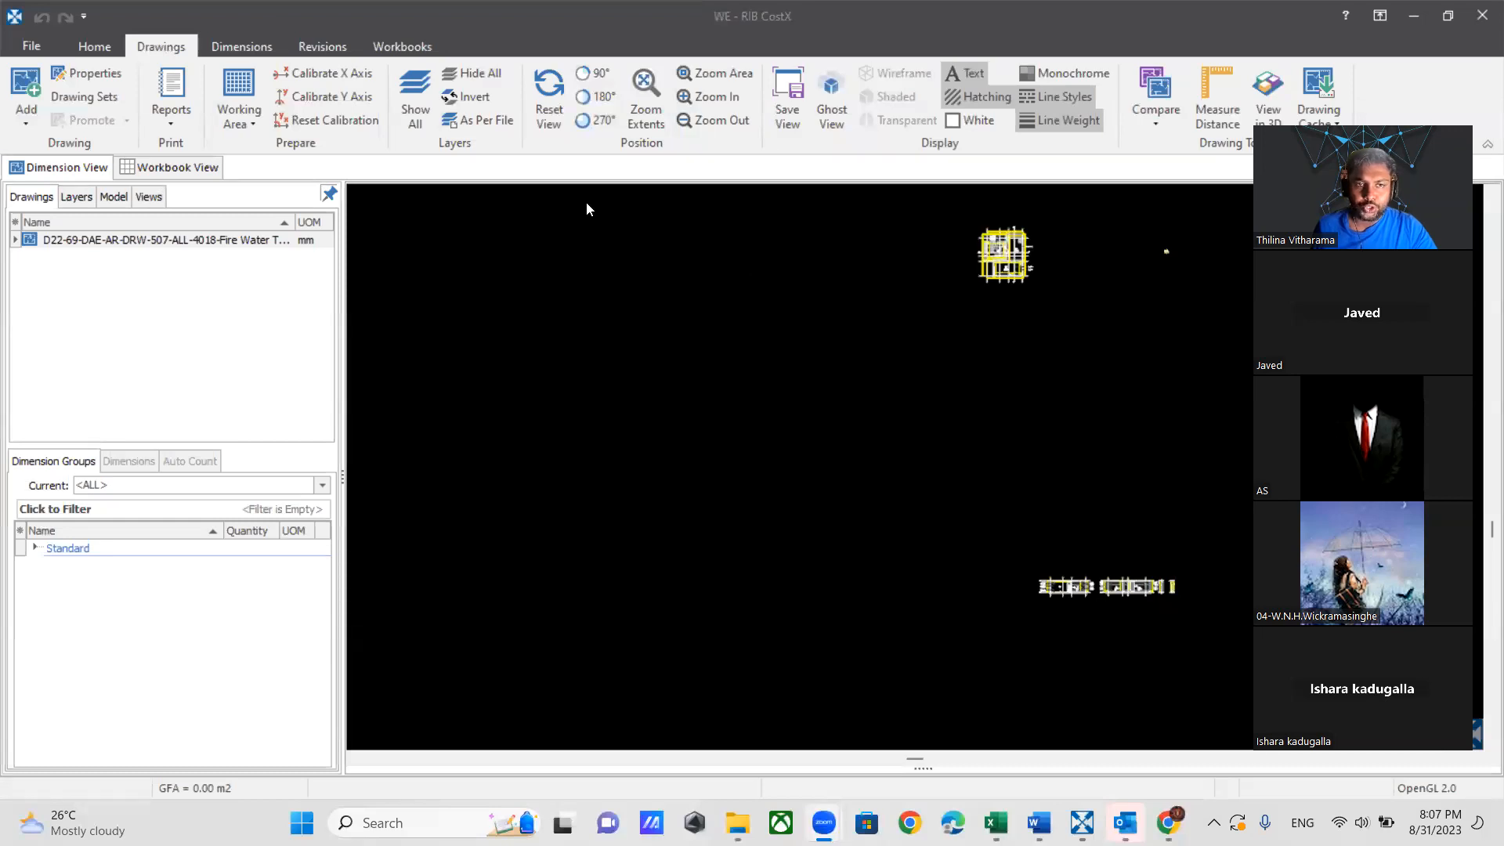
Step: Delete the currently open building WE together with all its associated data
{"action": "left_click", "coordinate": [31, 46]}
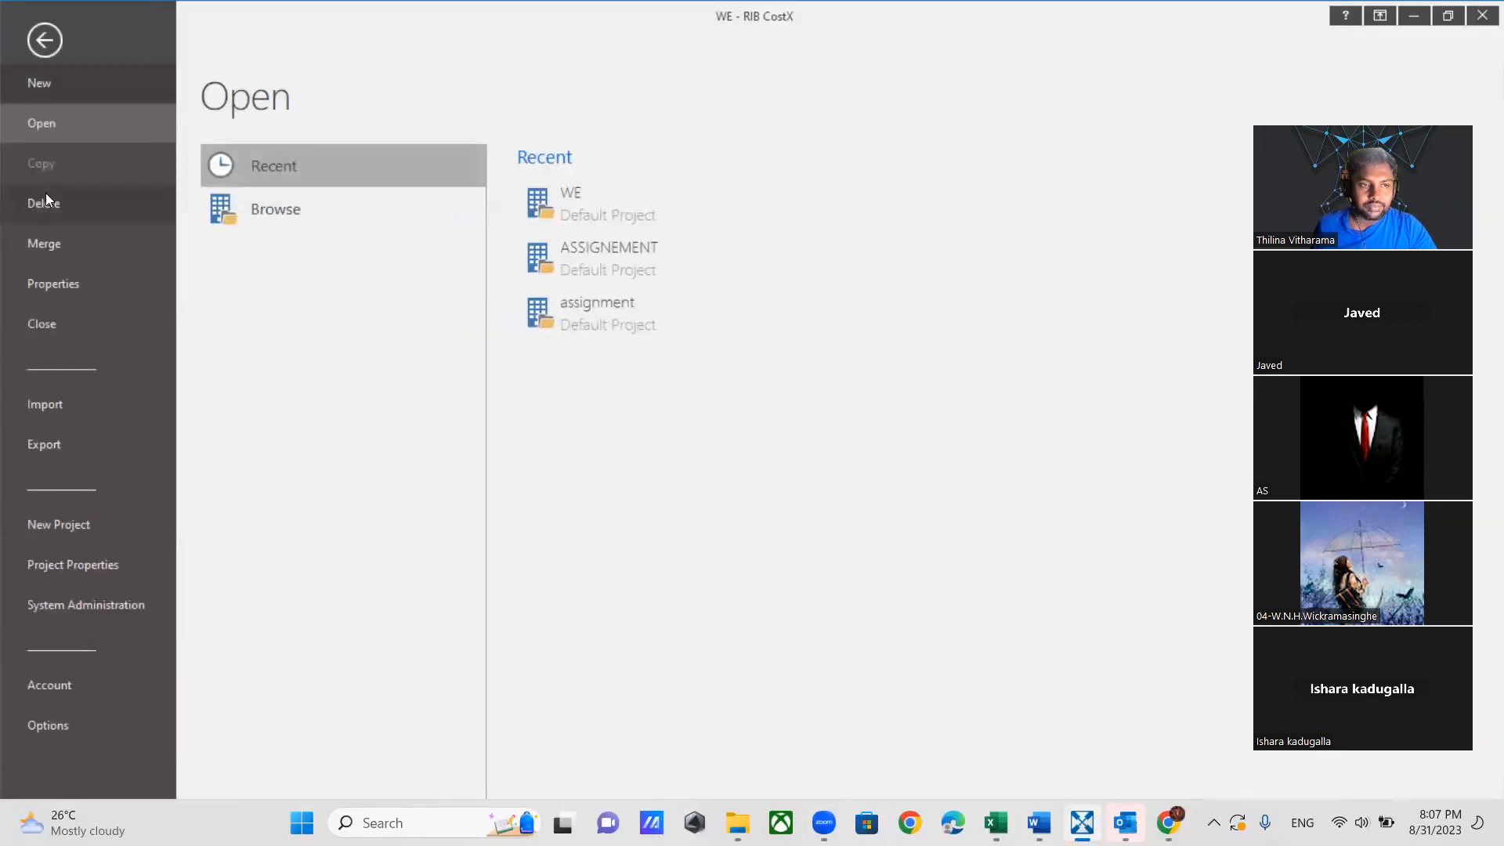
{"action": "left_click", "coordinate": [45, 201]}
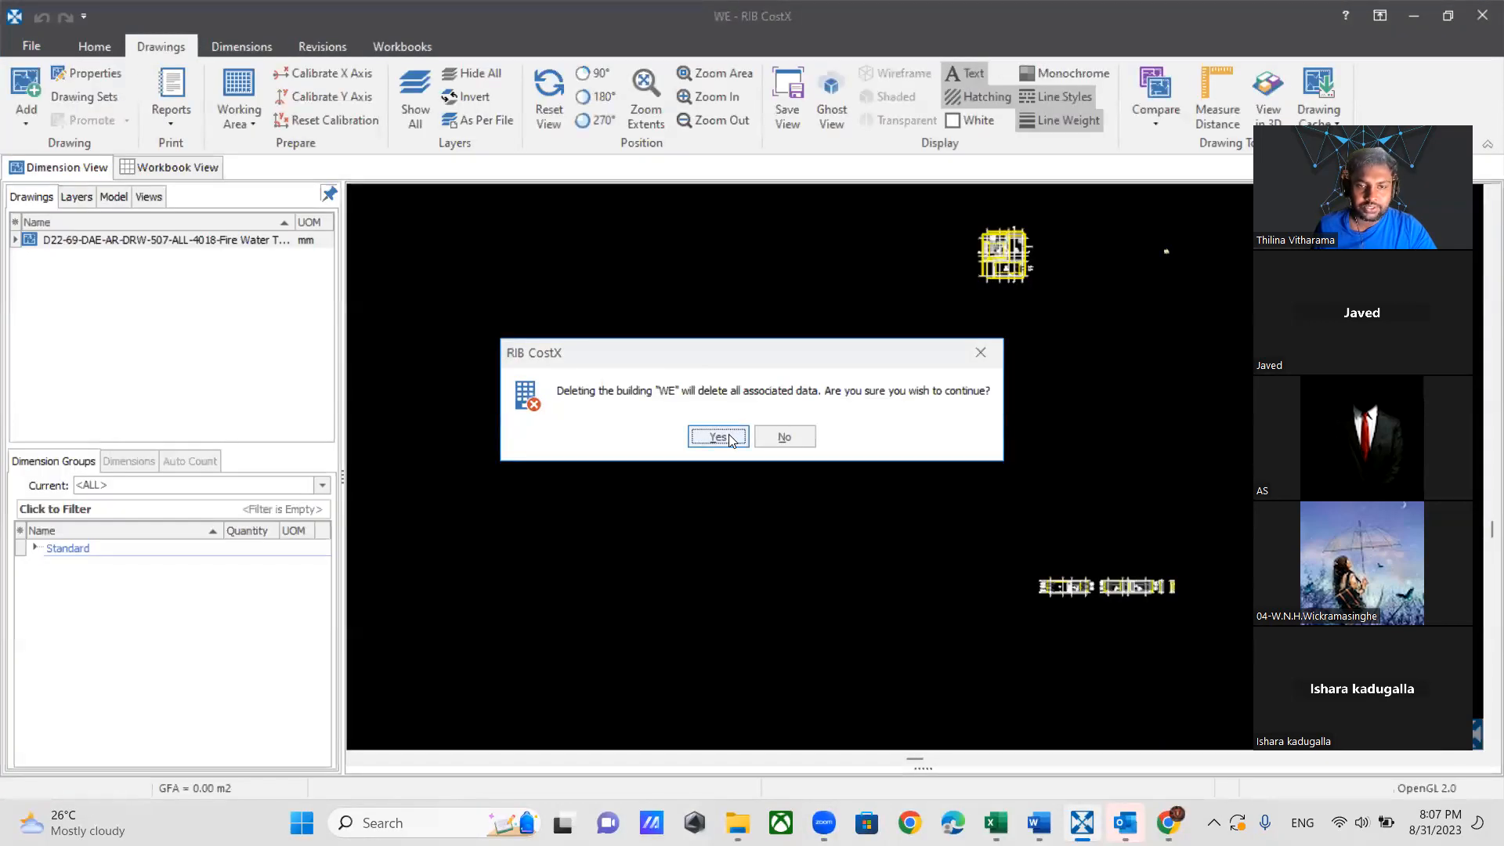
{"action": "left_click", "coordinate": [730, 440]}
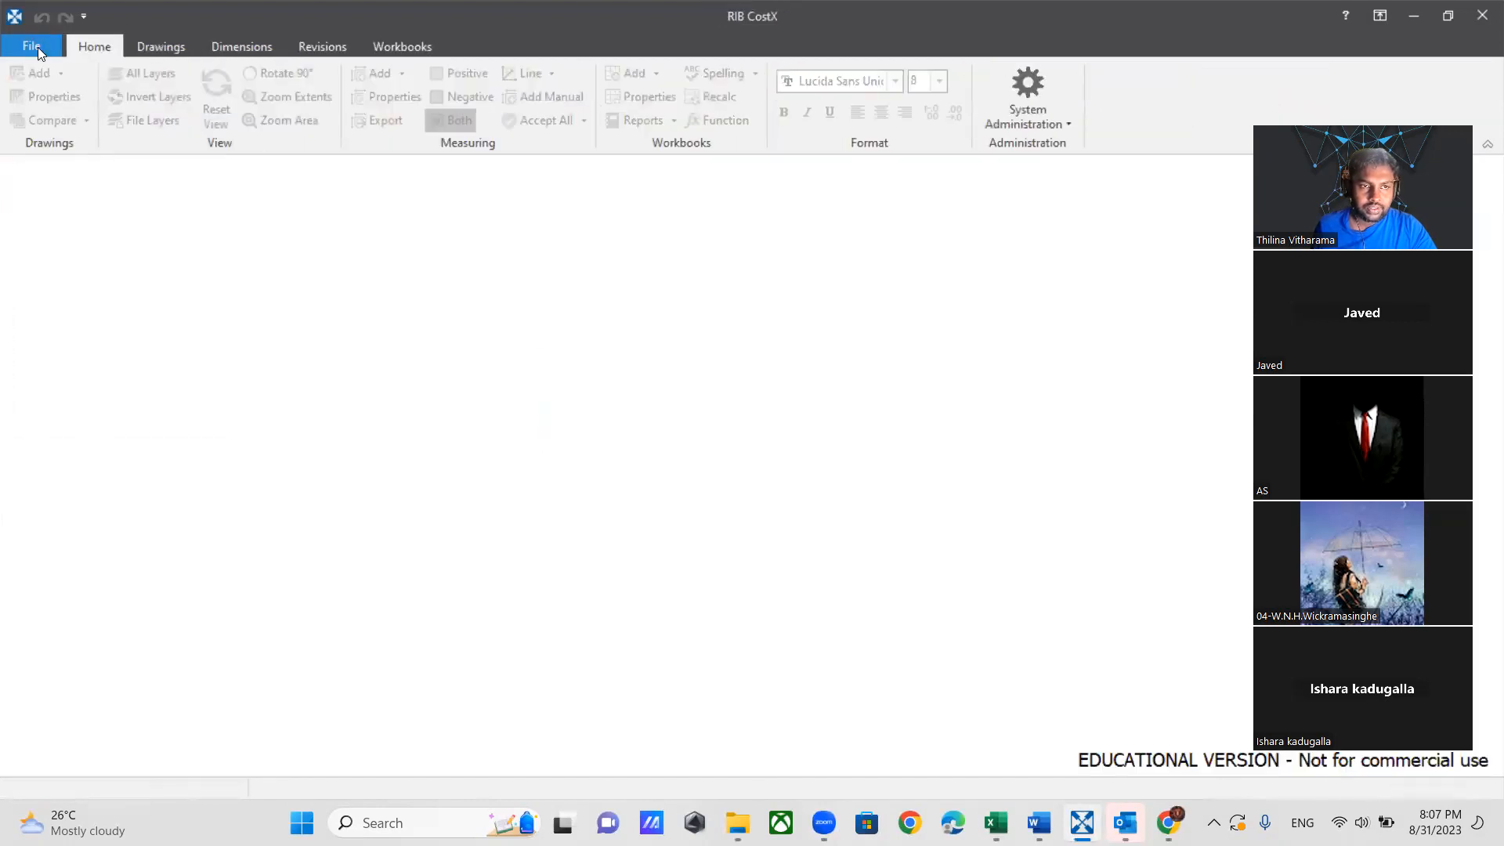
Step: Create a new building named session 01 in the Default Project
{"action": "left_click", "coordinate": [31, 47]}
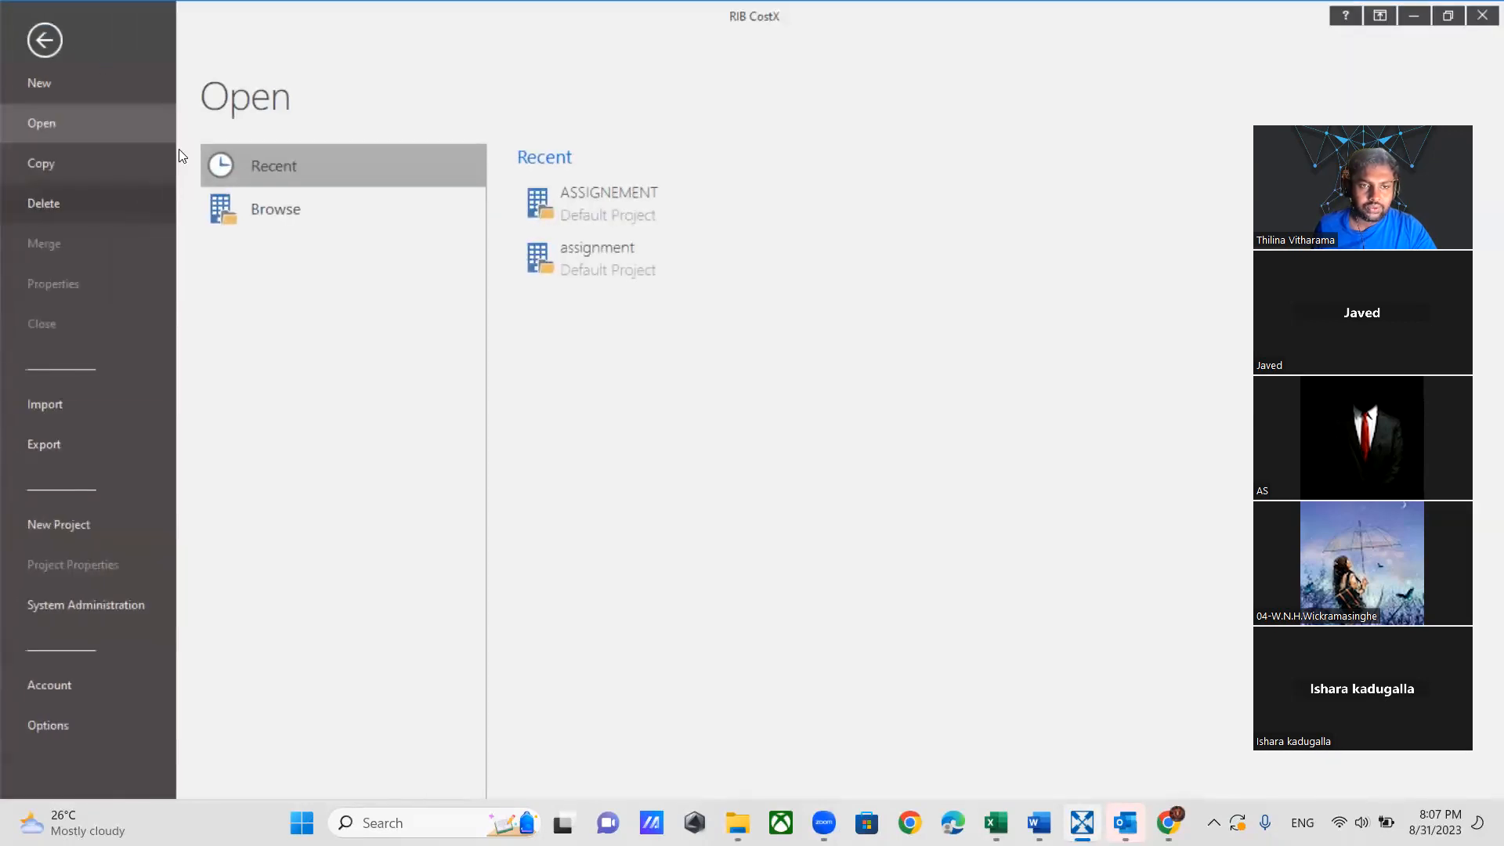
{"action": "left_click", "coordinate": [39, 81]}
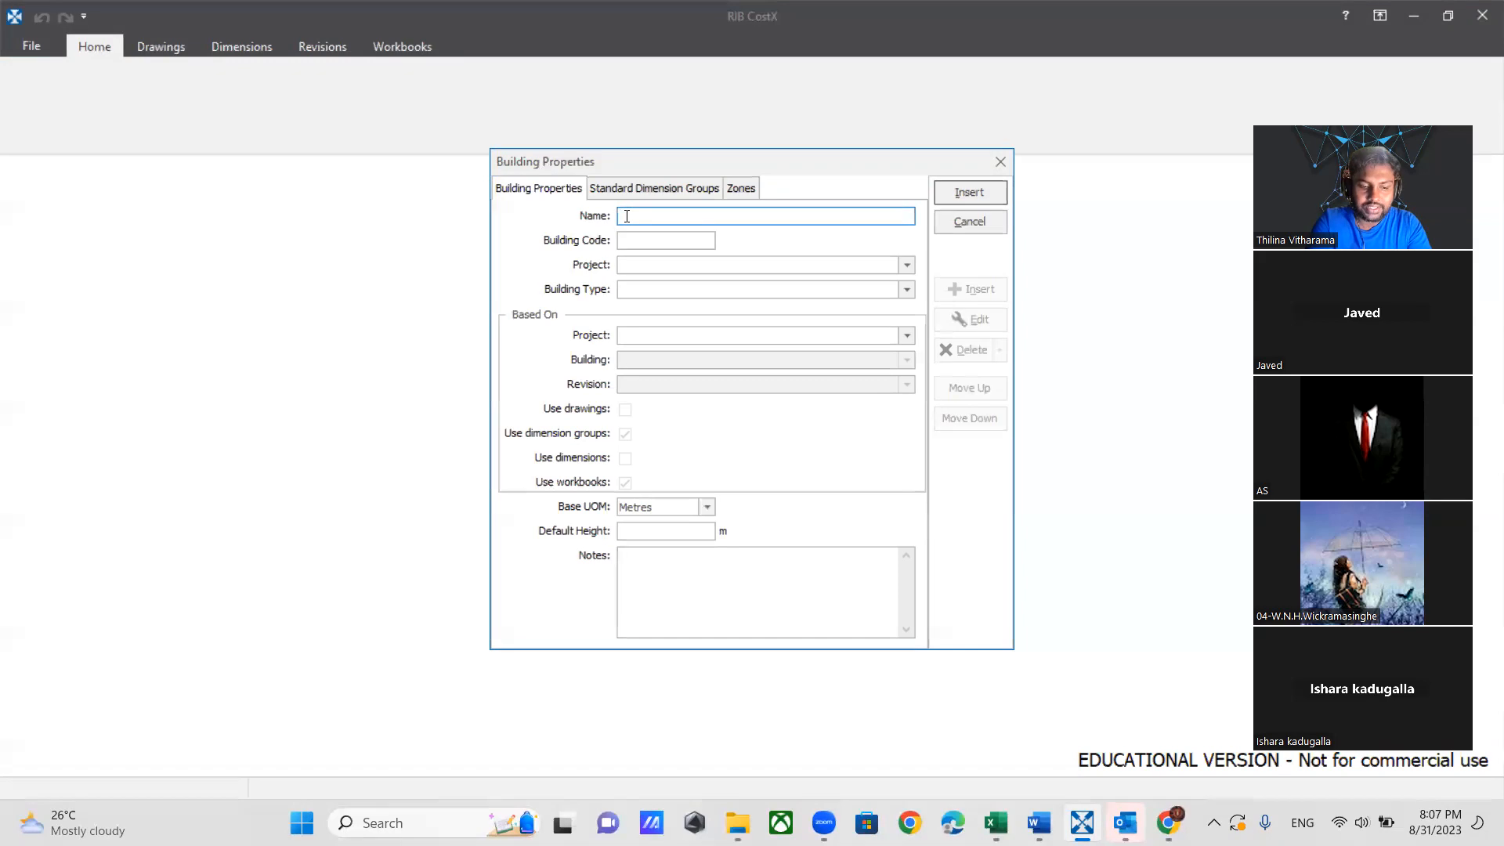
{"action": "type", "text": "se"}
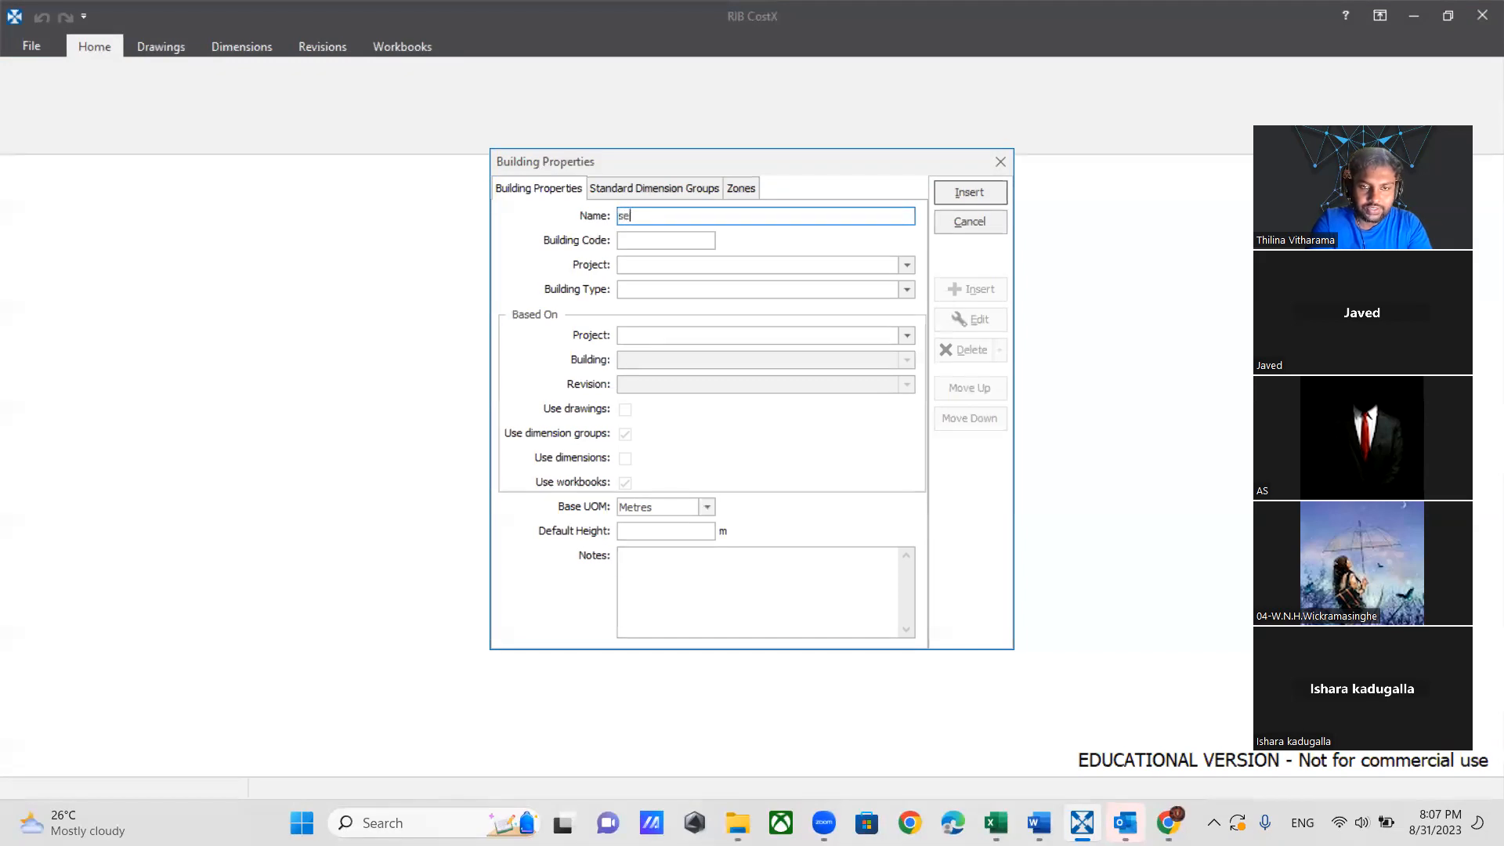
{"action": "type", "text": "ssion 01"}
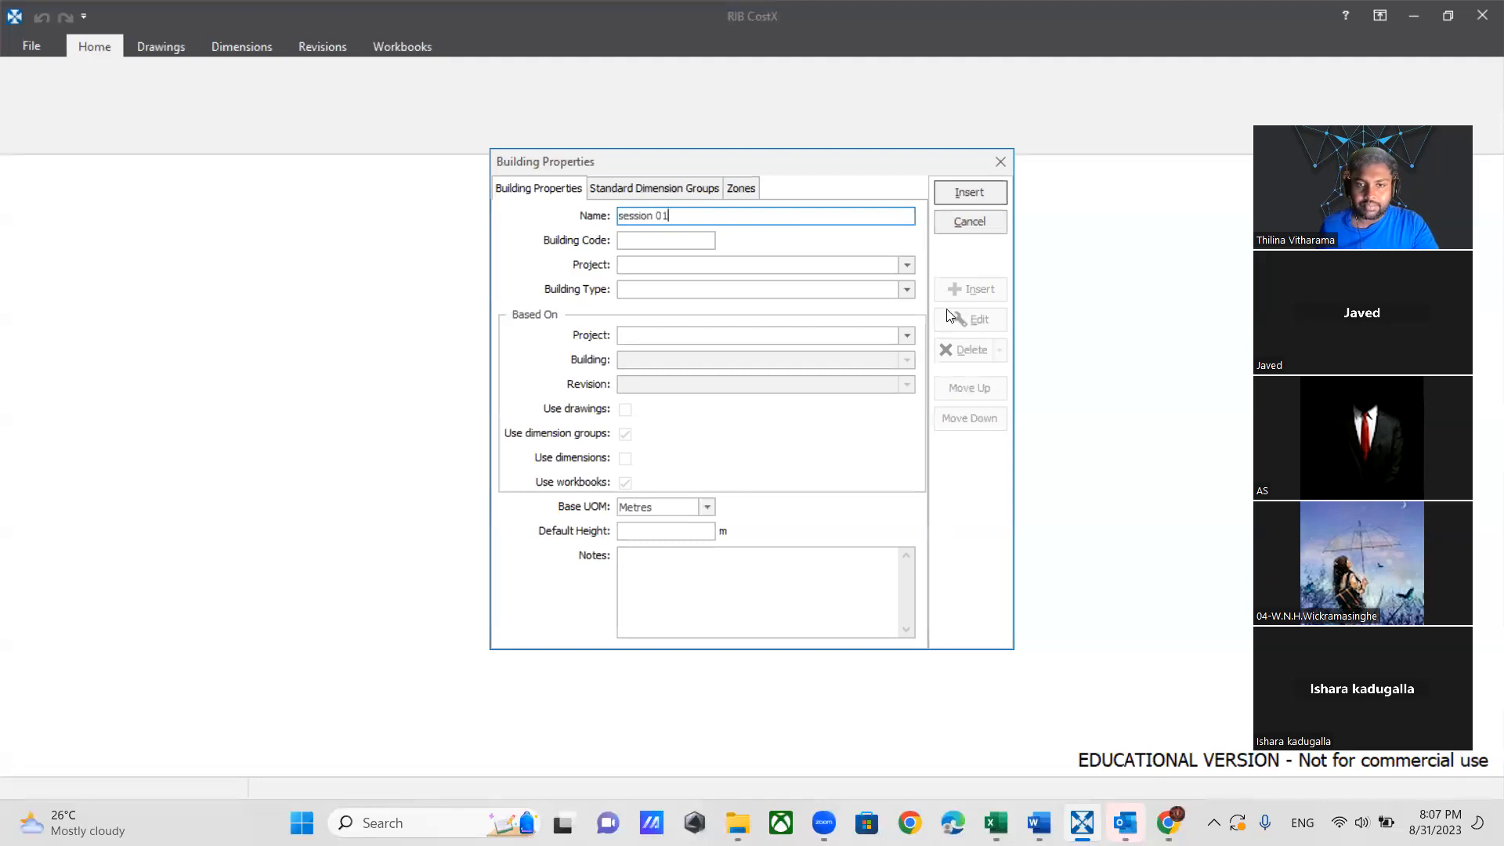
{"action": "left_click", "coordinate": [907, 266]}
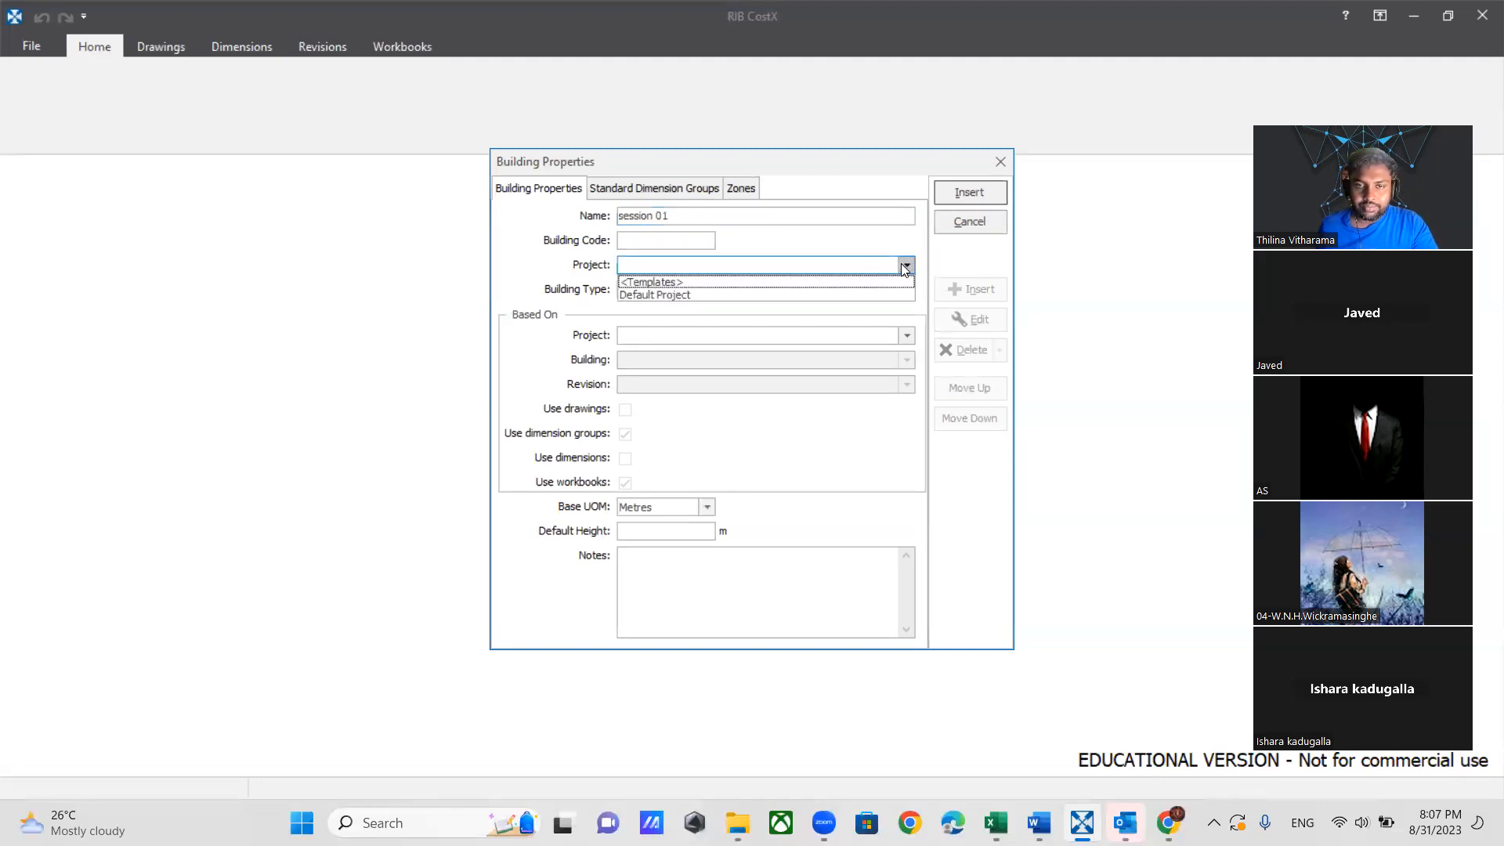
{"action": "left_click", "coordinate": [715, 296]}
{"action": "left_click", "coordinate": [966, 195]}
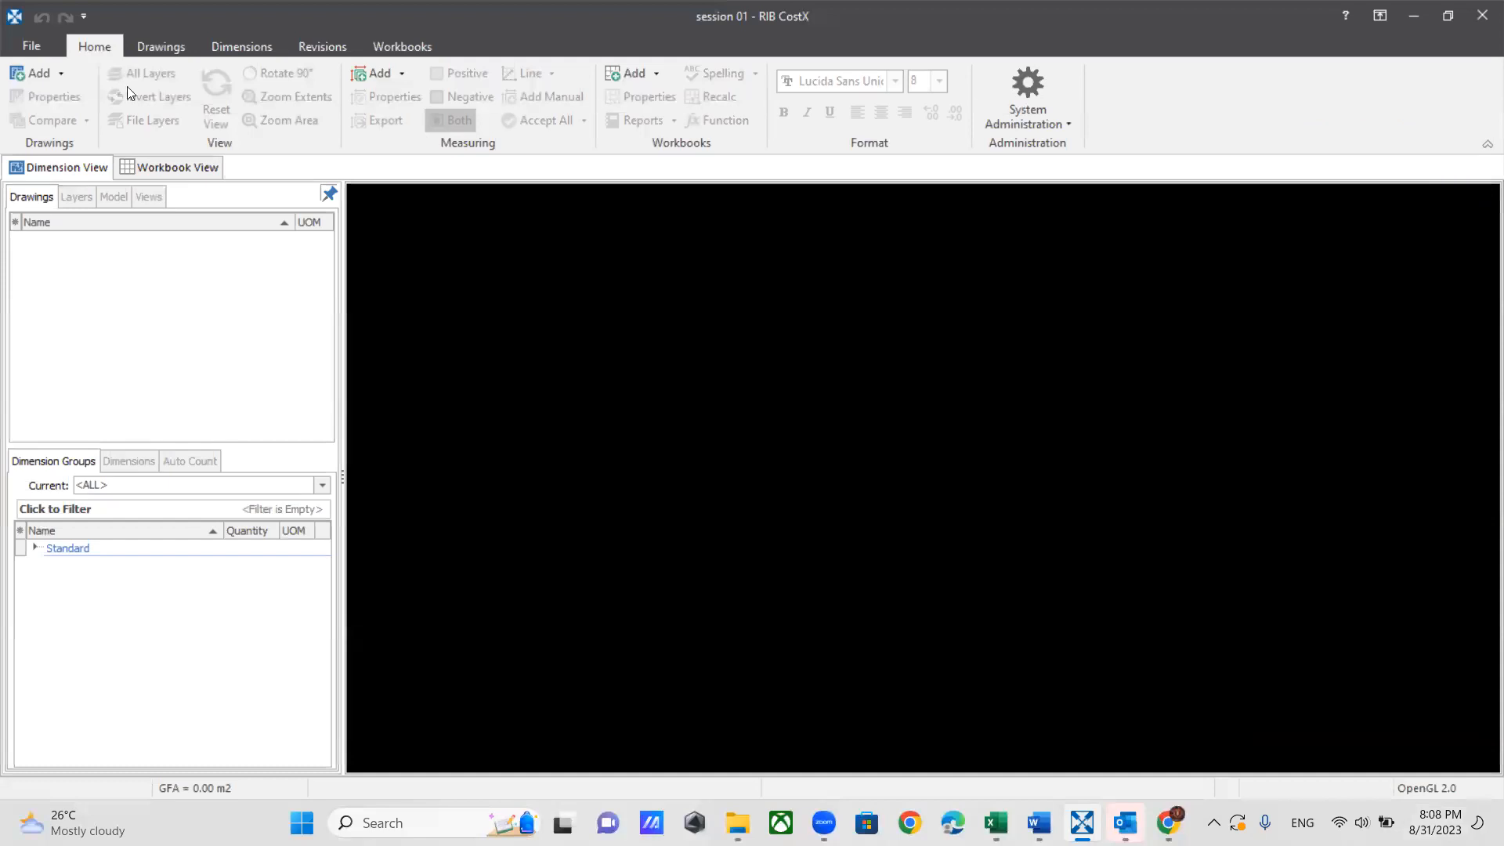
Step: Try to add the Revit drawing CostX class (1) from the desktop folder Introduction to CostX
{"action": "left_click", "coordinate": [164, 47]}
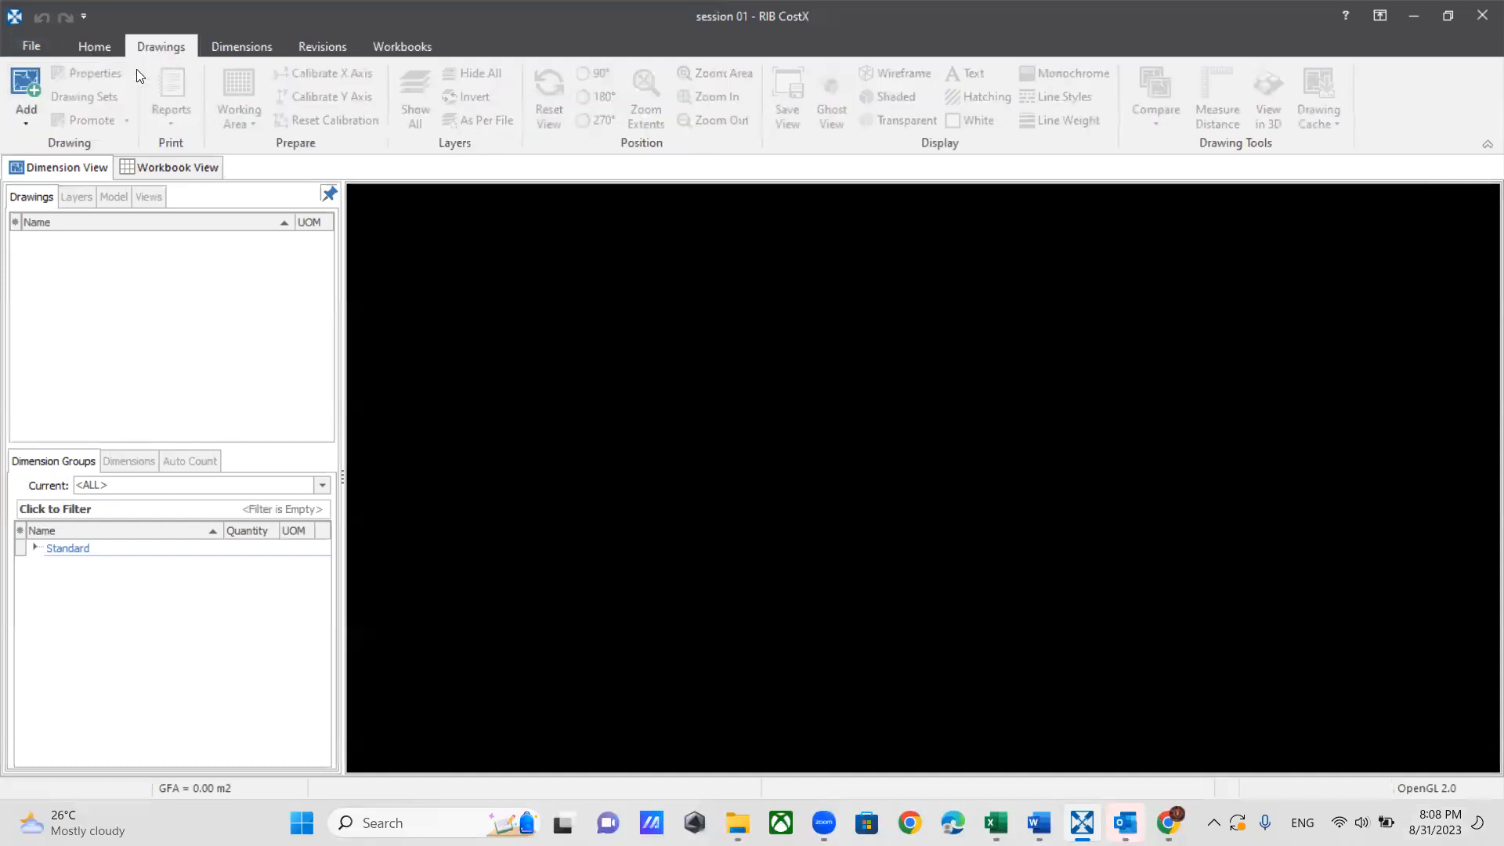
{"action": "left_click", "coordinate": [26, 92]}
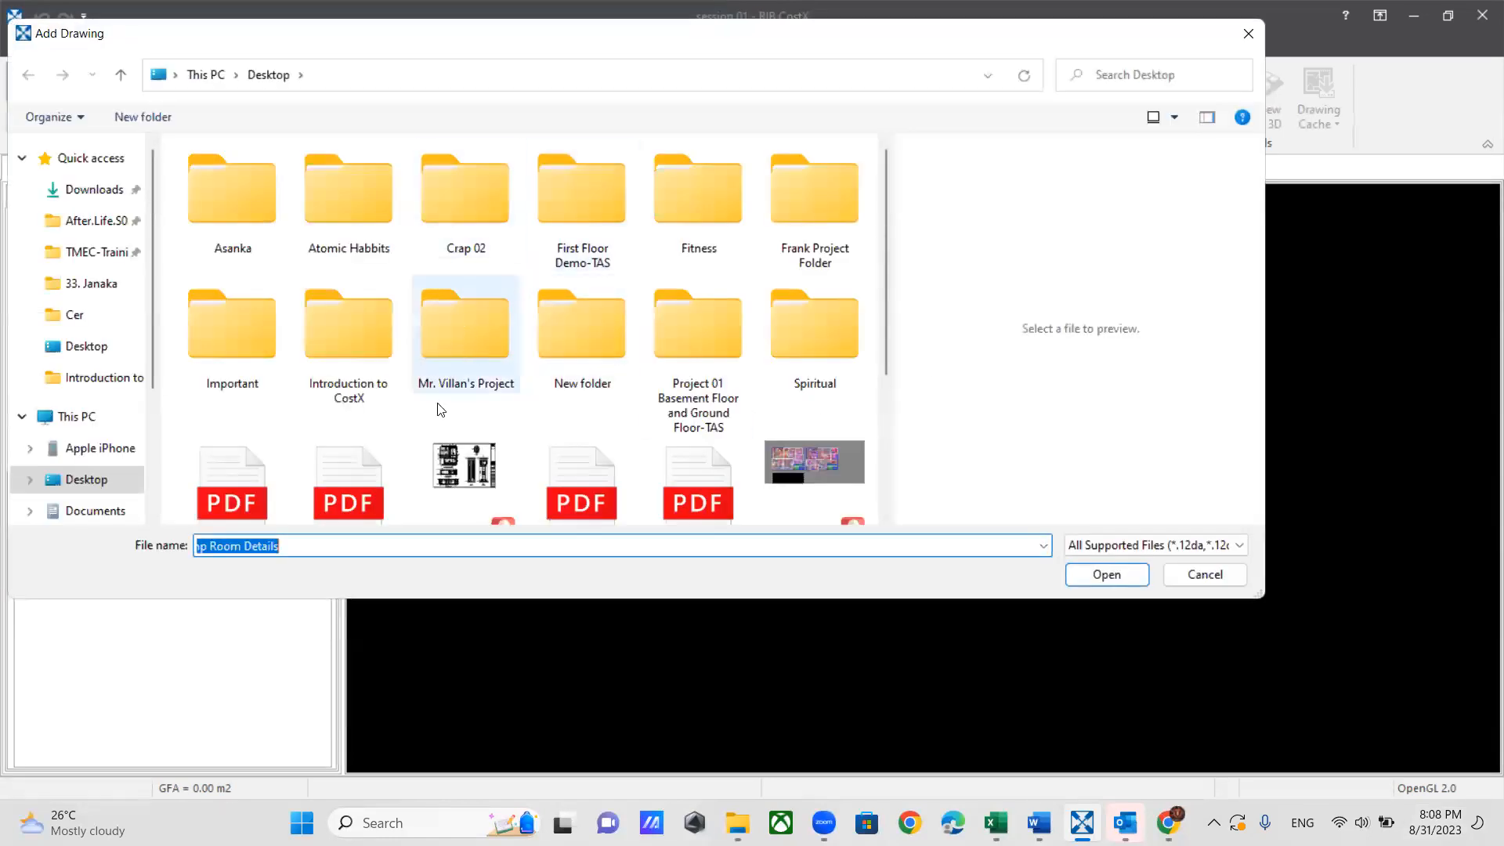
{"action": "double_click", "coordinate": [349, 333]}
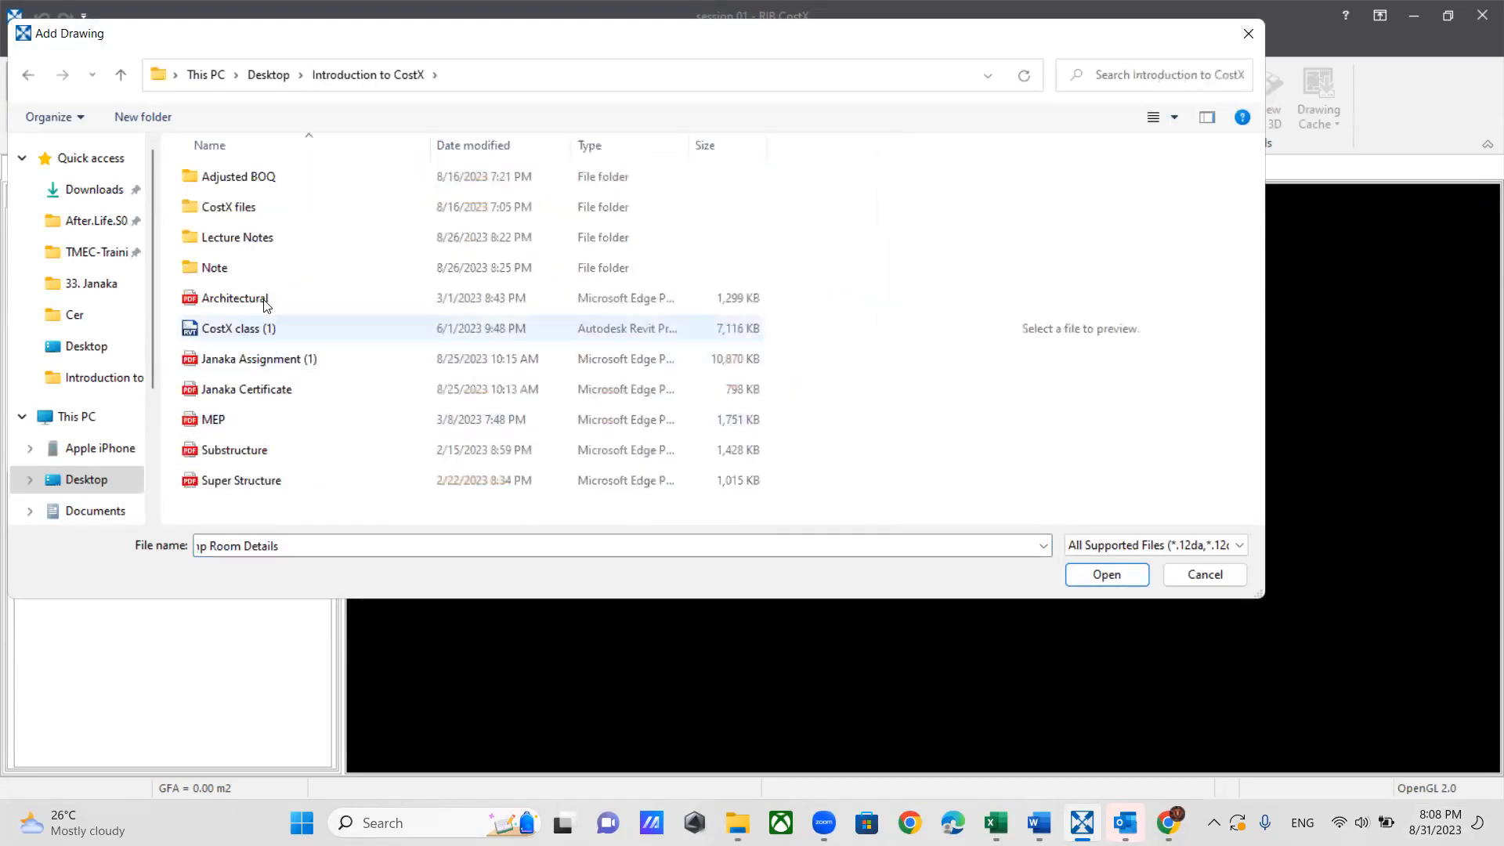
{"action": "left_click", "coordinate": [228, 329]}
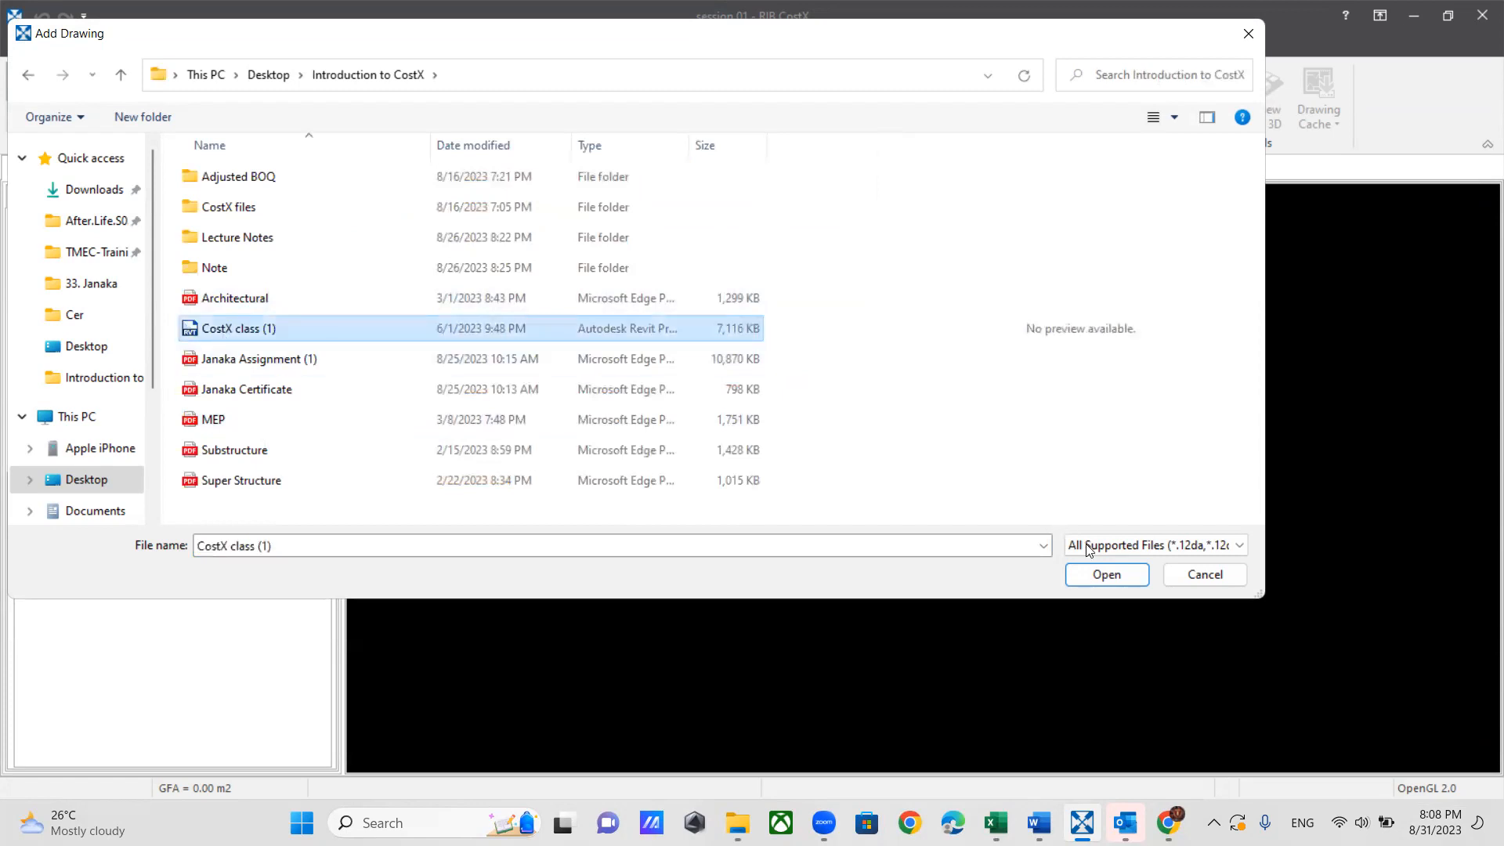
{"action": "left_click", "coordinate": [1104, 574]}
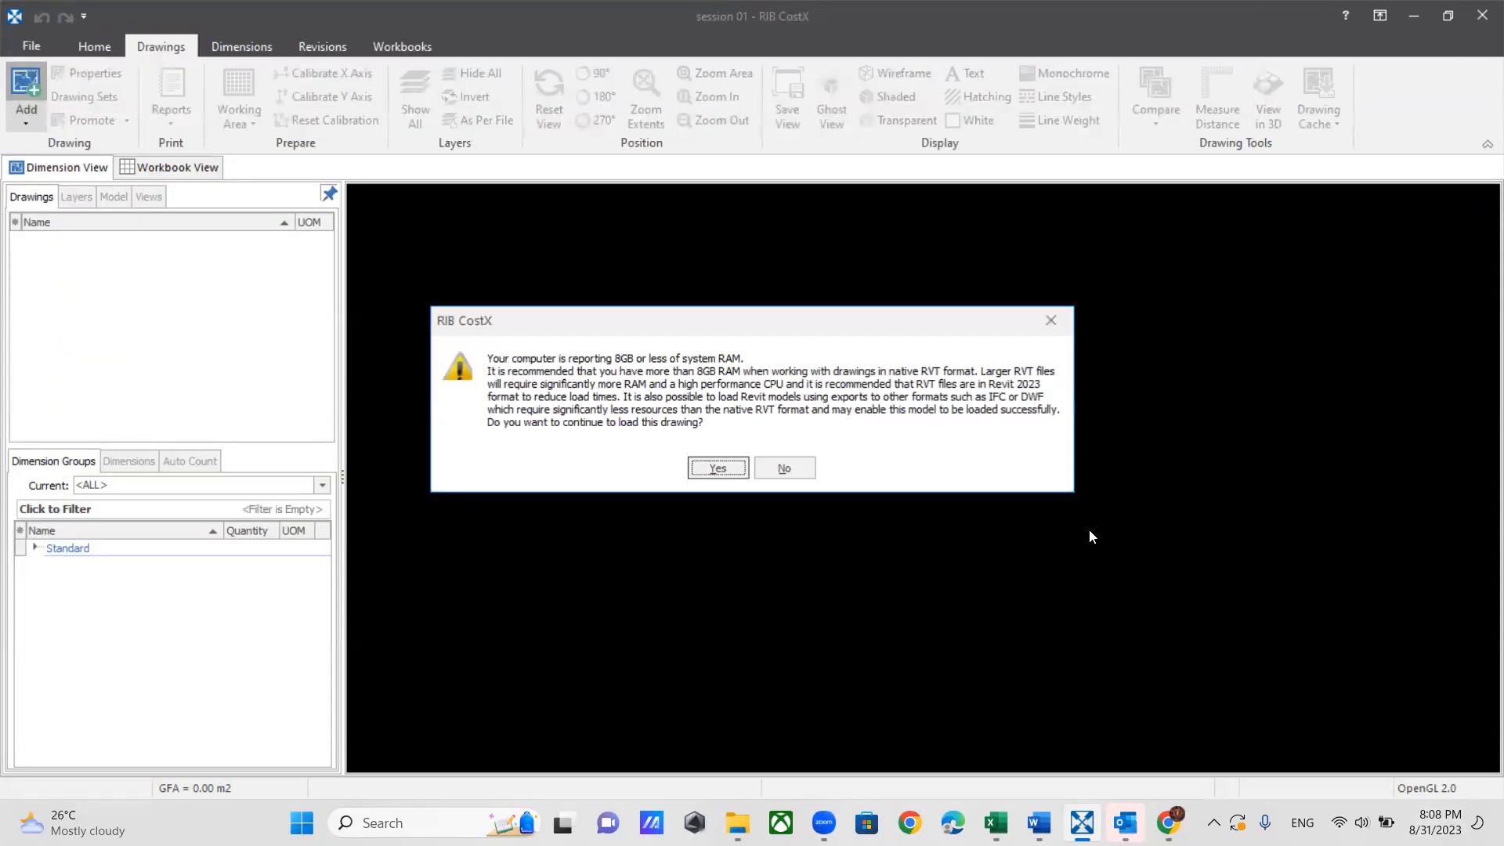
{"action": "left_click", "coordinate": [718, 467]}
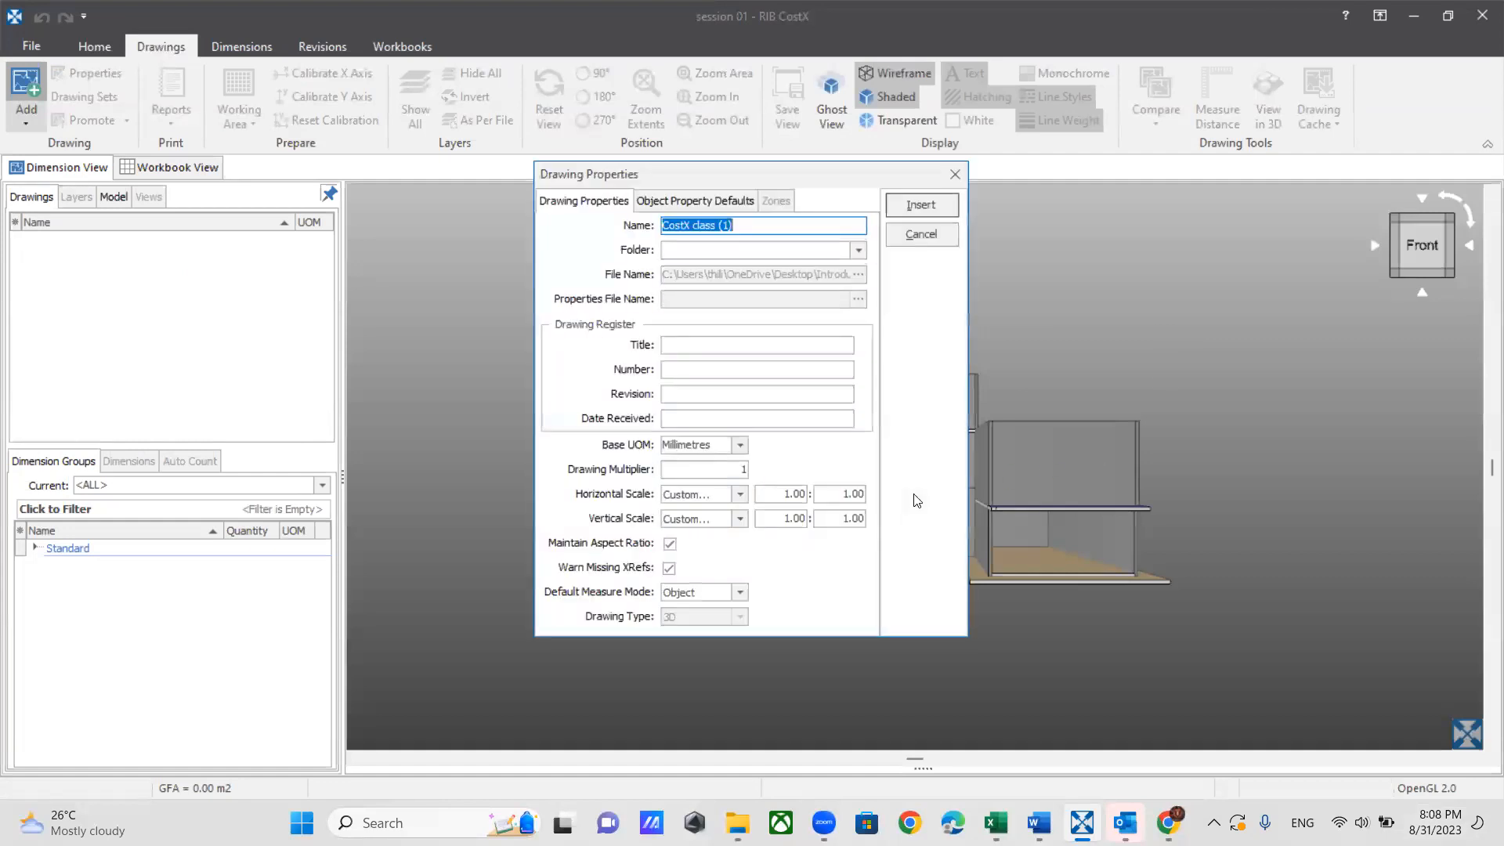
{"action": "left_click", "coordinate": [938, 198]}
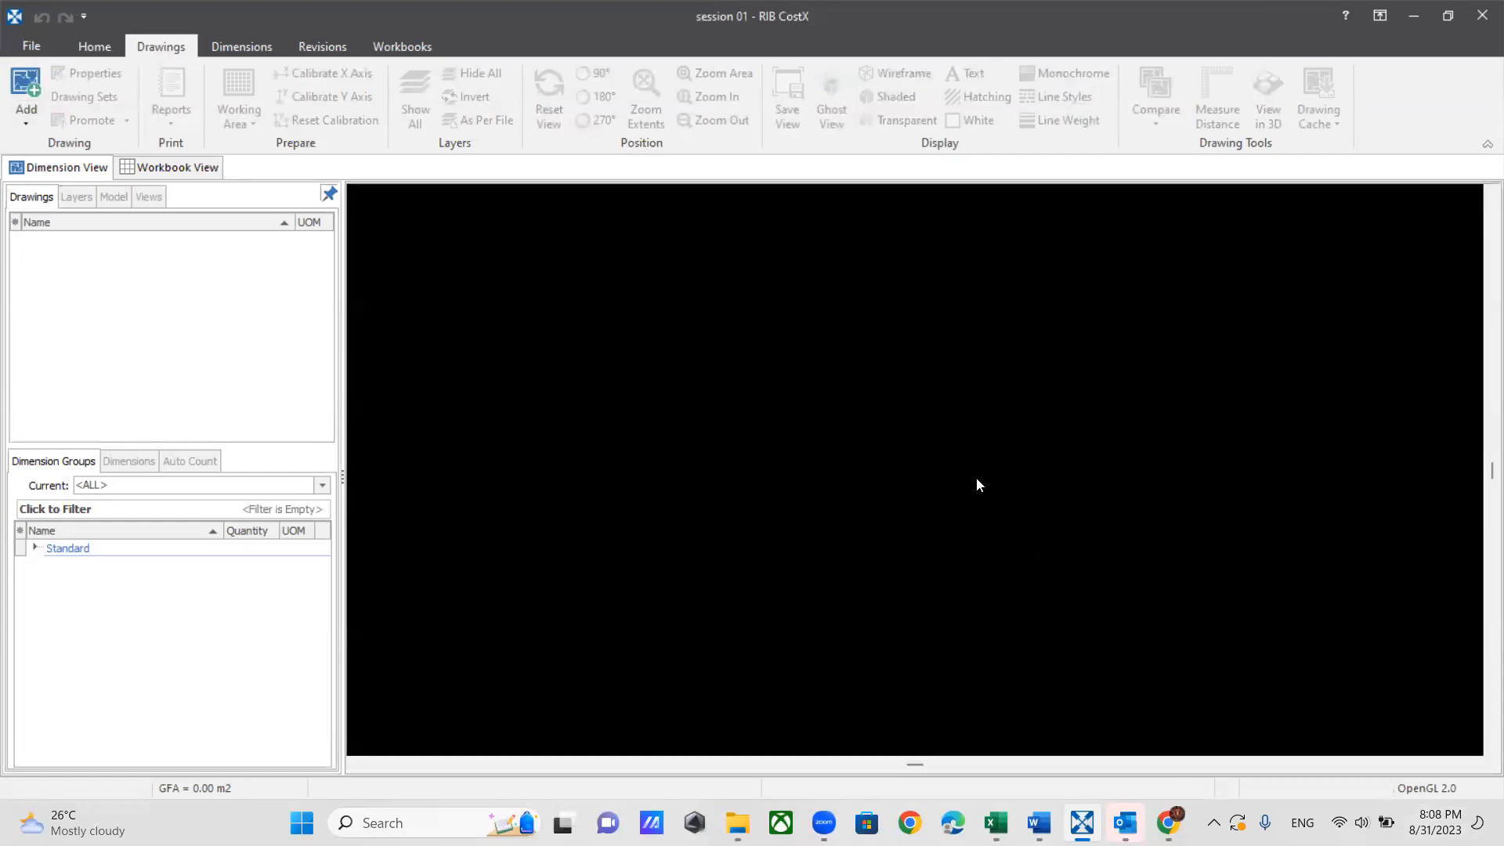
Step: Add the Revit model CostX class (1) to the building, accepting its default drawing properties
{"action": "left_click", "coordinate": [26, 90]}
{"action": "left_click", "coordinate": [338, 328]}
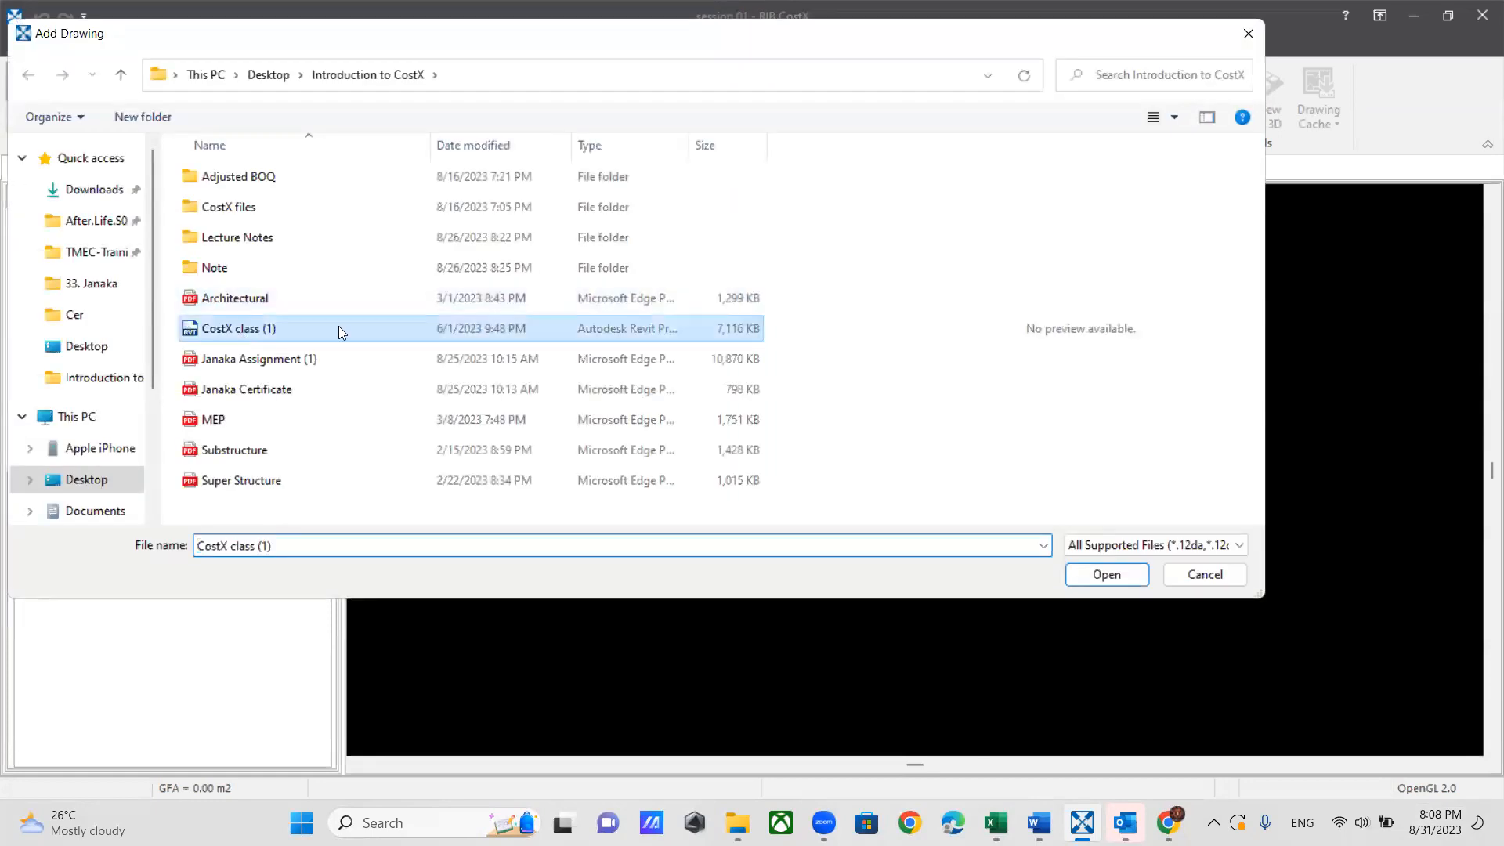
{"action": "left_click", "coordinate": [1112, 572]}
{"action": "left_click", "coordinate": [718, 469]}
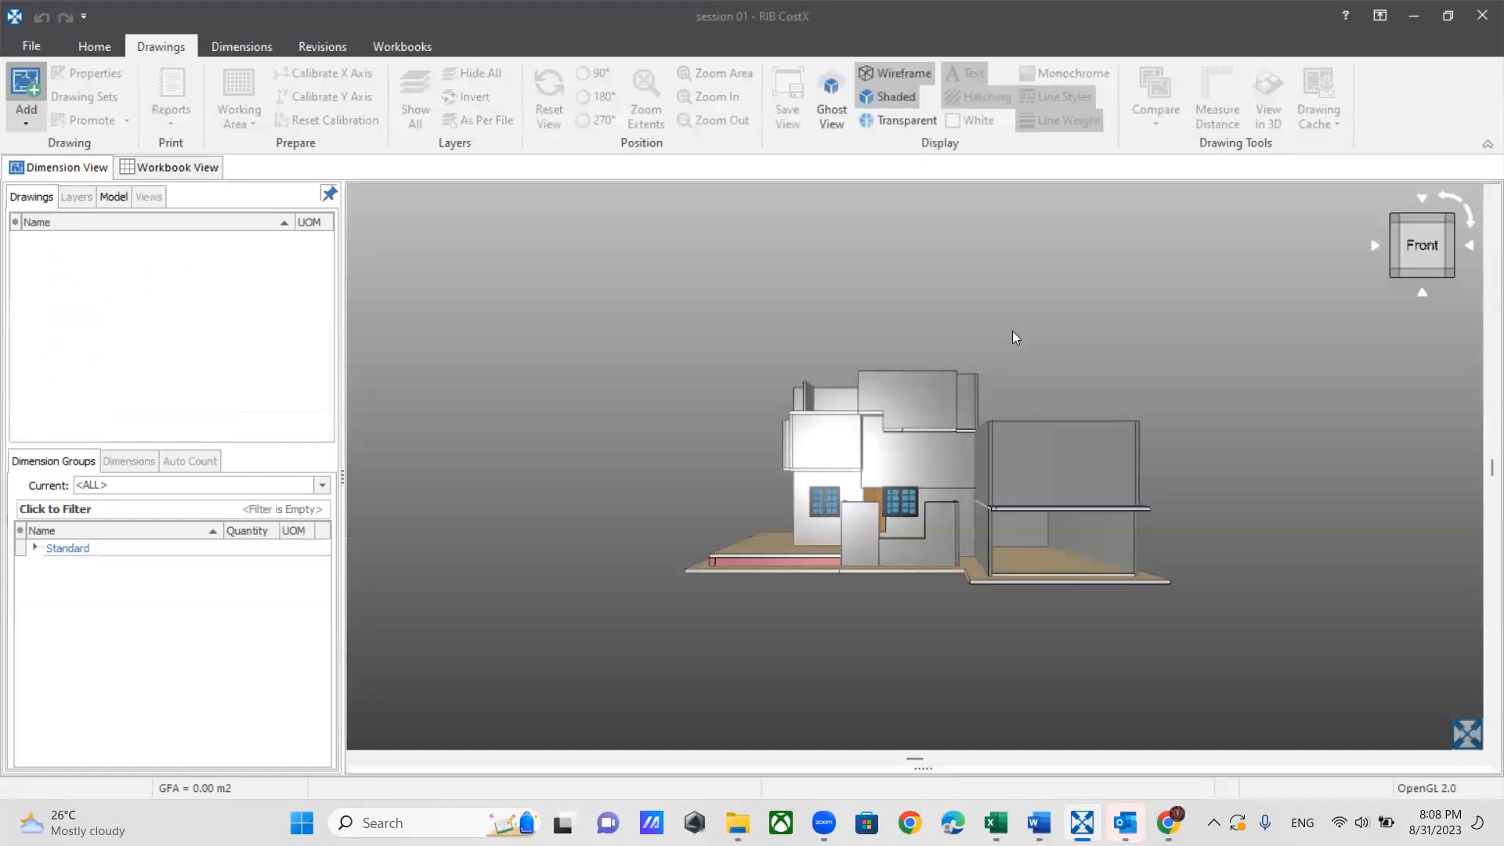
{"action": "left_click", "coordinate": [922, 205]}
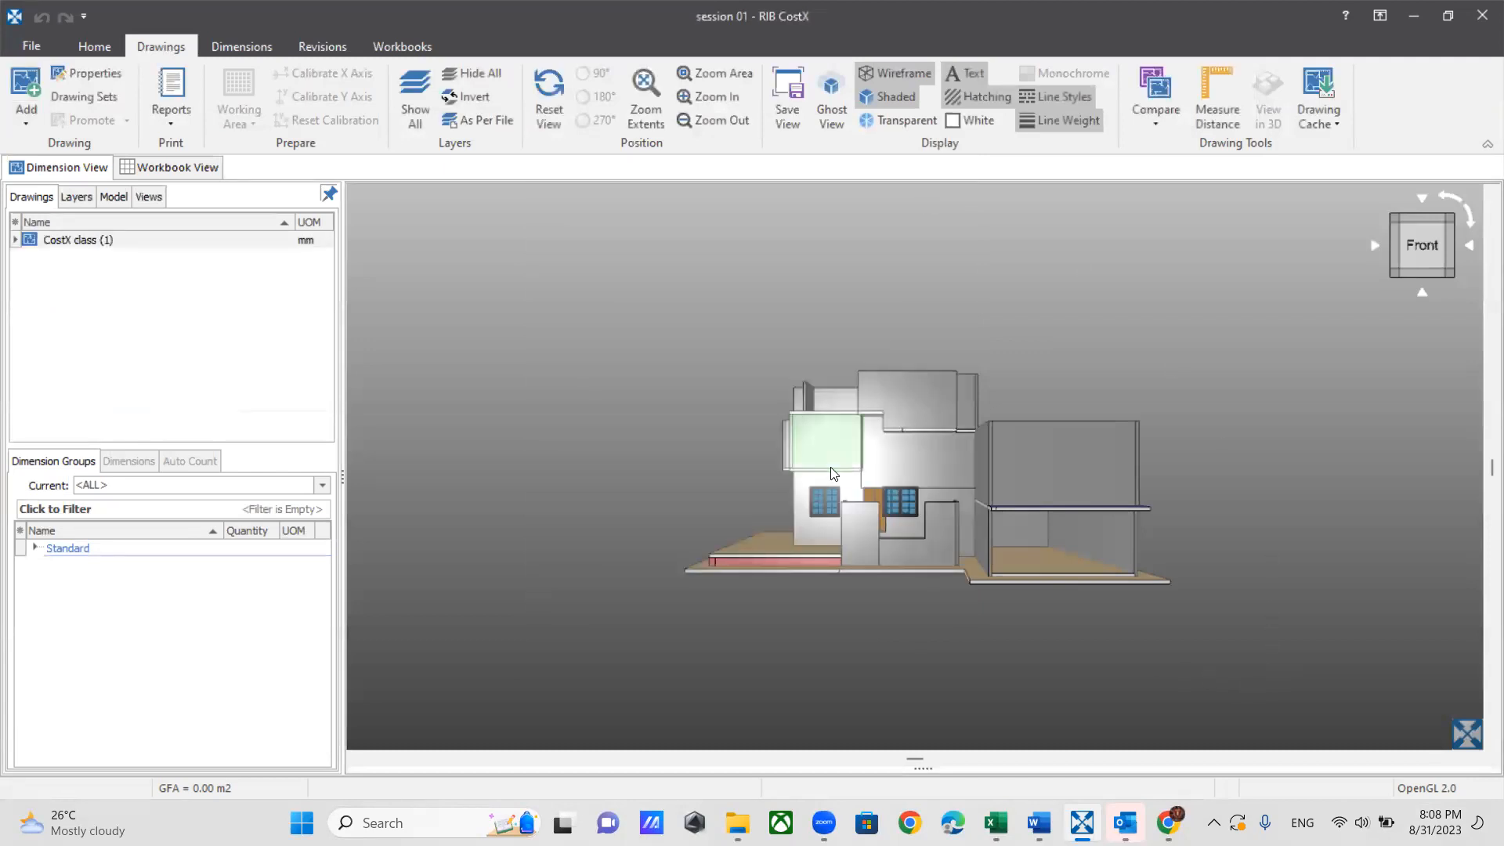
Step: Examine the 3D house model up close and from a raised front angle
{"action": "scroll", "coordinate": [929, 508], "scroll_direction": "up", "scroll_amount": 4}
{"action": "scroll", "coordinate": [874, 546], "scroll_direction": "down", "scroll_amount": 2}
{"action": "middle_click_drag", "start_coordinate": [1175, 297], "coordinate": [1111, 338]}
{"action": "scroll", "coordinate": [1157, 610], "scroll_direction": "down", "scroll_amount": 3}
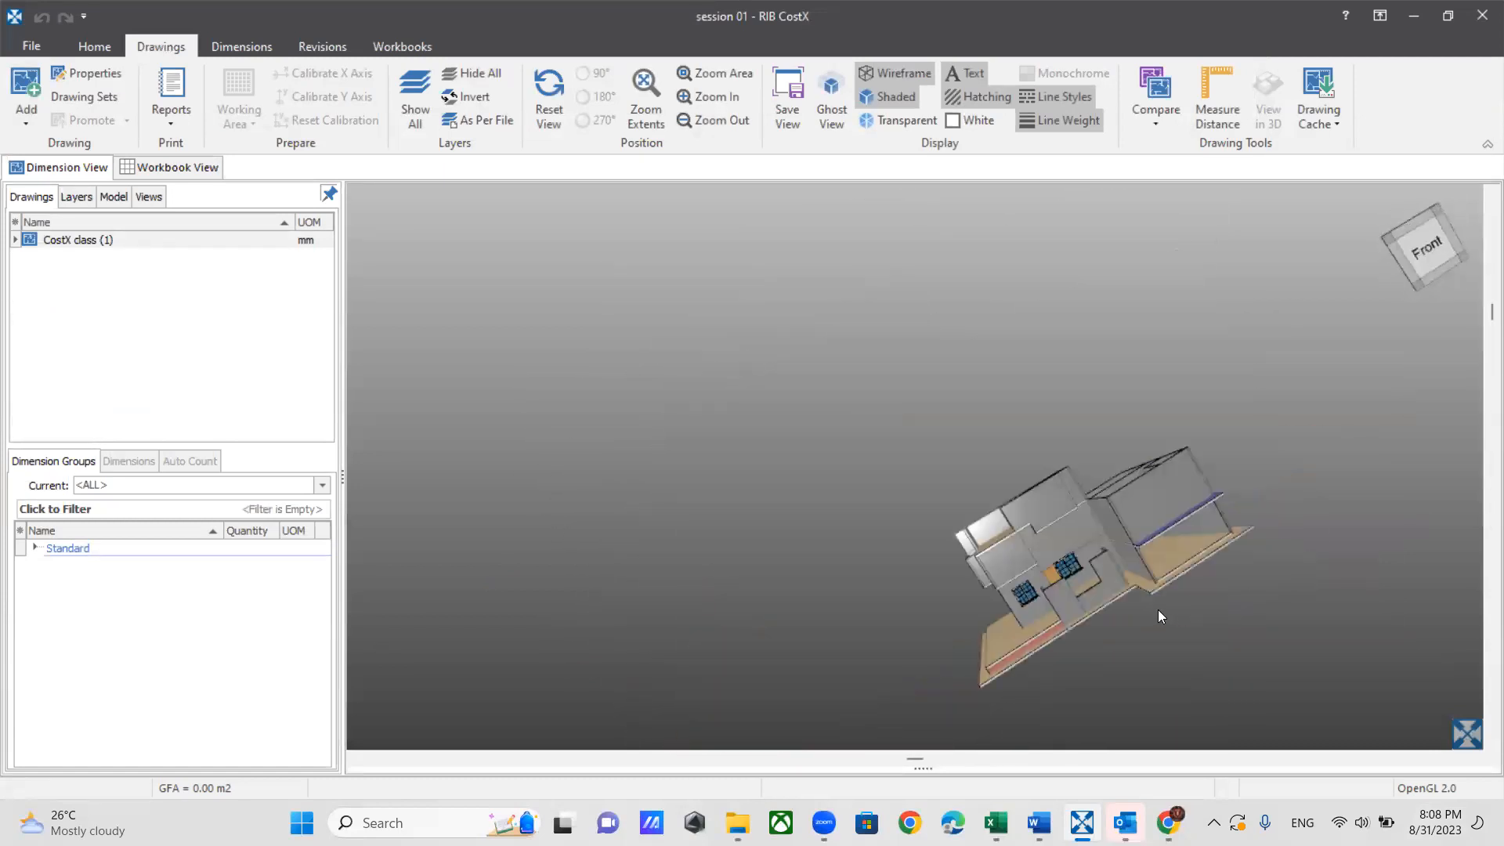
{"action": "scroll", "coordinate": [1217, 550], "scroll_direction": "up", "scroll_amount": 4}
{"action": "scroll", "coordinate": [1168, 594], "scroll_direction": "down", "scroll_amount": 2}
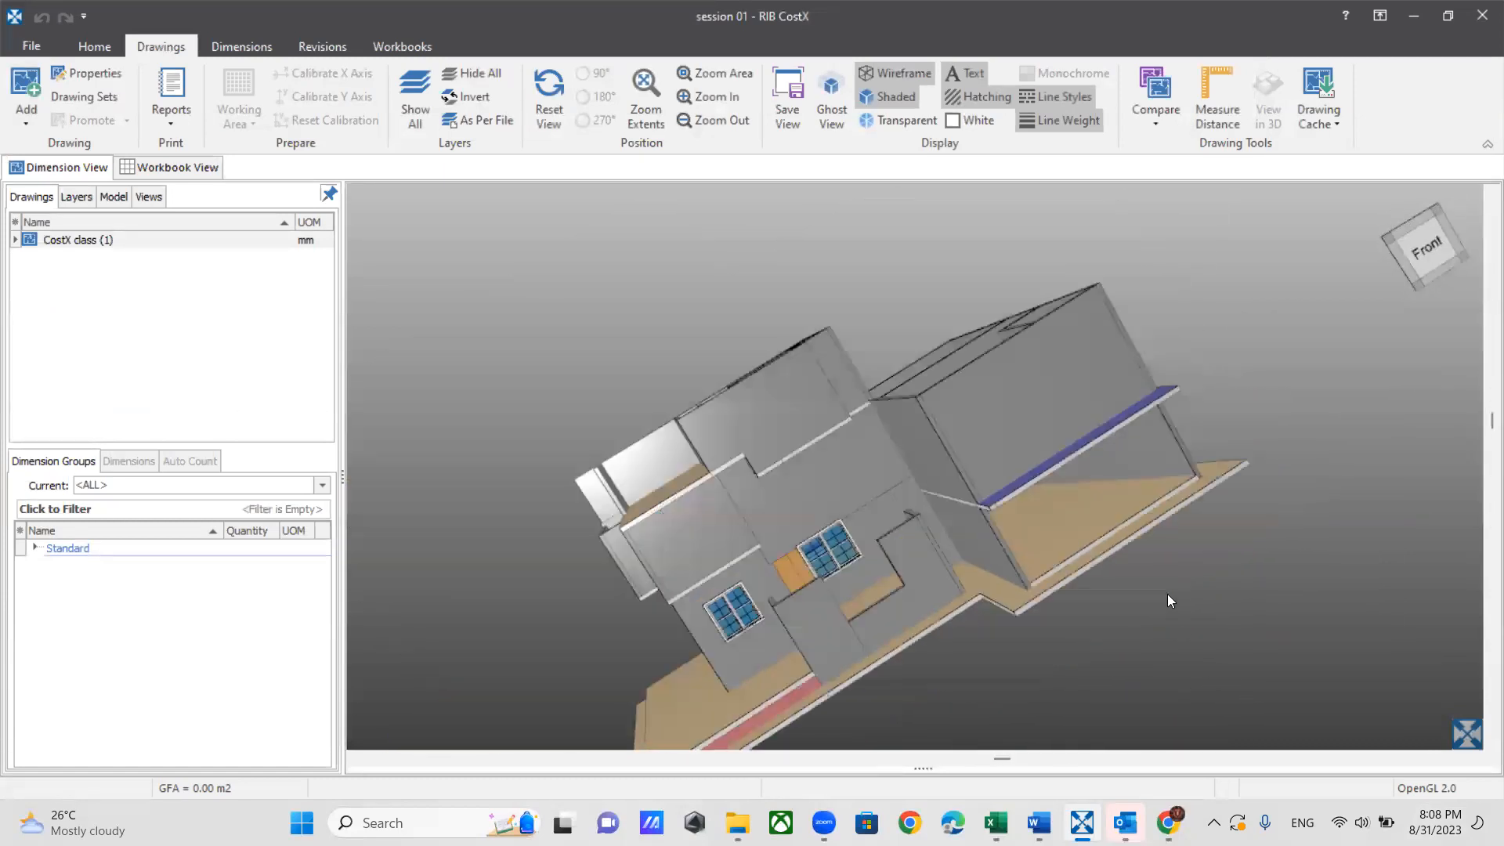
{"action": "middle_click_drag", "start_coordinate": [1007, 247], "coordinate": [1112, 261]}
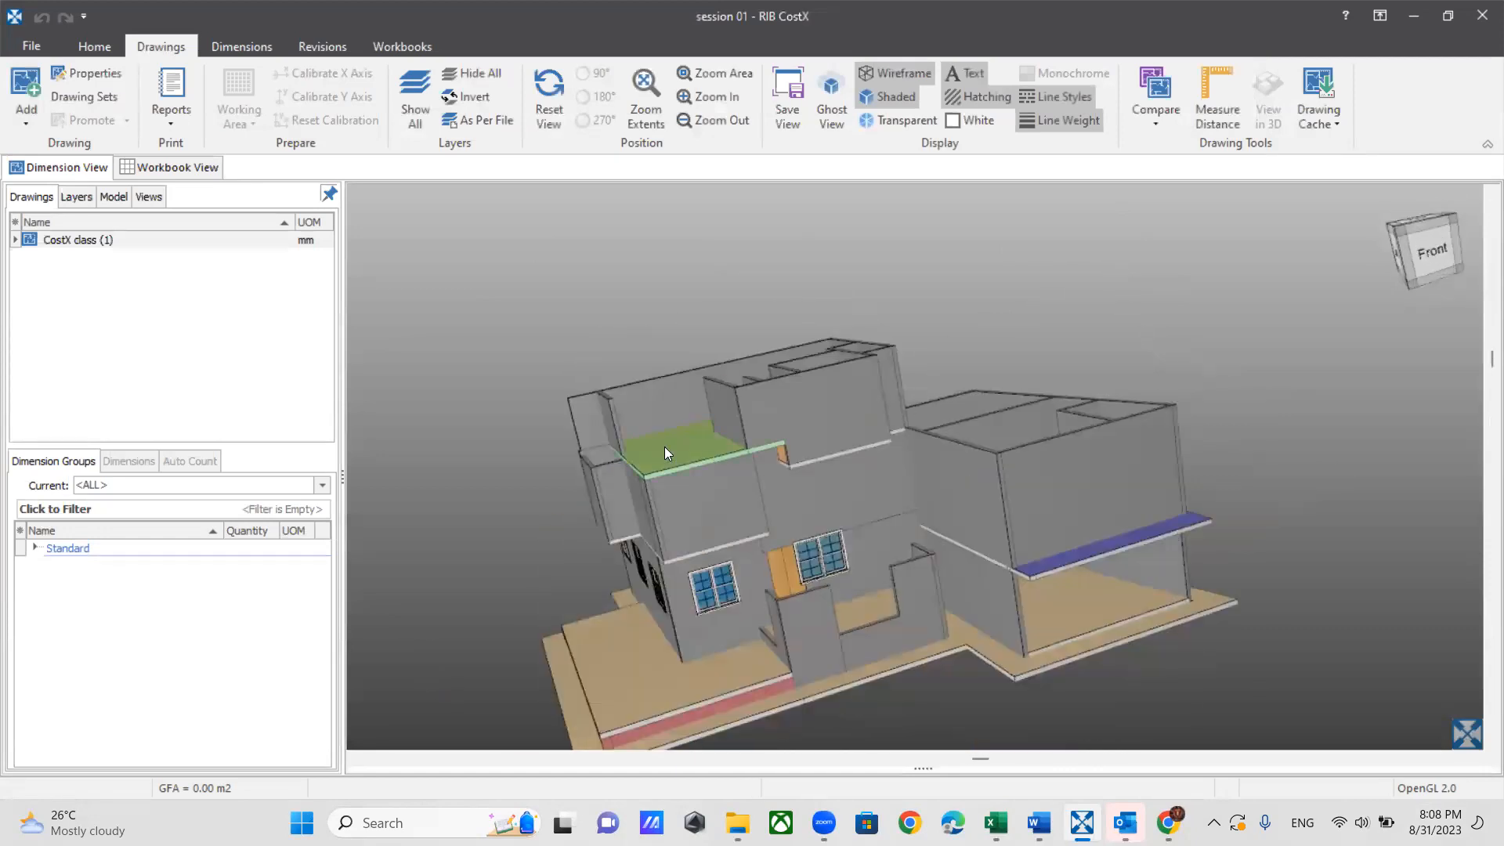
Step: Import the model's dimensions using the BIM Import Revit General template
{"action": "left_click", "coordinate": [240, 47]}
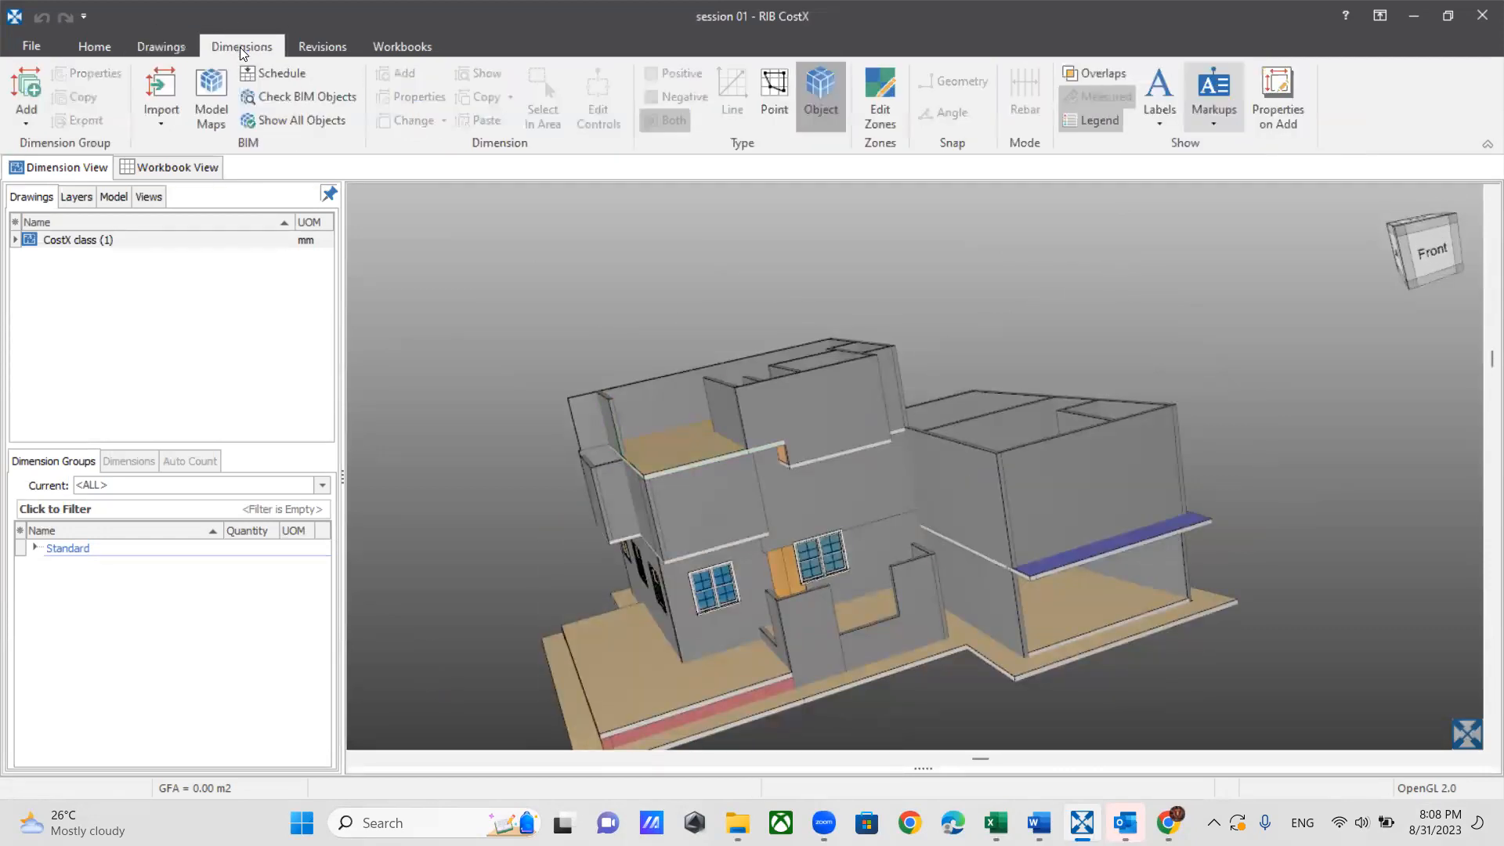
{"action": "left_click", "coordinate": [157, 122]}
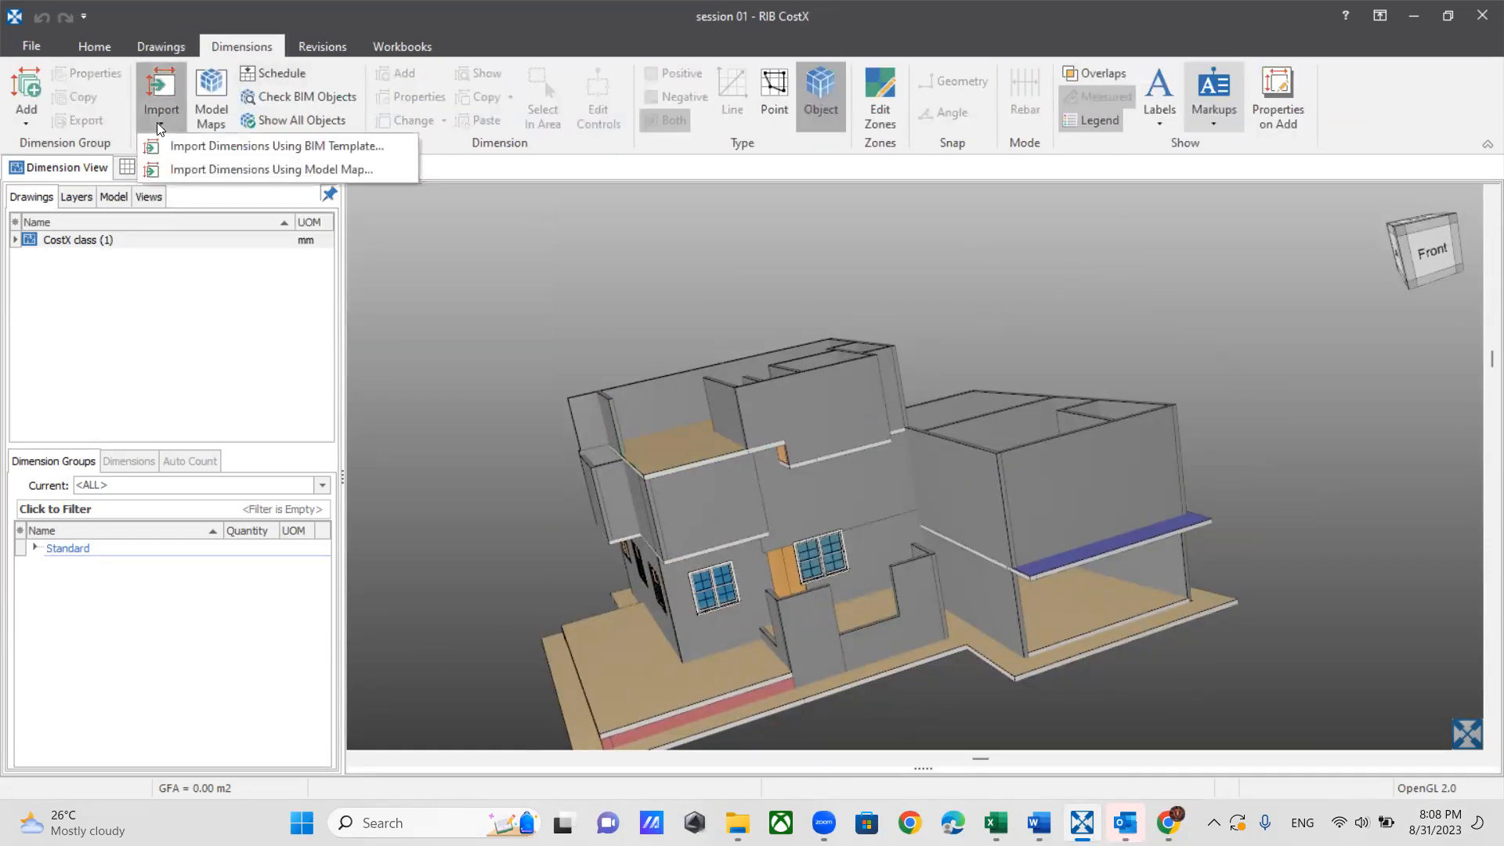
{"action": "left_click", "coordinate": [202, 152]}
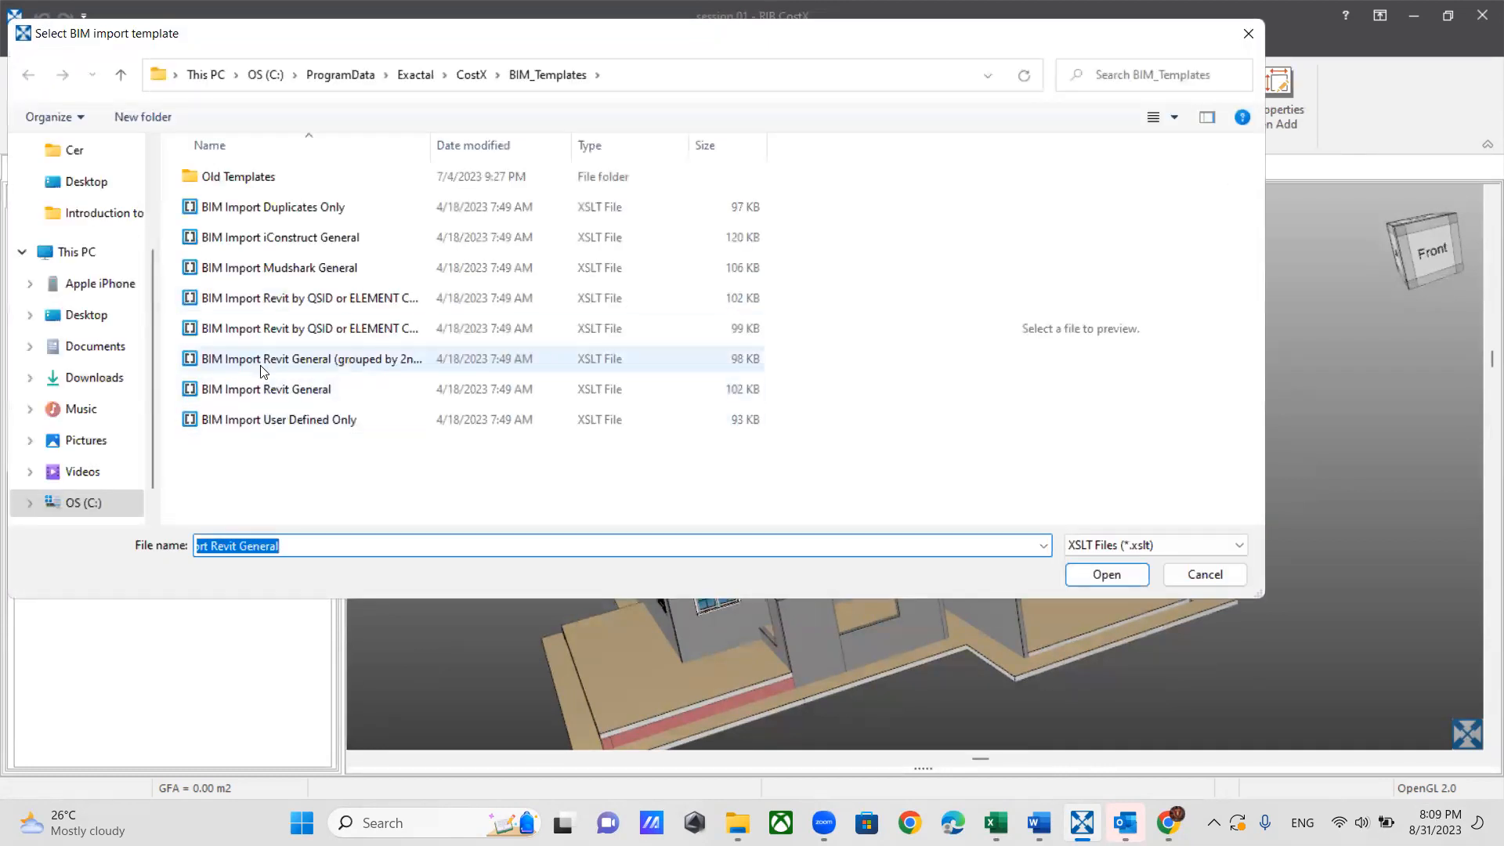
{"action": "left_click", "coordinate": [263, 368]}
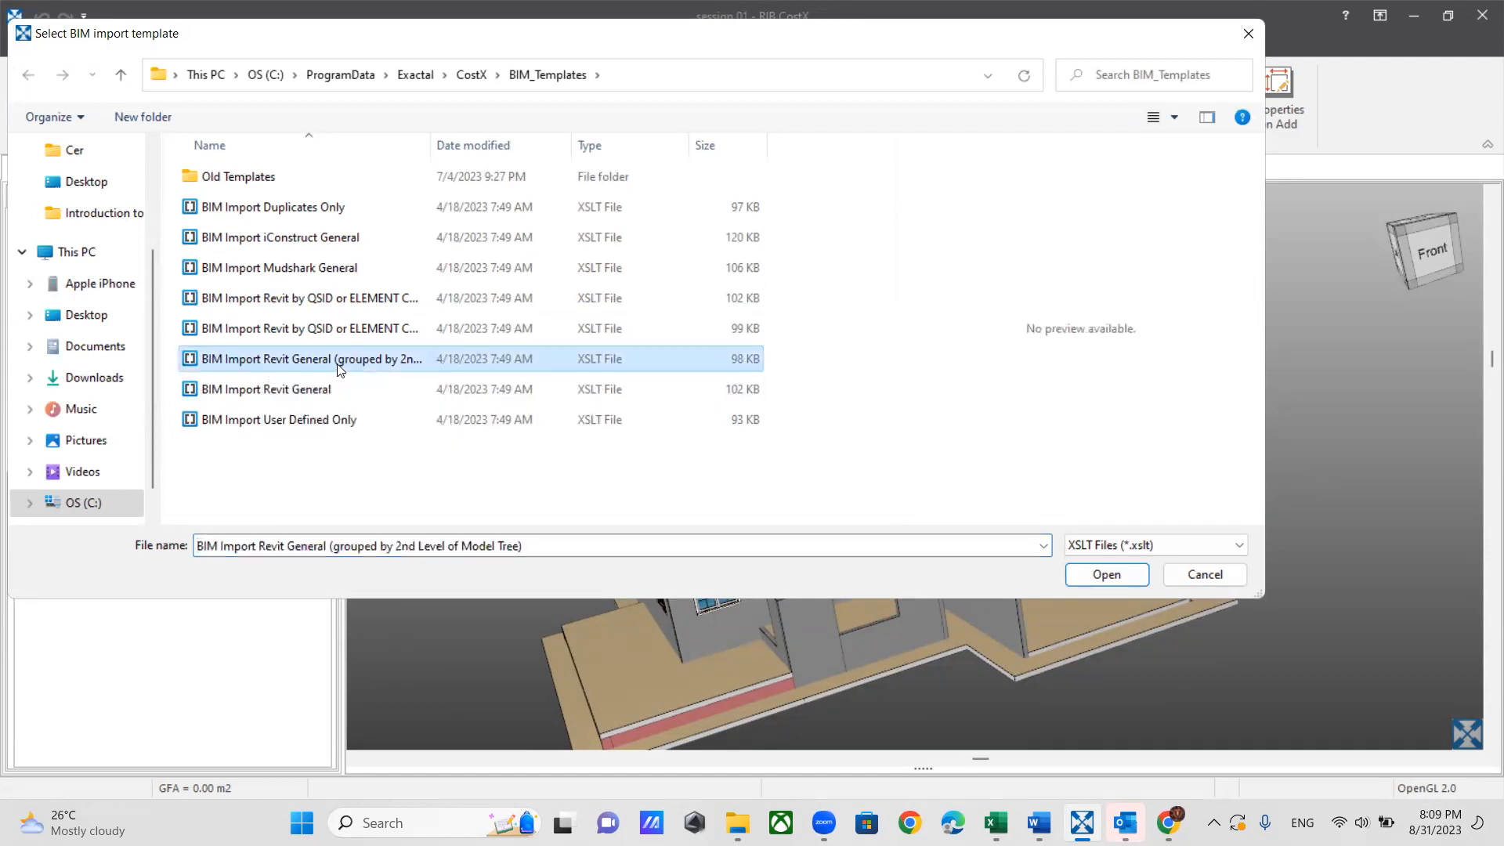
{"action": "left_click", "coordinate": [303, 390]}
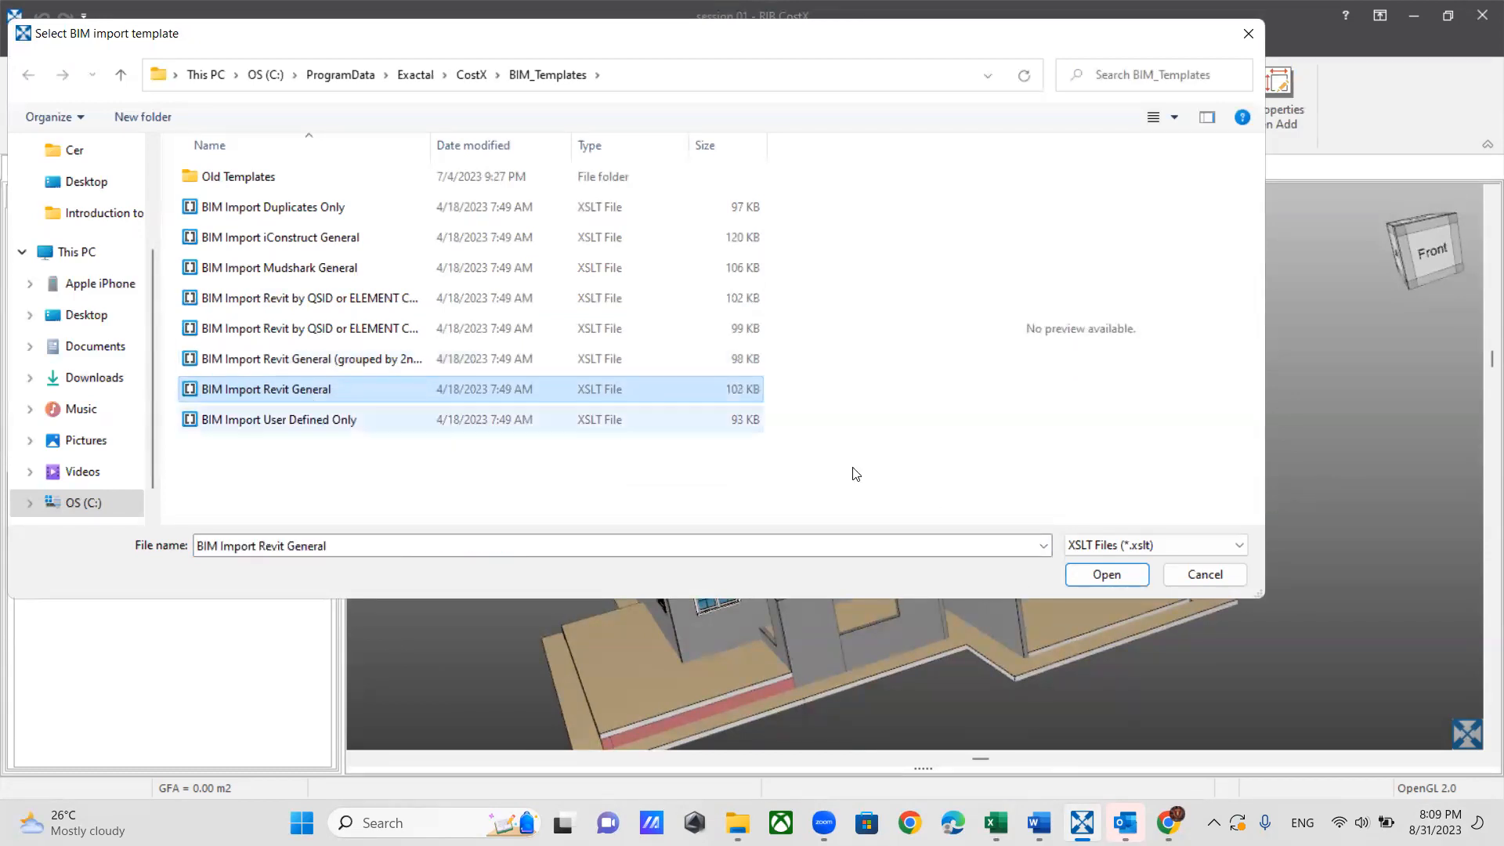
{"action": "left_click", "coordinate": [1114, 579]}
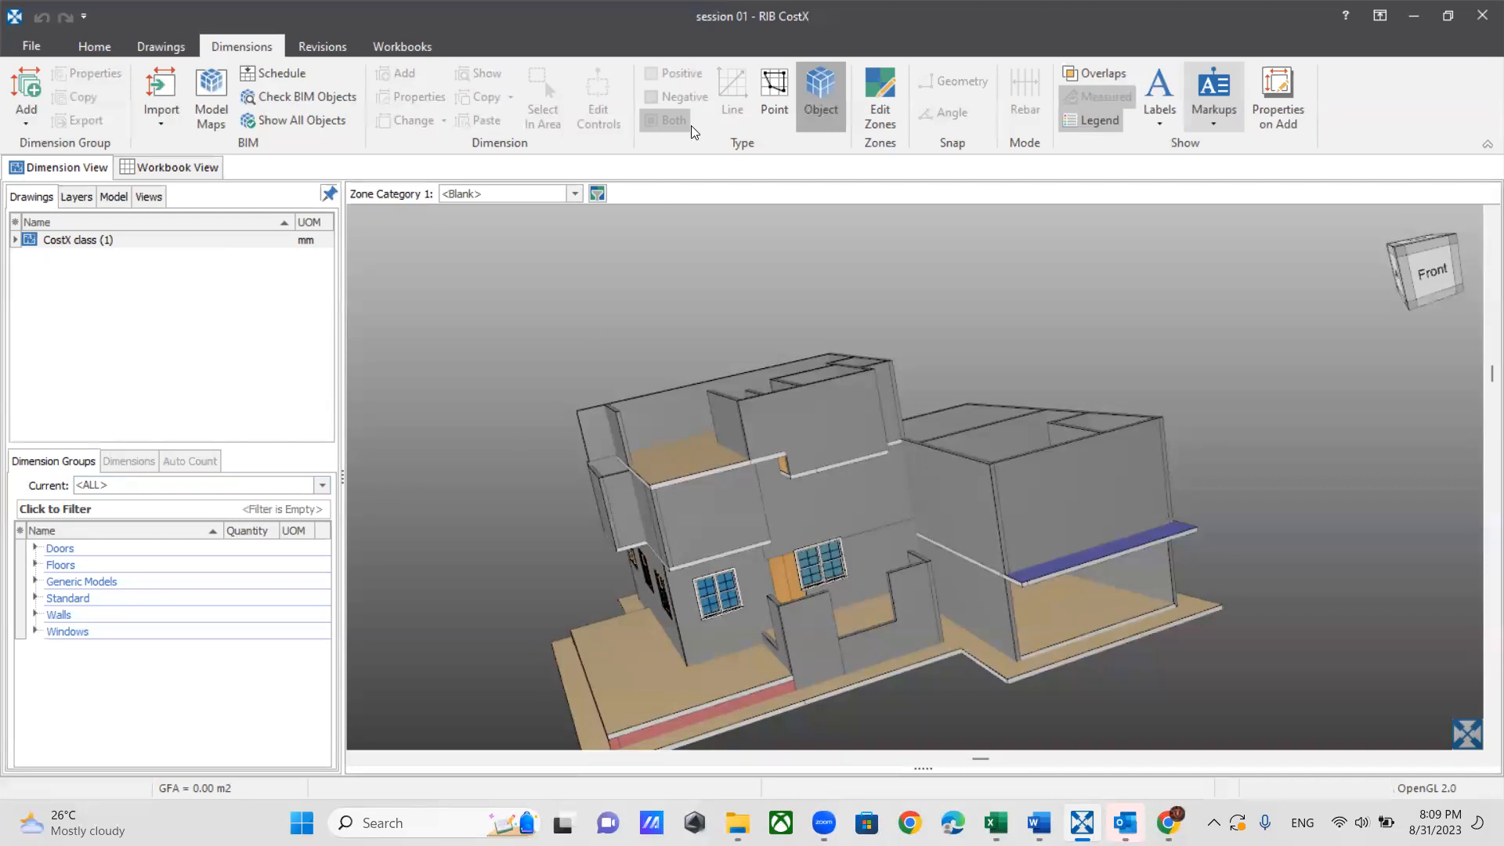
Step: Generate a workbook named BOQ from the dimension groups, broken down by dimension group folder
{"action": "left_click", "coordinate": [402, 46]}
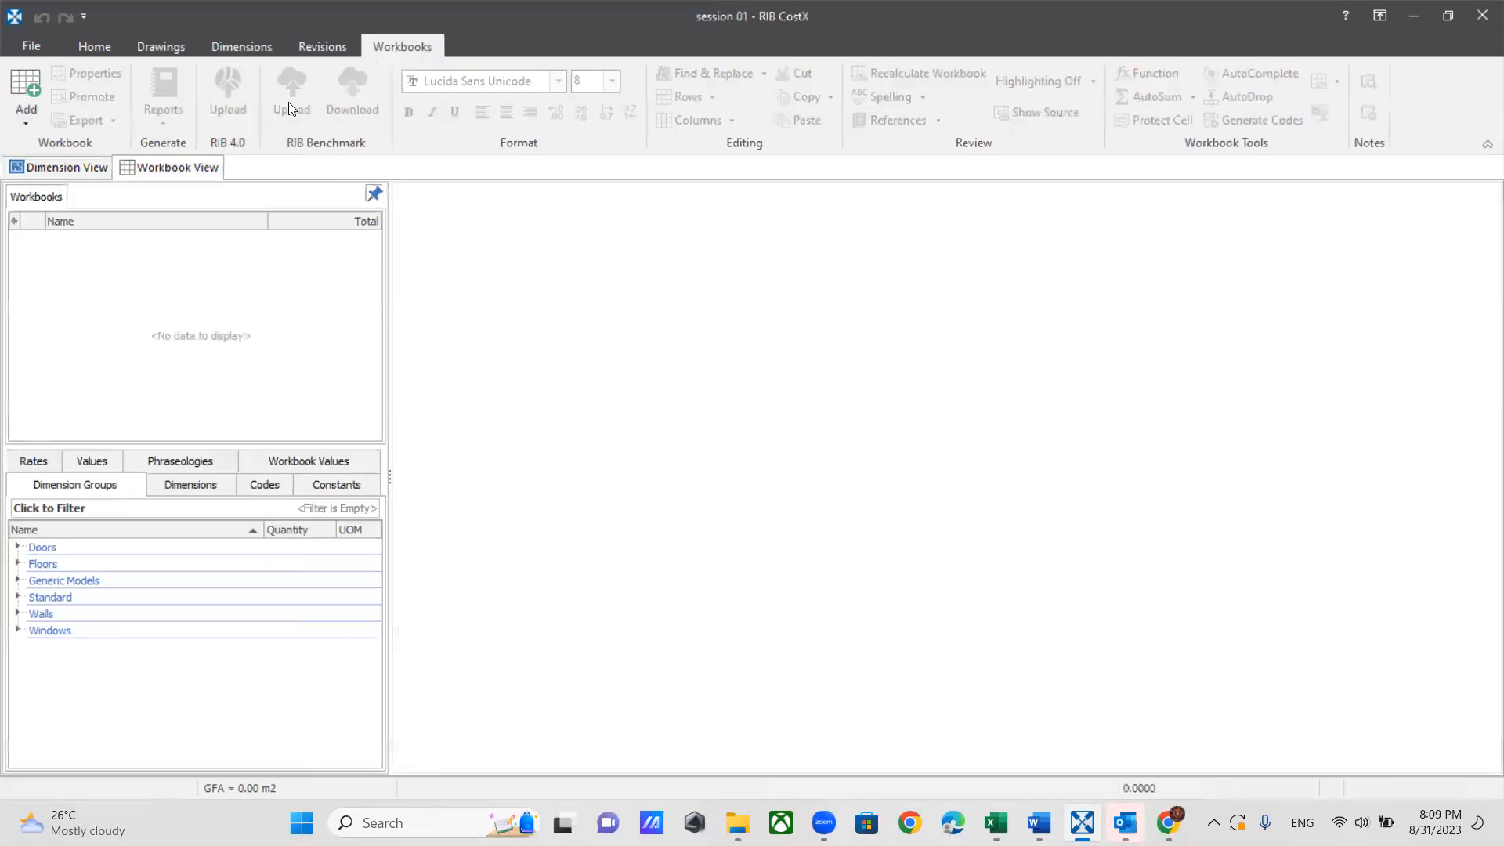
{"action": "left_click", "coordinate": [27, 119]}
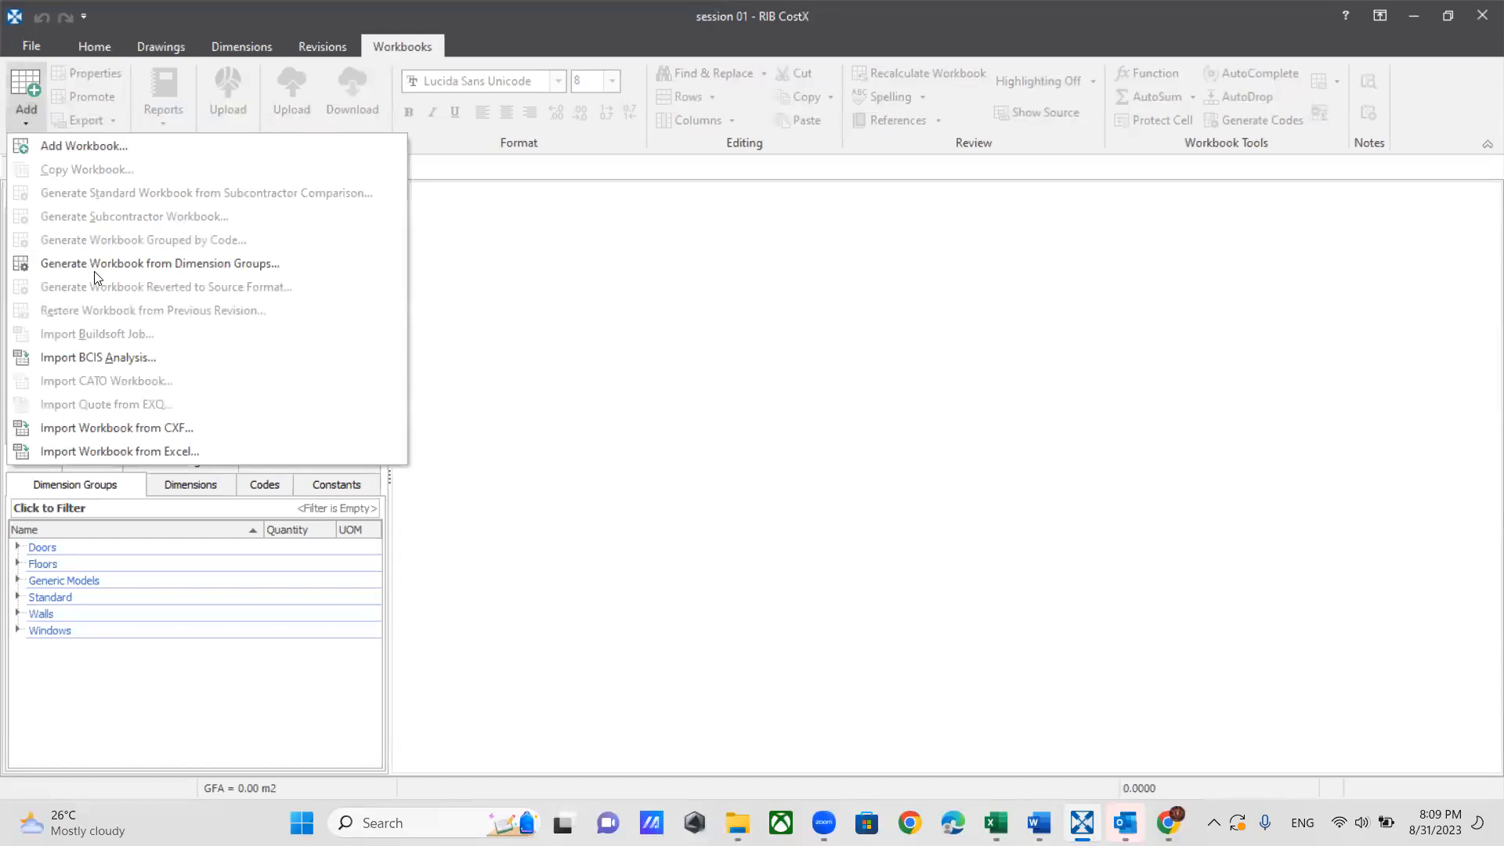
{"action": "left_click", "coordinate": [462, 281]}
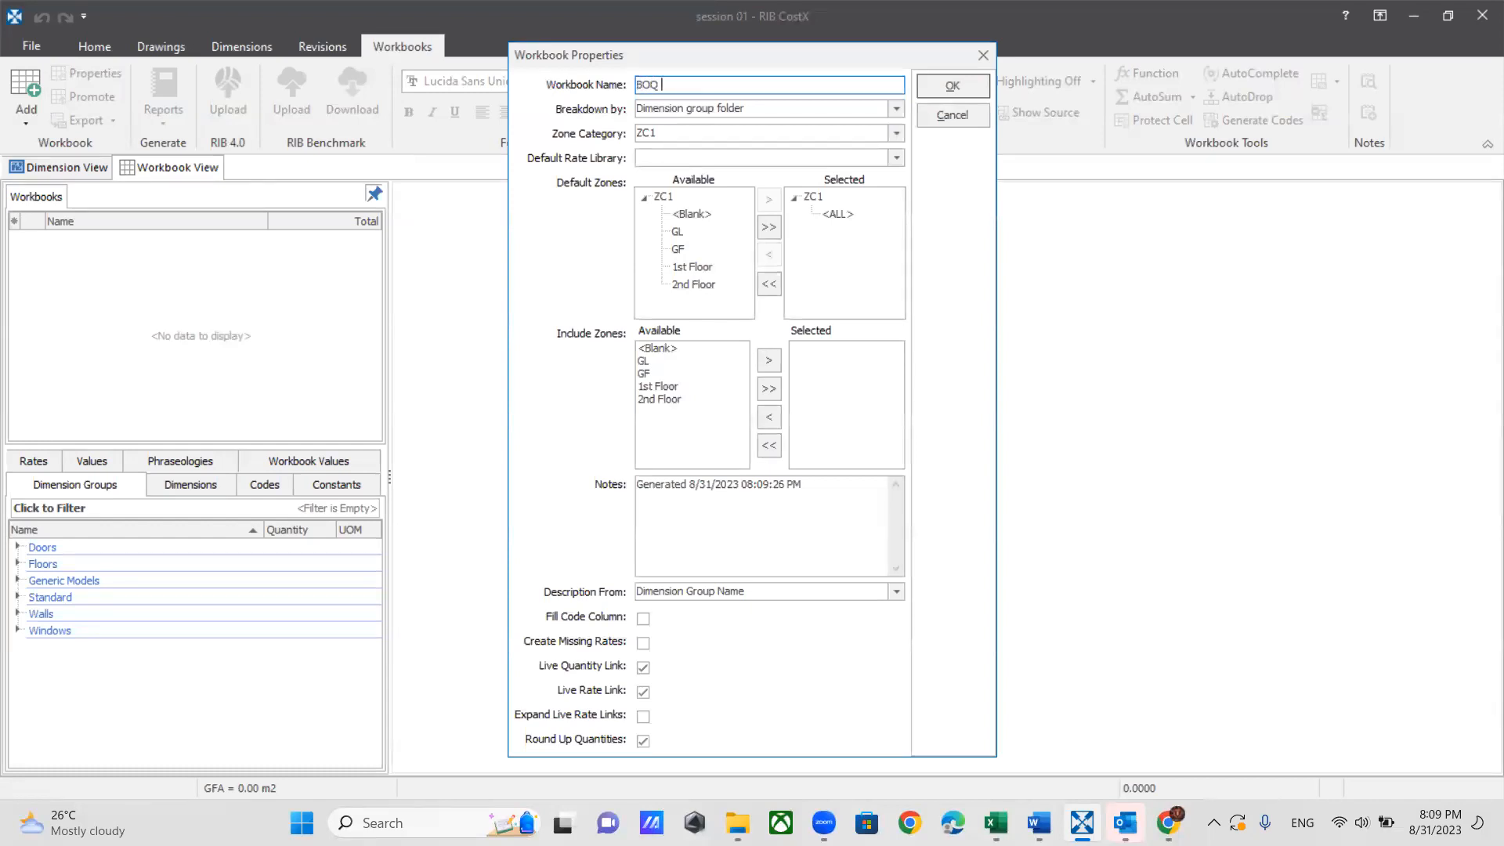
{"action": "left_click", "coordinate": [948, 87]}
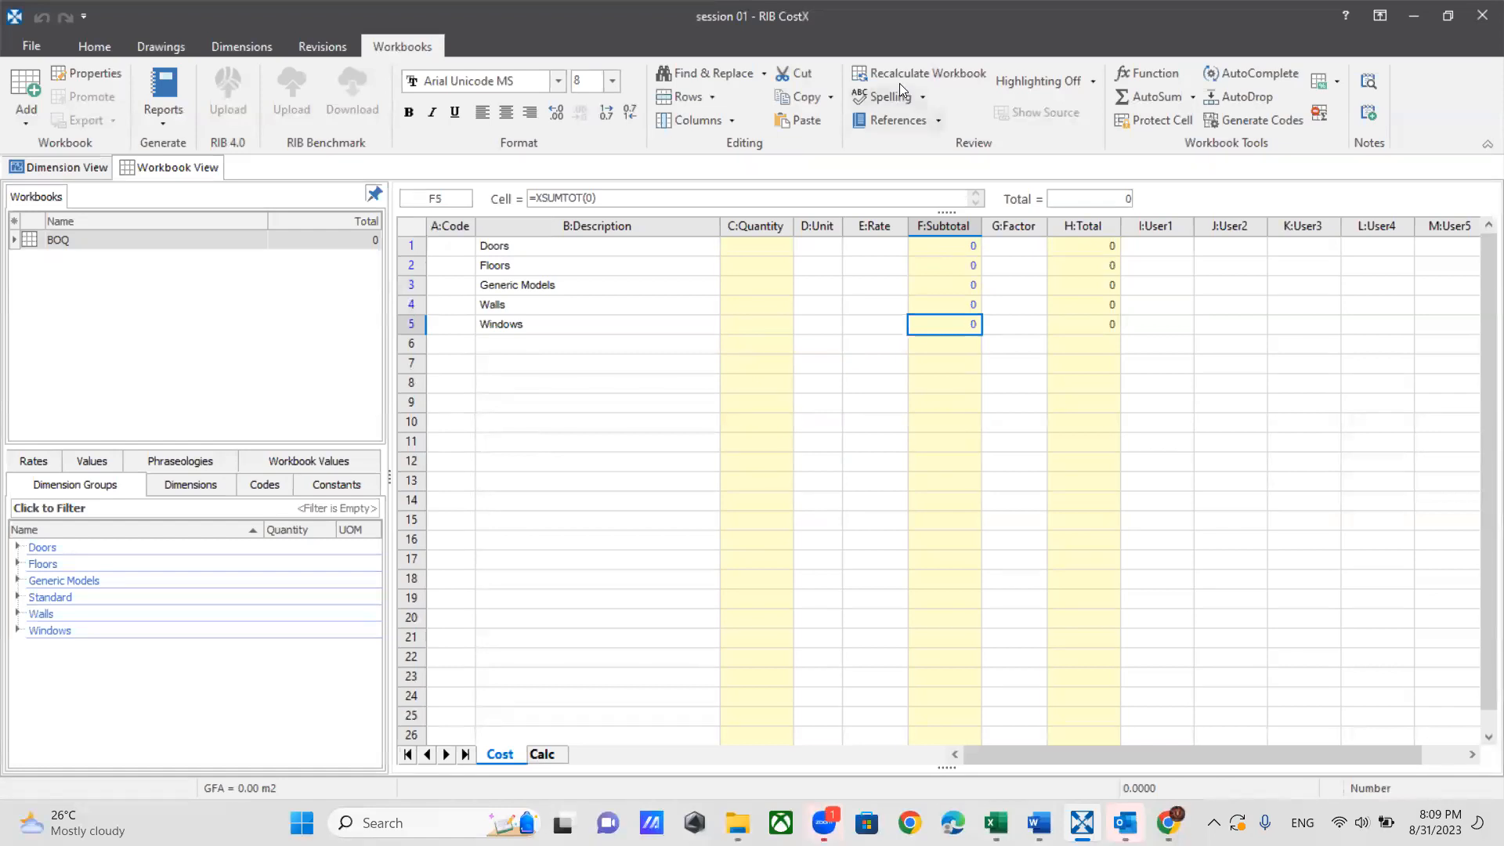
Step: Review the item breakdowns behind the Doors and Floors subtotals in the BOQ workbook
{"action": "double_click", "coordinate": [957, 247]}
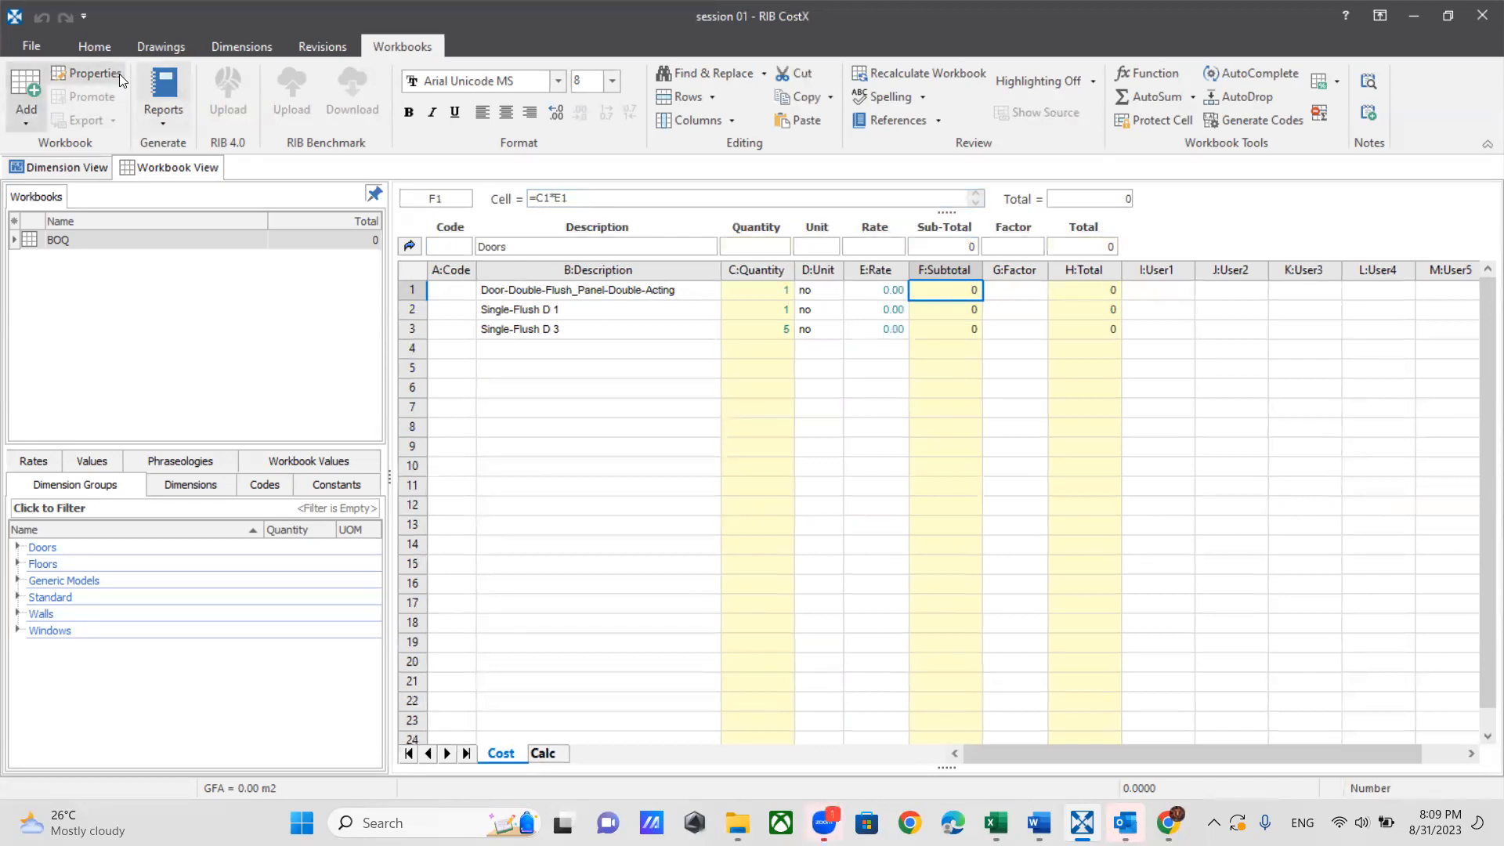
{"action": "left_click", "coordinate": [411, 247]}
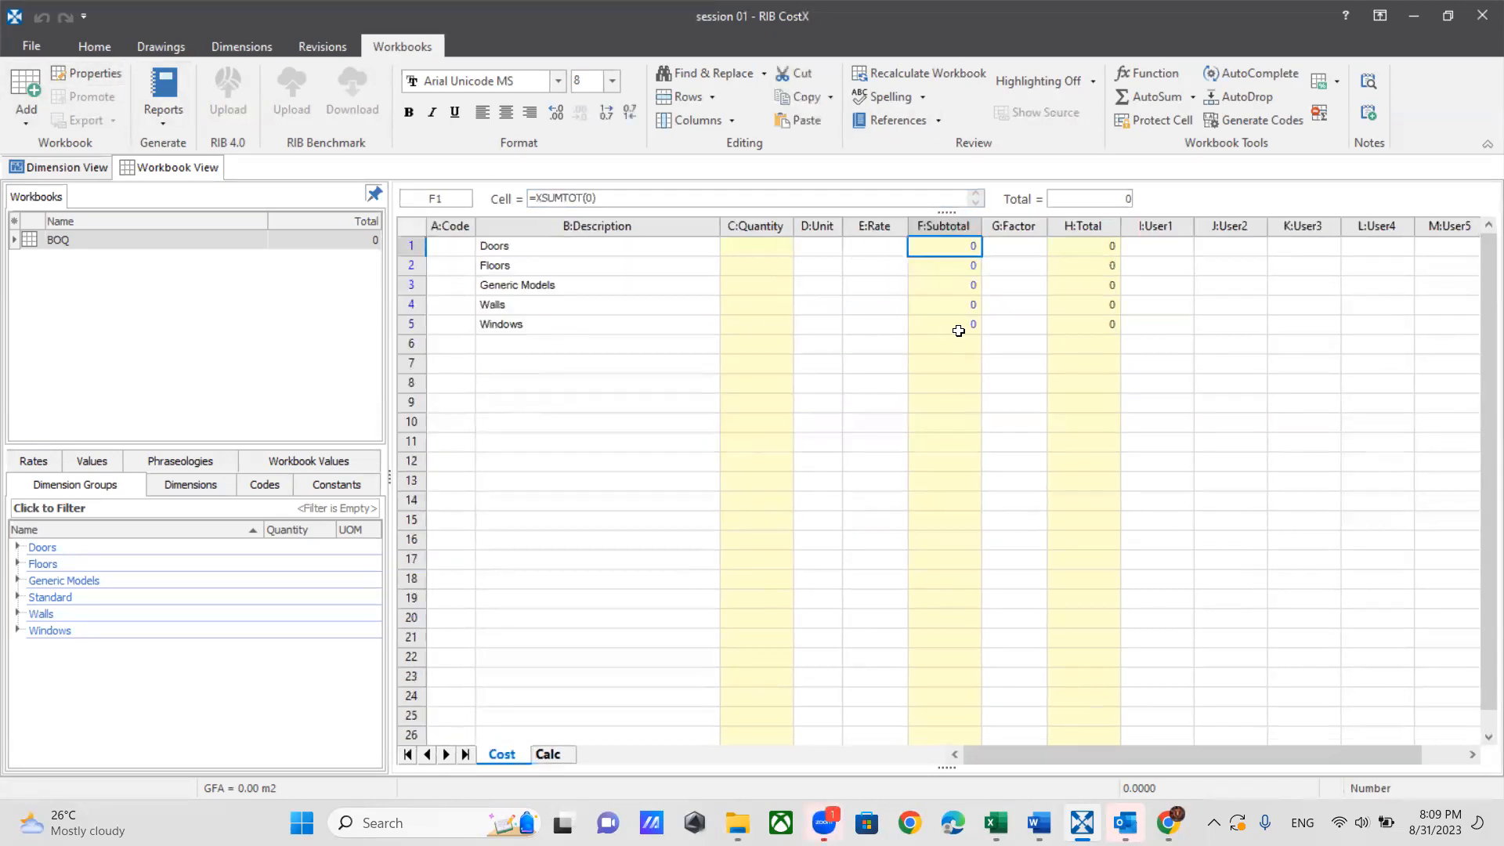
{"action": "double_click", "coordinate": [960, 267]}
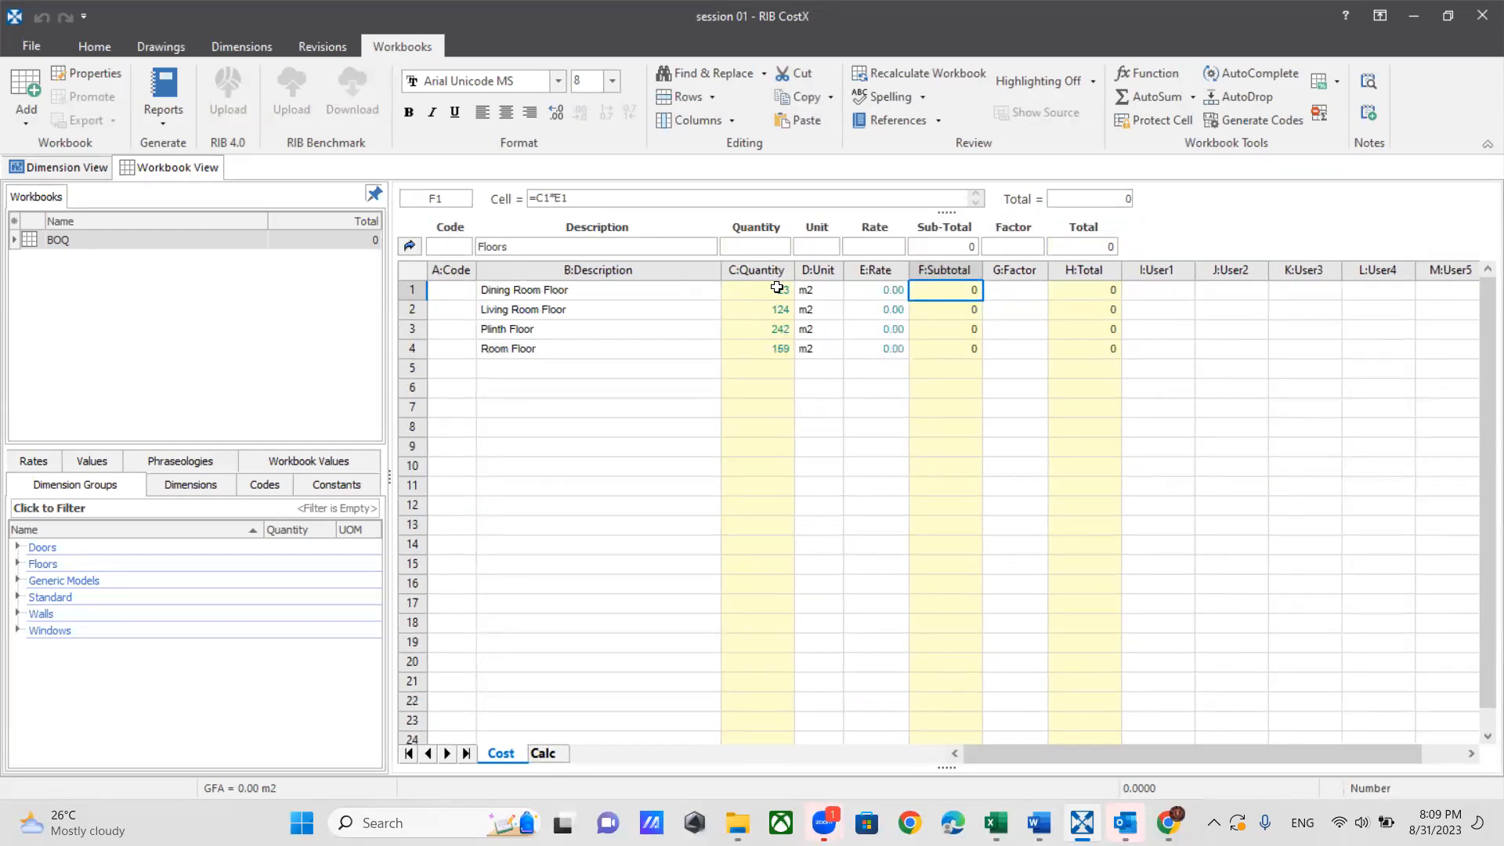
Step: Review the item breakdowns behind the Generic Models, Walls and Windows subtotals, and list the items in the Doors dimension group
{"action": "left_click", "coordinate": [409, 246]}
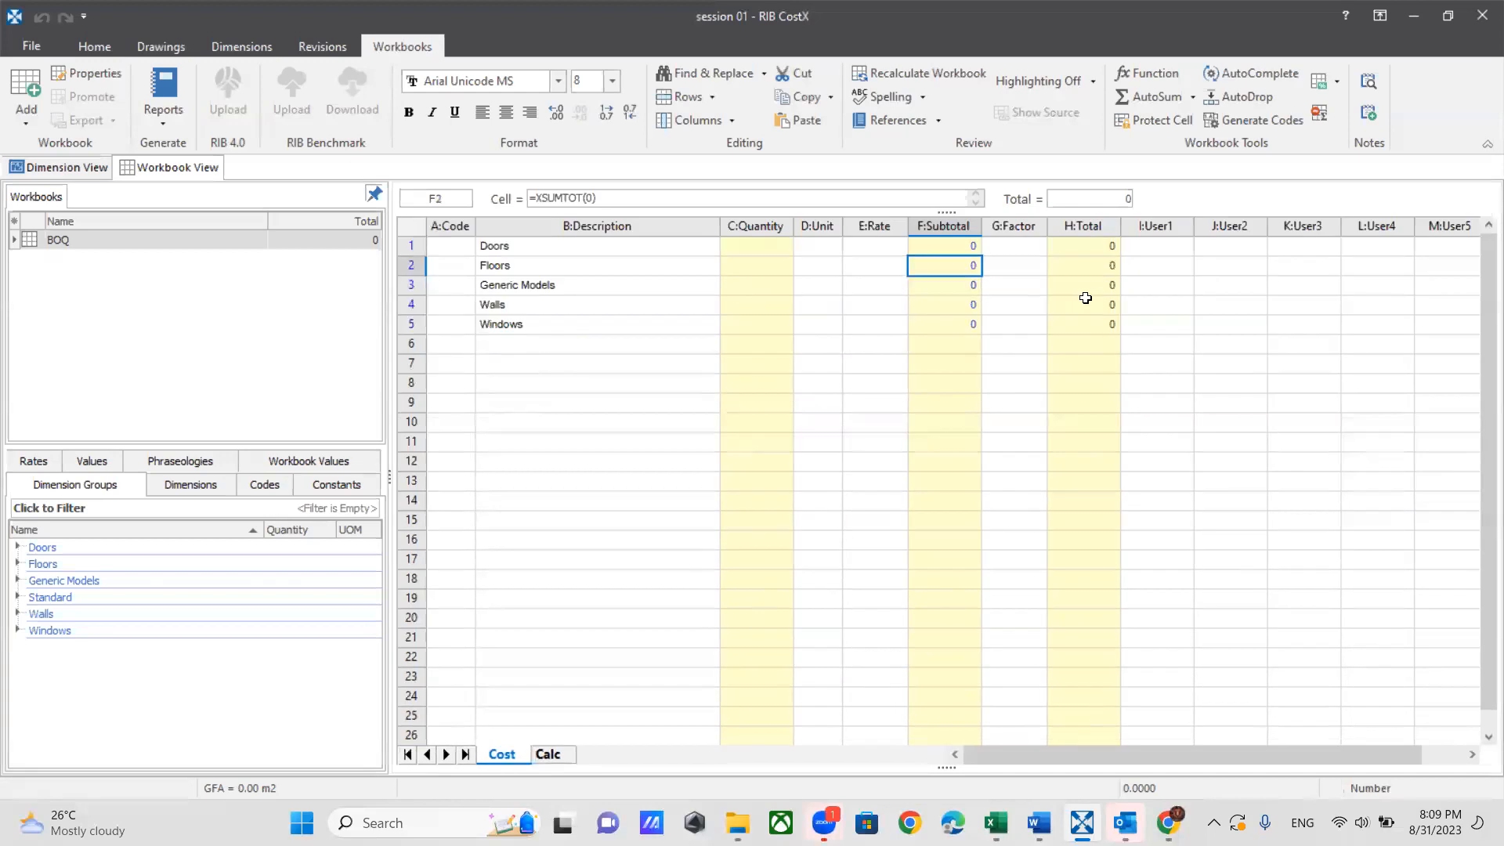
{"action": "double_click", "coordinate": [956, 286]}
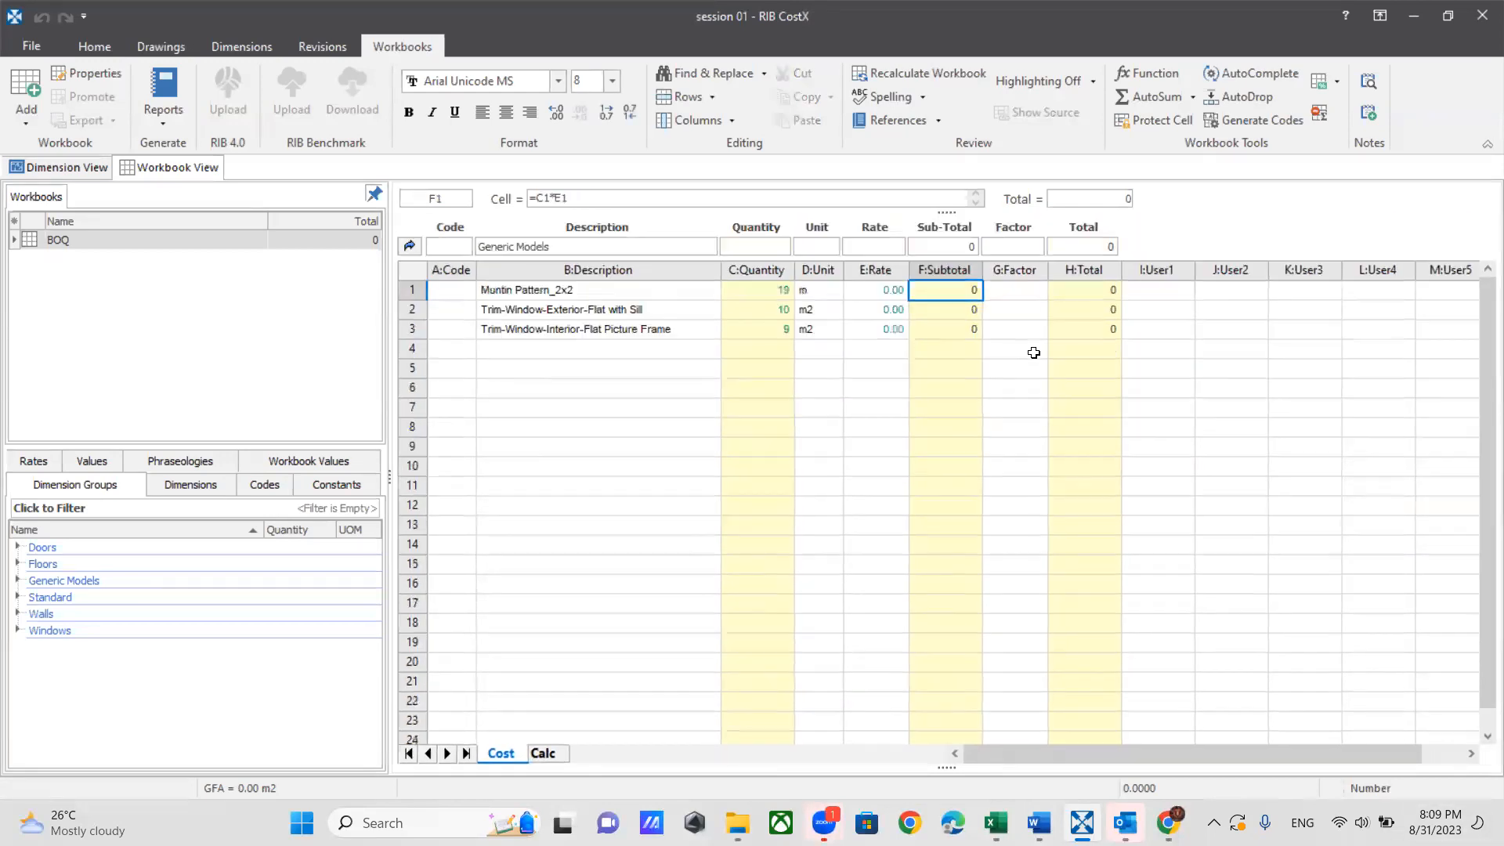
{"action": "left_click", "coordinate": [419, 248]}
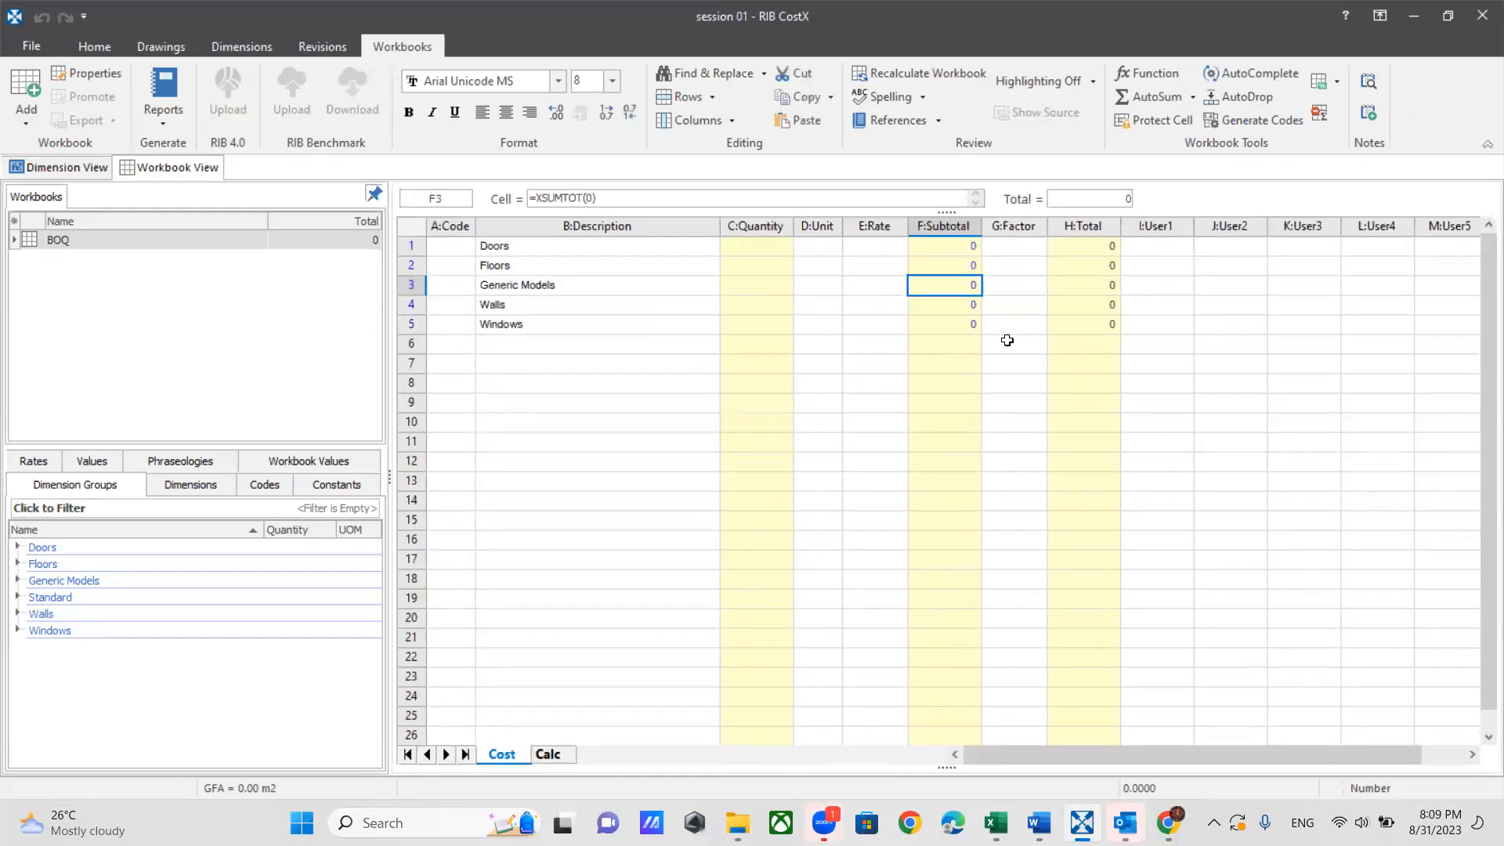
{"action": "double_click", "coordinate": [951, 307]}
{"action": "left_click", "coordinate": [411, 246]}
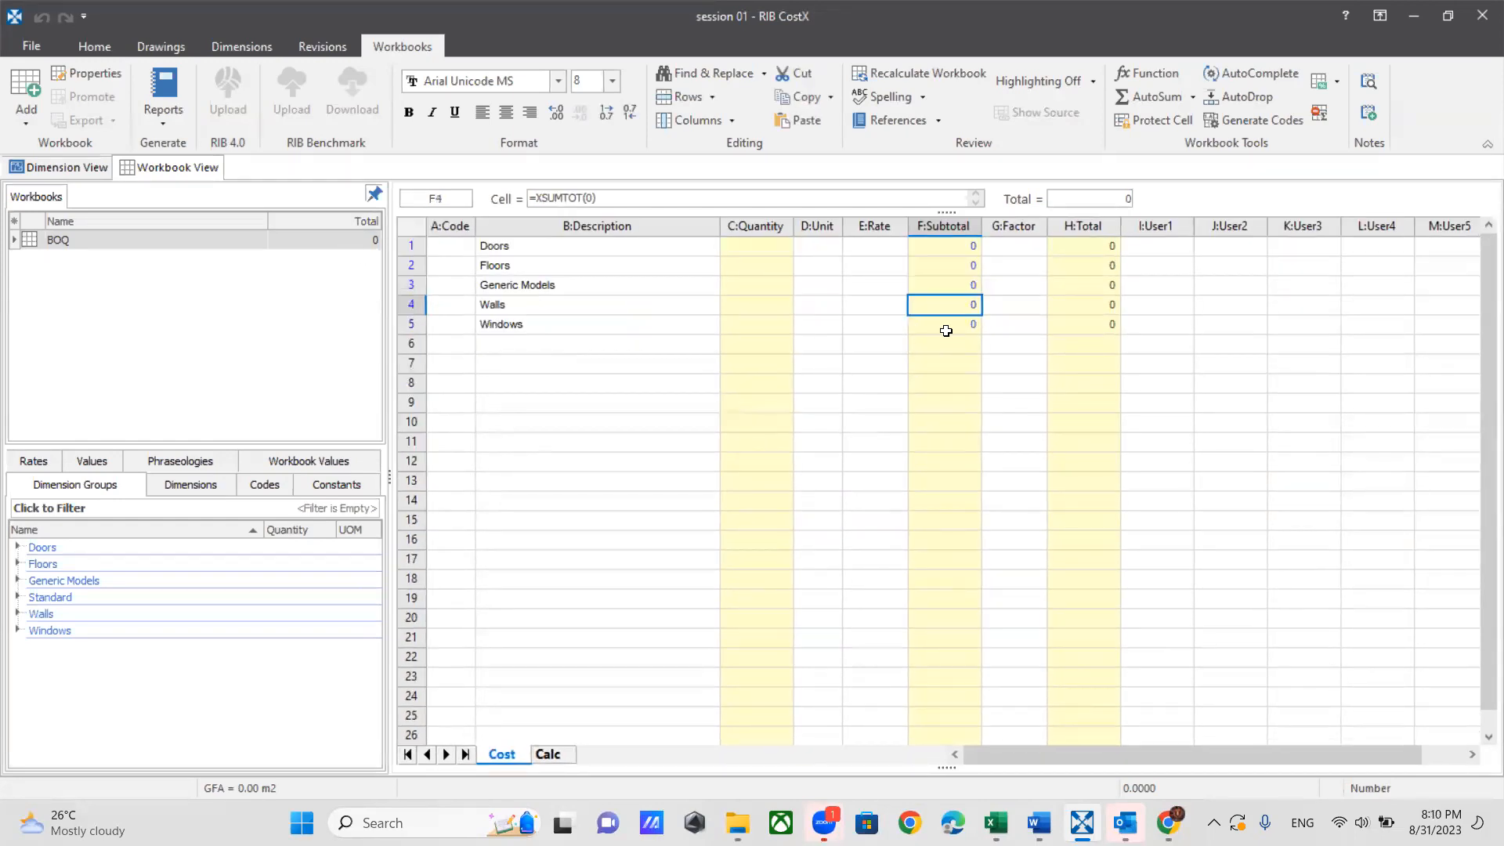
{"action": "double_click", "coordinate": [947, 329]}
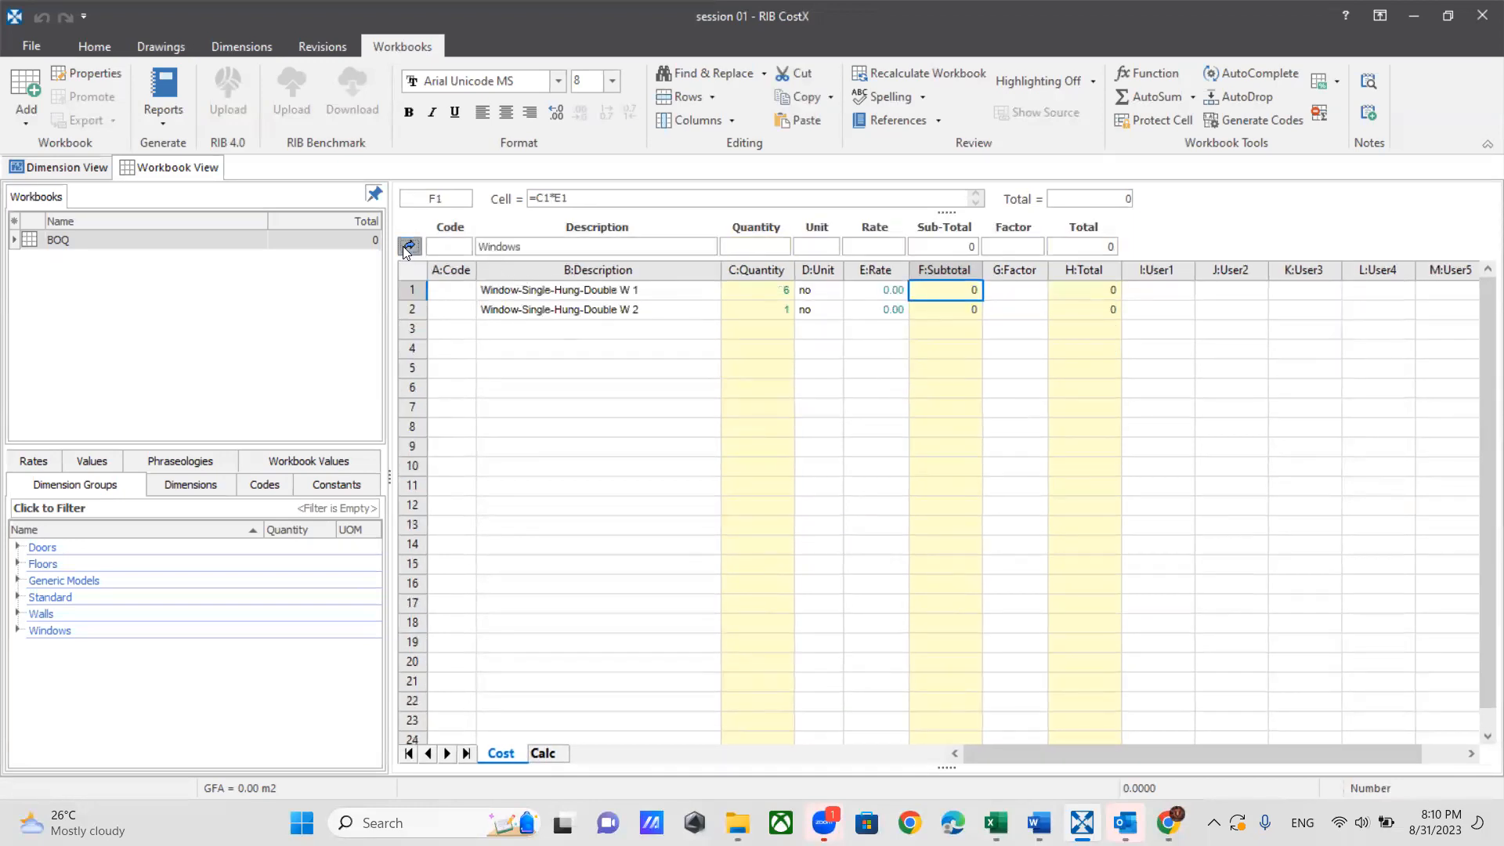
{"action": "left_click", "coordinate": [409, 246]}
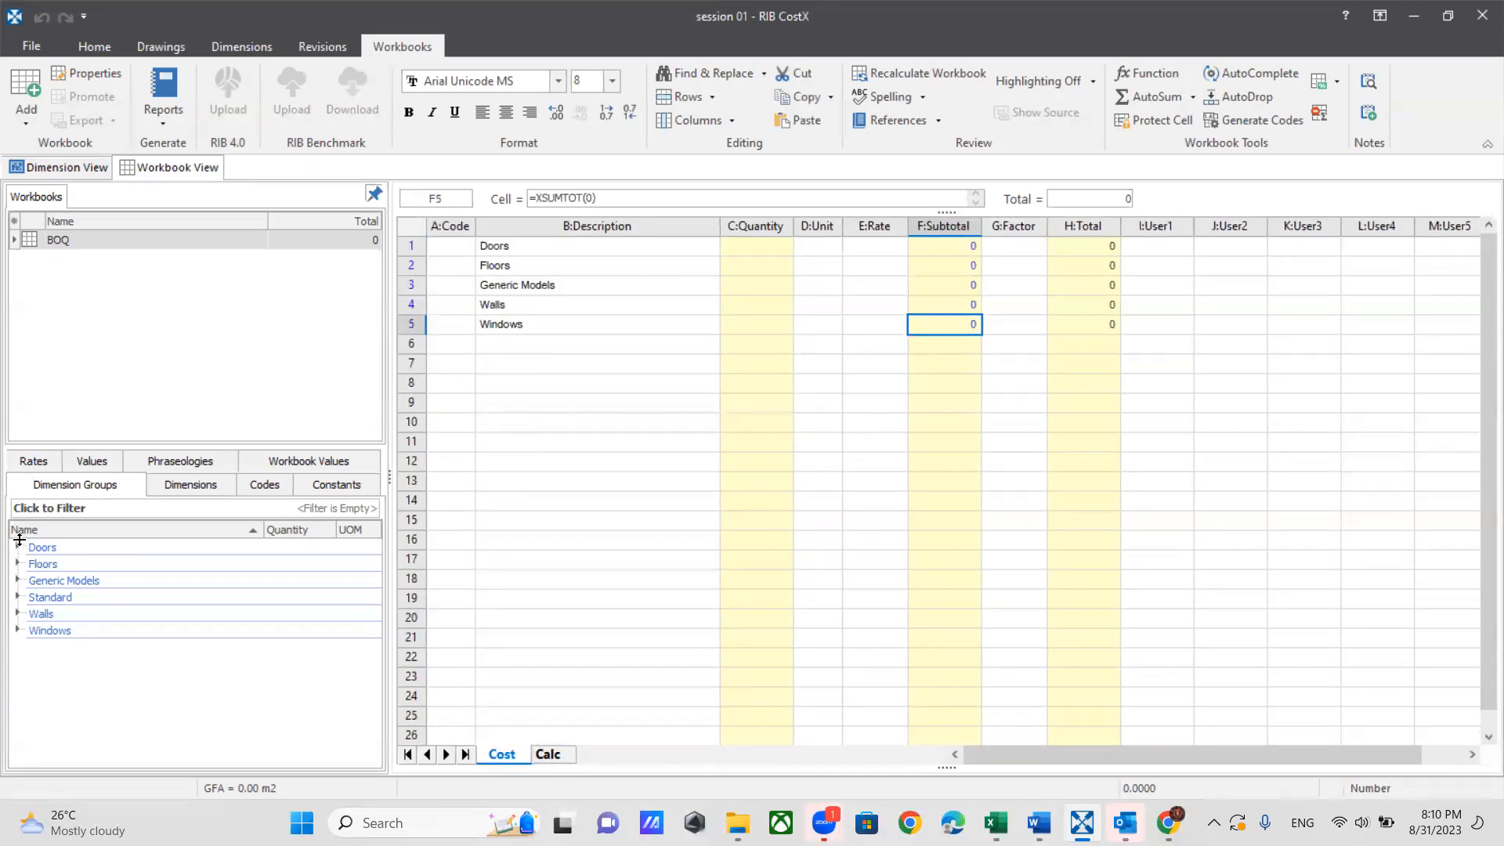
{"action": "left_click", "coordinate": [17, 548]}
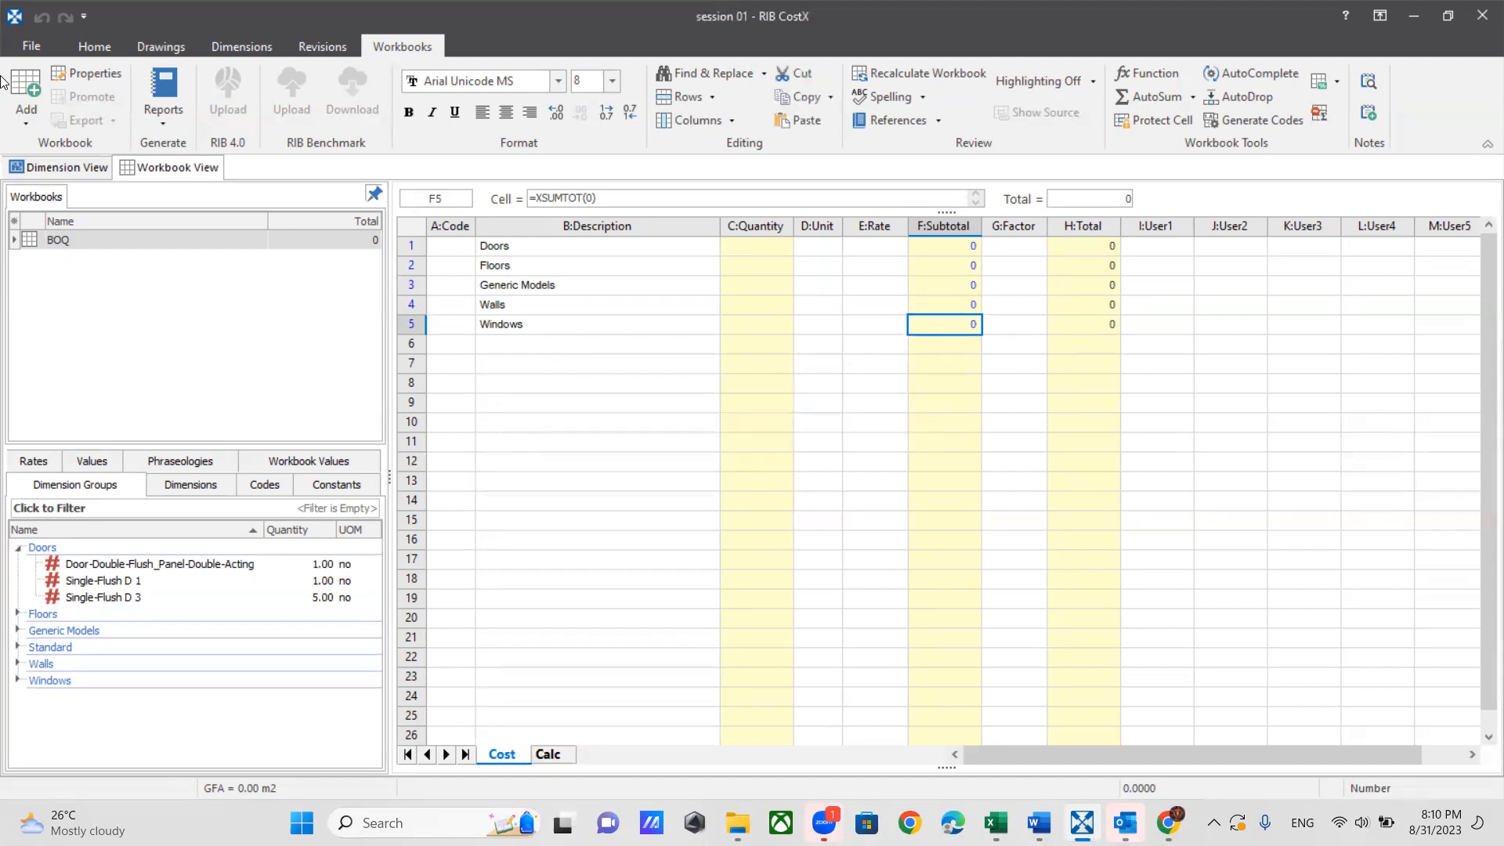
Step: Open the properties of the BOQ report listed just above Elemental Cost Plan and review its data, grouping and page layout settings
{"action": "left_click", "coordinate": [167, 121]}
{"action": "left_click", "coordinate": [186, 146]}
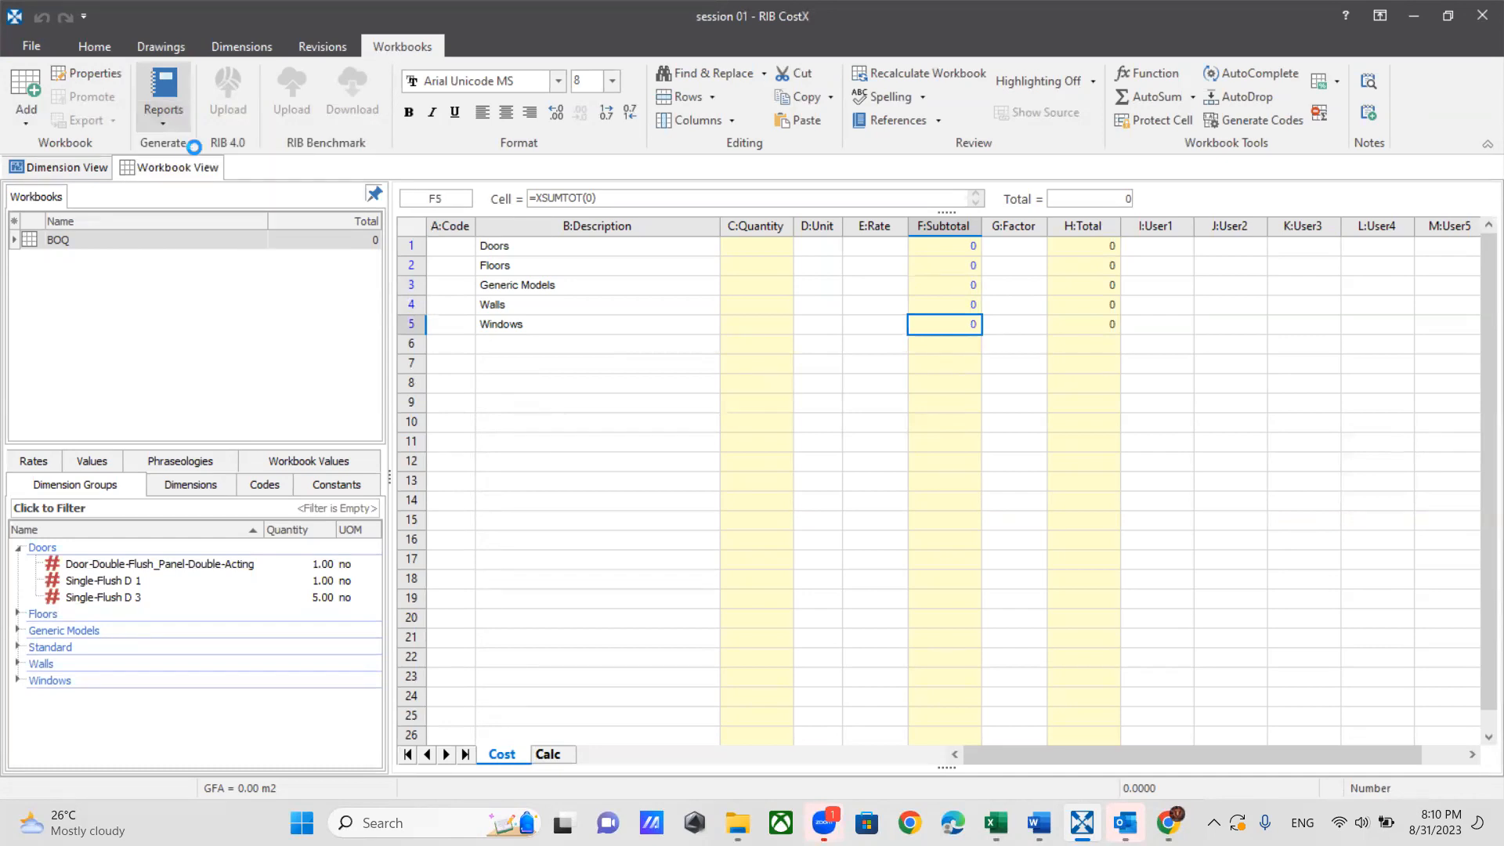
{"action": "left_click", "coordinate": [374, 594]}
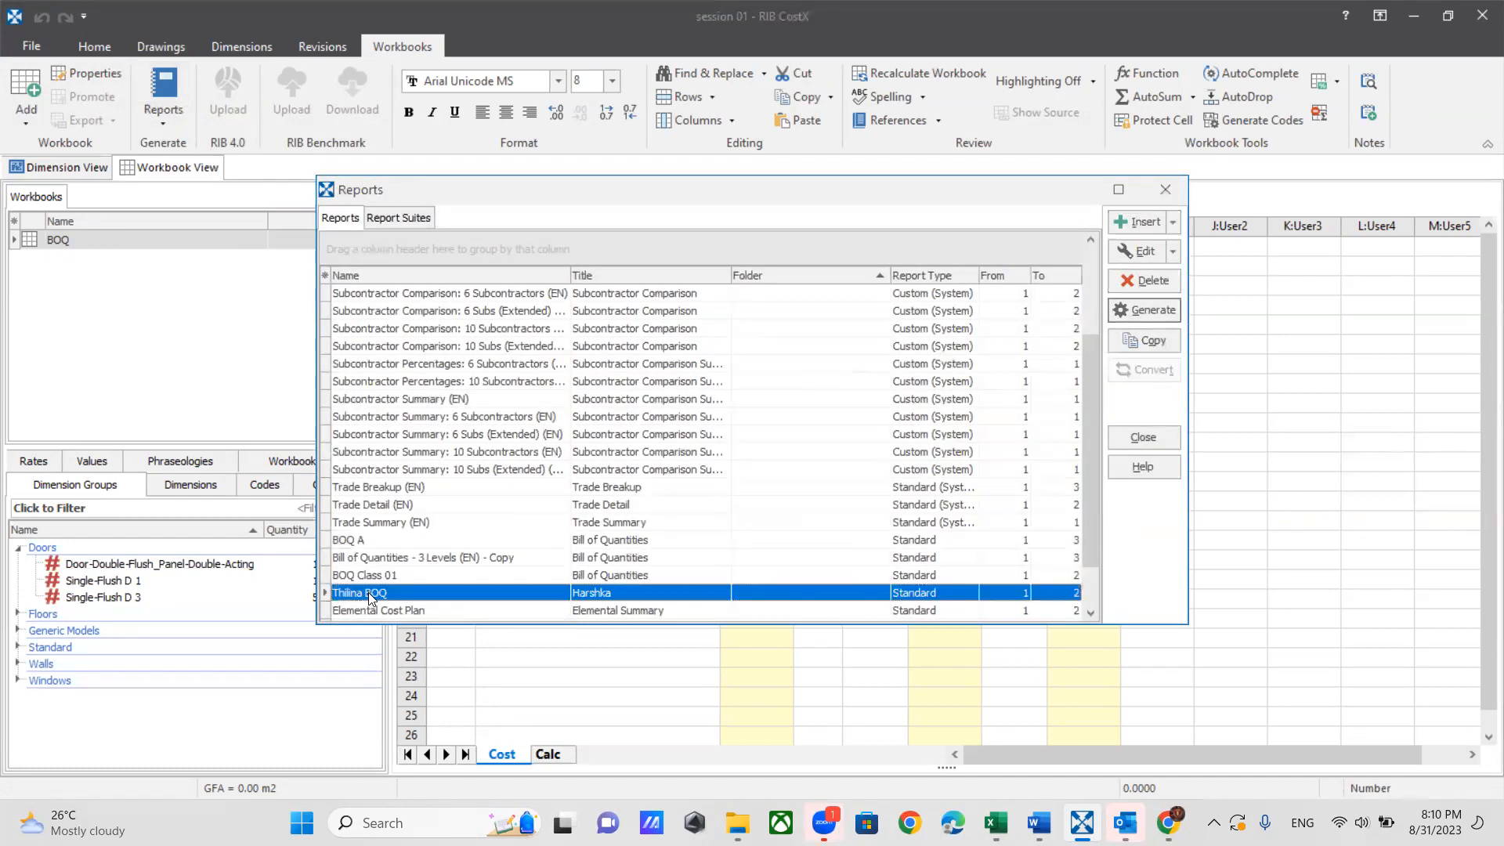
{"action": "left_click", "coordinate": [1138, 251]}
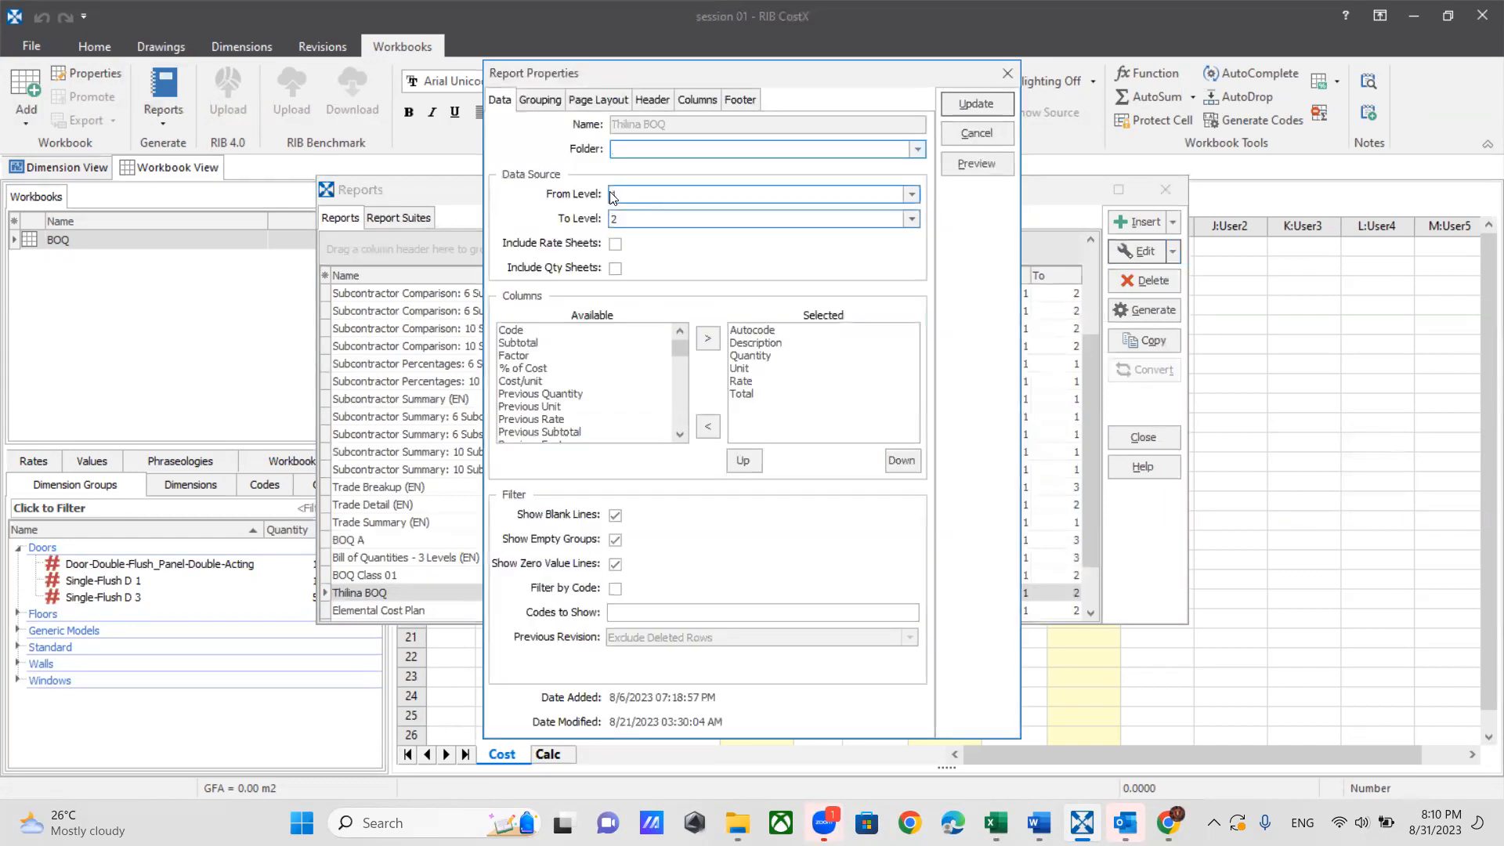
{"action": "left_click", "coordinate": [546, 101]}
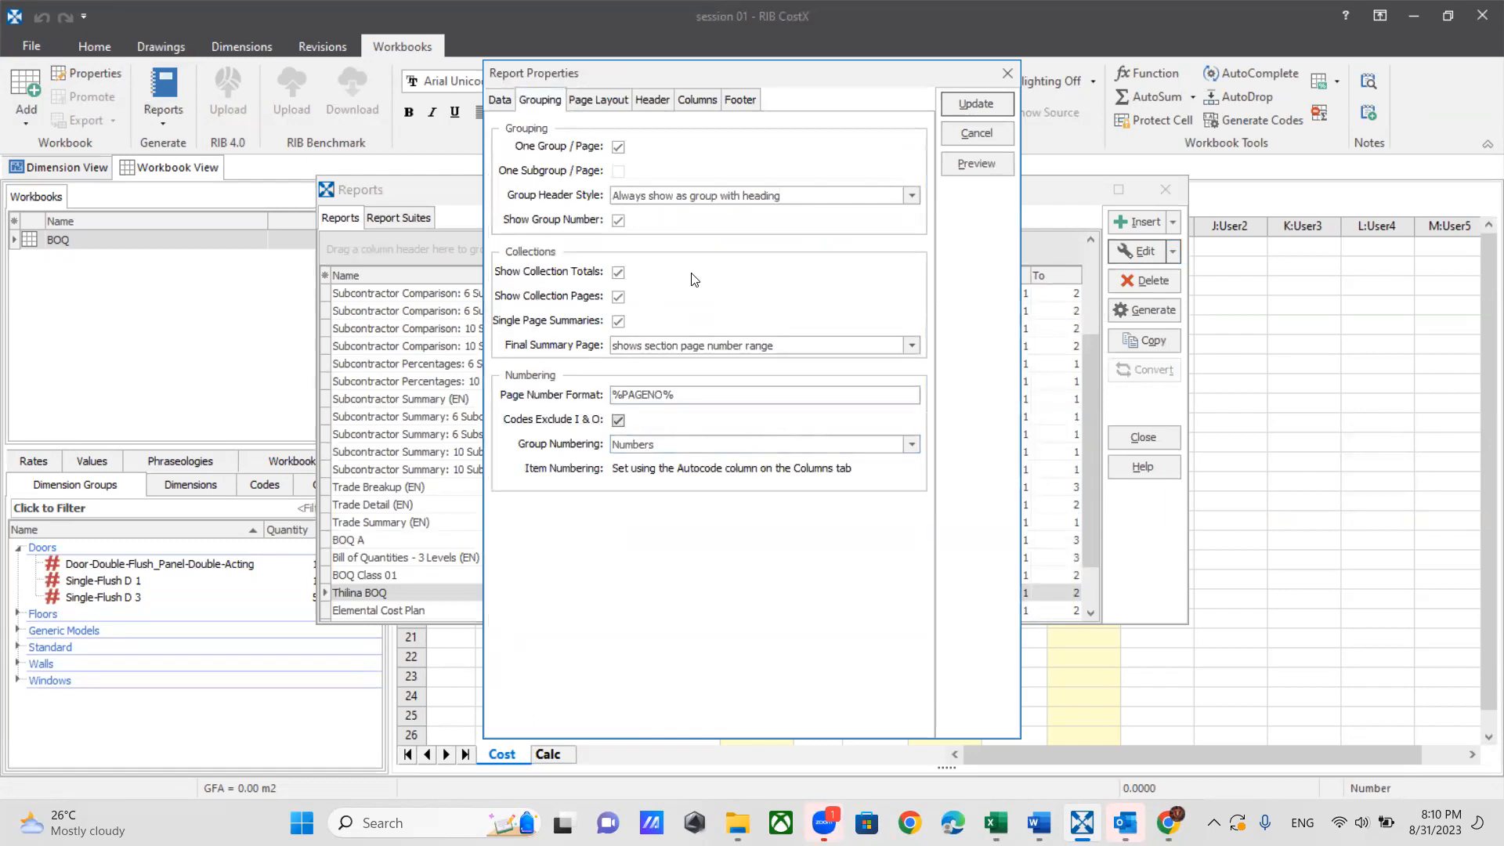
{"action": "left_click", "coordinate": [598, 99]}
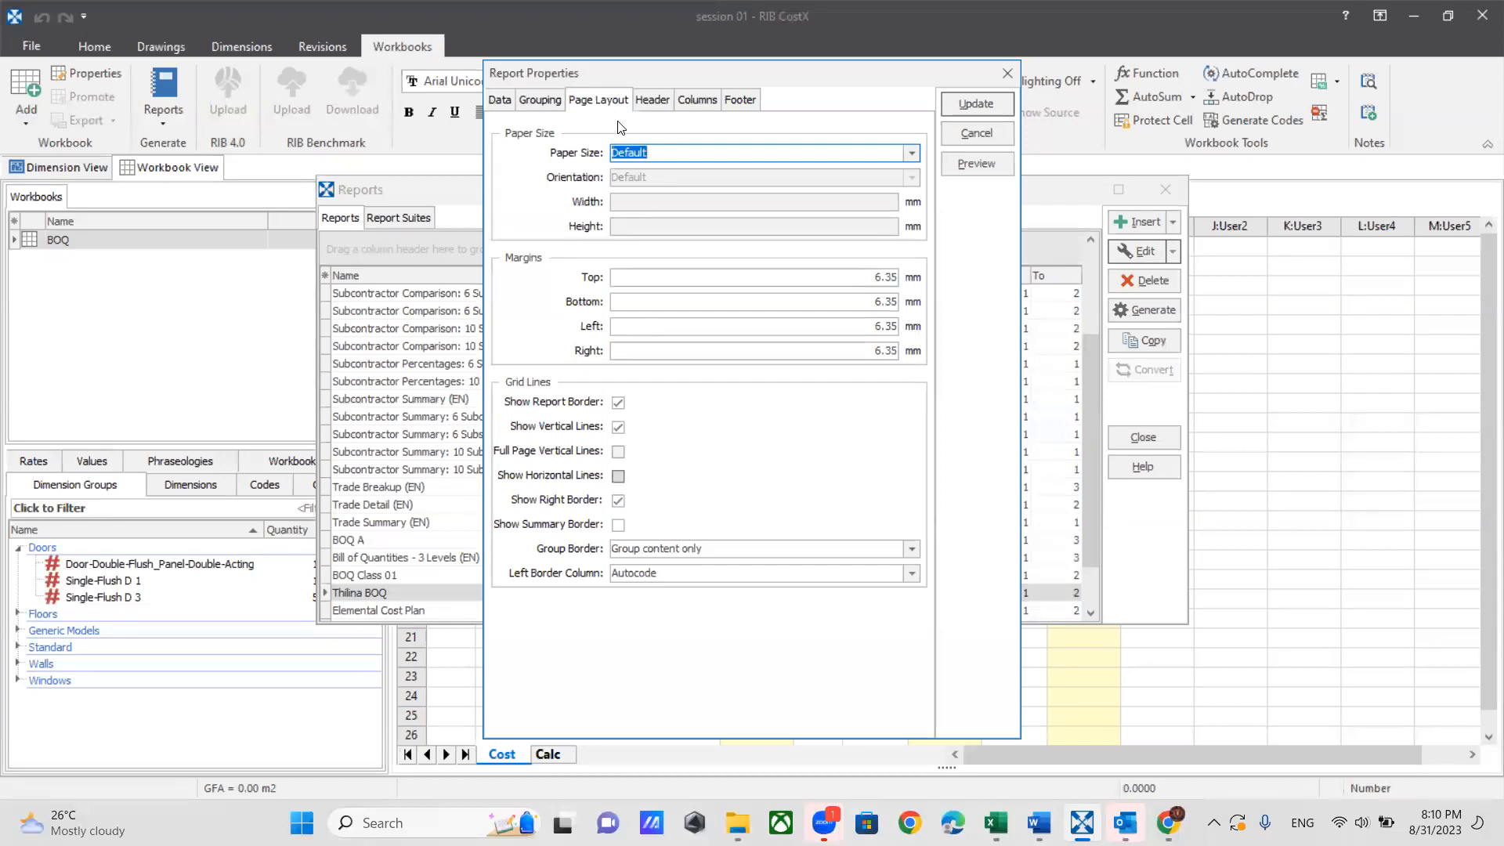
Step: Replace the left title in the report header with the person's first name
{"action": "left_click", "coordinate": [651, 102]}
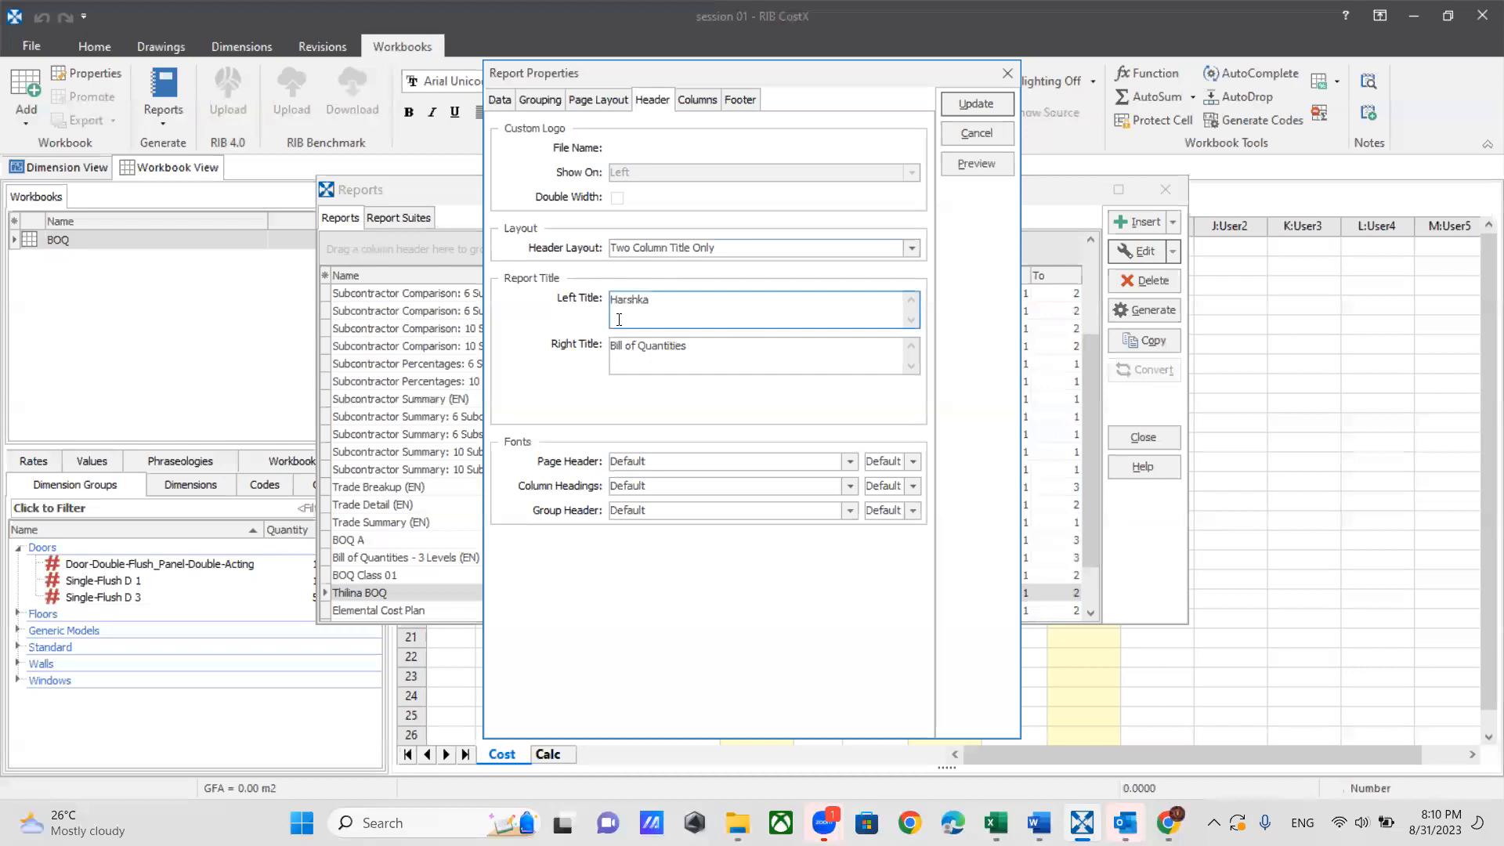
{"action": "left_click_drag", "start_coordinate": [655, 302], "coordinate": [579, 305]}
{"action": "type", "text": "Thilina"}
Step: Check the report's column settings, then preview the Bill of Quantities report, read through its pages and close the preview
{"action": "left_click", "coordinate": [706, 99]}
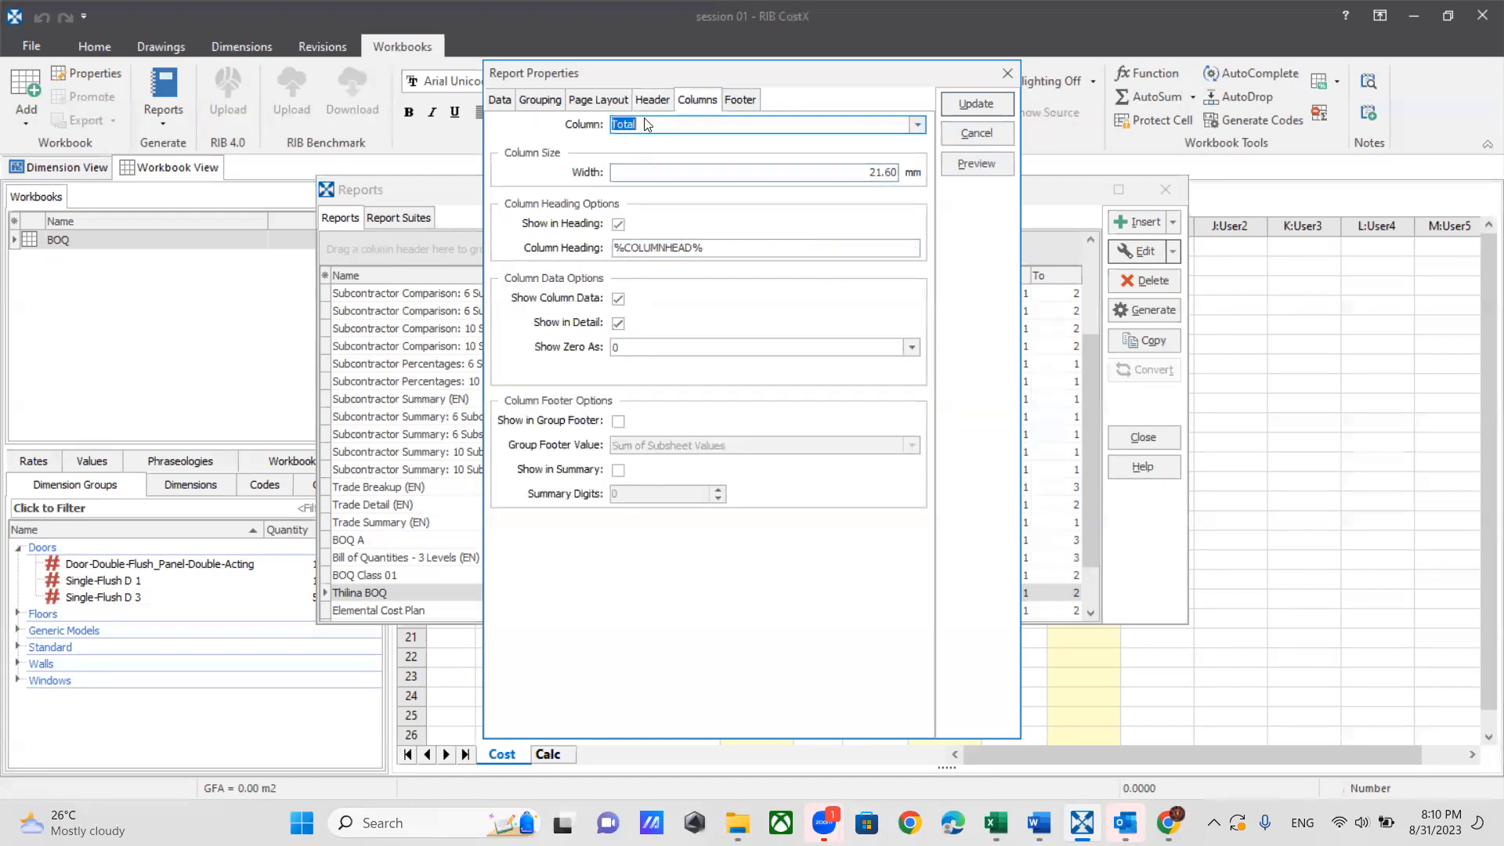
{"action": "left_click", "coordinate": [977, 164]}
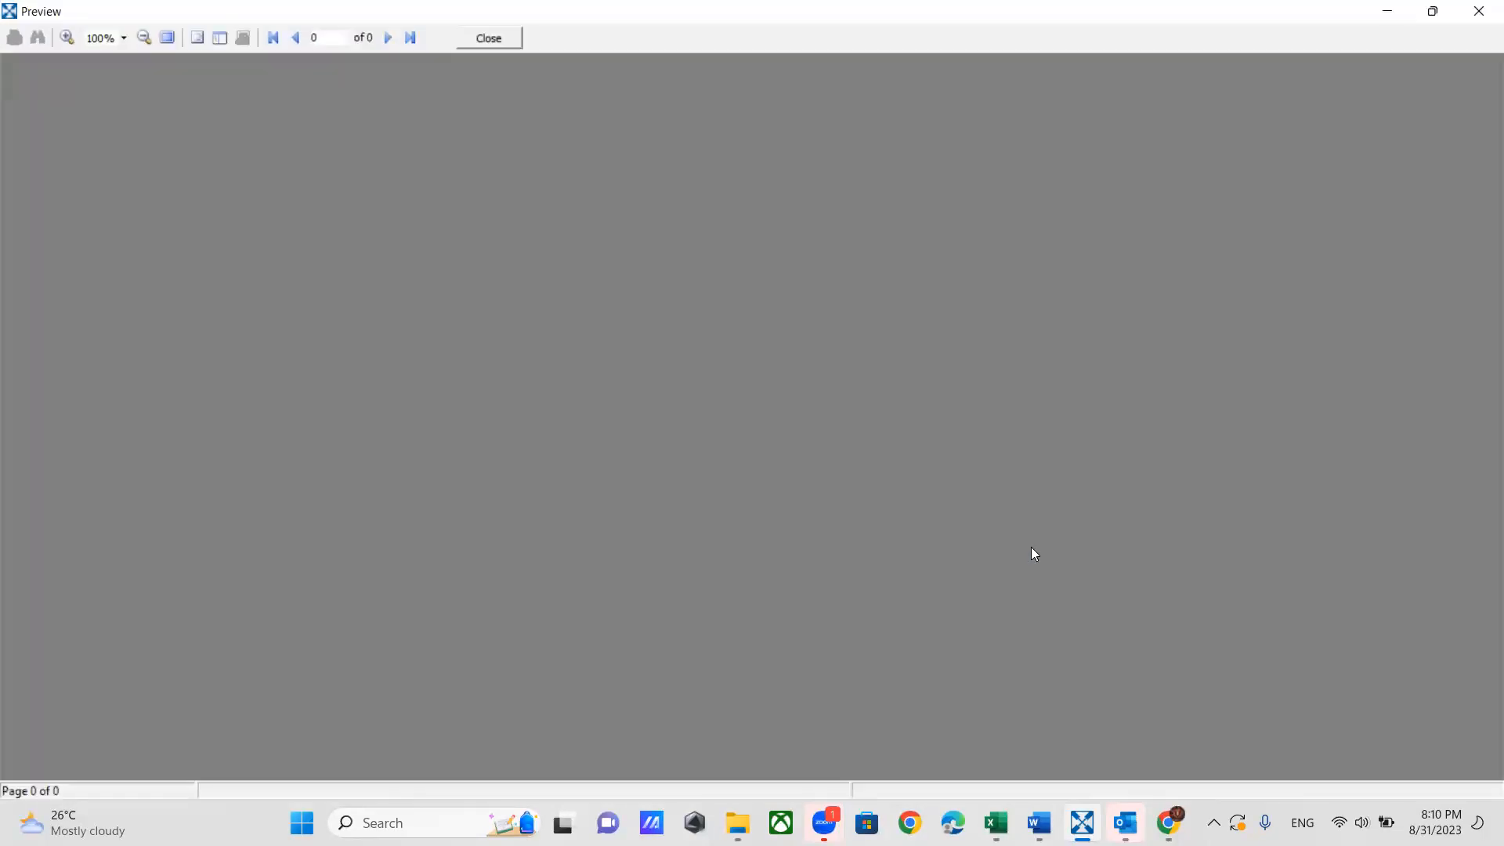
{"action": "scroll", "coordinate": [635, 441], "scroll_direction": "down", "scroll_amount": 5}
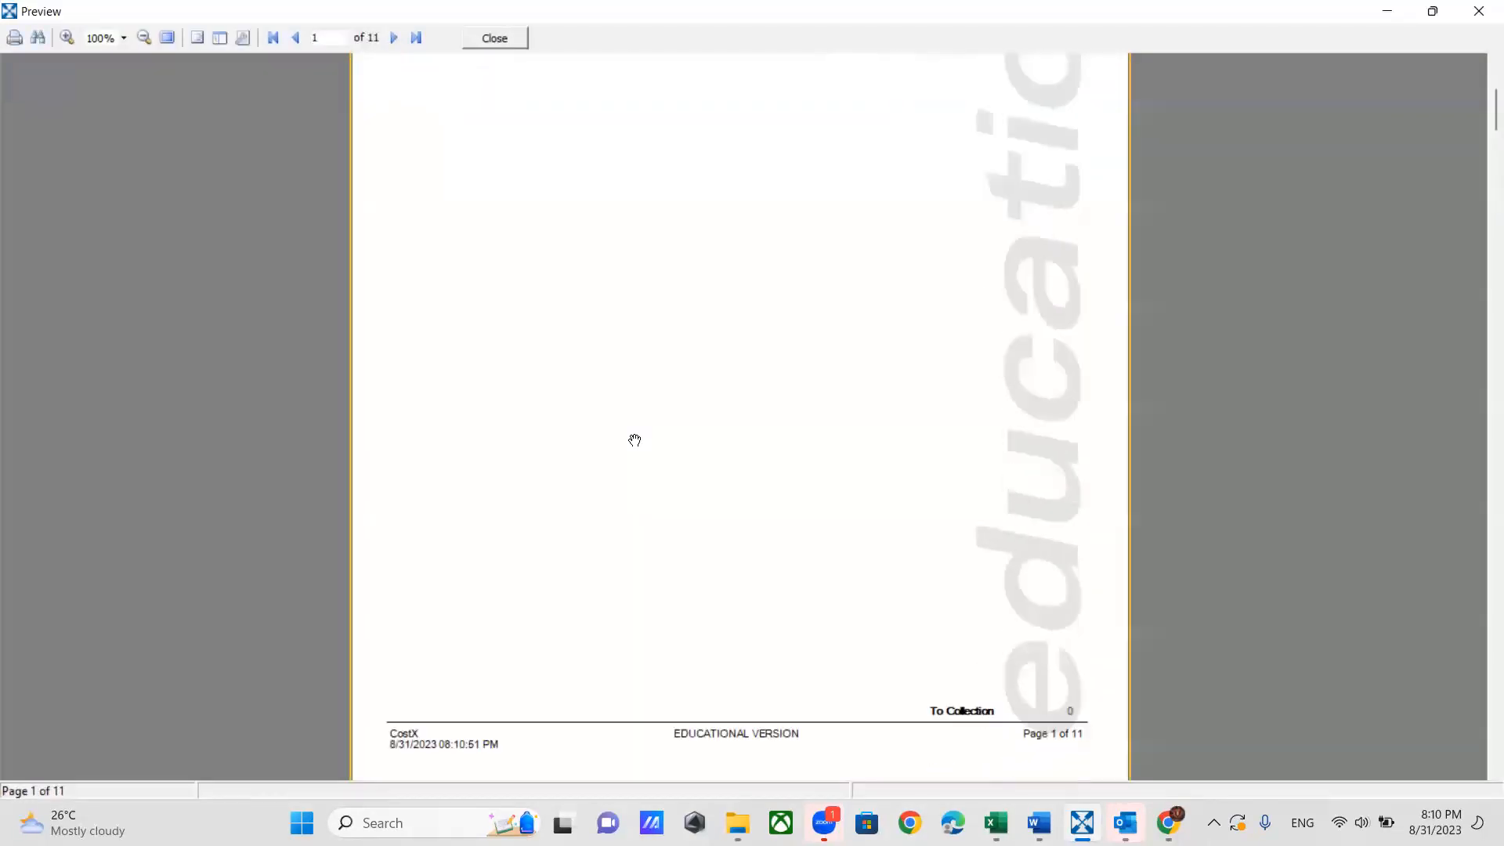
{"action": "scroll", "coordinate": [635, 440], "scroll_direction": "down", "scroll_amount": 15}
{"action": "scroll", "coordinate": [634, 439], "scroll_direction": "down", "scroll_amount": 20}
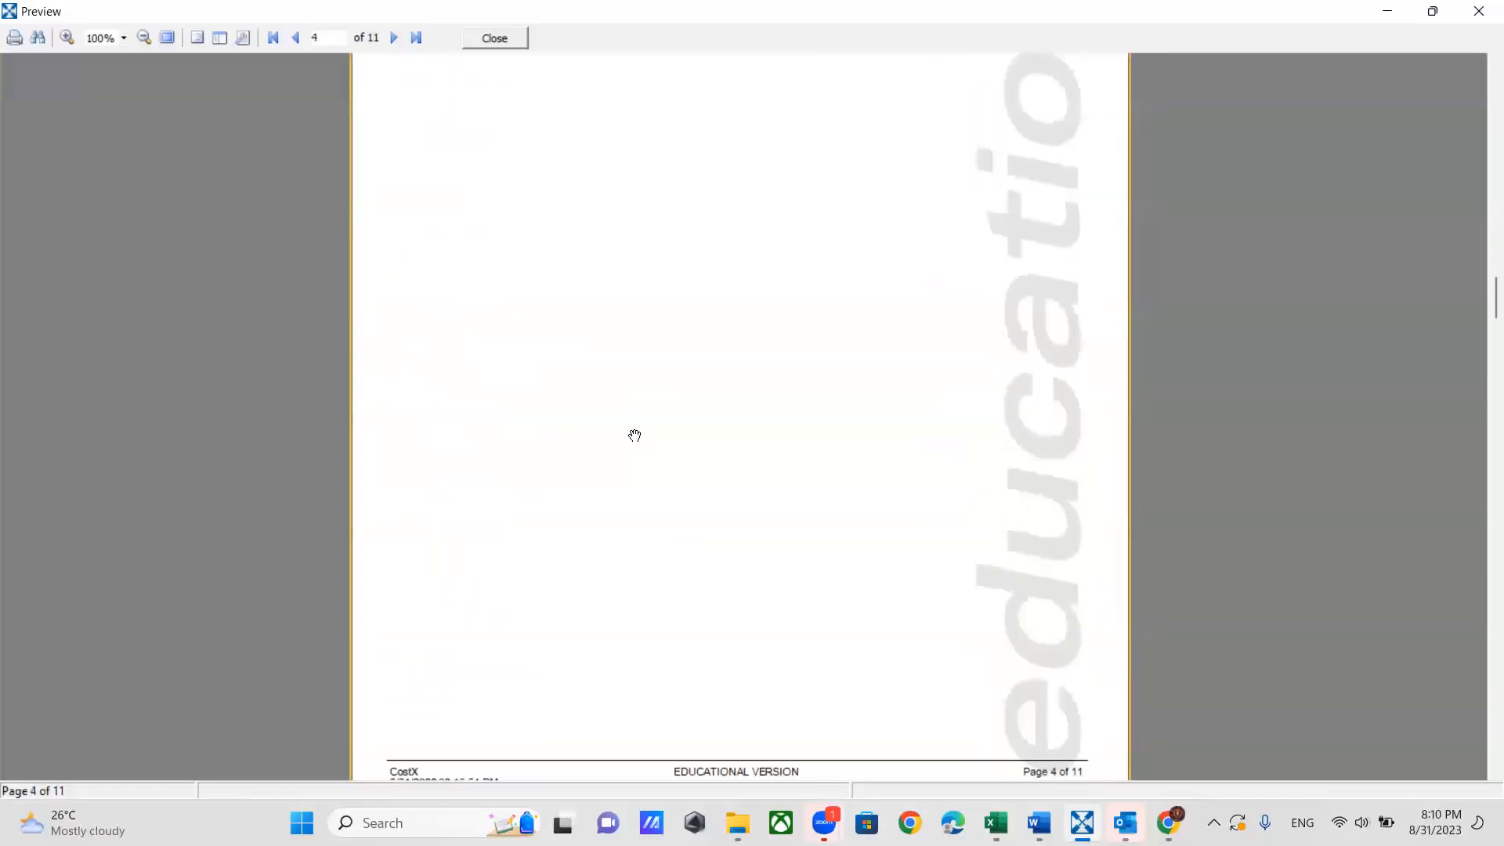
{"action": "scroll", "coordinate": [634, 436], "scroll_direction": "down", "scroll_amount": 12}
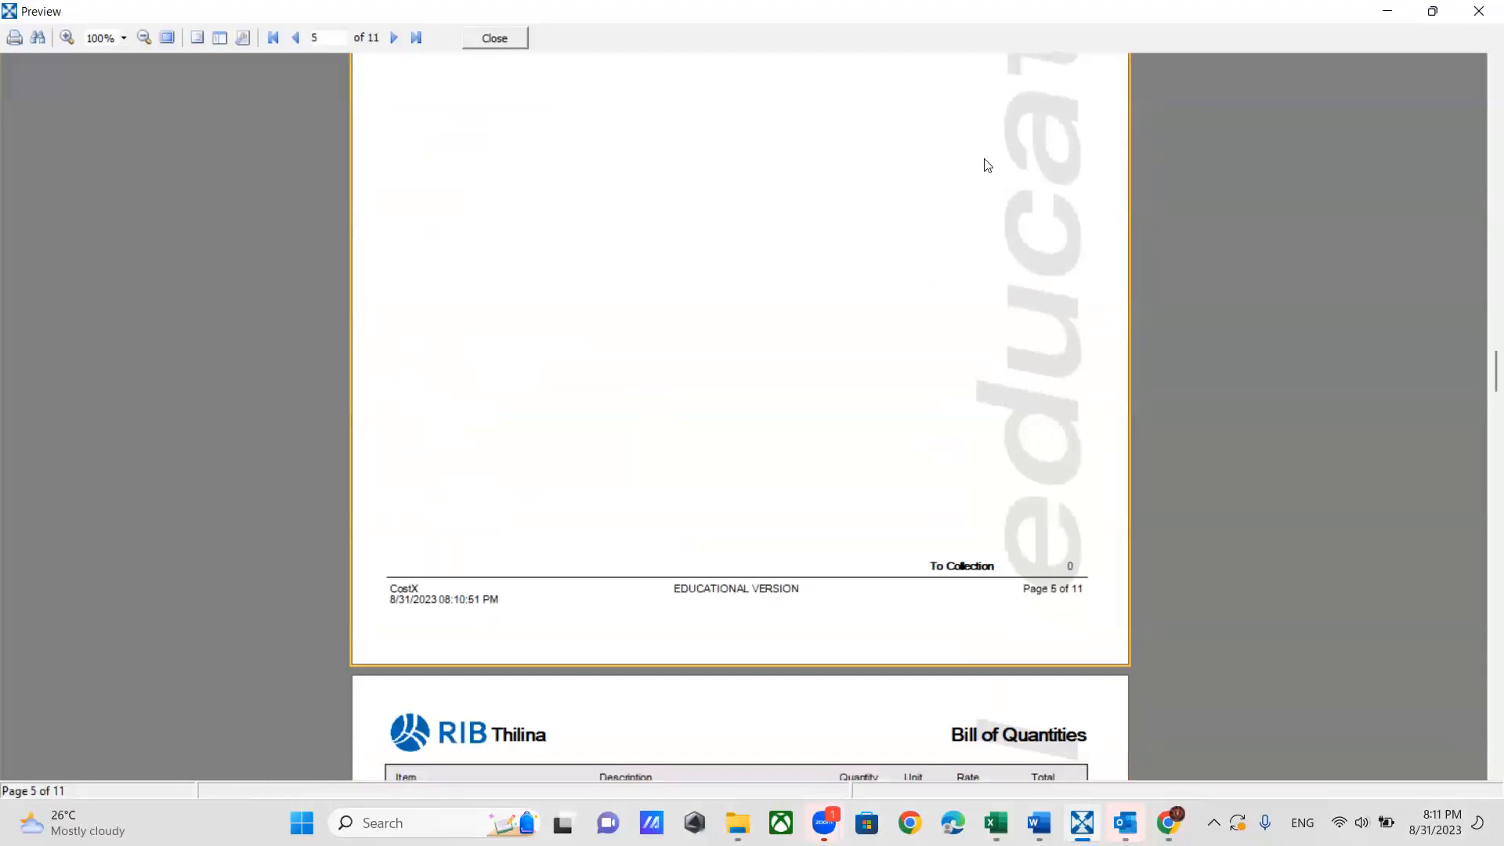
{"action": "key", "text": "Escape"}
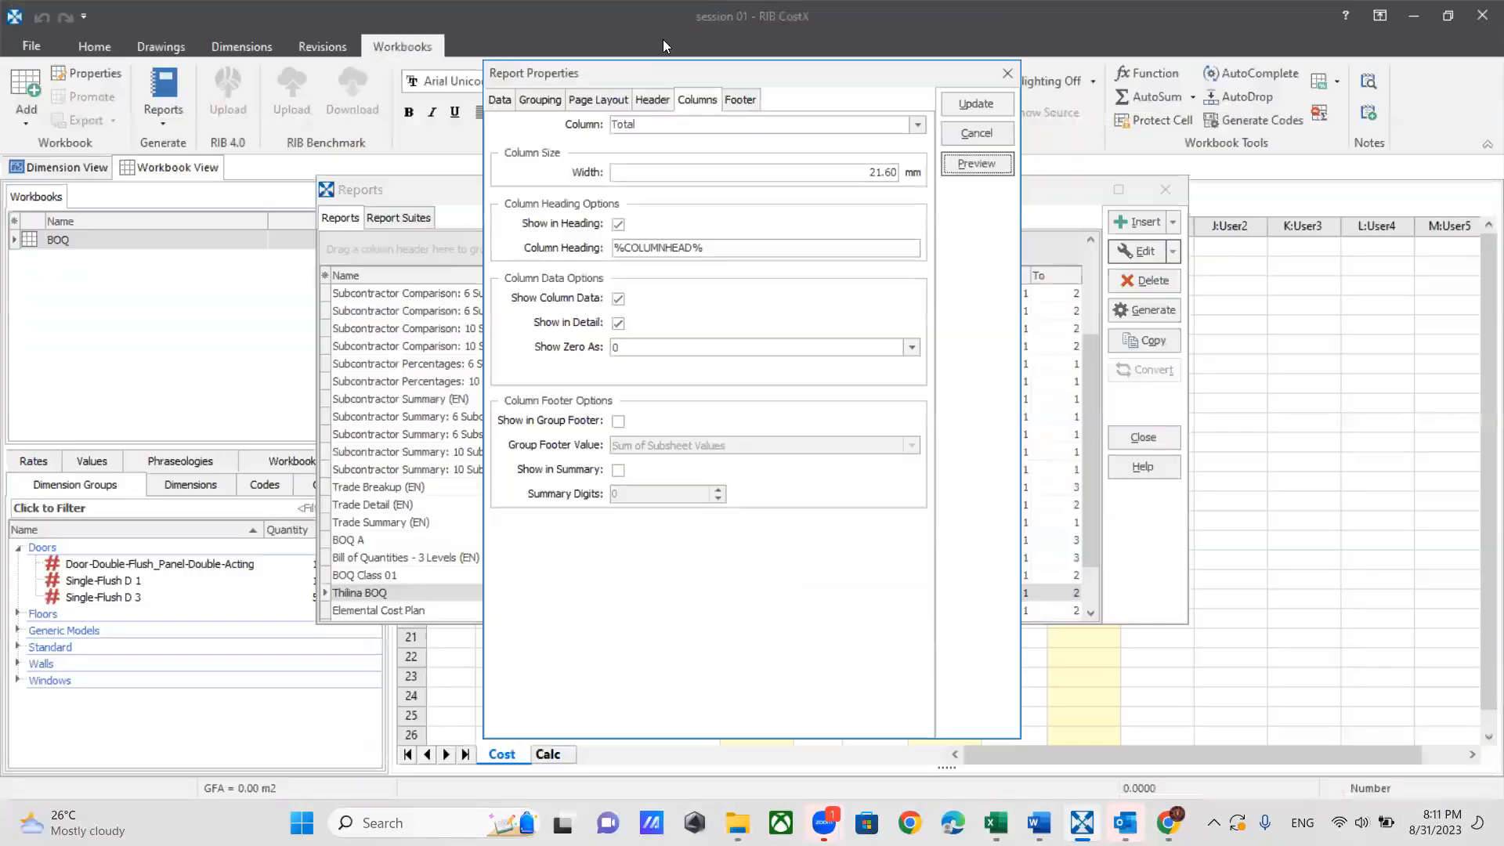
{"action": "left_click", "coordinate": [956, 176]}
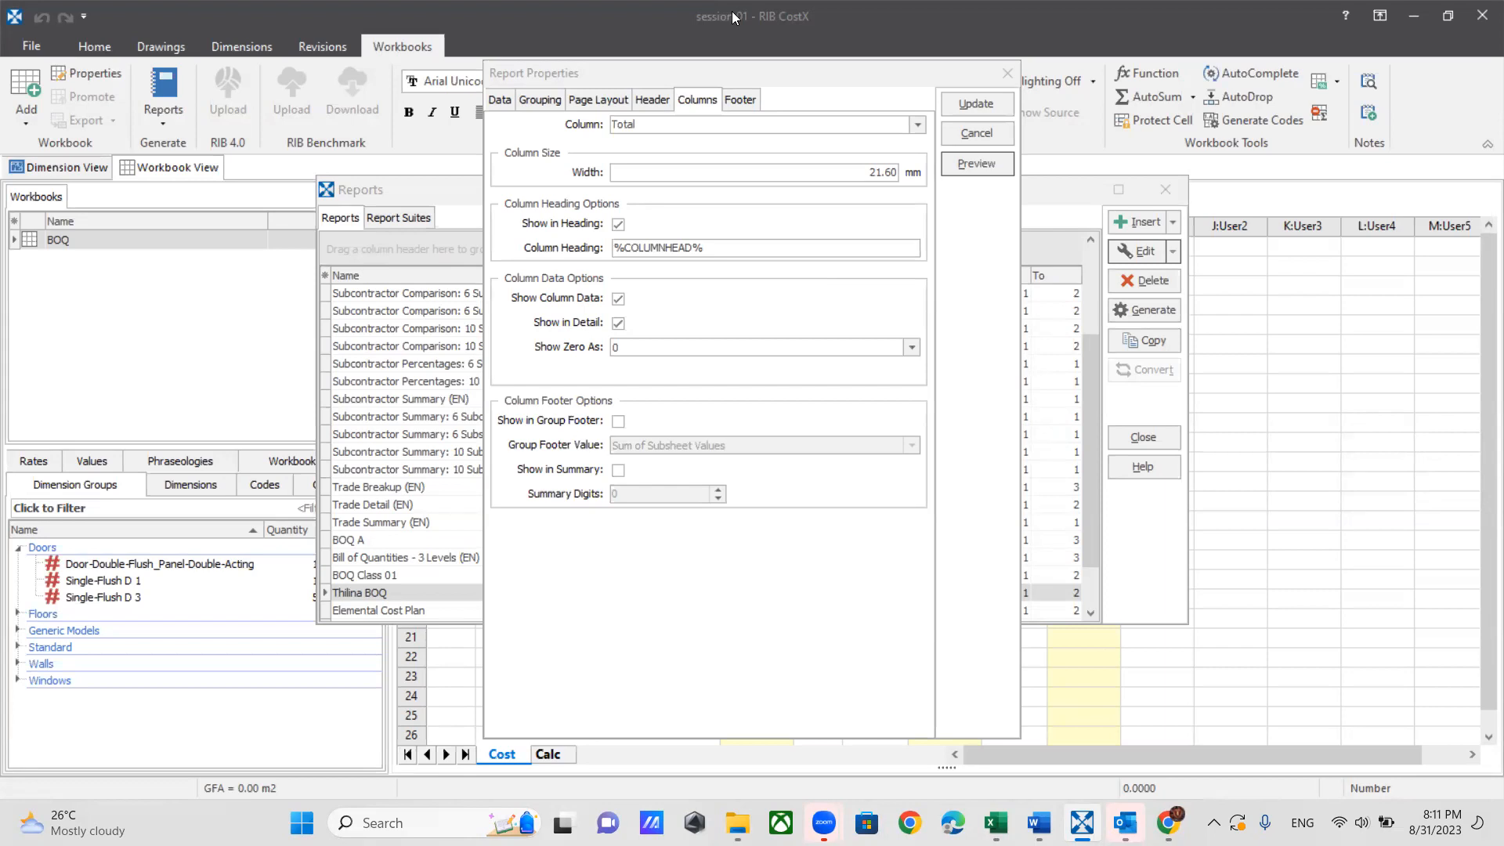
{"action": "left_click_drag", "start_coordinate": [608, 86], "coordinate": [628, 185]}
{"action": "left_click", "coordinate": [1027, 173]}
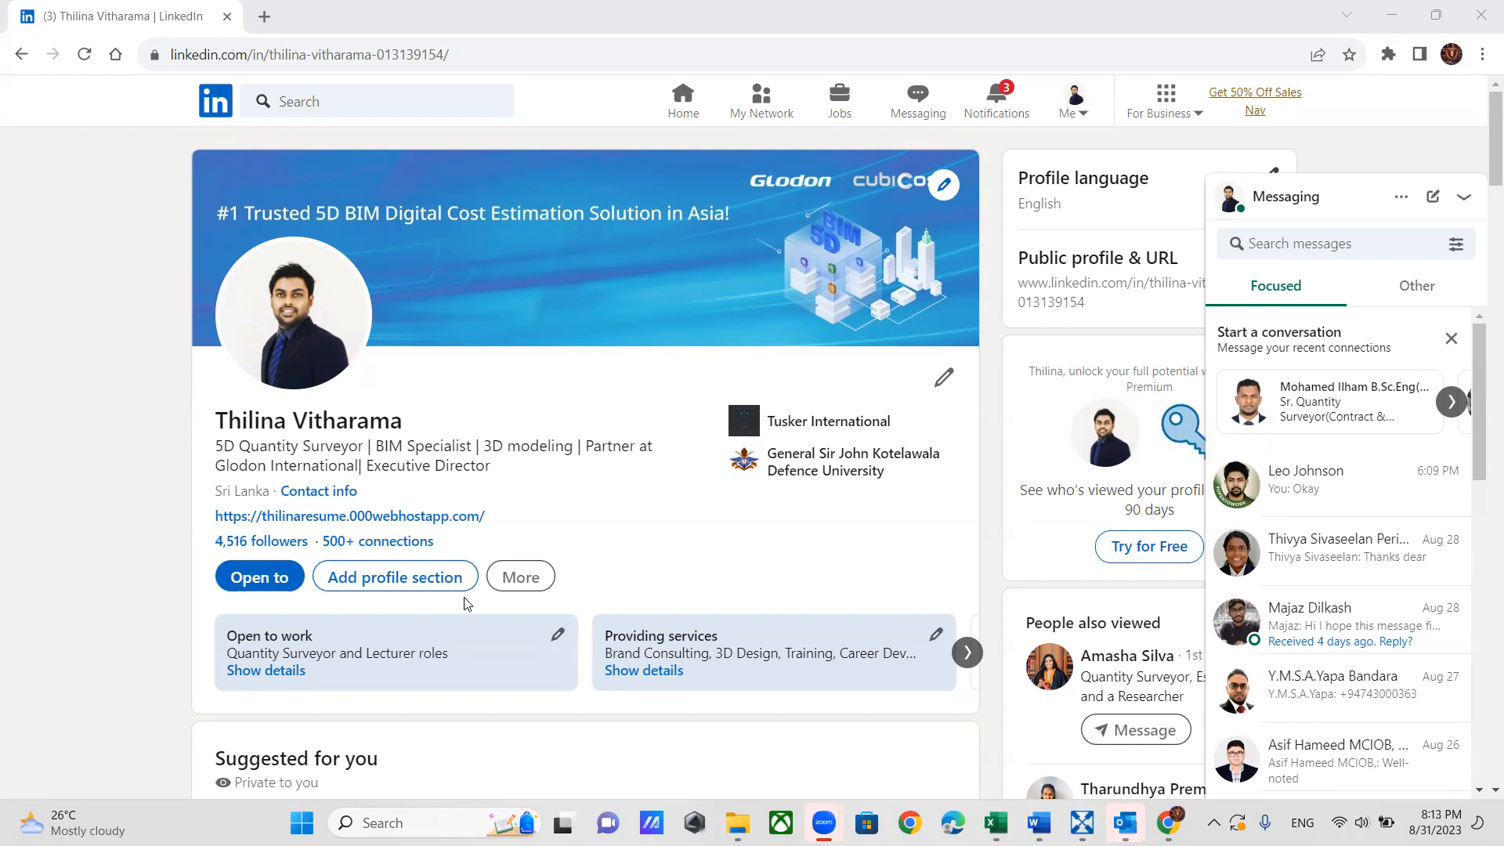
Step: Look over the LinkedIn profile in the browser, open the personal website linked there and check that site's LinkedIn link
{"action": "scroll", "coordinate": [468, 603], "scroll_direction": "down", "scroll_amount": 10}
{"action": "scroll", "coordinate": [466, 599], "scroll_direction": "up", "scroll_amount": 7}
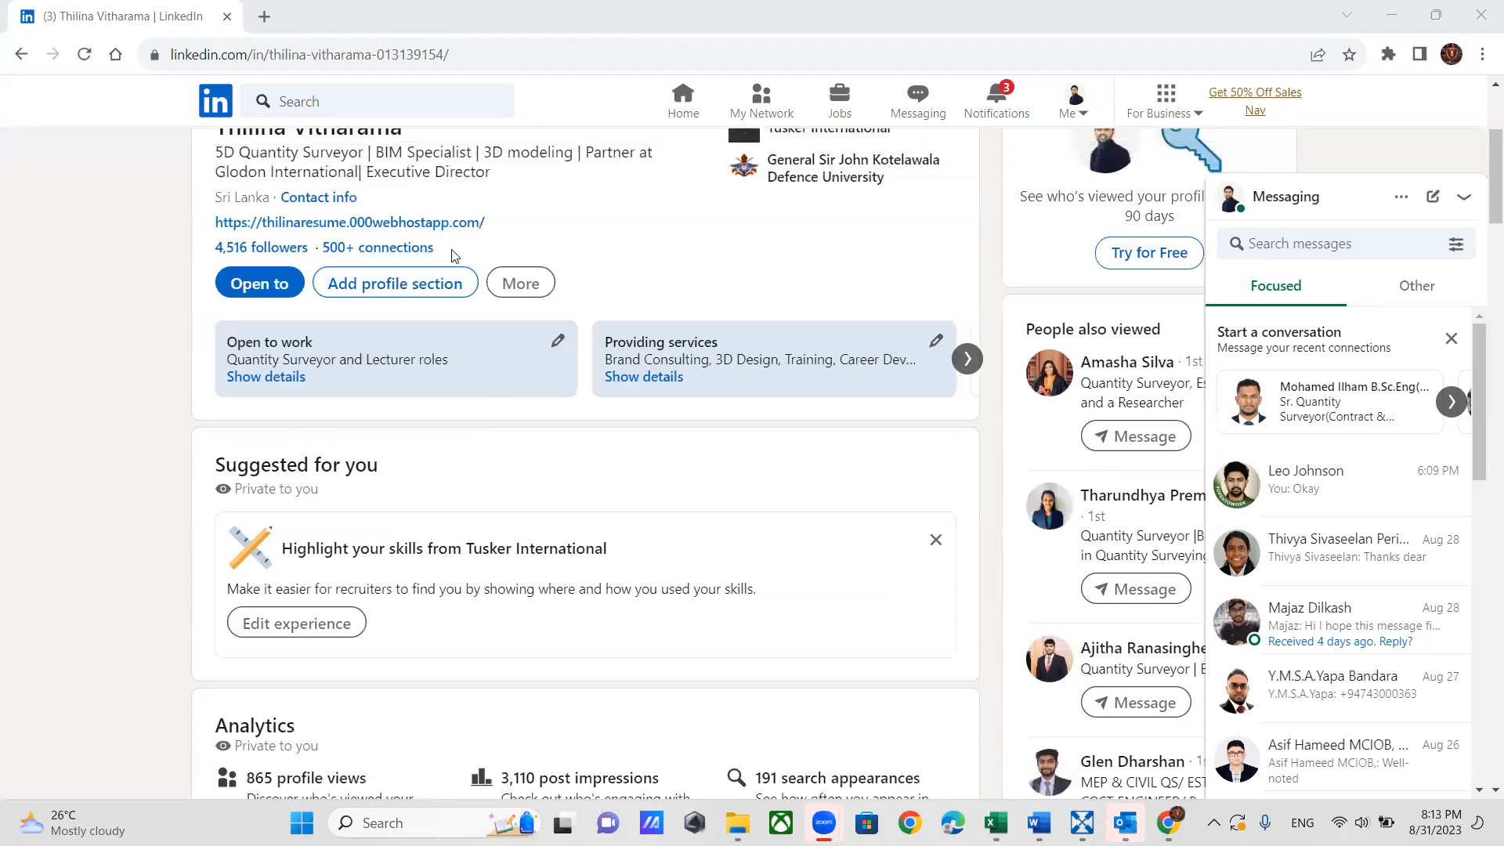
{"action": "scroll", "coordinate": [439, 384], "scroll_direction": "up", "scroll_amount": 1}
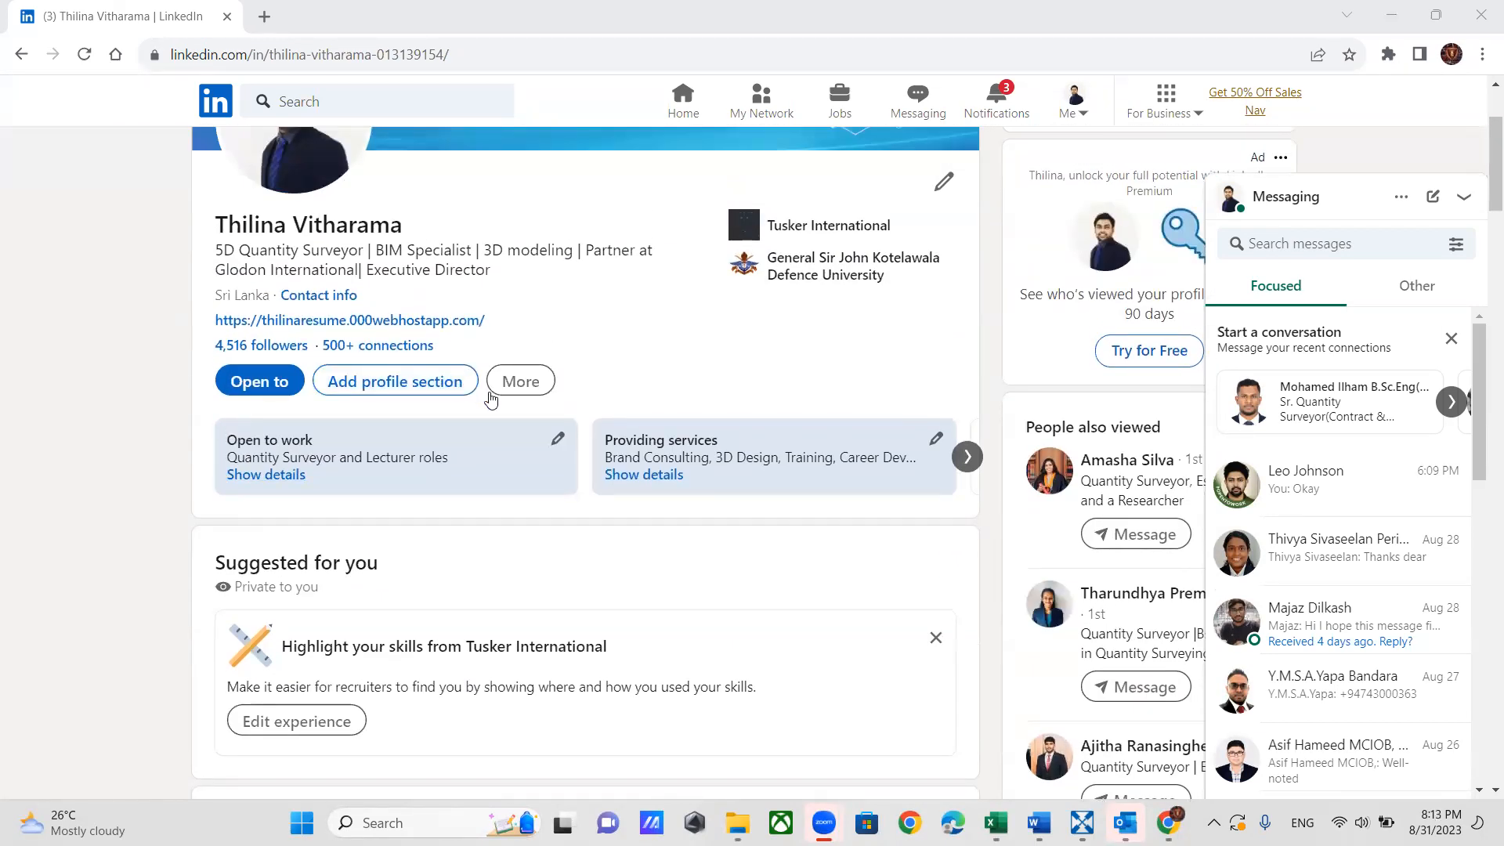
{"action": "left_click", "coordinate": [438, 321]}
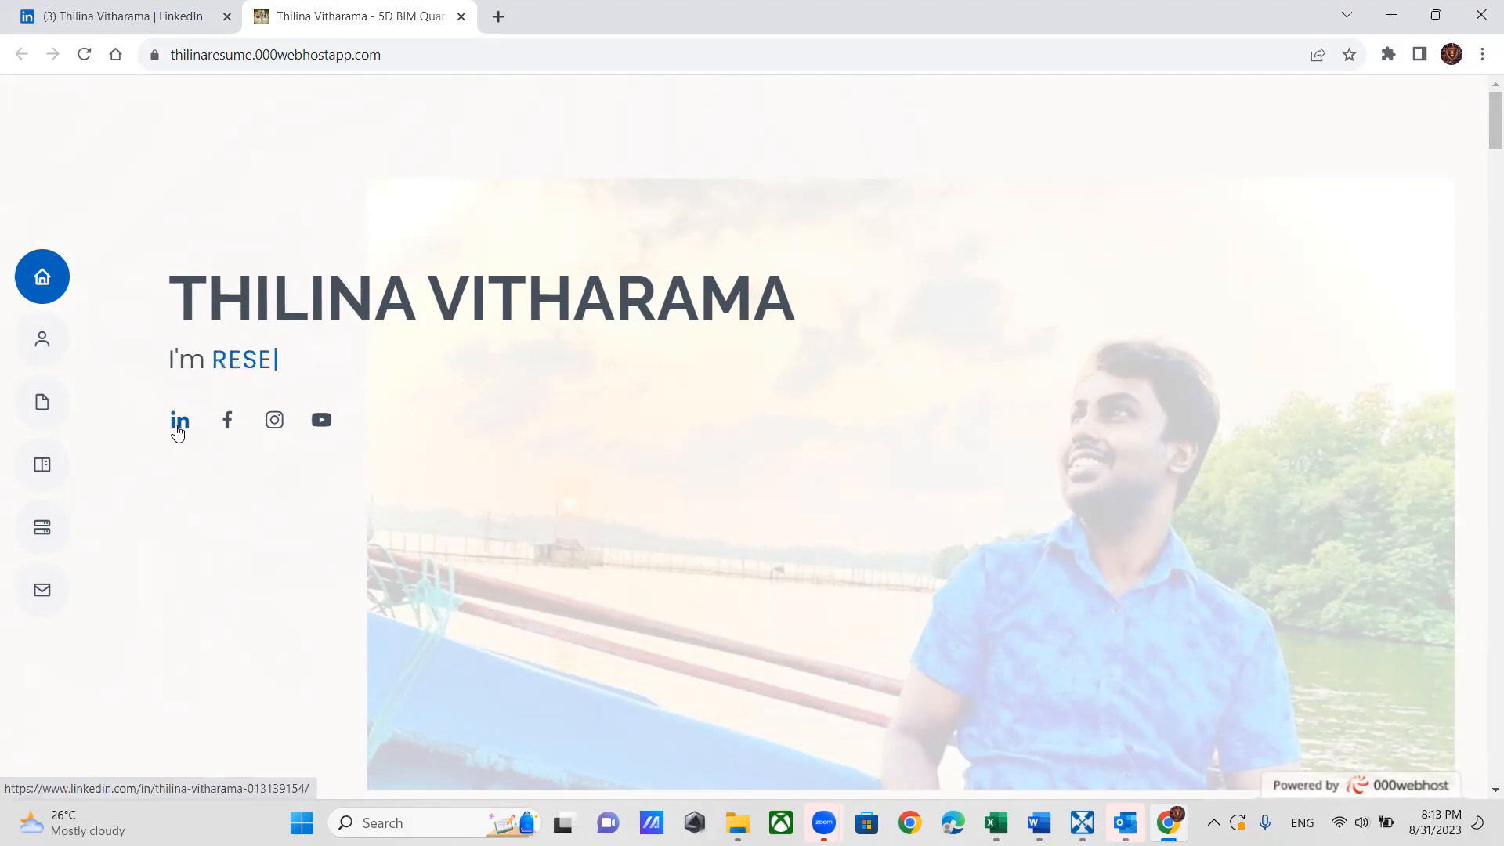
{"action": "left_click", "coordinate": [179, 430]}
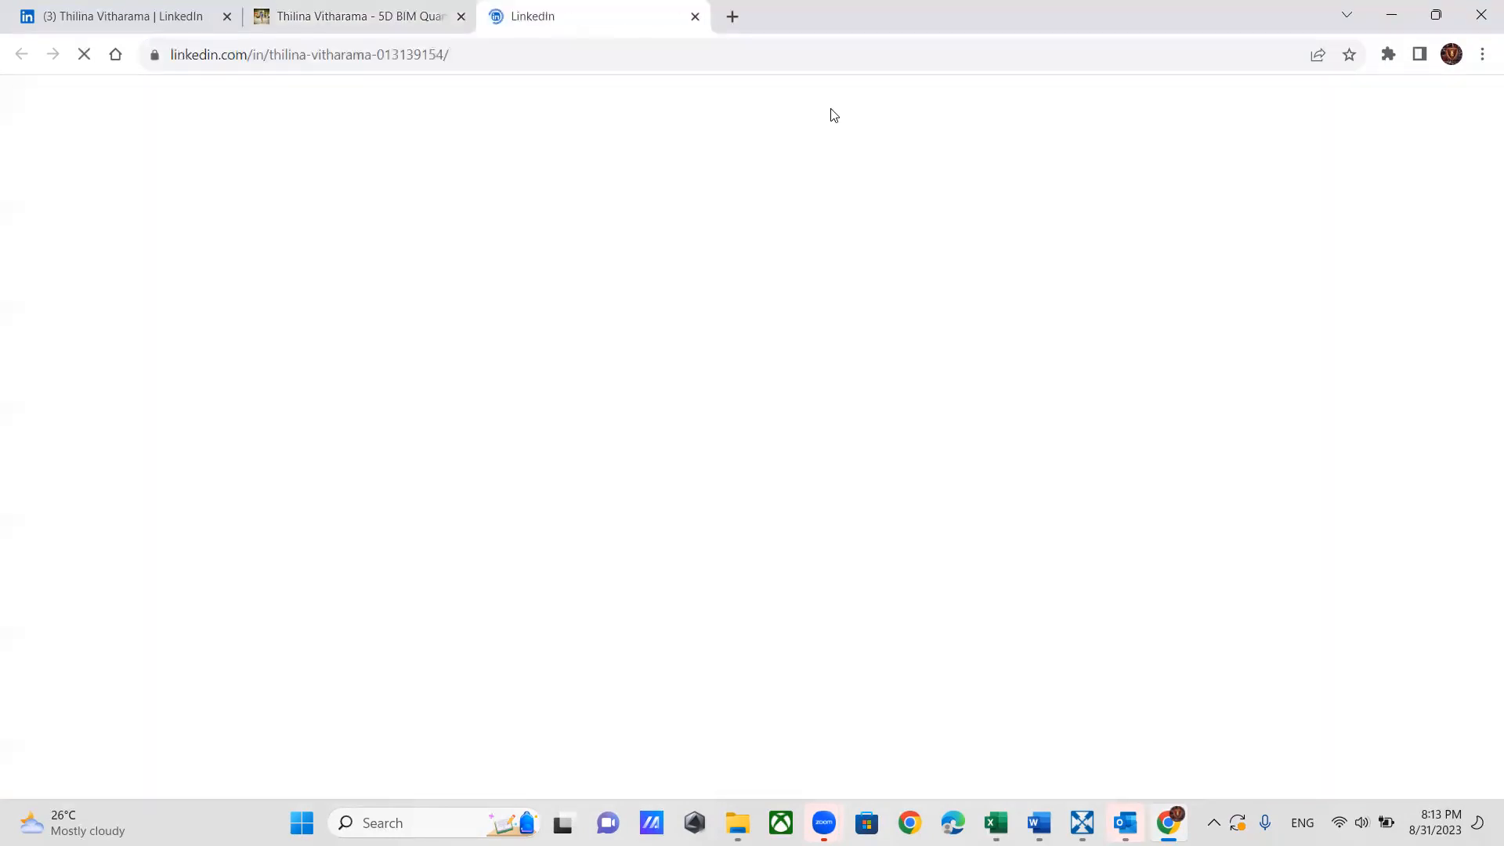
{"action": "key", "text": "ctrl+w"}
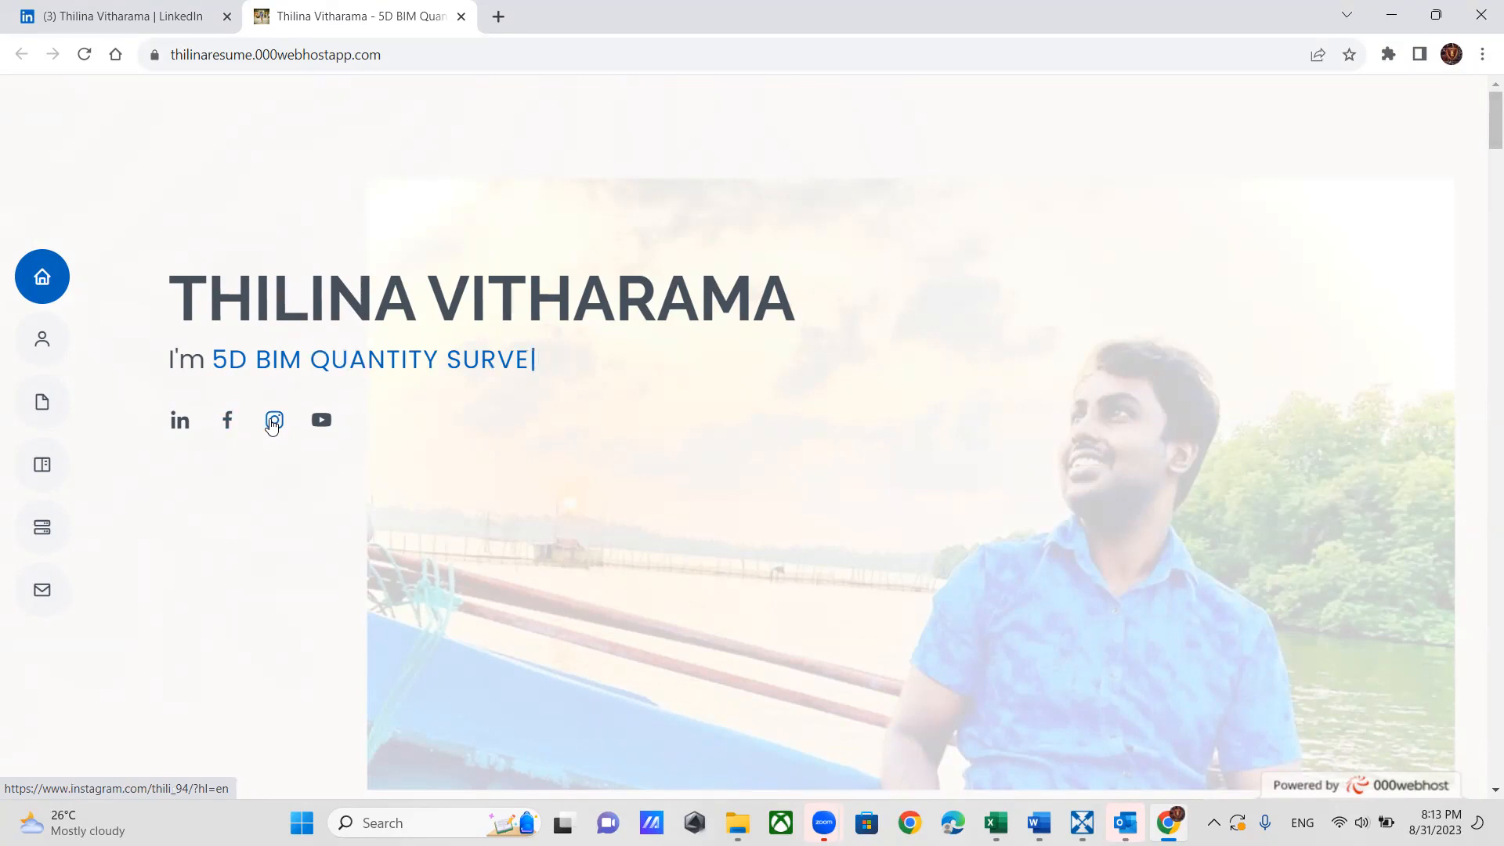
Step: Examine the About, Facts and Skills sections of the personal website
{"action": "scroll", "coordinate": [399, 521], "scroll_direction": "down", "scroll_amount": 5}
{"action": "scroll", "coordinate": [411, 523], "scroll_direction": "down", "scroll_amount": 3}
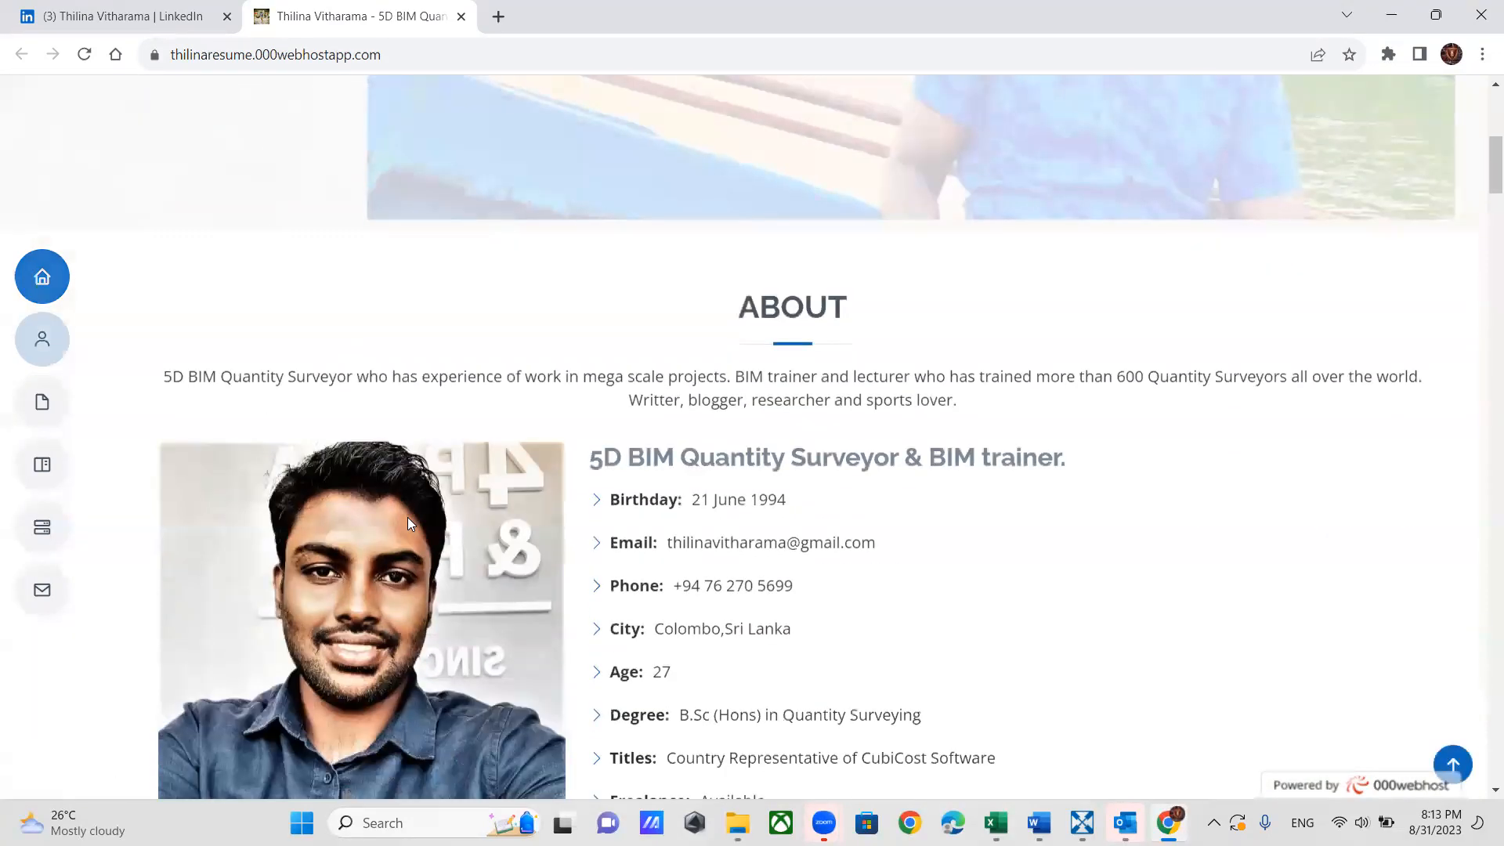
{"action": "scroll", "coordinate": [410, 523], "scroll_direction": "down", "scroll_amount": 1}
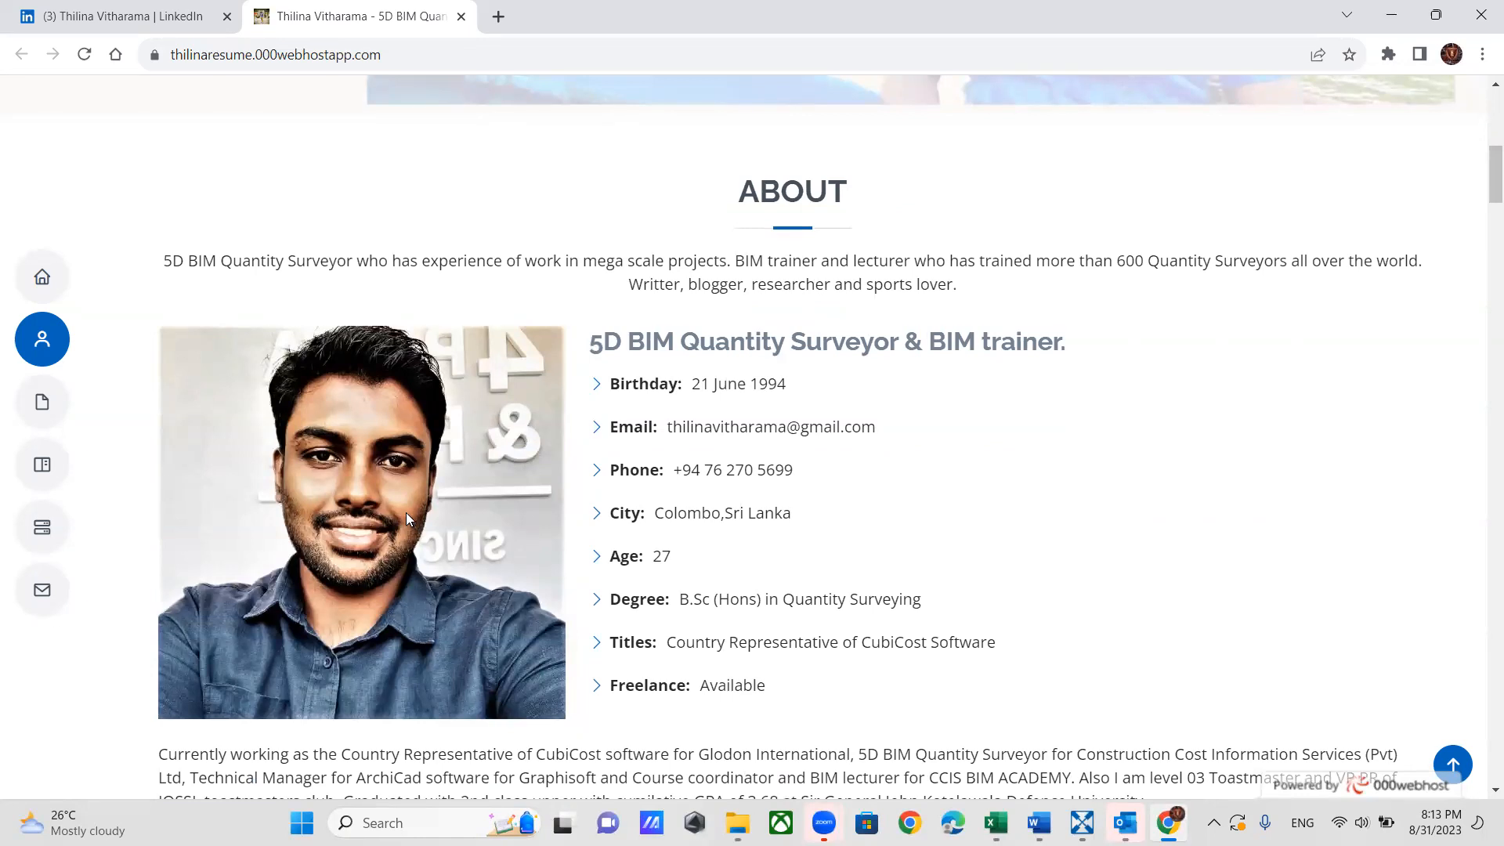
{"action": "scroll", "coordinate": [405, 517], "scroll_direction": "down", "scroll_amount": 6}
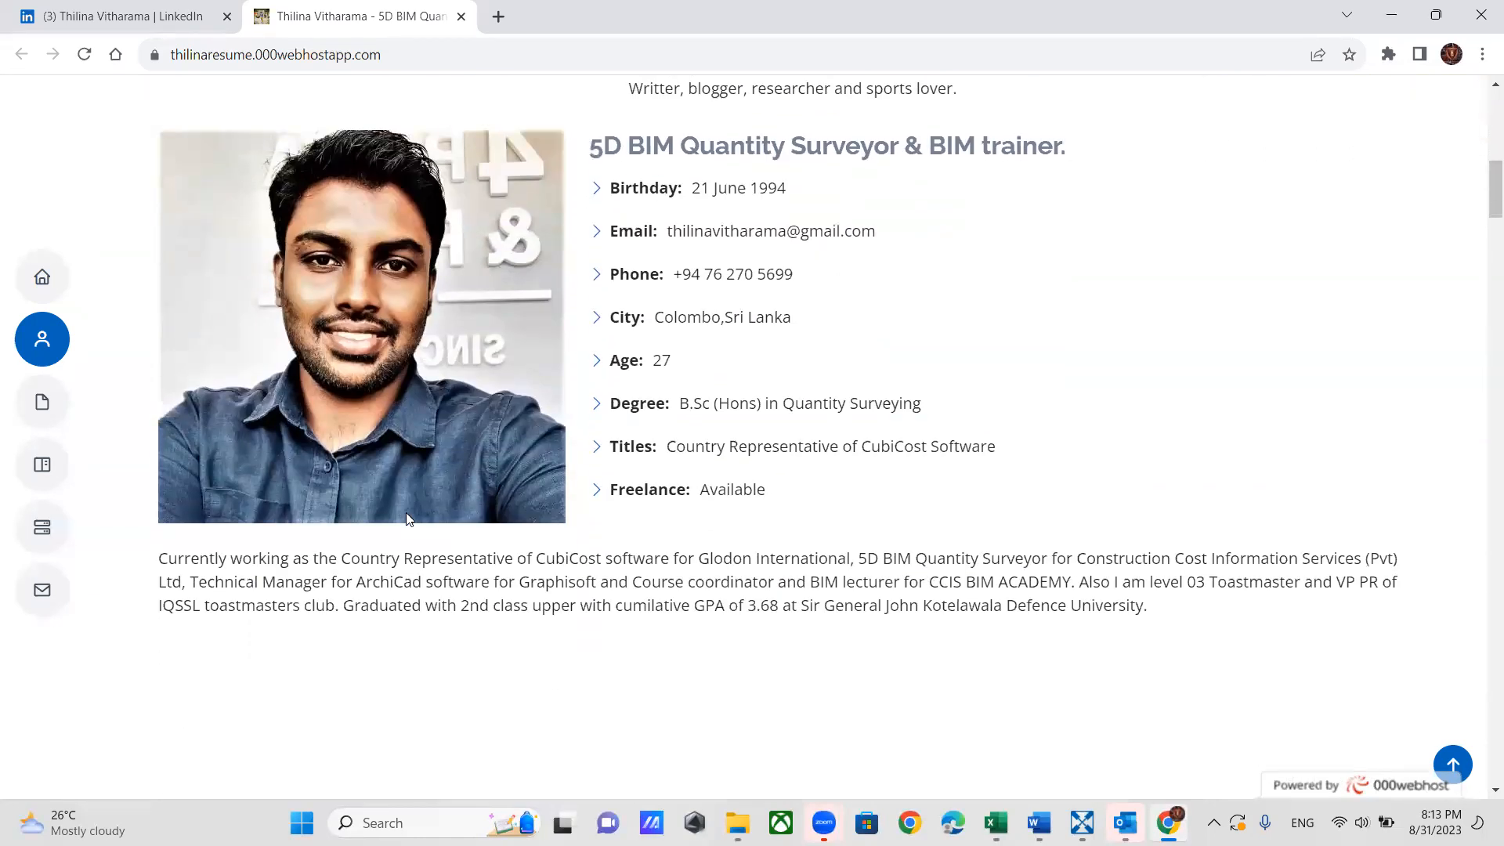
{"action": "scroll", "coordinate": [408, 519], "scroll_direction": "down", "scroll_amount": 1}
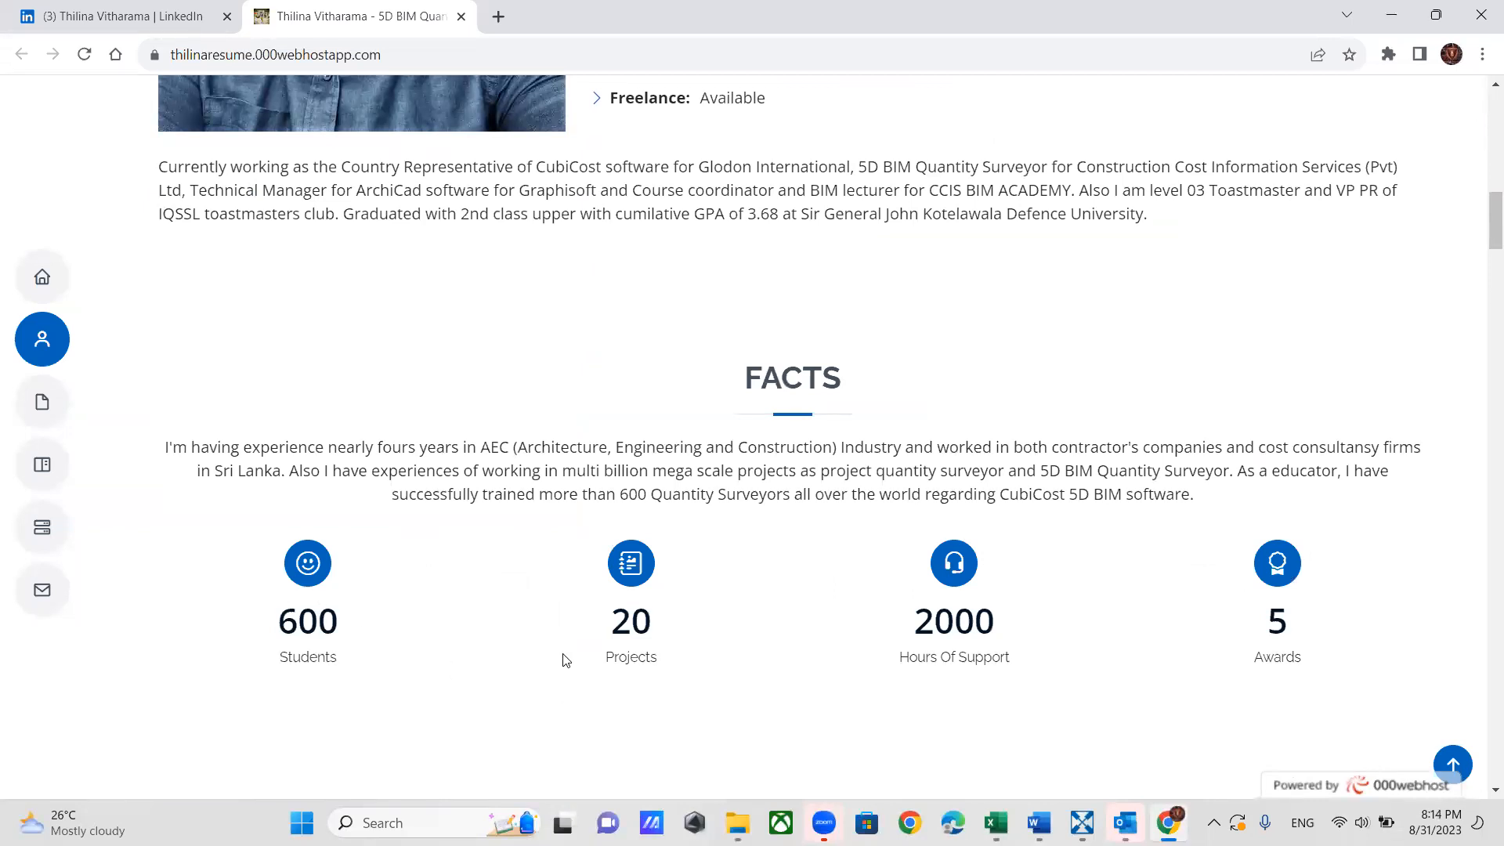
{"action": "scroll", "coordinate": [566, 661], "scroll_direction": "down", "scroll_amount": 3}
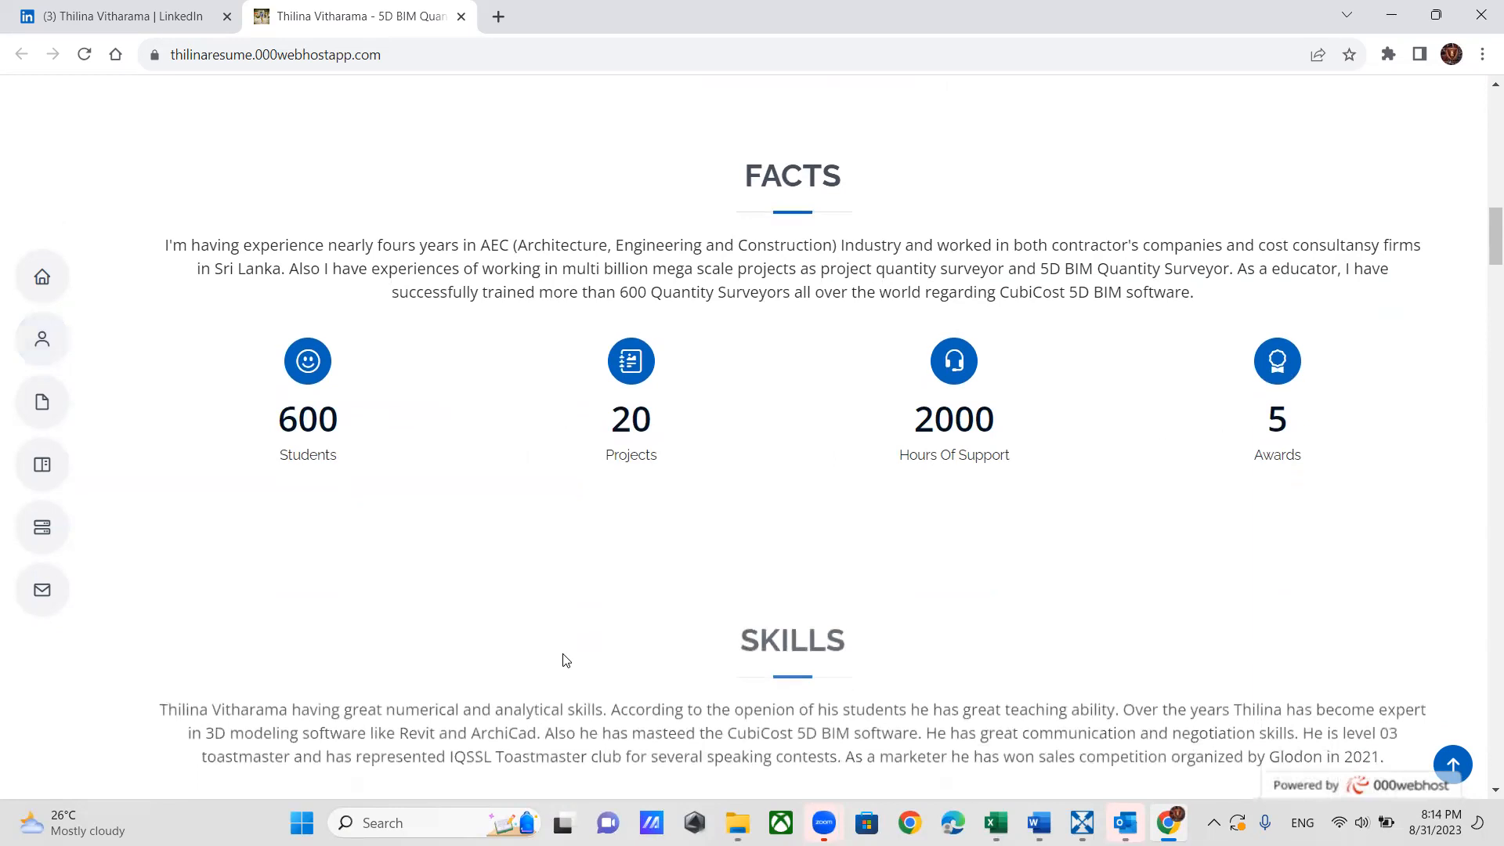
{"action": "scroll", "coordinate": [565, 661], "scroll_direction": "down", "scroll_amount": 1}
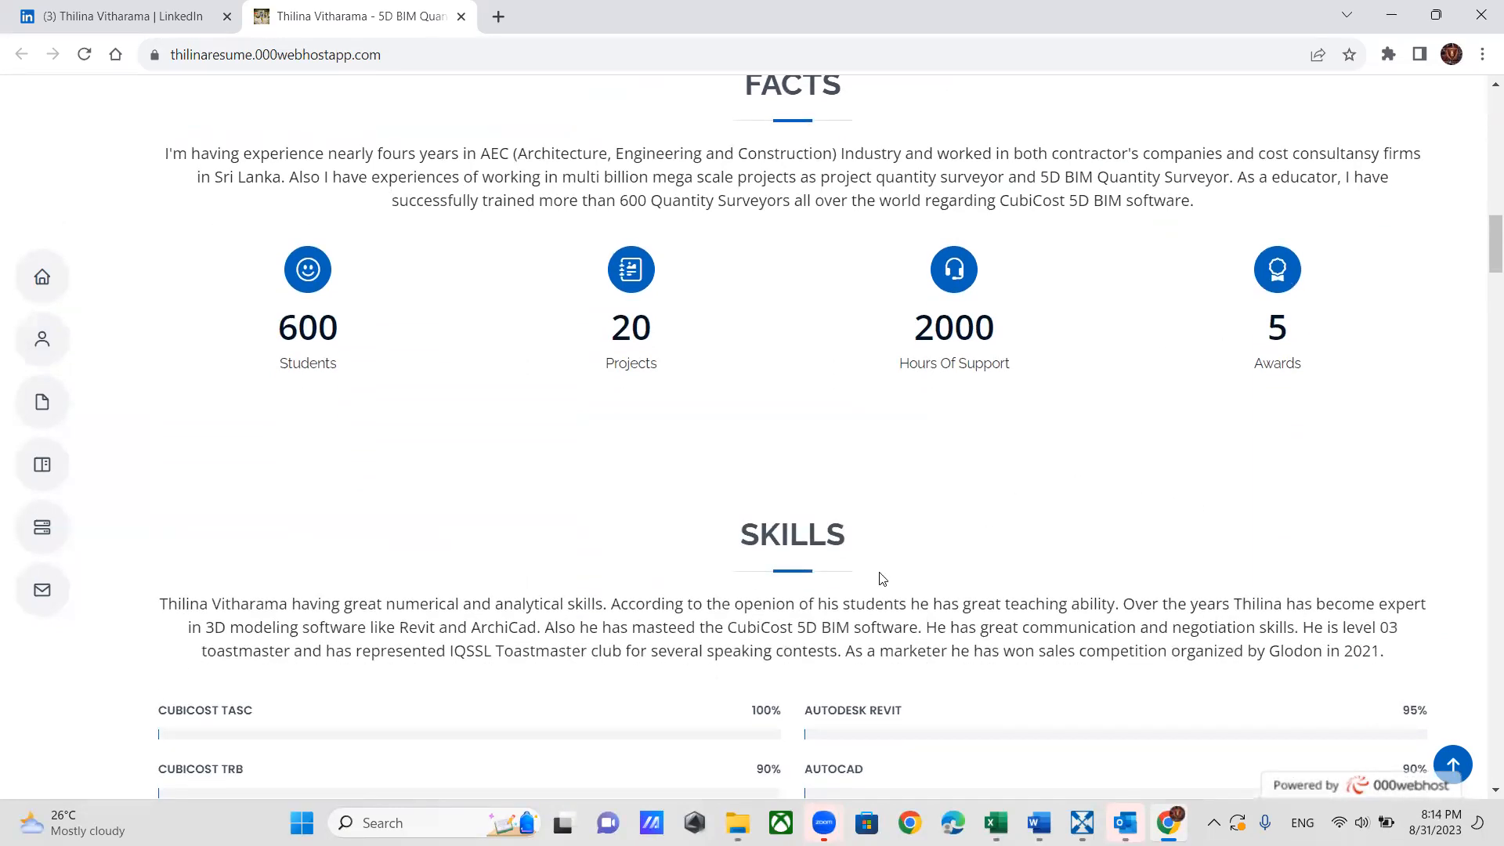
{"action": "scroll", "coordinate": [882, 578], "scroll_direction": "down", "scroll_amount": 2}
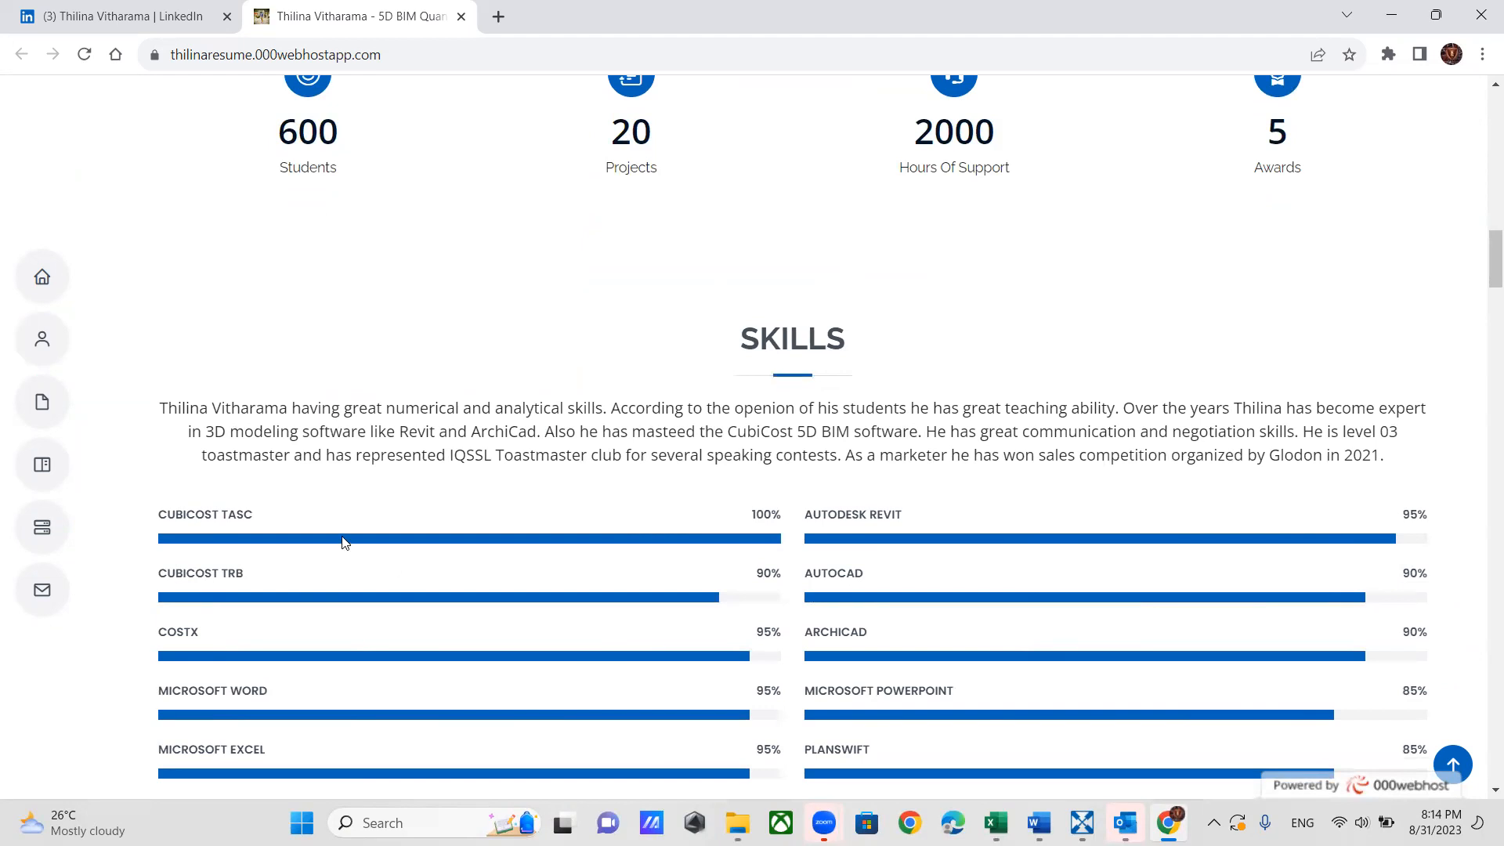
{"action": "scroll", "coordinate": [343, 541], "scroll_direction": "down", "scroll_amount": 1}
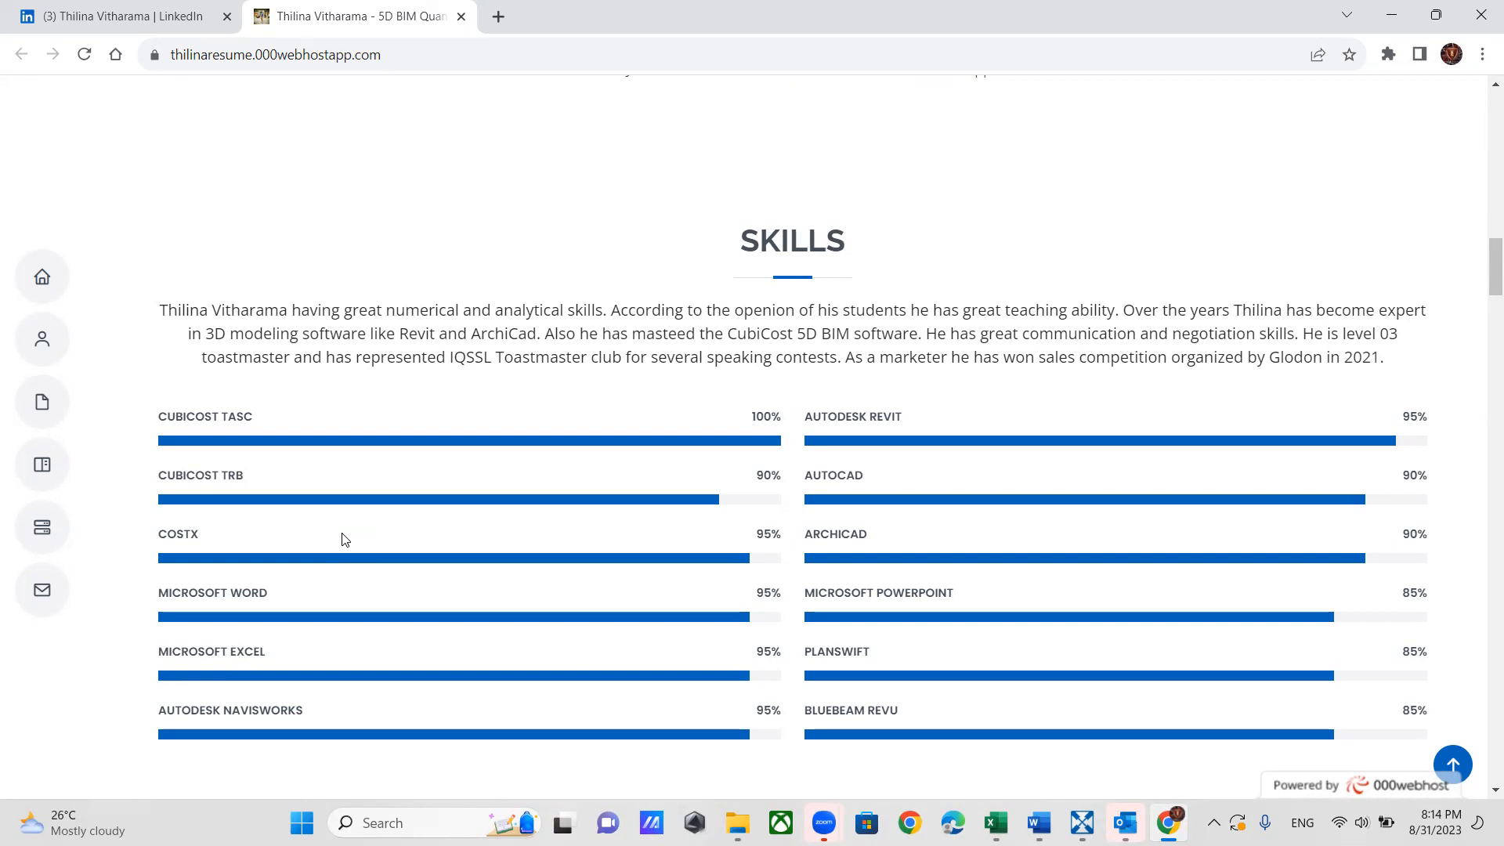
{"action": "scroll", "coordinate": [682, 676], "scroll_direction": "down", "scroll_amount": 1}
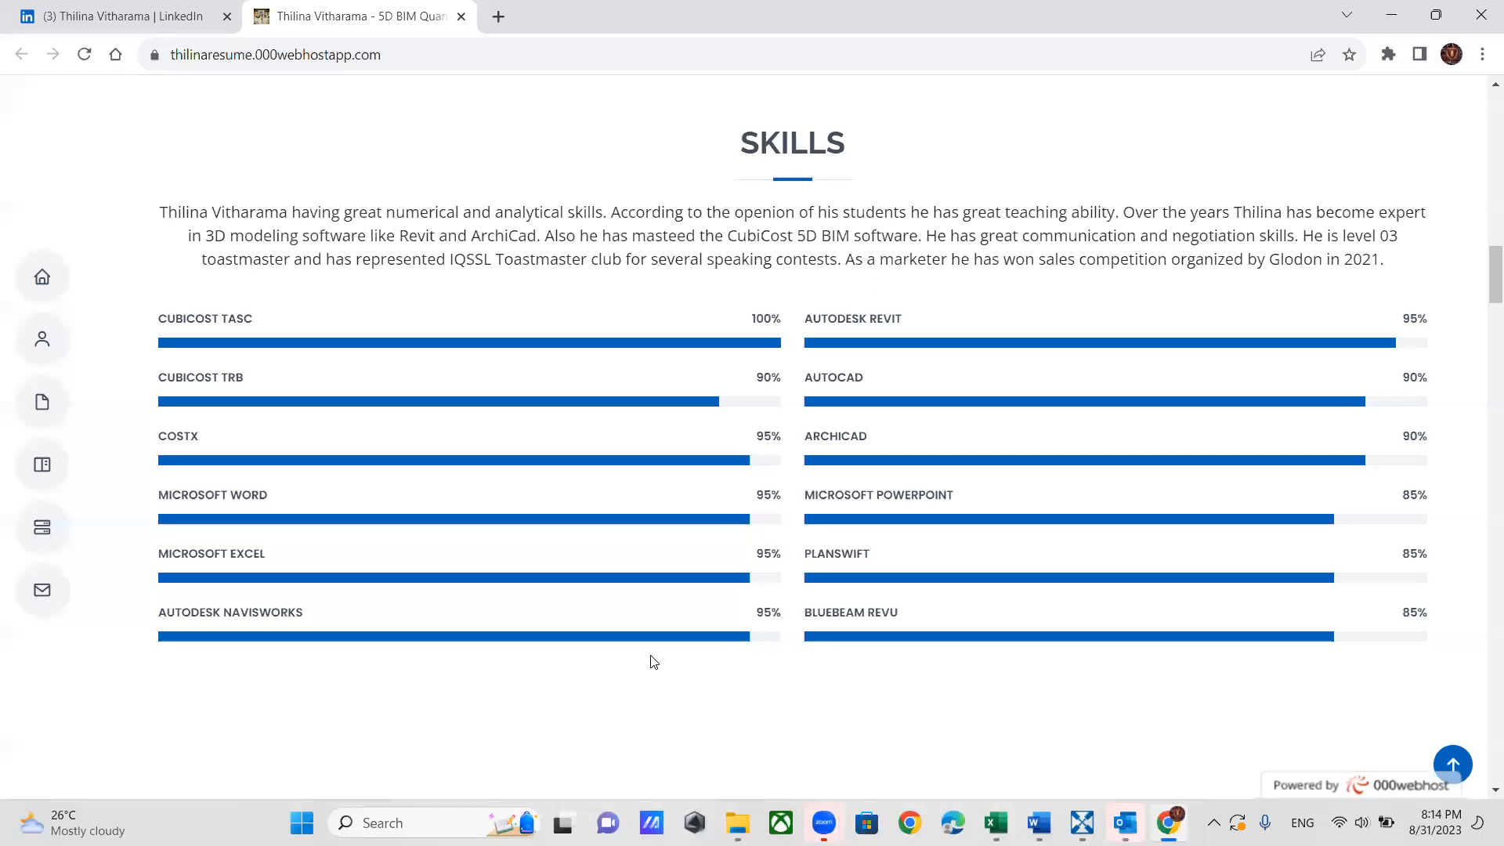
Step: Read through the Resume section of the personal website, covering the summary, education, activities and professional experience
{"action": "scroll", "coordinate": [632, 652], "scroll_direction": "down", "scroll_amount": 1}
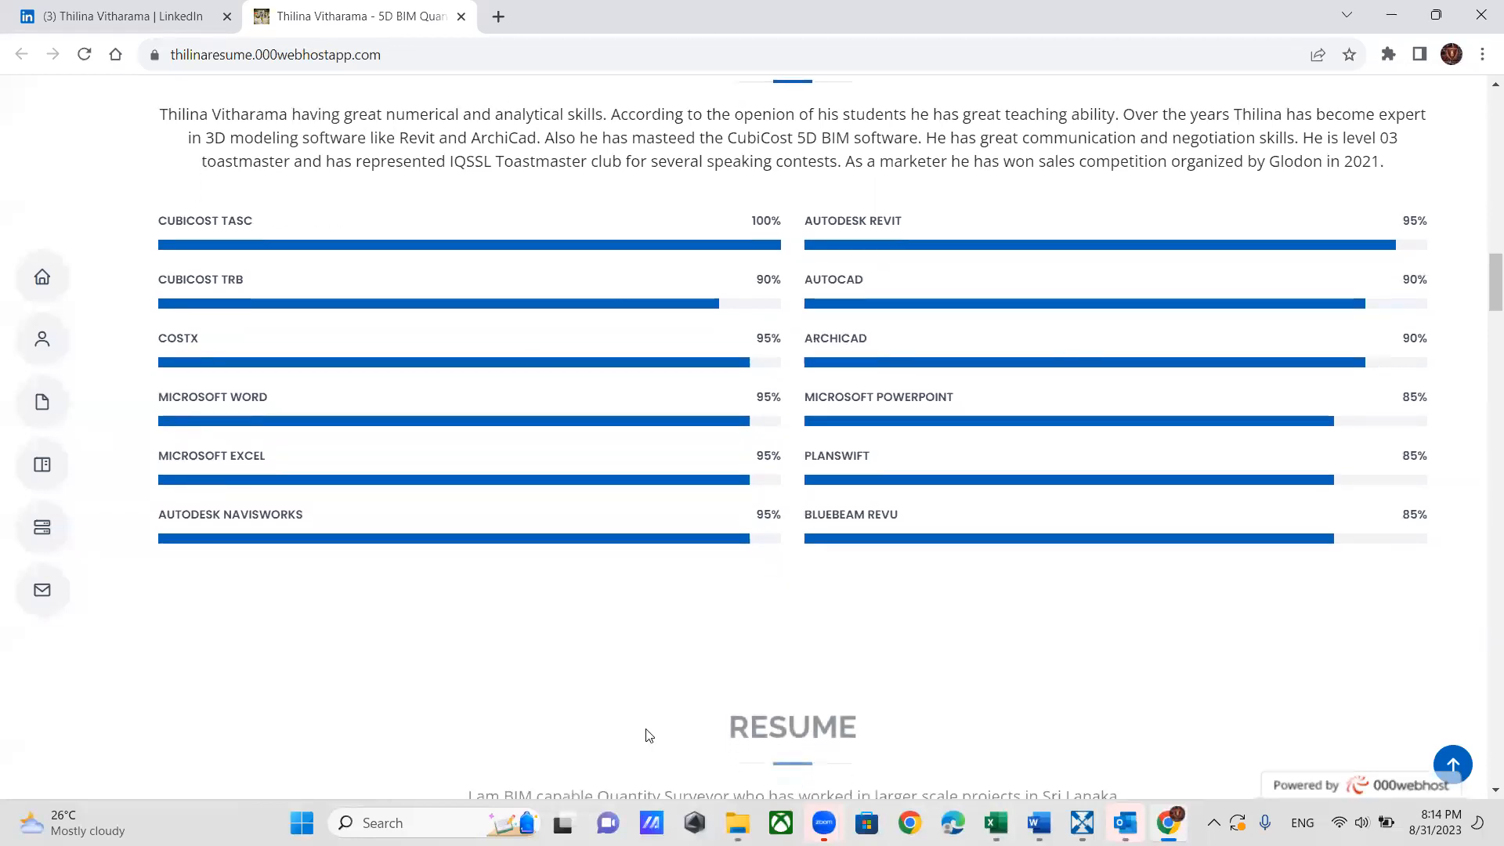
{"action": "scroll", "coordinate": [709, 750], "scroll_direction": "down", "scroll_amount": 1}
{"action": "scroll", "coordinate": [697, 705], "scroll_direction": "down", "scroll_amount": 4}
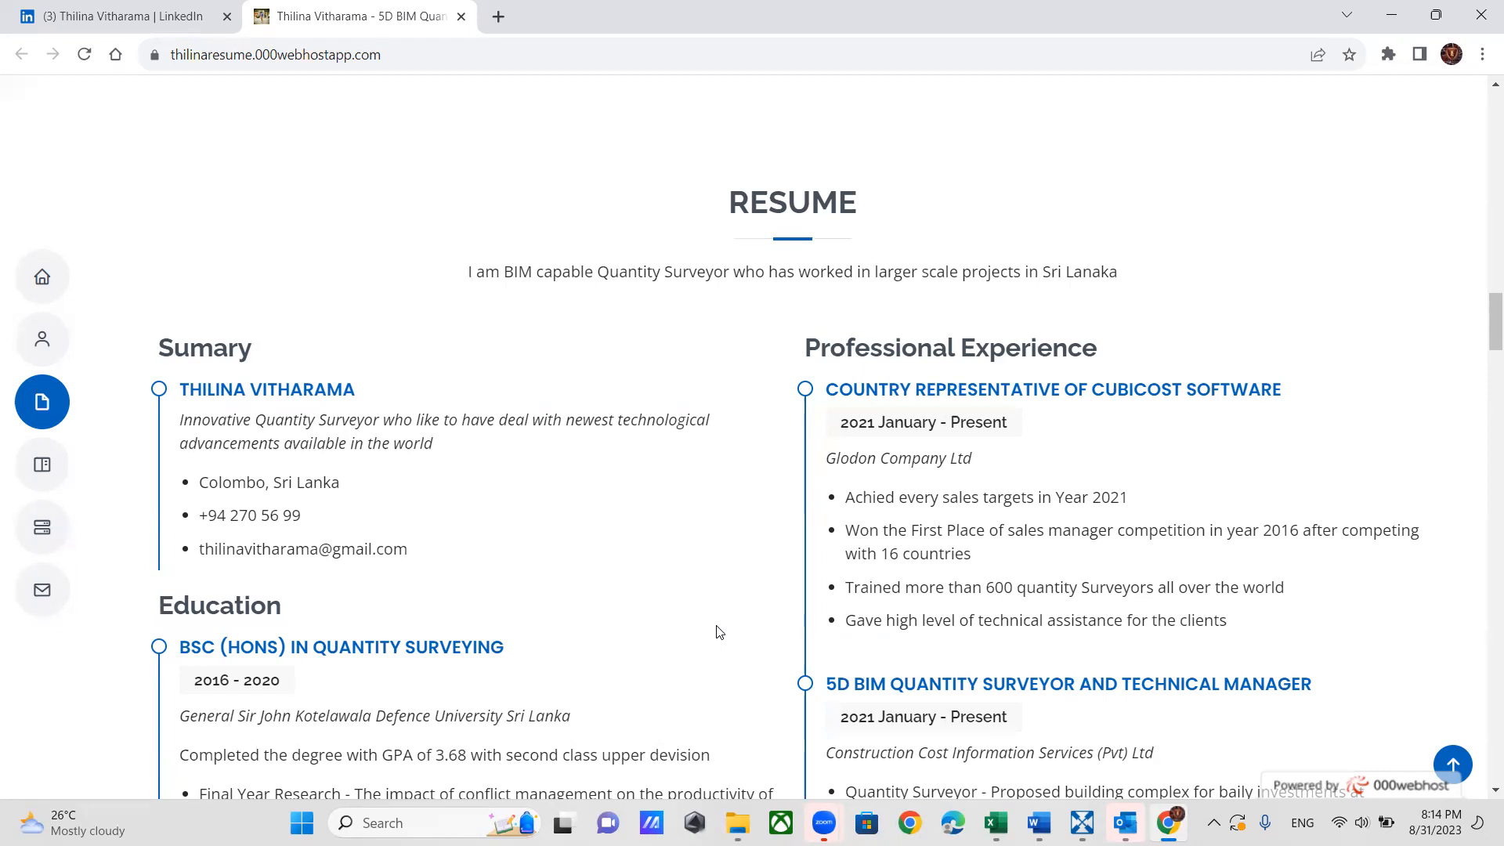
{"action": "scroll", "coordinate": [720, 632], "scroll_direction": "down", "scroll_amount": 2}
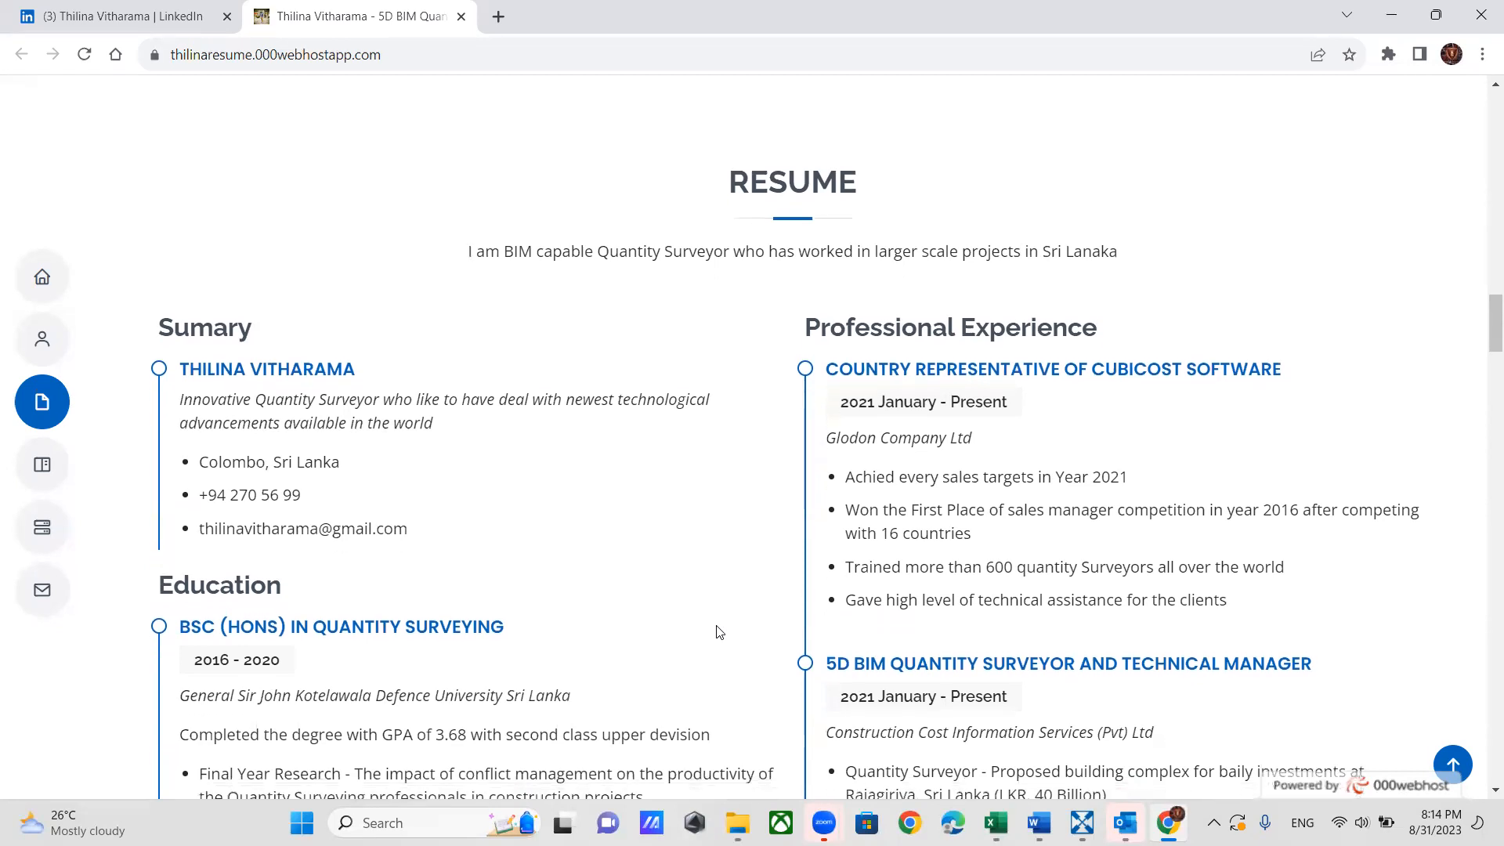
{"action": "scroll", "coordinate": [720, 632], "scroll_direction": "down", "scroll_amount": 1}
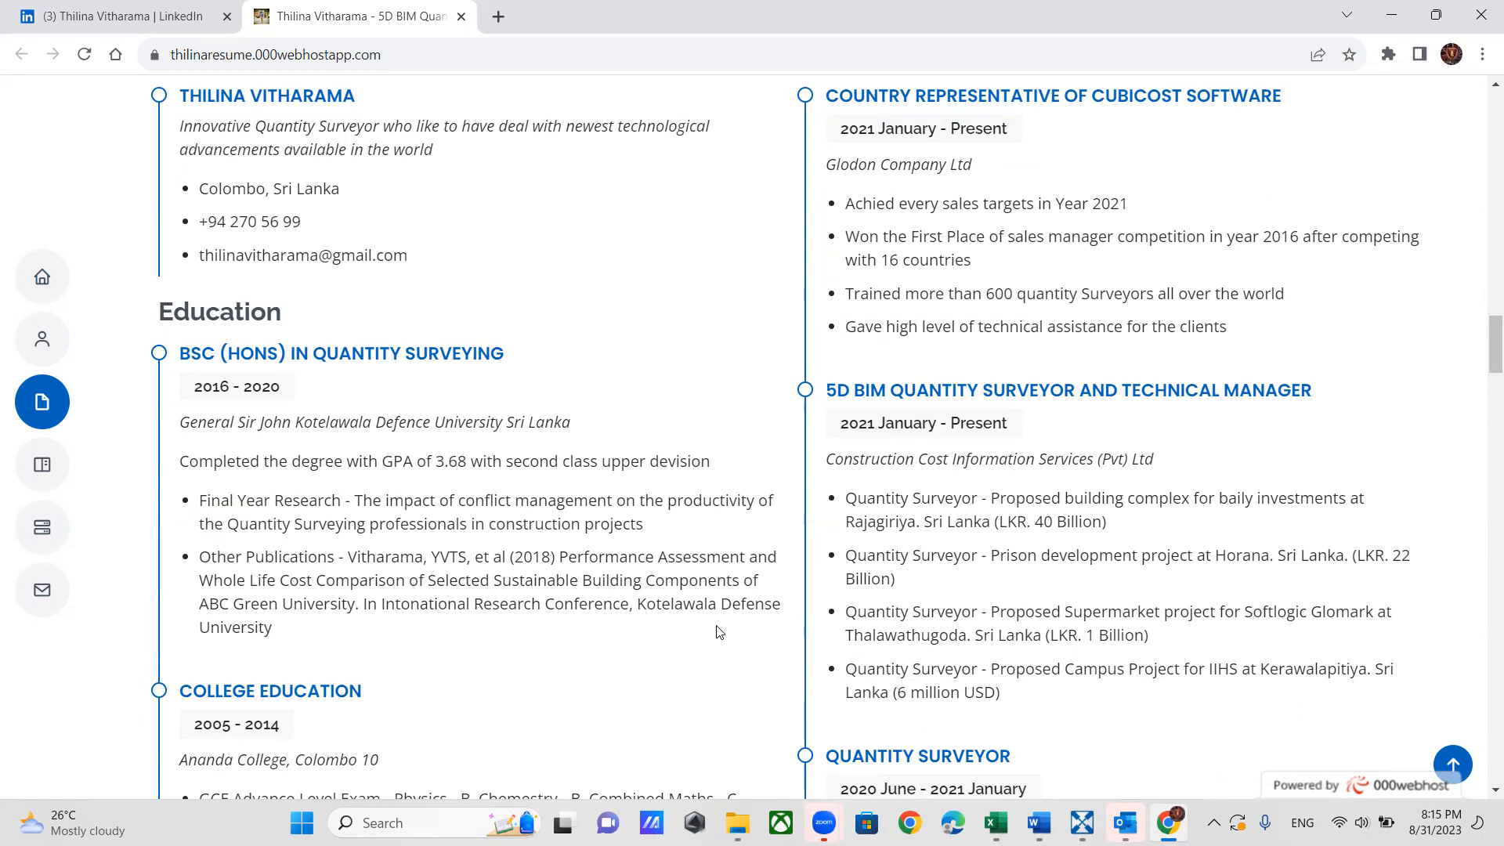
{"action": "scroll", "coordinate": [720, 632], "scroll_direction": "down", "scroll_amount": 5}
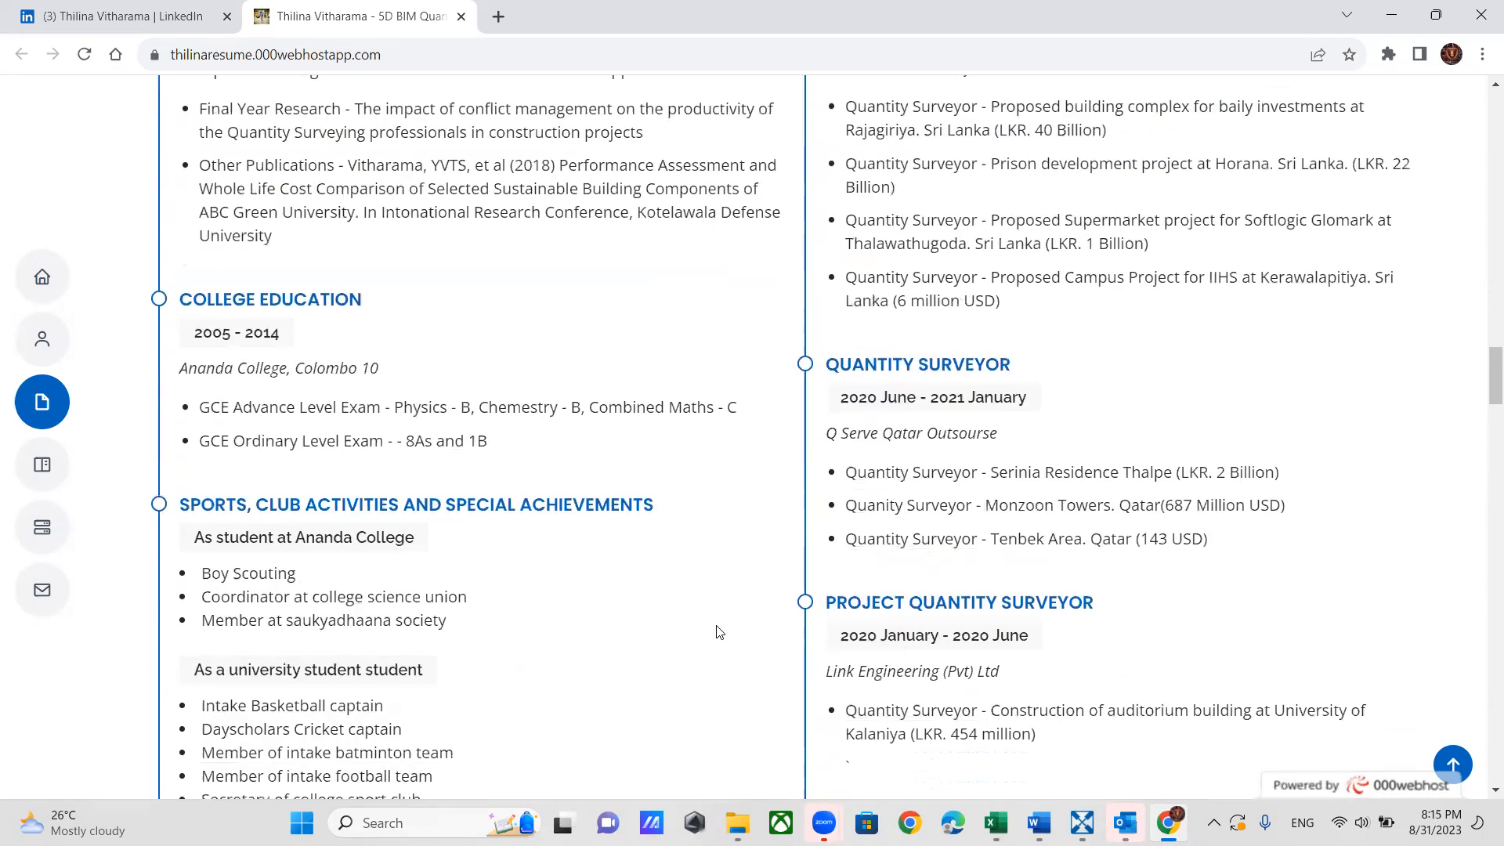
{"action": "scroll", "coordinate": [720, 632], "scroll_direction": "down", "scroll_amount": 6}
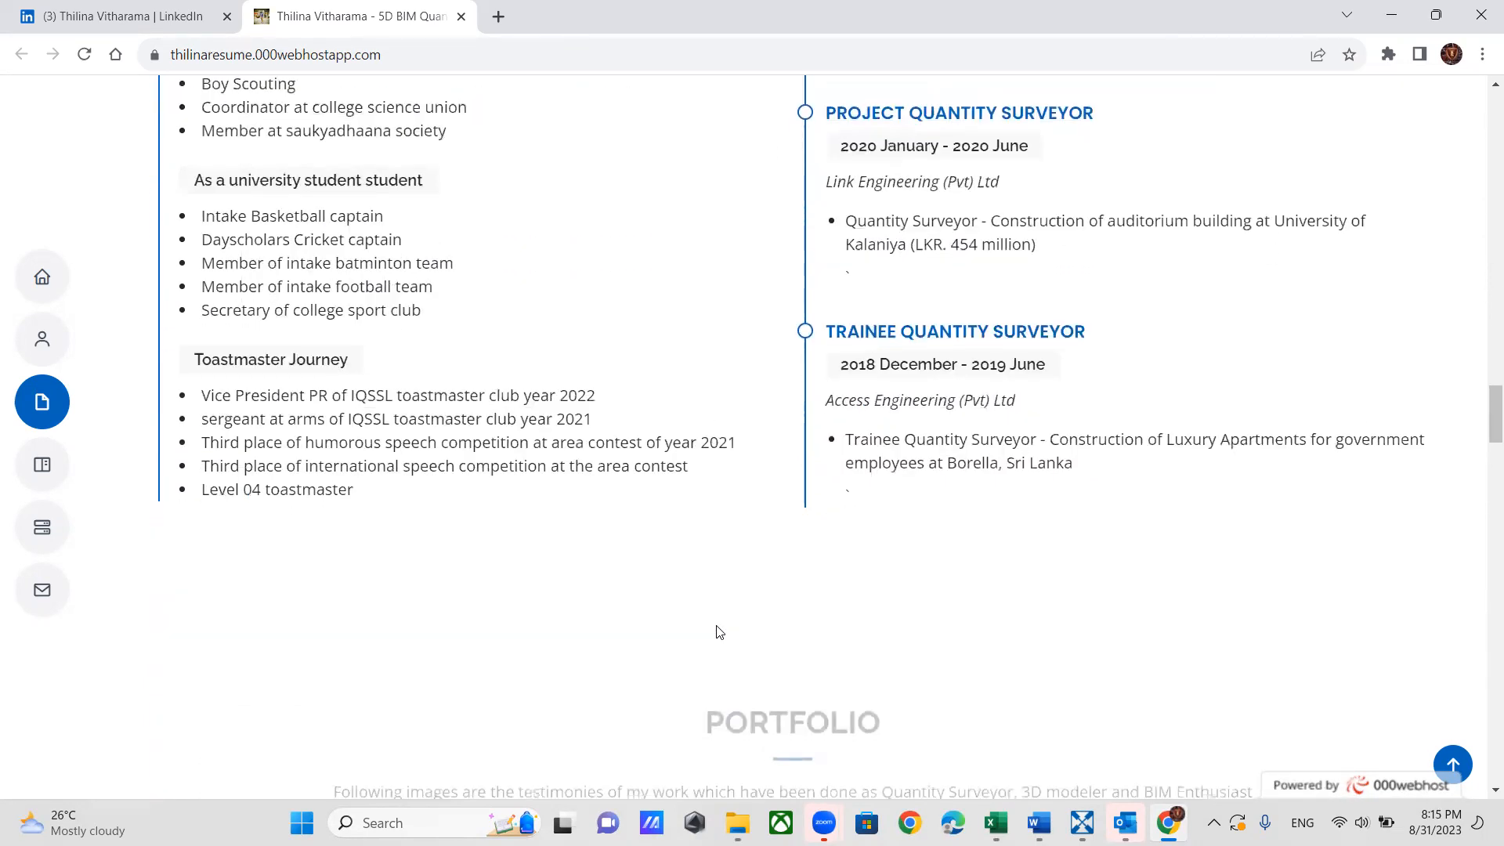
Step: Filter the website's Portfolio section by 5D BIM Models and view the images, followed by the 3D Modeling category
{"action": "scroll", "coordinate": [719, 633], "scroll_direction": "down", "scroll_amount": 2}
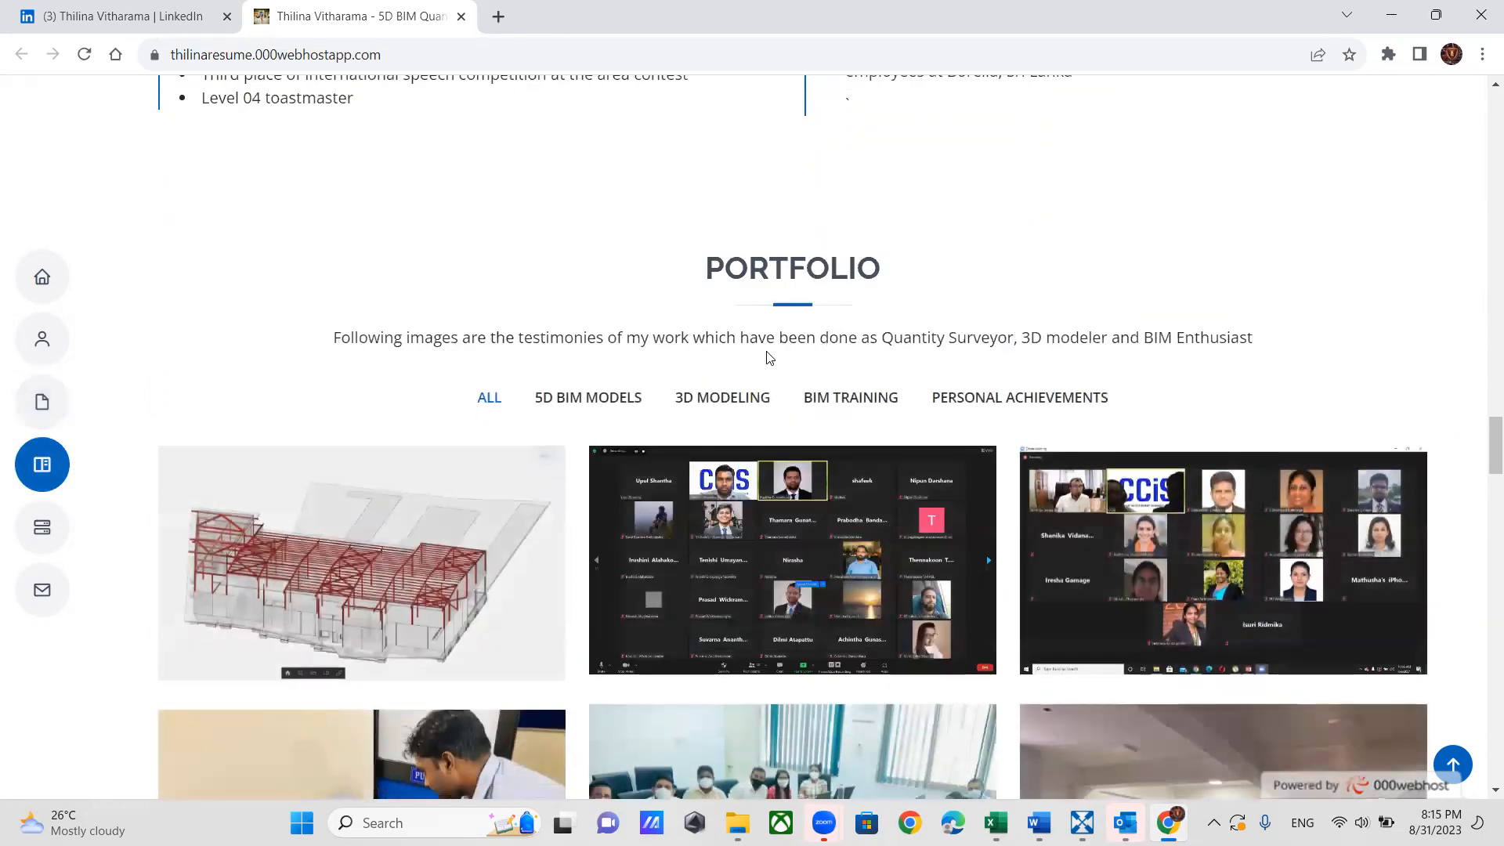
{"action": "scroll", "coordinate": [584, 376], "scroll_direction": "down", "scroll_amount": 1}
{"action": "left_click", "coordinate": [586, 300]}
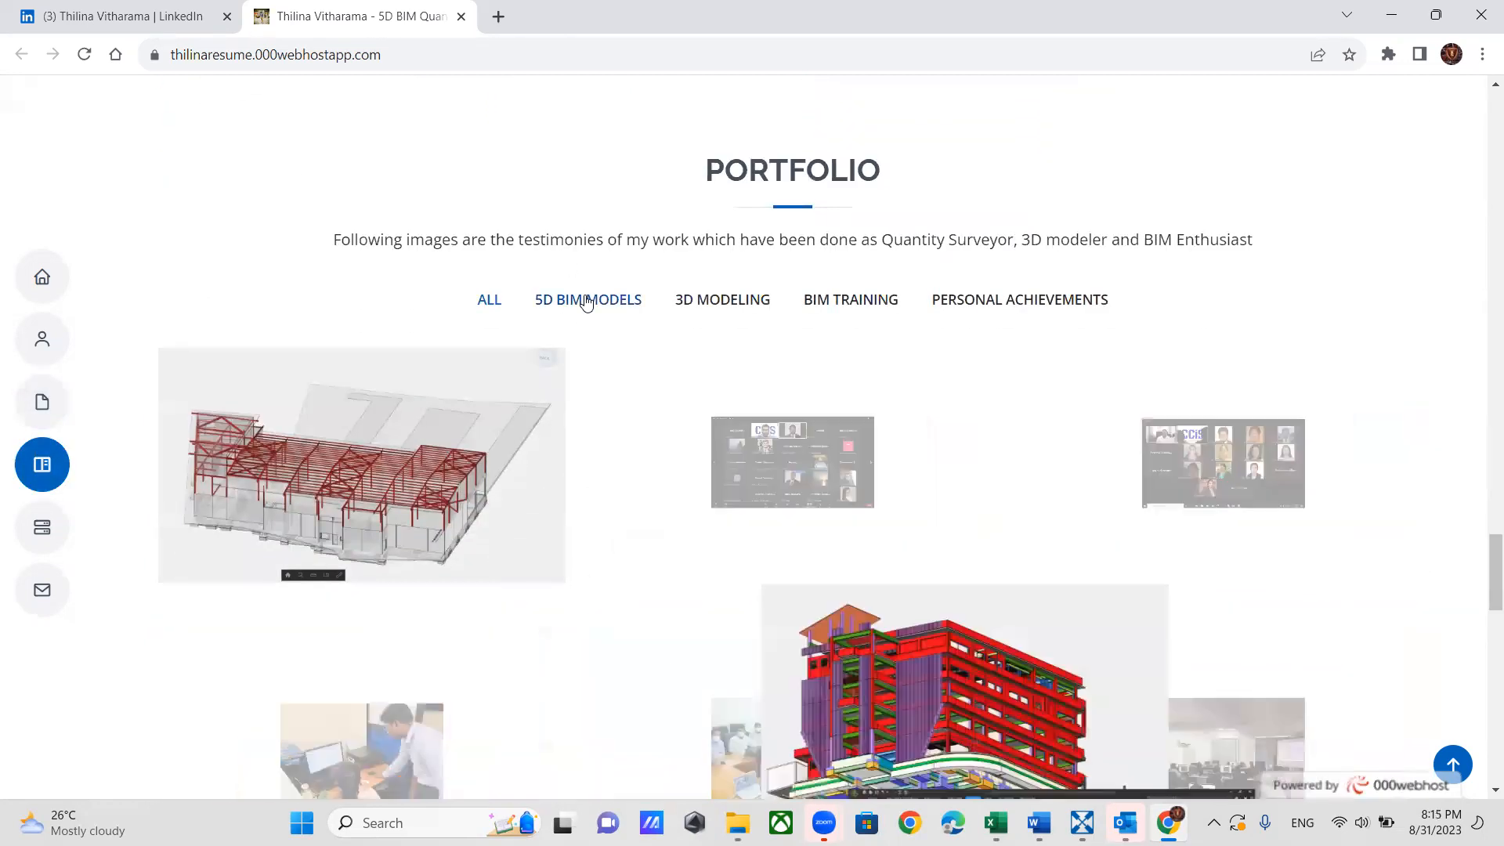
{"action": "scroll", "coordinate": [689, 608], "scroll_direction": "down", "scroll_amount": 1}
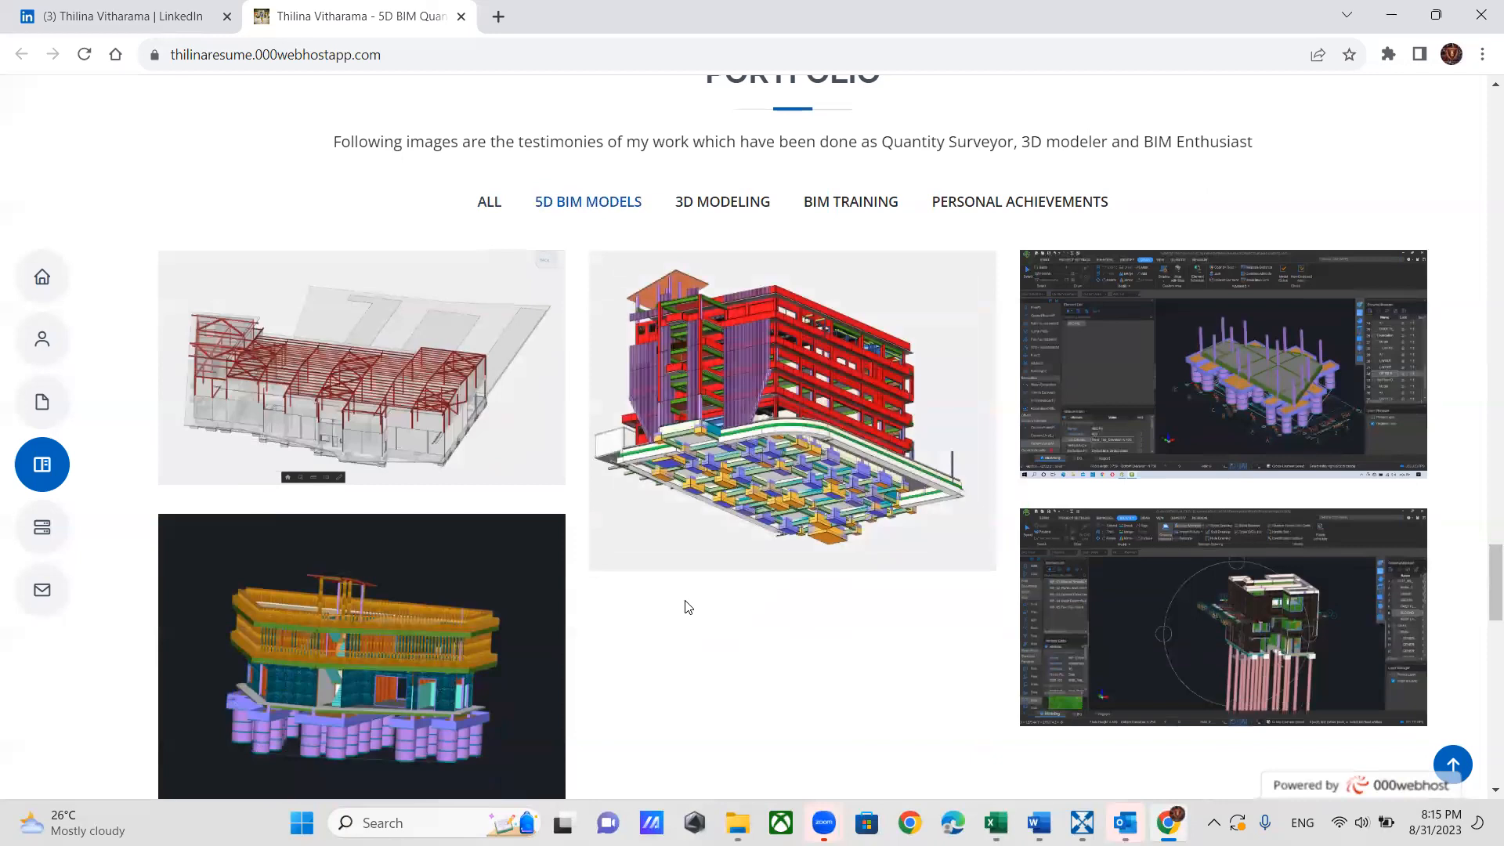
{"action": "mouse_move", "coordinate": [714, 344]}
{"action": "scroll", "coordinate": [901, 624], "scroll_direction": "up", "scroll_amount": 1}
{"action": "left_click", "coordinate": [742, 301]}
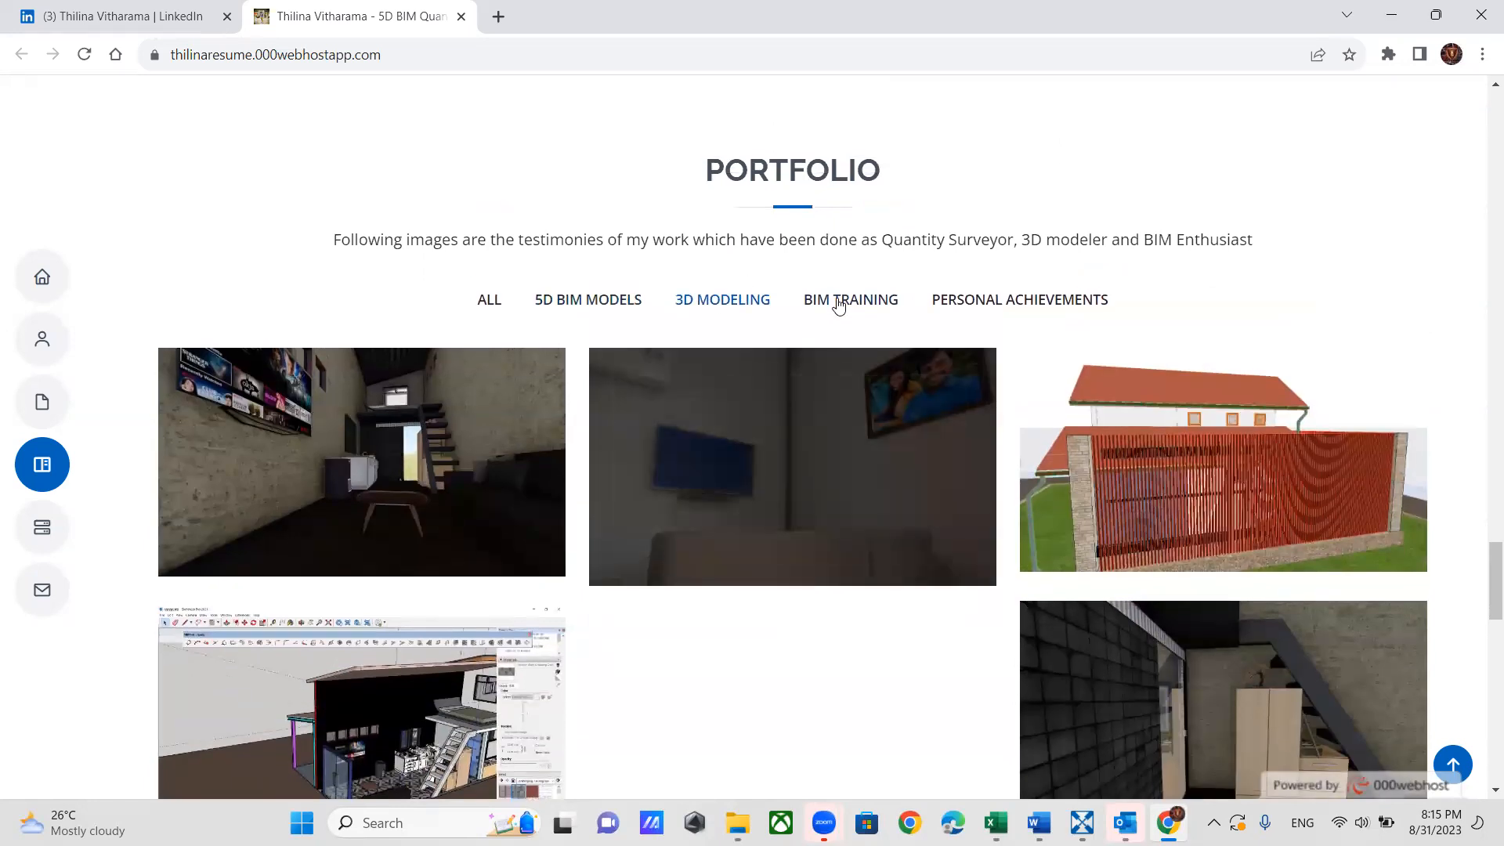
Step: Filter the Portfolio by BIM Training and look over the training session photos
{"action": "left_click", "coordinate": [838, 302]}
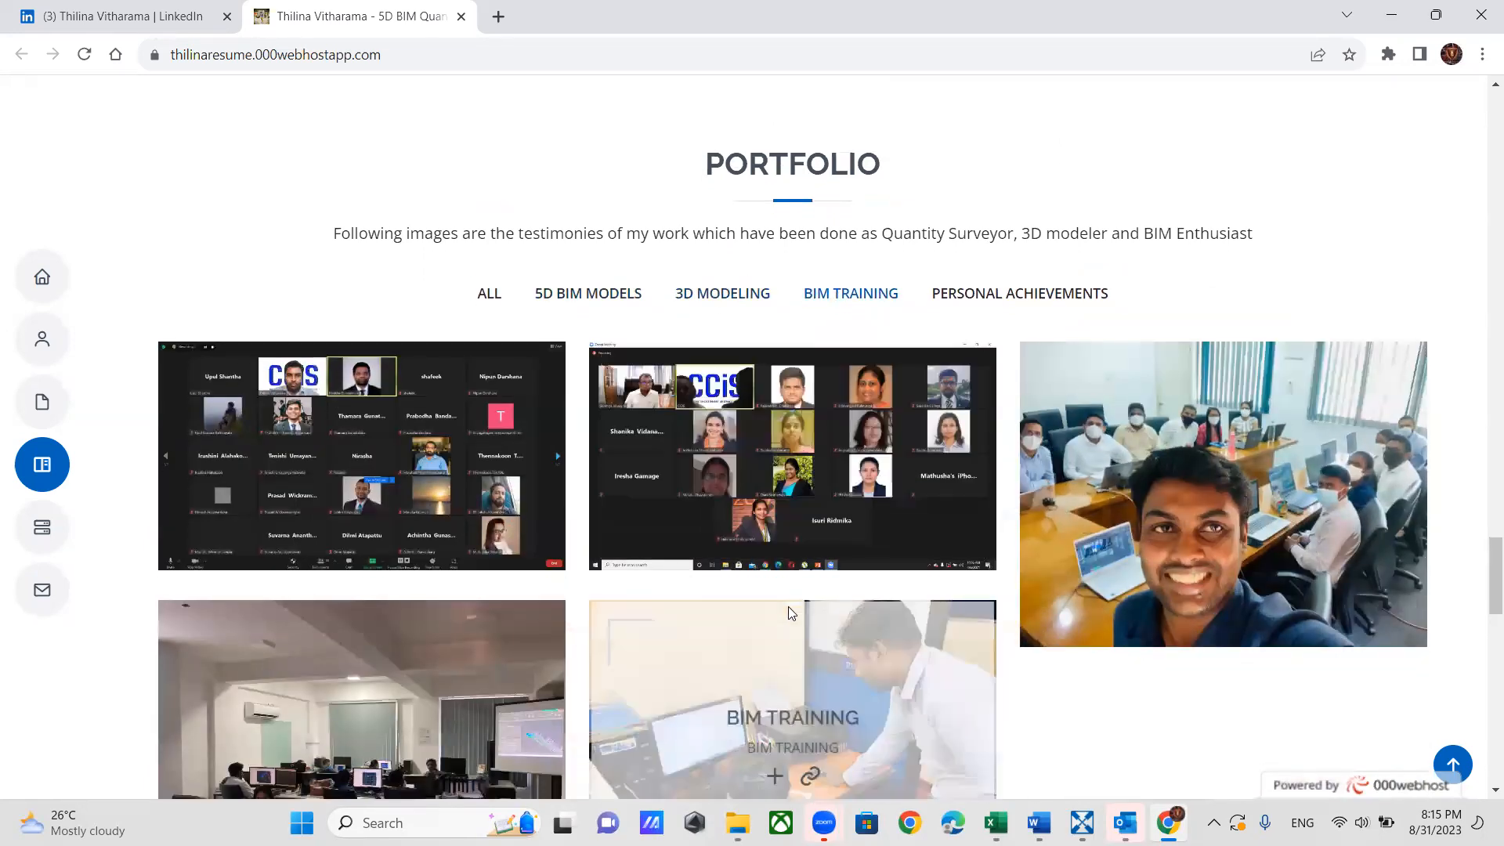
{"action": "scroll", "coordinate": [788, 606], "scroll_direction": "down", "scroll_amount": 1}
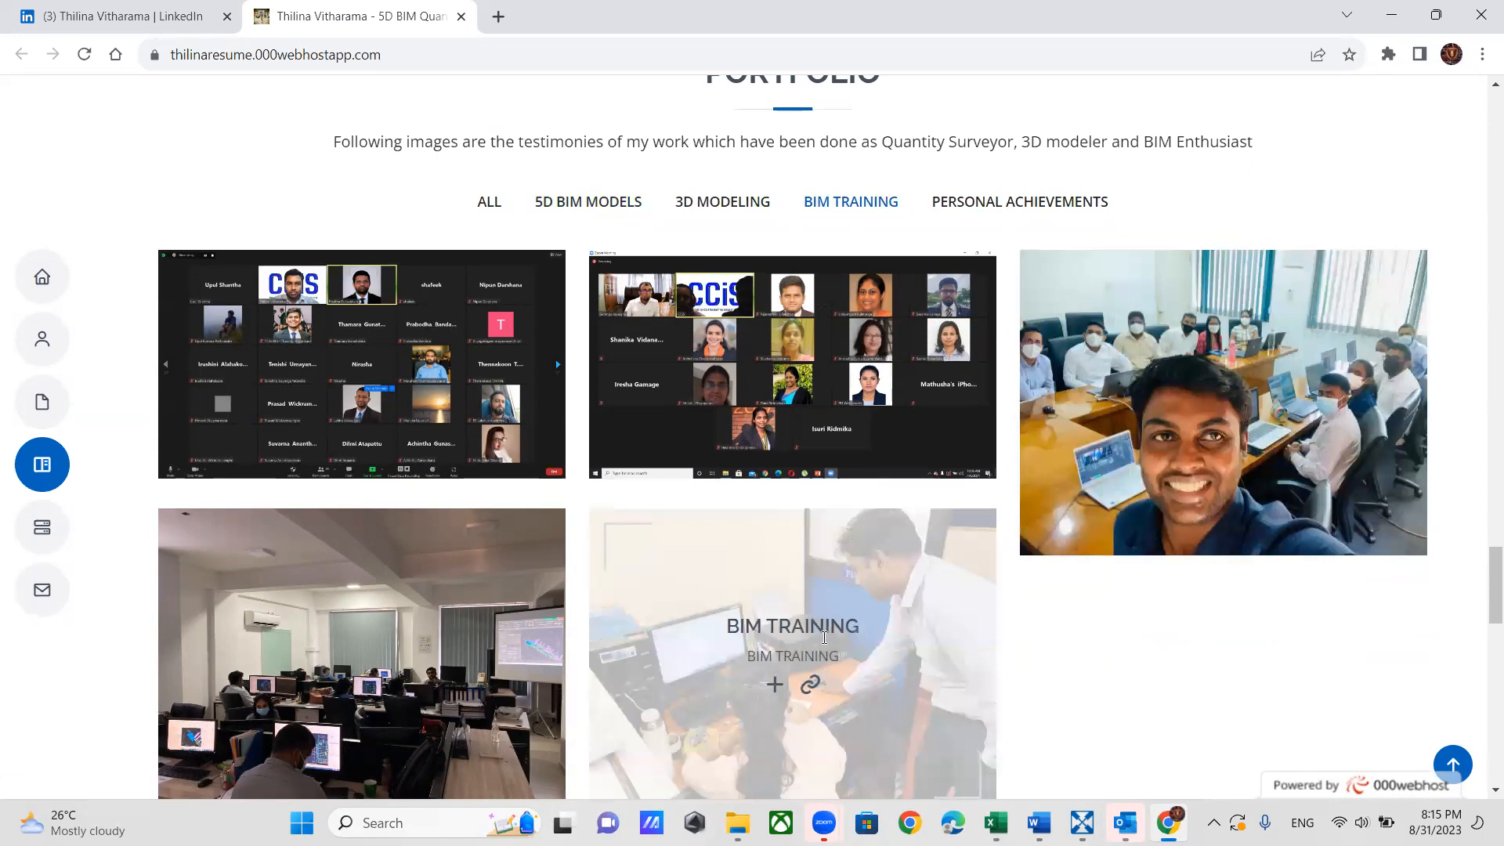
{"action": "scroll", "coordinate": [823, 637], "scroll_direction": "down", "scroll_amount": 1}
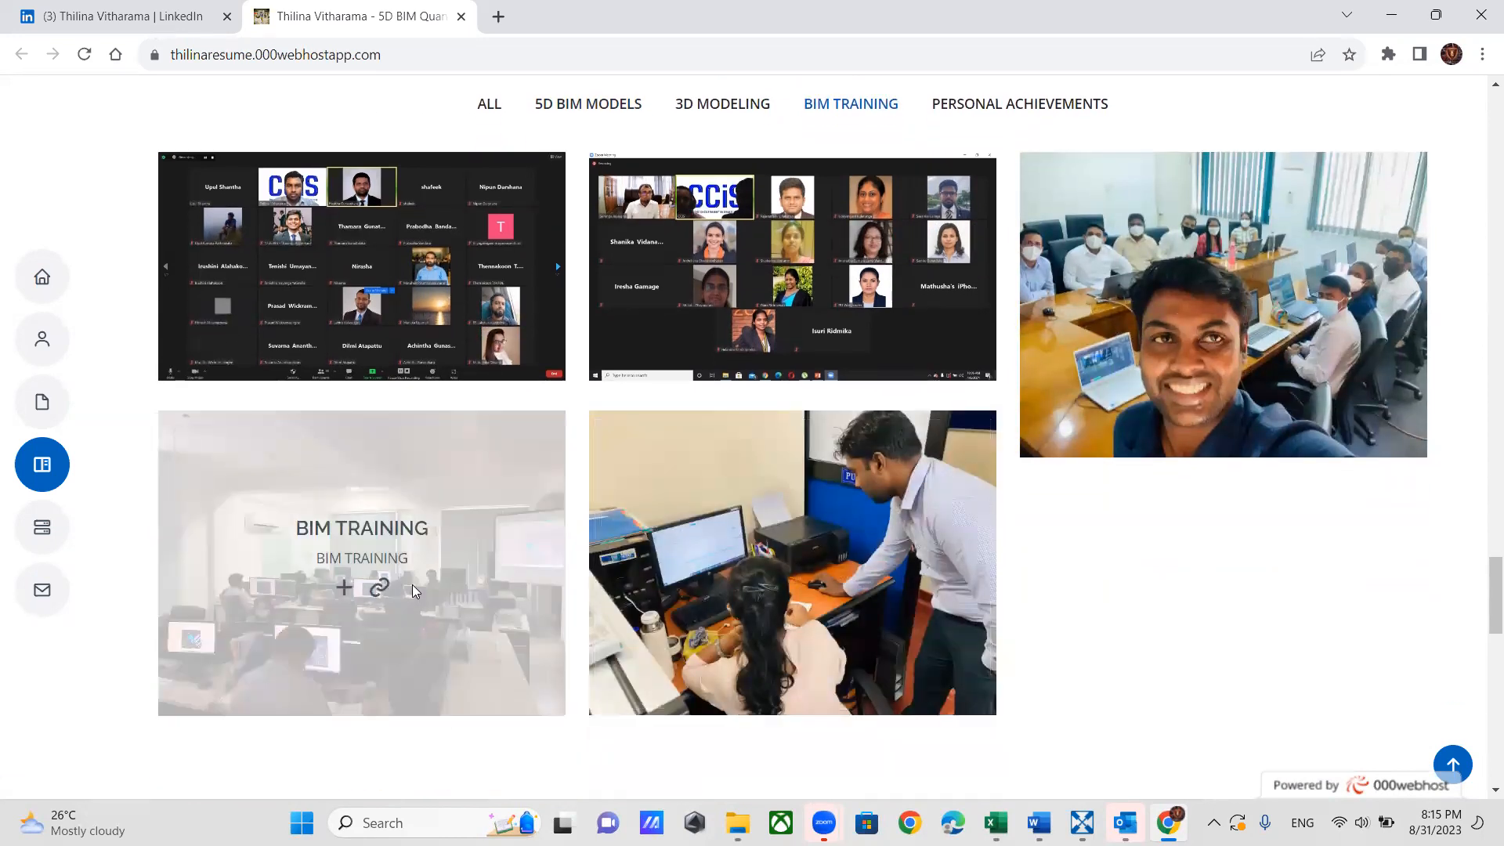
{"action": "scroll", "coordinate": [409, 582], "scroll_direction": "up", "scroll_amount": 1}
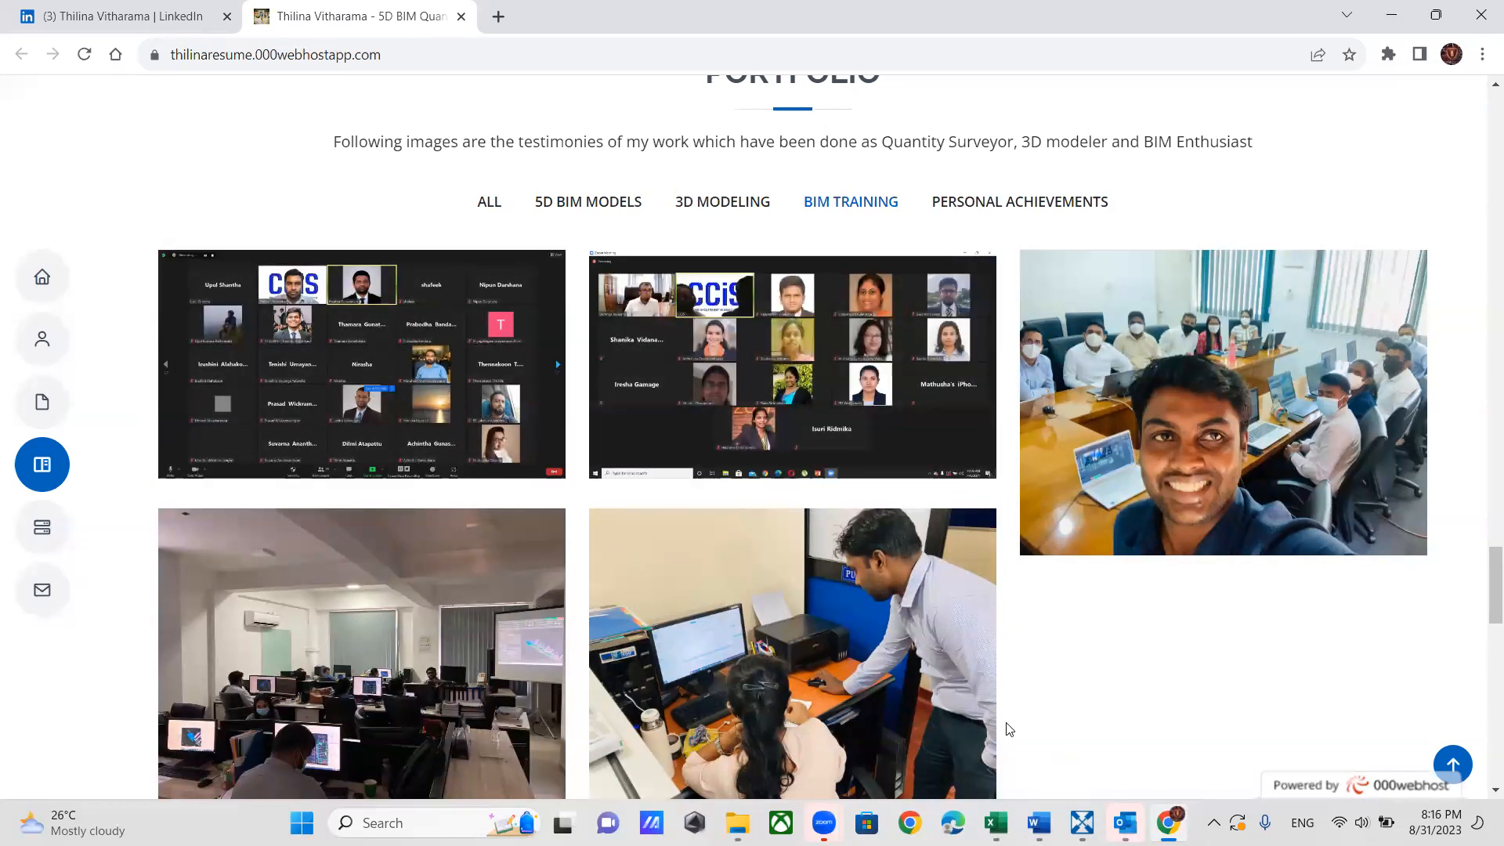
Step: Filter the Portfolio by Personal Achievements and examine the certificates, speech contest awards and sports photos
{"action": "scroll", "coordinate": [1003, 721], "scroll_direction": "up", "scroll_amount": 1}
{"action": "left_click", "coordinate": [1010, 306]}
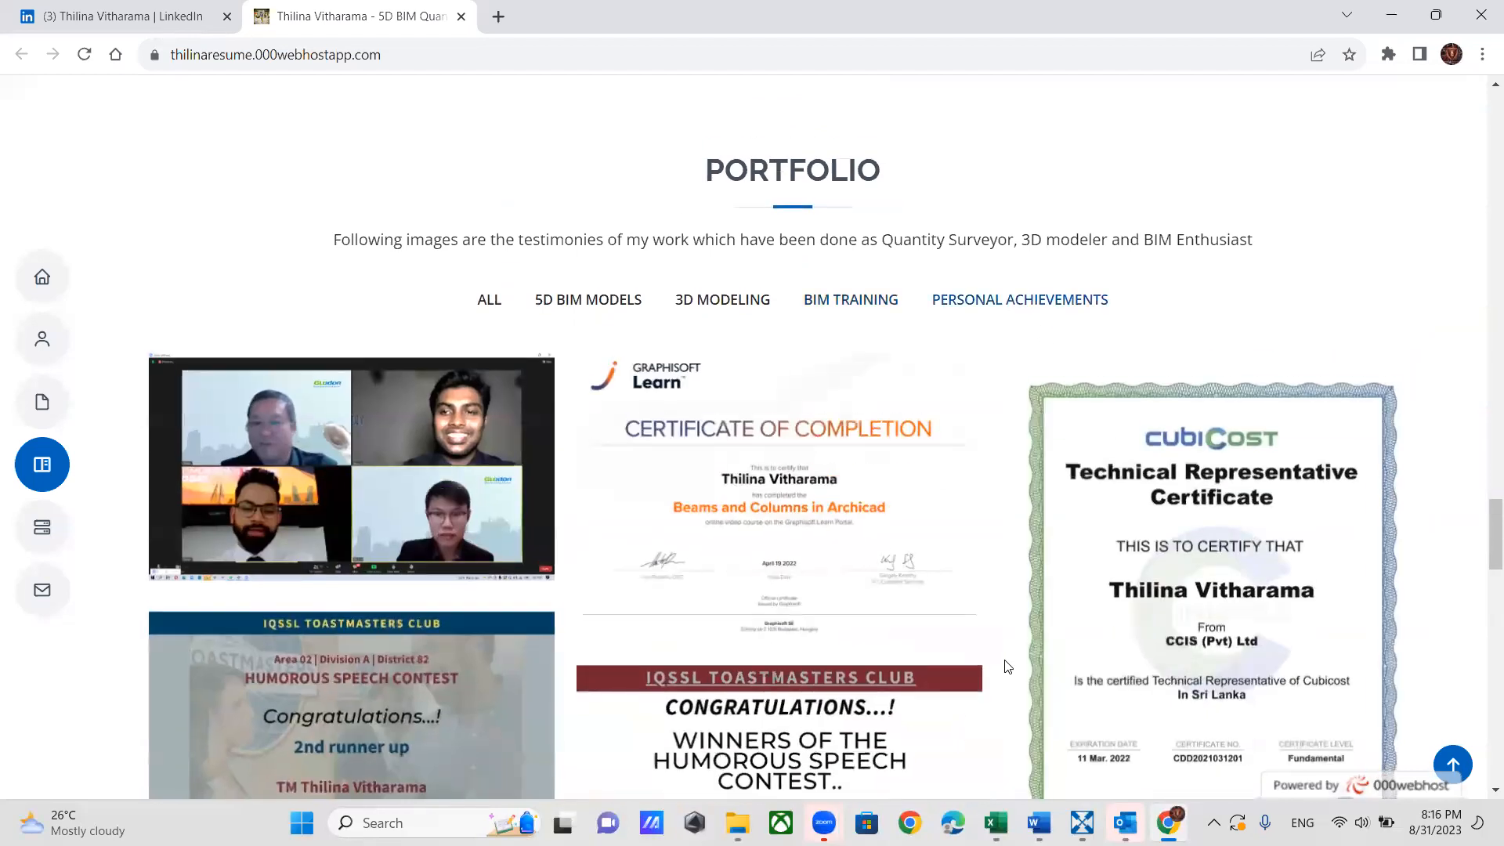
{"action": "scroll", "coordinate": [946, 697], "scroll_direction": "down", "scroll_amount": 2}
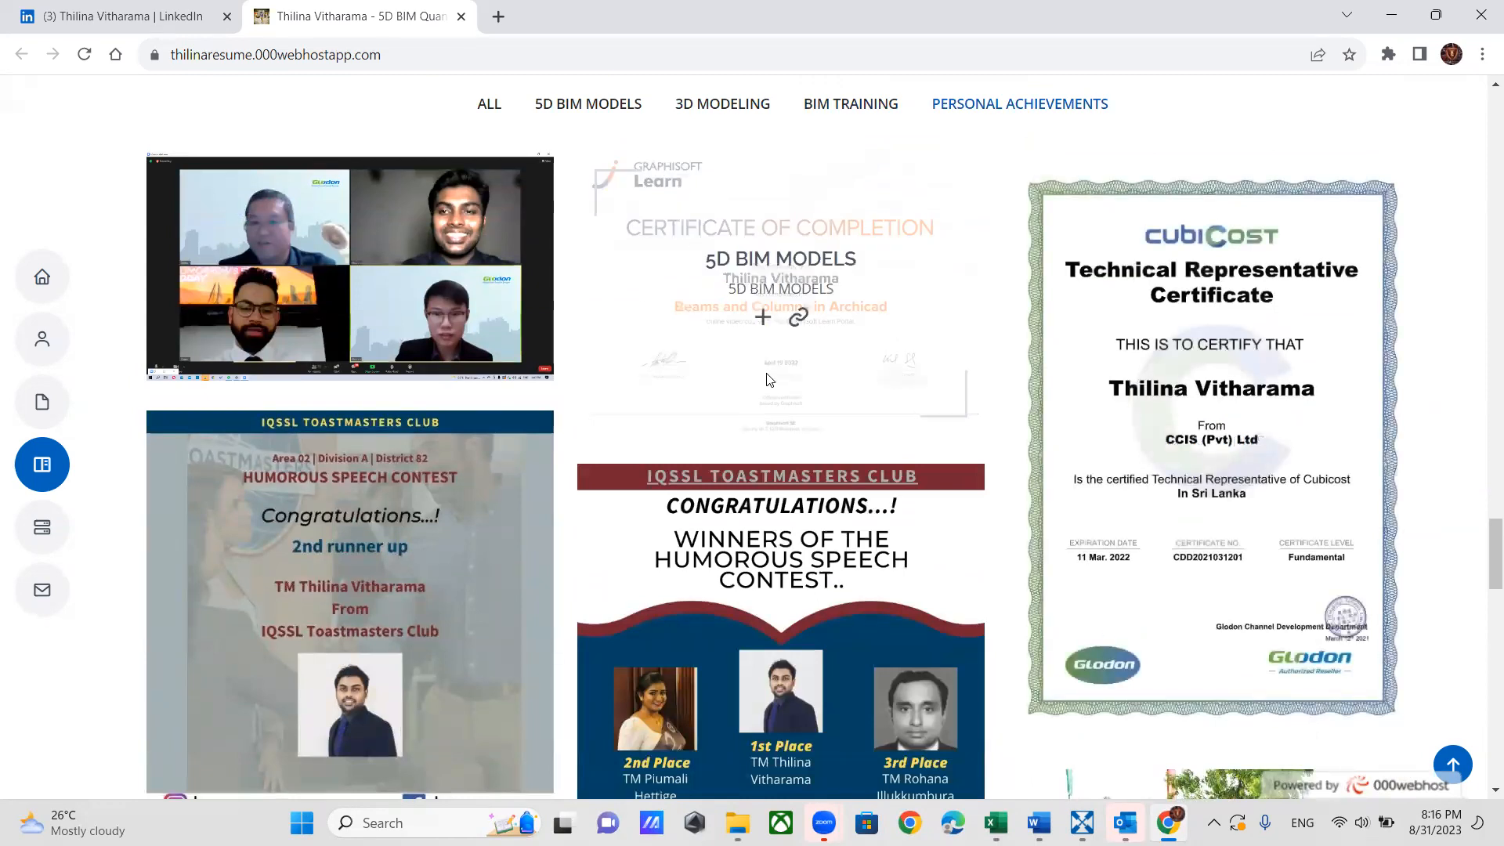
{"action": "scroll", "coordinate": [764, 375], "scroll_direction": "up", "scroll_amount": 1}
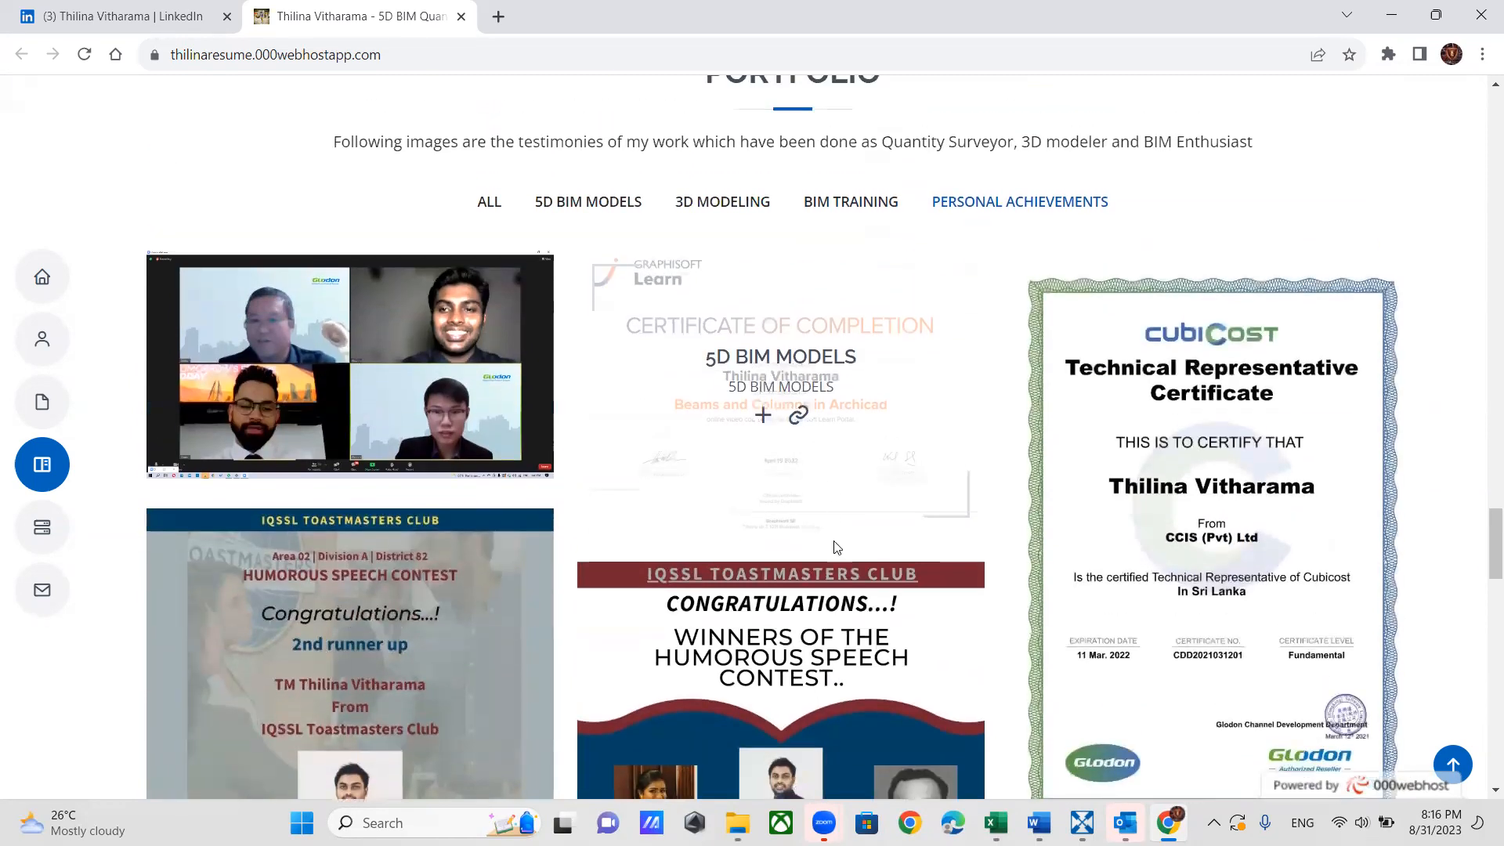
{"action": "scroll", "coordinate": [827, 594], "scroll_direction": "down", "scroll_amount": 3}
{"action": "scroll", "coordinate": [827, 594], "scroll_direction": "down", "scroll_amount": 1}
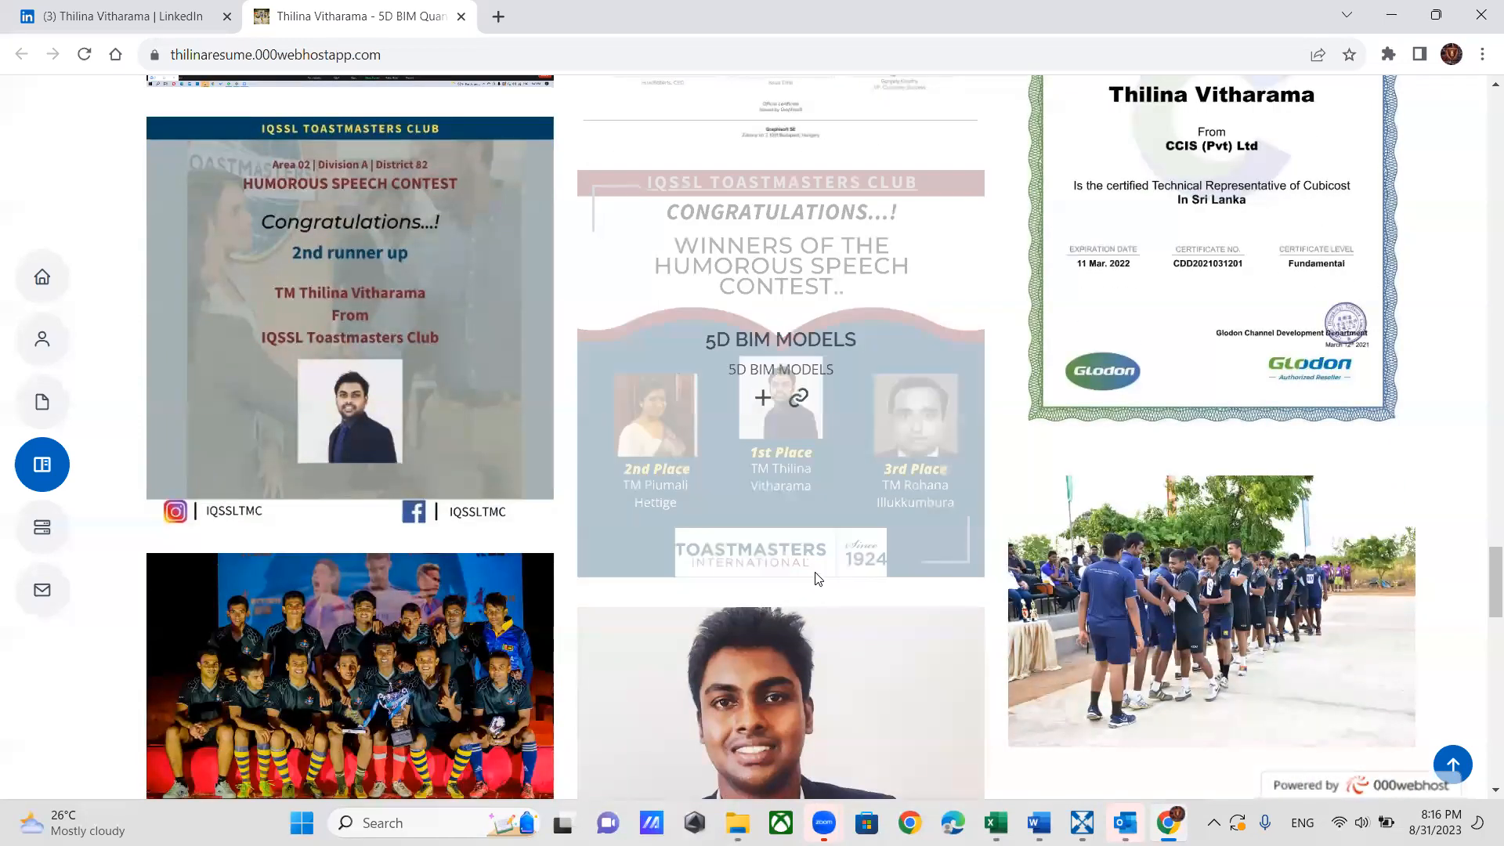
{"action": "scroll", "coordinate": [802, 546], "scroll_direction": "up", "scroll_amount": 1}
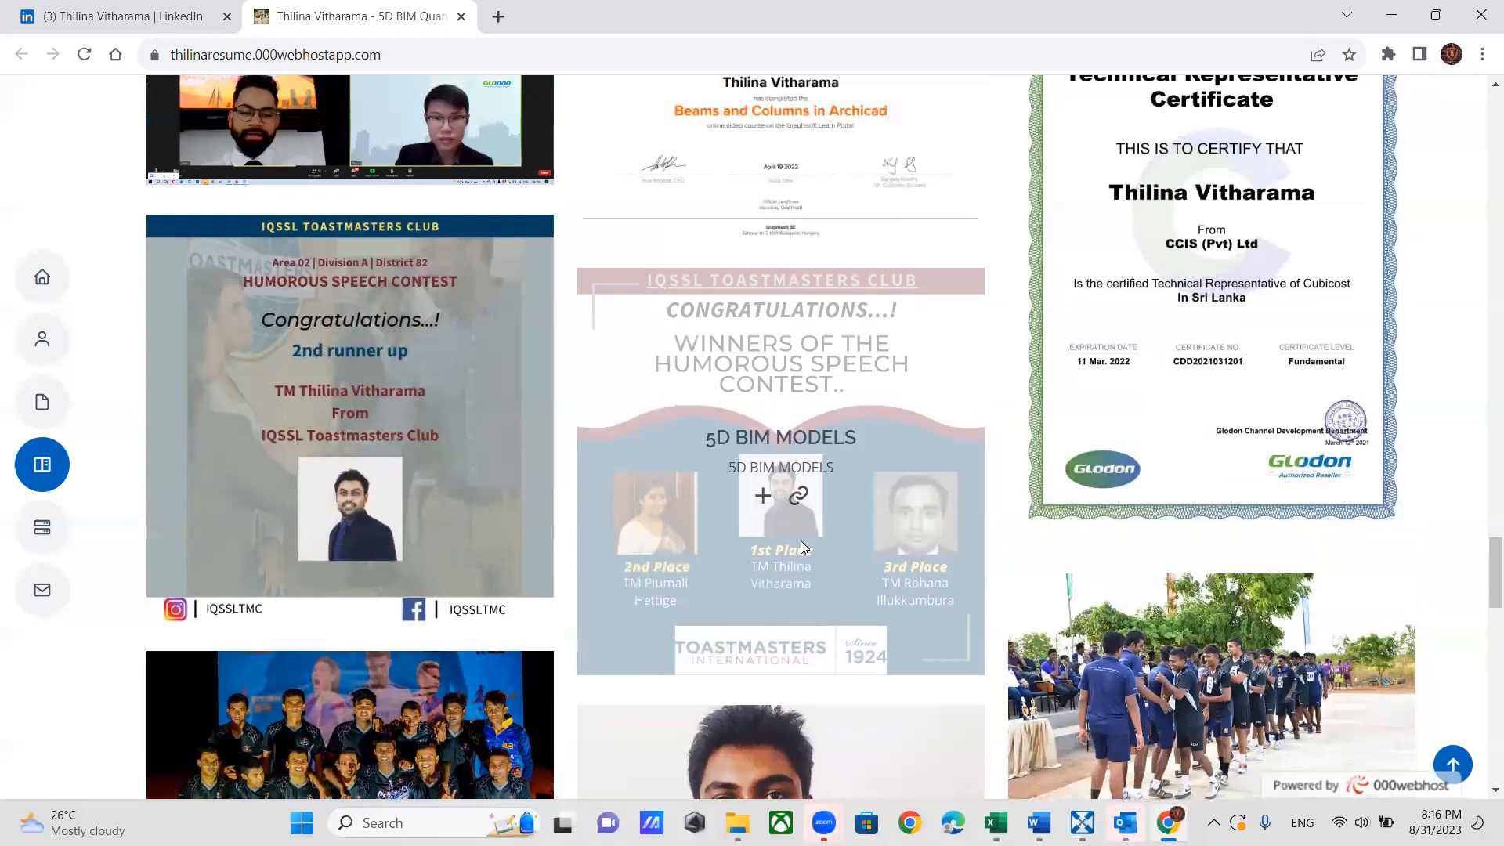
{"action": "scroll", "coordinate": [801, 540], "scroll_direction": "down", "scroll_amount": 1}
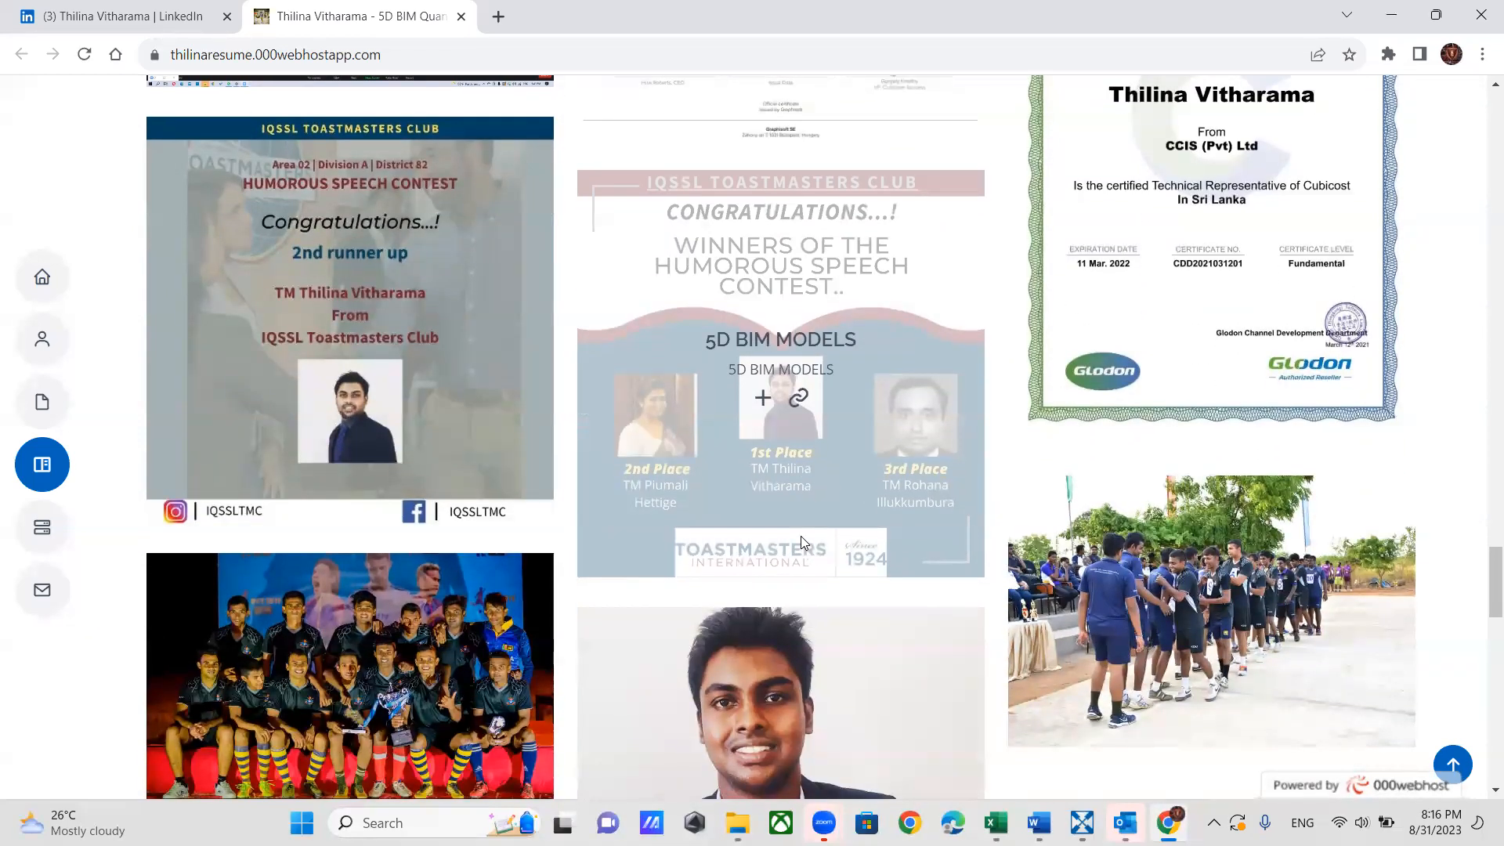
{"action": "scroll", "coordinate": [830, 547], "scroll_direction": "down", "scroll_amount": 2}
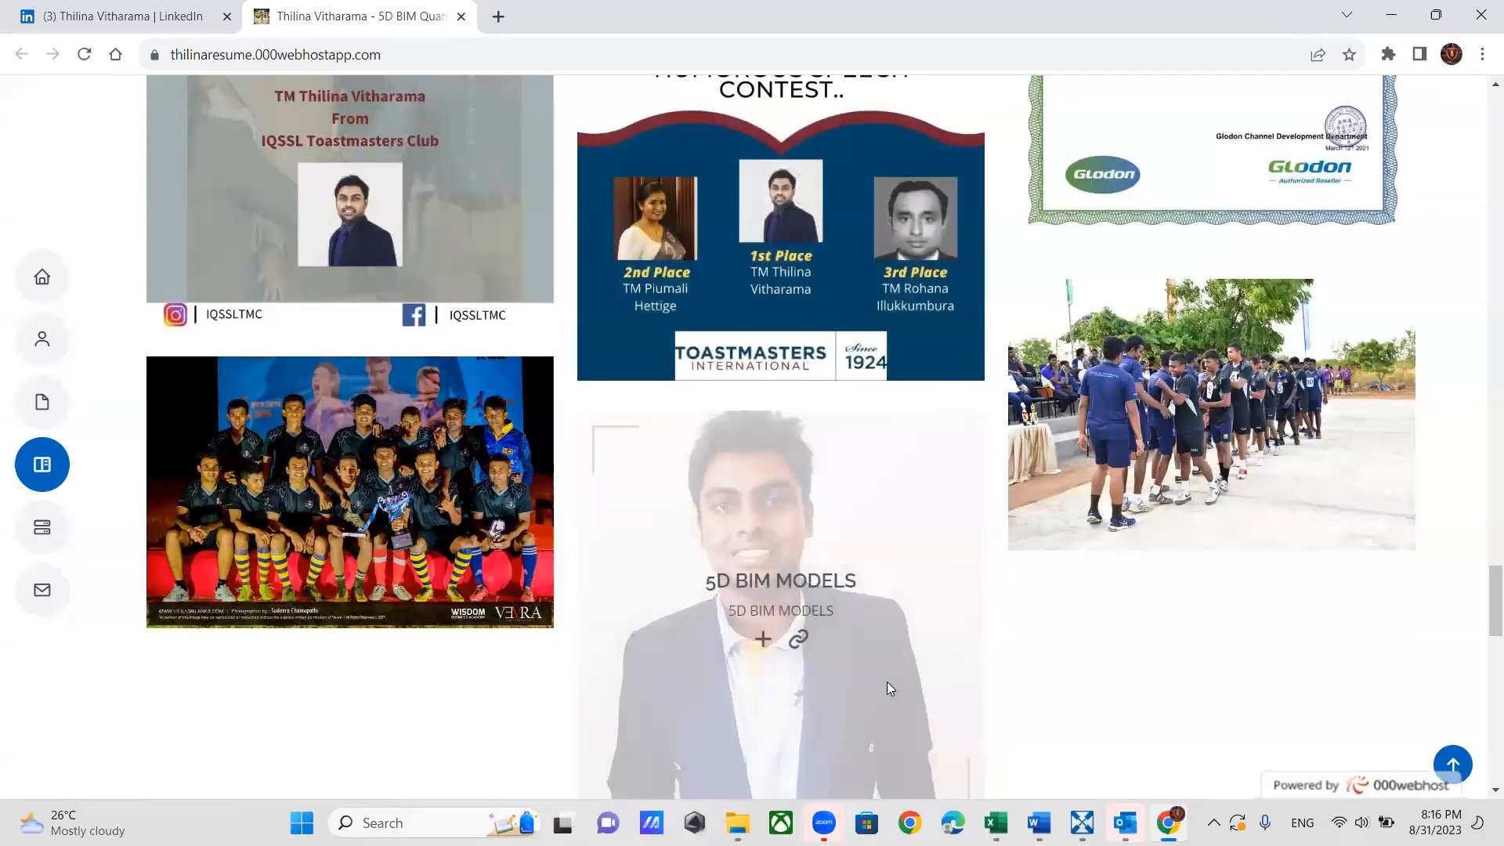
{"action": "scroll", "coordinate": [888, 682], "scroll_direction": "down", "scroll_amount": 2}
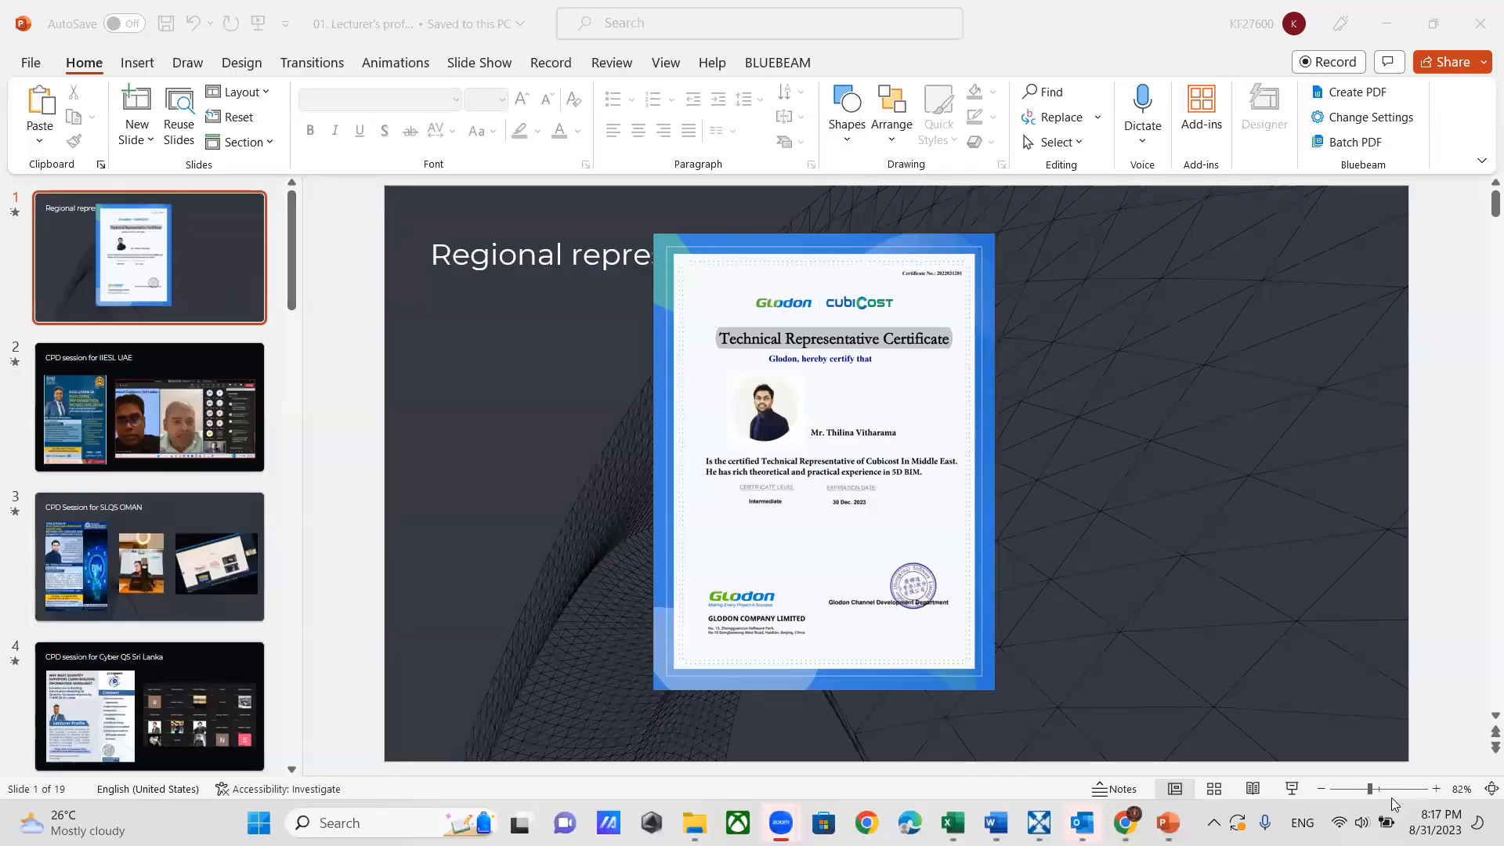
Step: In PowerPoint, start the lecturer's profile slide show and advance to the slide about the CPD session for IIESL UAE
{"action": "left_click", "coordinate": [1292, 786]}
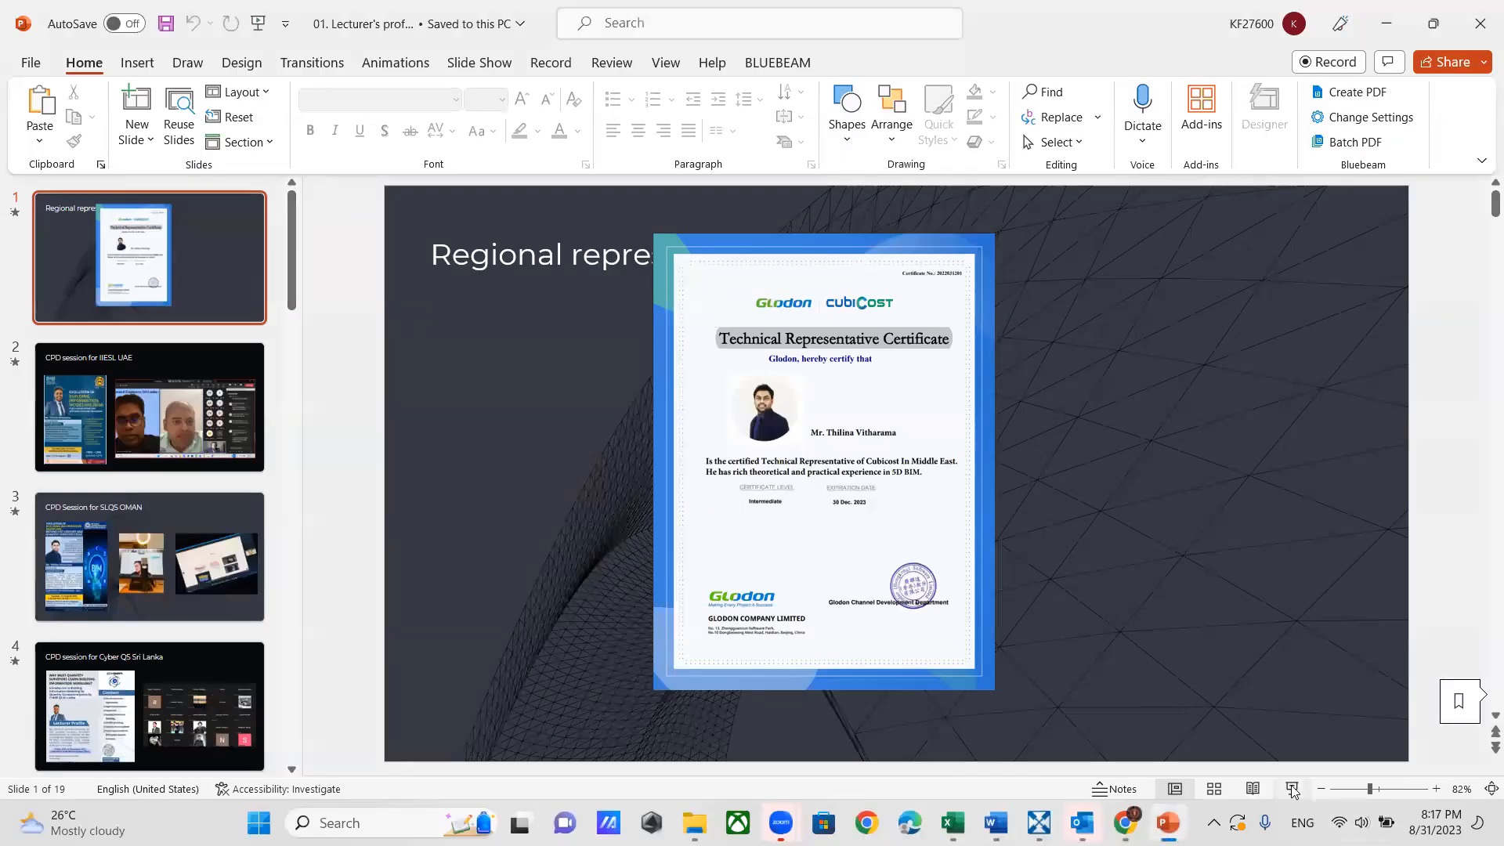
{"action": "left_click", "coordinate": [1291, 789]}
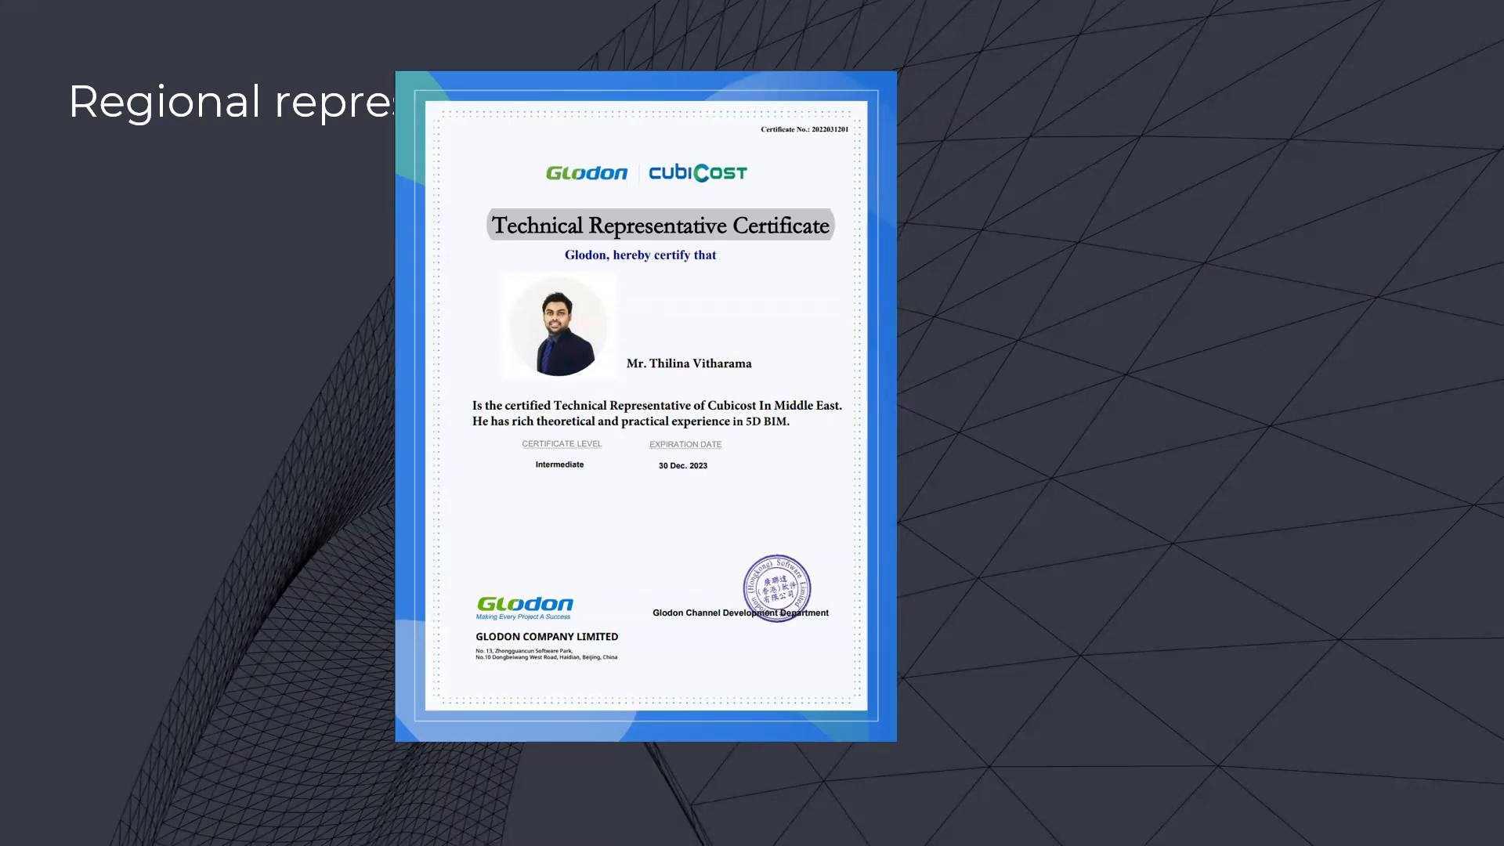
{"action": "left_click", "coordinate": [684, 389]}
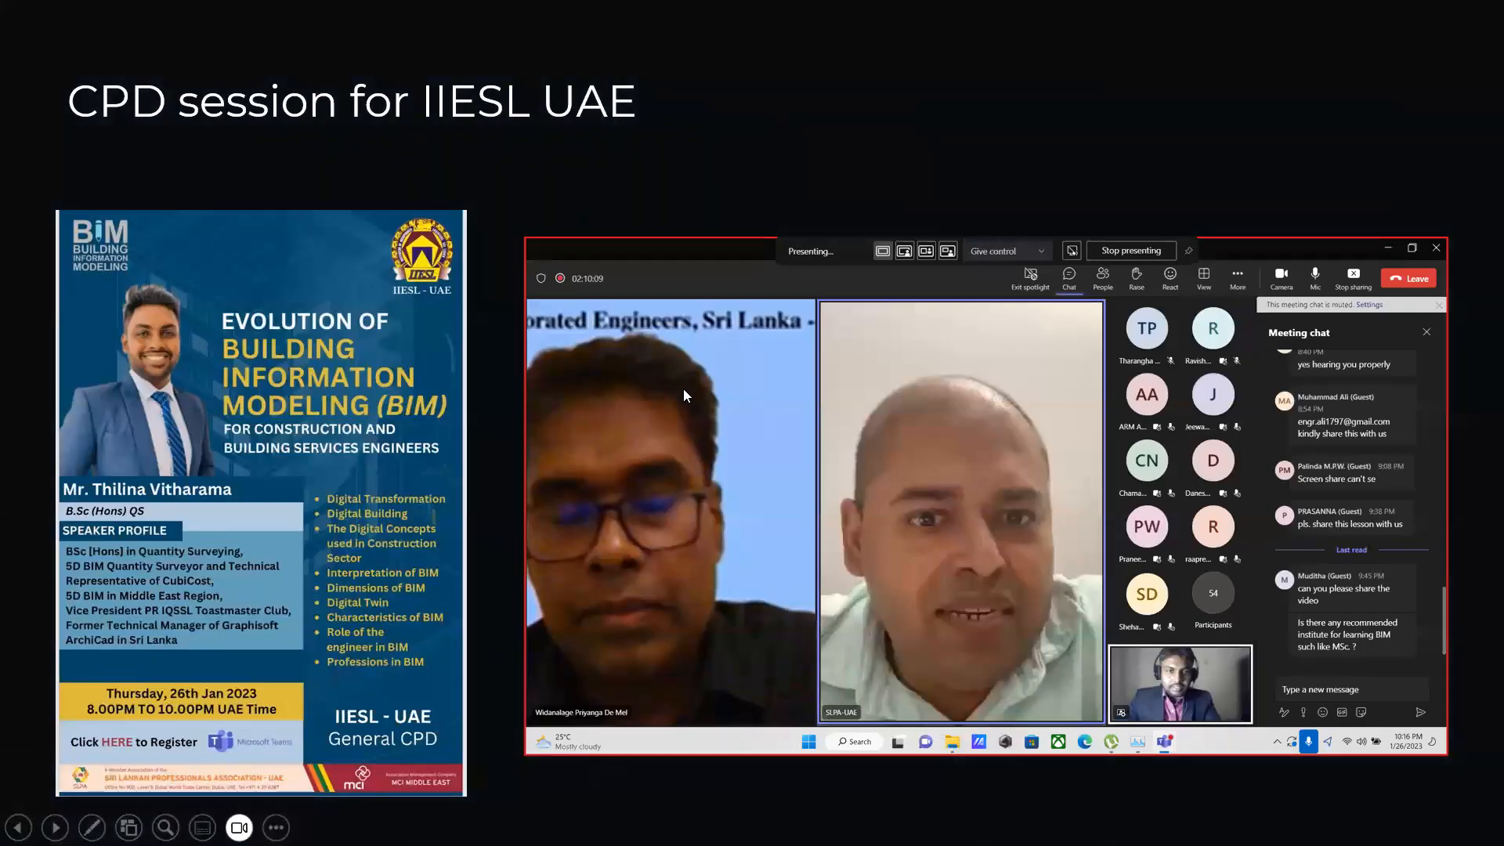
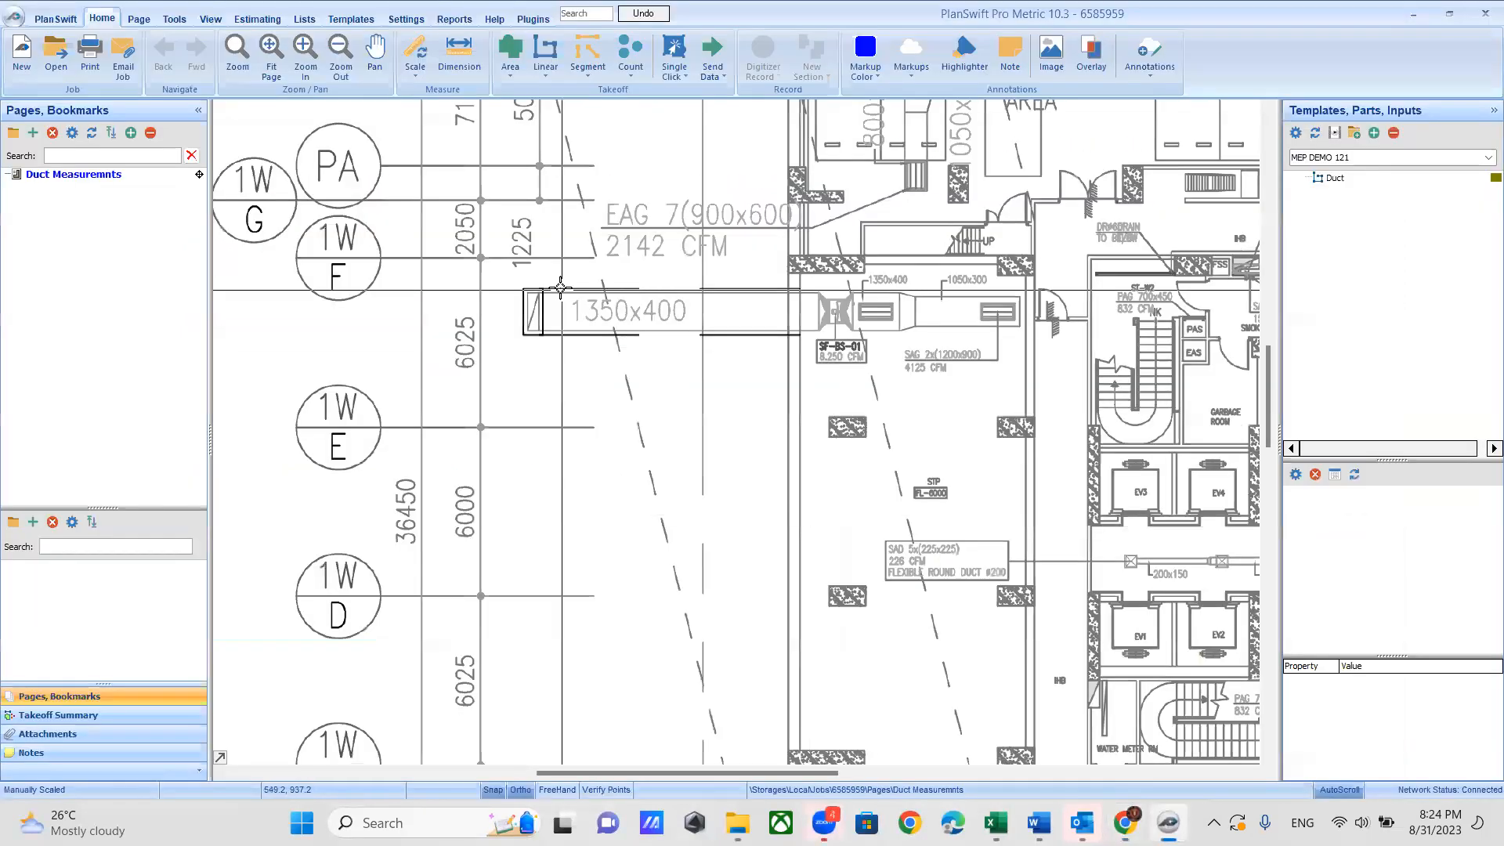
Step: In PlanSwift, create a new template tab named MEP CLASS 002 with Local storage
{"action": "scroll", "coordinate": [683, 501], "scroll_direction": "down", "scroll_amount": 3}
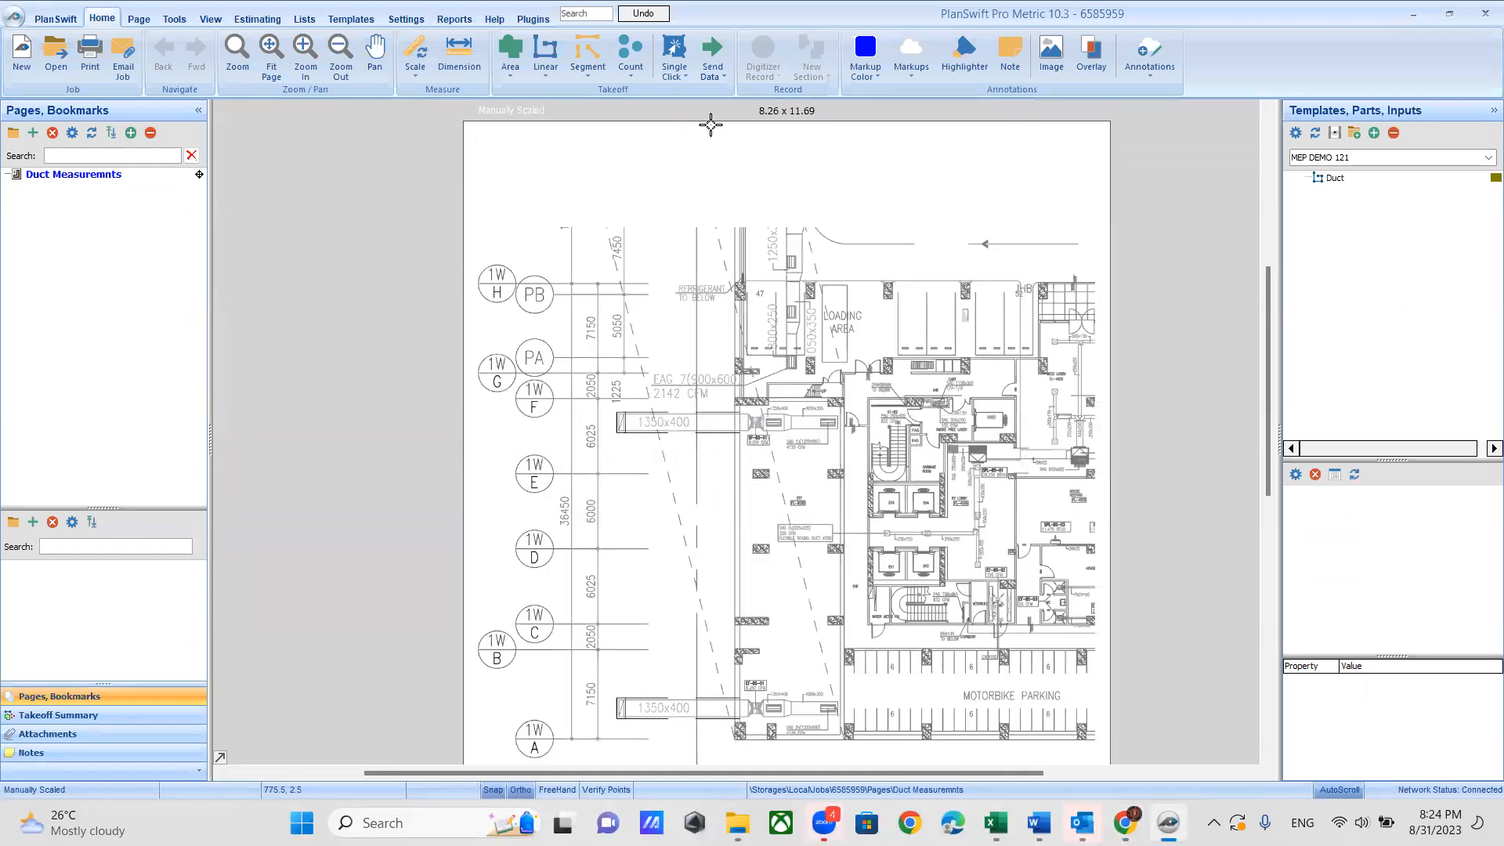
{"action": "scroll", "coordinate": [708, 417], "scroll_direction": "up", "scroll_amount": 2}
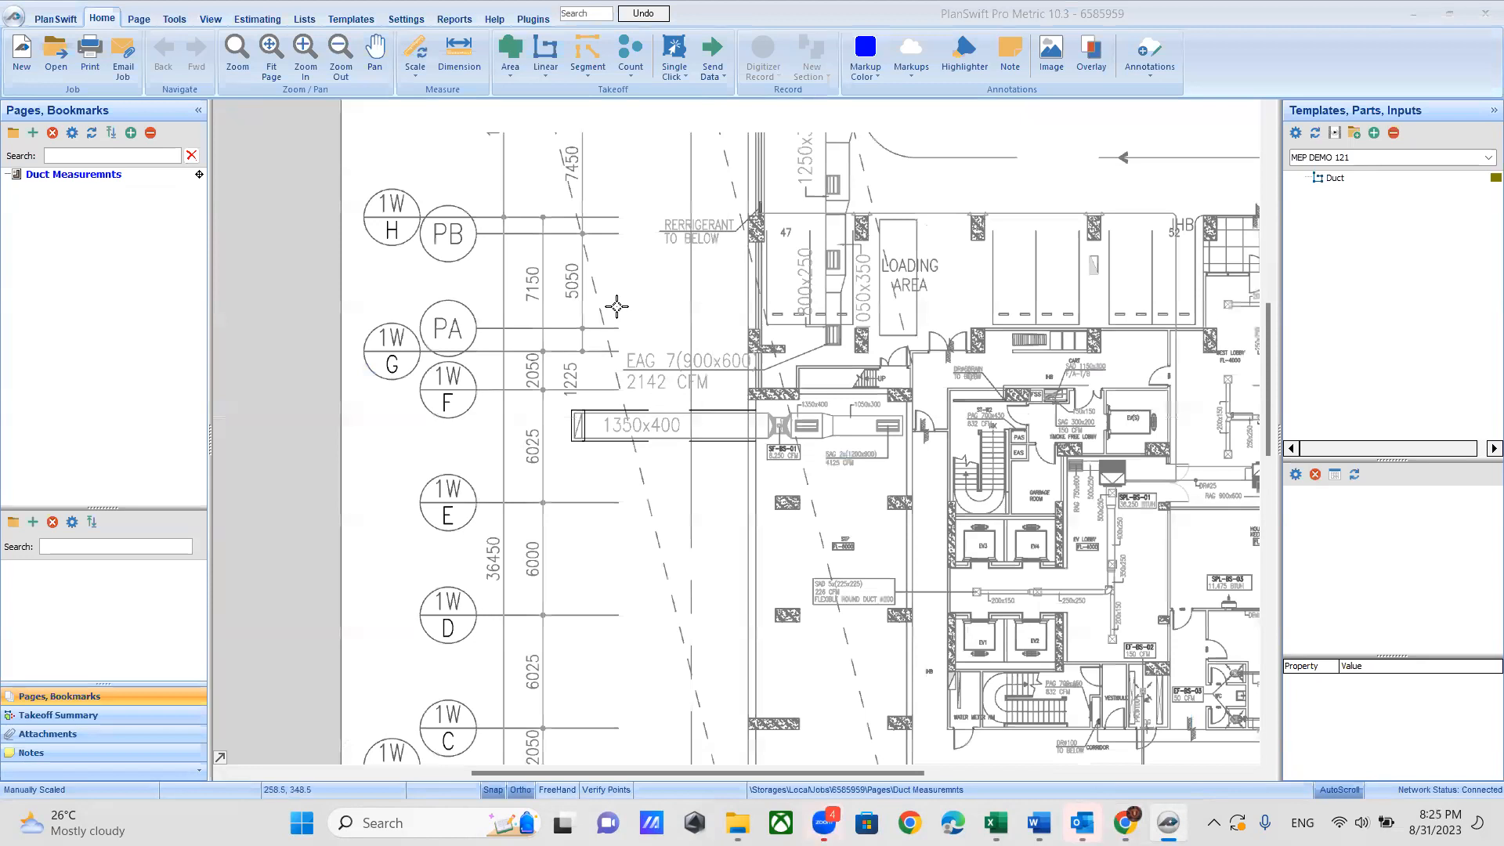
{"action": "left_click", "coordinate": [354, 19]}
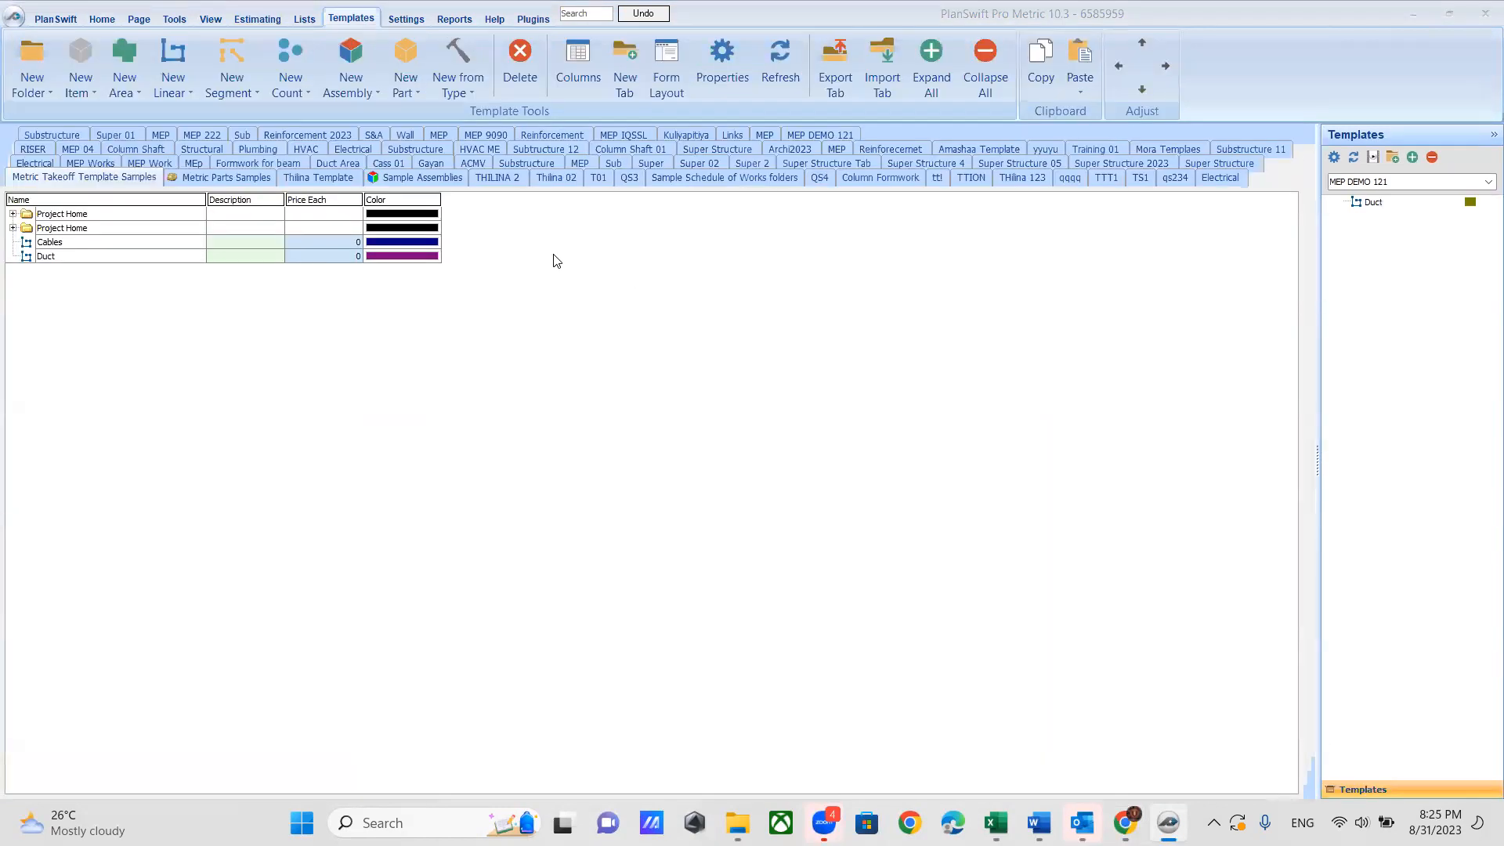
{"action": "left_click", "coordinate": [624, 57]}
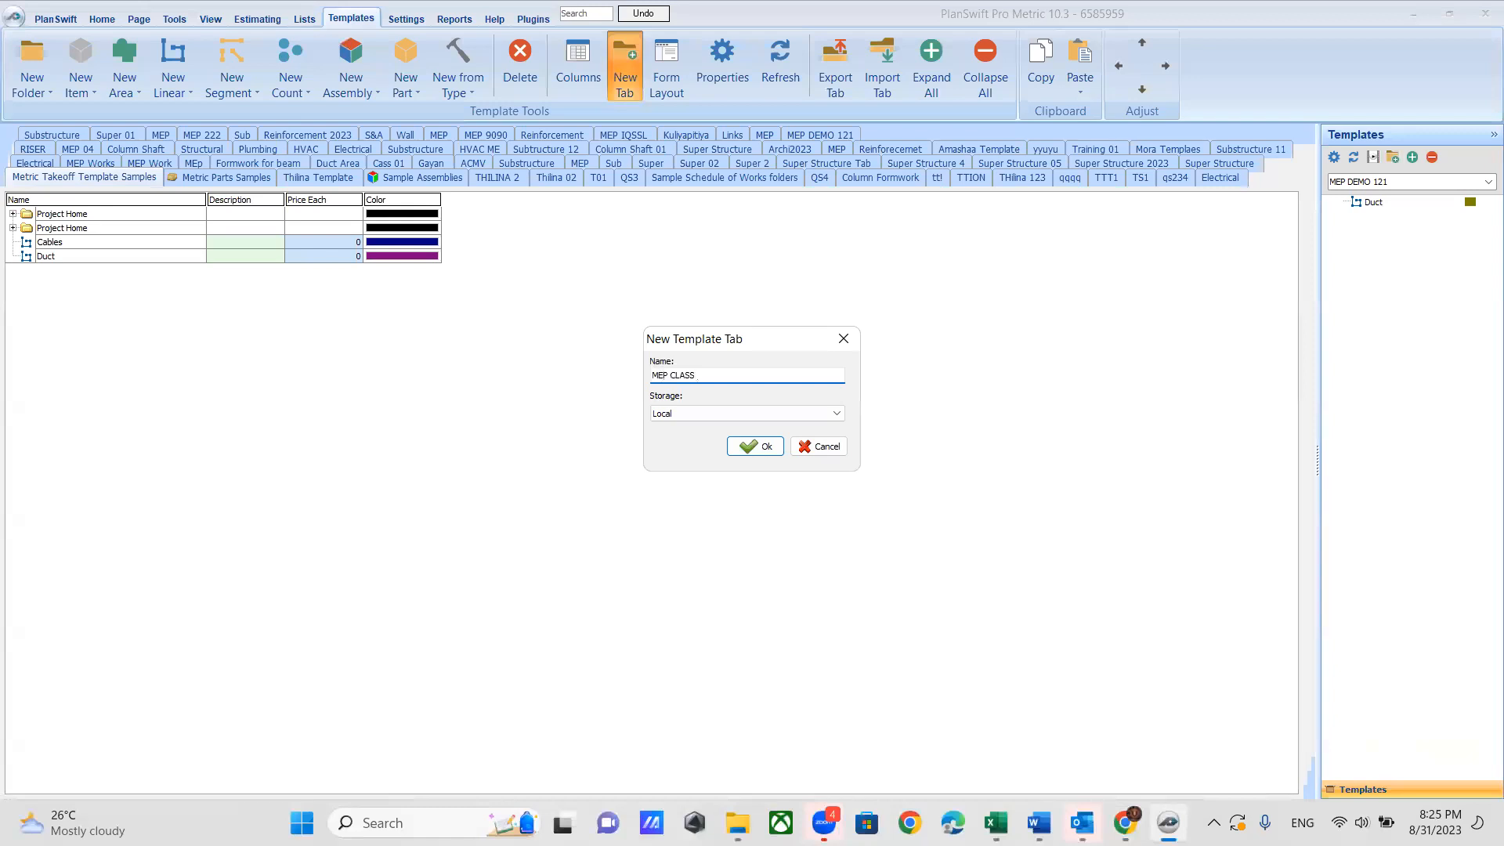
{"action": "type", "text": "002"}
{"action": "left_click", "coordinate": [755, 446]}
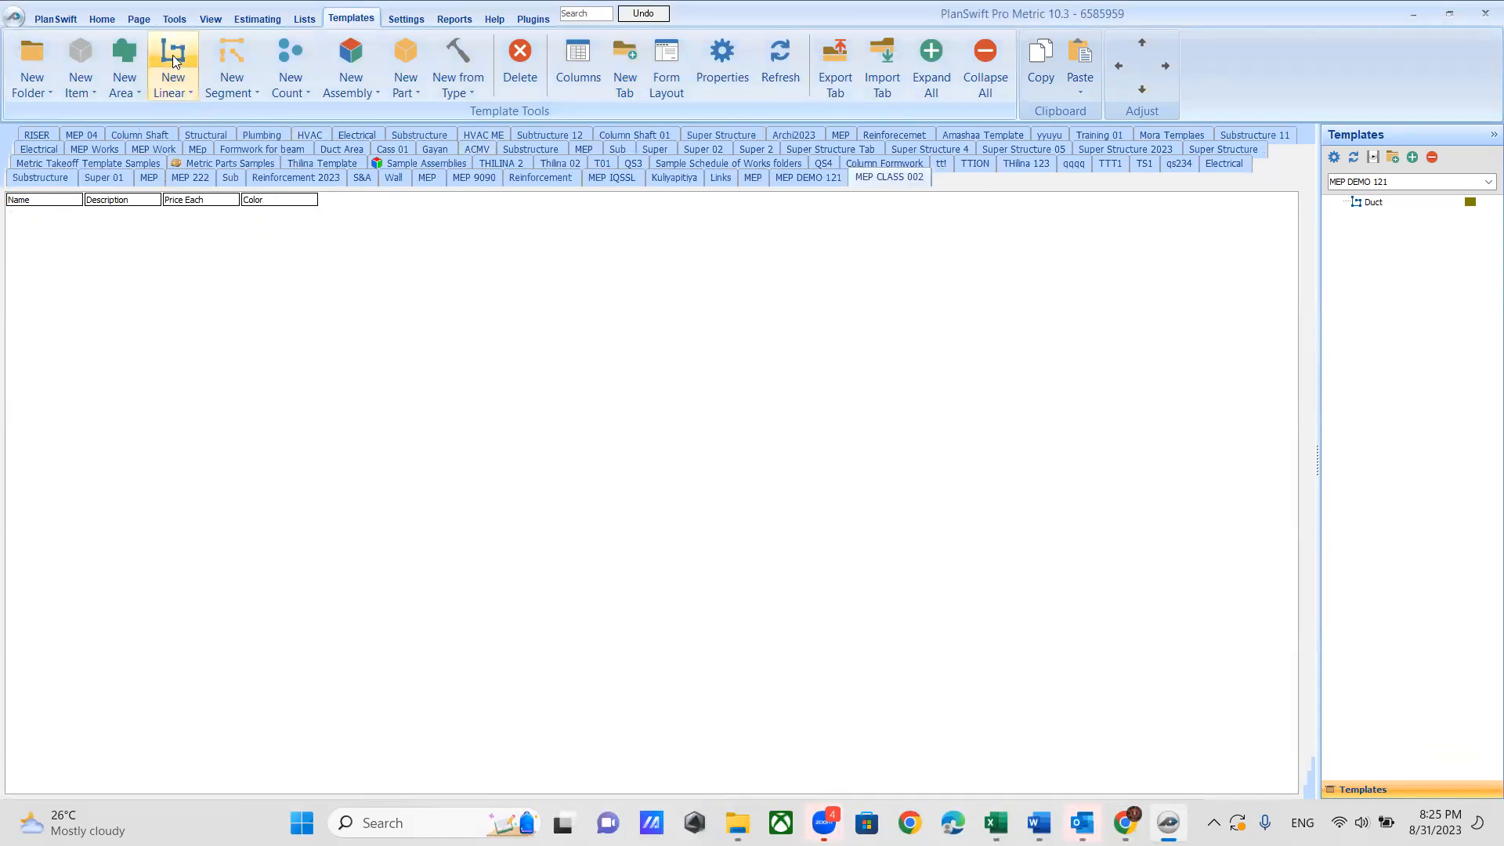
Step: Add a new linear template item named Duct 21 to the MEP CLASS 002 tab, keeping the random color and solid fill
{"action": "left_click", "coordinate": [172, 78]}
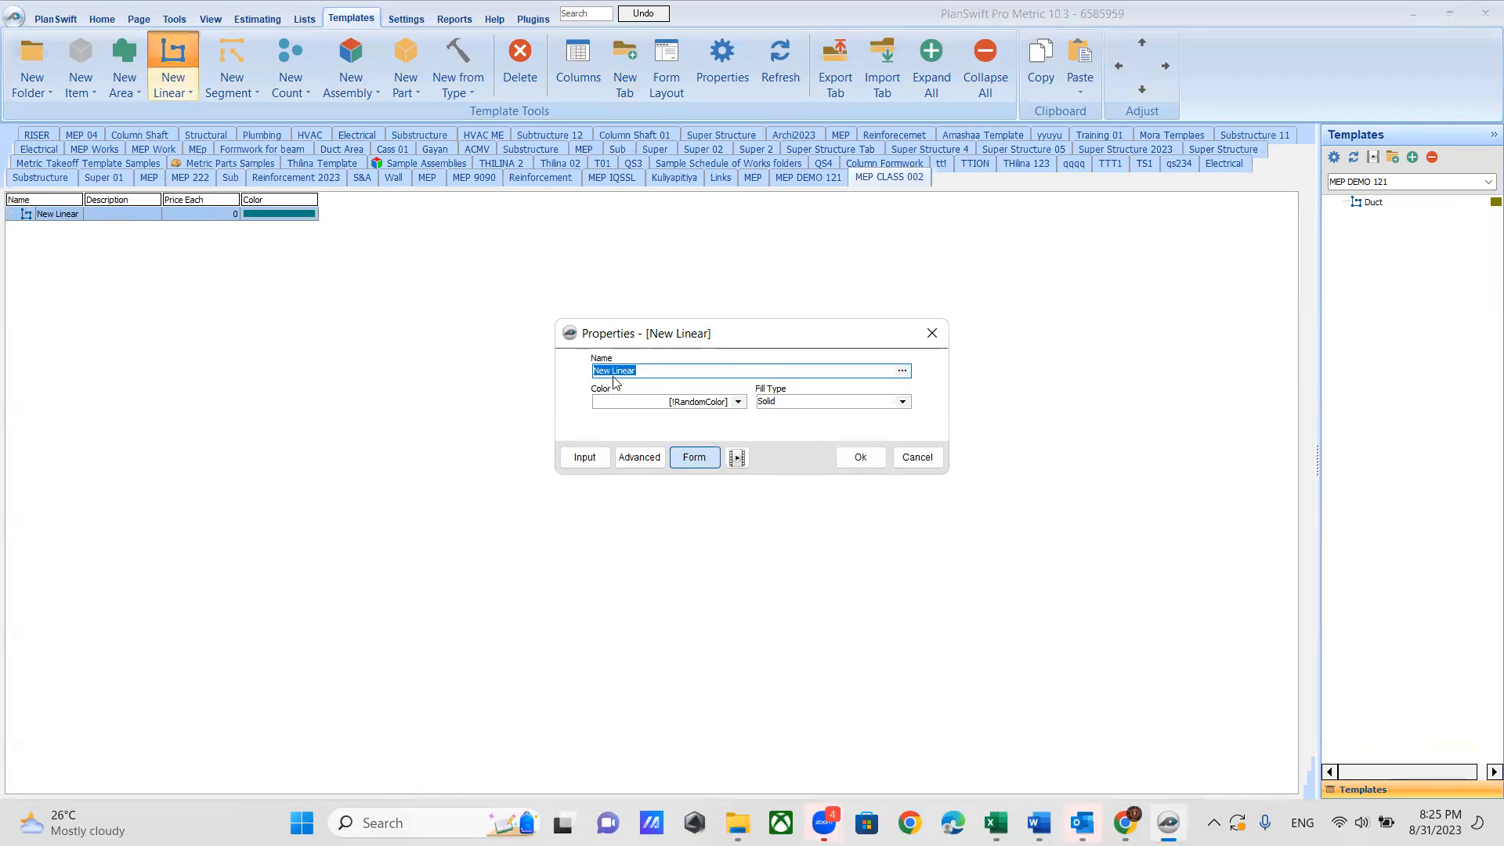
{"action": "type", "text": "Duct 21"}
{"action": "left_click", "coordinate": [859, 459]}
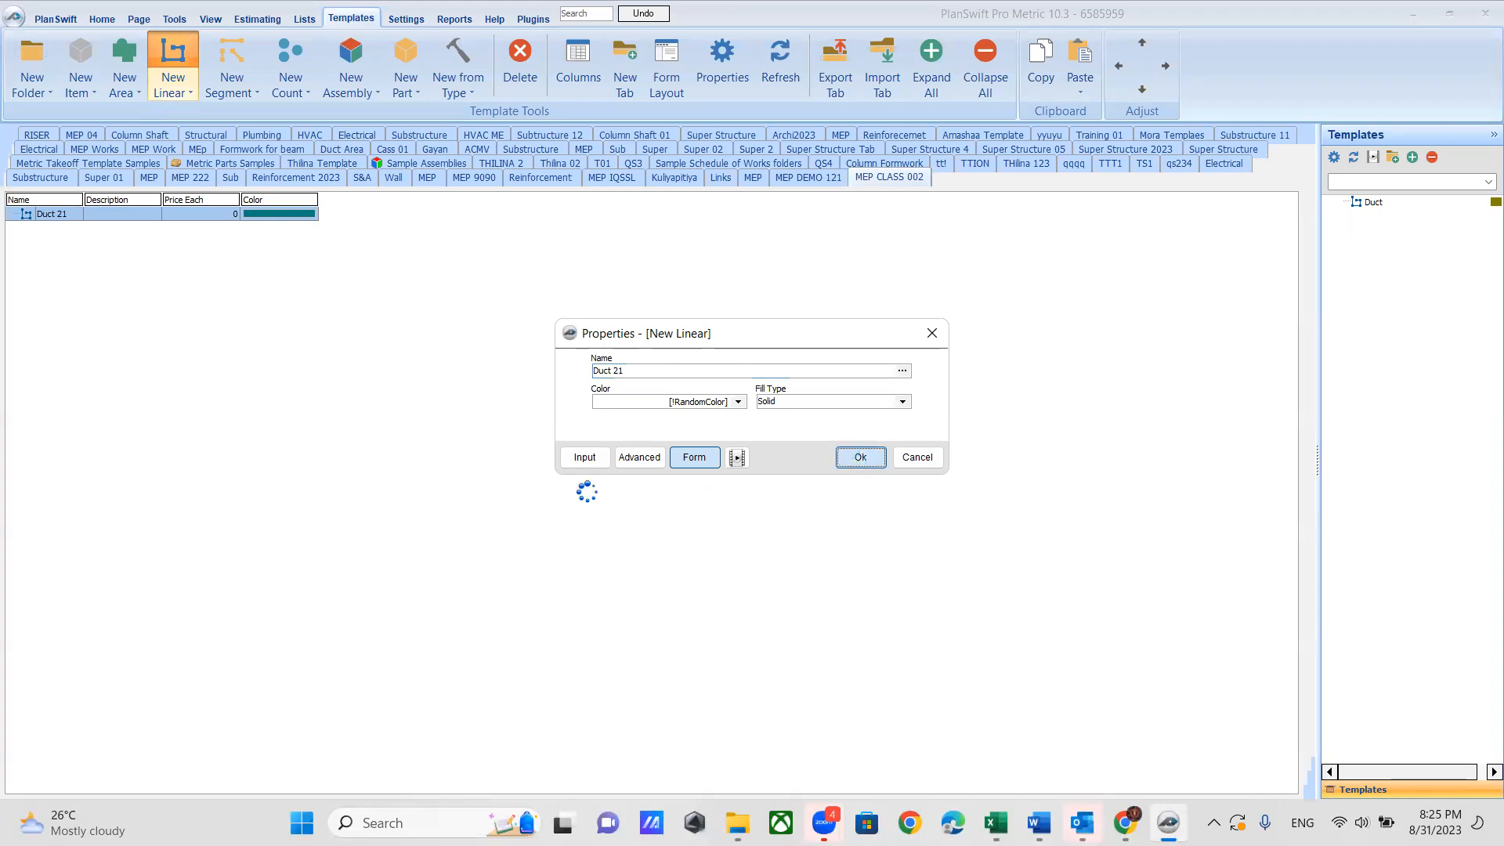
Step: In the advanced properties of Duct 21, add a number property named Width to the Estimating group
{"action": "double_click", "coordinate": [53, 216]}
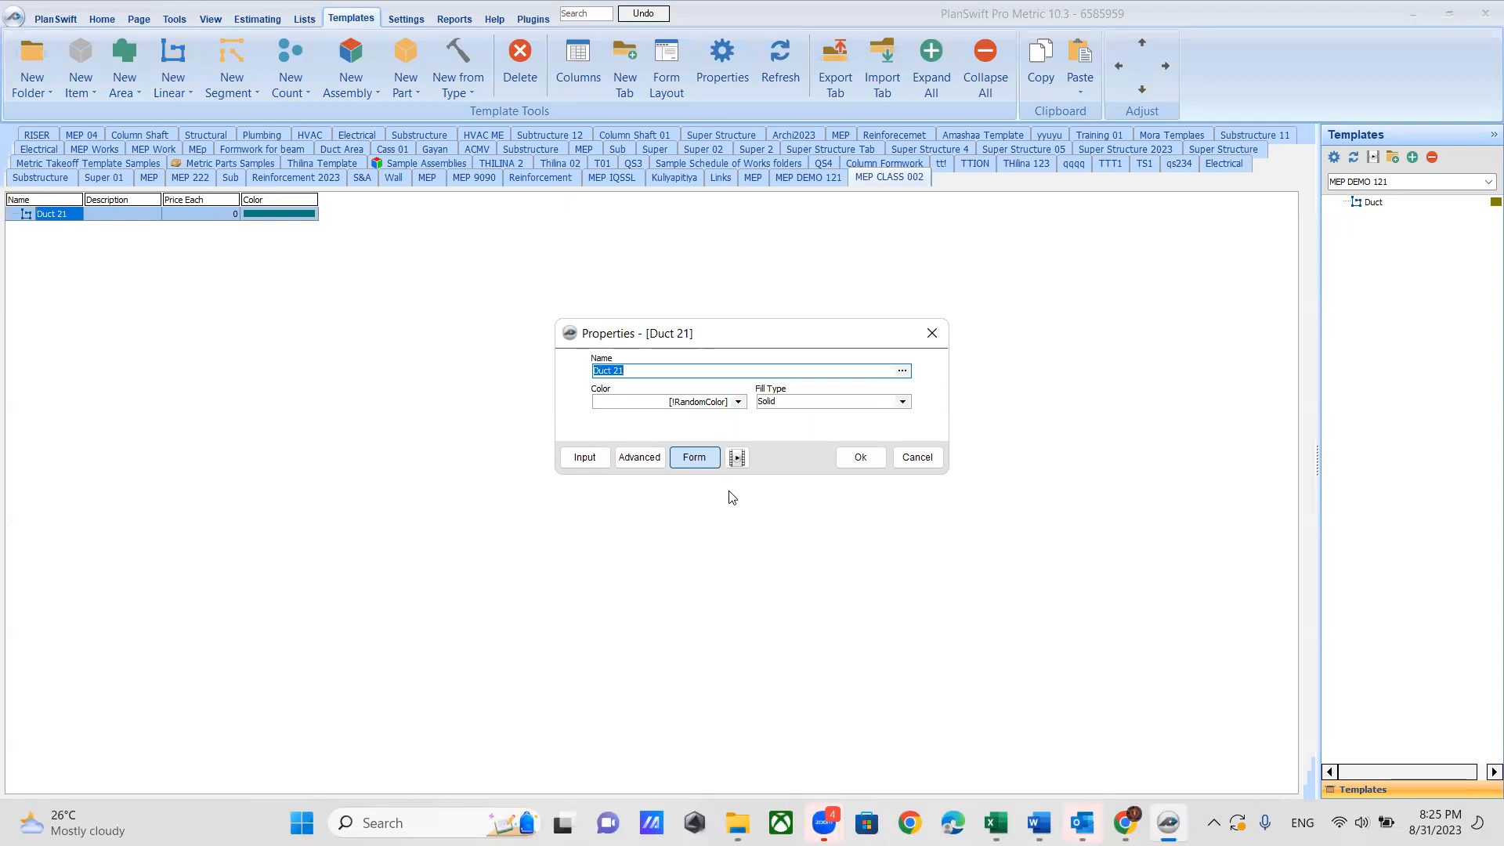
{"action": "left_click", "coordinate": [640, 459]}
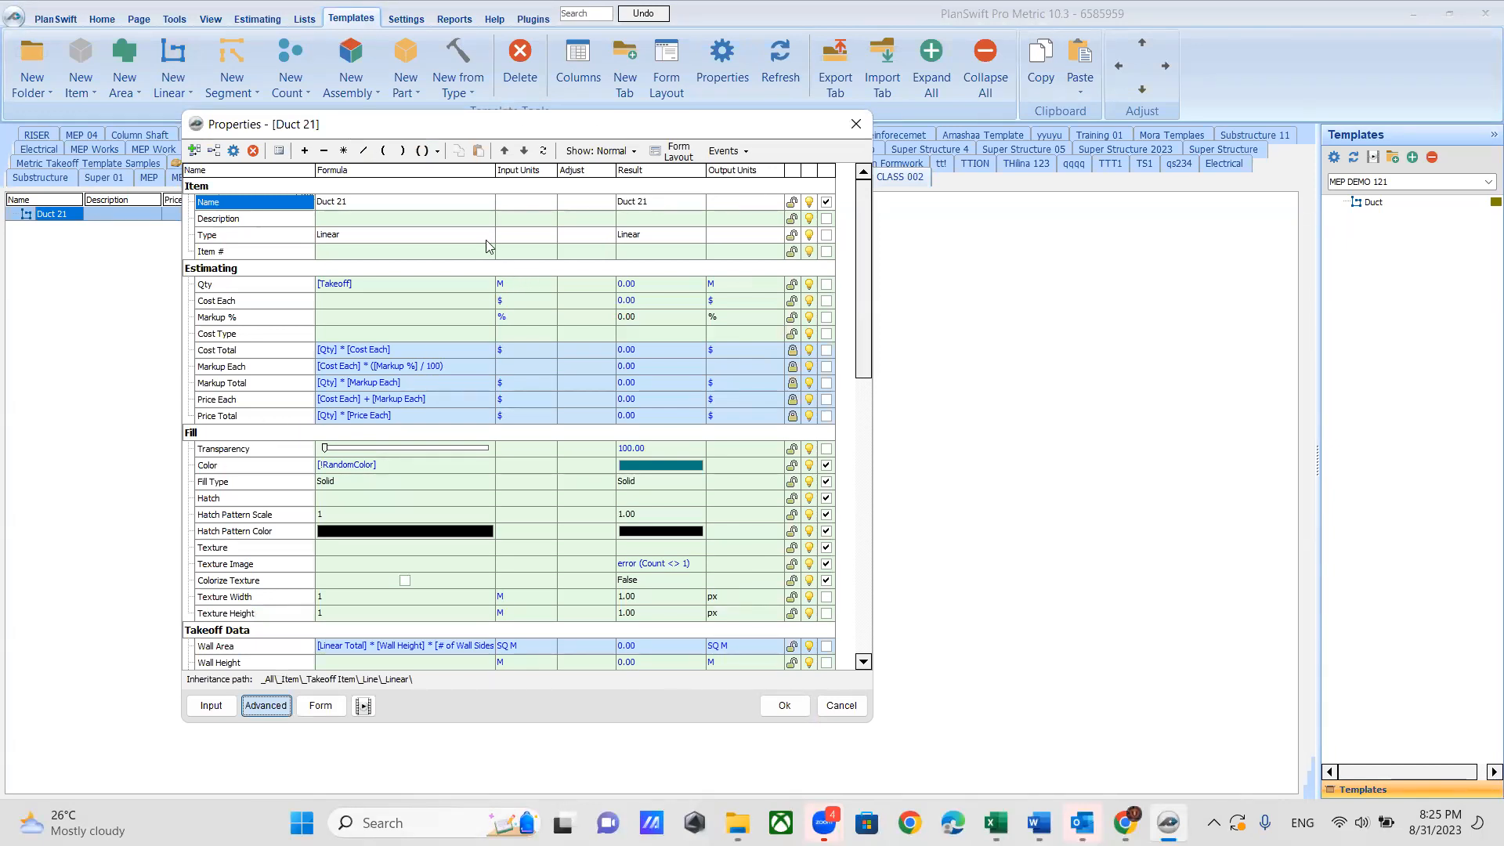
{"action": "left_click", "coordinate": [194, 151]}
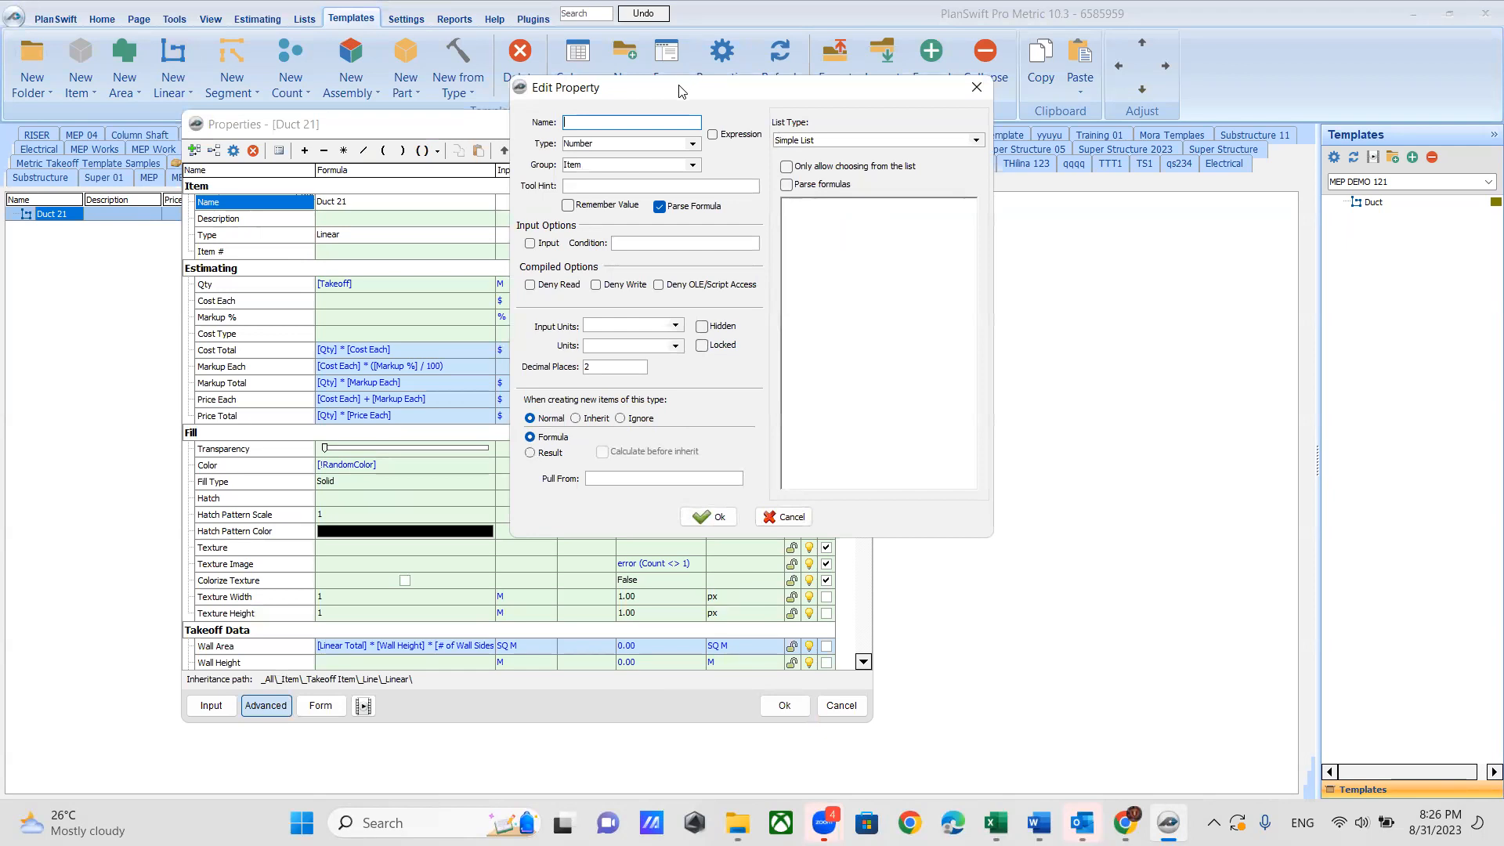
{"action": "left_click_drag", "start_coordinate": [680, 92], "coordinate": [638, 138]}
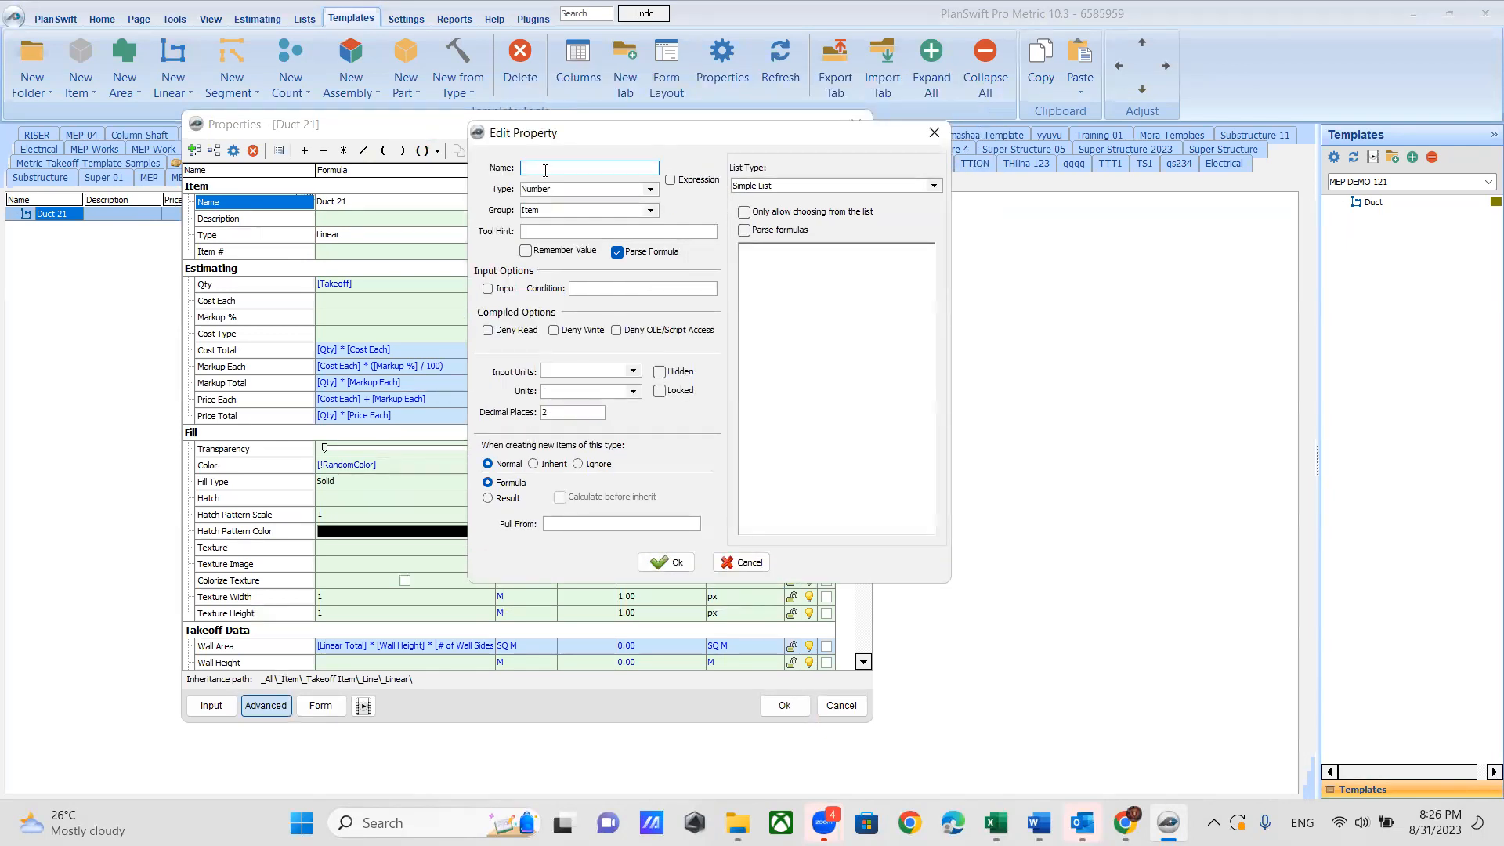
{"action": "type", "text": "Width"}
{"action": "left_click", "coordinate": [651, 211]}
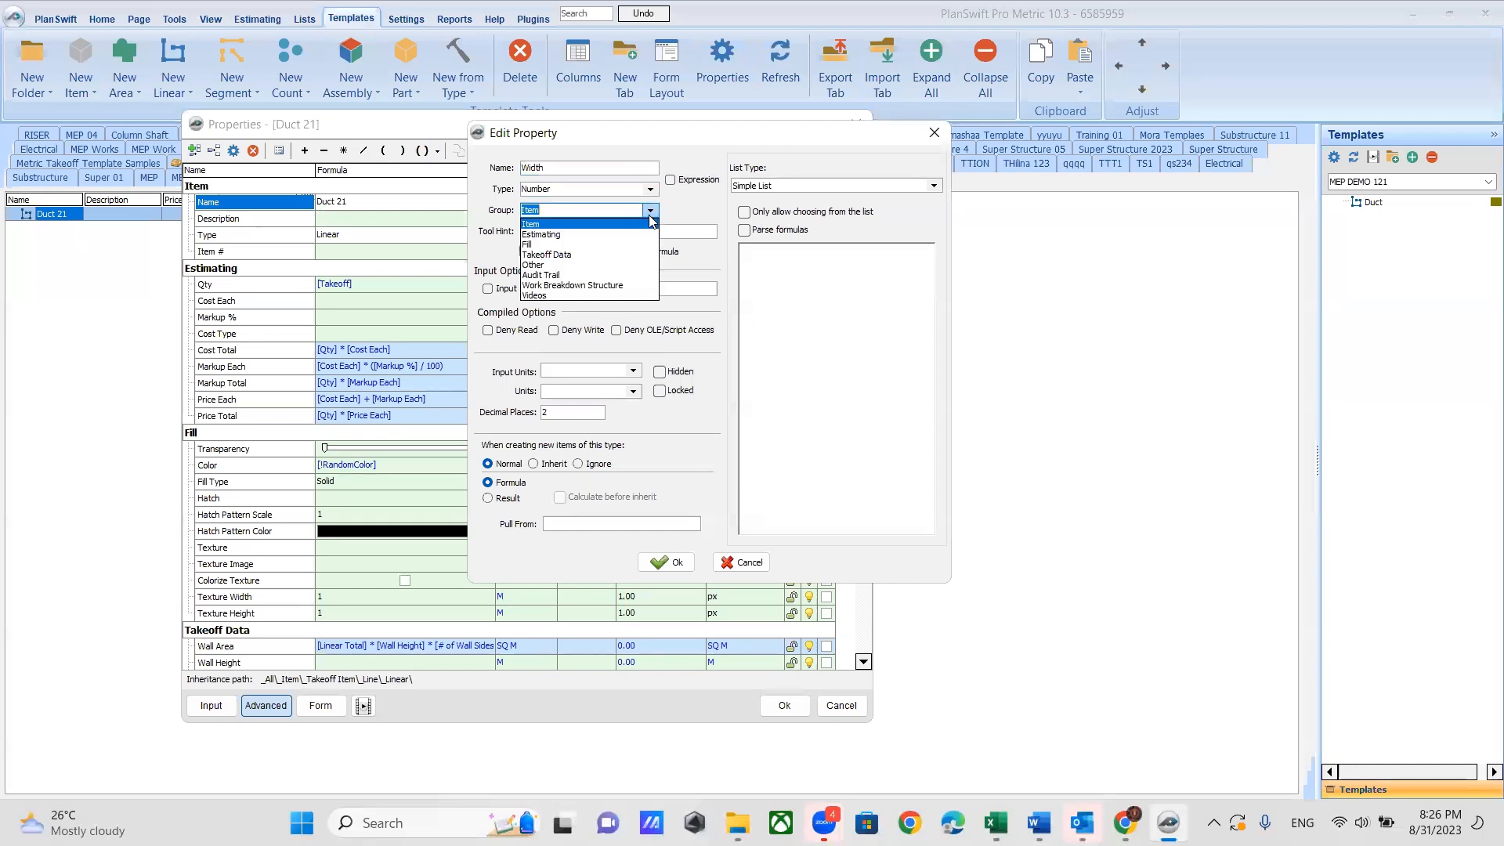
{"action": "left_click", "coordinate": [561, 235]}
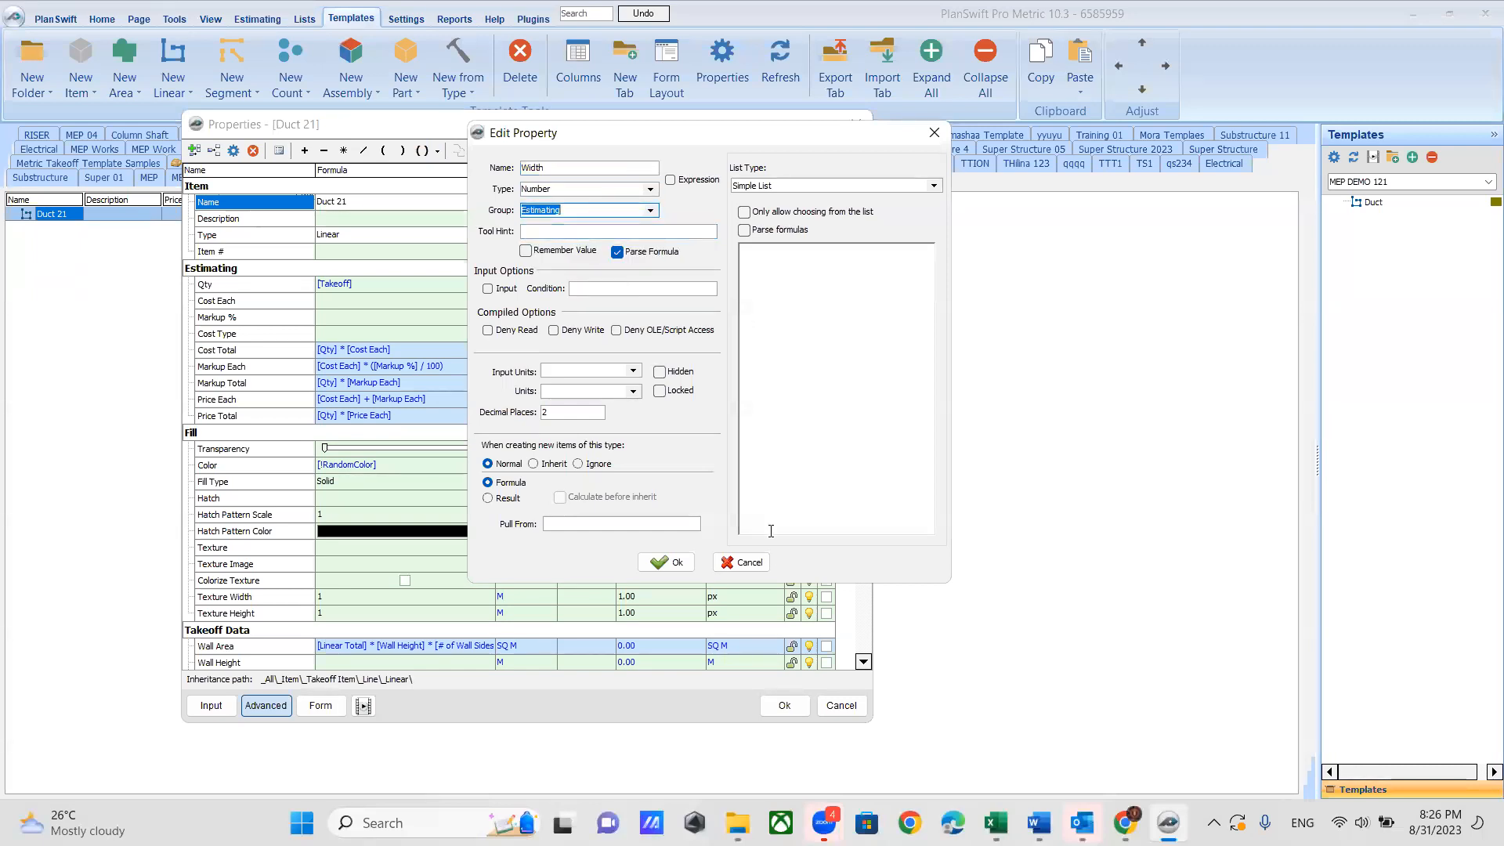
{"action": "left_click", "coordinate": [665, 564]}
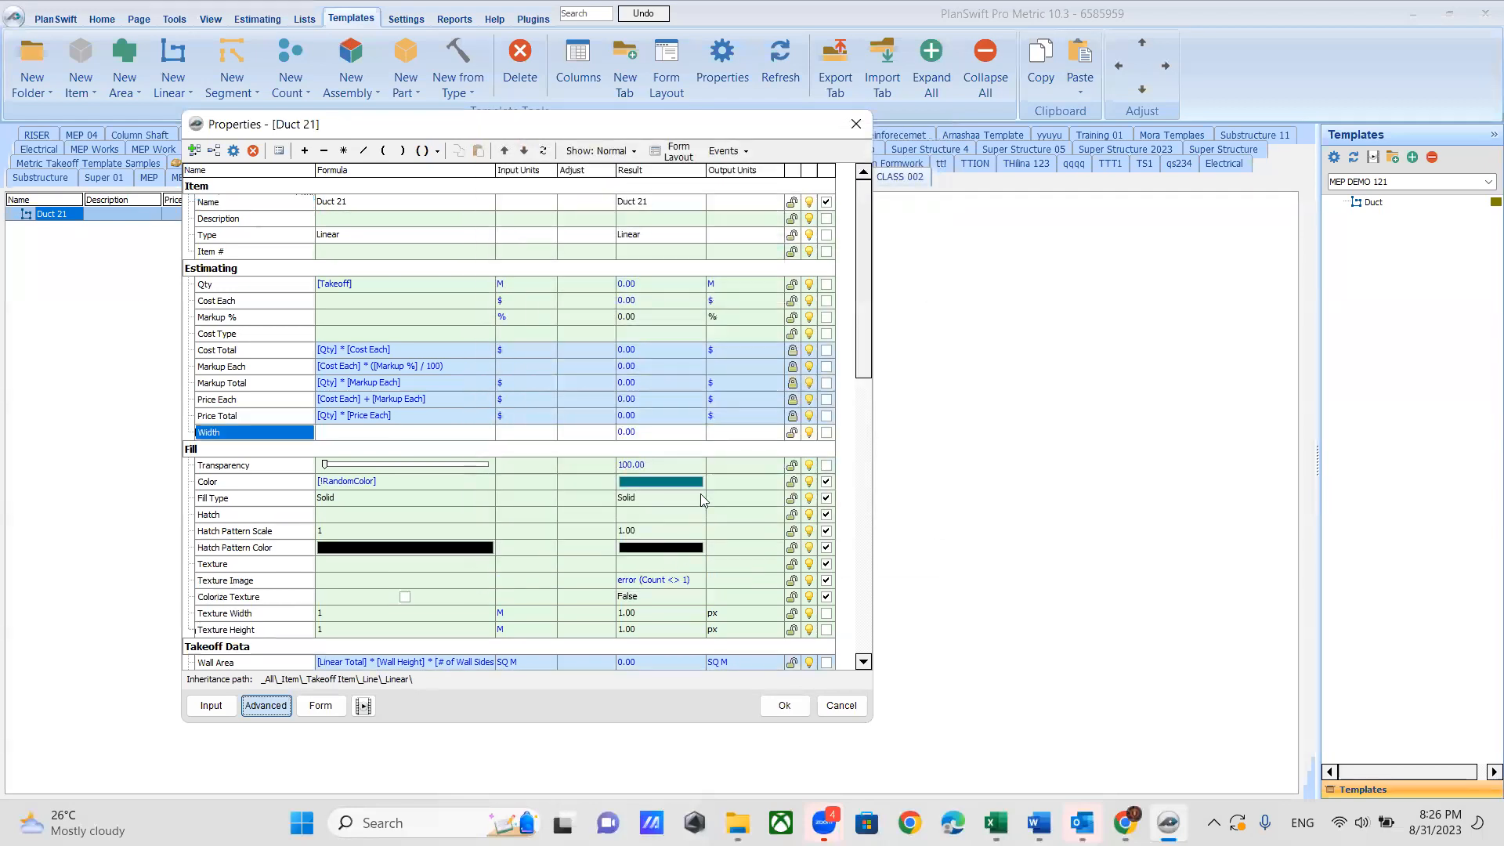
Step: Add two more number properties to Duct 21's Estimating group, named Height and Sectional Length
{"action": "left_click", "coordinate": [194, 151]}
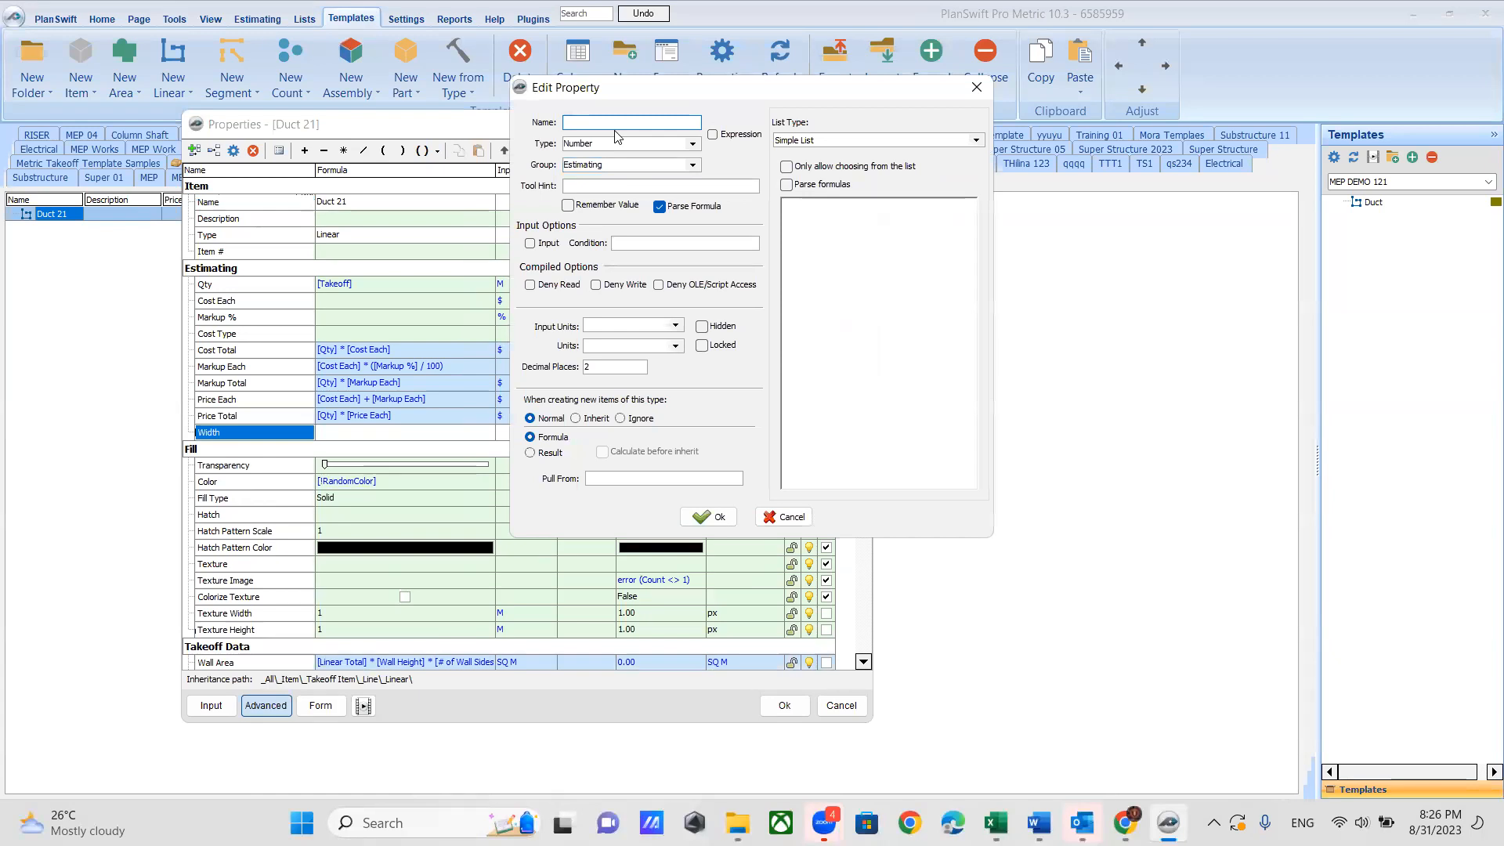
{"action": "type", "text": "Height"}
{"action": "left_click", "coordinate": [709, 517]}
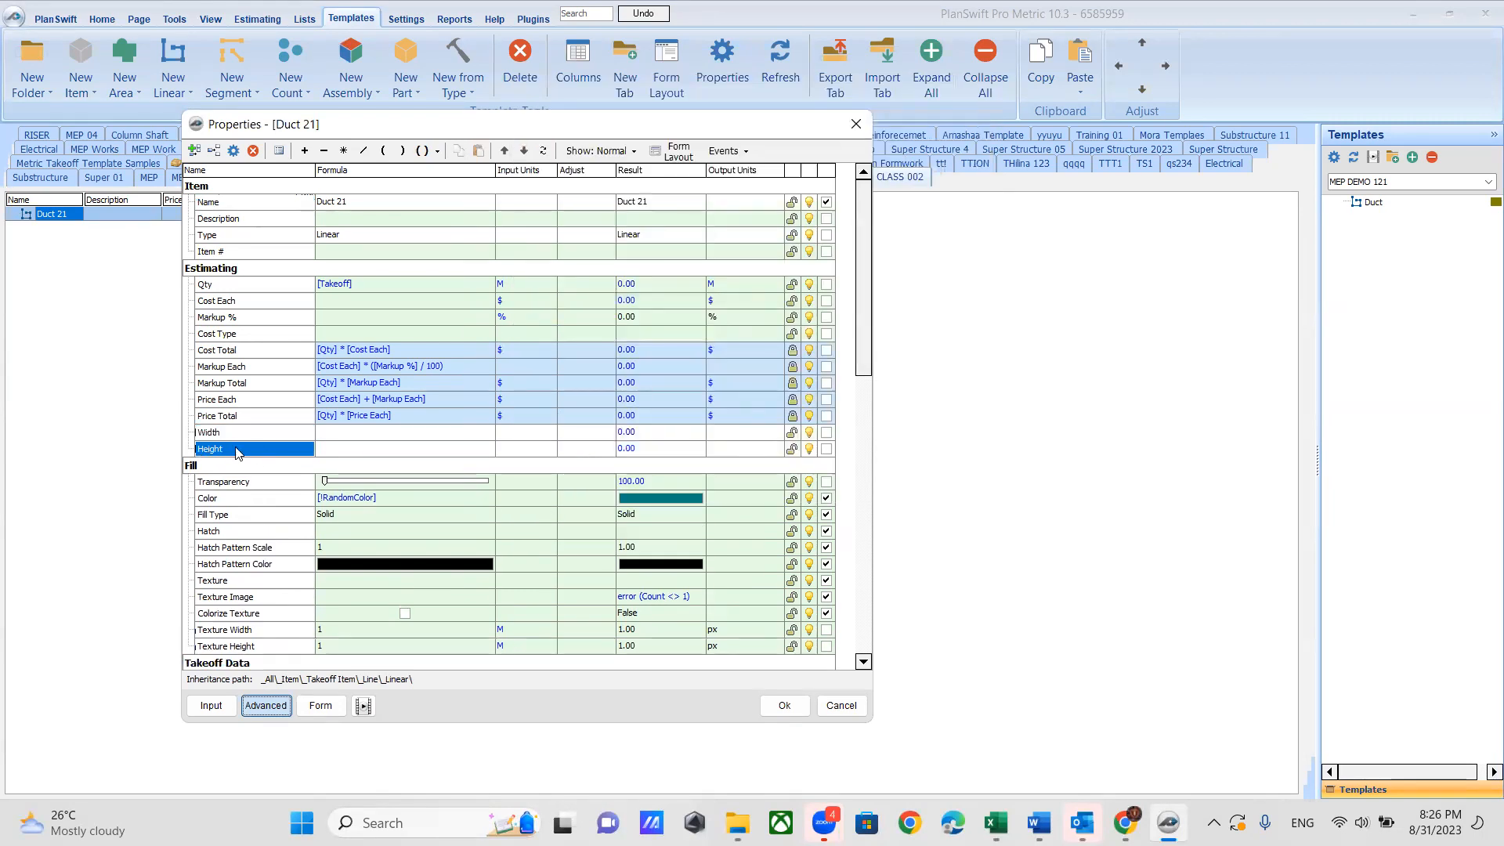
{"action": "left_click", "coordinate": [194, 150]}
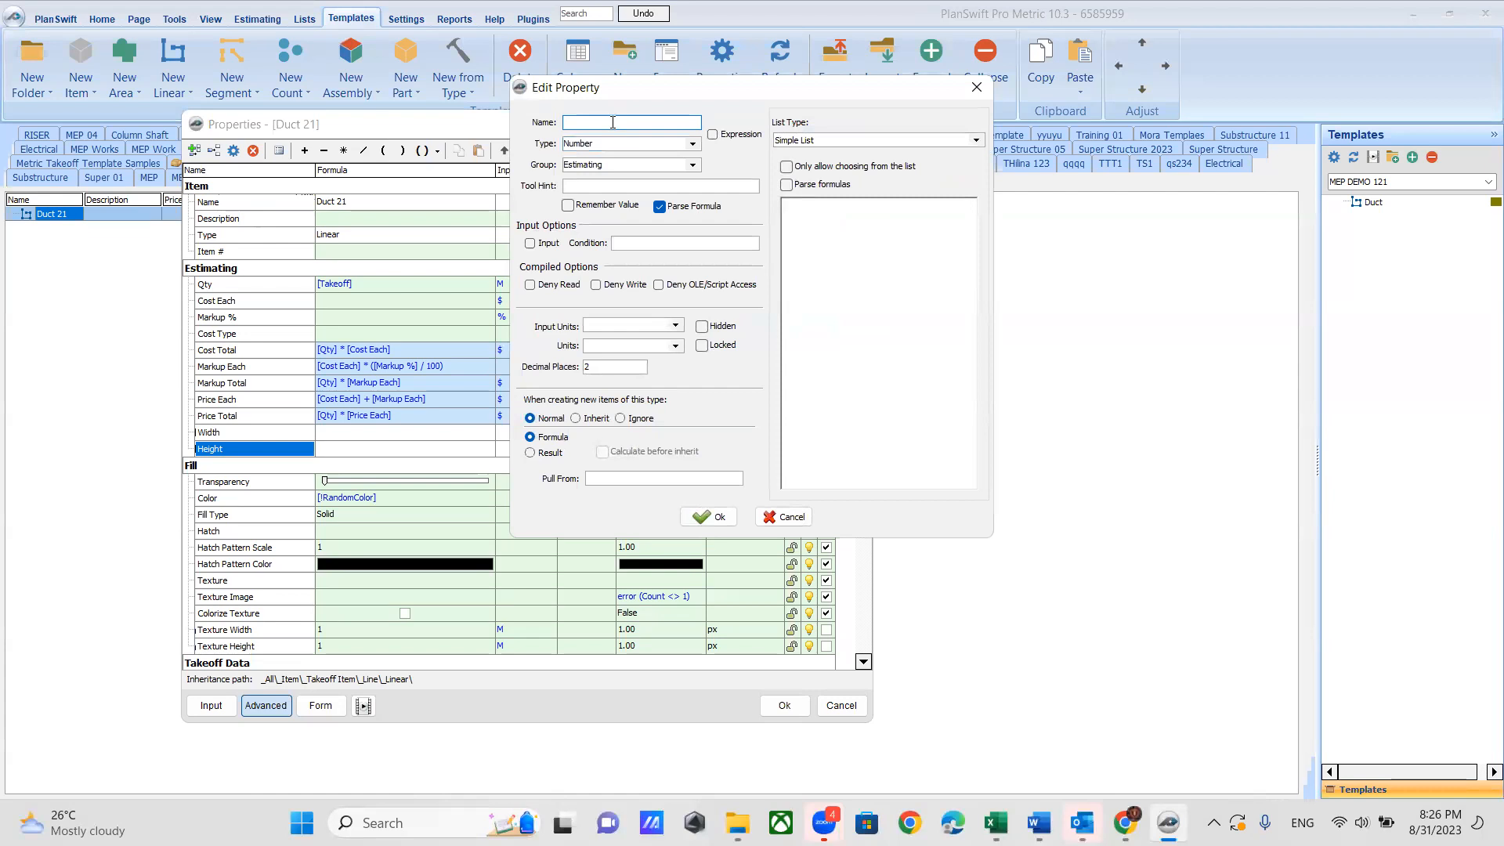
{"action": "type", "text": "Sectional Lenght"}
{"action": "left_click_drag", "start_coordinate": [637, 122], "coordinate": [621, 121]}
{"action": "type", "text": "th"}
{"action": "left_click", "coordinate": [706, 518]}
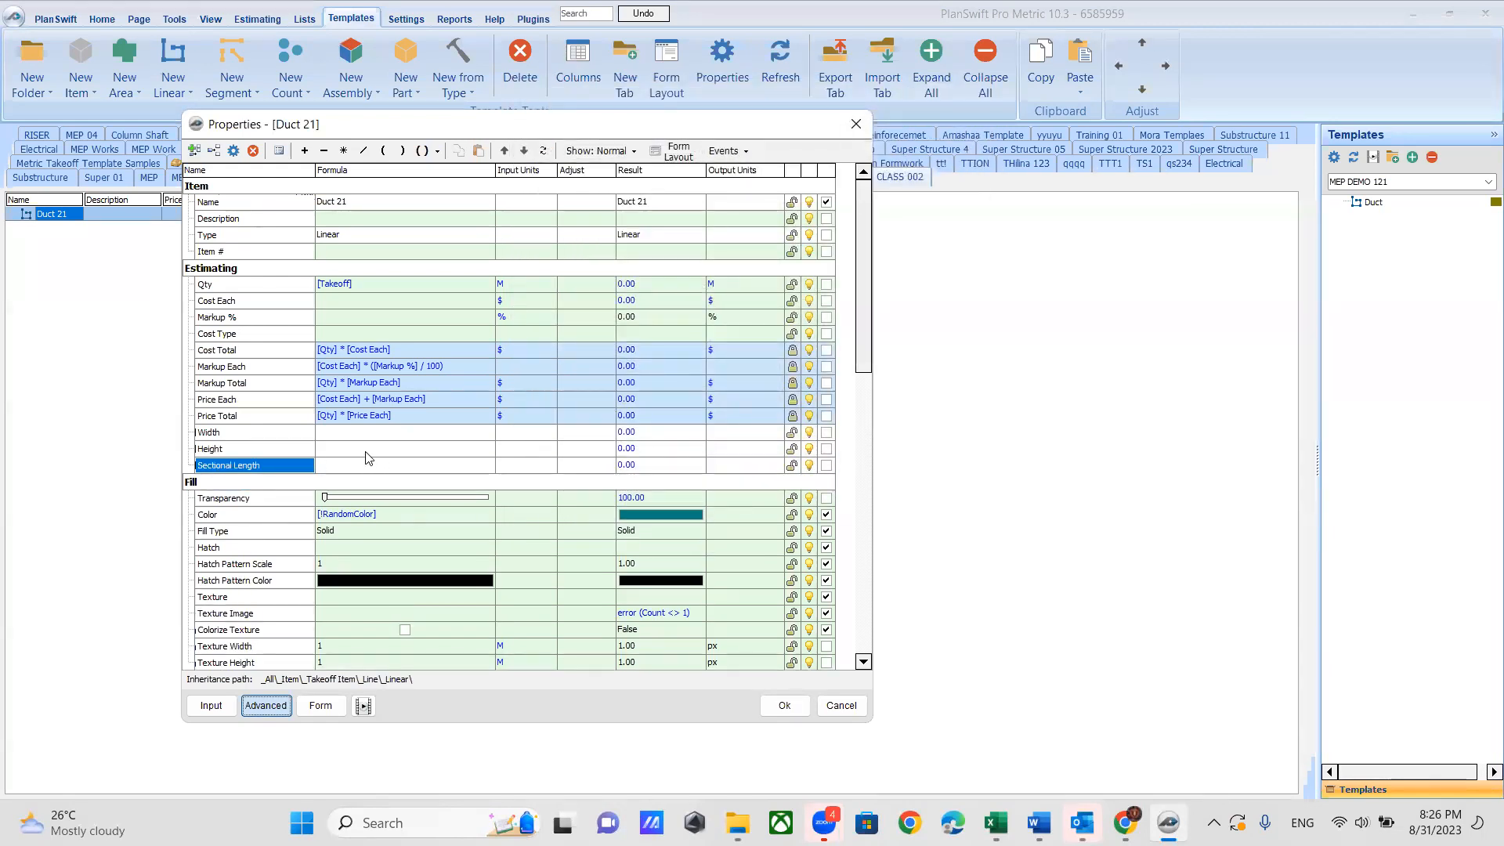
Step: Move Sectional Length above Width and Height, and set its formula to 2*([Width]+[Height])
{"action": "left_click", "coordinate": [329, 465]}
{"action": "left_click", "coordinate": [228, 435]}
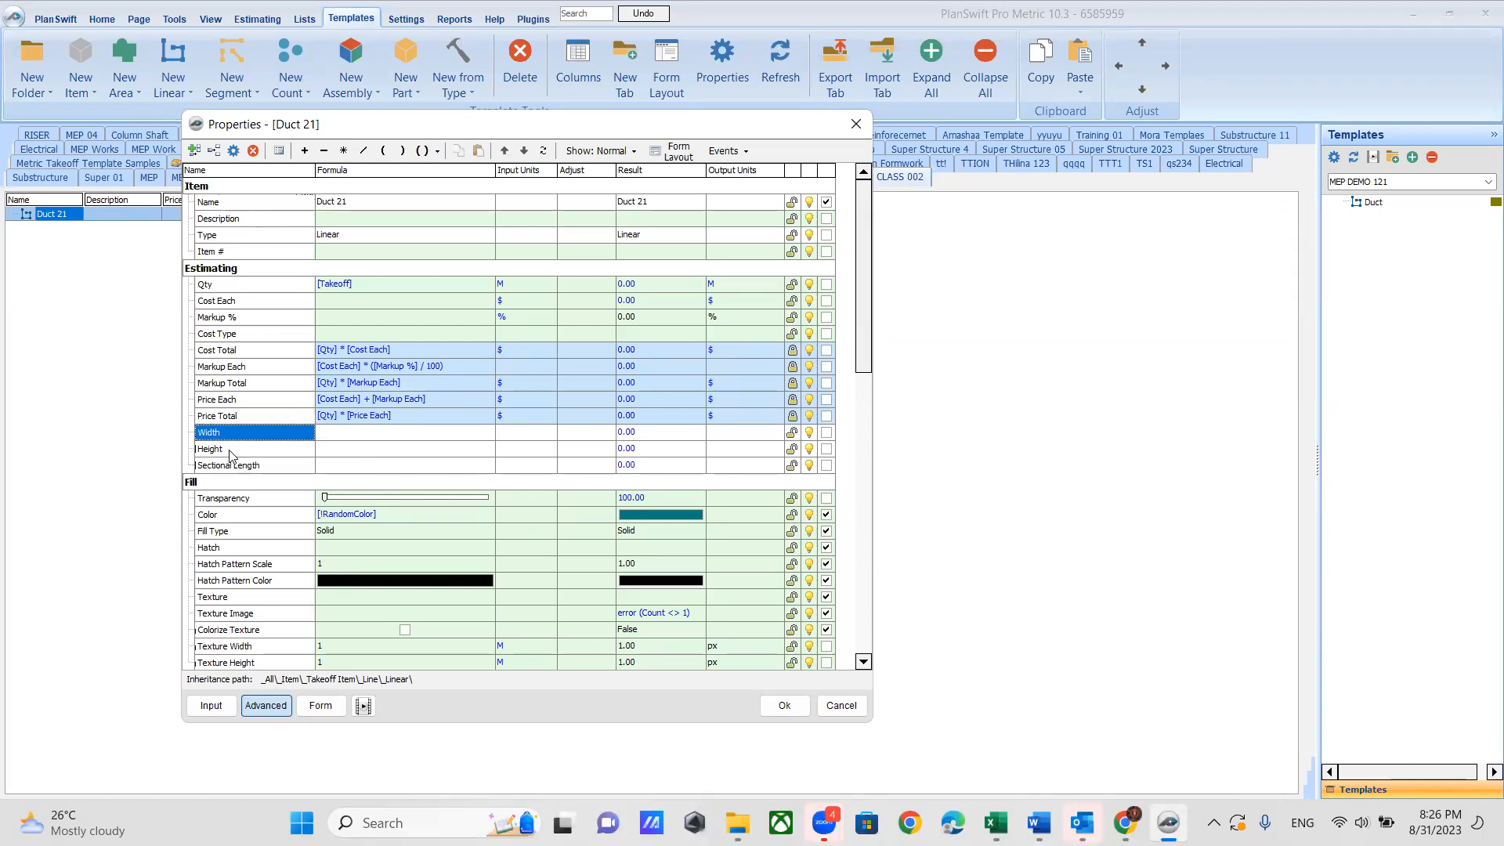
{"action": "left_click", "coordinate": [331, 466]}
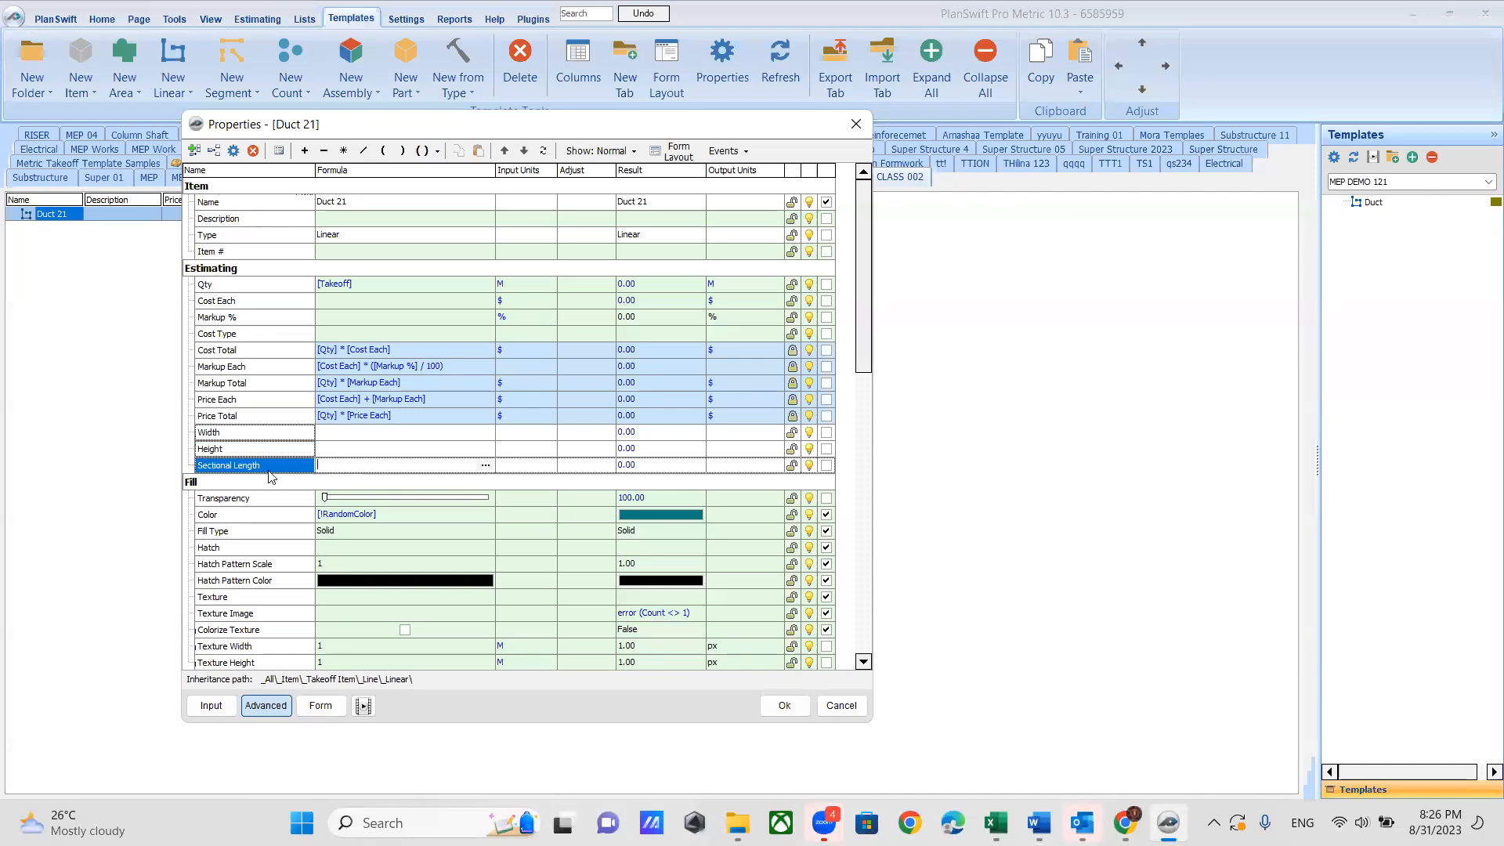
{"action": "left_click", "coordinate": [505, 150]}
{"action": "left_click", "coordinate": [504, 150]}
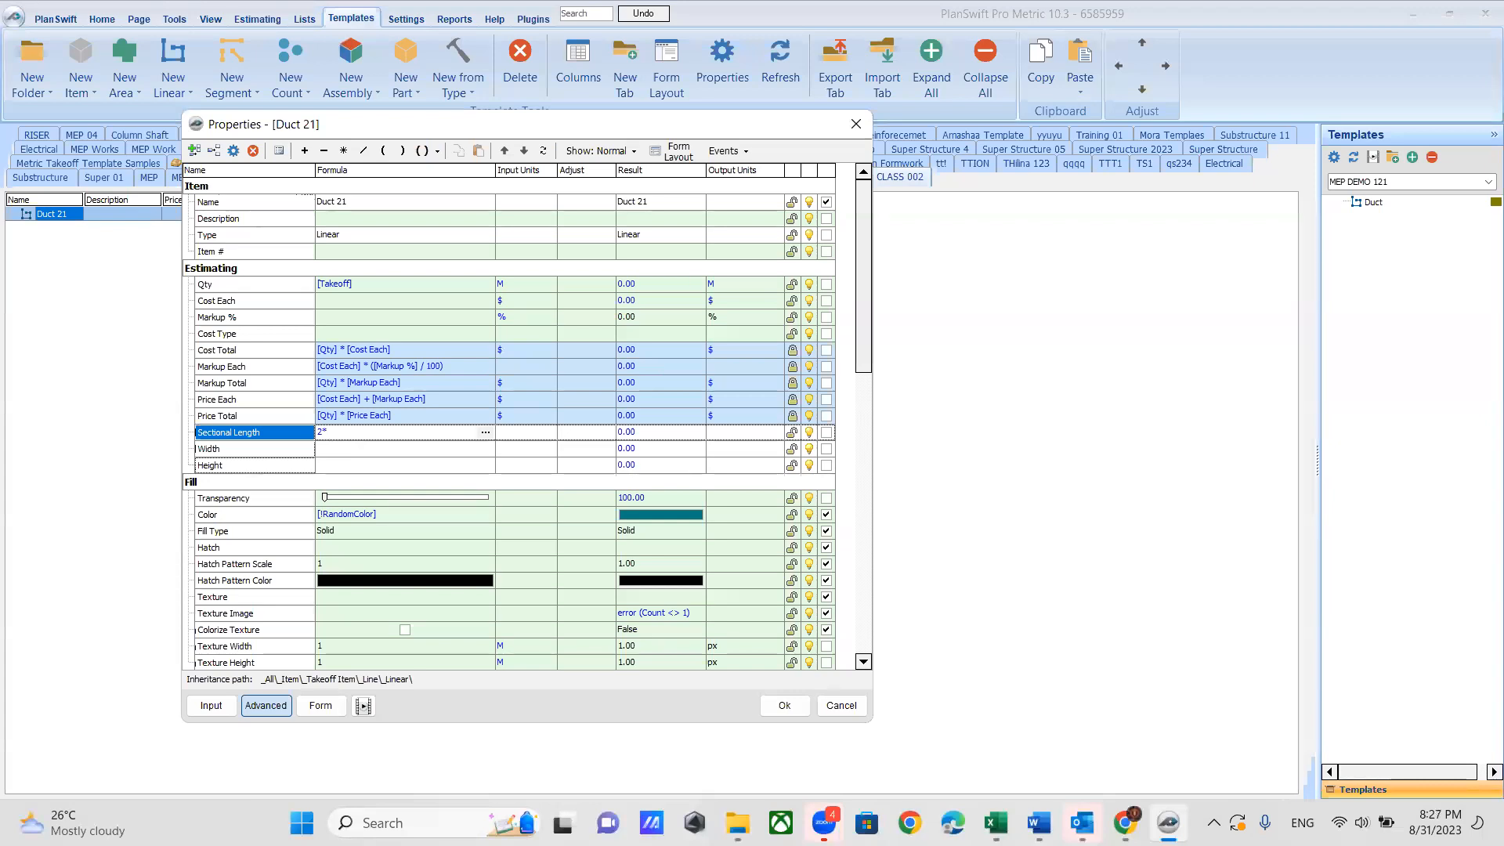
{"action": "left_click", "coordinate": [231, 453]}
{"action": "type", "text": ")"}
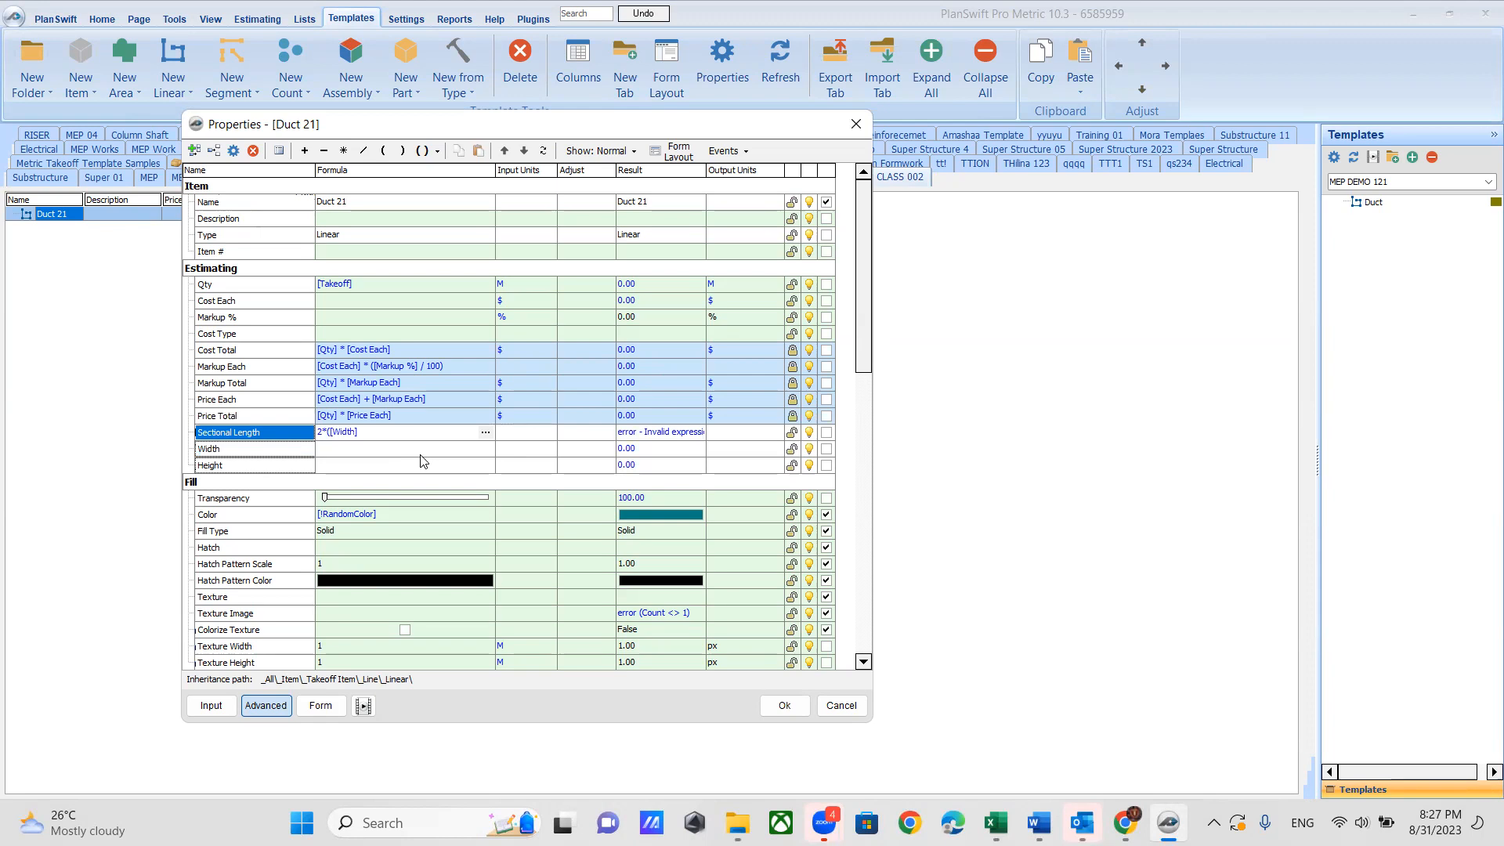
{"action": "left_click", "coordinate": [227, 465]}
Step: Switch to Chrome to examine the rectangular air duct section image, and return to the Duct 21 properties in PlanSwift
{"action": "left_click", "coordinate": [1124, 822]}
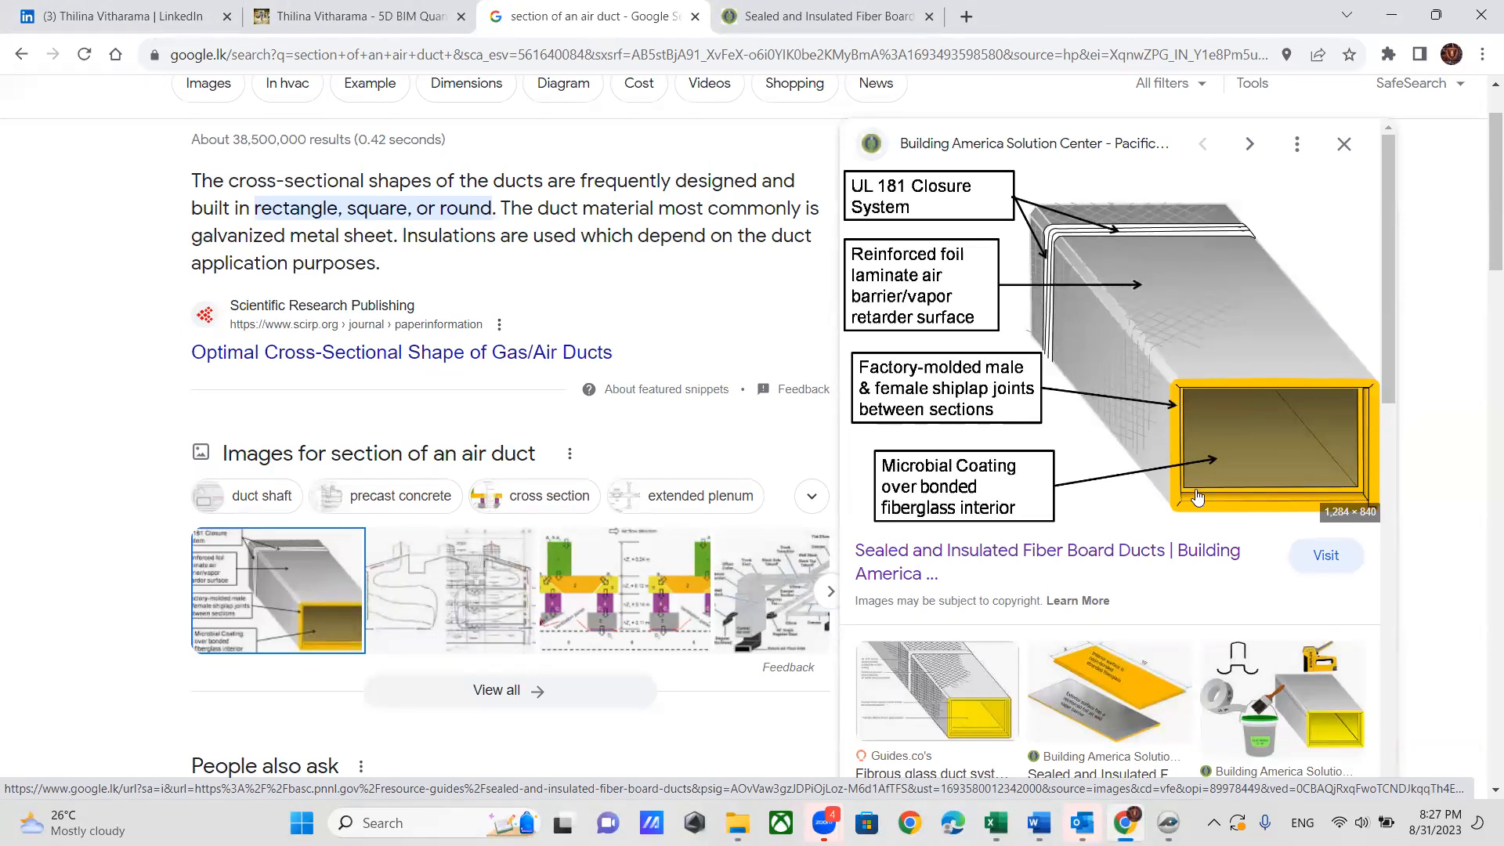
{"action": "left_click", "coordinate": [1393, 17]}
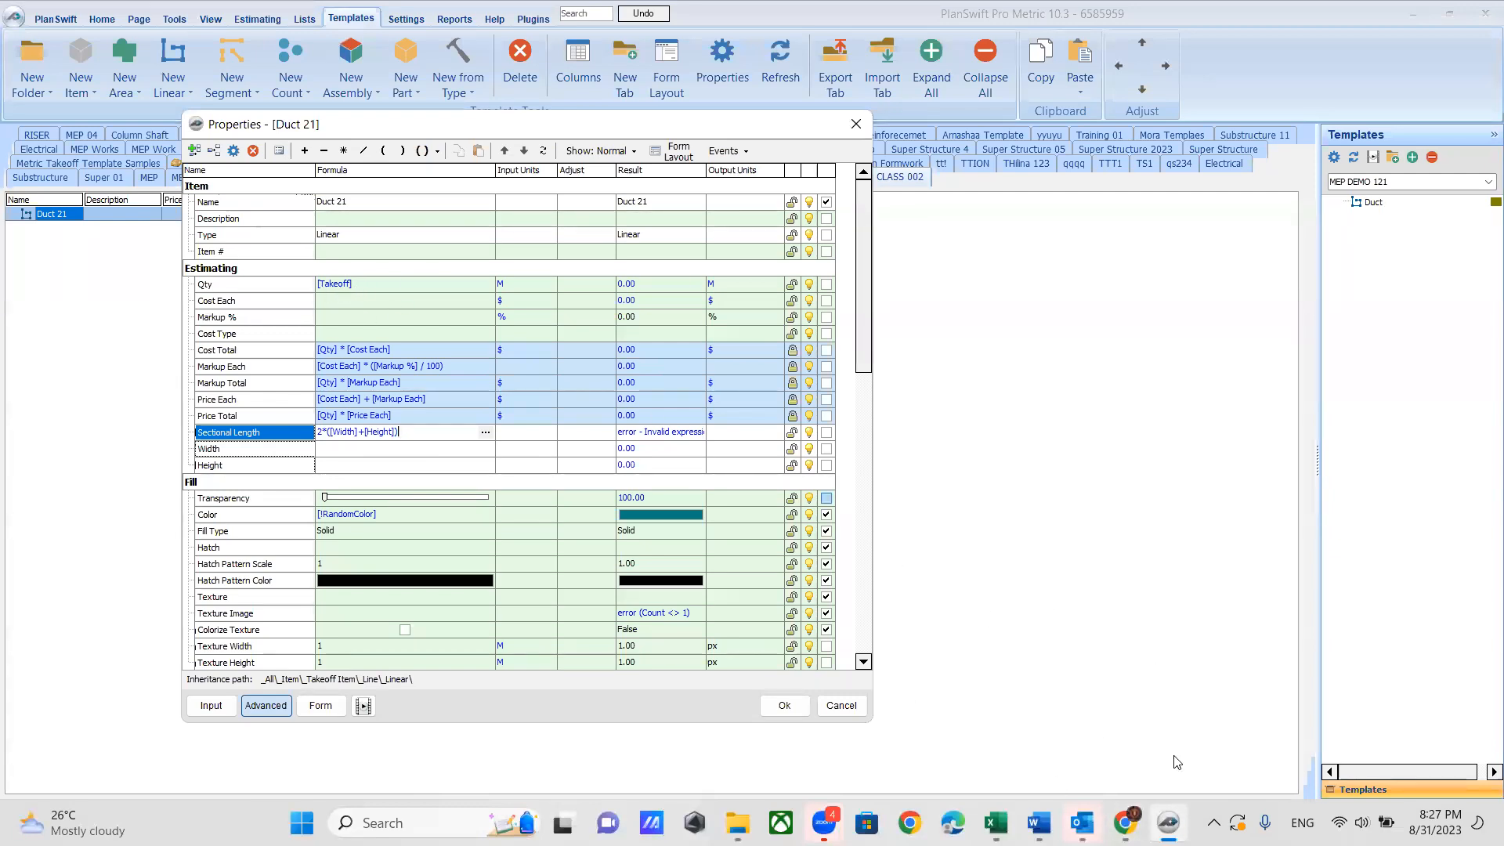
{"action": "mouse_move", "coordinate": [1175, 821]}
{"action": "mouse_move", "coordinate": [1125, 823]}
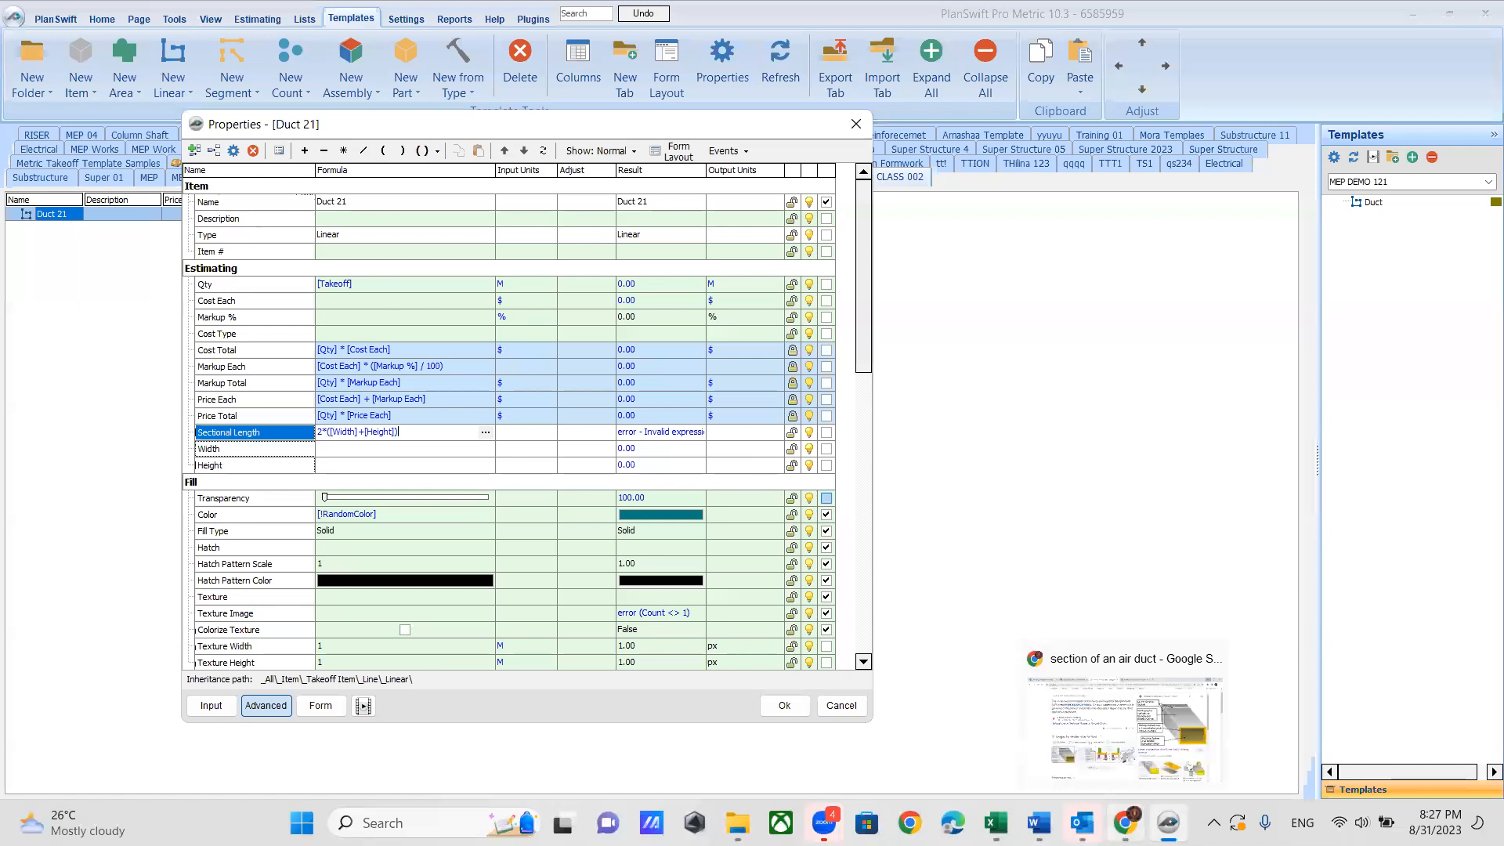
{"action": "left_click", "coordinate": [1125, 725]}
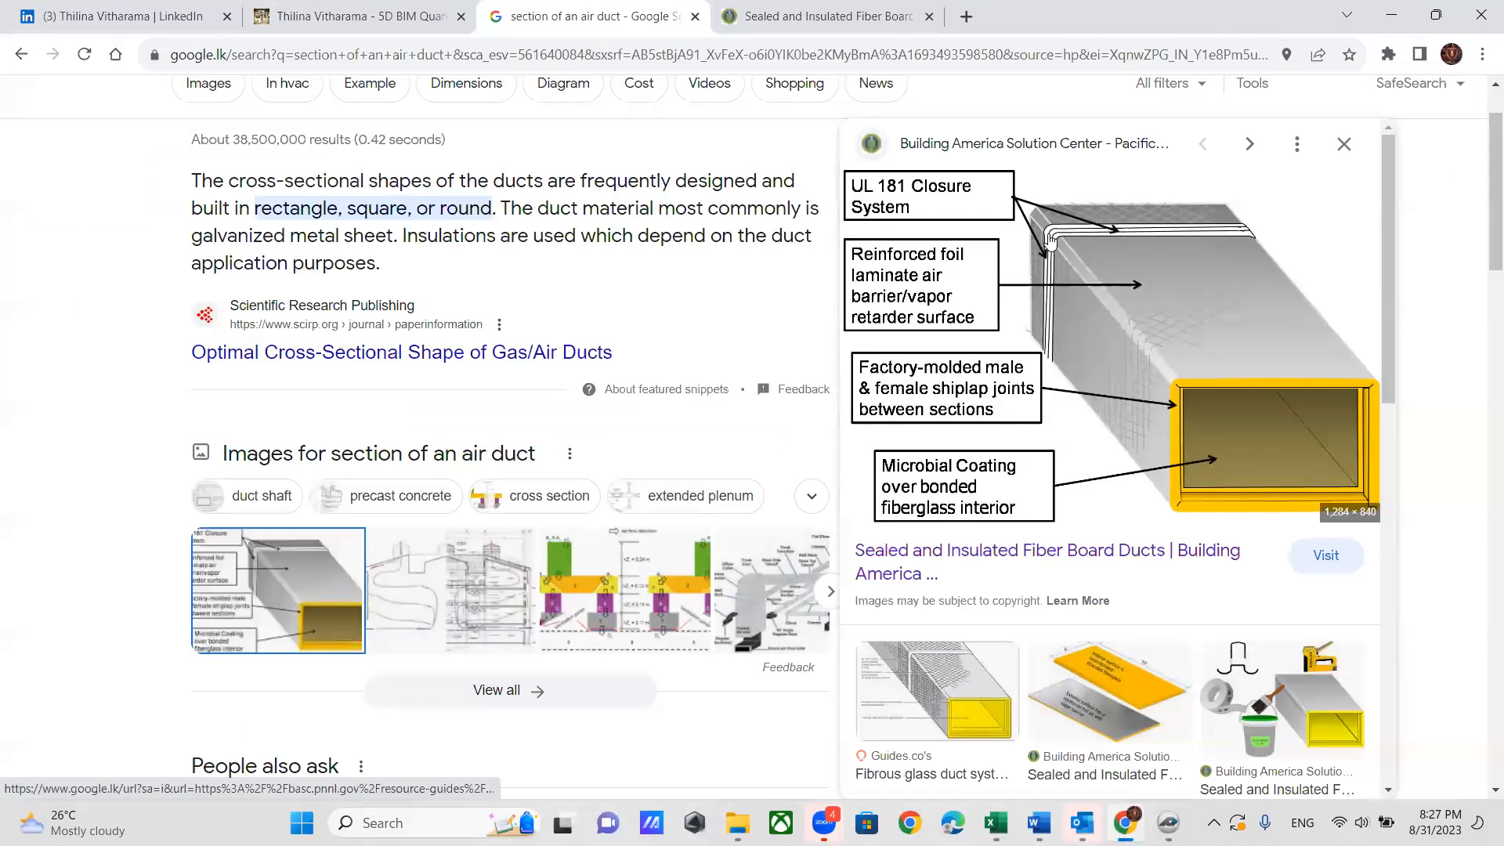
{"action": "left_click", "coordinate": [1392, 14]}
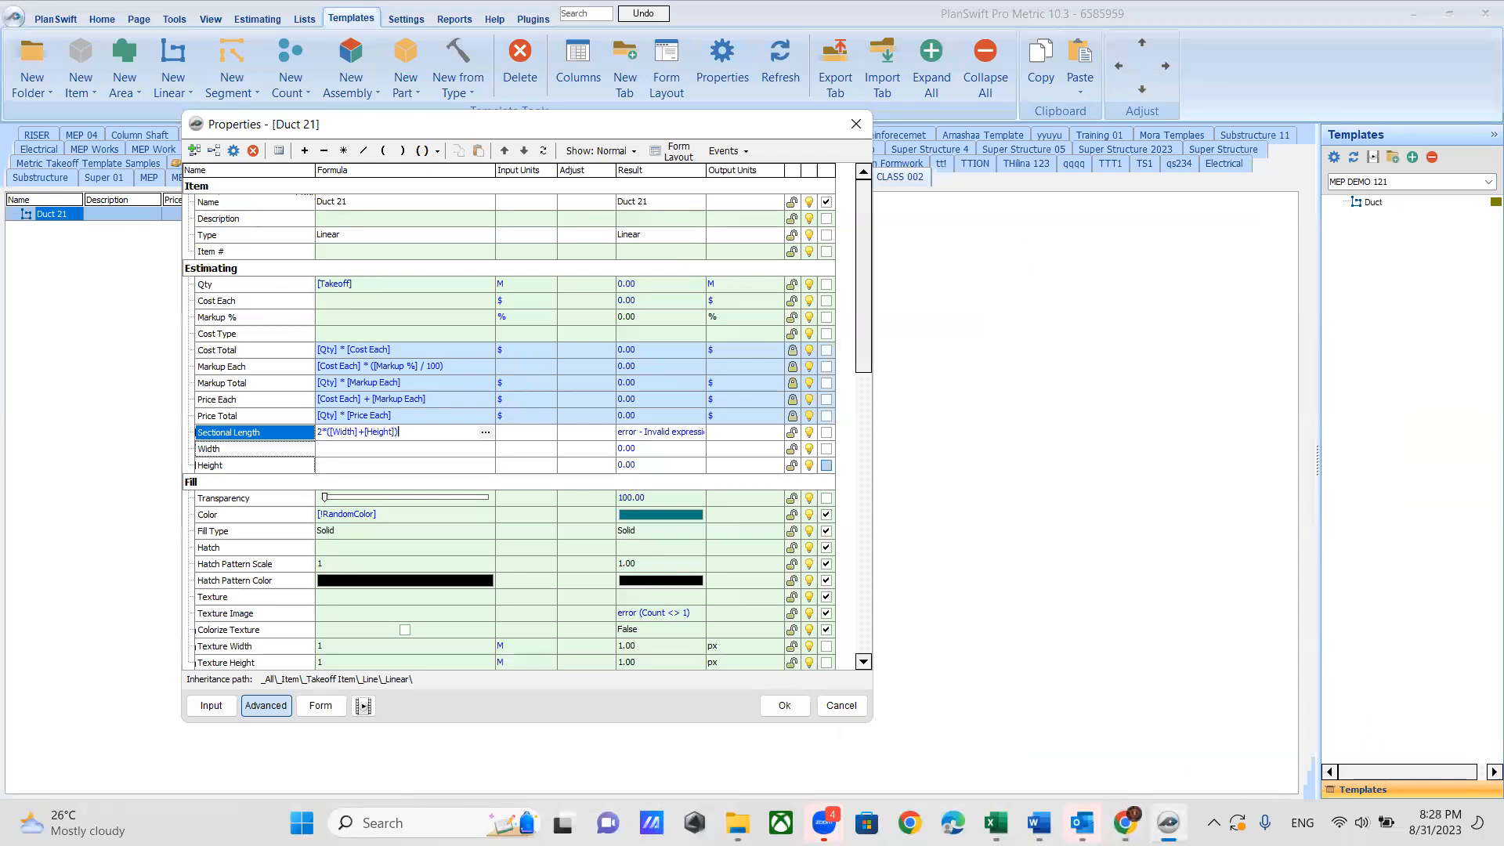
{"action": "left_click", "coordinate": [1131, 737]}
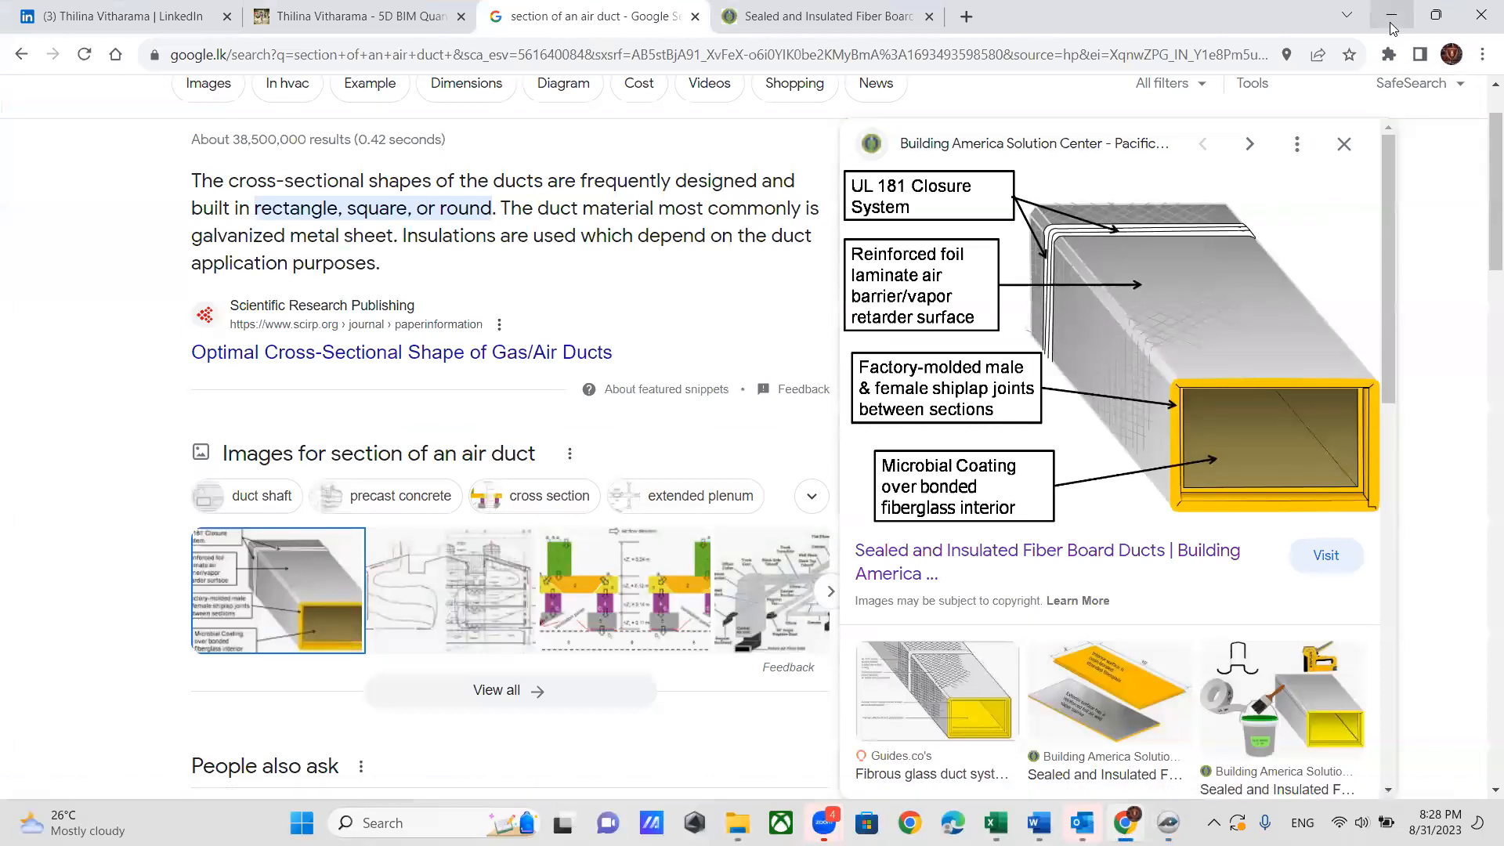
{"action": "left_click", "coordinate": [1392, 25]}
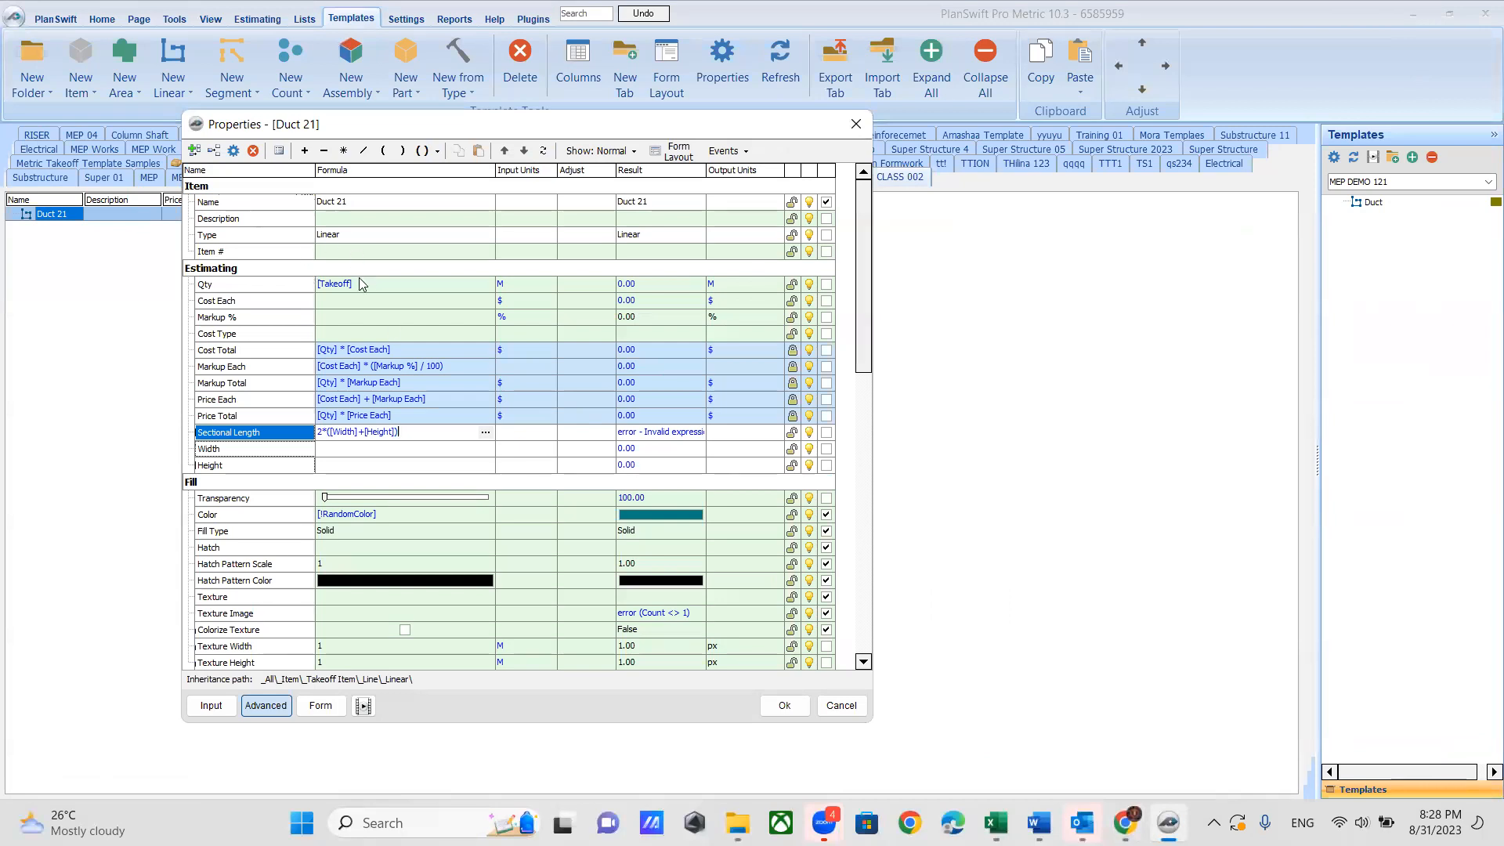
Step: Set the Qty formula to [Takeoff]*[Sectional Length] and its input units to SQ M
{"action": "left_click", "coordinate": [361, 289]}
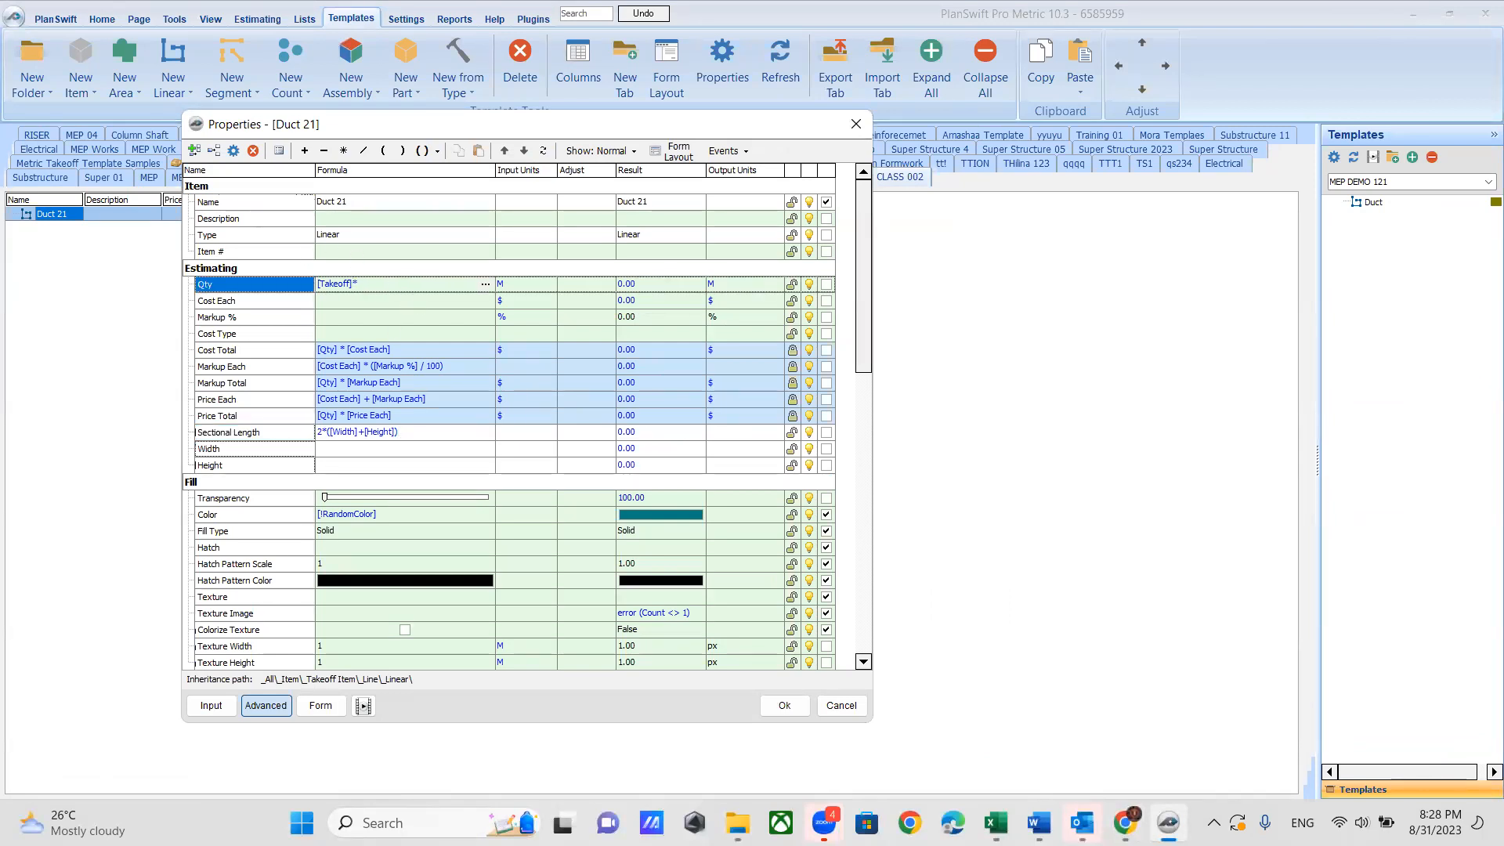
{"action": "left_click_drag", "start_coordinate": [233, 434], "coordinate": [381, 282]}
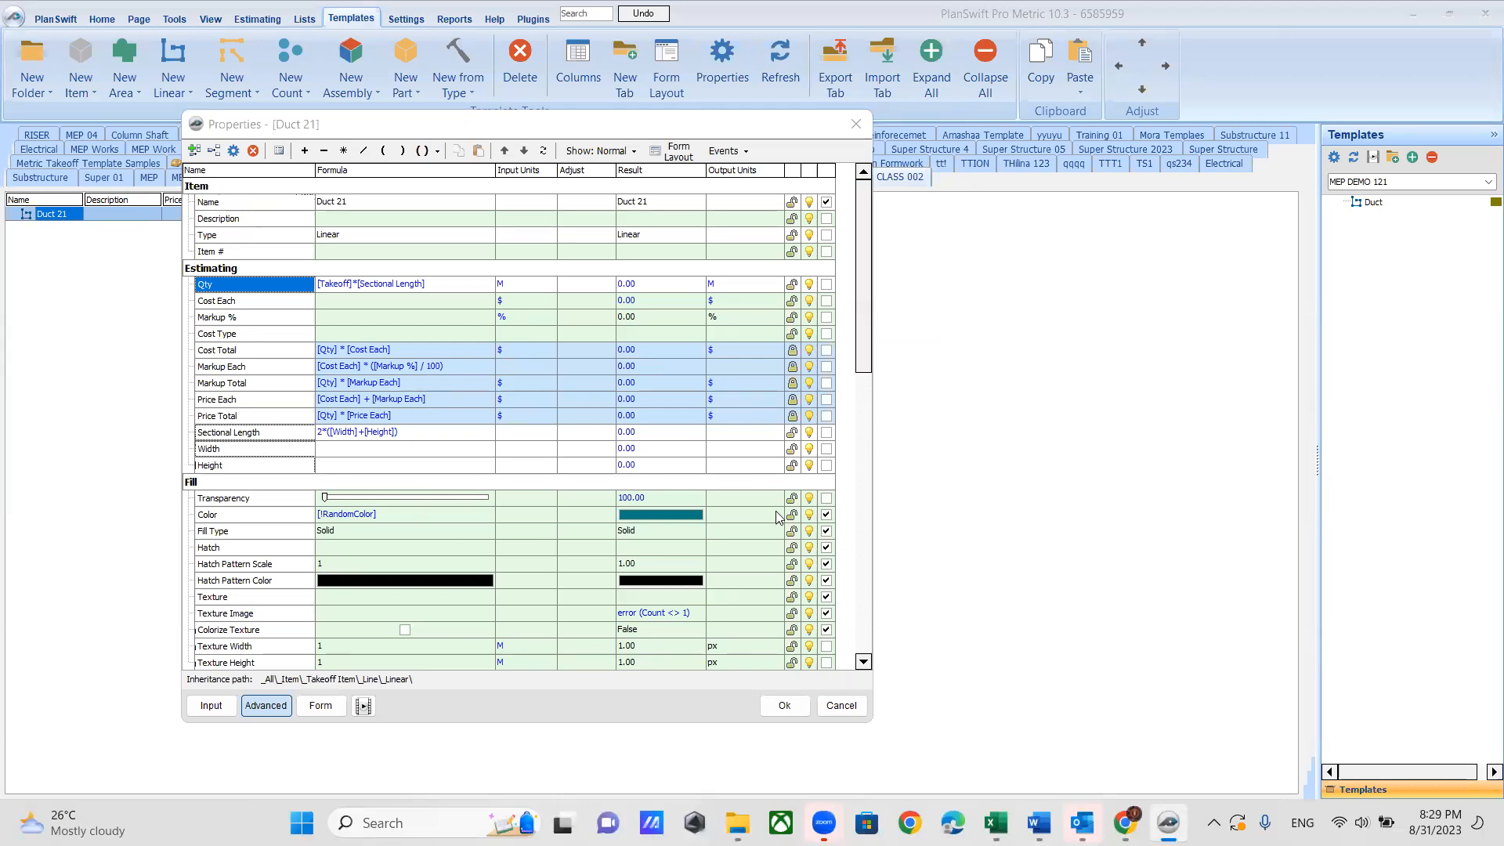
{"action": "left_click", "coordinate": [547, 283]}
{"action": "left_click", "coordinate": [548, 284]}
{"action": "scroll", "coordinate": [516, 350], "scroll_direction": "down", "scroll_amount": 3}
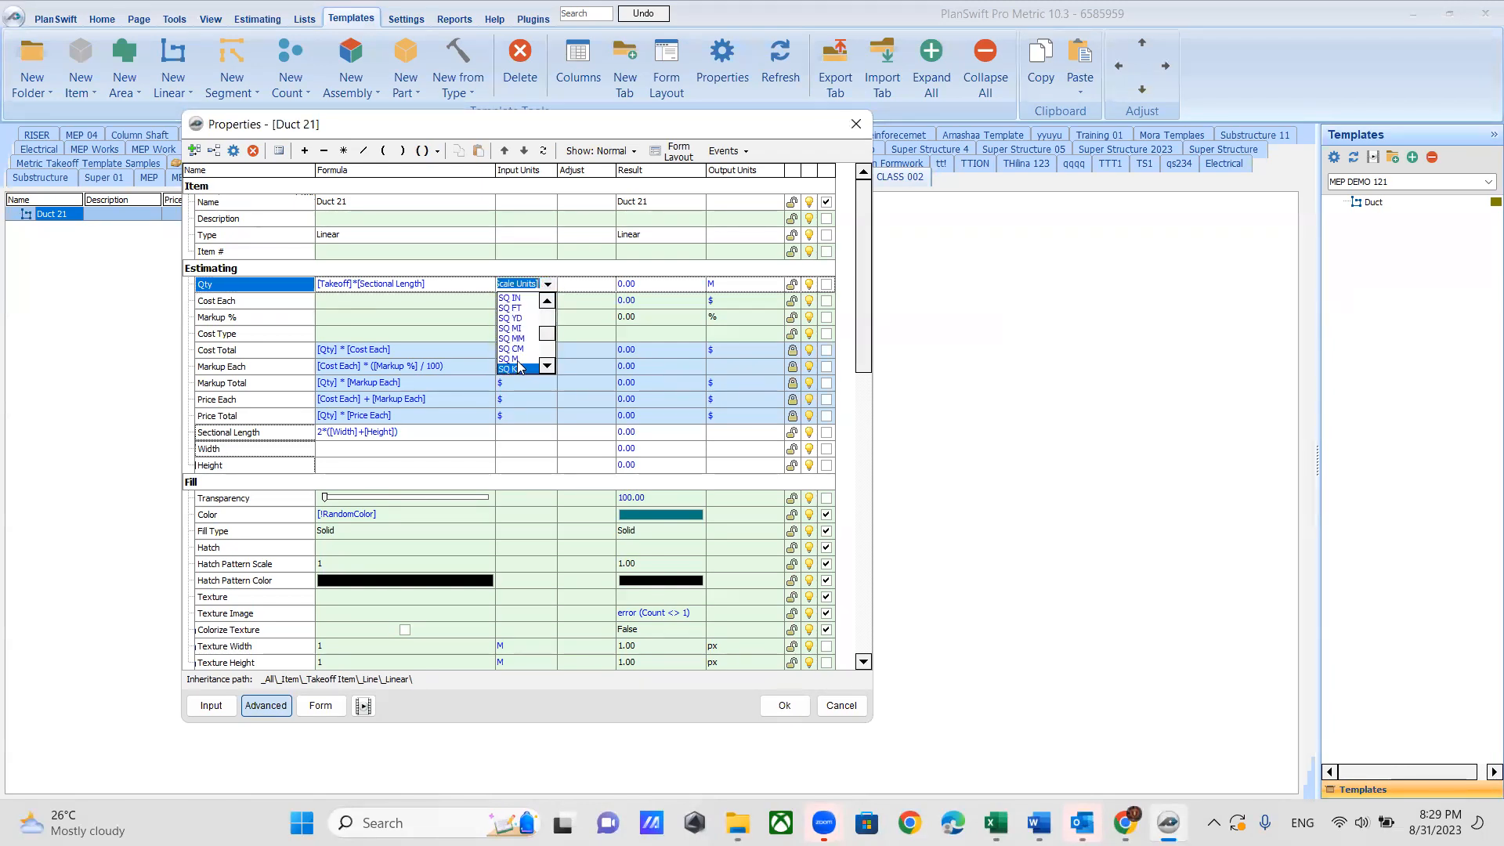
{"action": "left_click", "coordinate": [515, 359]}
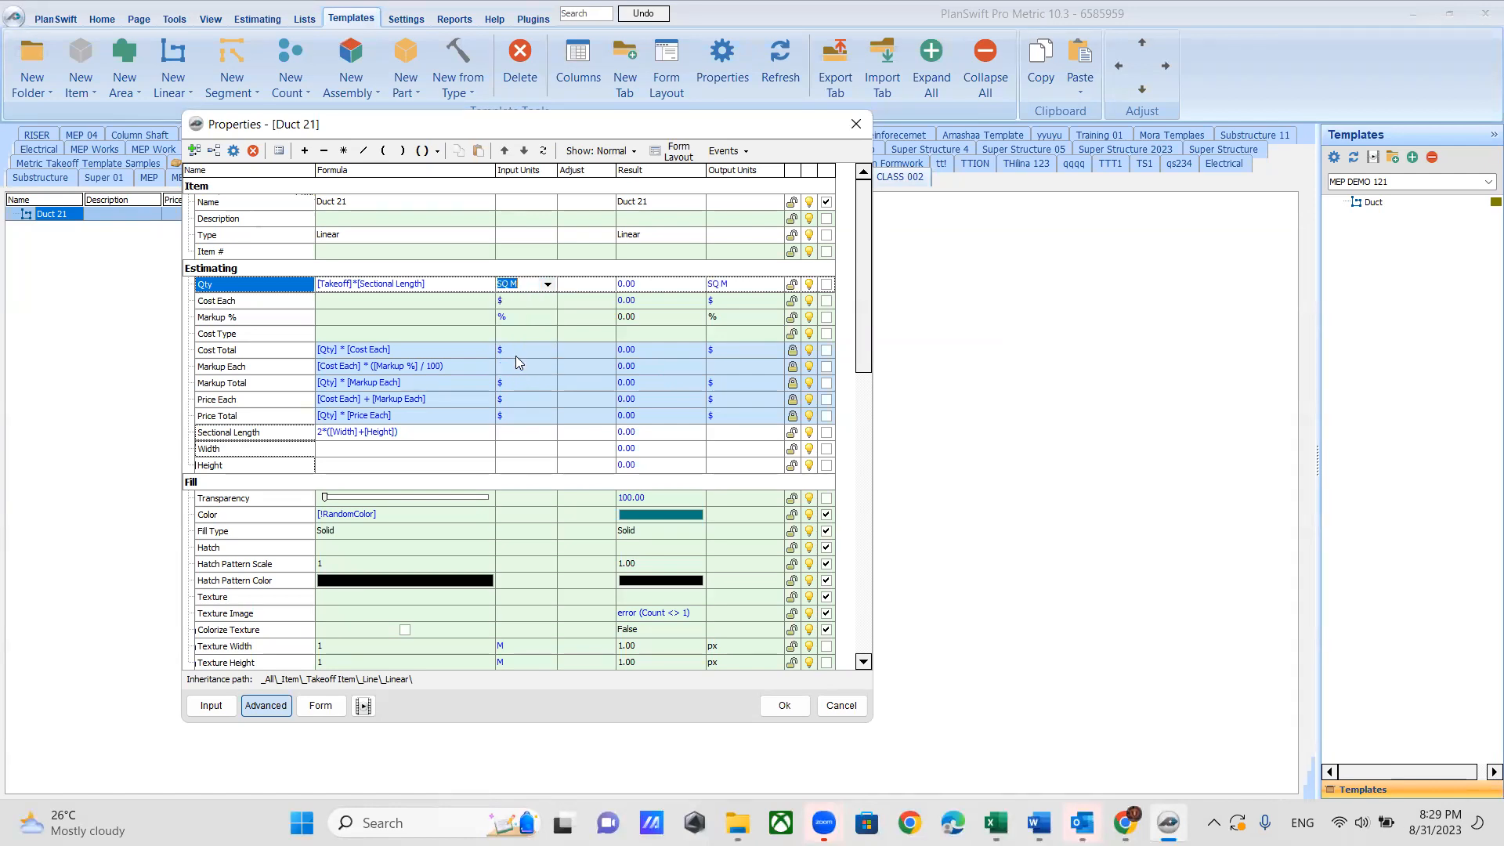
Step: Set the input units of Sectional Length, Width and Height to M
{"action": "left_click", "coordinate": [547, 433]}
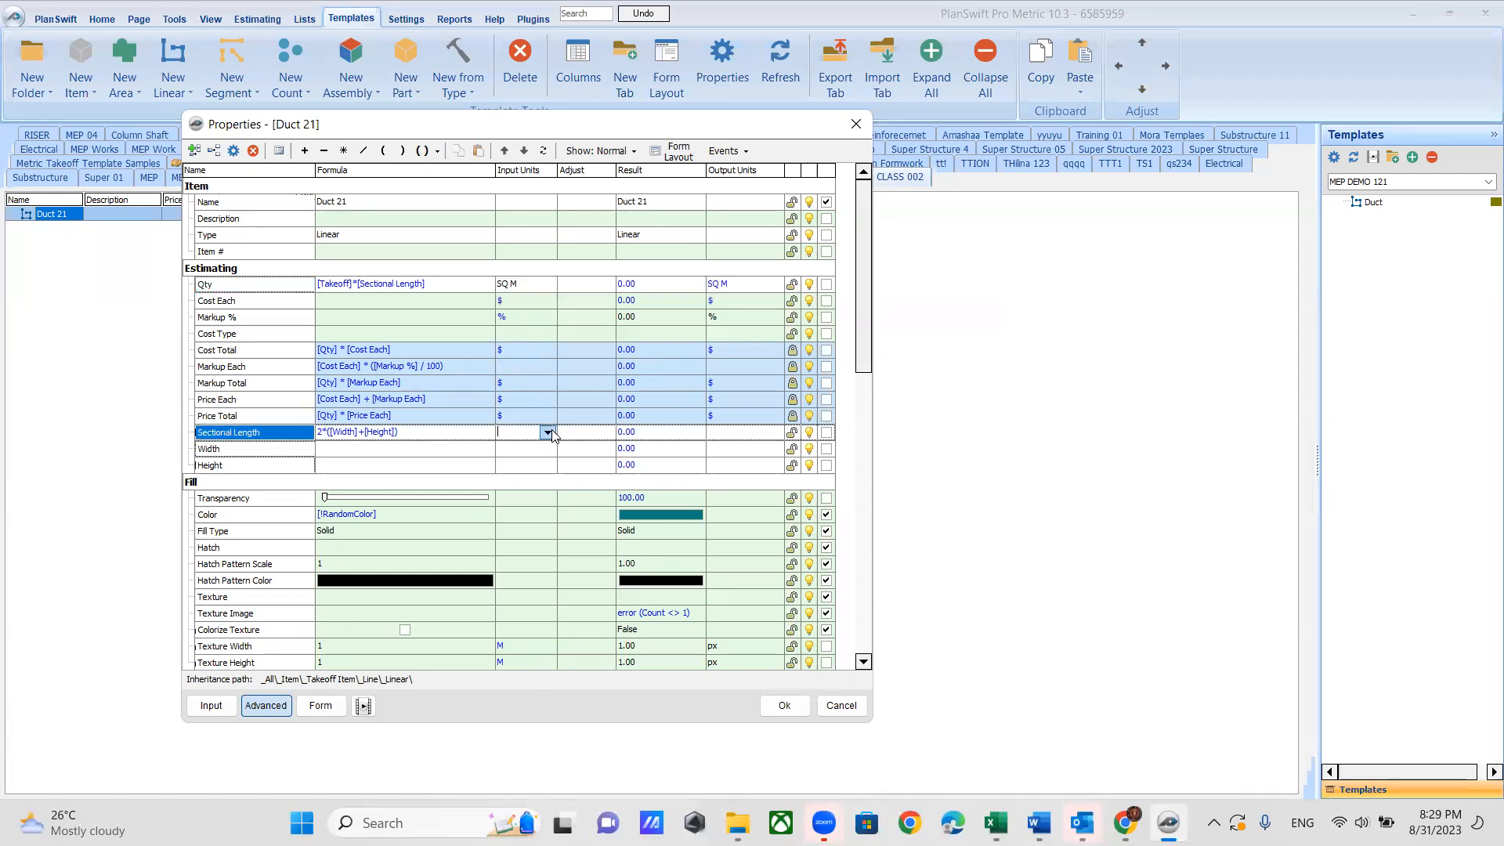
{"action": "left_click", "coordinate": [547, 432]}
{"action": "left_click", "coordinate": [514, 507]}
{"action": "left_click", "coordinate": [547, 449]}
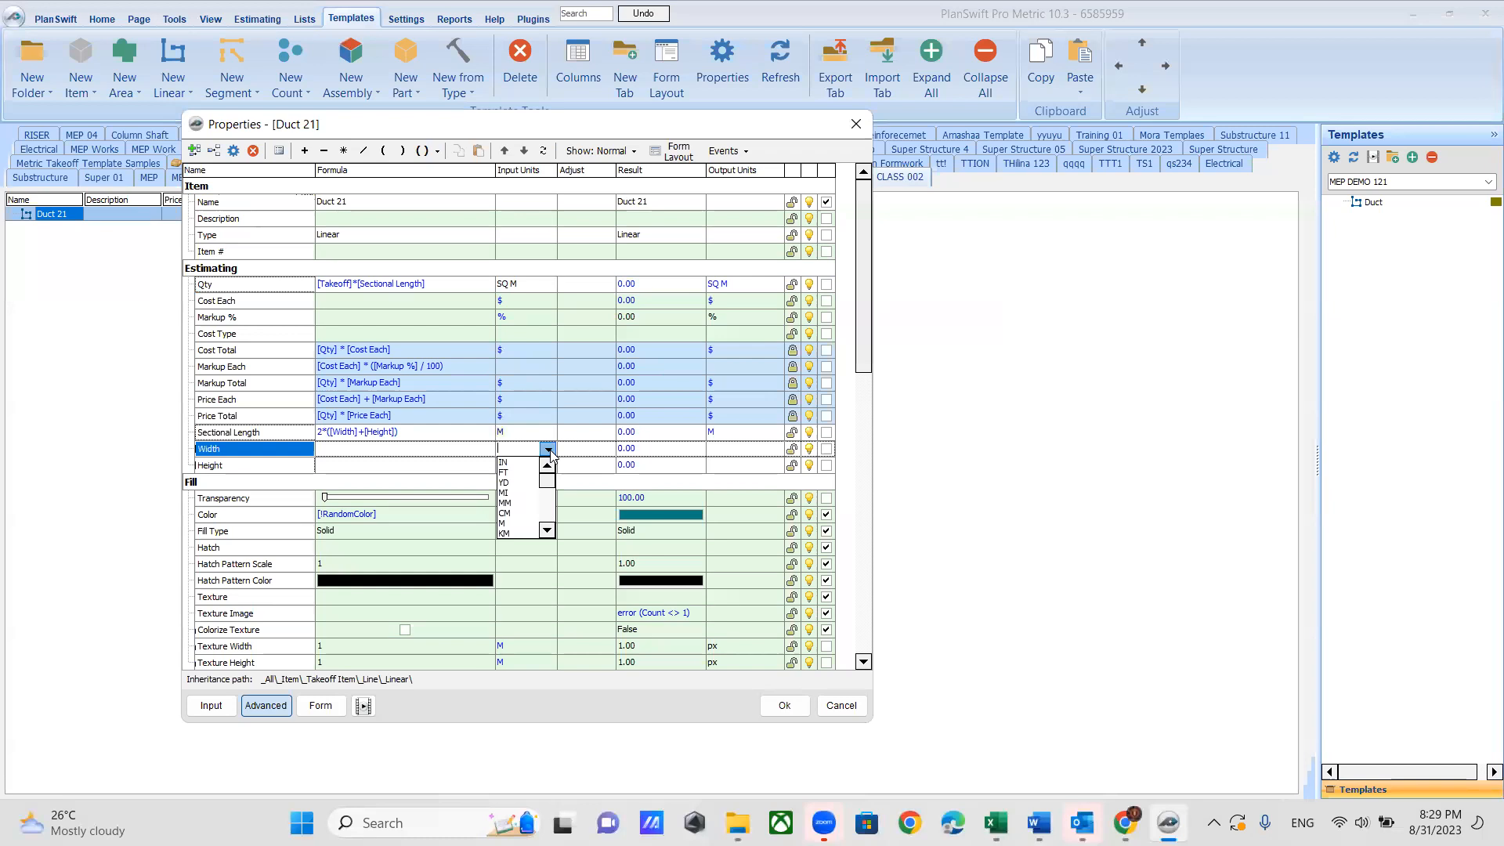
{"action": "left_click", "coordinate": [515, 524]}
{"action": "left_click", "coordinate": [547, 465]}
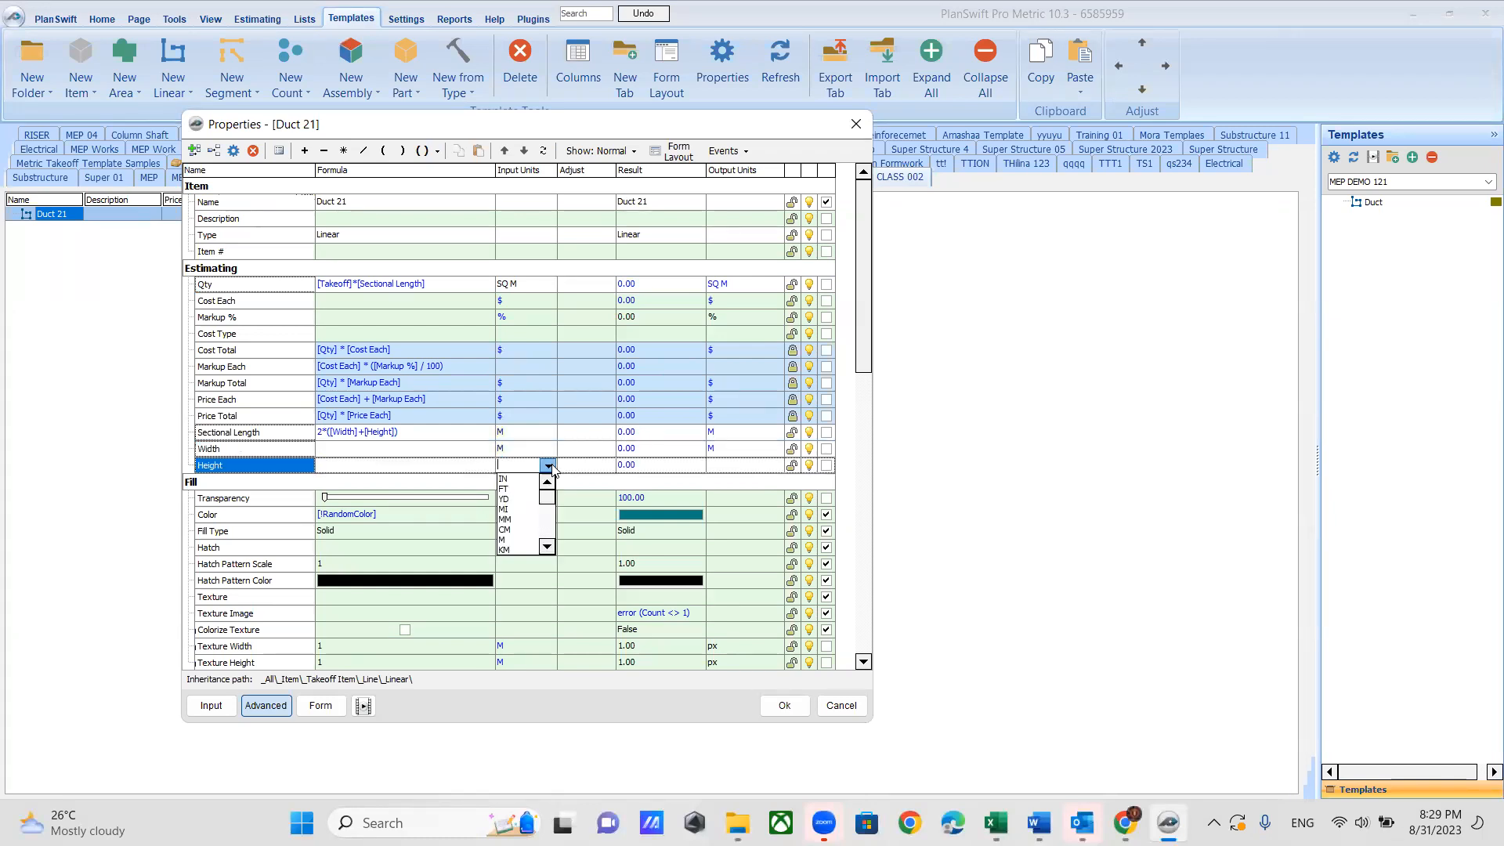
{"action": "left_click", "coordinate": [515, 541]}
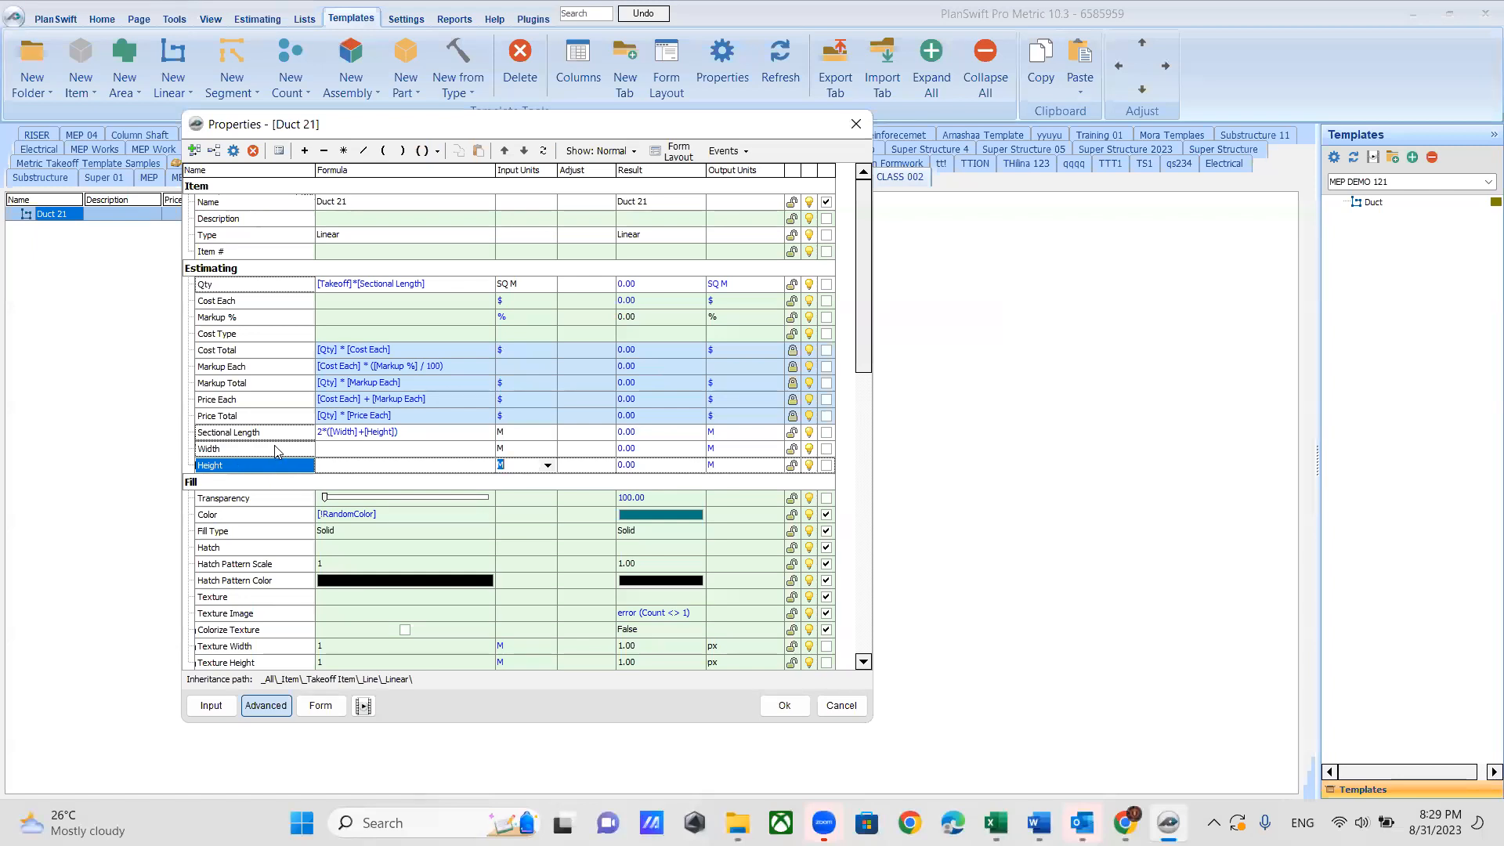
Step: Mark Width and Height as input properties and make the form layout show units for both
{"action": "left_click", "coordinate": [826, 450]}
{"action": "left_click", "coordinate": [826, 451]}
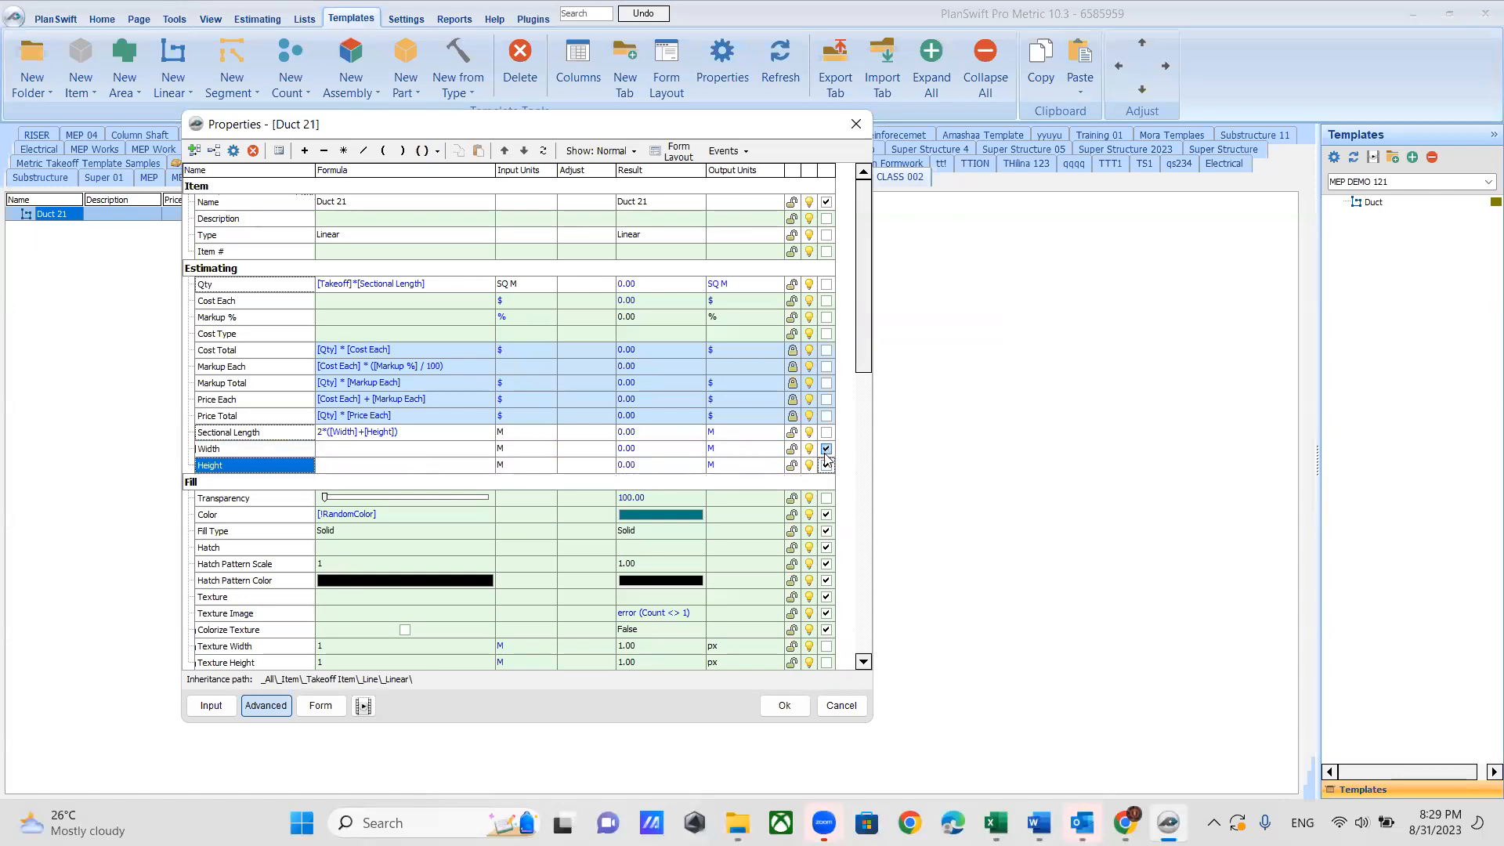
{"action": "left_click", "coordinate": [672, 157]}
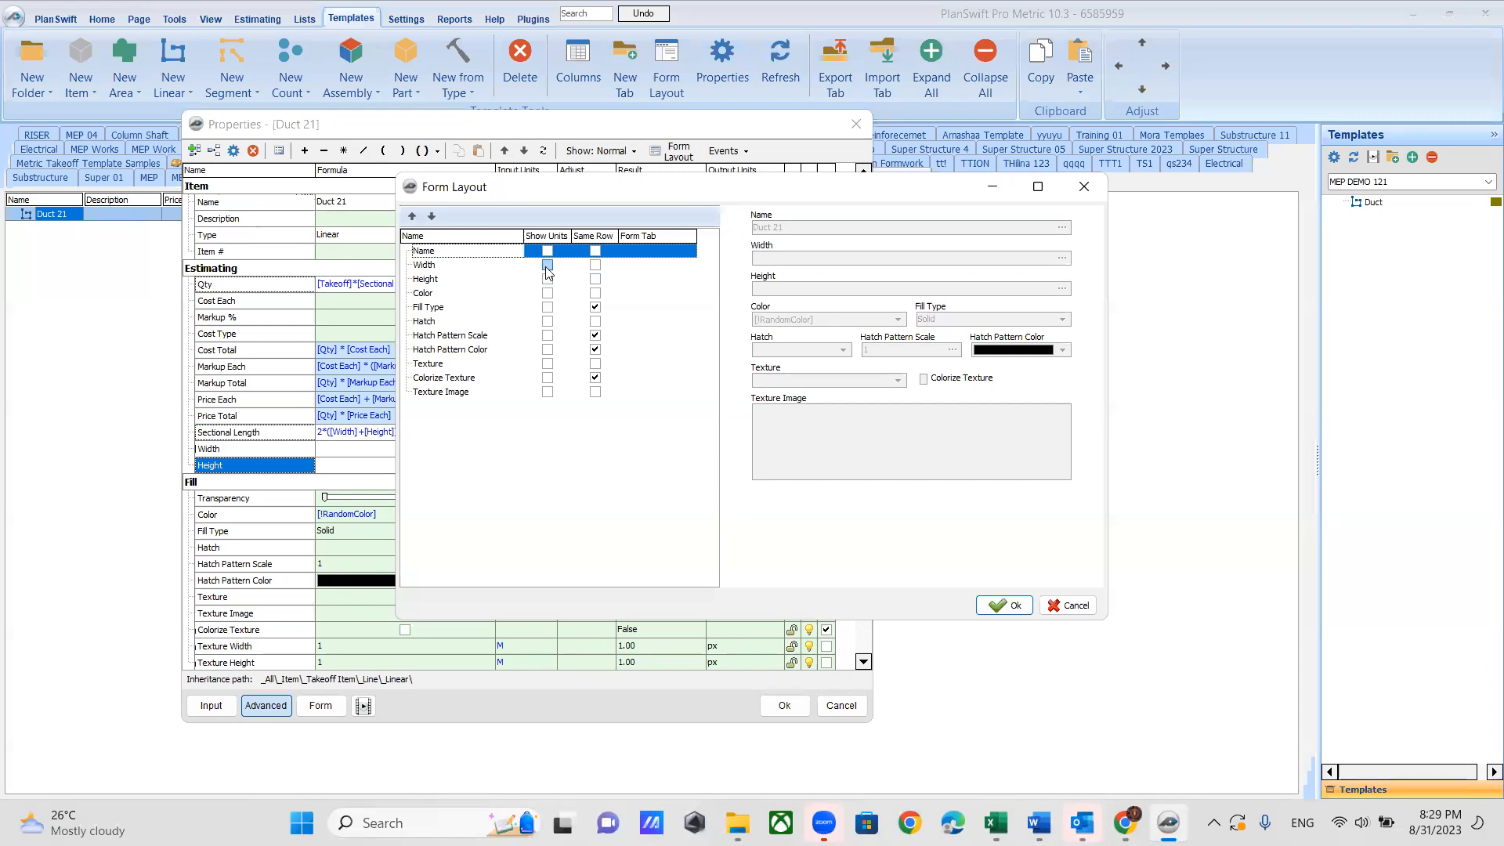
{"action": "left_click", "coordinate": [547, 266]}
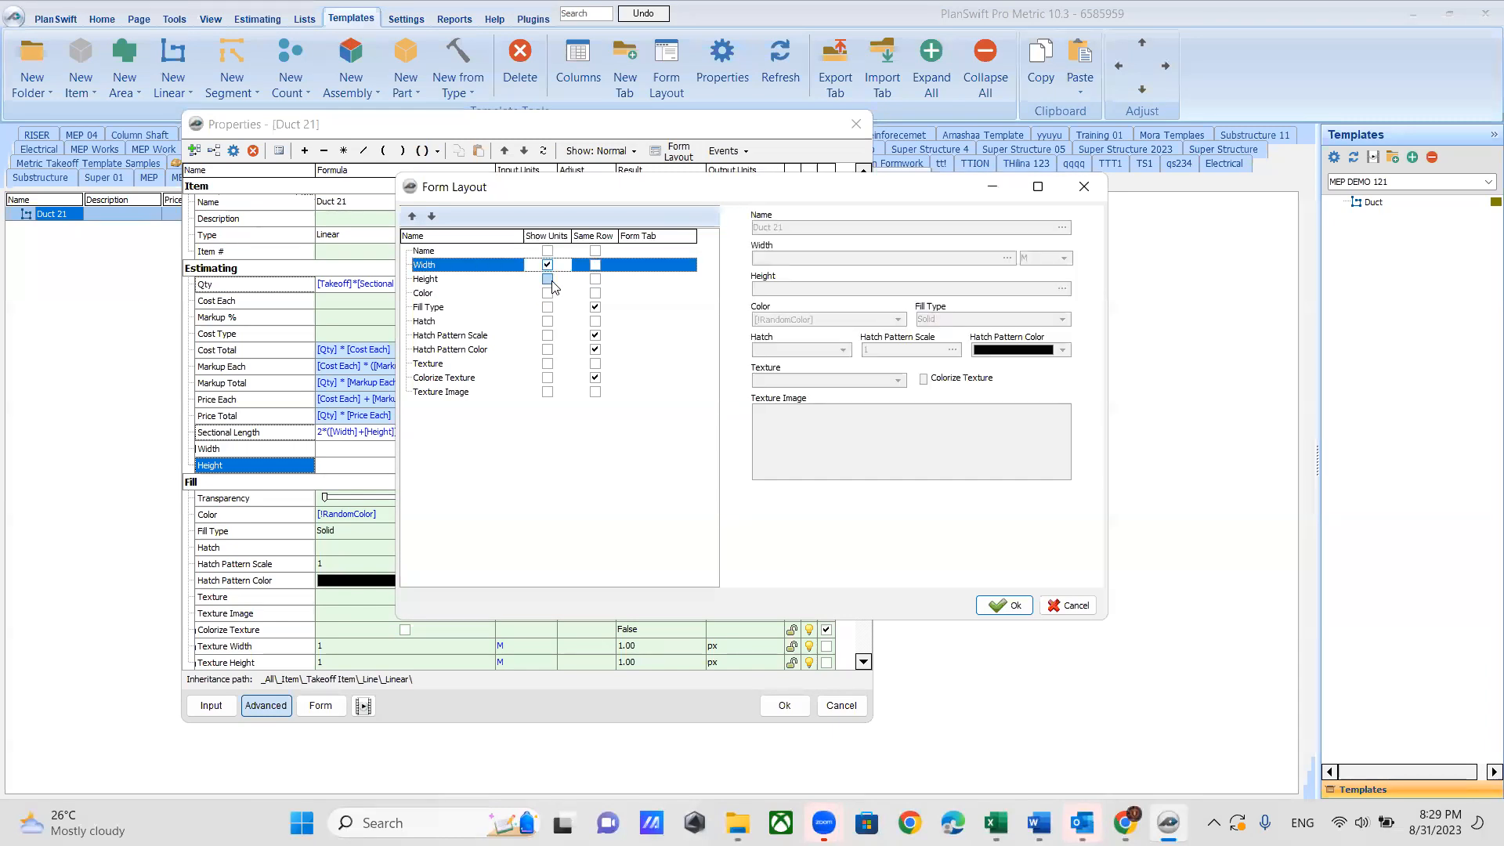
{"action": "left_click", "coordinate": [547, 279]}
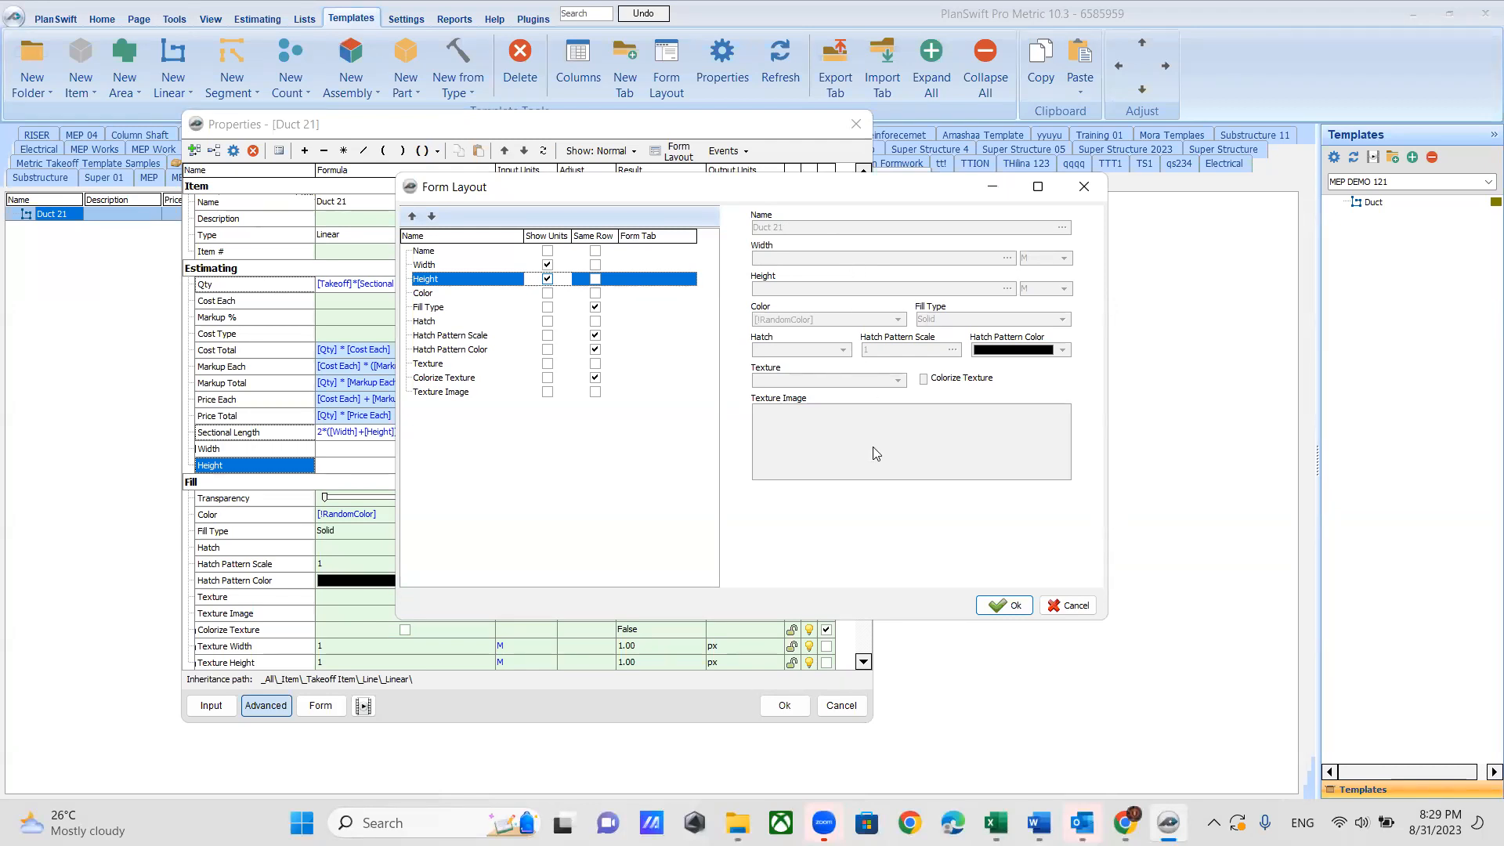
{"action": "left_click", "coordinate": [993, 608]}
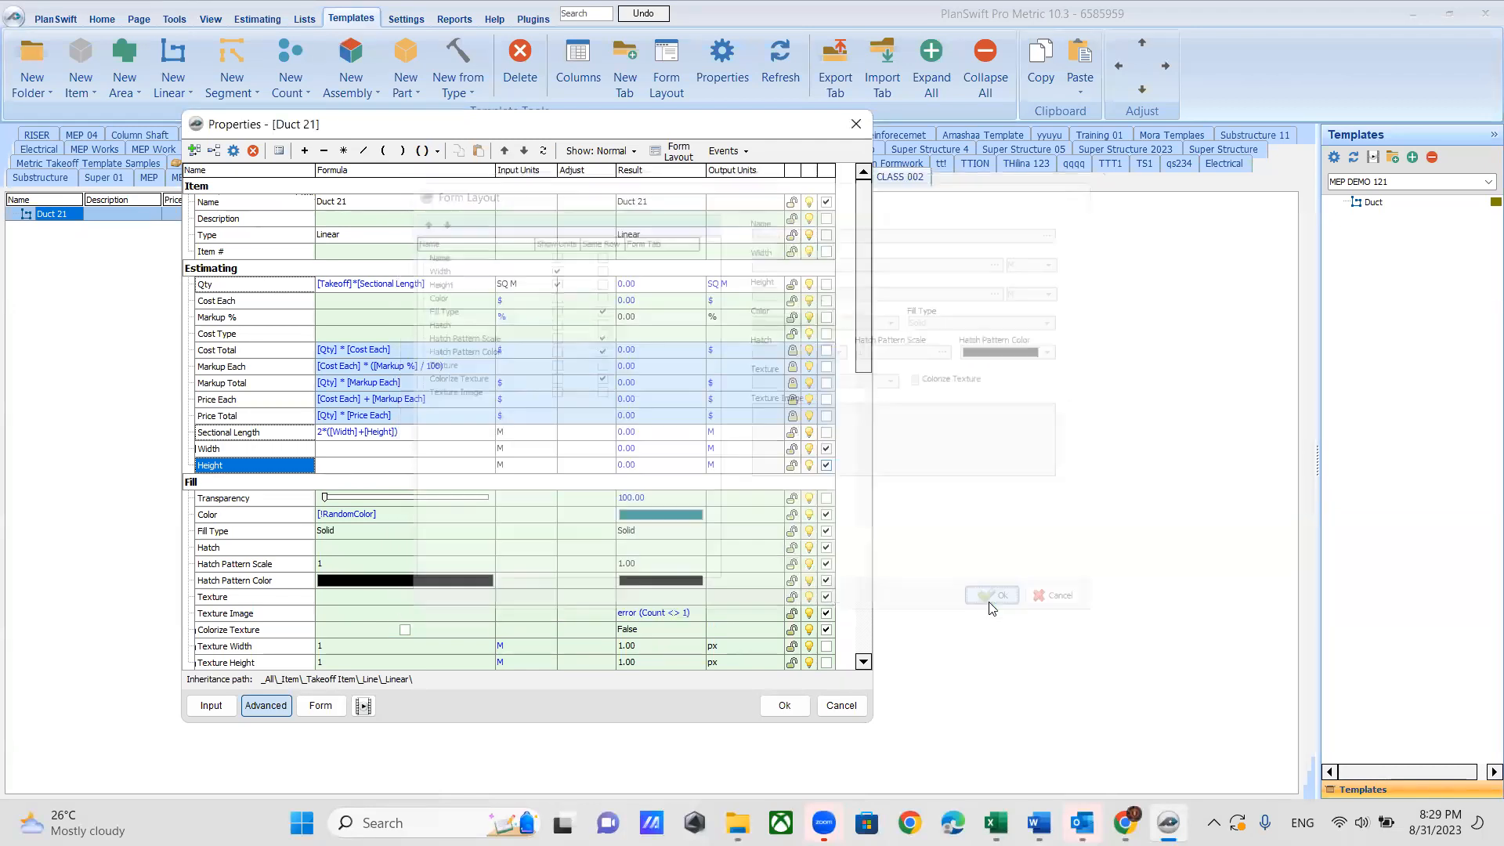
Step: Save the Duct 21 template's properties and return to the Duct Measuremnts drawing
{"action": "left_click", "coordinate": [782, 707]}
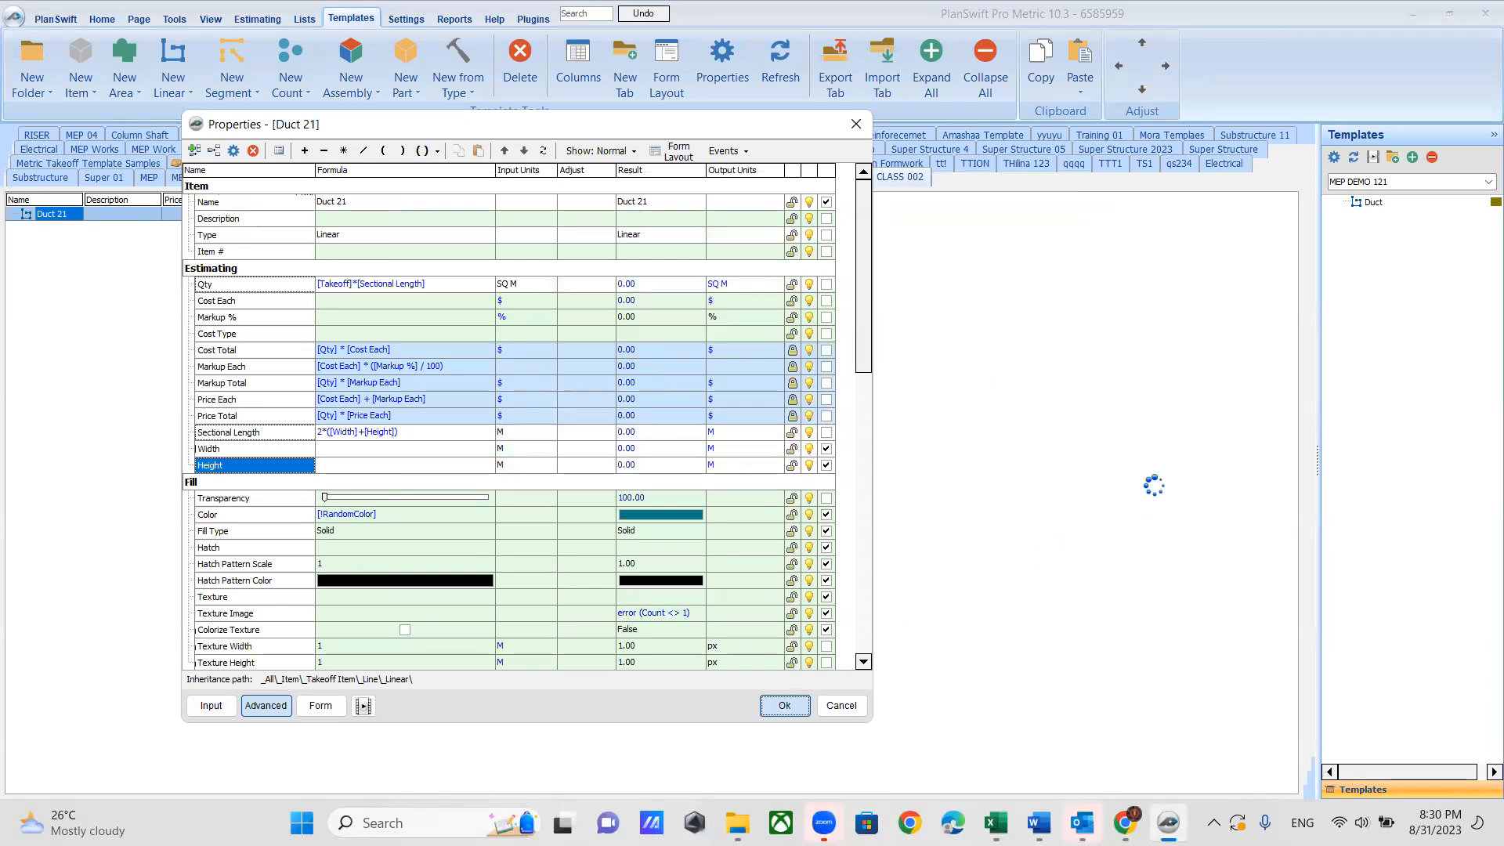
{"action": "left_click", "coordinate": [109, 21]}
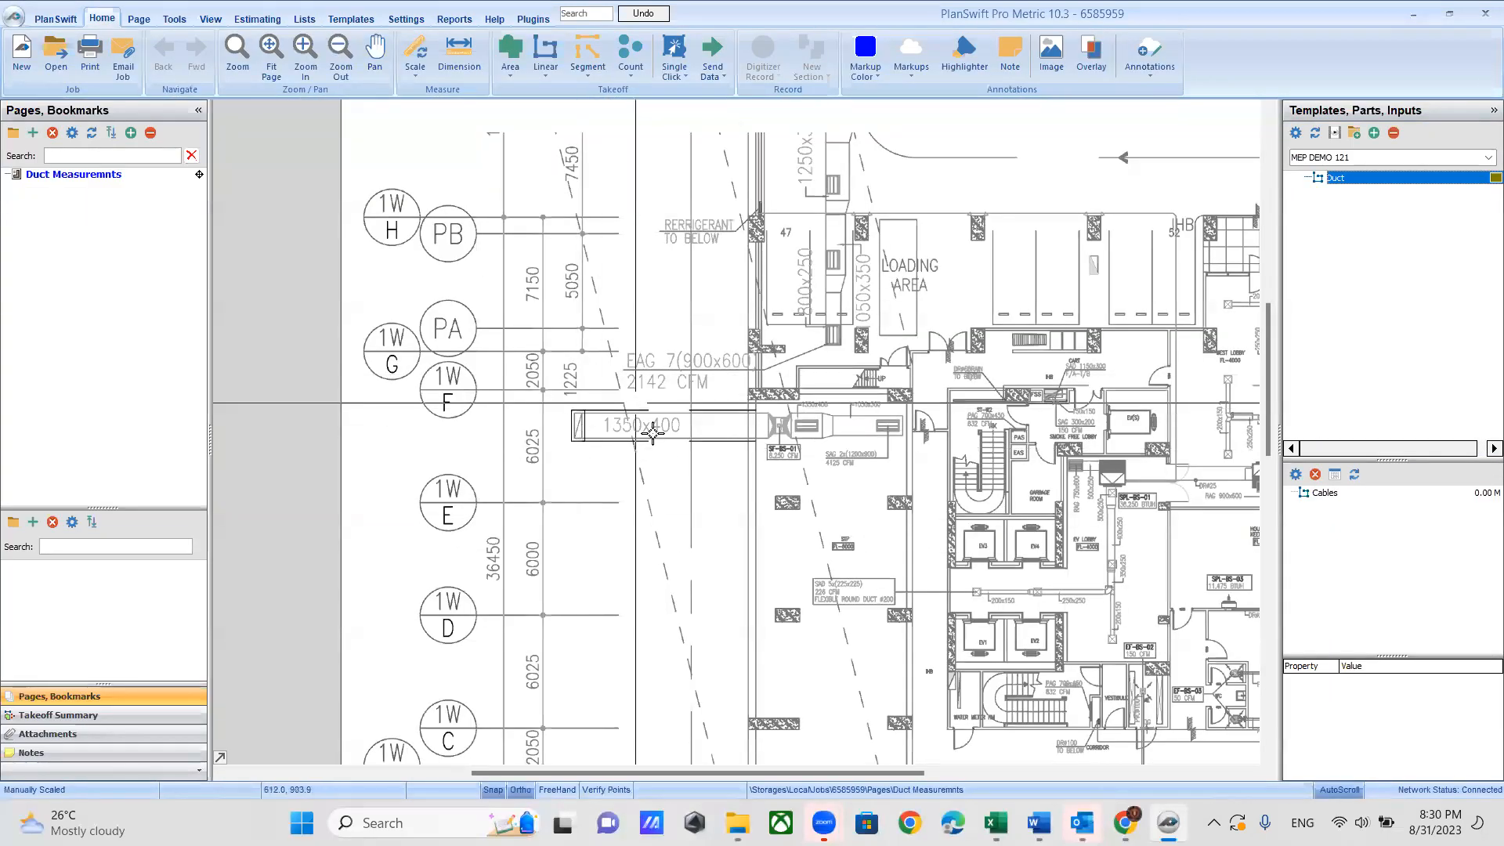
{"action": "scroll", "coordinate": [634, 408], "scroll_direction": "down", "scroll_amount": 3}
{"action": "scroll", "coordinate": [670, 521], "scroll_direction": "up", "scroll_amount": 3}
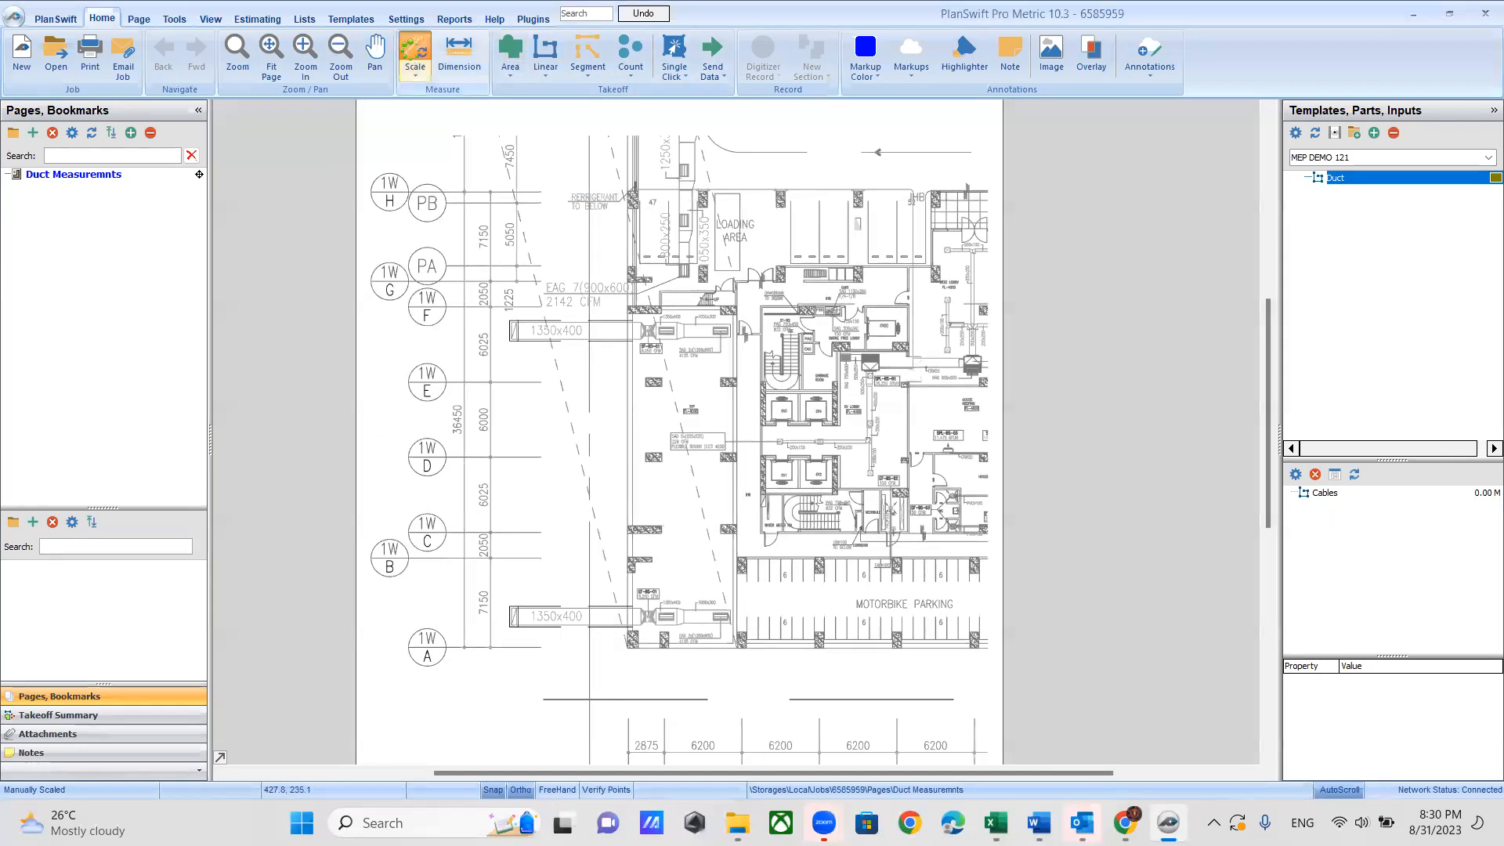
Step: Scale the drawing in metres along the vertical 6025 dimension between grid lines E and F, with an automatic dimension line
{"action": "left_click", "coordinate": [415, 53]}
{"action": "scroll", "coordinate": [486, 232], "scroll_direction": "up", "scroll_amount": 2}
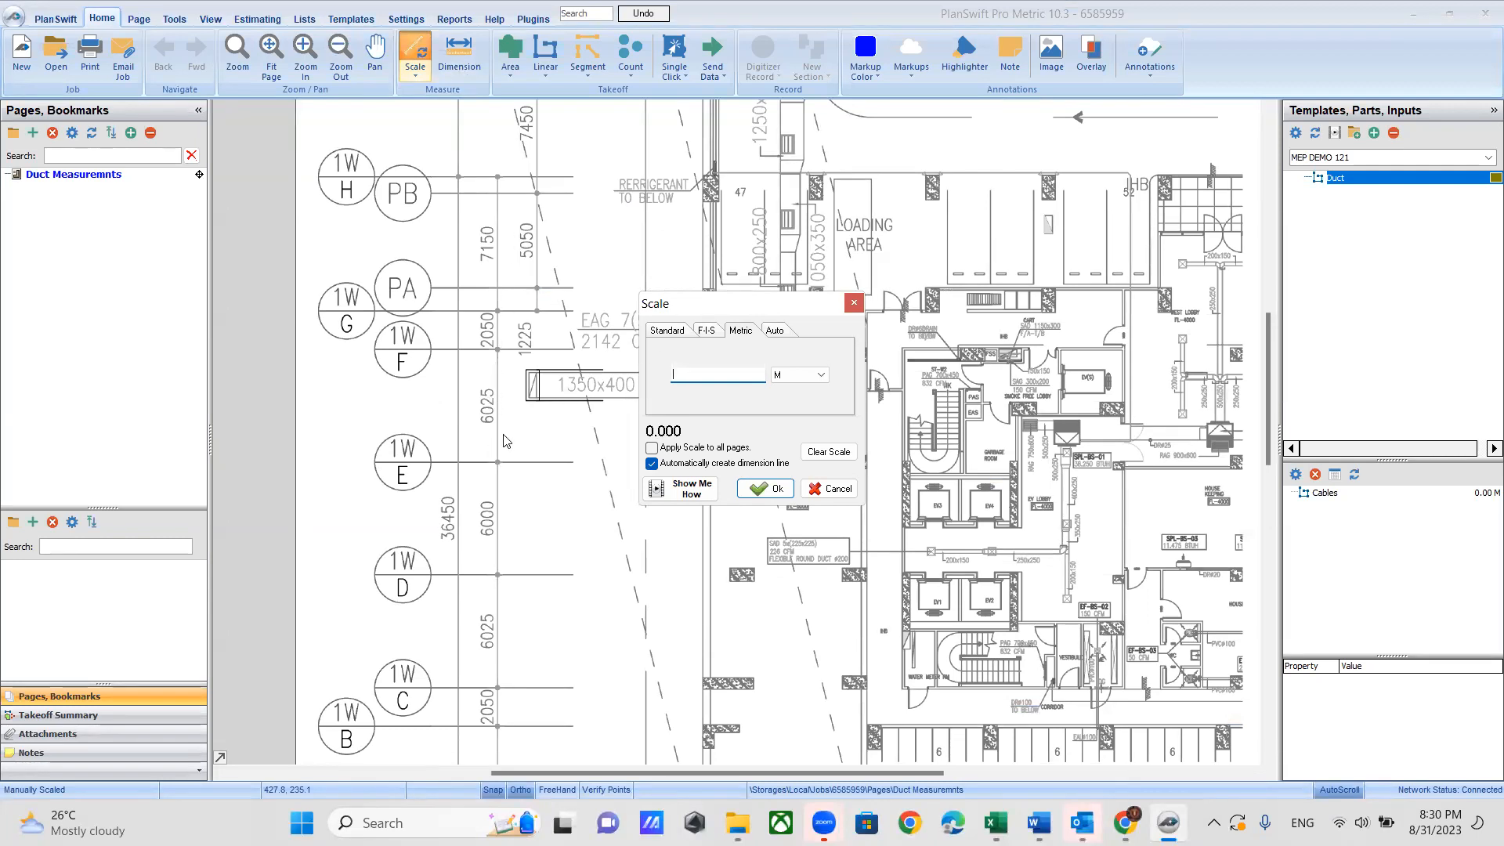
{"action": "type", "text": "6."}
{"action": "left_click", "coordinate": [767, 488]}
{"action": "scroll", "coordinate": [496, 464], "scroll_direction": "up", "scroll_amount": 3}
{"action": "left_click", "coordinate": [495, 462]}
{"action": "left_click", "coordinate": [499, 202]}
{"action": "scroll", "coordinate": [706, 447], "scroll_direction": "down", "scroll_amount": 5}
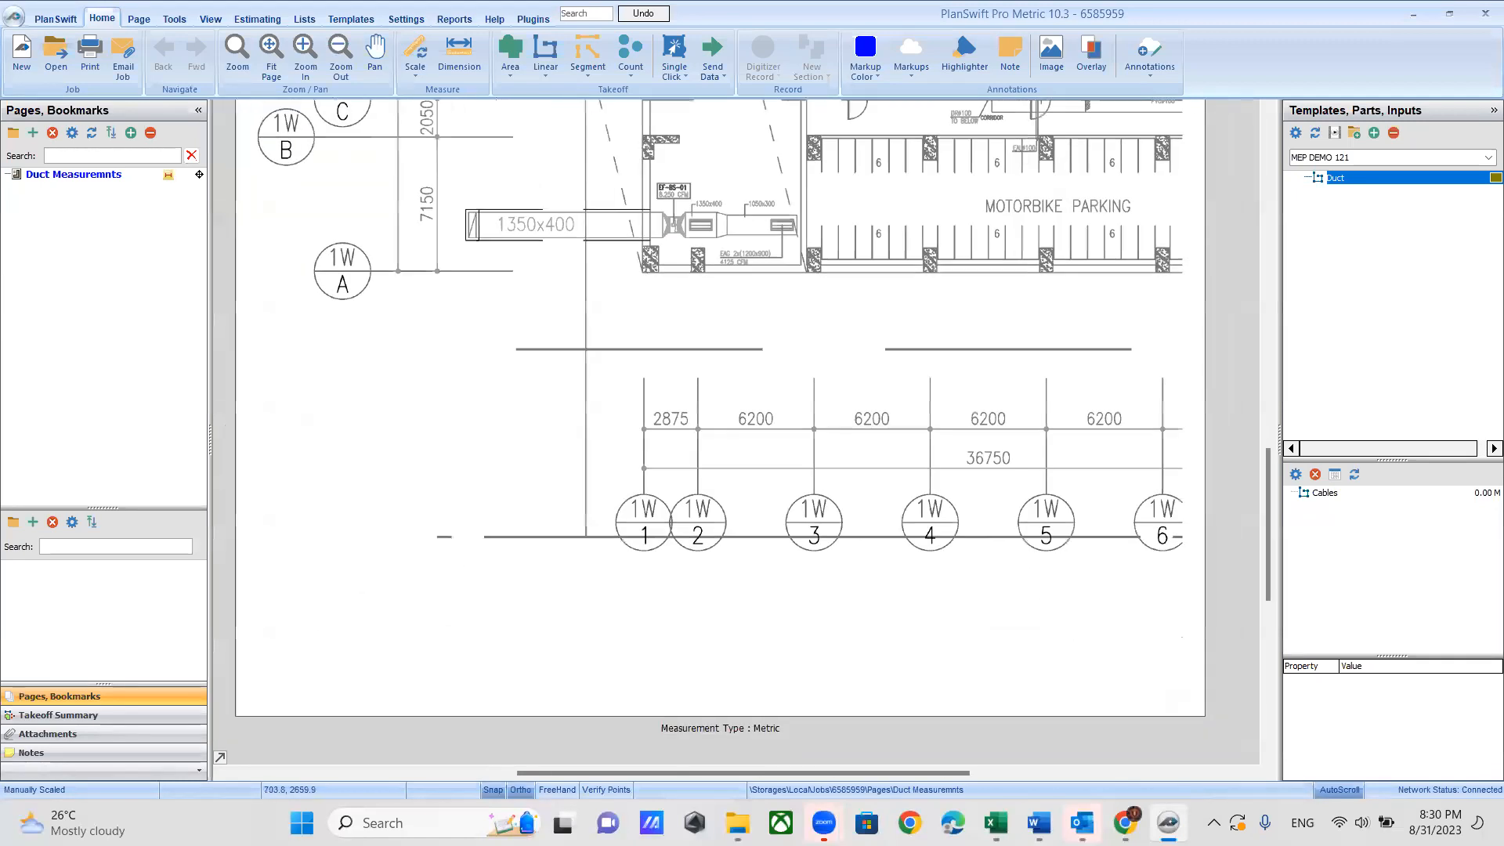
Step: Scale the drawing horizontally at 6.2 m between grid lines 3 and 4, with an automatic dimension line
{"action": "scroll", "coordinate": [831, 448], "scroll_direction": "up", "scroll_amount": 2}
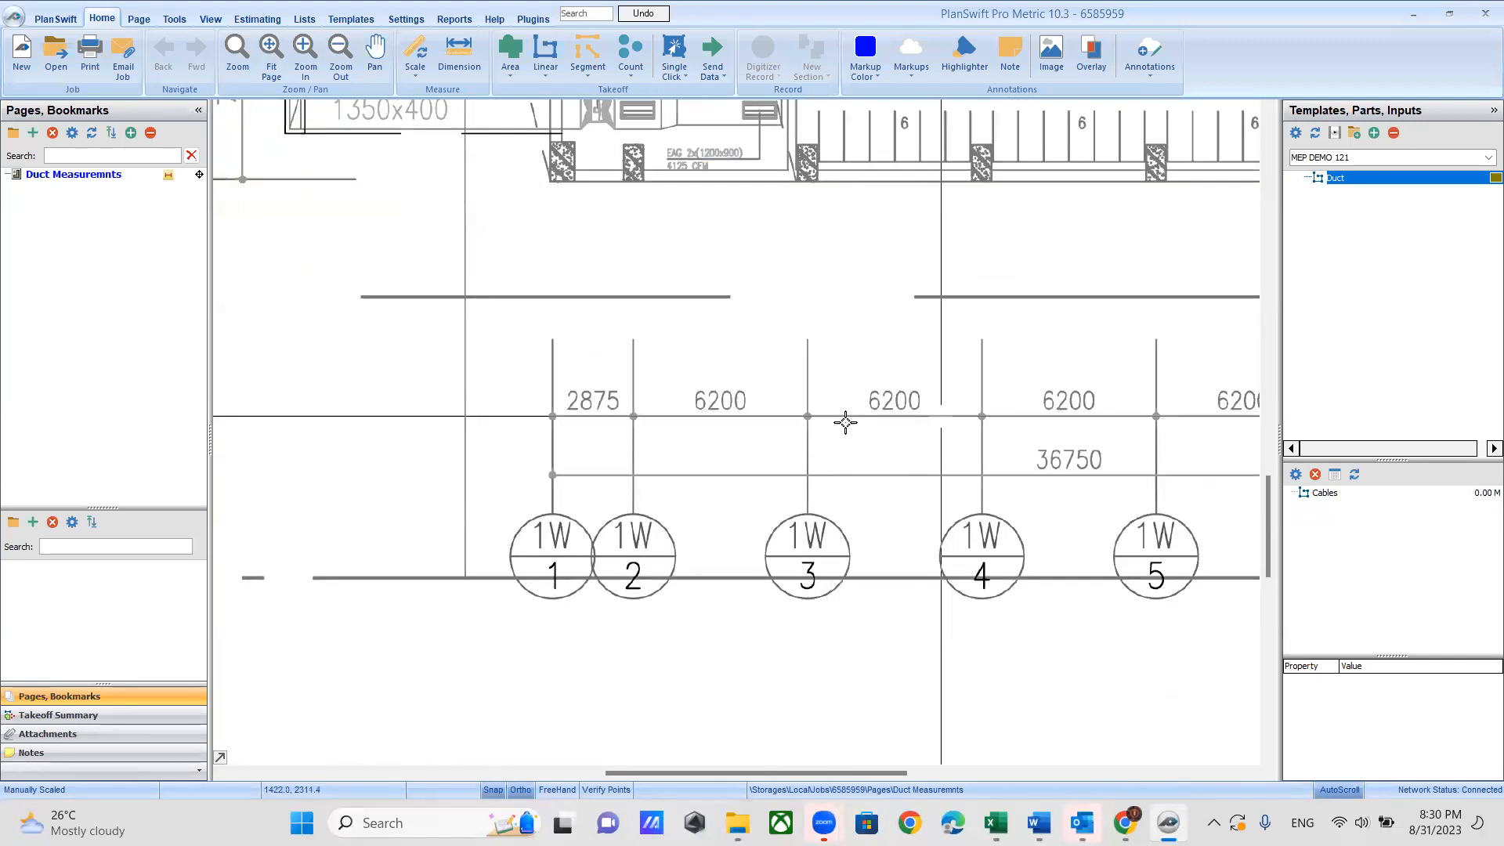
{"action": "left_click", "coordinate": [416, 52]}
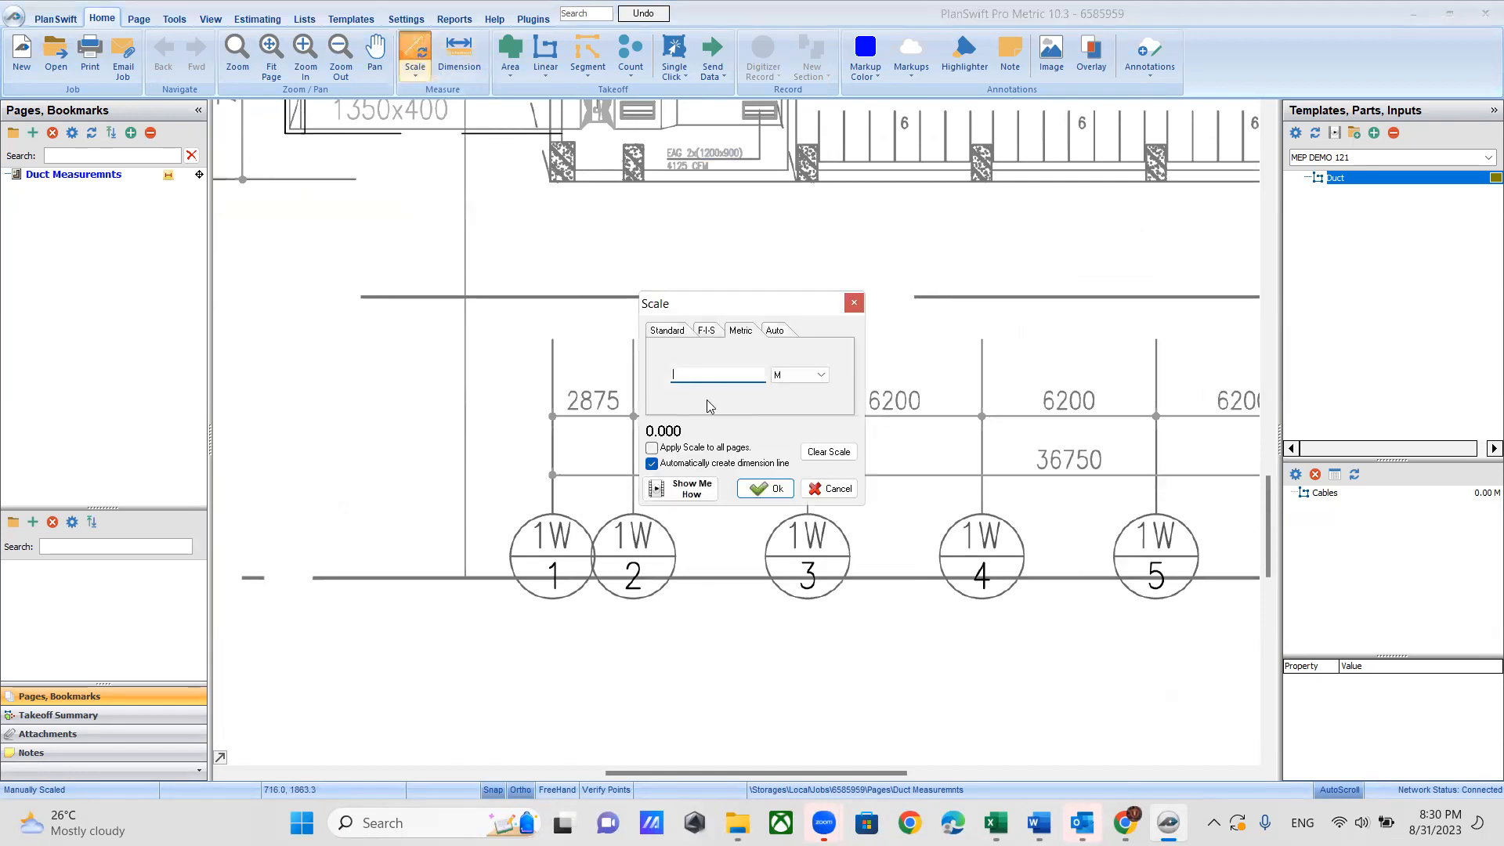
{"action": "type", "text": "6.2"}
{"action": "left_click", "coordinate": [765, 488]}
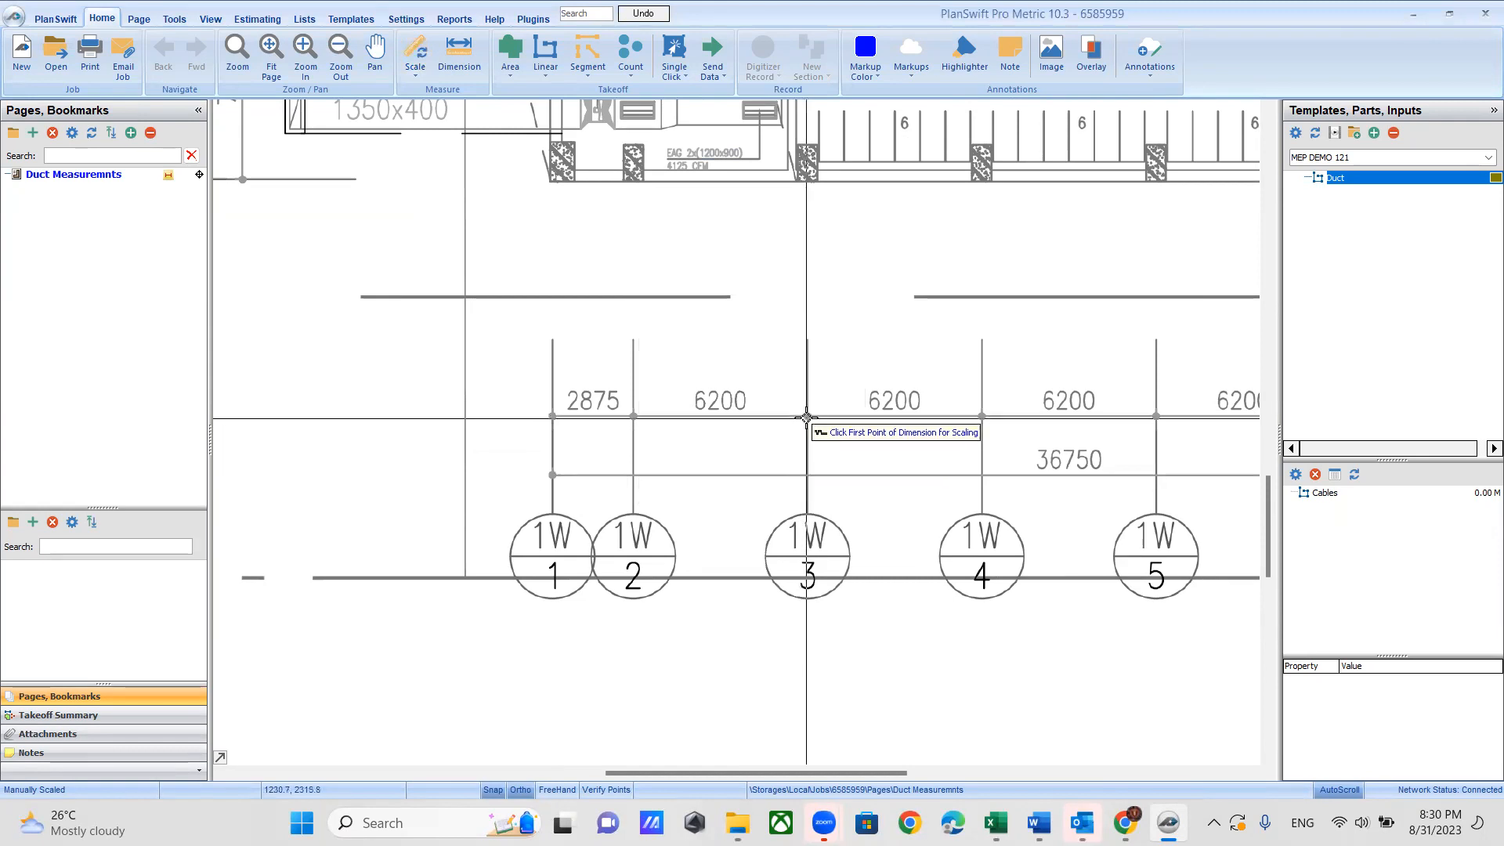
{"action": "left_click", "coordinate": [807, 415]}
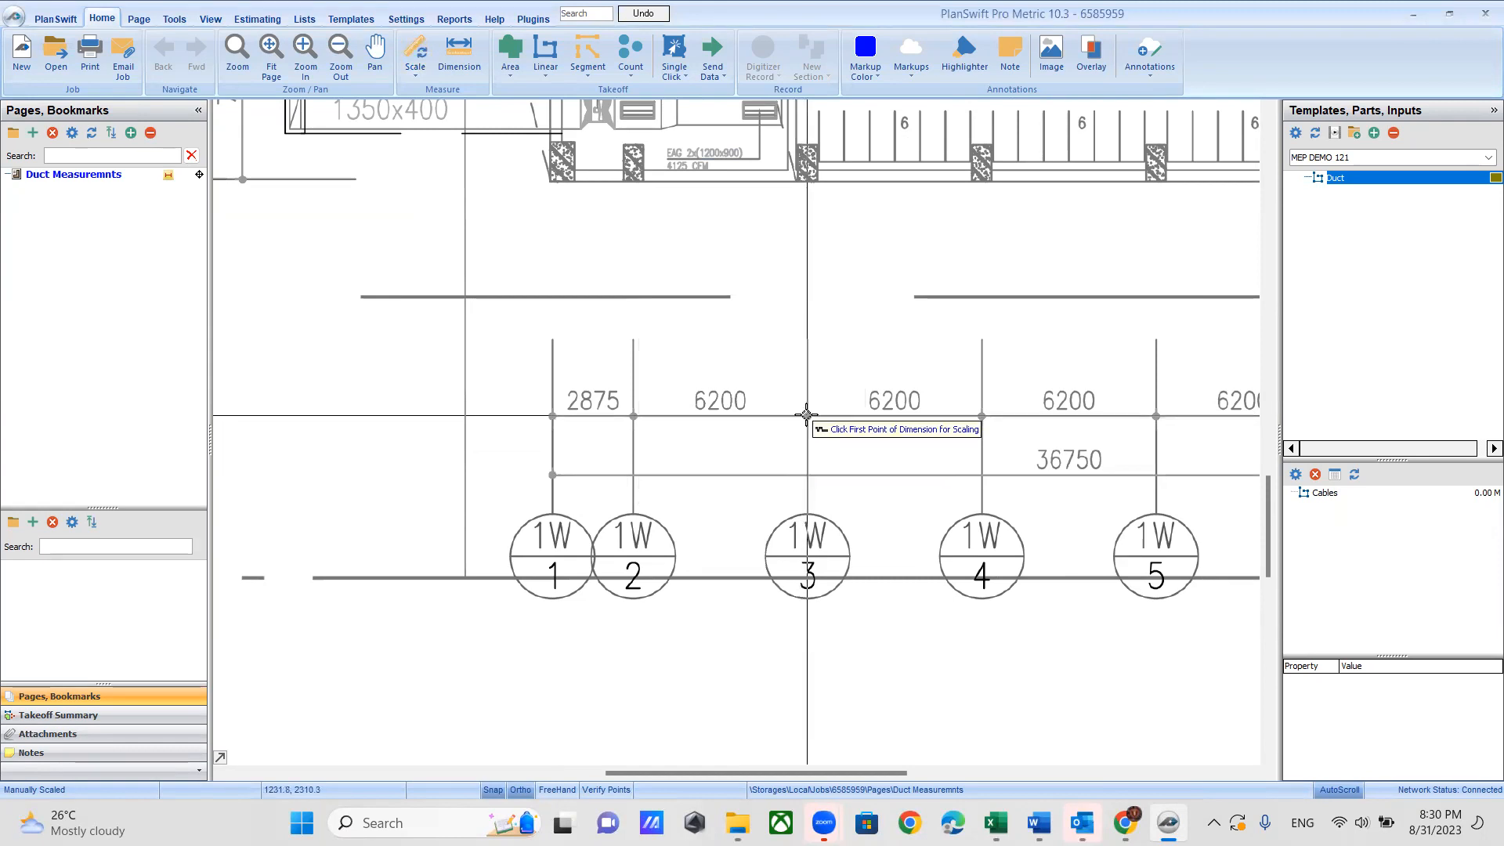
{"action": "left_click", "coordinate": [982, 416]}
{"action": "scroll", "coordinate": [689, 538], "scroll_direction": "down", "scroll_amount": 5}
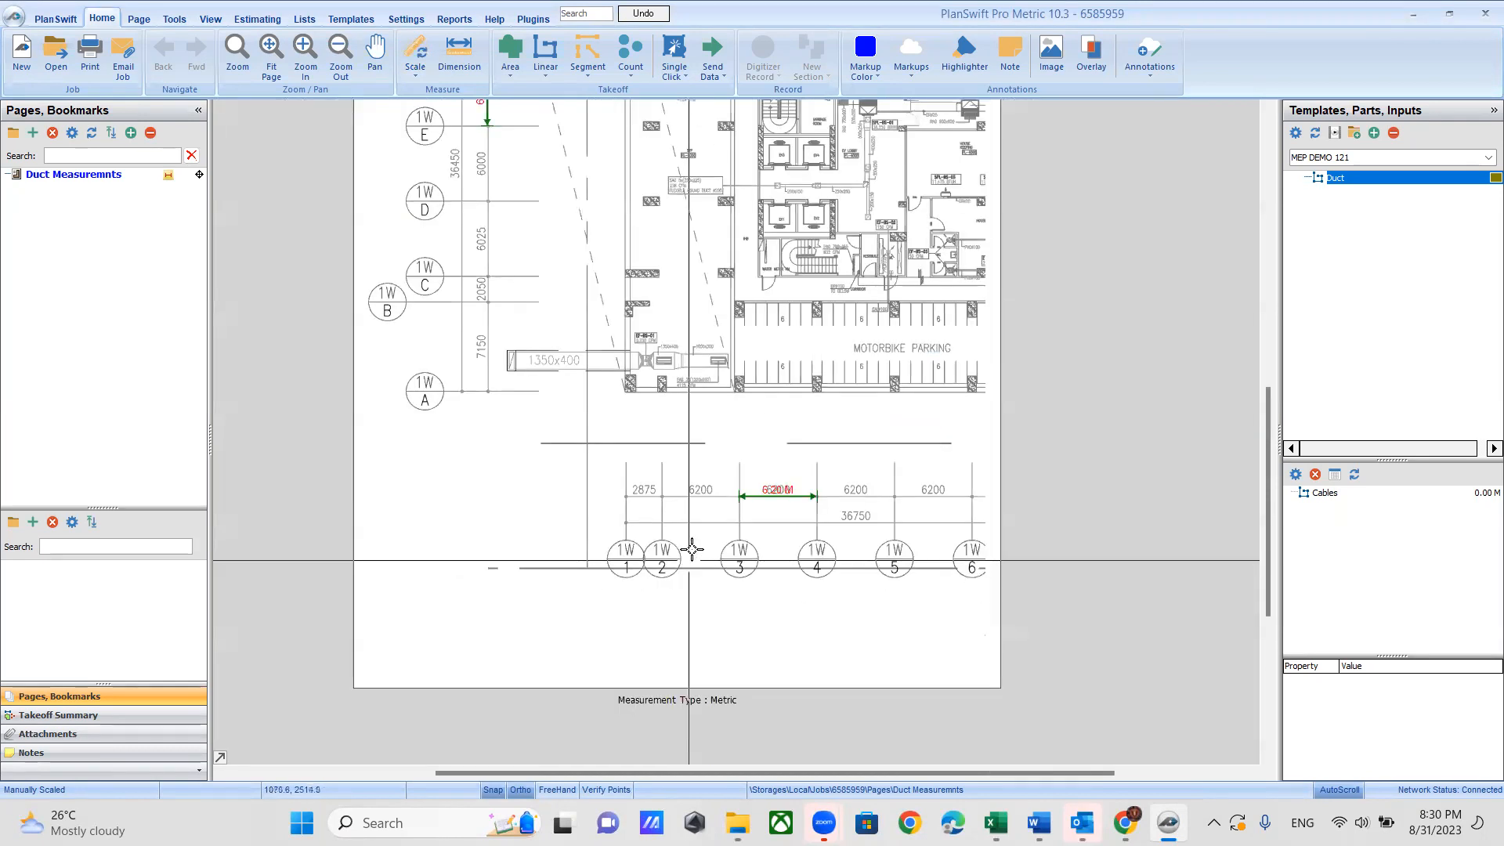
Step: Switch the template list to MEP CLASS 002 and start a takeoff with the Duct 21 template
{"action": "scroll", "coordinate": [665, 235], "scroll_direction": "up", "scroll_amount": 3}
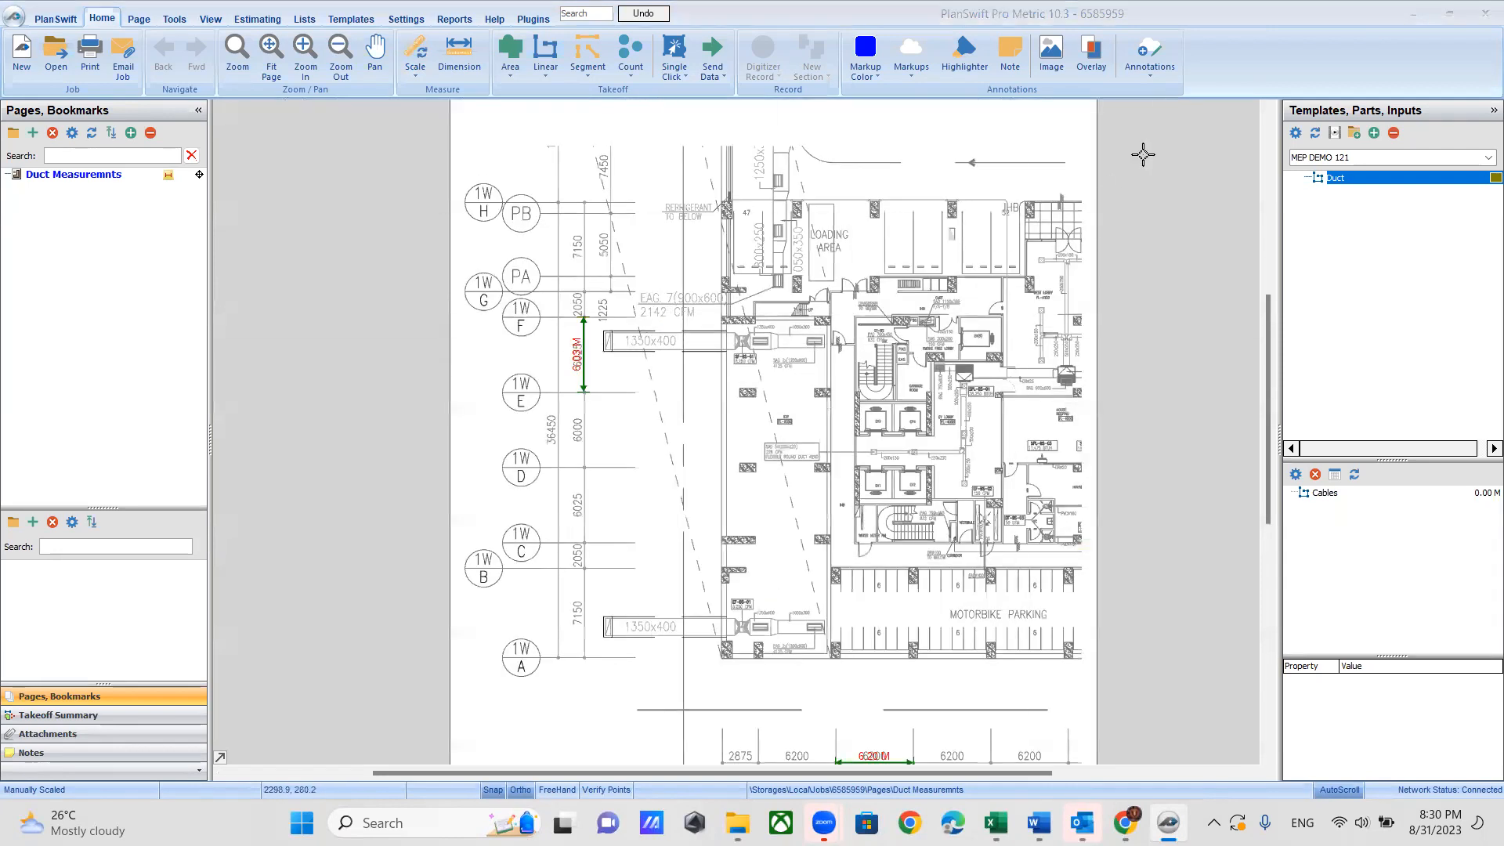
{"action": "left_click", "coordinate": [1489, 157]}
{"action": "left_click", "coordinate": [1337, 261]}
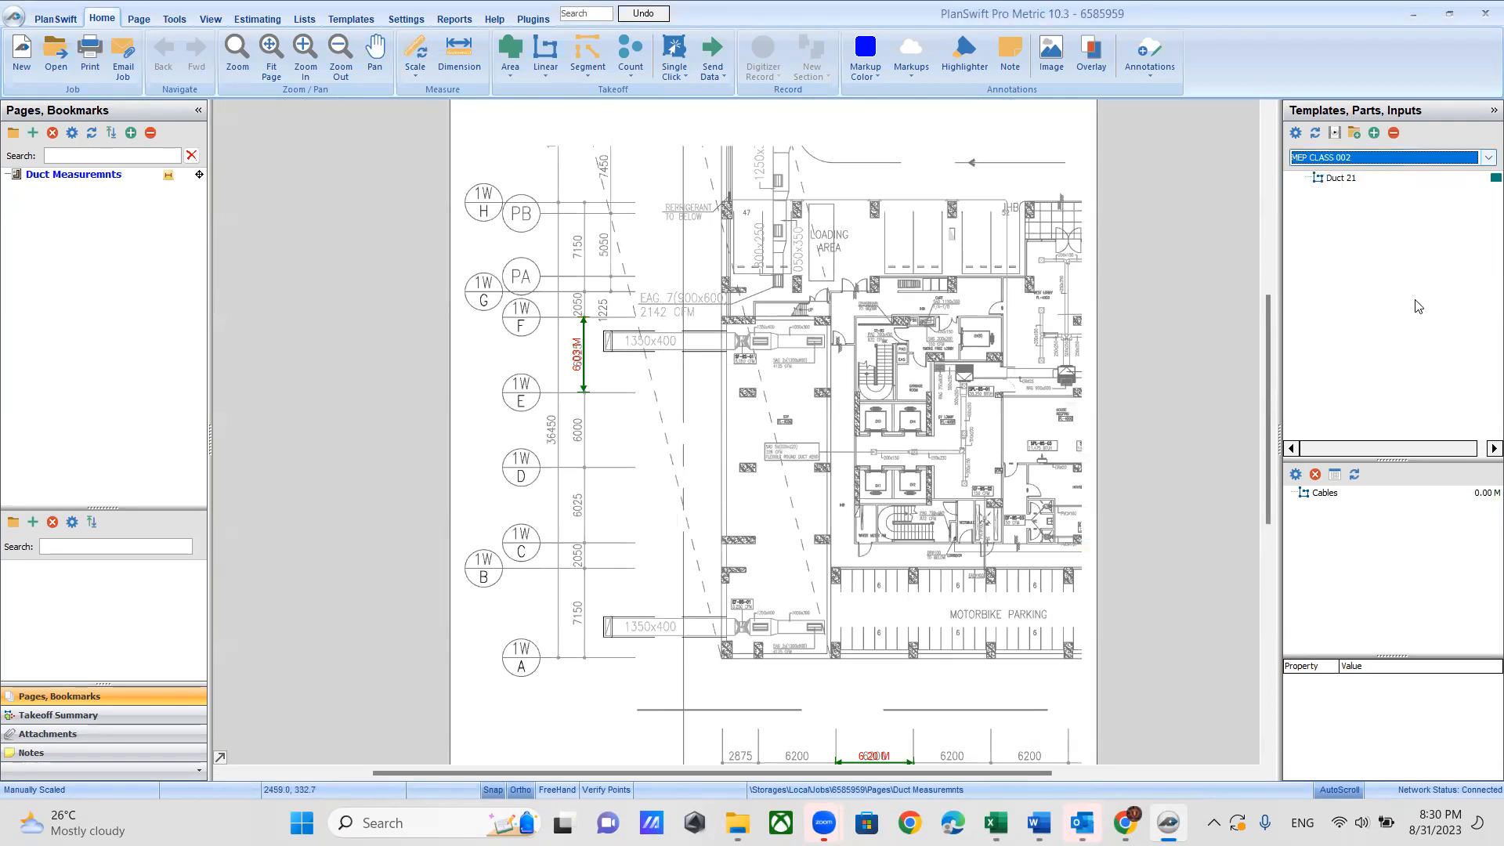
{"action": "left_click", "coordinate": [1359, 180]}
{"action": "left_click", "coordinate": [1355, 177]}
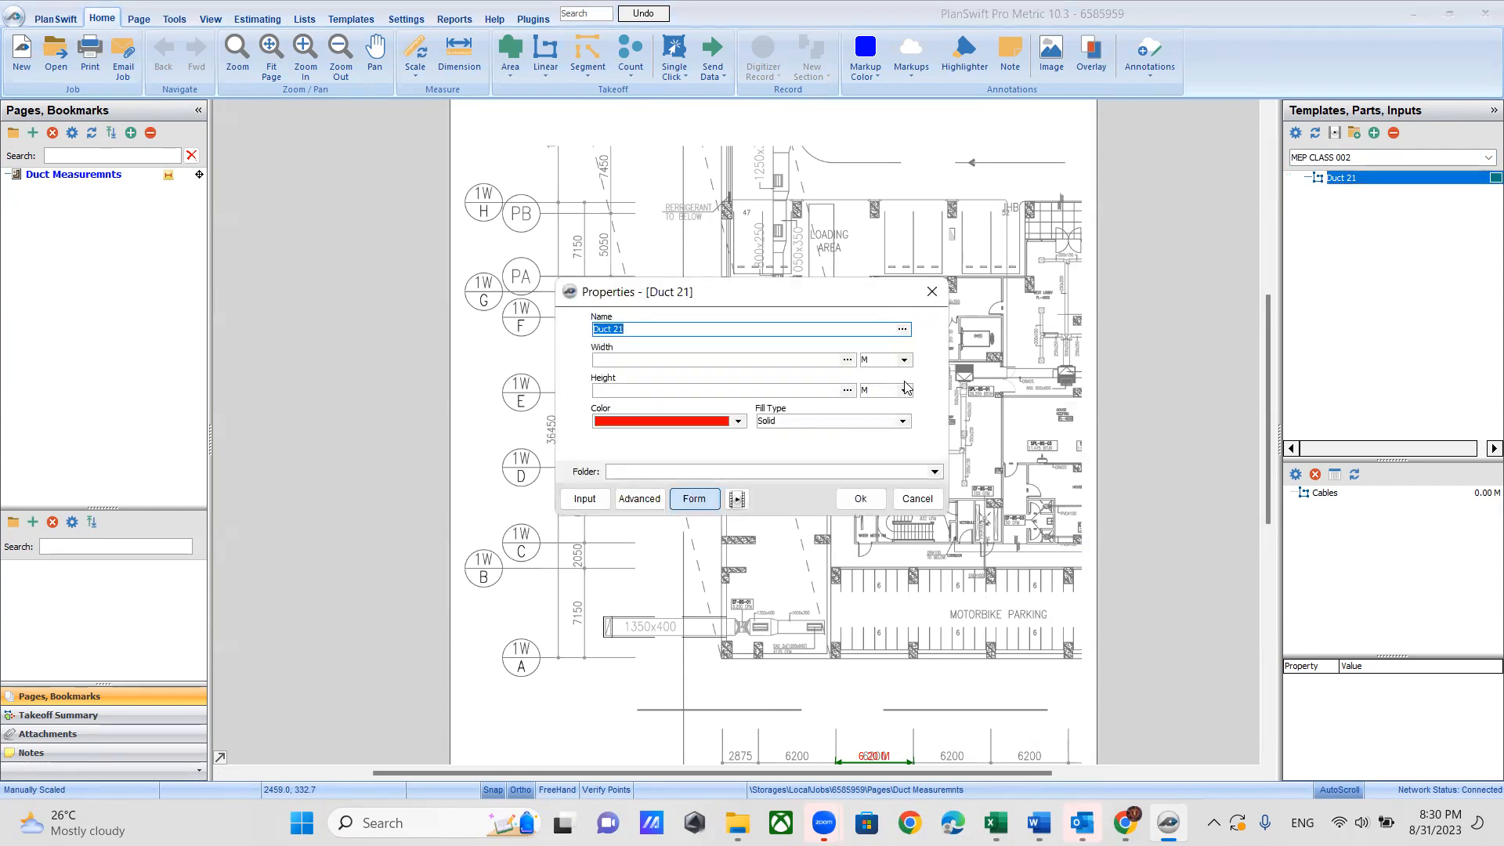
Step: Set the duct takeoff's width to 1.35 m and height to 0.4 m, and begin recording
{"action": "left_click_drag", "start_coordinate": [857, 301], "coordinate": [596, 281]}
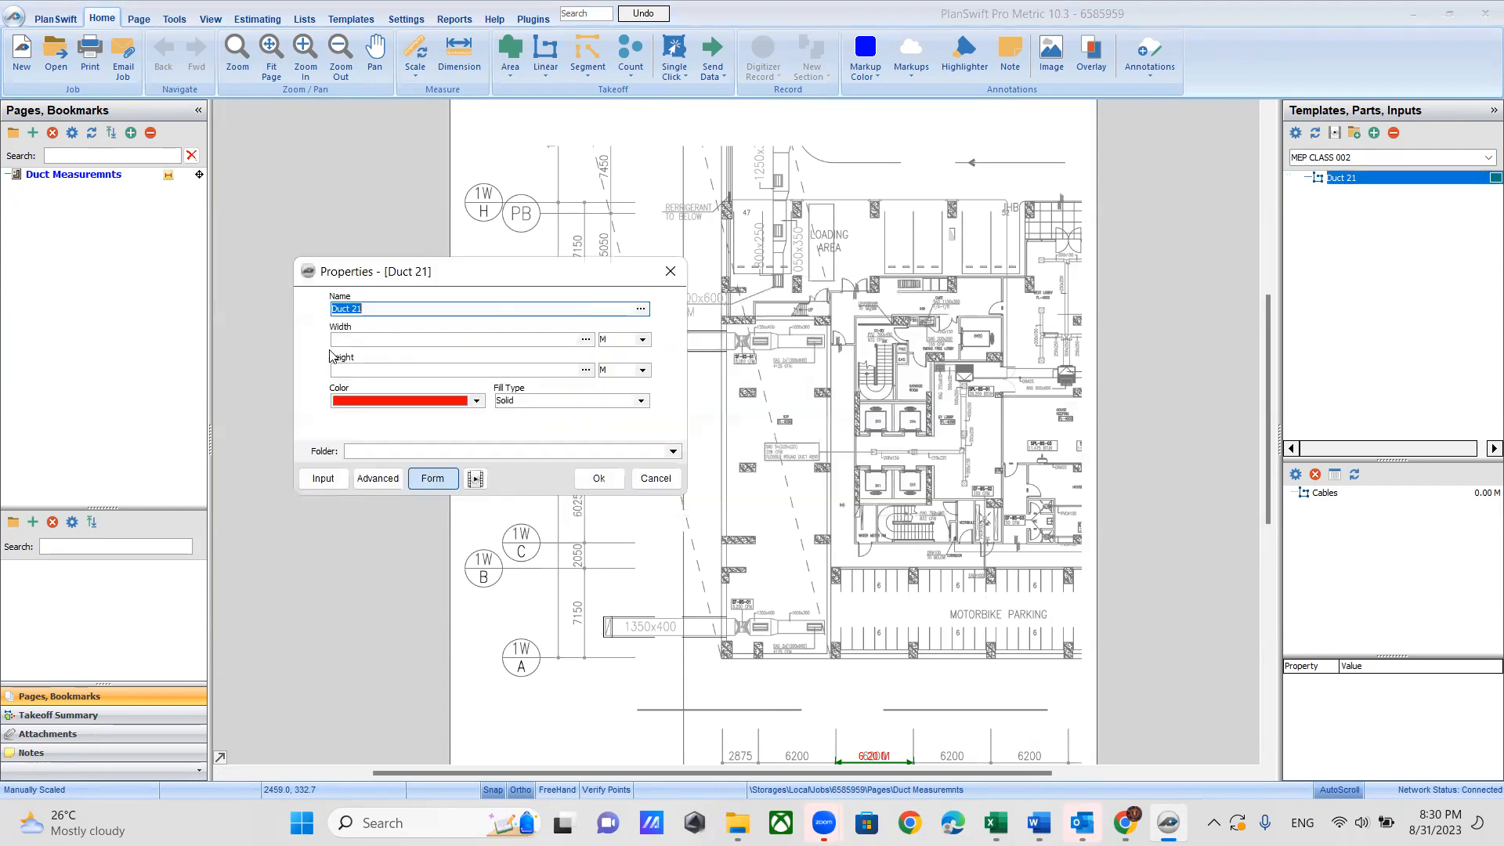
{"action": "left_click", "coordinate": [369, 337]}
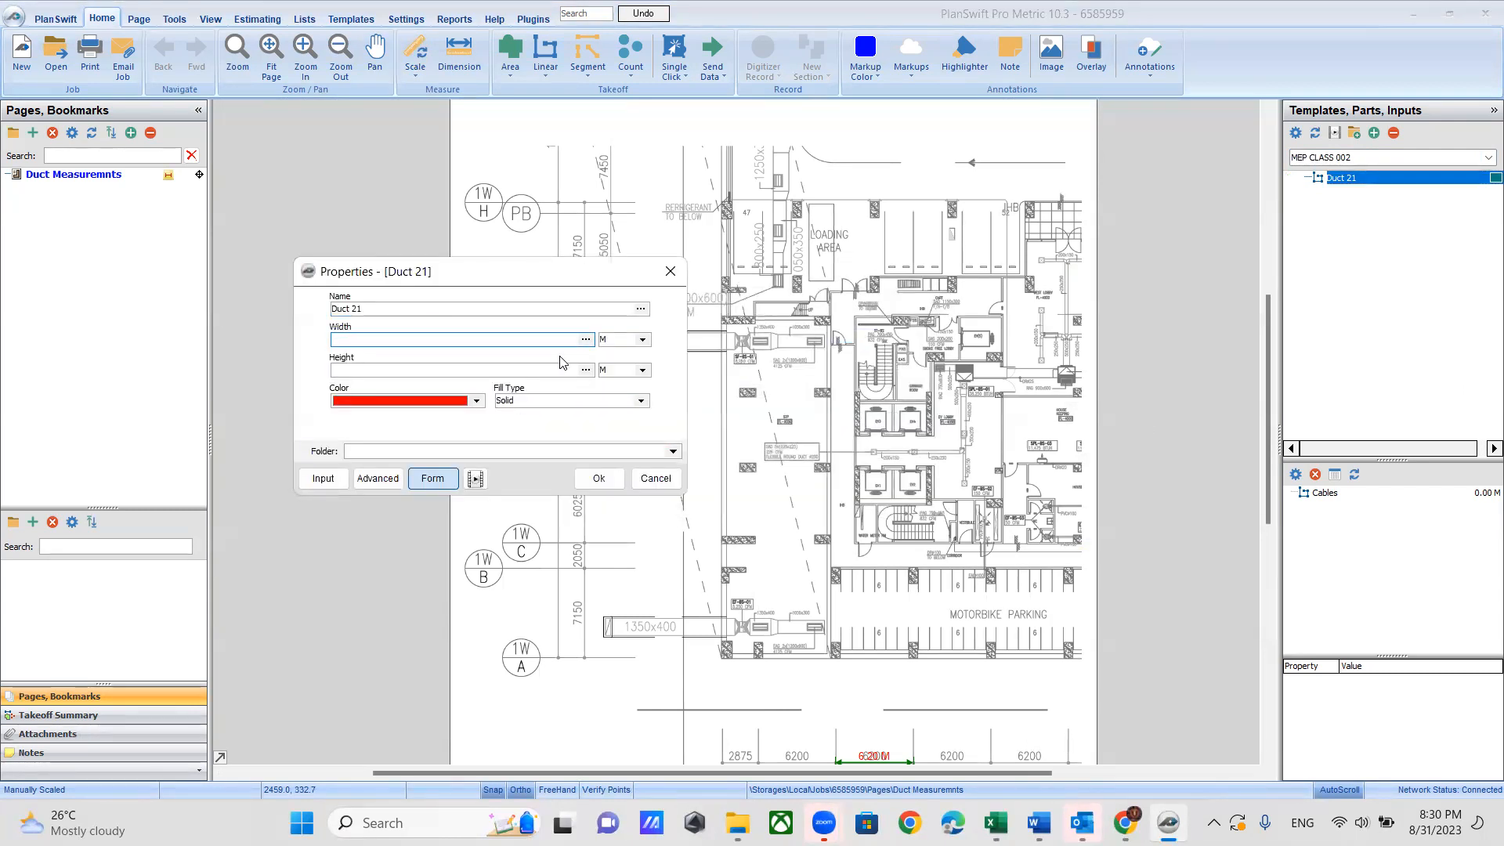
{"action": "type", "text": "1.35"}
{"action": "left_click", "coordinate": [395, 369]}
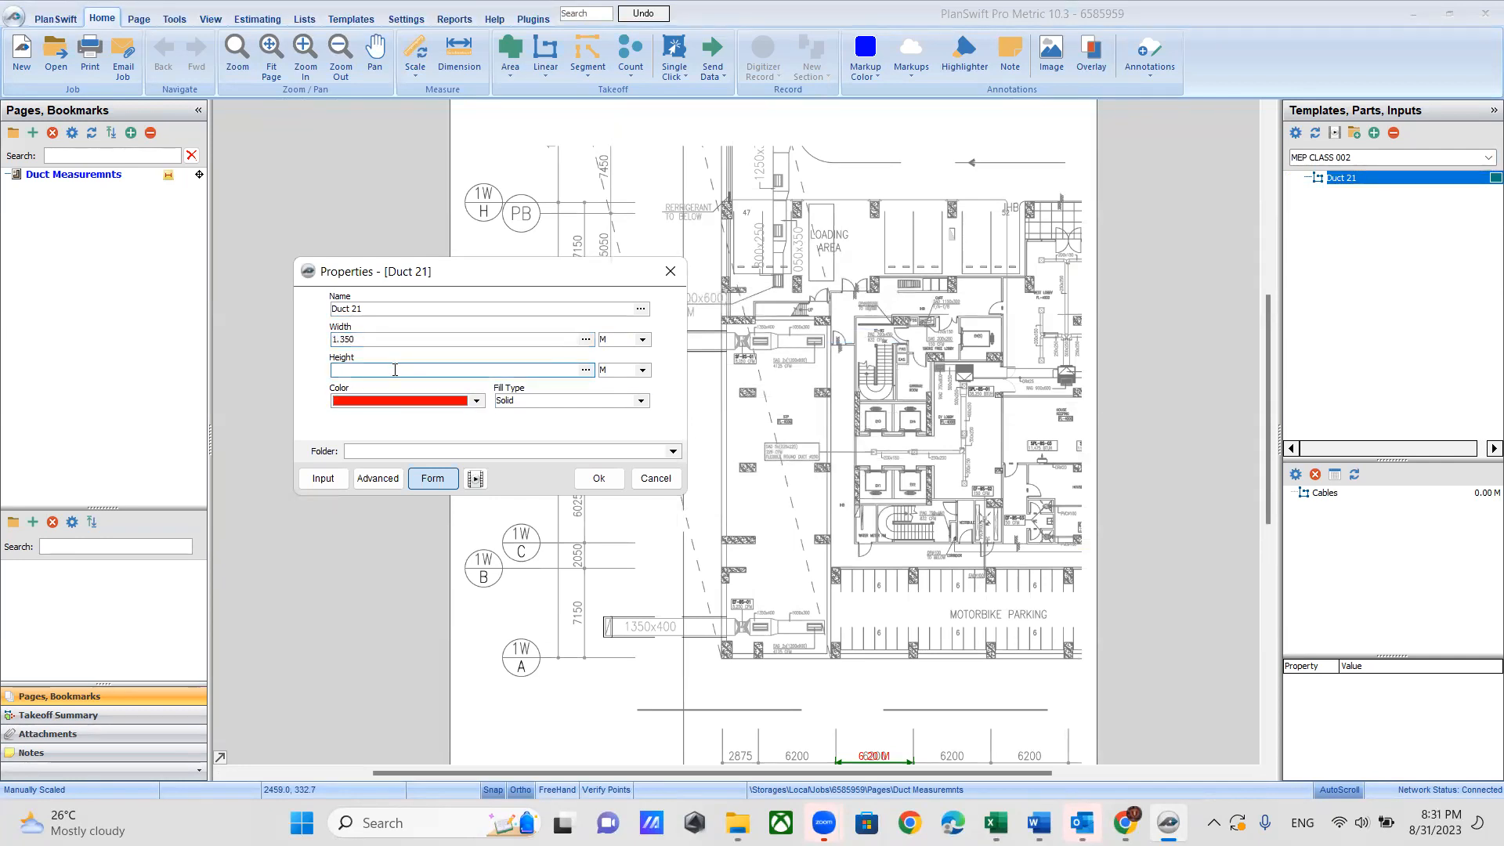
{"action": "type", "text": "0.4"}
{"action": "left_click", "coordinate": [597, 476]}
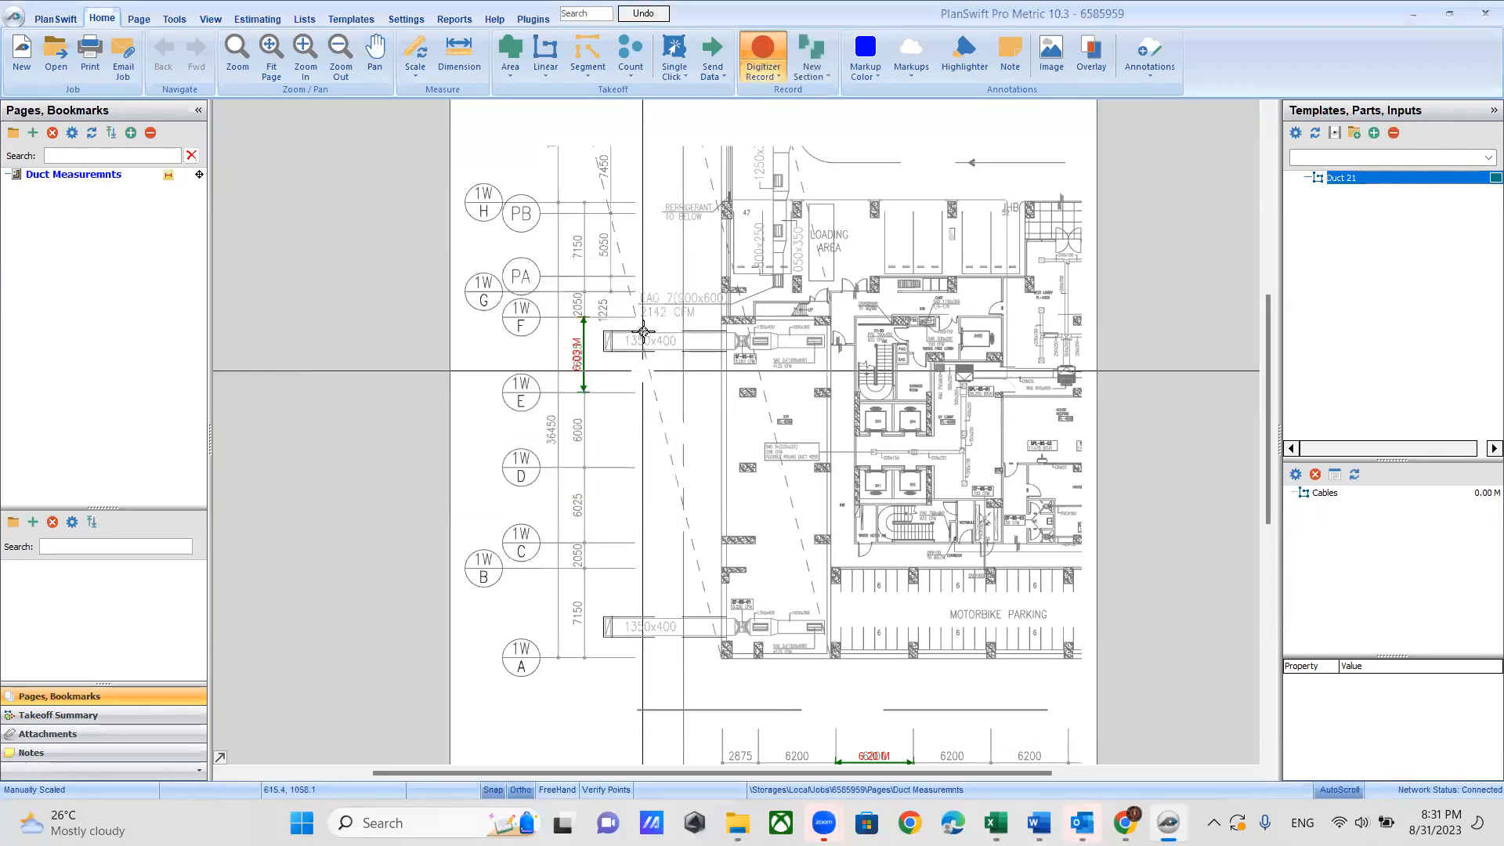
Step: Trace the long 1350x400 duct near grid line F along its upper edge up to the SF-BS-01 fan
{"action": "scroll", "coordinate": [627, 336], "scroll_direction": "up", "scroll_amount": 6}
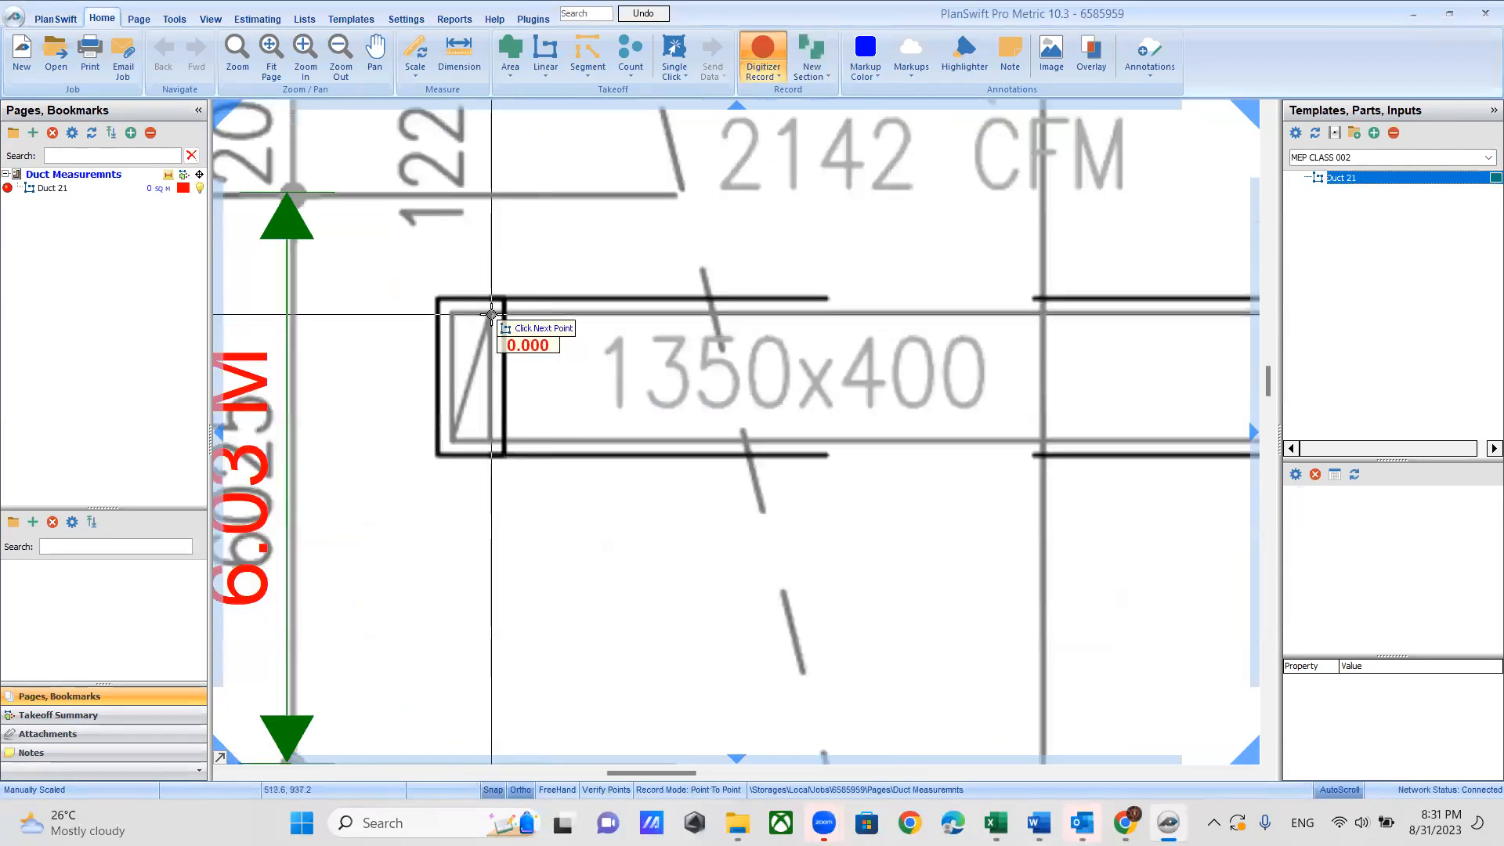
{"action": "scroll", "coordinate": [774, 318], "scroll_direction": "down", "scroll_amount": 3}
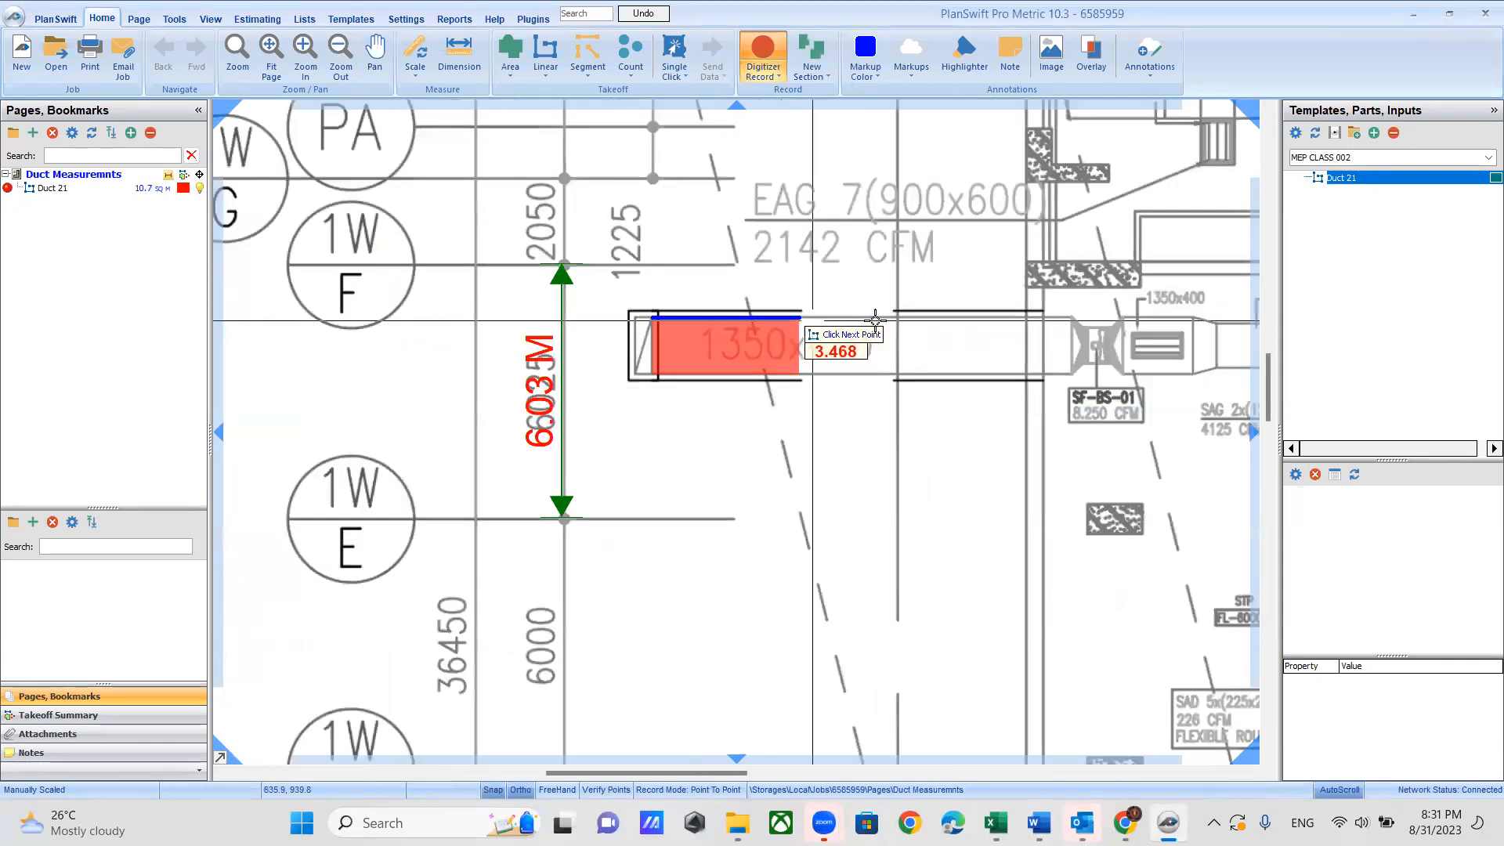
{"action": "double_click", "coordinate": [1070, 319]}
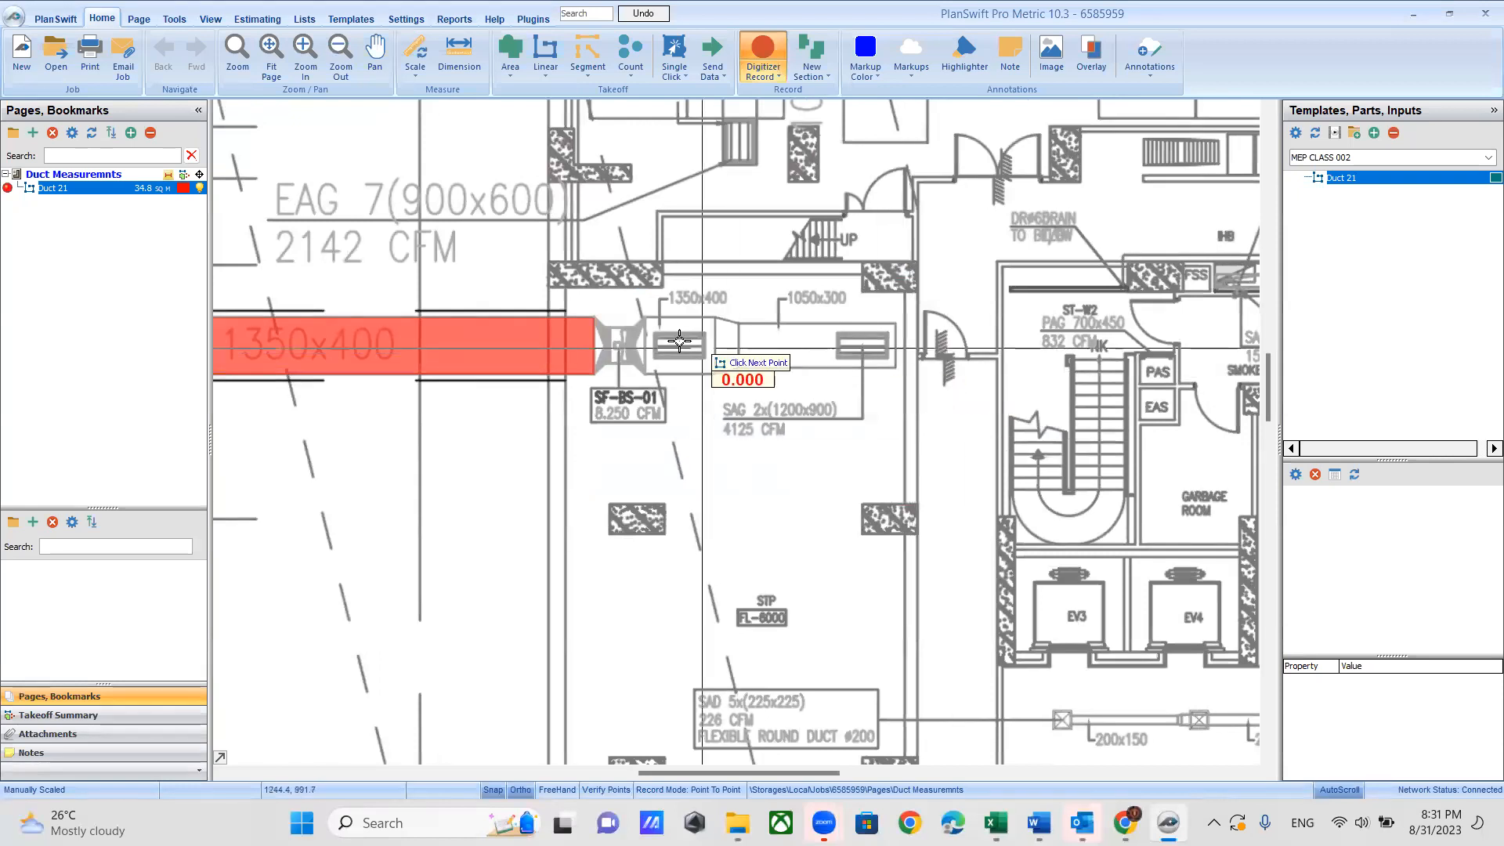
Step: Trace the short 1350x400 duct section beyond the SF-BS-01 fan up to the reducer and stop recording
{"action": "left_click", "coordinate": [655, 317]}
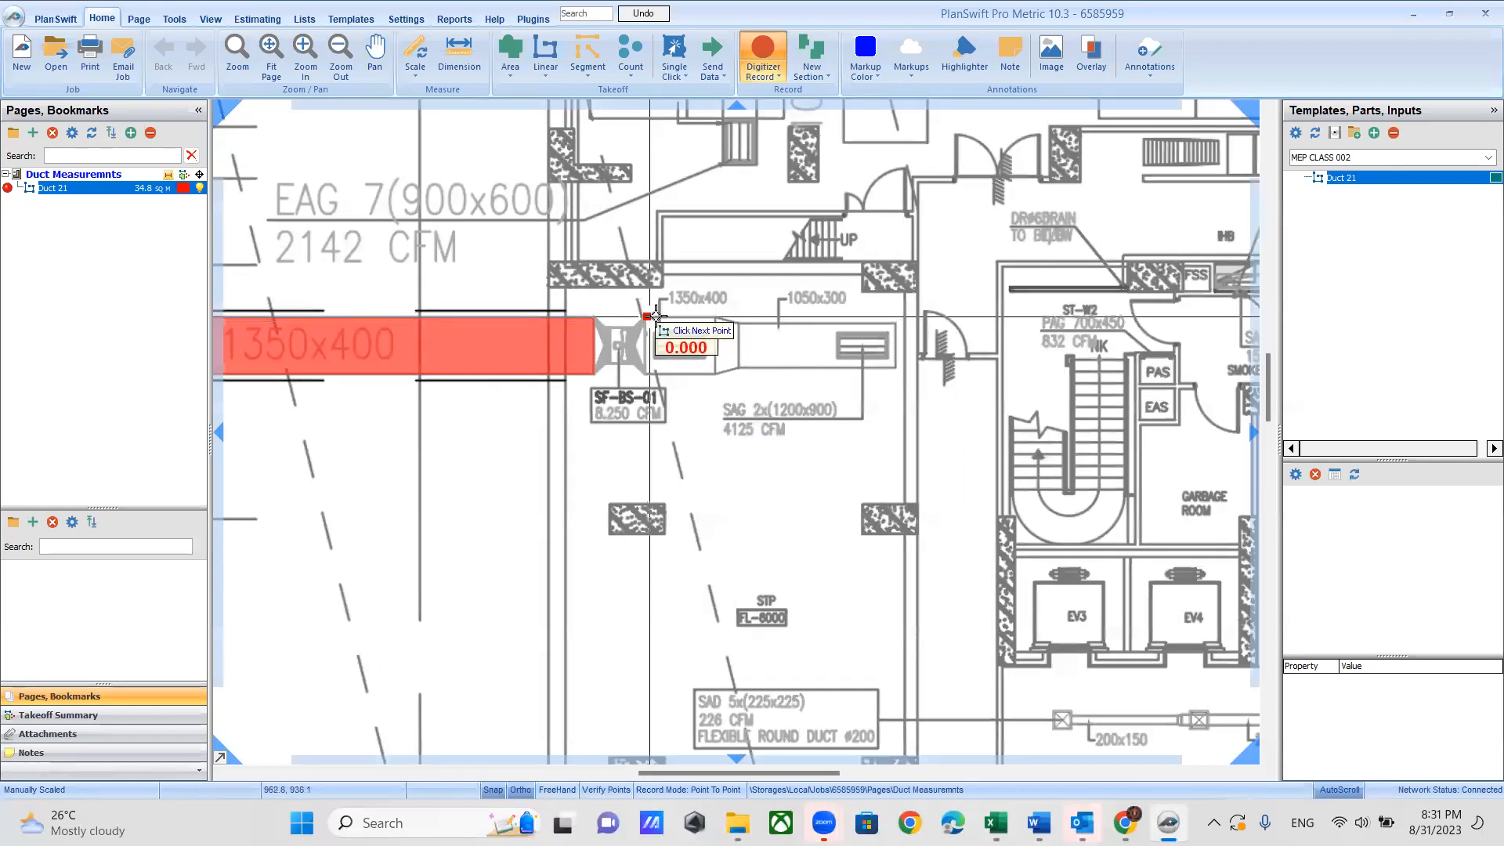
{"action": "double_click", "coordinate": [715, 317]}
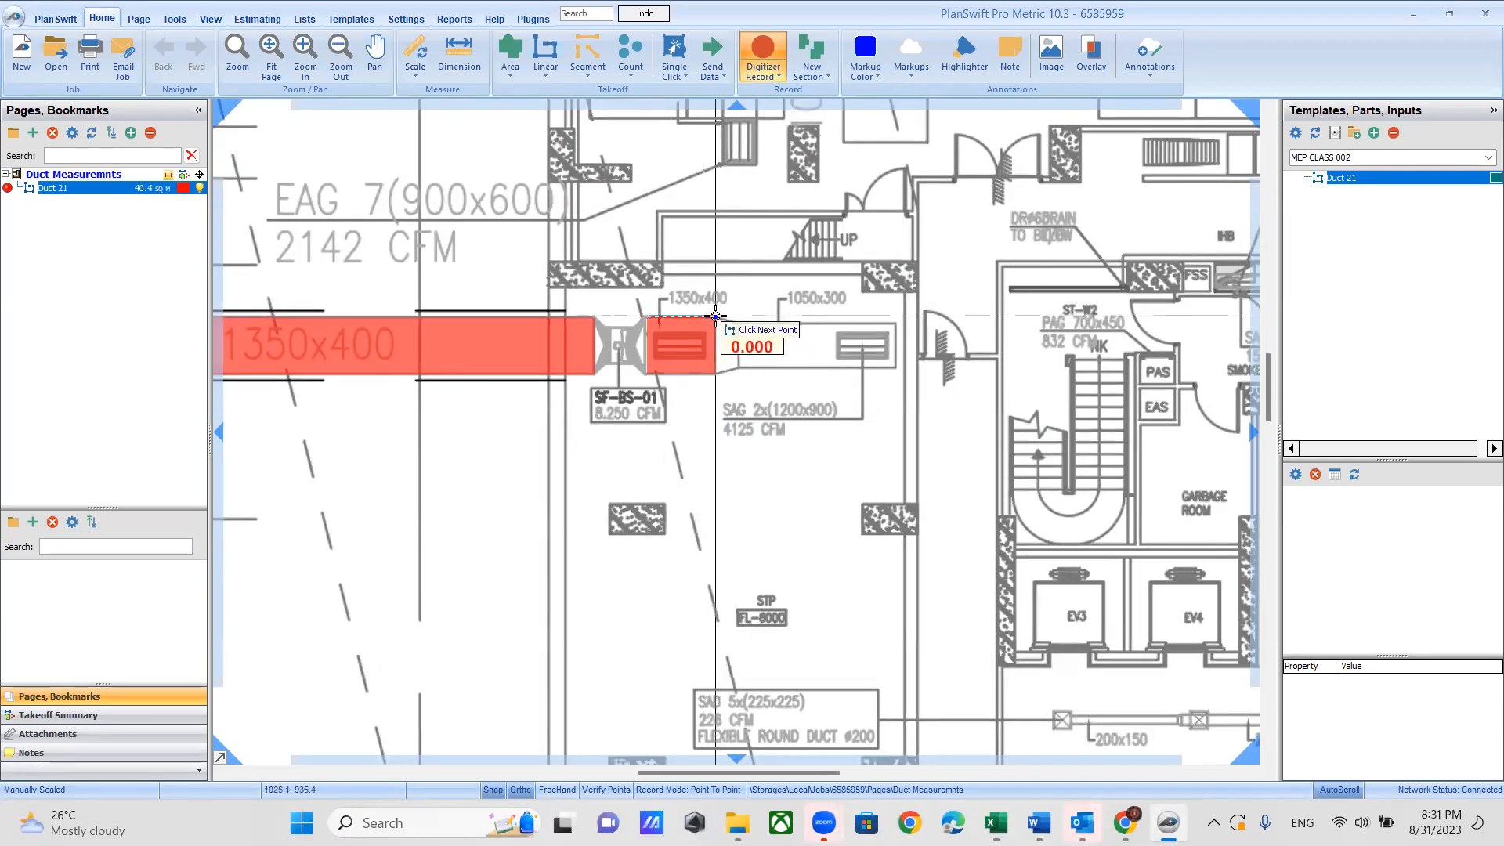
{"action": "scroll", "coordinate": [899, 505], "scroll_direction": "down", "scroll_amount": 5}
{"action": "scroll", "coordinate": [844, 524], "scroll_direction": "down", "scroll_amount": 3}
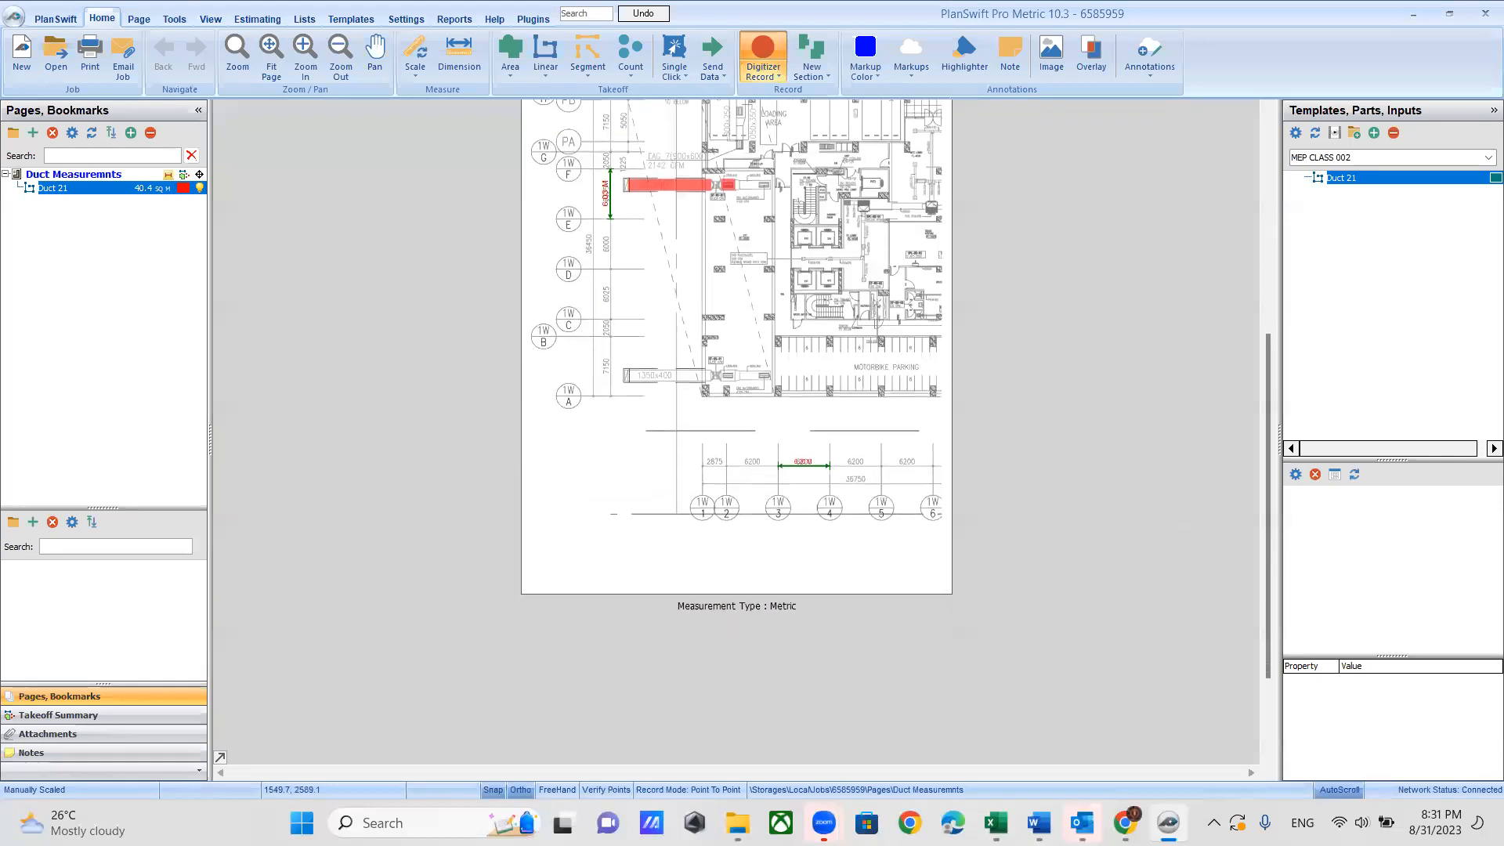
{"action": "right_click", "coordinate": [637, 484]}
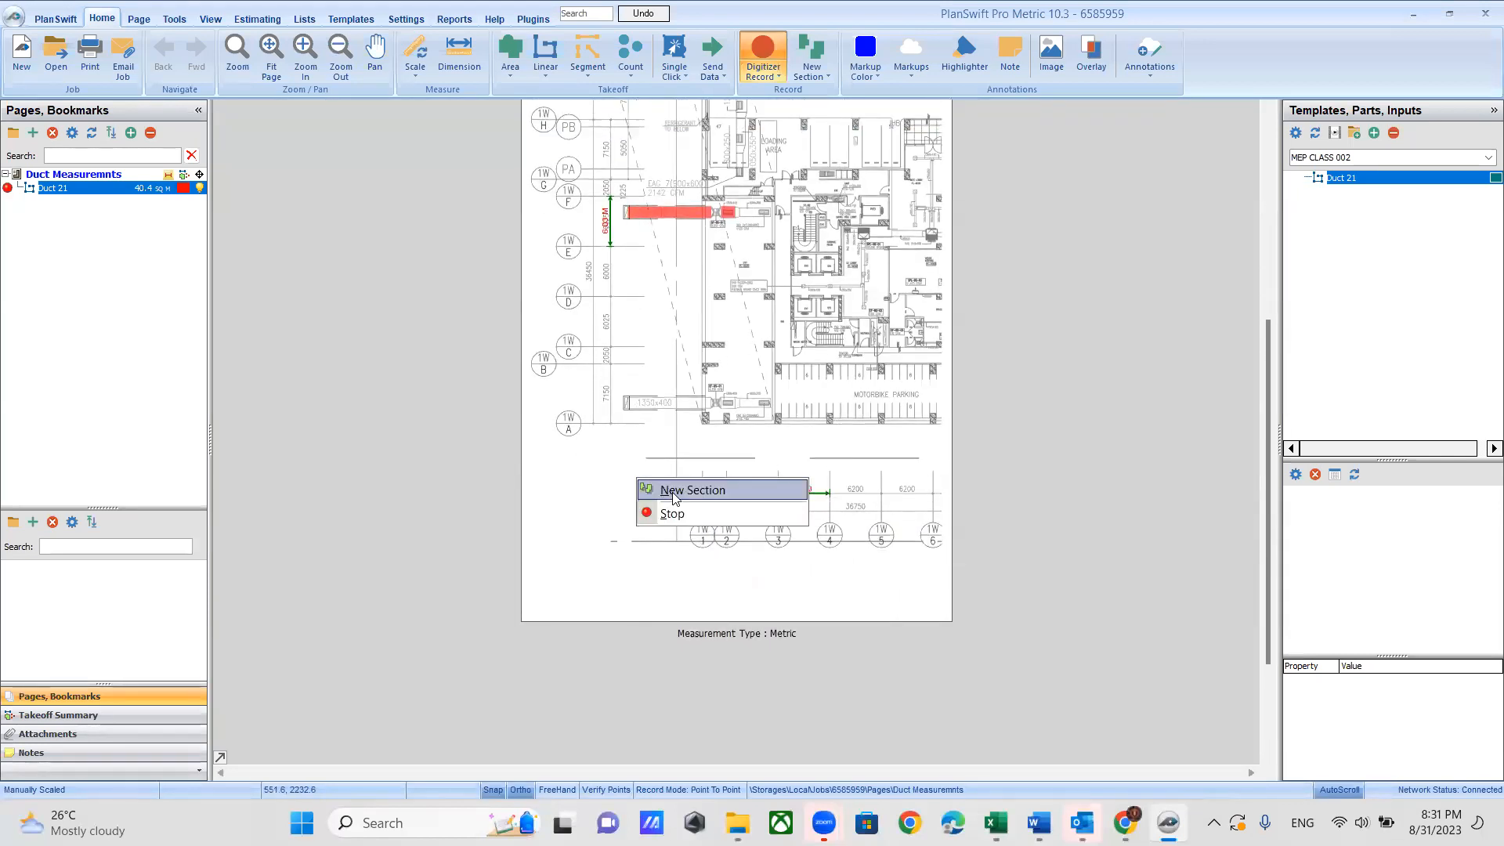
{"action": "left_click", "coordinate": [649, 513]}
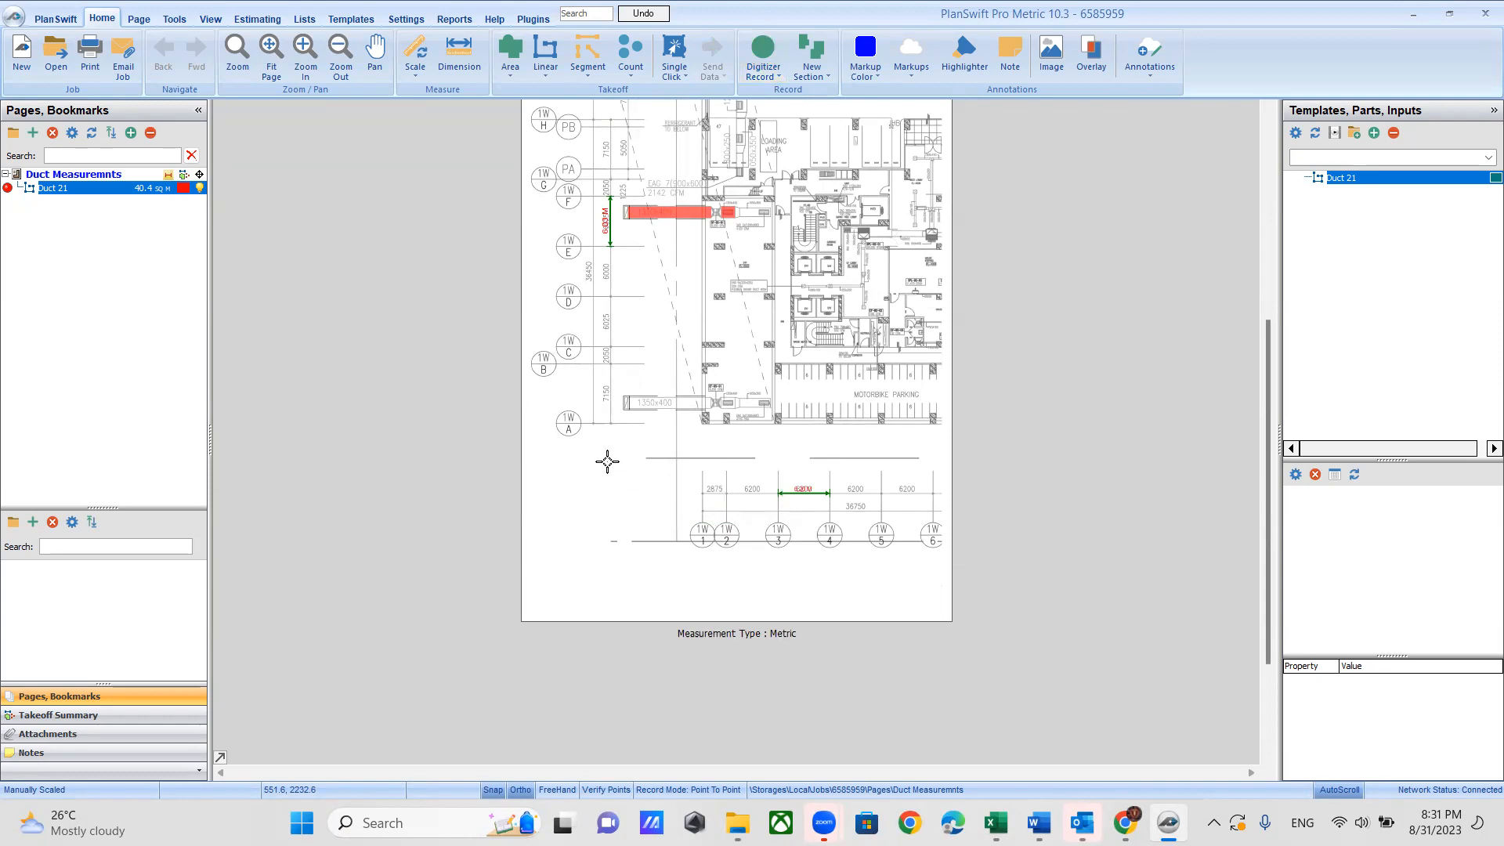
Step: Show the takeoff legend on the drawing and enlarge it so more of the duct name fits
{"action": "right_click", "coordinate": [631, 450]}
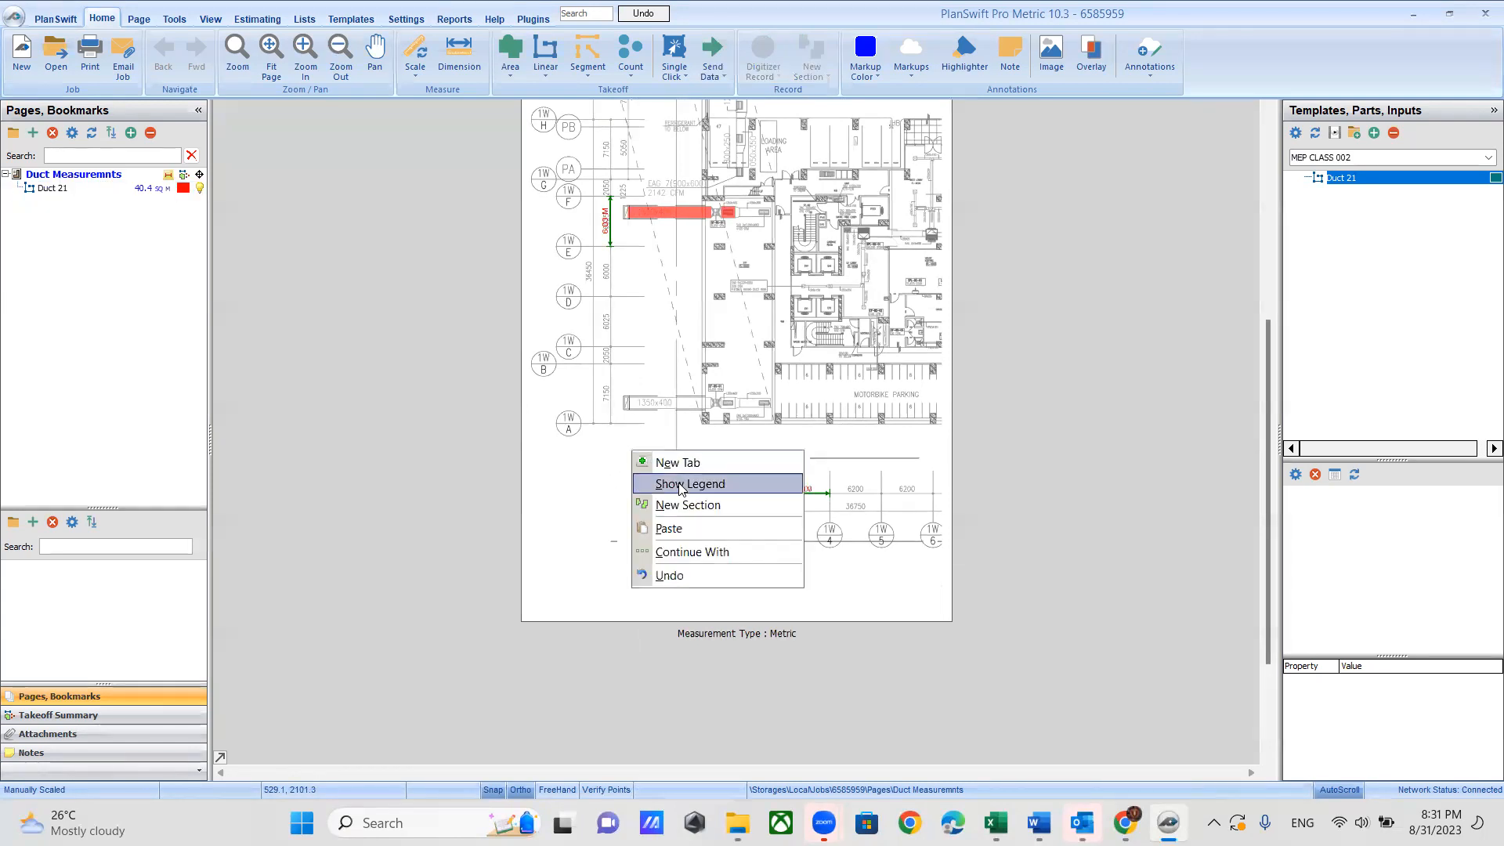
{"action": "left_click", "coordinate": [713, 483]}
{"action": "scroll", "coordinate": [627, 605], "scroll_direction": "up", "scroll_amount": 3}
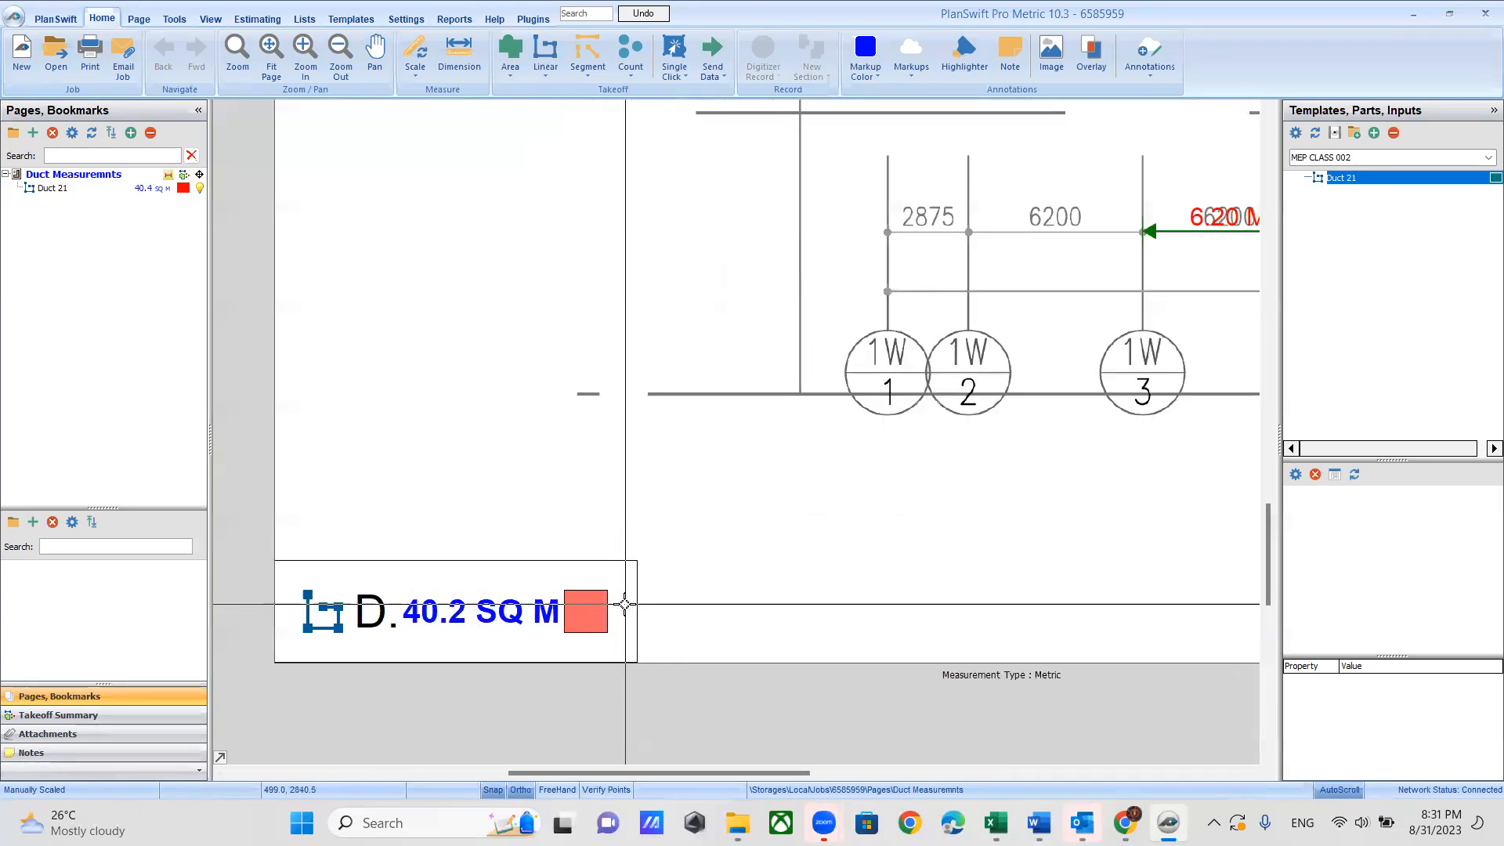
{"action": "left_click", "coordinate": [631, 559]}
{"action": "left_click_drag", "start_coordinate": [716, 511], "coordinate": [863, 461]}
{"action": "scroll", "coordinate": [629, 563], "scroll_direction": "down", "scroll_amount": 3}
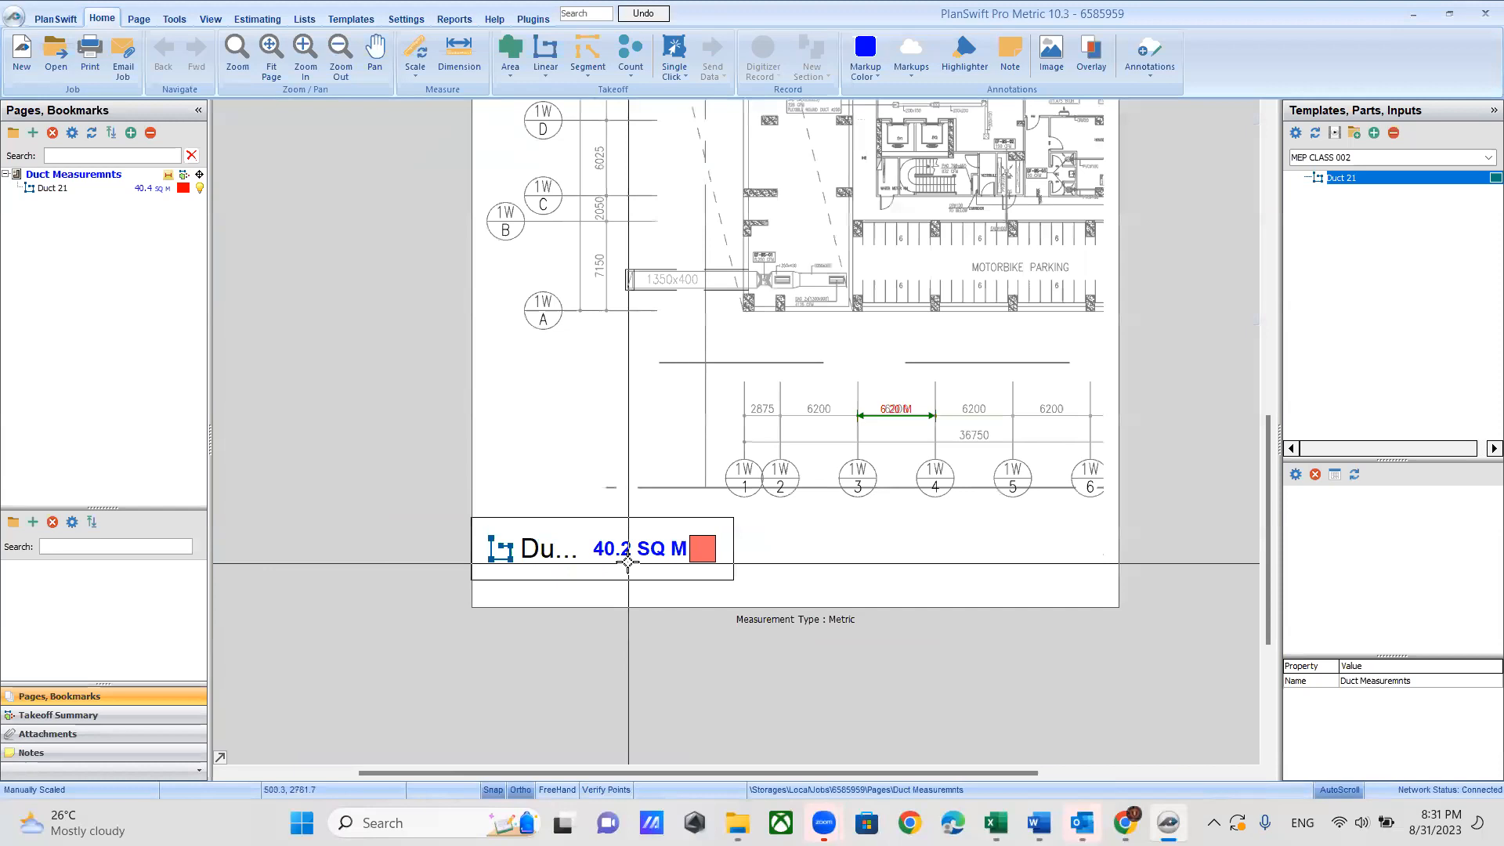
{"action": "middle_click_drag", "start_coordinate": [608, 428], "coordinate": [494, 793]}
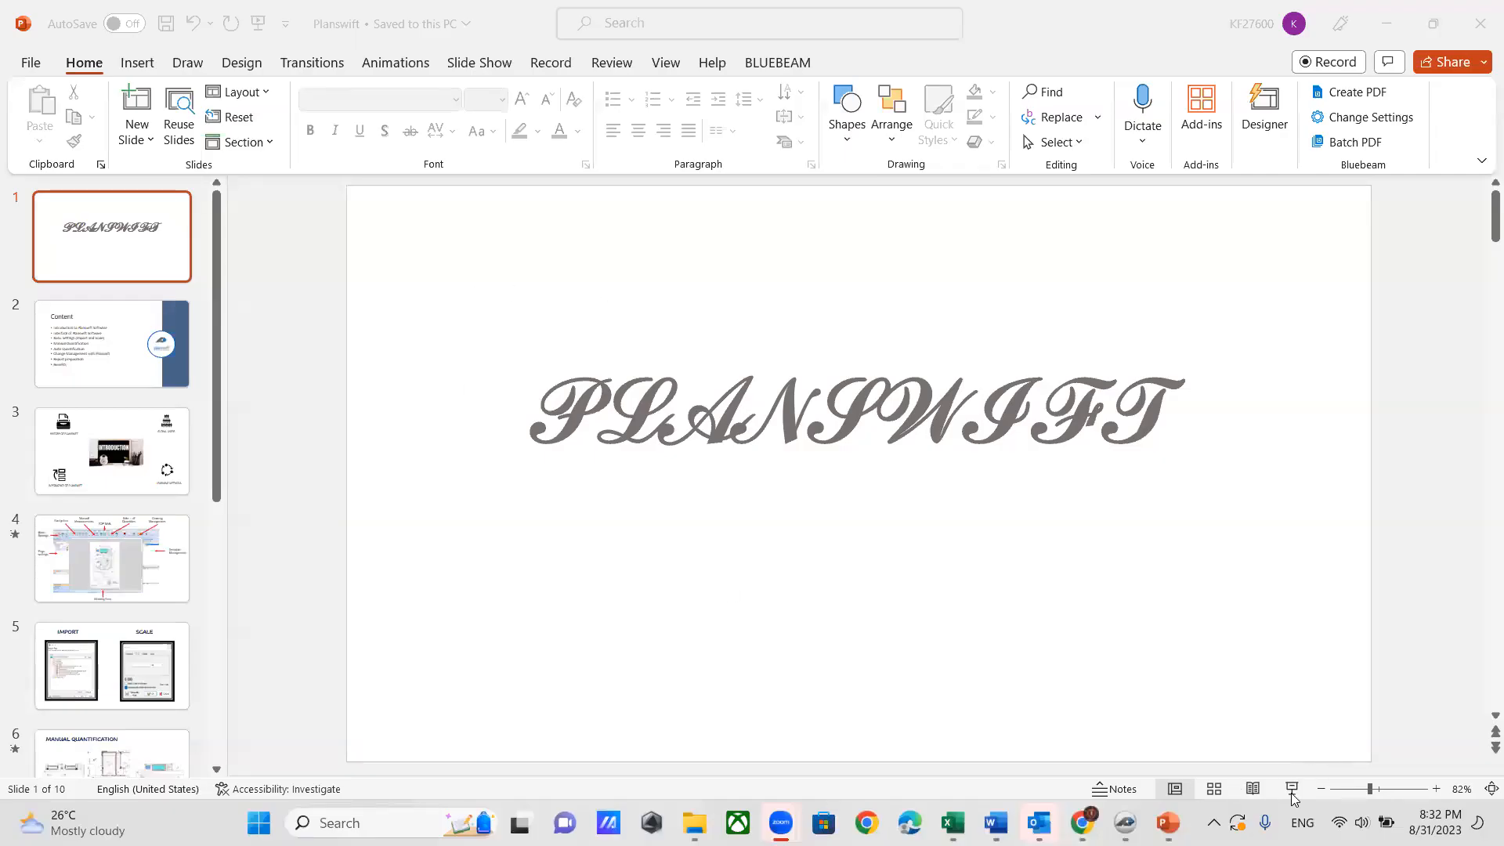
Step: Switch to PowerPoint, run the Planswift presentation as a slide show and advance to the Content slide
{"action": "left_click", "coordinate": [1294, 796]}
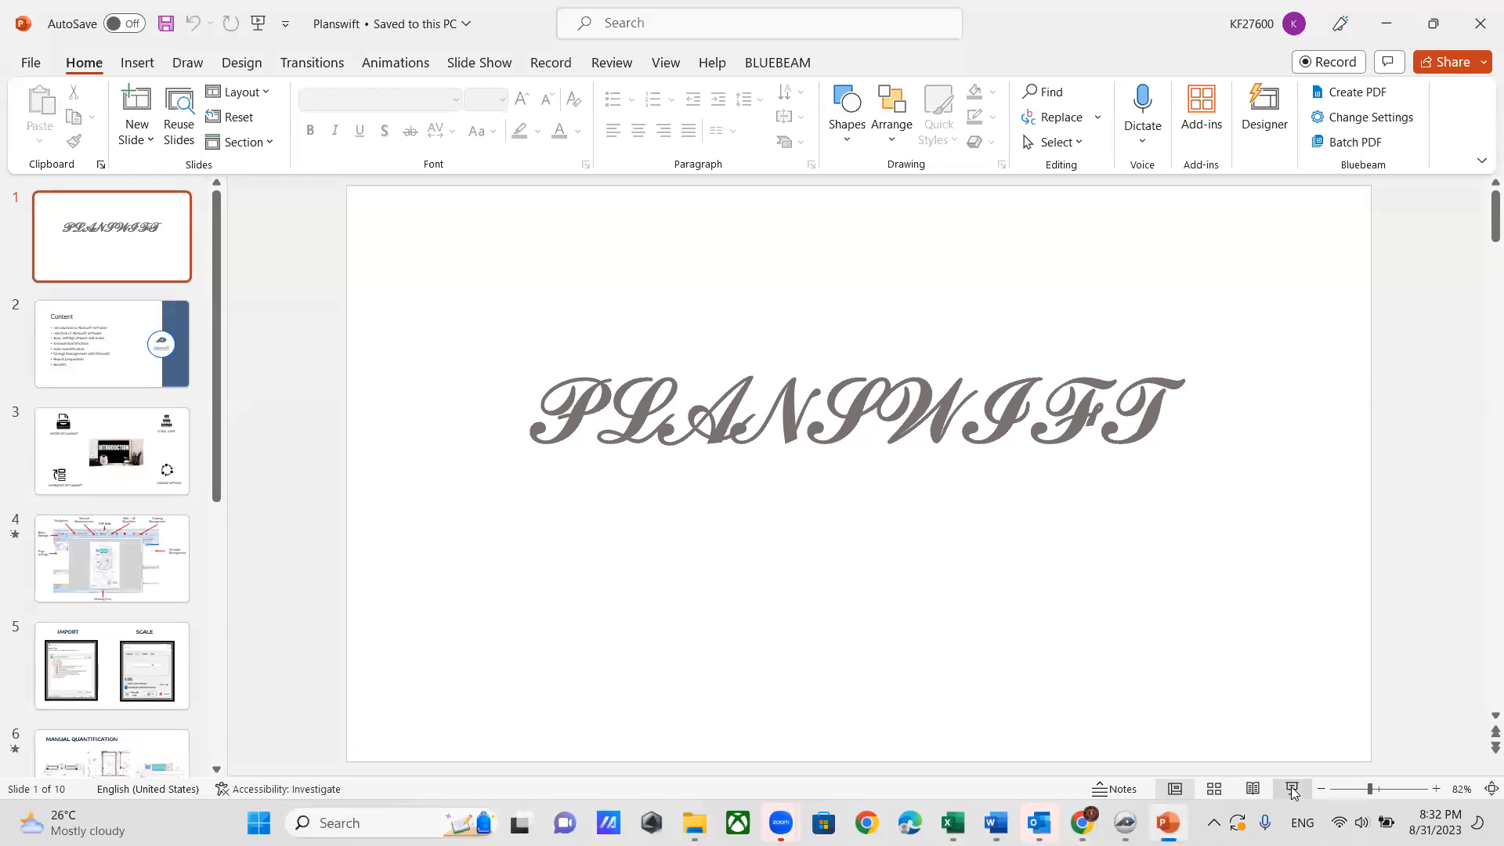
{"action": "left_click", "coordinate": [1293, 790]}
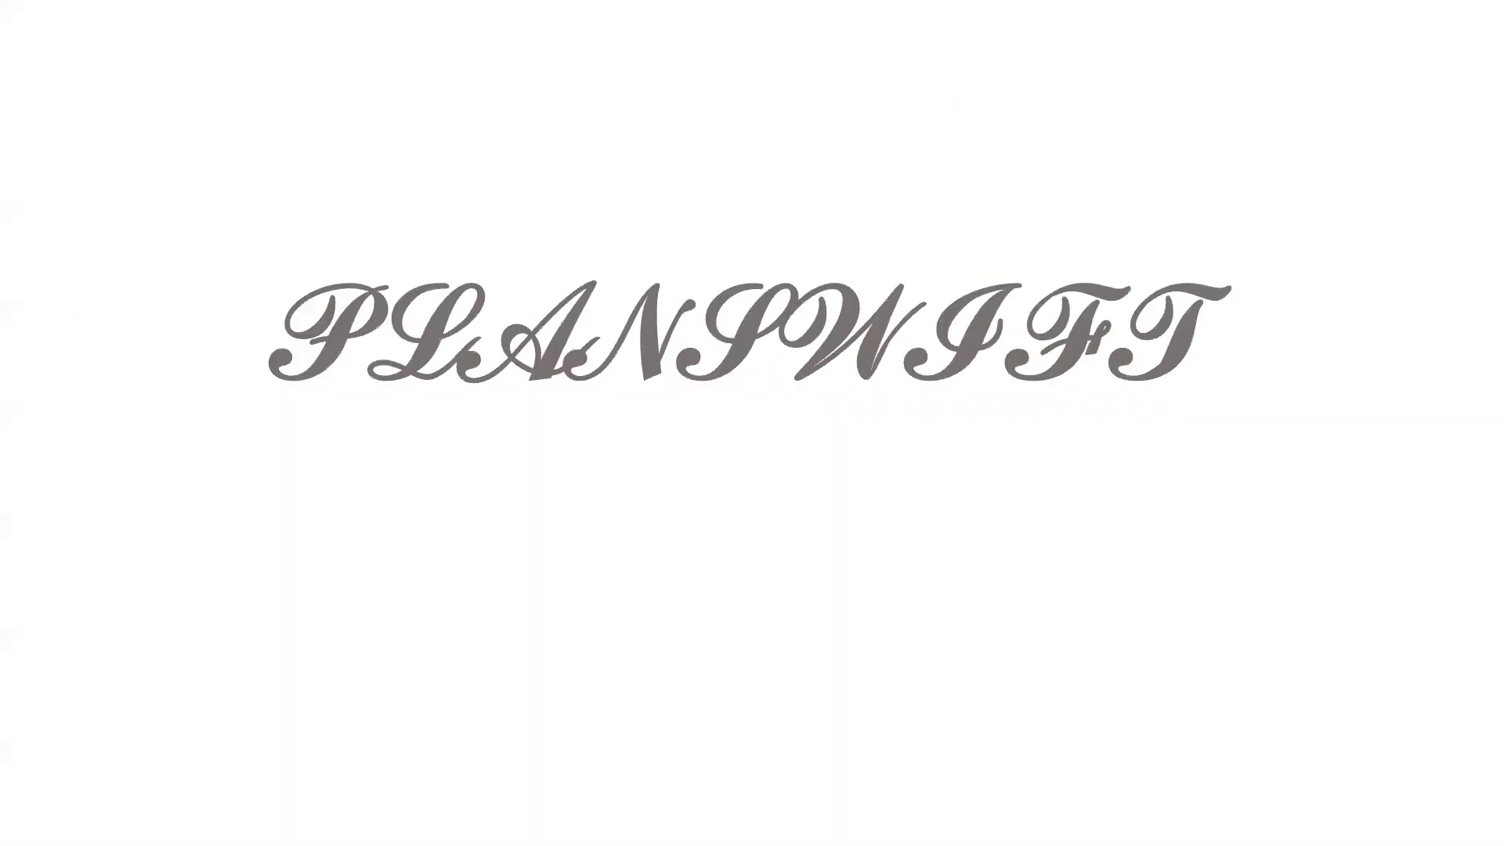
{"action": "left_click", "coordinate": [1291, 788]}
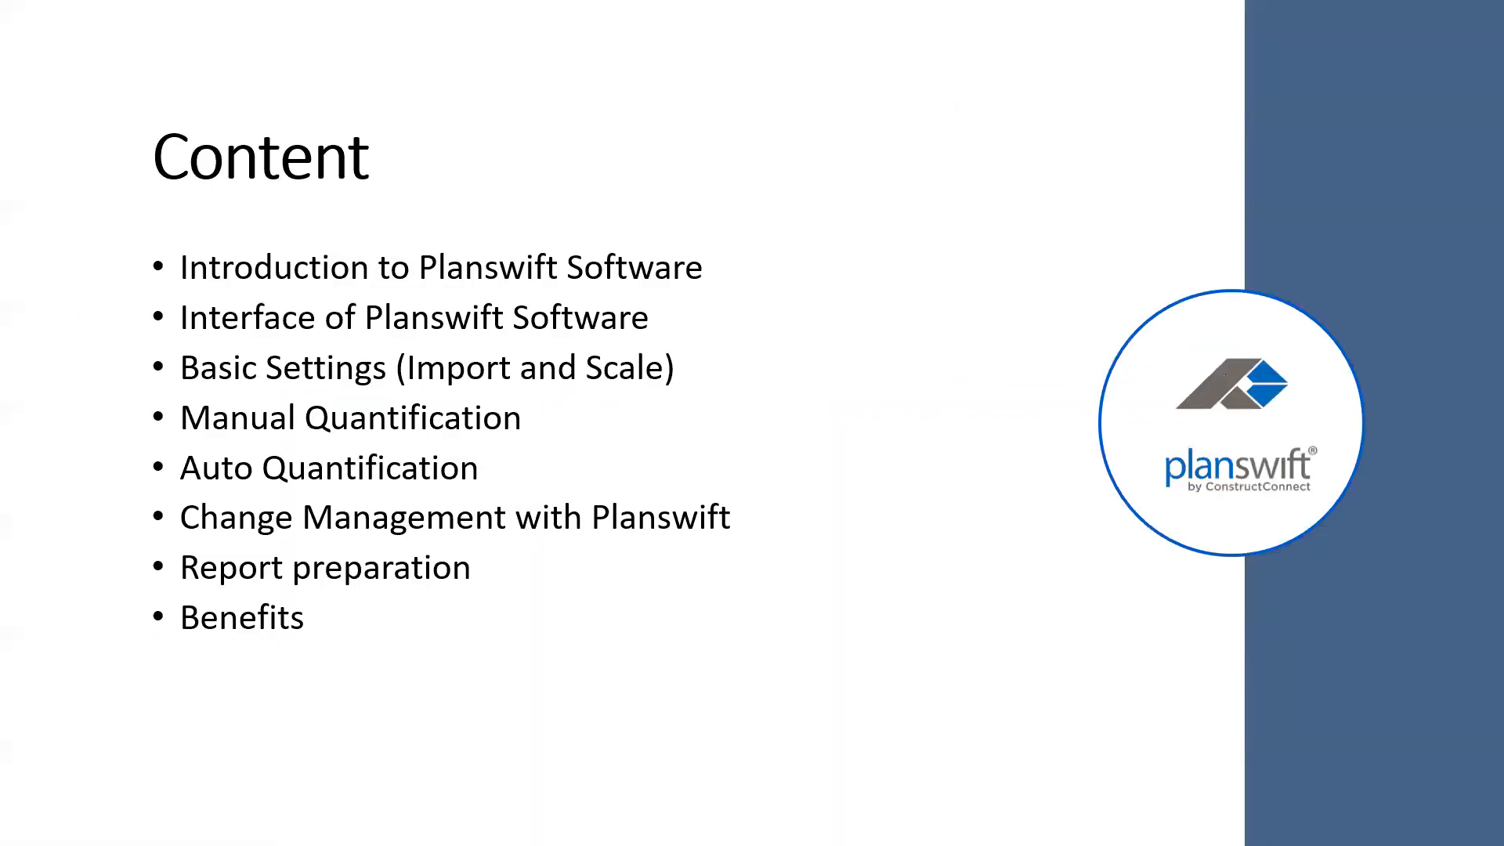
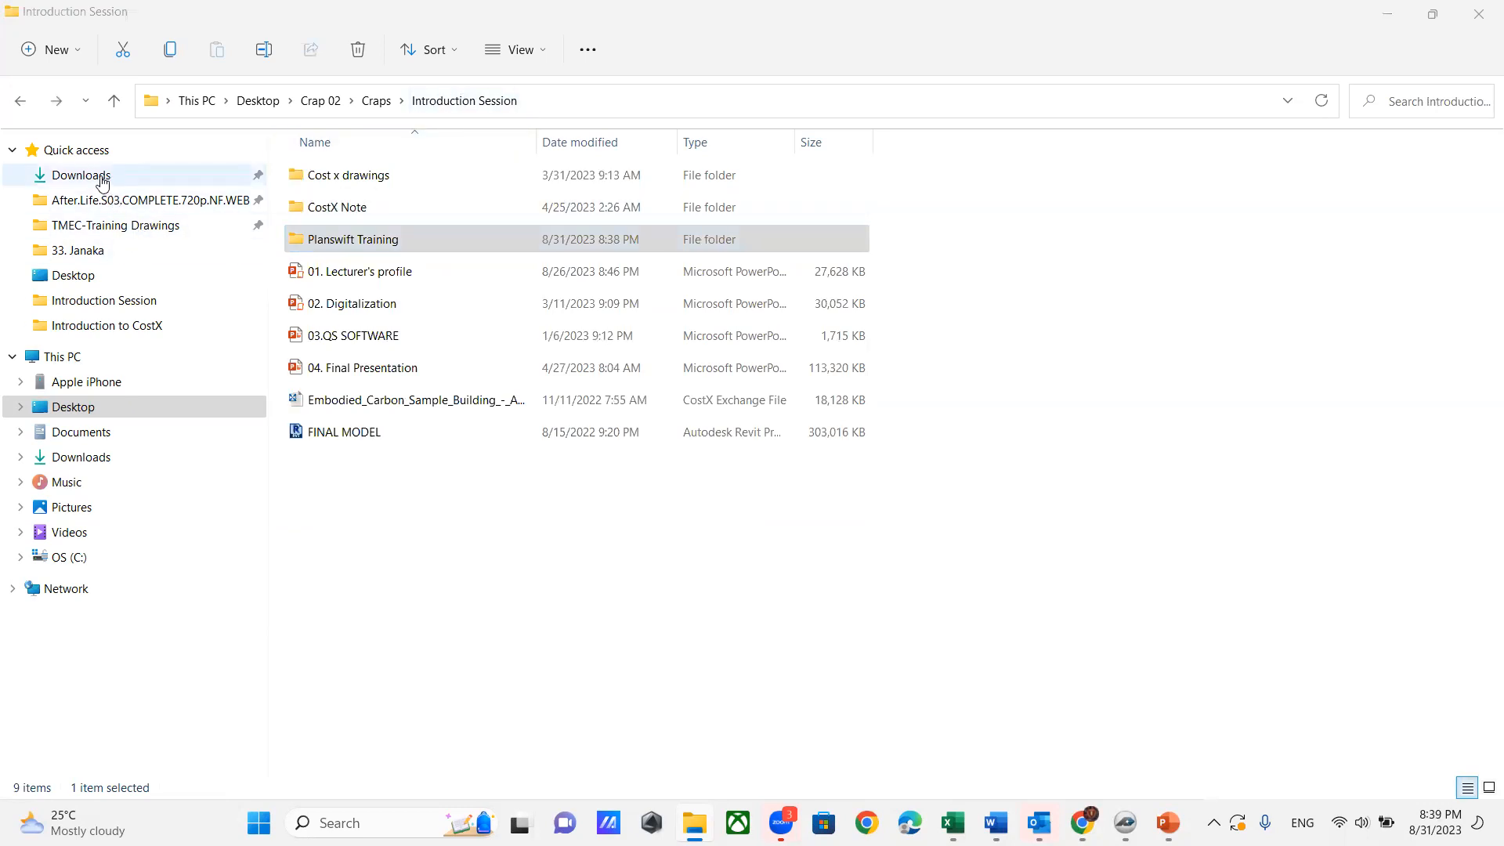
Step: Switch to File Explorer and open the Introduction to CostX folder on the Desktop
{"action": "left_click", "coordinate": [72, 407]}
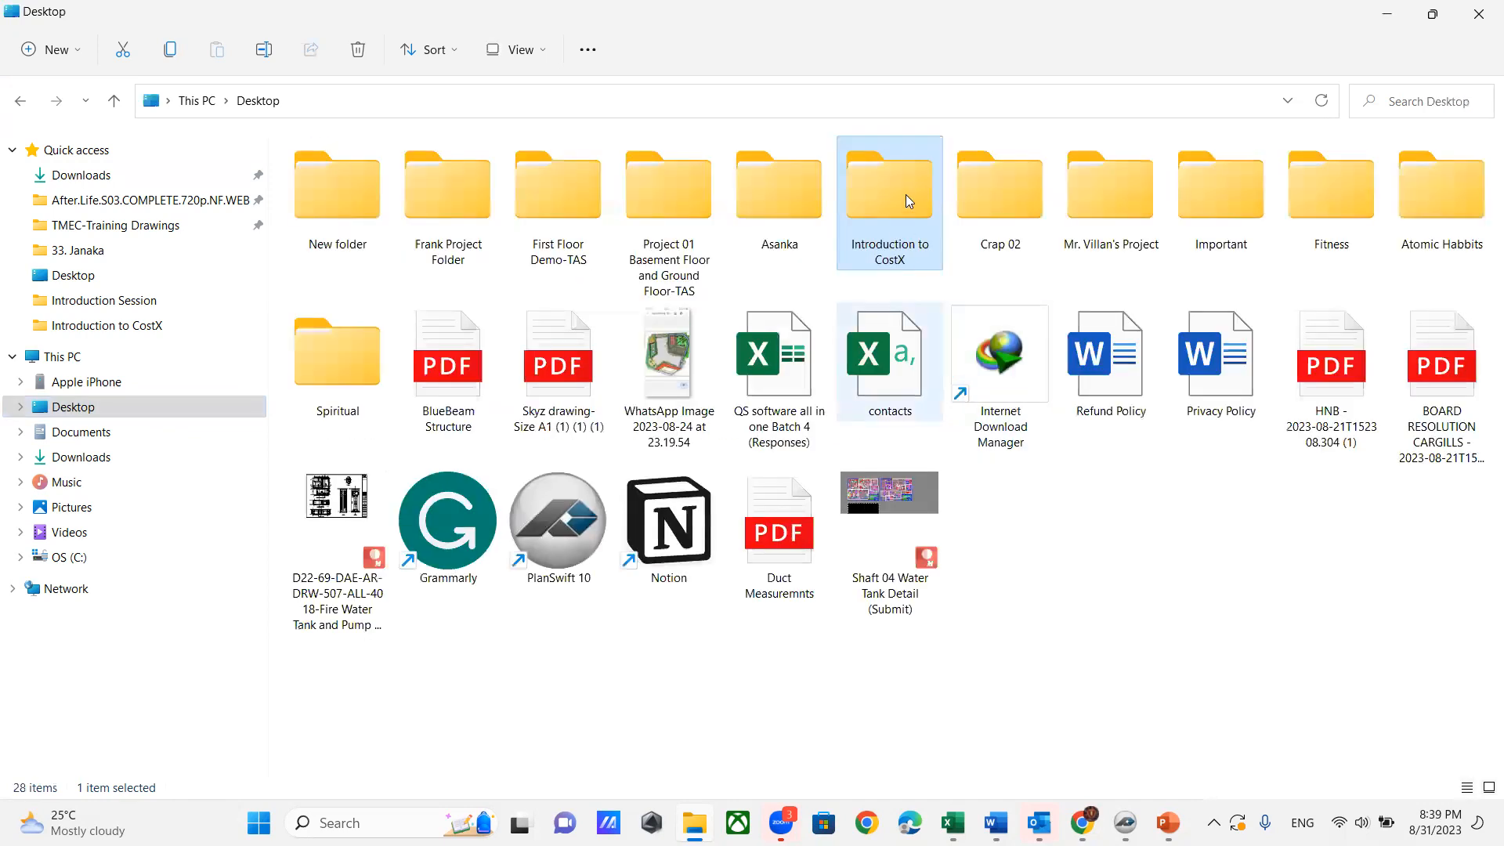
{"action": "double_click", "coordinate": [905, 194]}
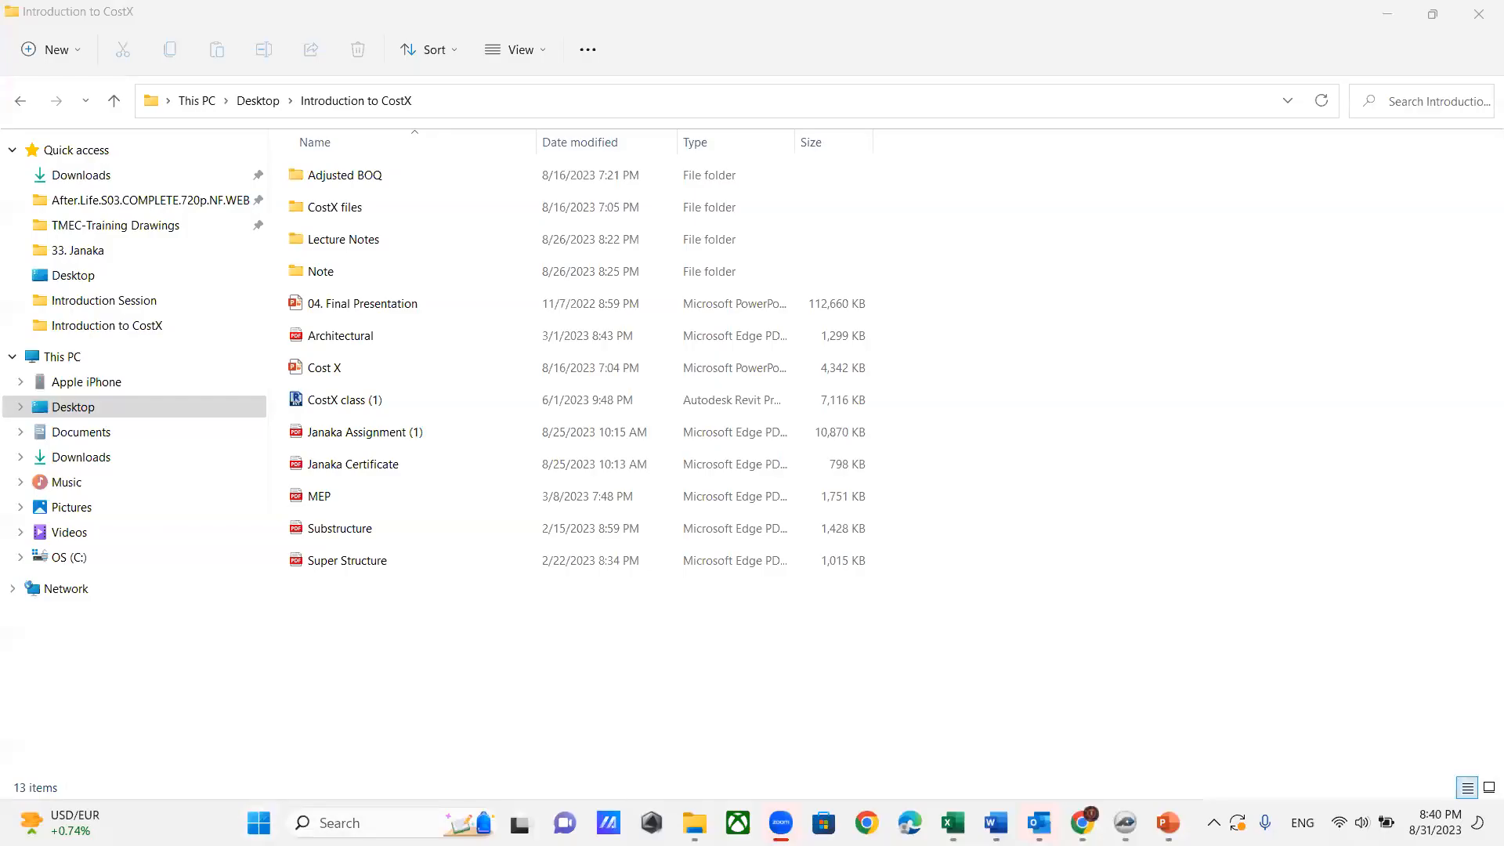
Step: Launch Bluebeam Revu and dismiss the file recovery, user survey and update dialogs without acting on them
{"action": "key", "text": "super"}
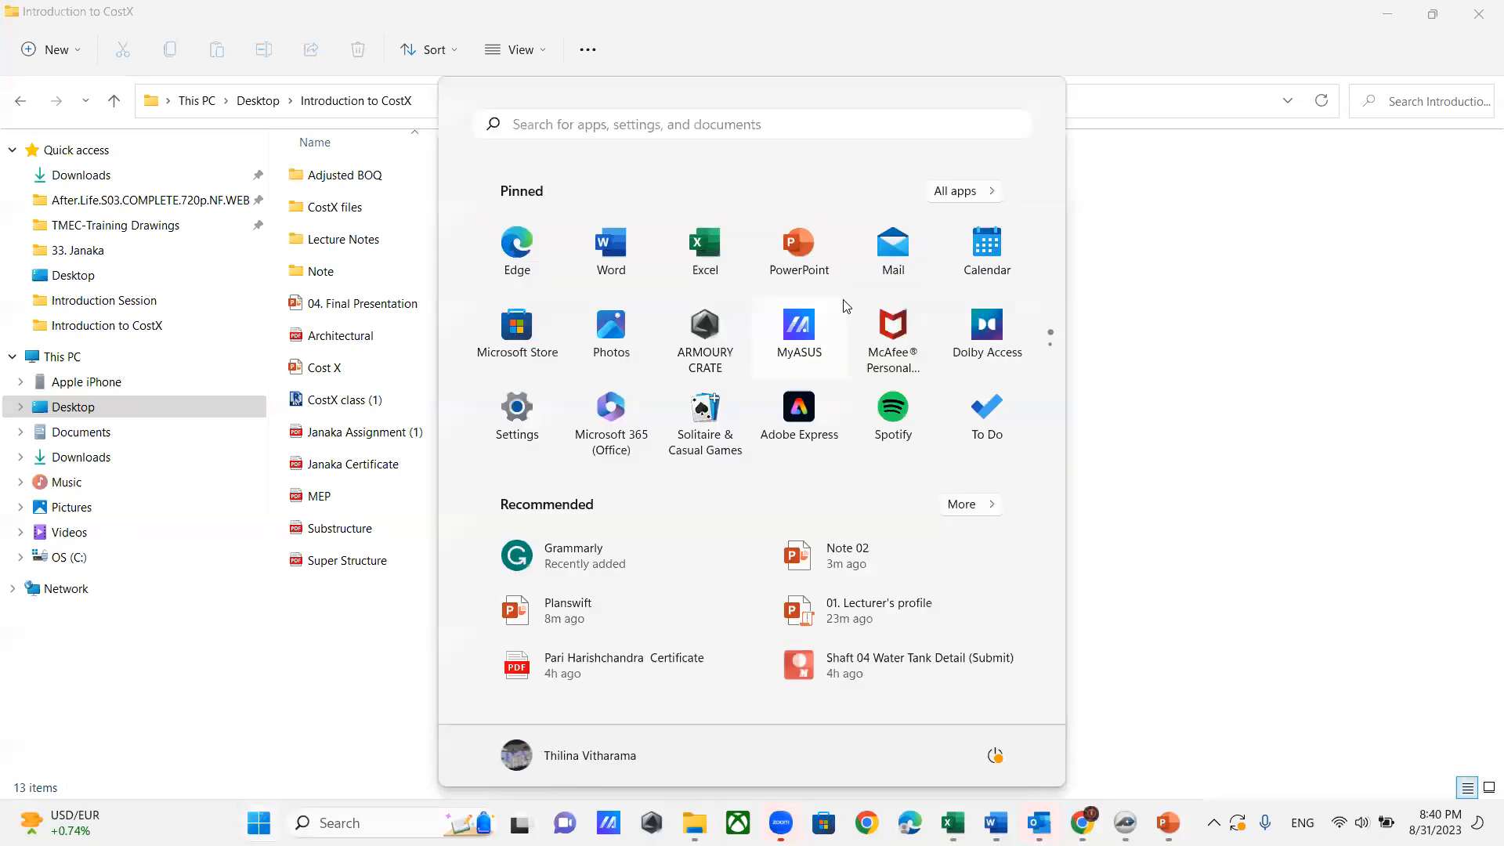
{"action": "type", "text": "b"}
{"action": "left_click", "coordinate": [593, 276]}
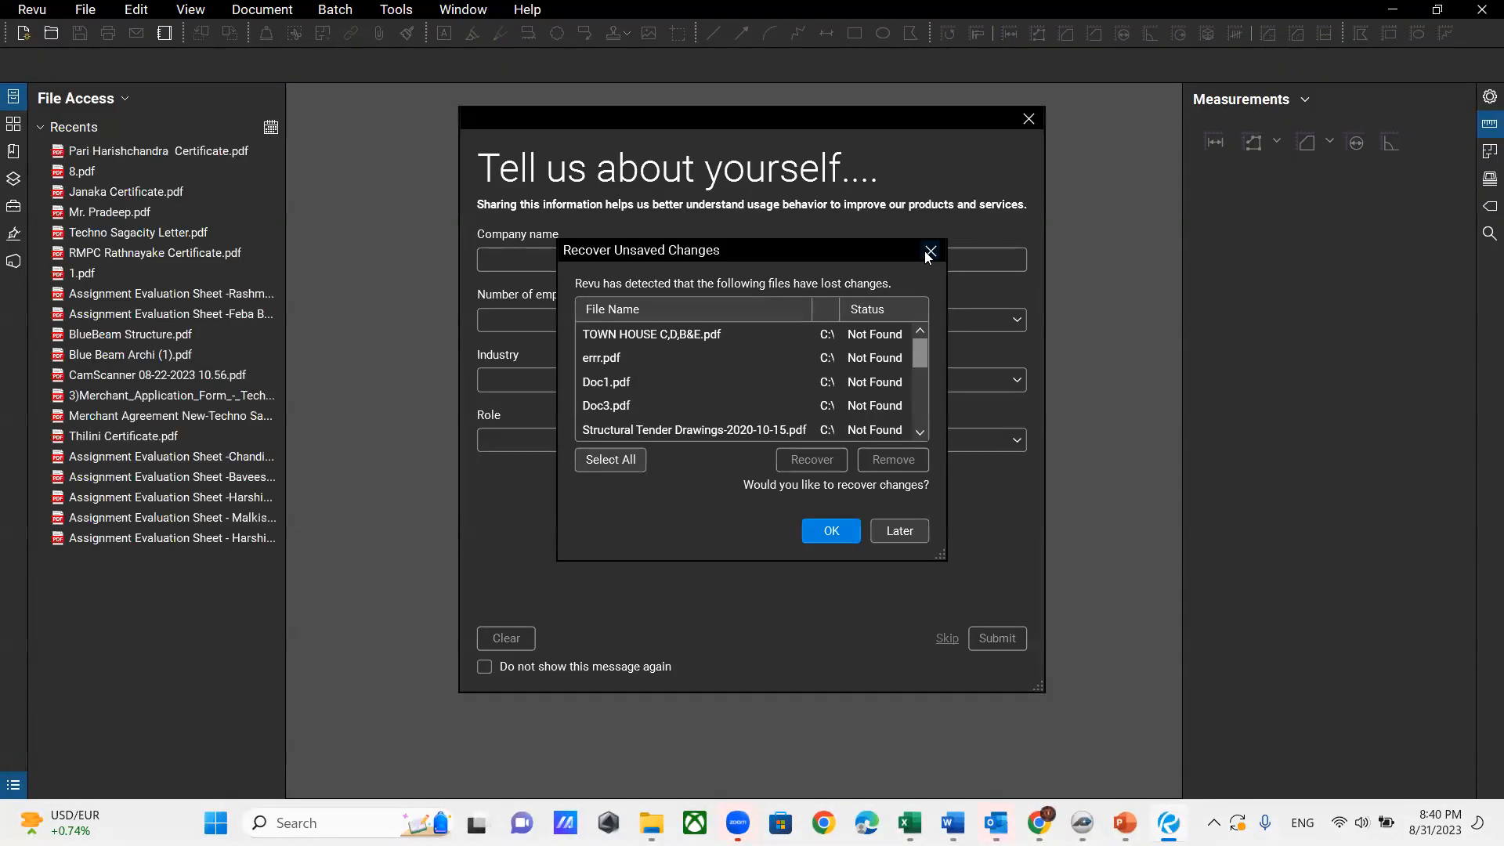
{"action": "left_click", "coordinate": [930, 251]}
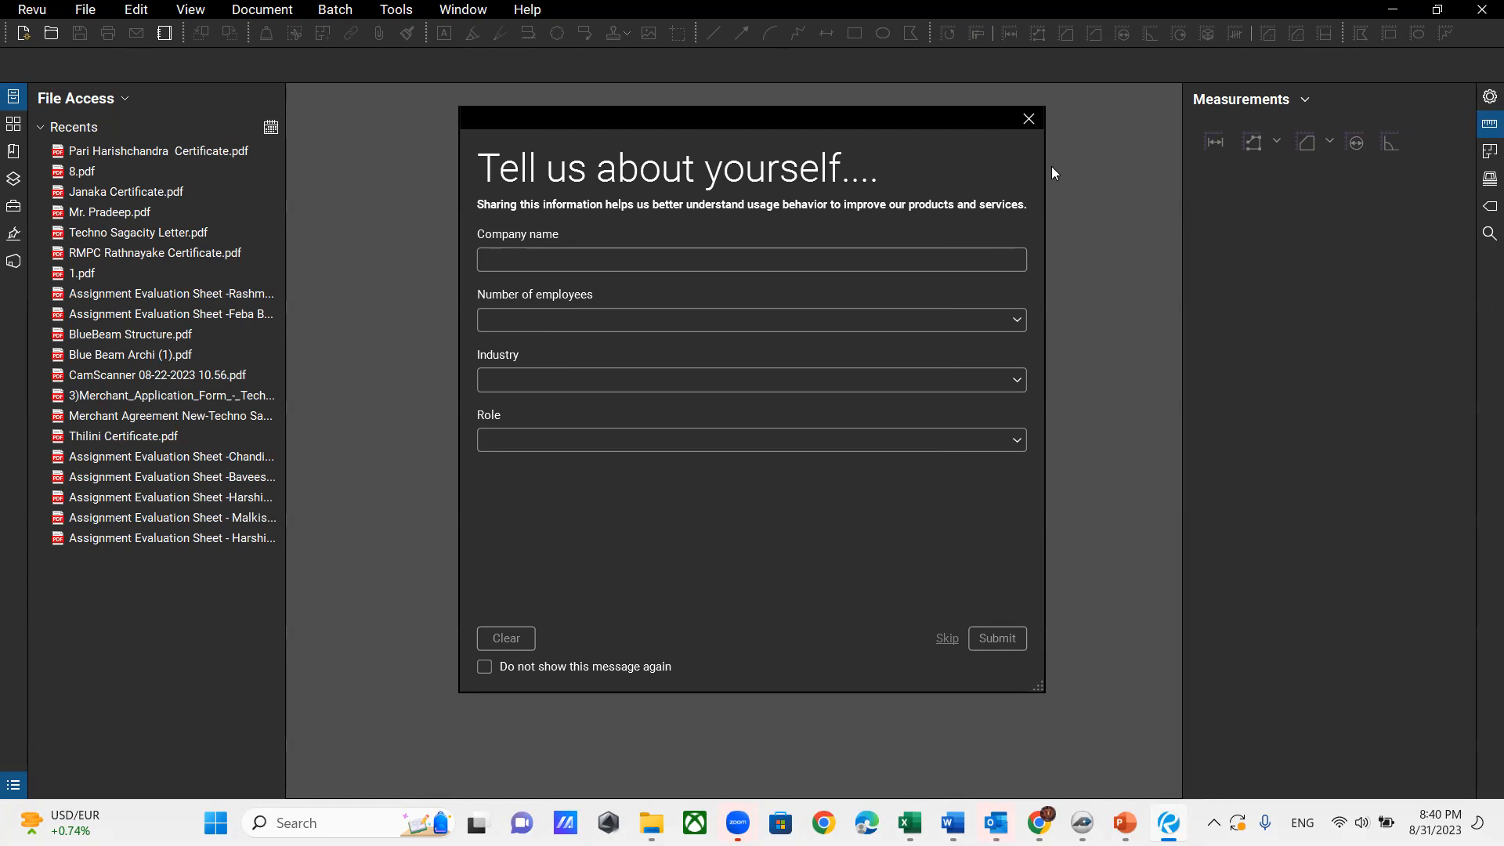
{"action": "left_click", "coordinate": [1029, 120]}
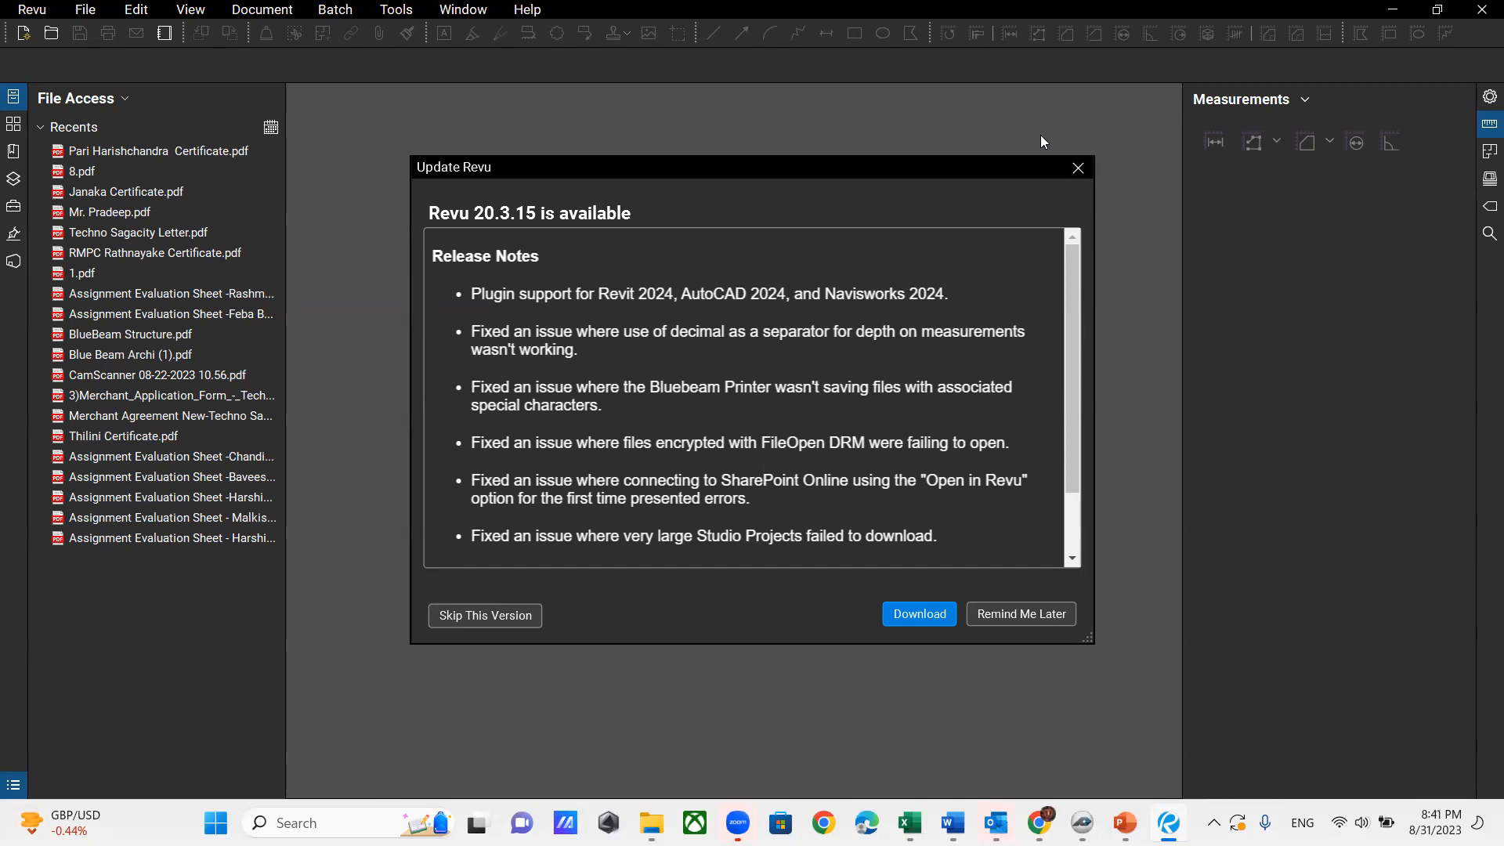
{"action": "left_click", "coordinate": [1077, 169]}
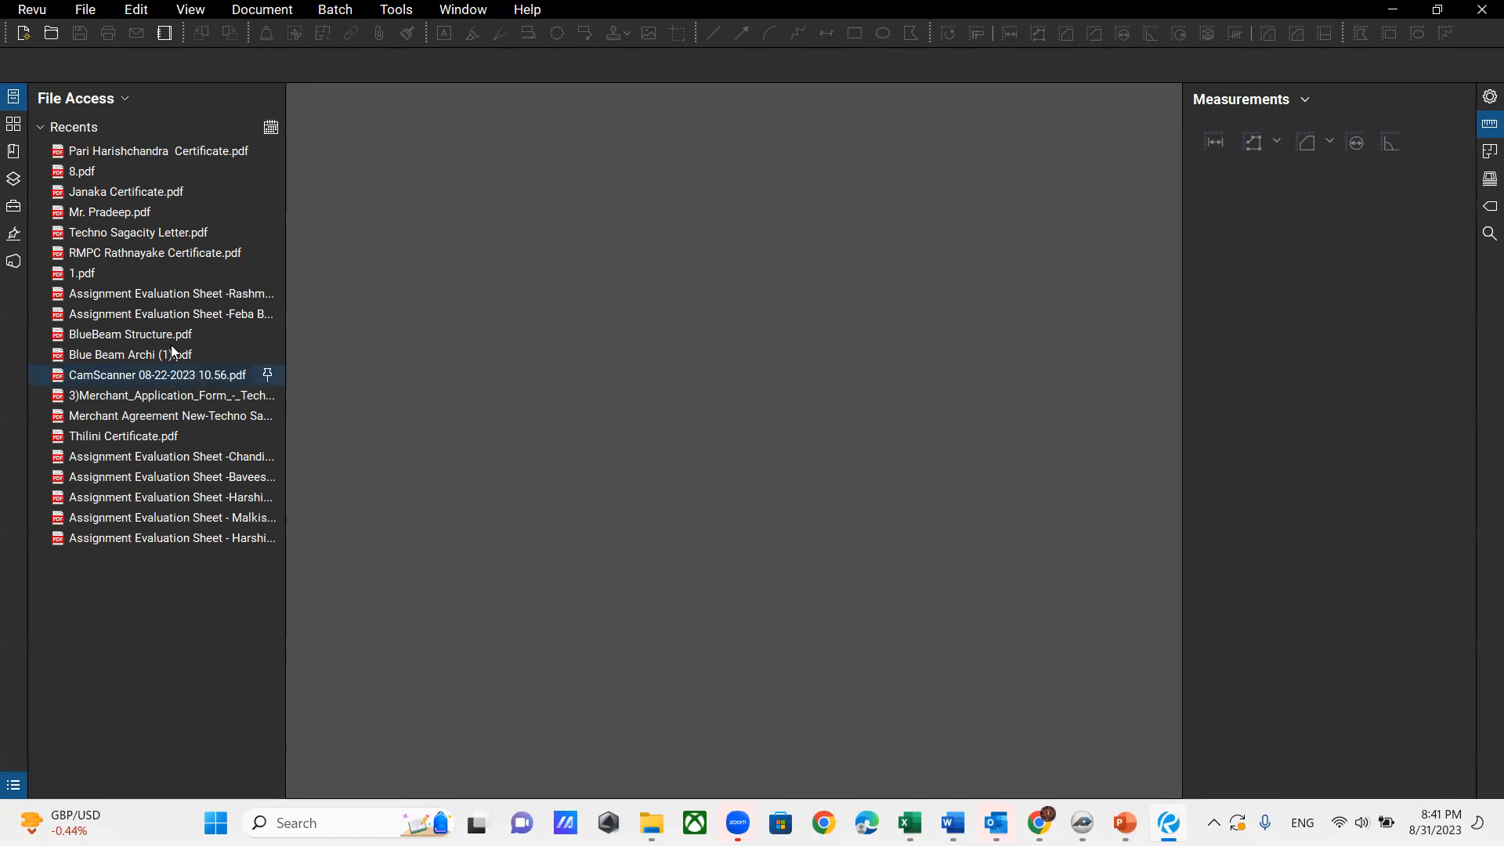
Step: Open the recent file BlueBeam Structure.pdf and bring its foundation layout sheet fully into view
{"action": "mouse_move", "coordinate": [148, 345]}
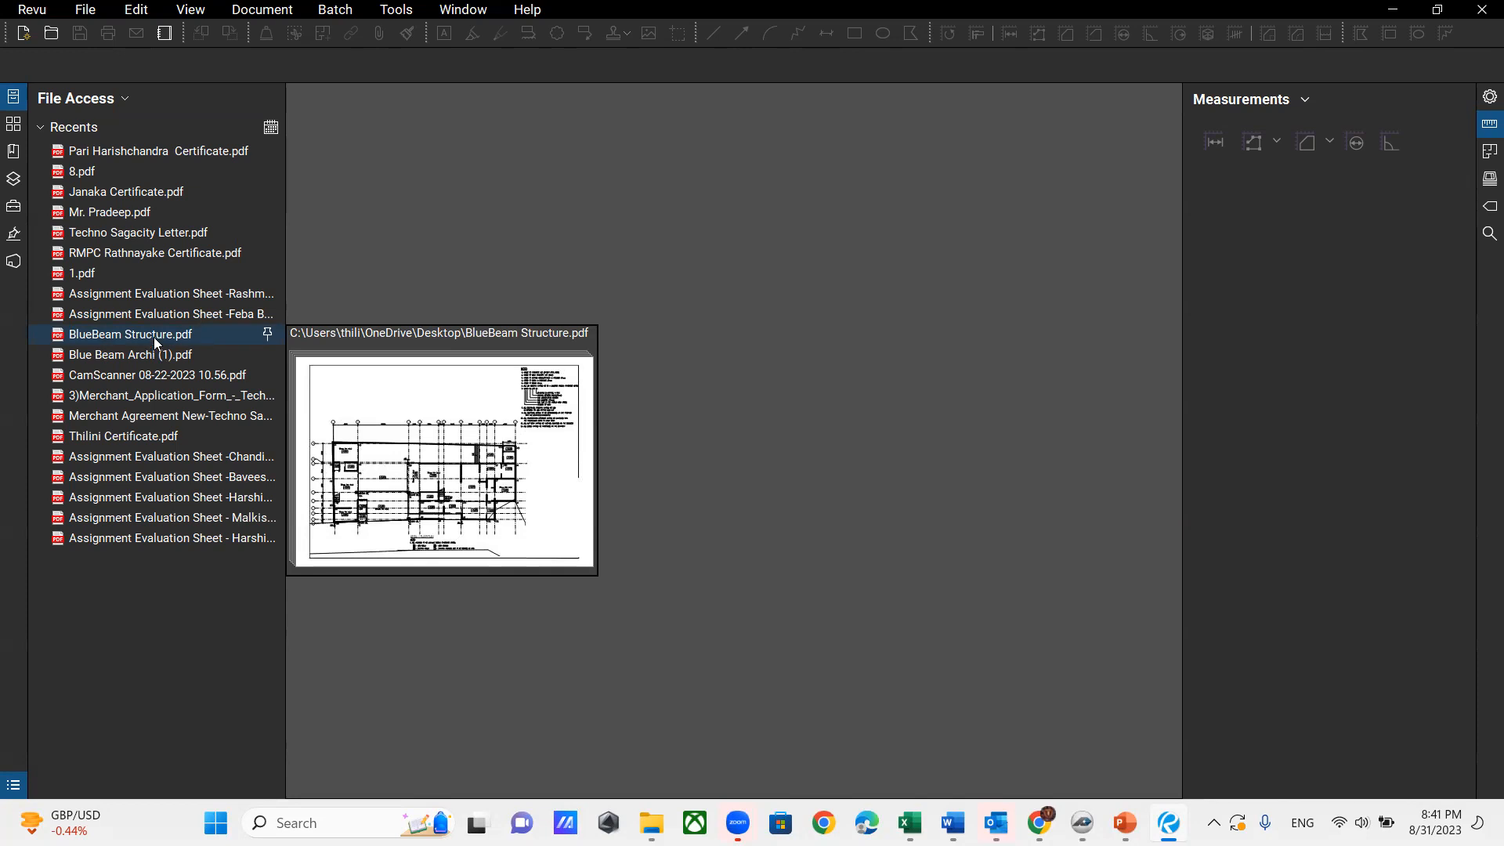
{"action": "left_click", "coordinate": [153, 336]}
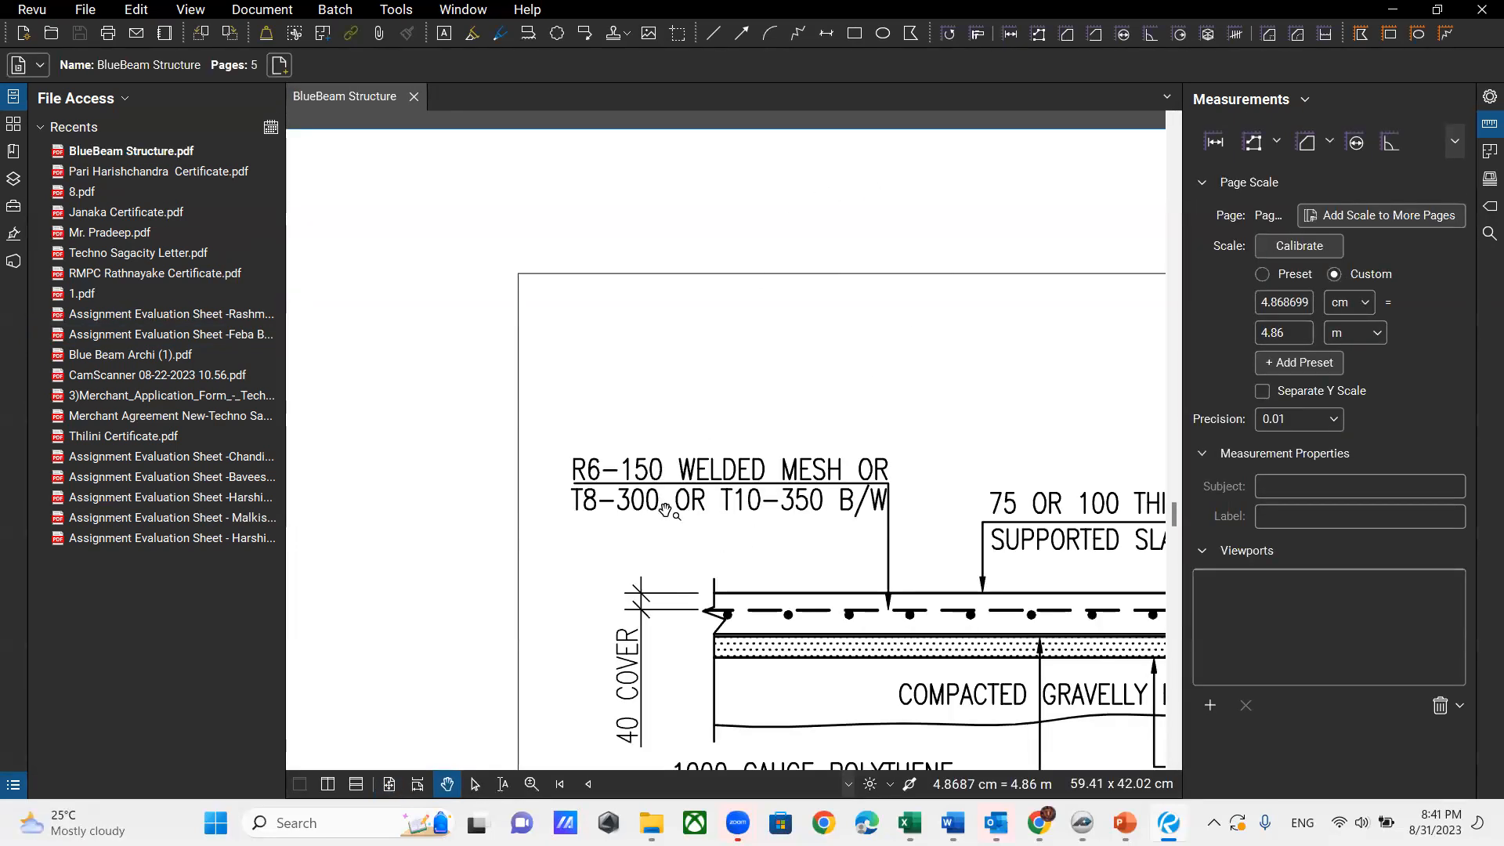
{"action": "scroll", "coordinate": [668, 511], "scroll_direction": "down", "scroll_amount": 3}
{"action": "scroll", "coordinate": [617, 488], "scroll_direction": "down", "scroll_amount": 4}
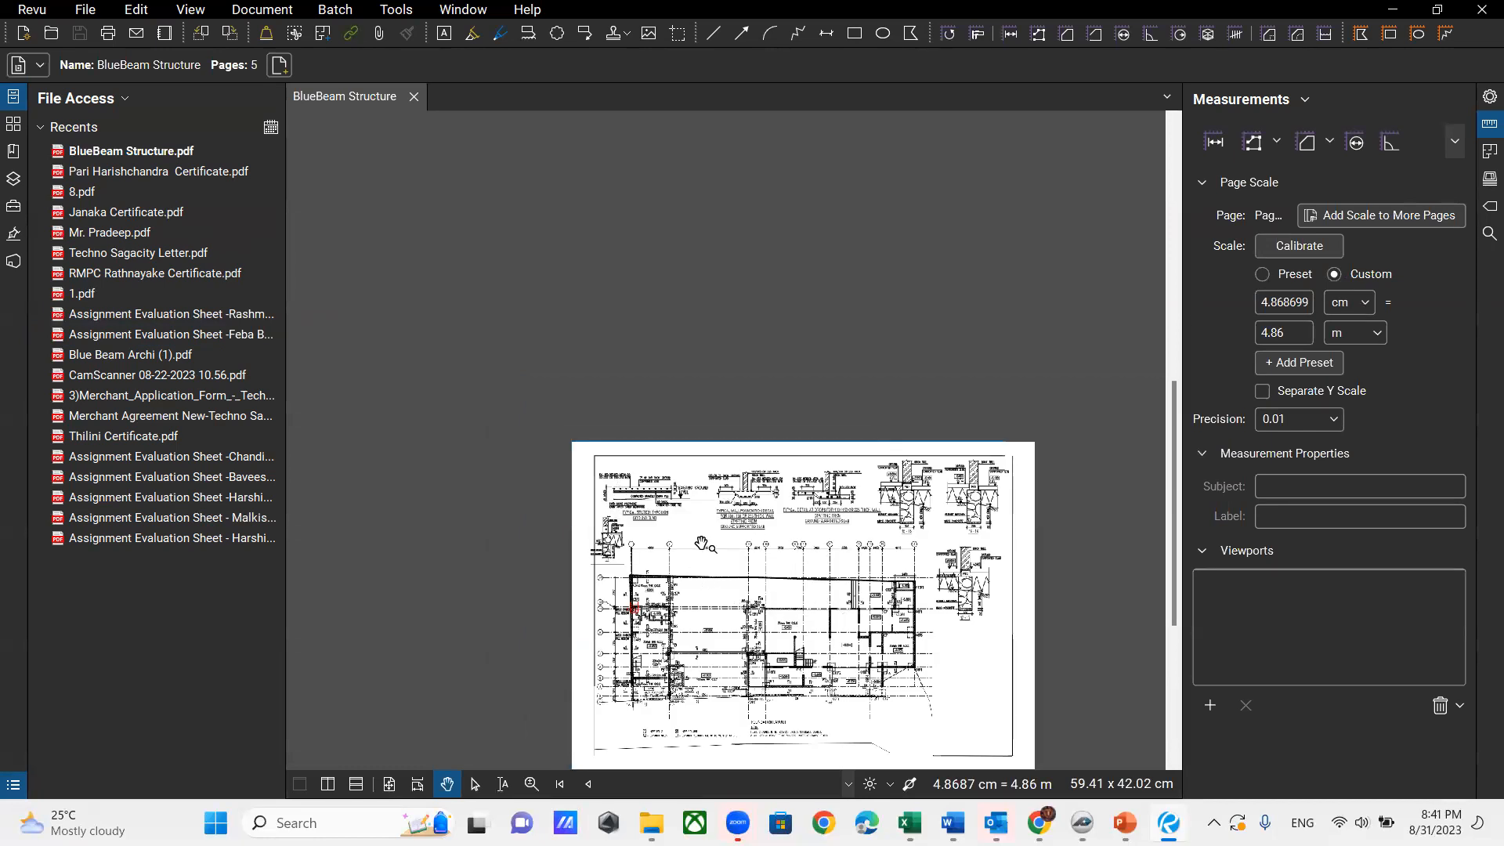
{"action": "scroll", "coordinate": [696, 541], "scroll_direction": "up", "scroll_amount": 2}
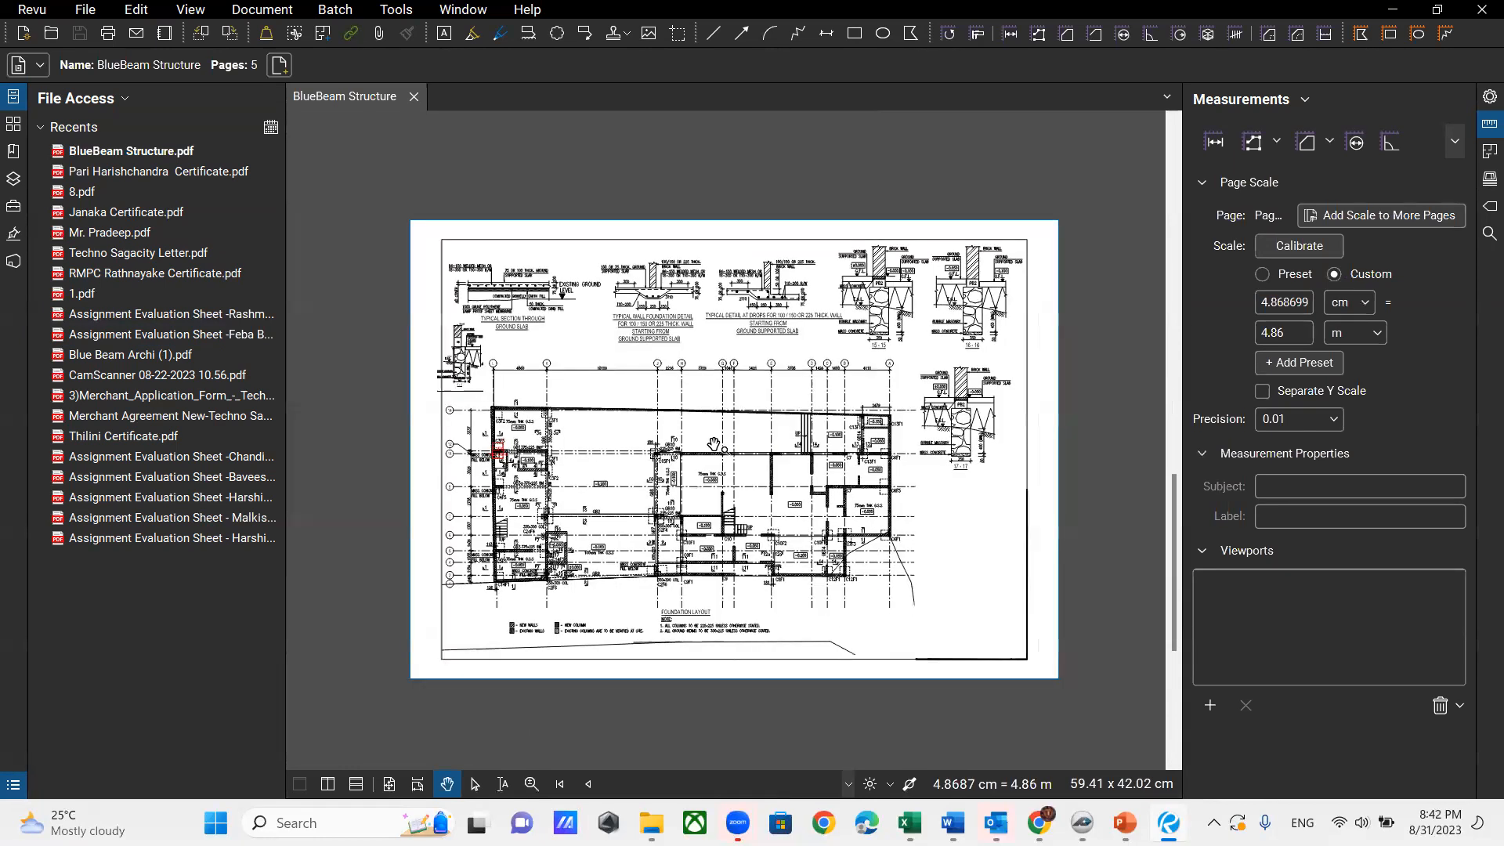
{"action": "scroll", "coordinate": [714, 444], "scroll_direction": "up", "scroll_amount": 3}
{"action": "scroll", "coordinate": [714, 444], "scroll_direction": "down", "scroll_amount": 1}
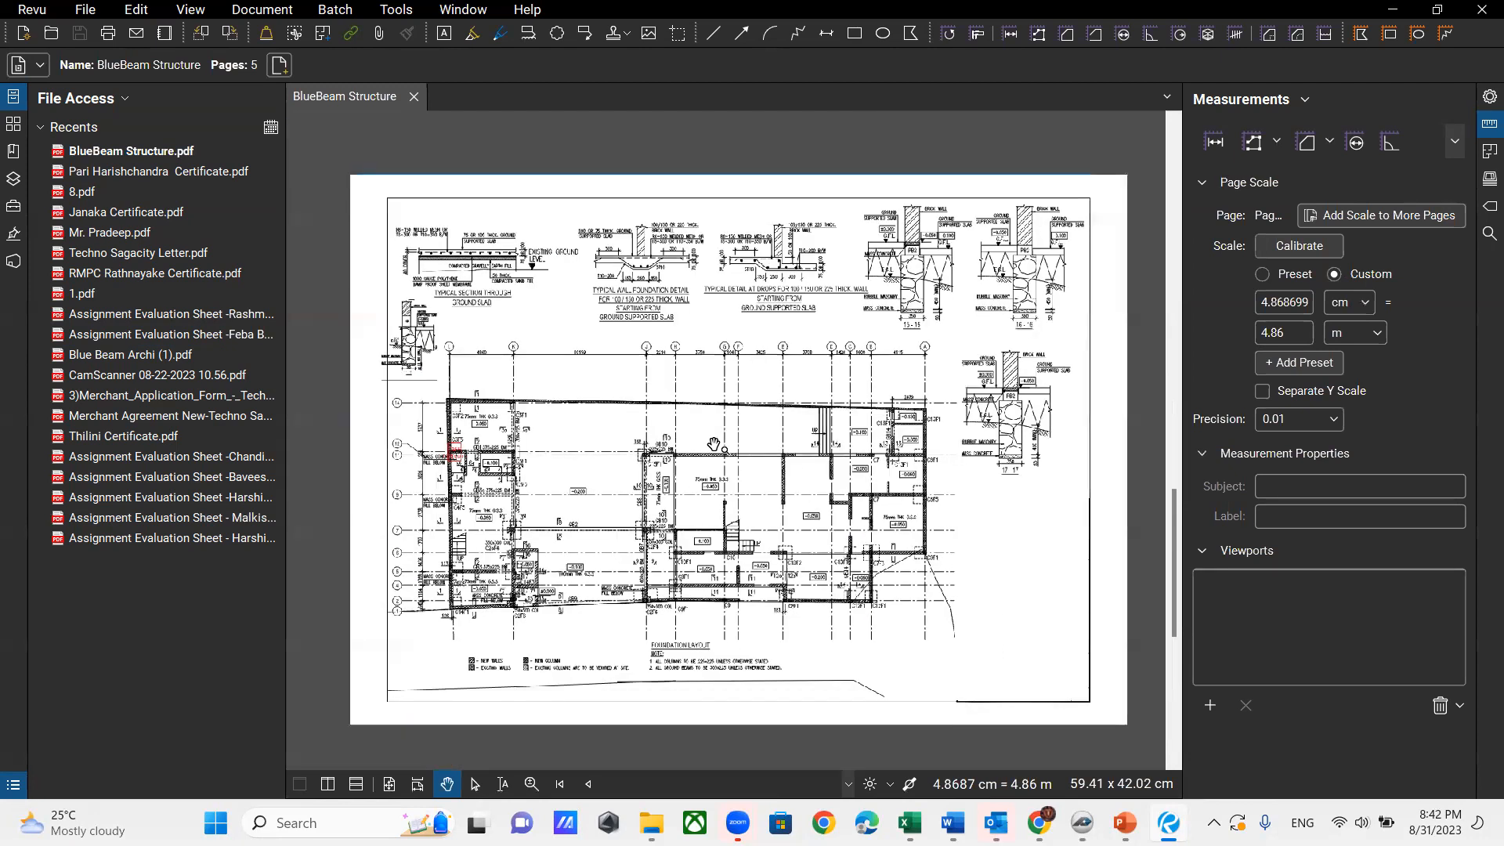
{"action": "scroll", "coordinate": [669, 346], "scroll_direction": "up", "scroll_amount": 1}
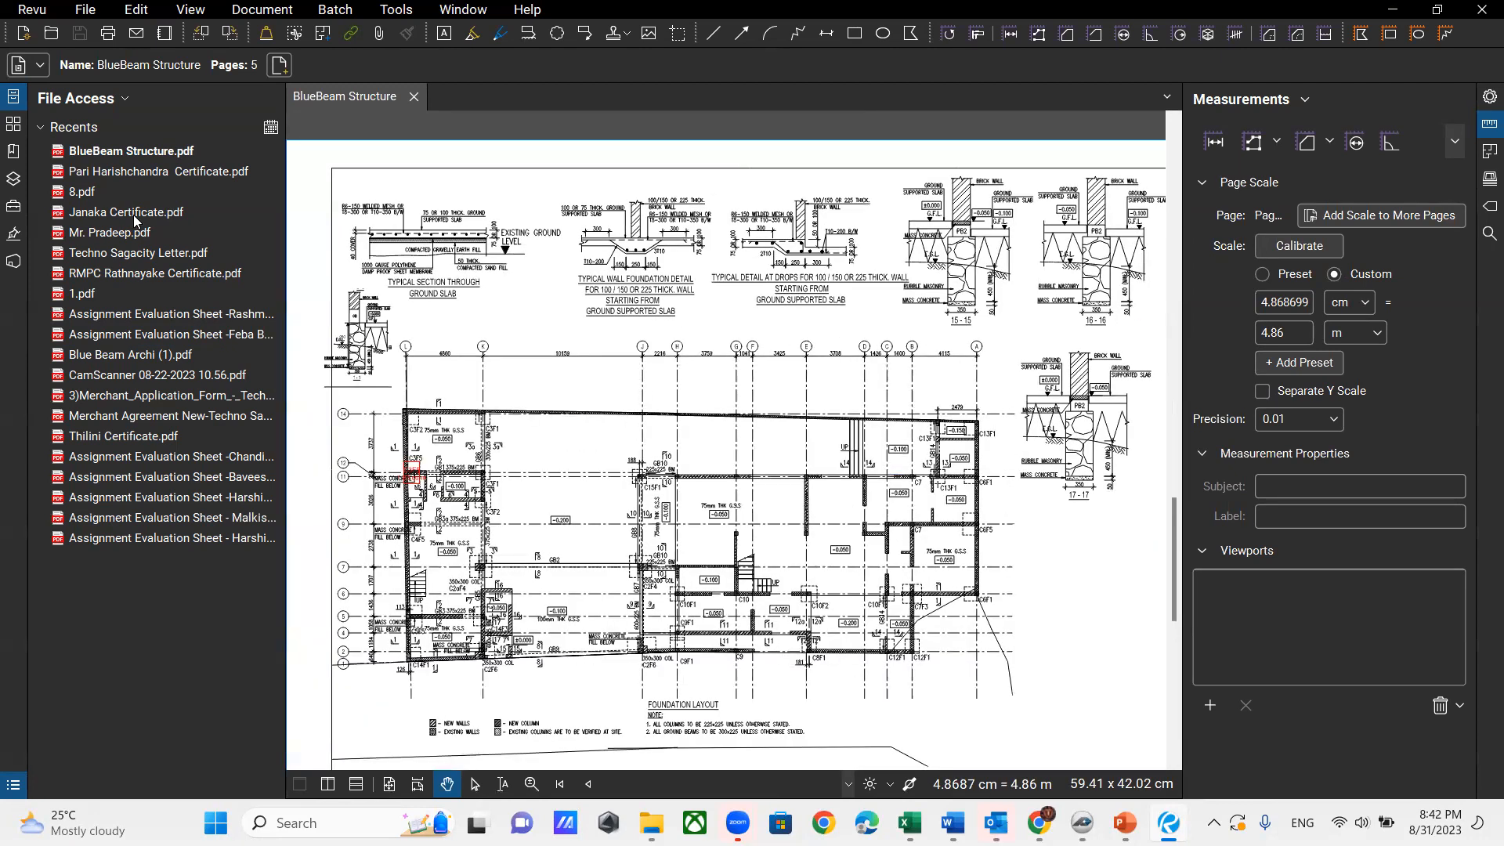
Step: Show the page thumbnails, go to page 1 and erase the NOTE block from the Level-1 floor plan sheet
{"action": "left_click", "coordinate": [13, 125]}
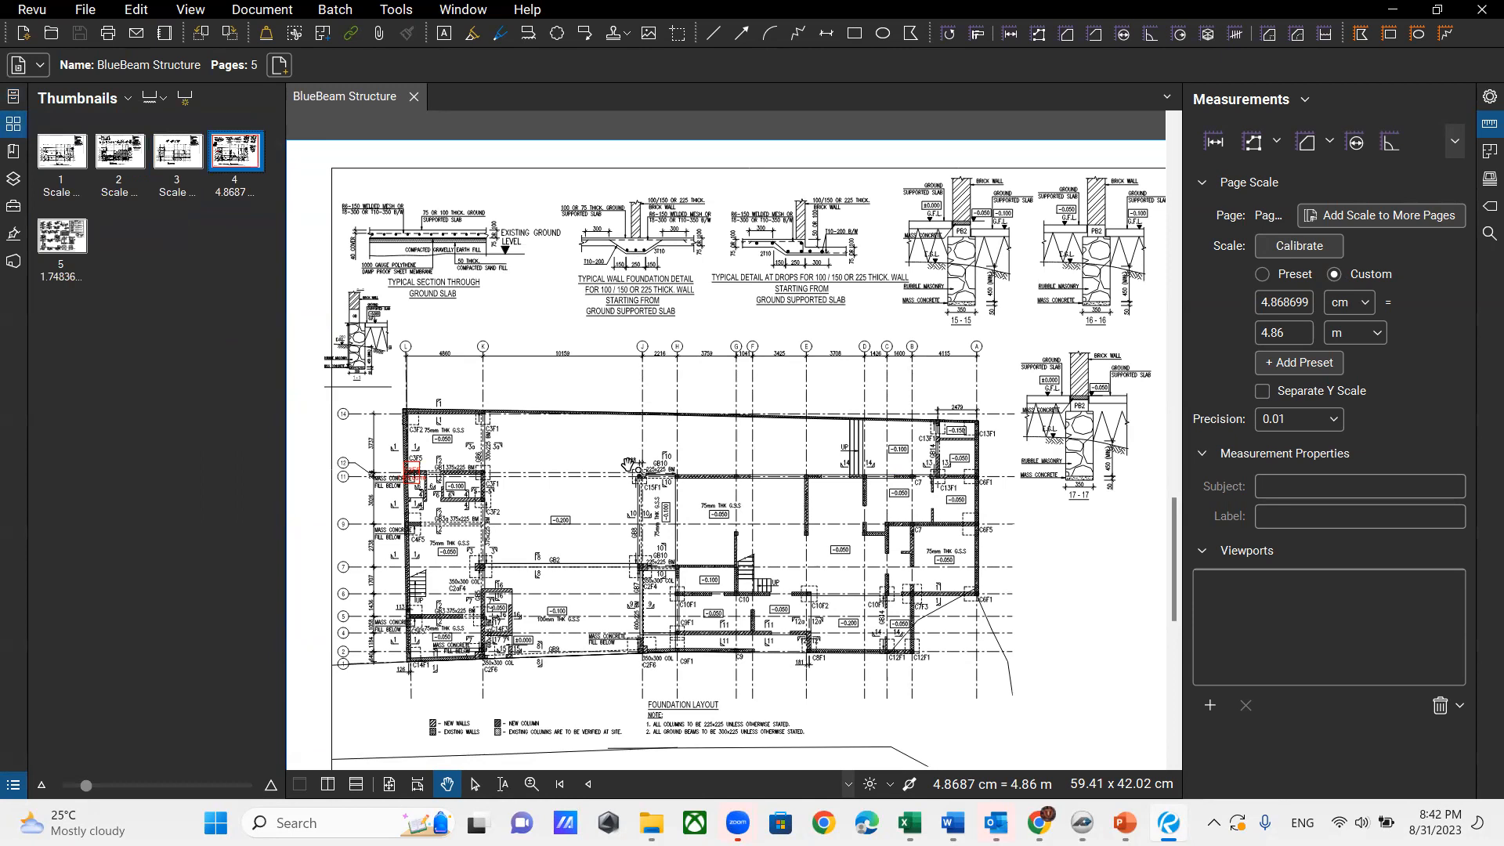
{"action": "left_click", "coordinate": [61, 156]}
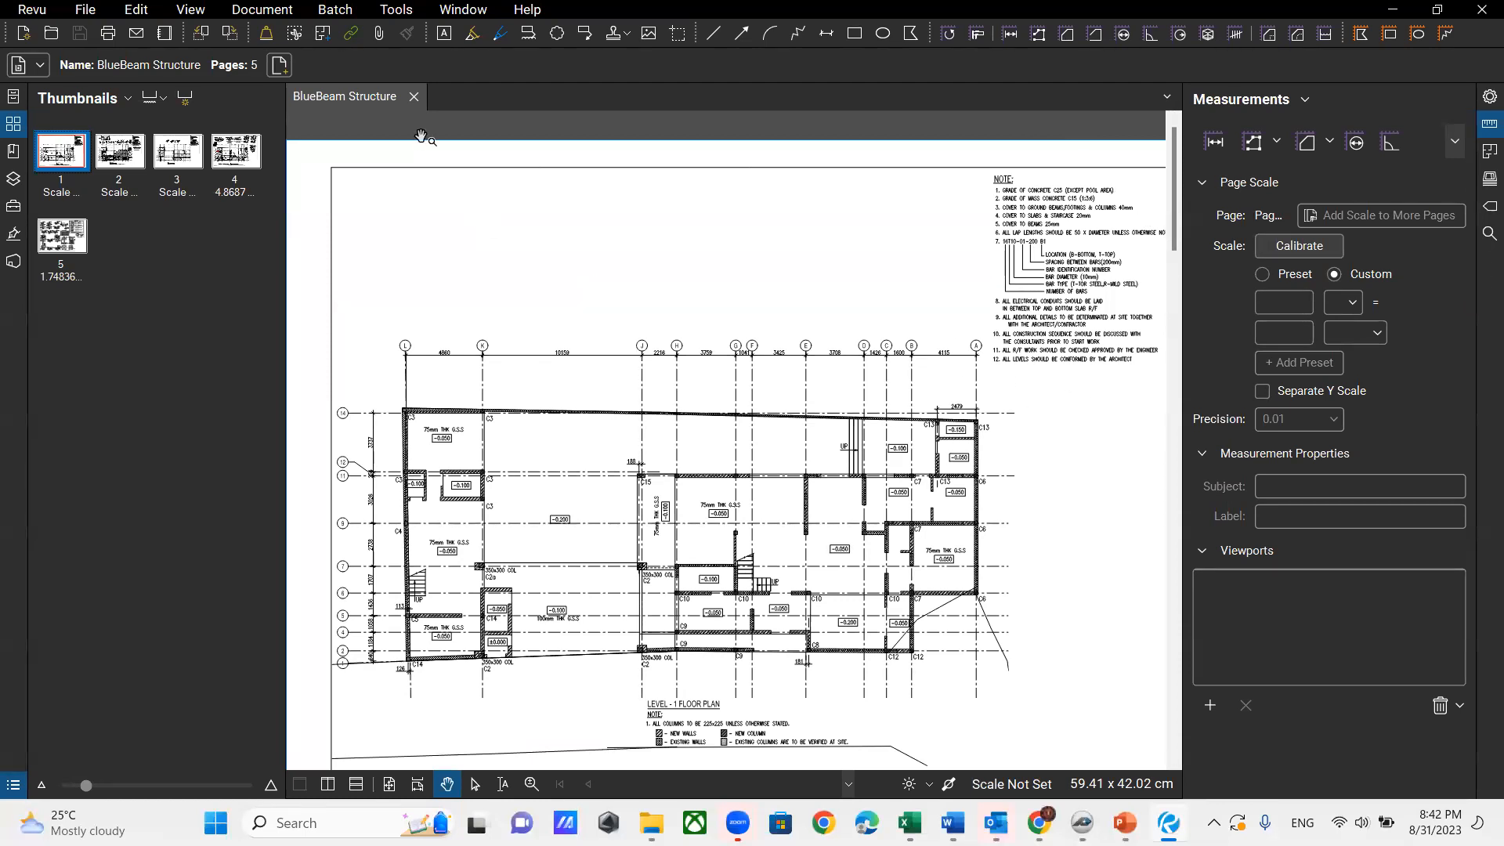
{"action": "left_click", "coordinate": [294, 35]}
{"action": "mouse_move", "coordinate": [985, 166]}
{"action": "left_mouse_down"}
{"action": "mouse_move", "coordinate": [1117, 327]}
{"action": "mouse_move", "coordinate": [1112, 373]}
{"action": "left_mouse_up"}
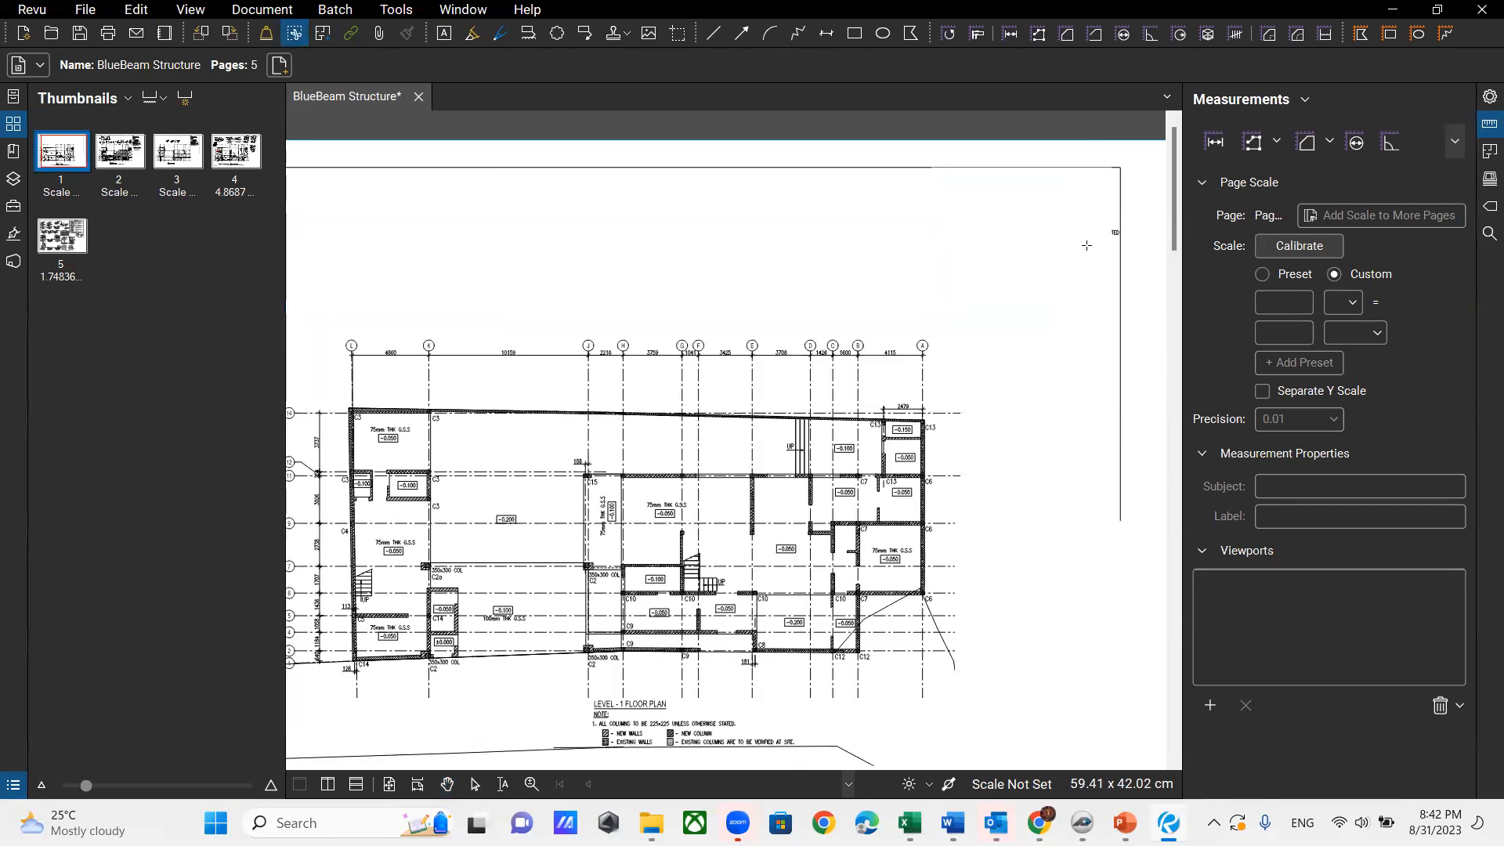
{"action": "left_click_drag", "start_coordinate": [1120, 249], "coordinate": [1121, 250]}
{"action": "scroll", "coordinate": [888, 318], "scroll_direction": "down", "scroll_amount": 2}
{"action": "scroll", "coordinate": [687, 441], "scroll_direction": "up", "scroll_amount": 2}
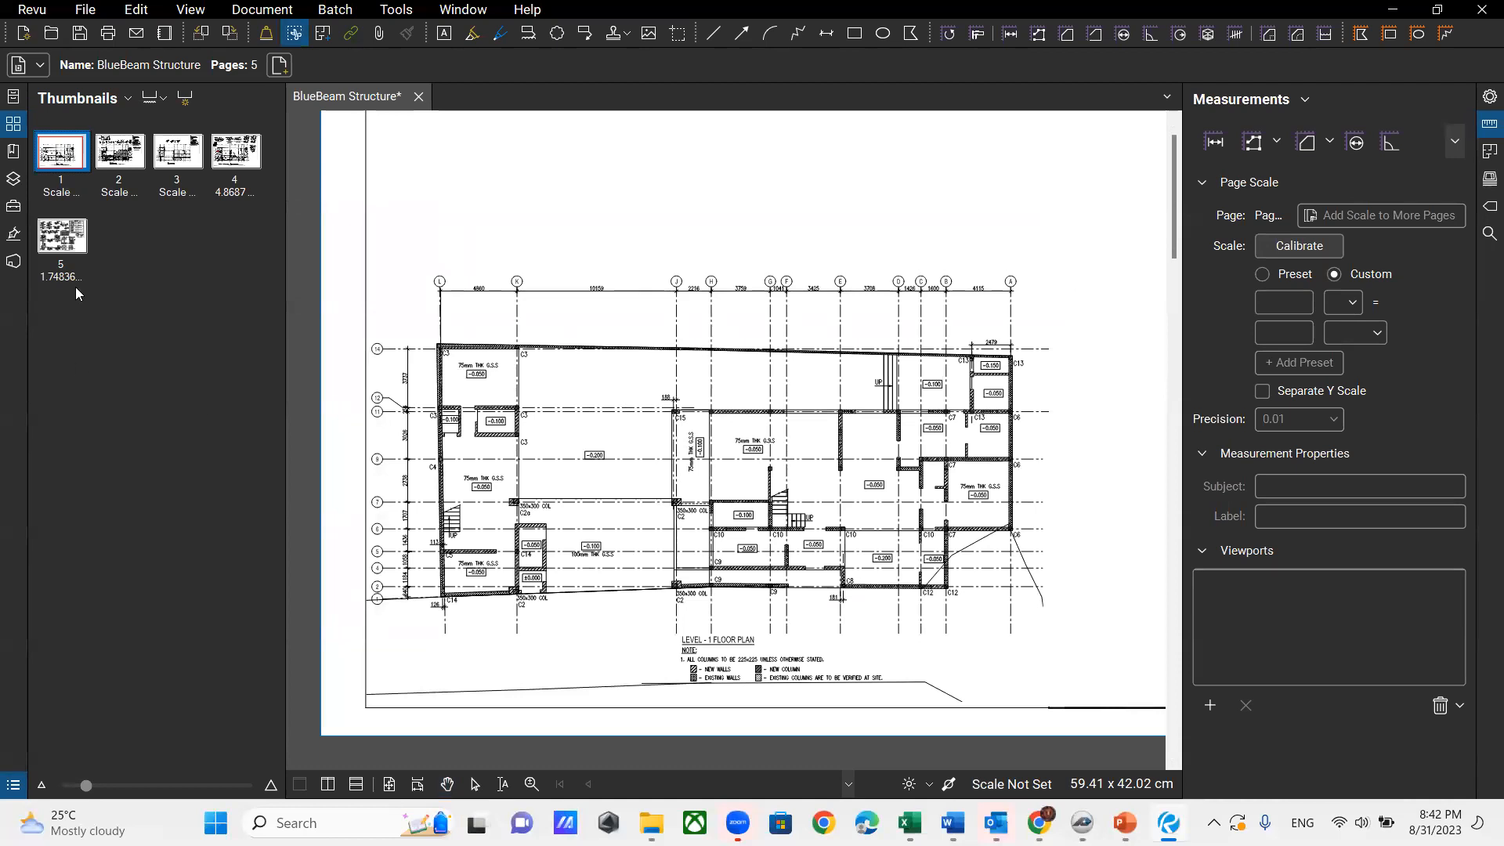
Step: Go to page 4 and examine the walls, ground beams and section marks around grids L to J on the foundation layout
{"action": "left_click", "coordinate": [225, 159]}
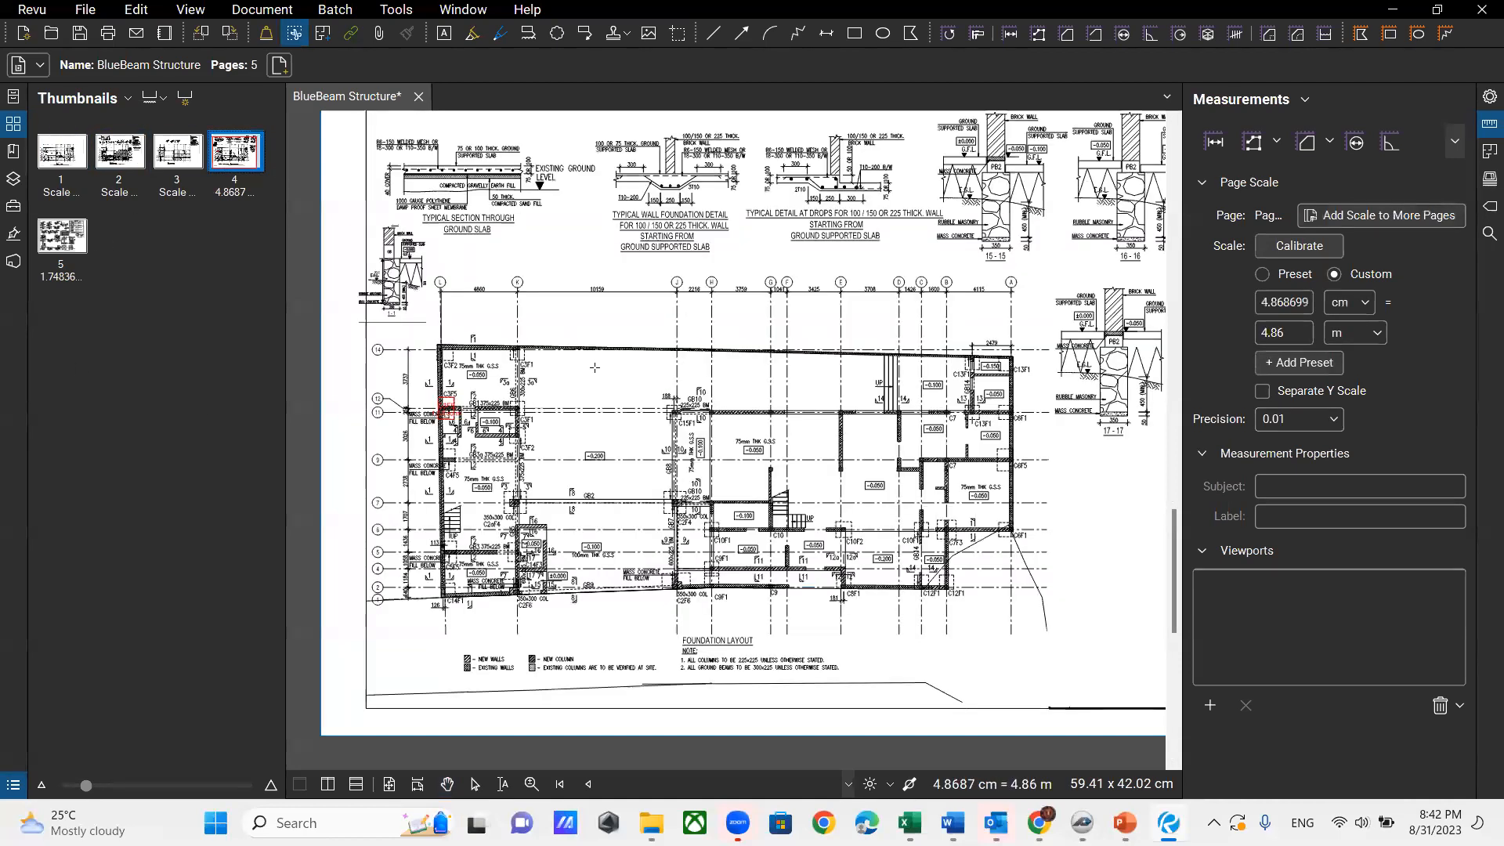
{"action": "scroll", "coordinate": [595, 368], "scroll_direction": "up", "scroll_amount": 5}
{"action": "scroll", "coordinate": [414, 354], "scroll_direction": "up", "scroll_amount": 3}
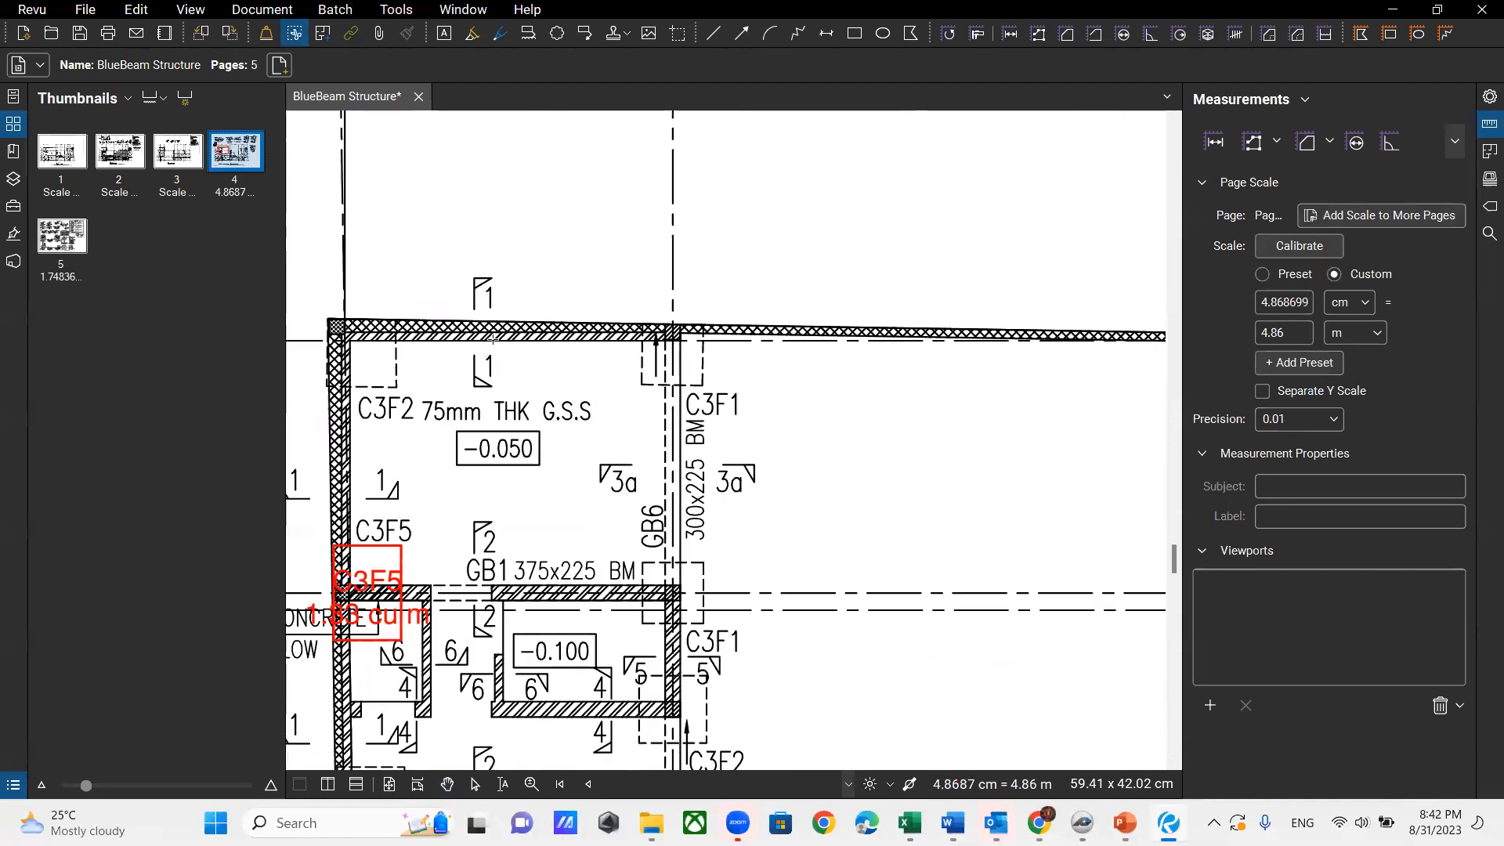
{"action": "scroll", "coordinate": [512, 364], "scroll_direction": "down", "scroll_amount": 3}
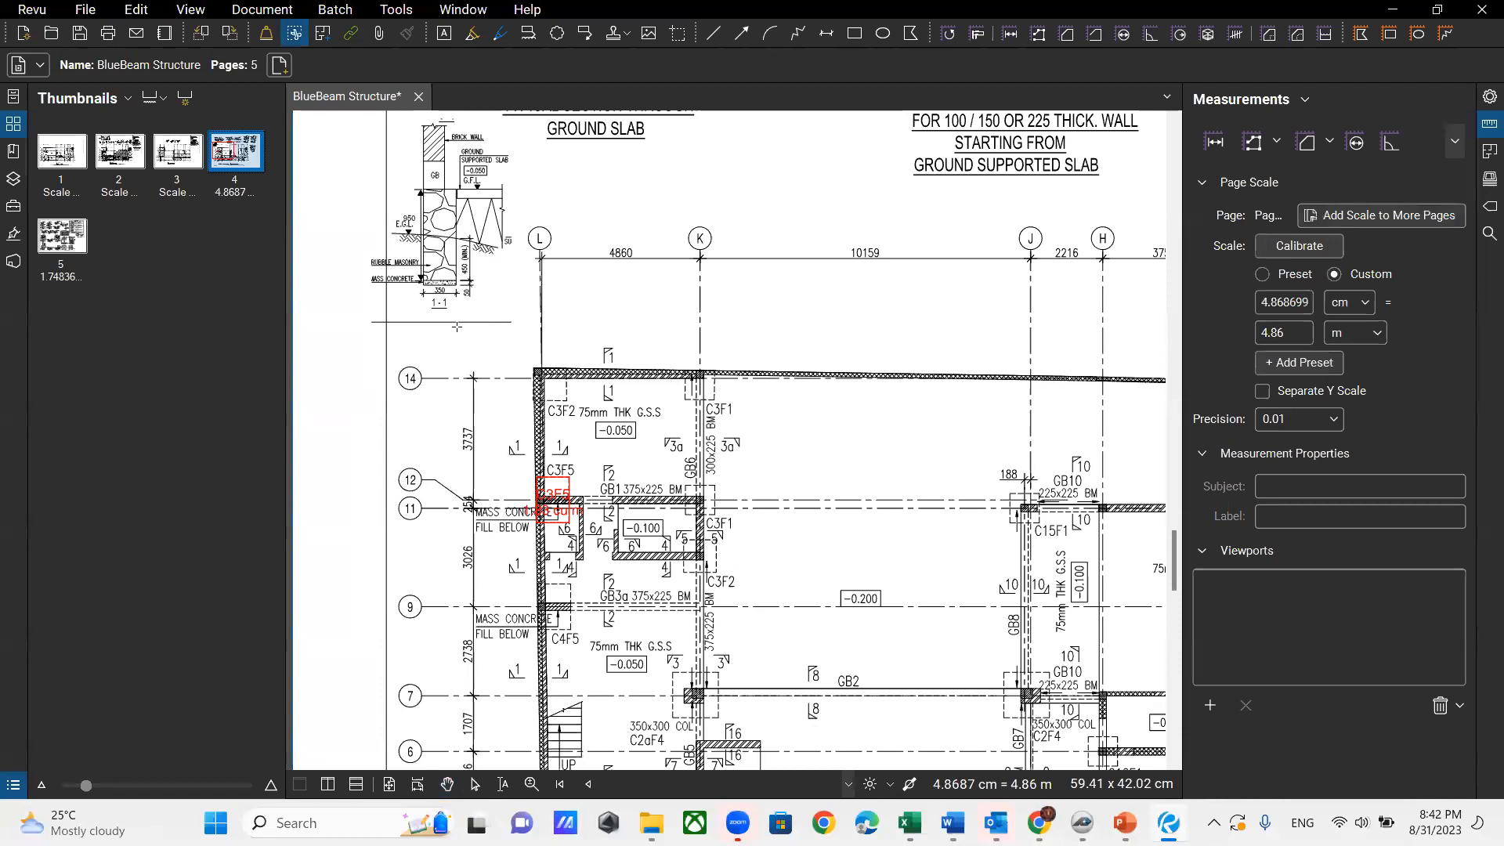
{"action": "scroll", "coordinate": [604, 393], "scroll_direction": "up", "scroll_amount": 1}
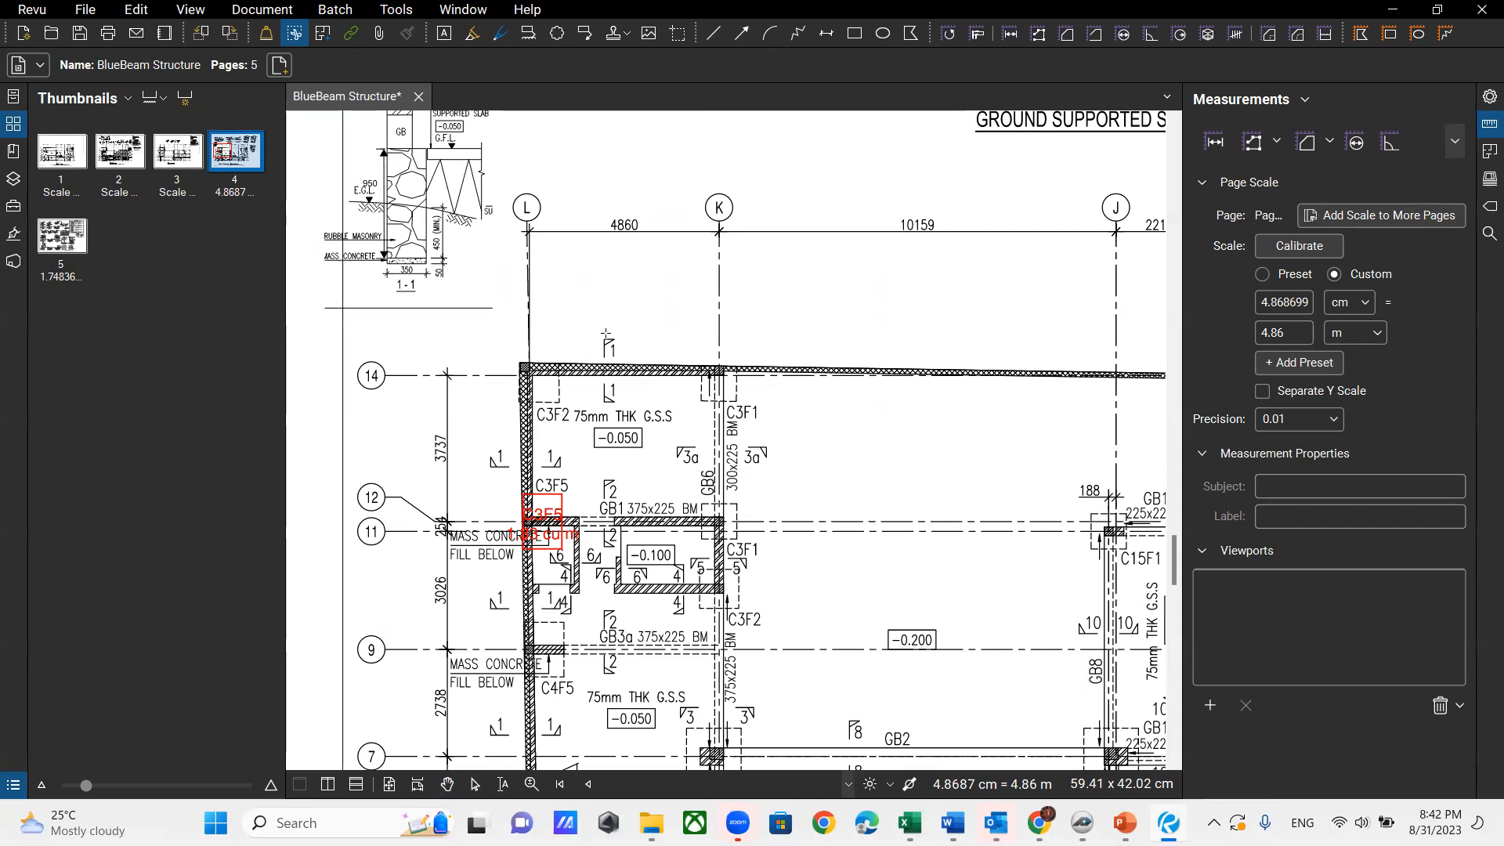
{"action": "scroll", "coordinate": [588, 384], "scroll_direction": "down", "scroll_amount": 2}
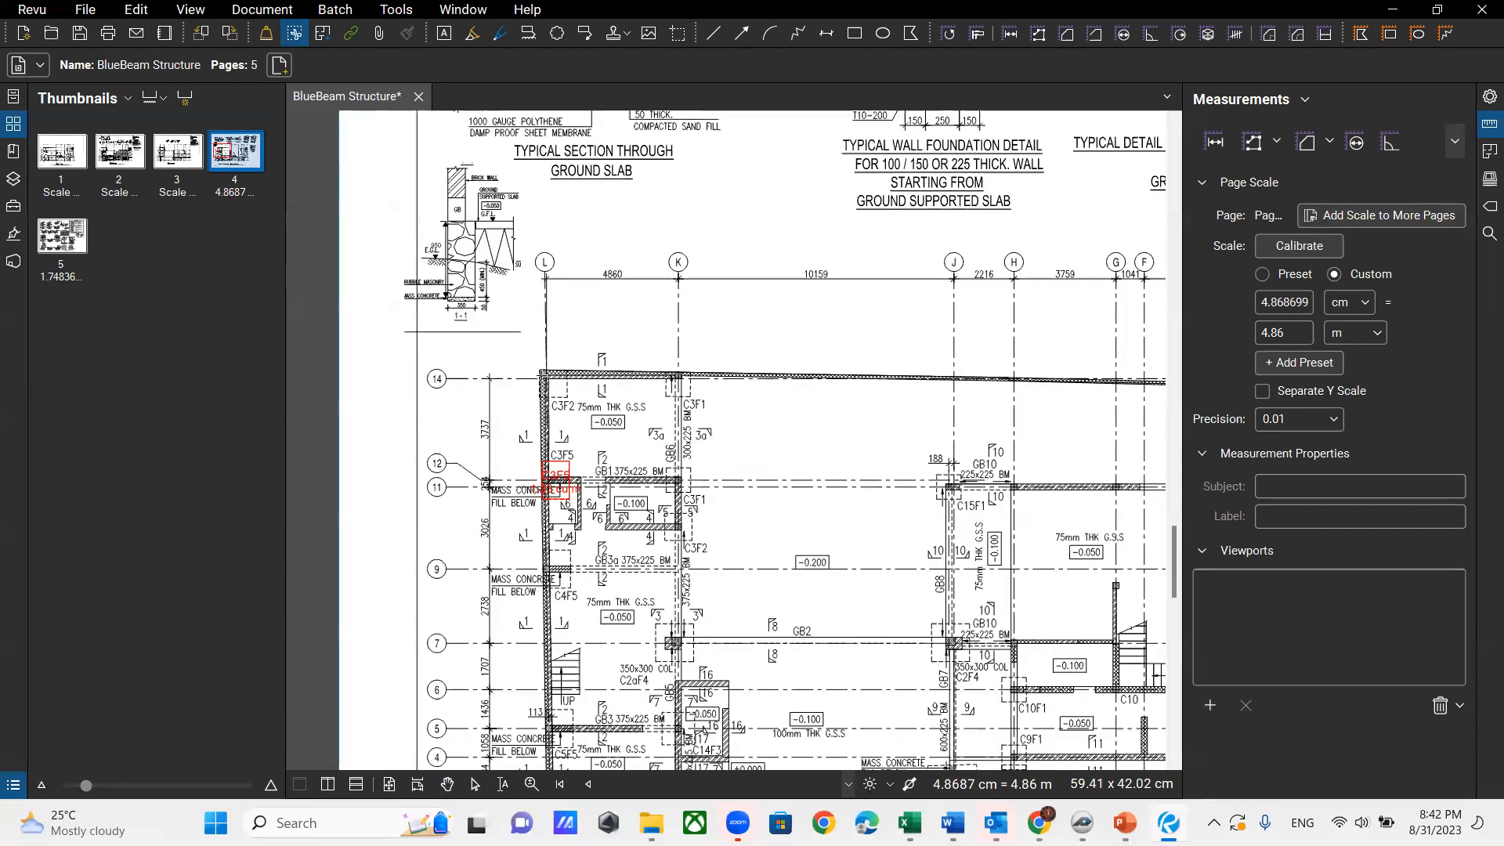
{"action": "middle_click_drag", "start_coordinate": [1053, 416], "coordinate": [876, 413]}
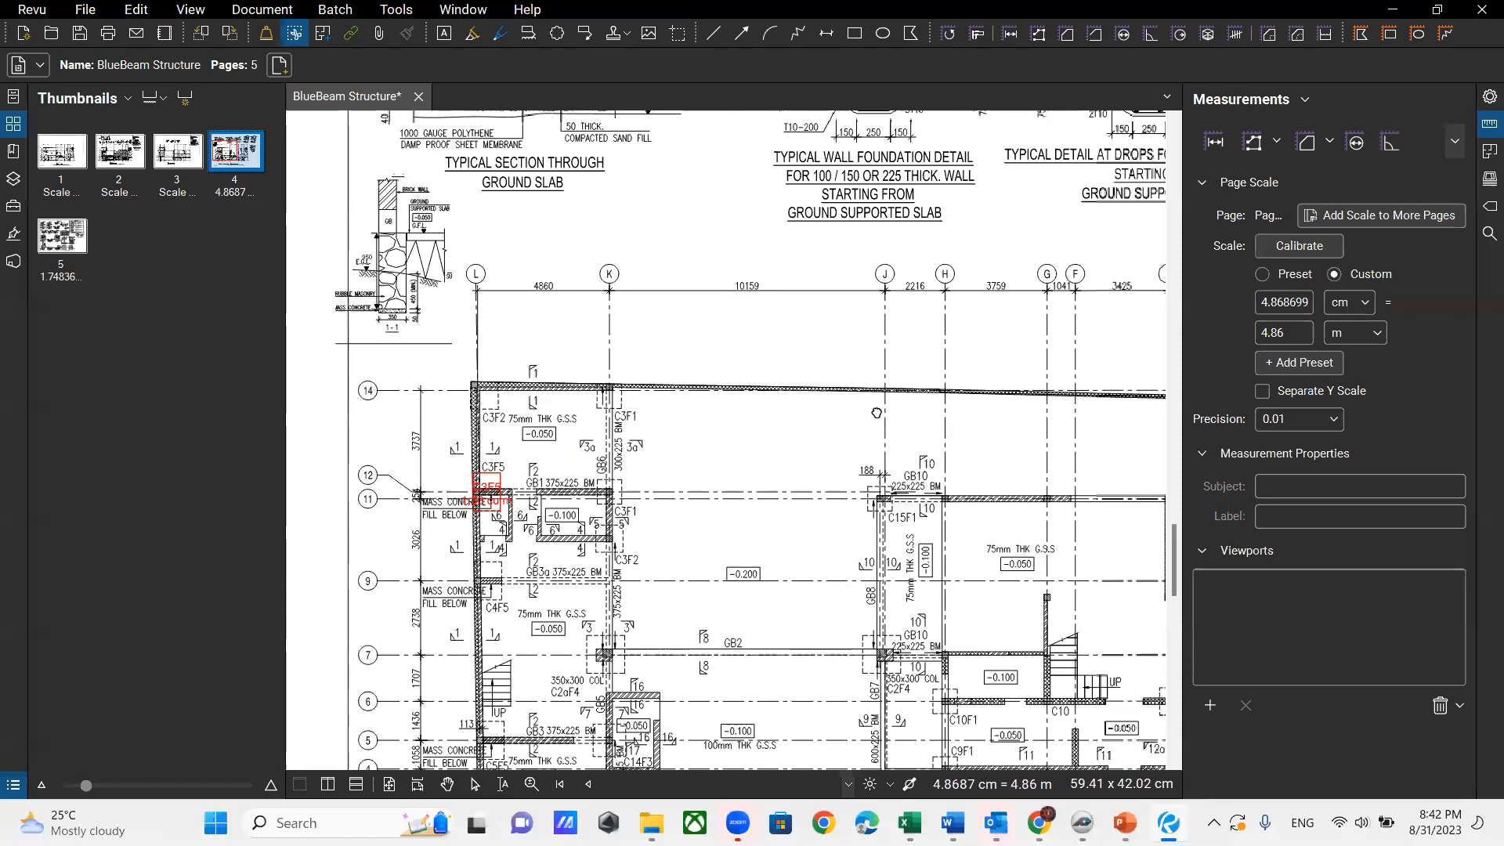
{"action": "scroll", "coordinate": [958, 419], "scroll_direction": "down", "scroll_amount": 1}
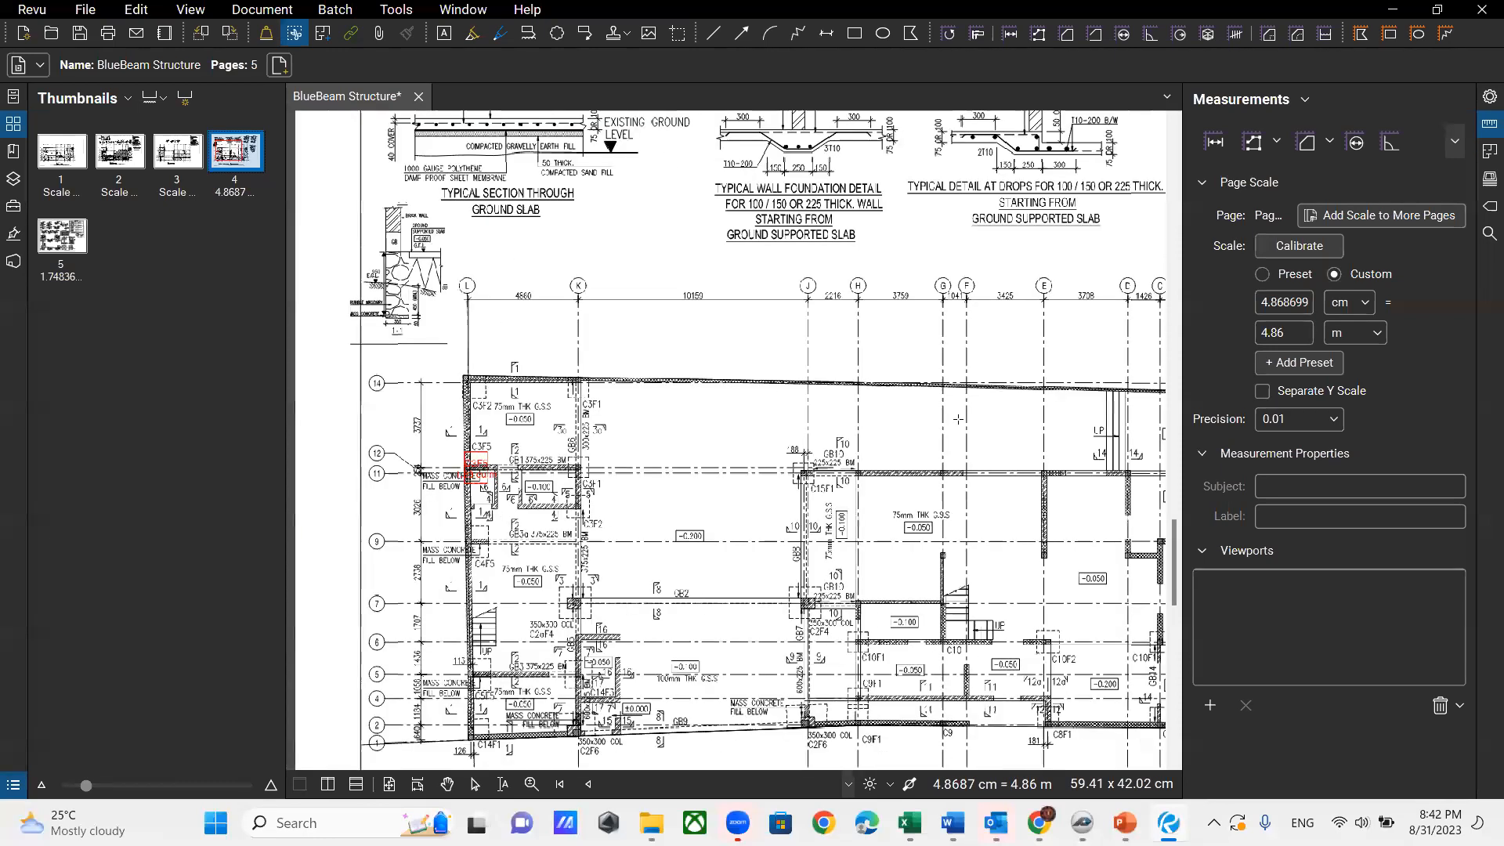
{"action": "scroll", "coordinate": [806, 387], "scroll_direction": "down", "scroll_amount": 1}
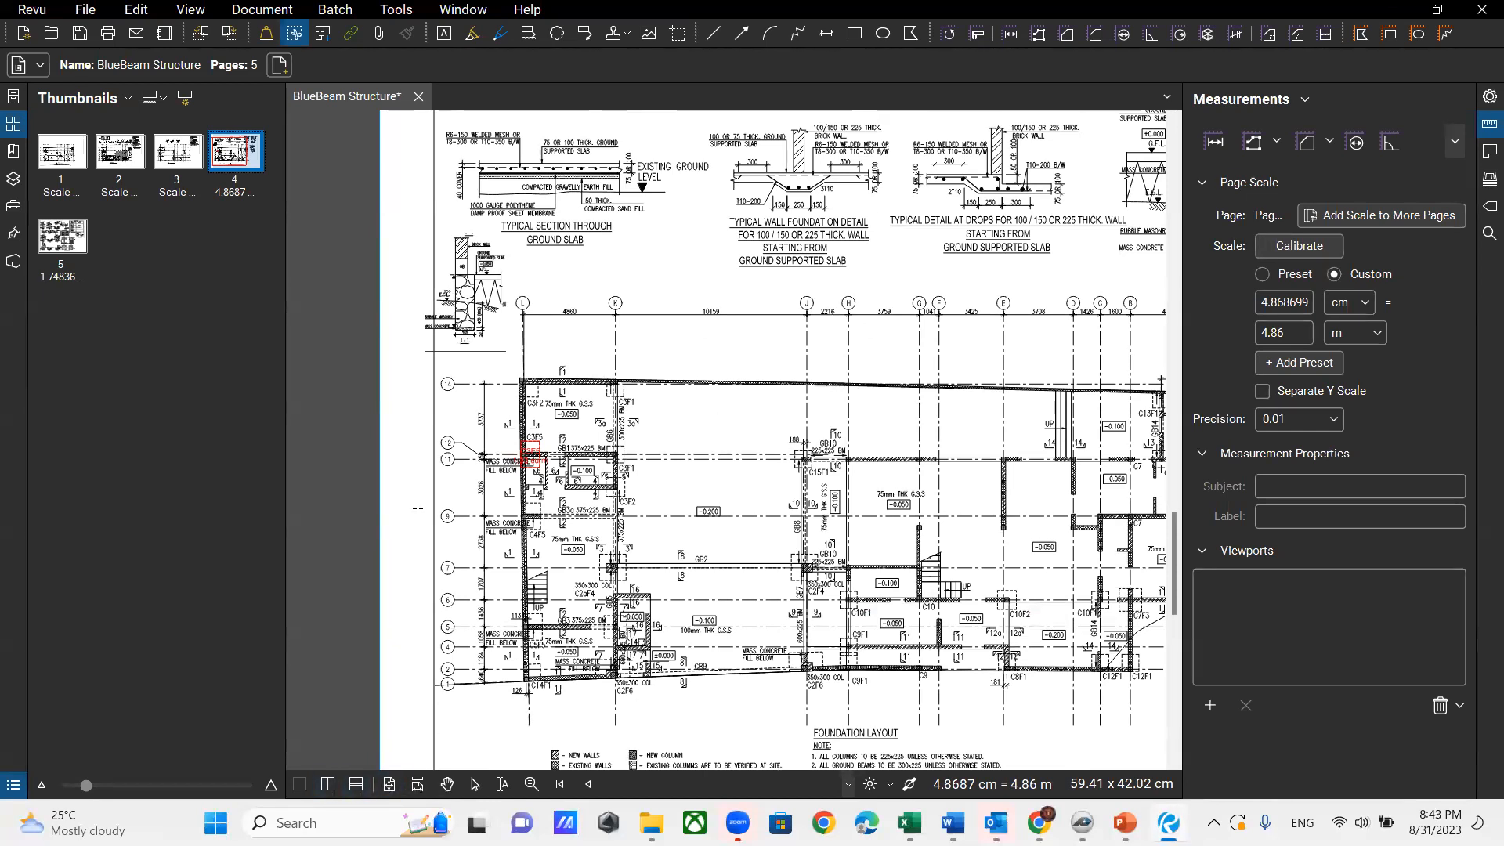
{"action": "scroll", "coordinate": [417, 509], "scroll_direction": "down", "scroll_amount": 5}
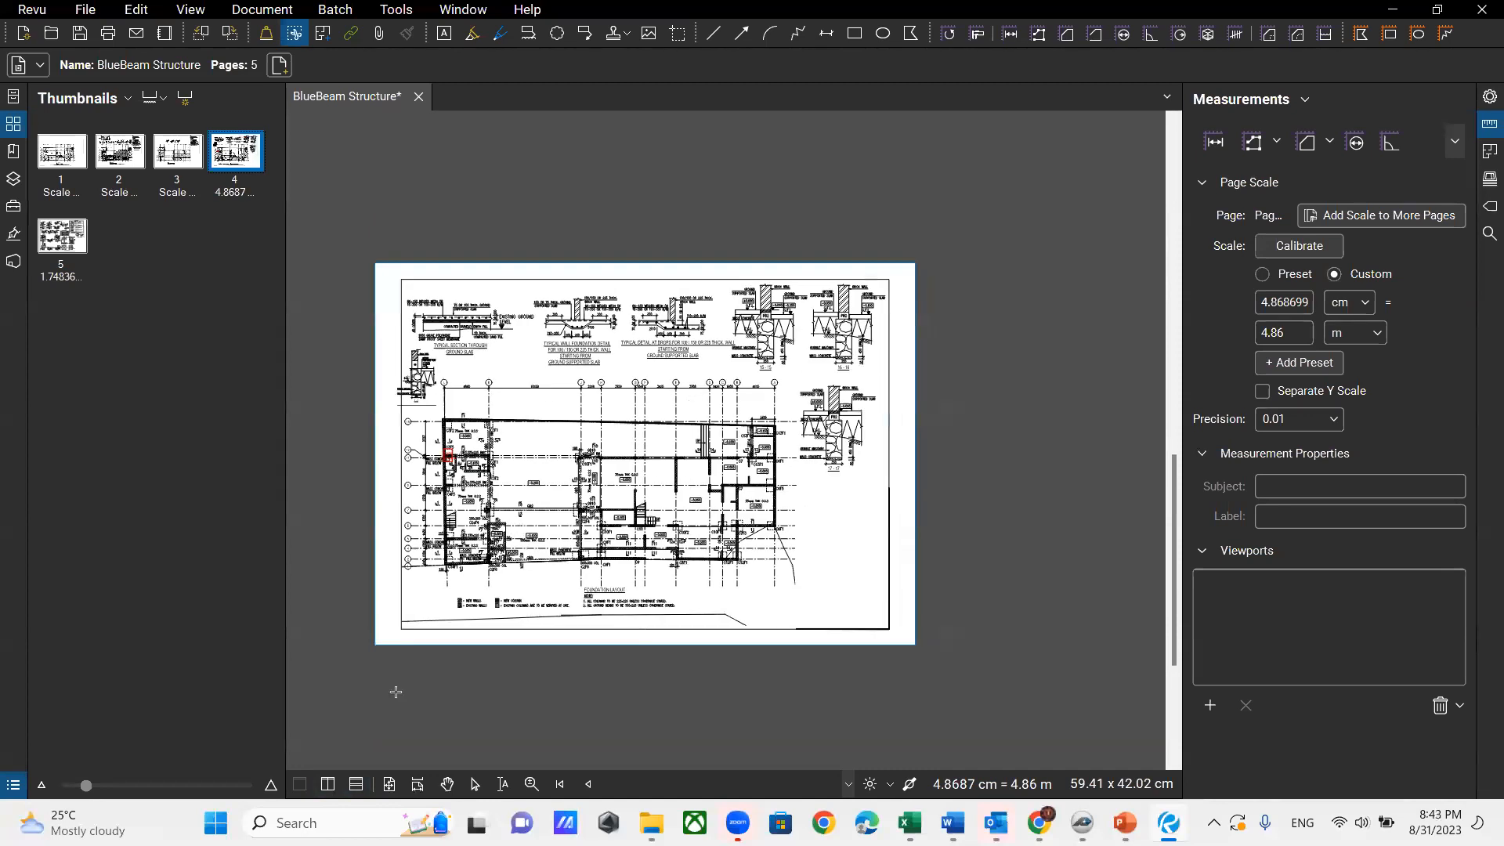
Step: Split the document view side by side and show section 1-1 from page 5 next to the foundation layout
{"action": "left_click", "coordinate": [328, 784]}
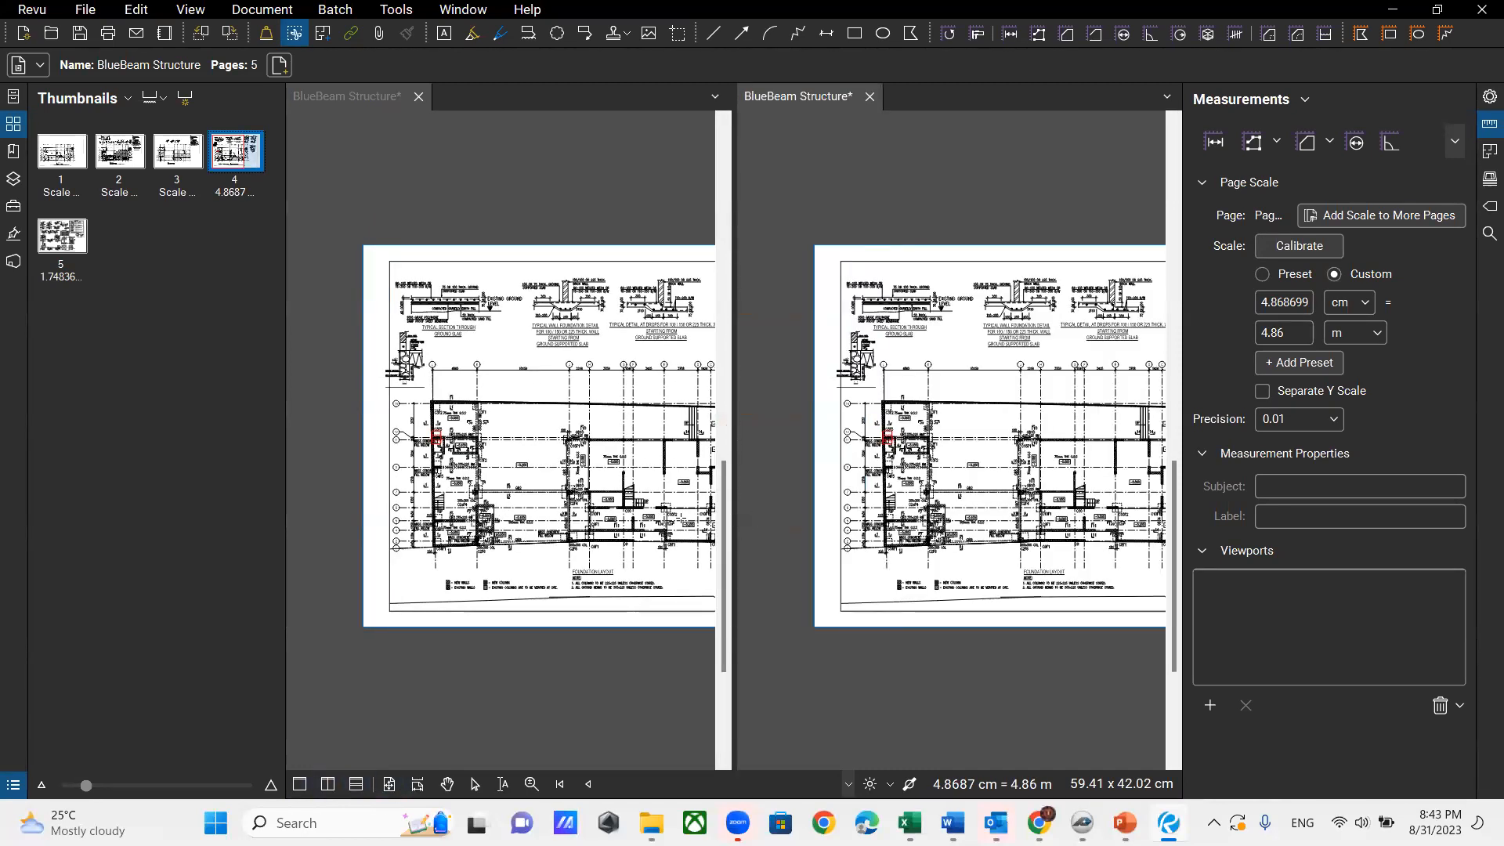
{"action": "scroll", "coordinate": [468, 517], "scroll_direction": "up", "scroll_amount": 3}
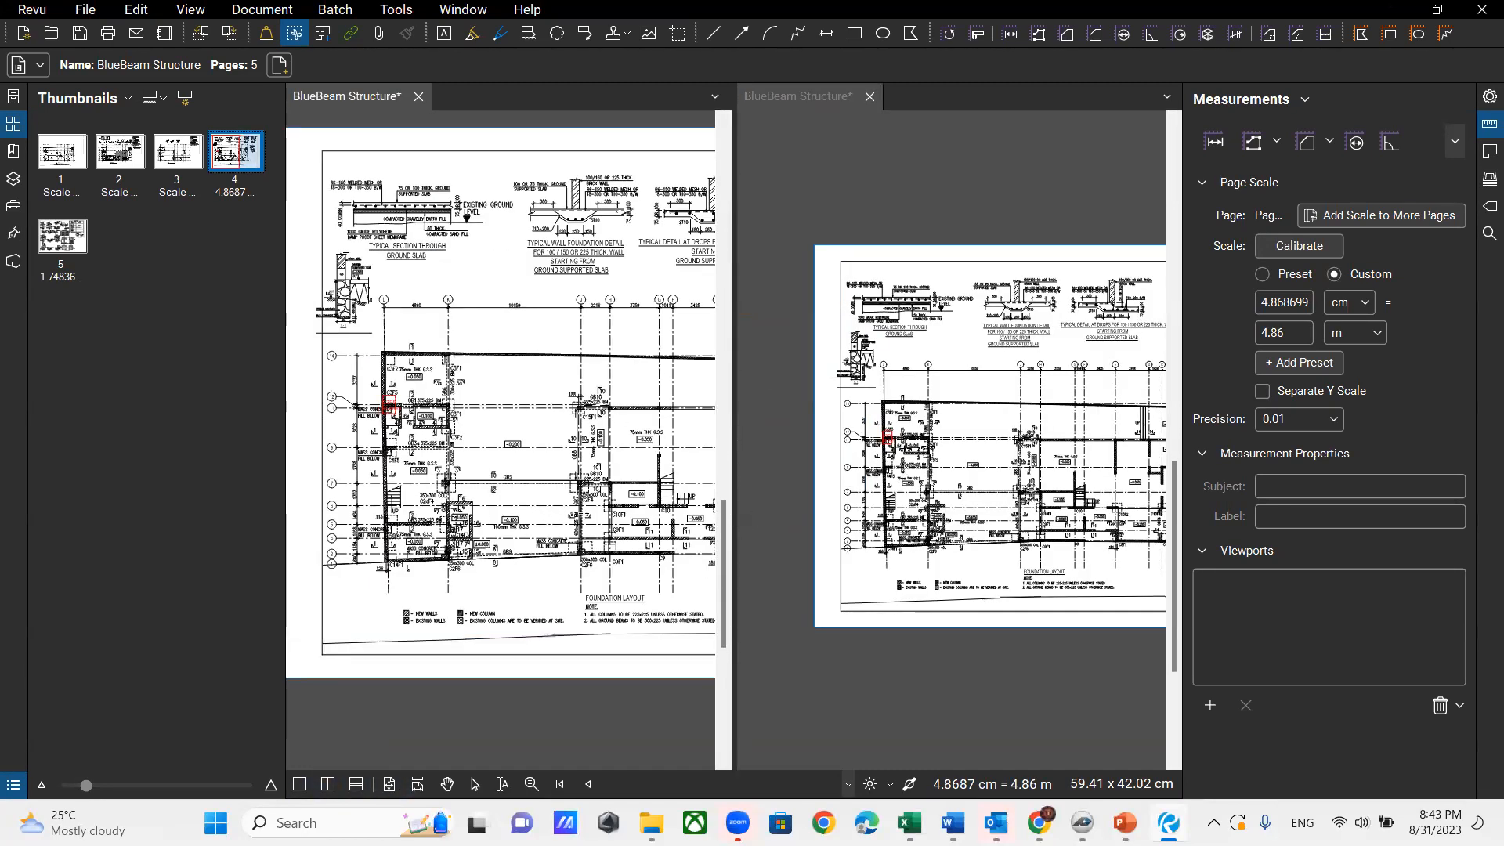
{"action": "scroll", "coordinate": [543, 536], "scroll_direction": "down", "scroll_amount": 3}
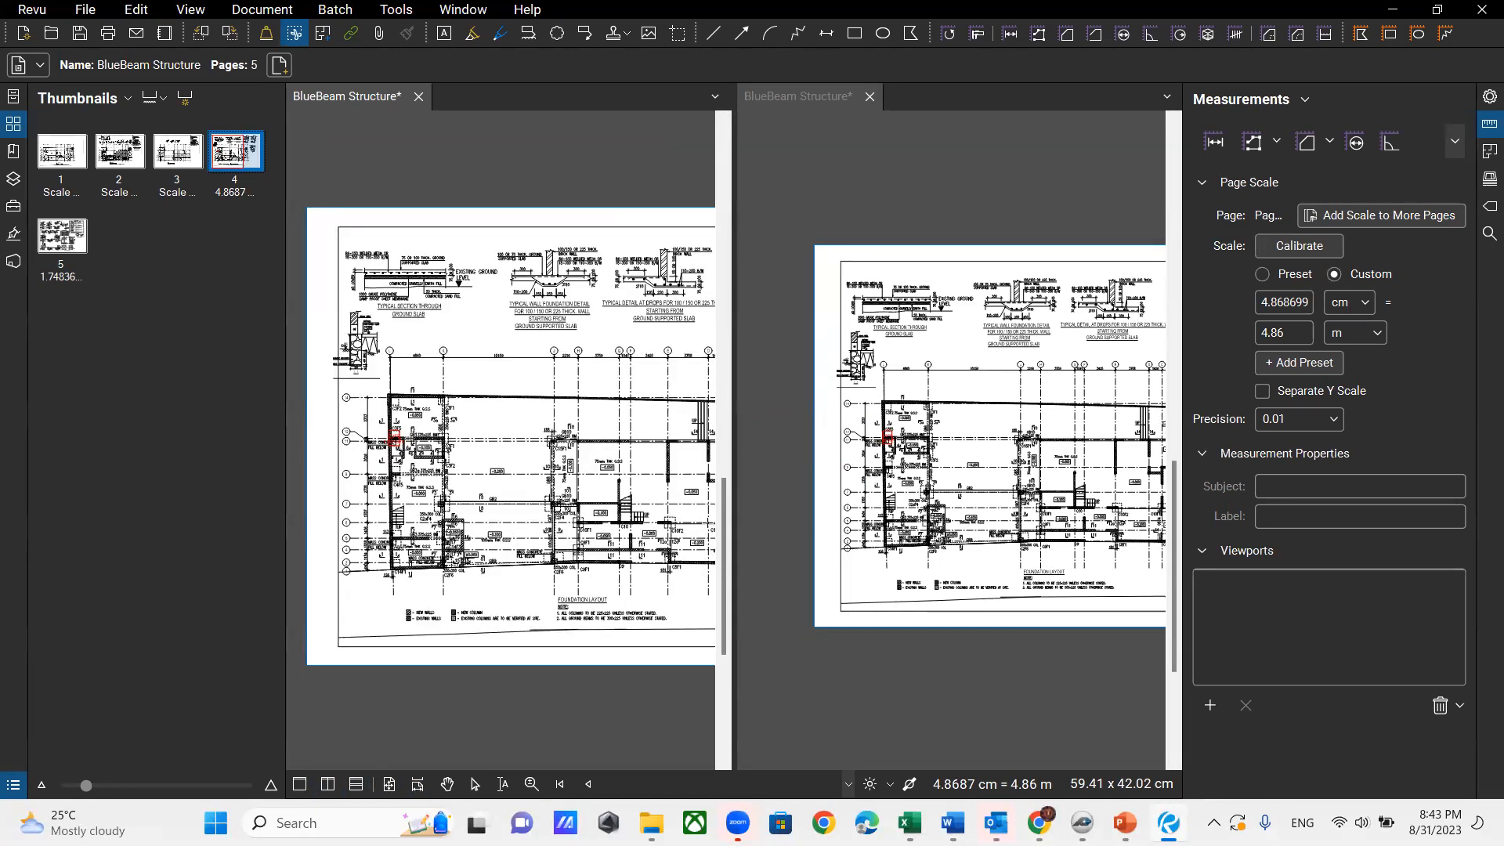
{"action": "left_click", "coordinate": [987, 324]}
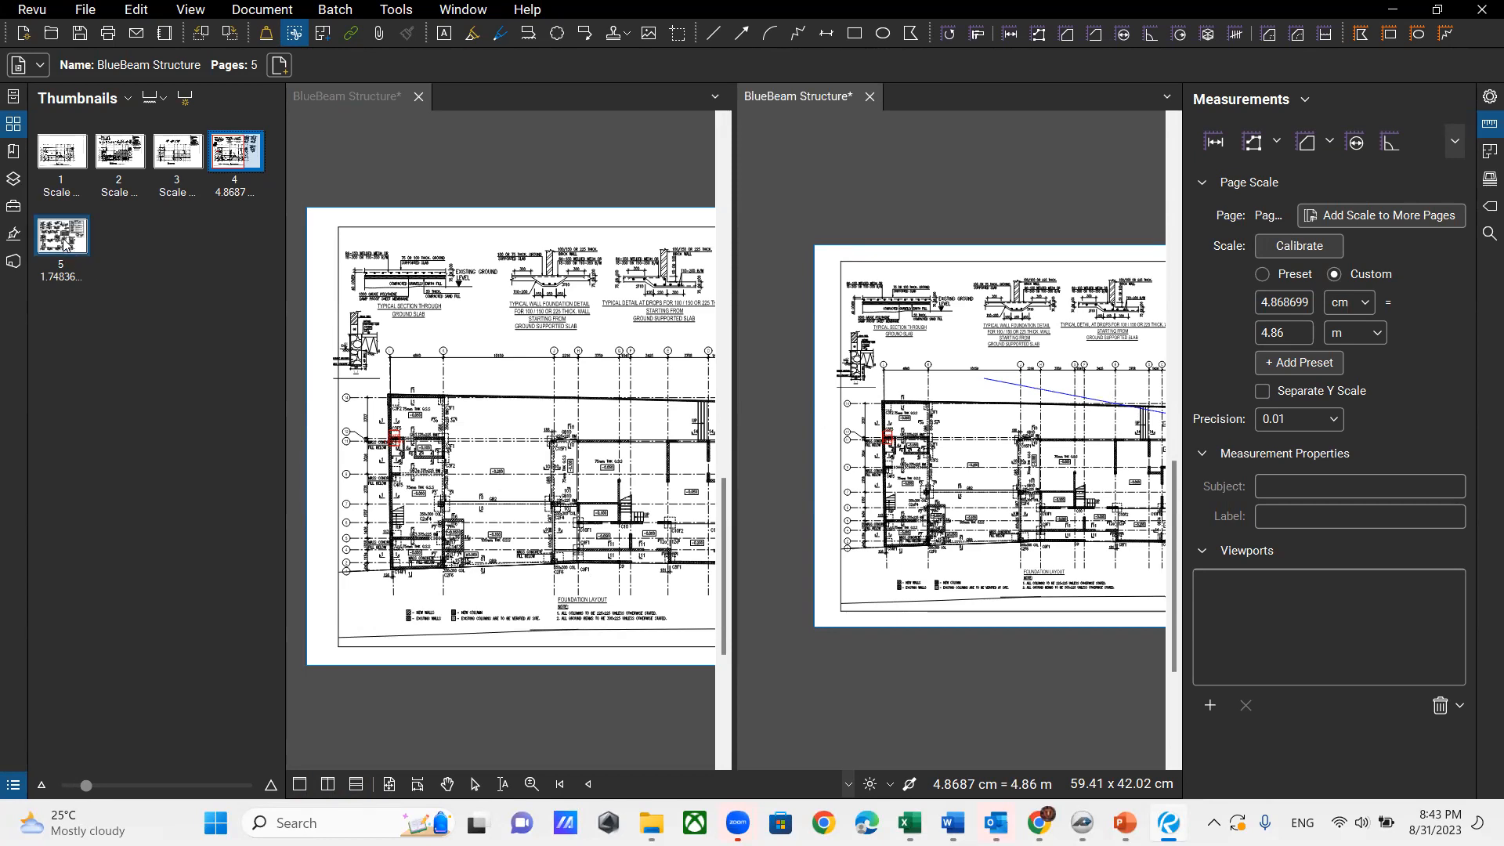
{"action": "left_click", "coordinate": [89, 247]}
{"action": "scroll", "coordinate": [859, 670], "scroll_direction": "up", "scroll_amount": 5}
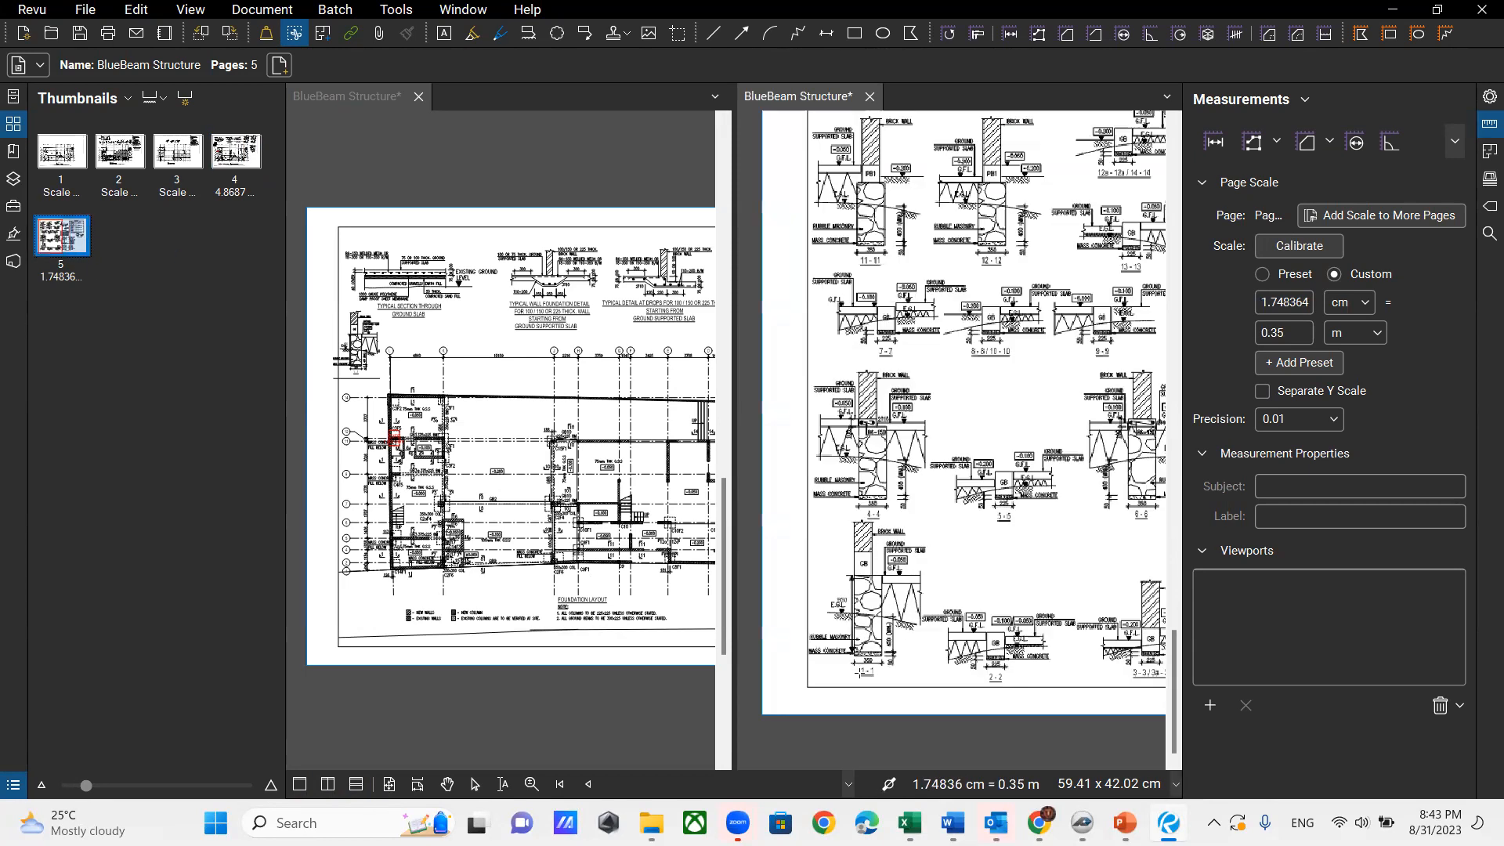
{"action": "scroll", "coordinate": [859, 670], "scroll_direction": "up", "scroll_amount": 3}
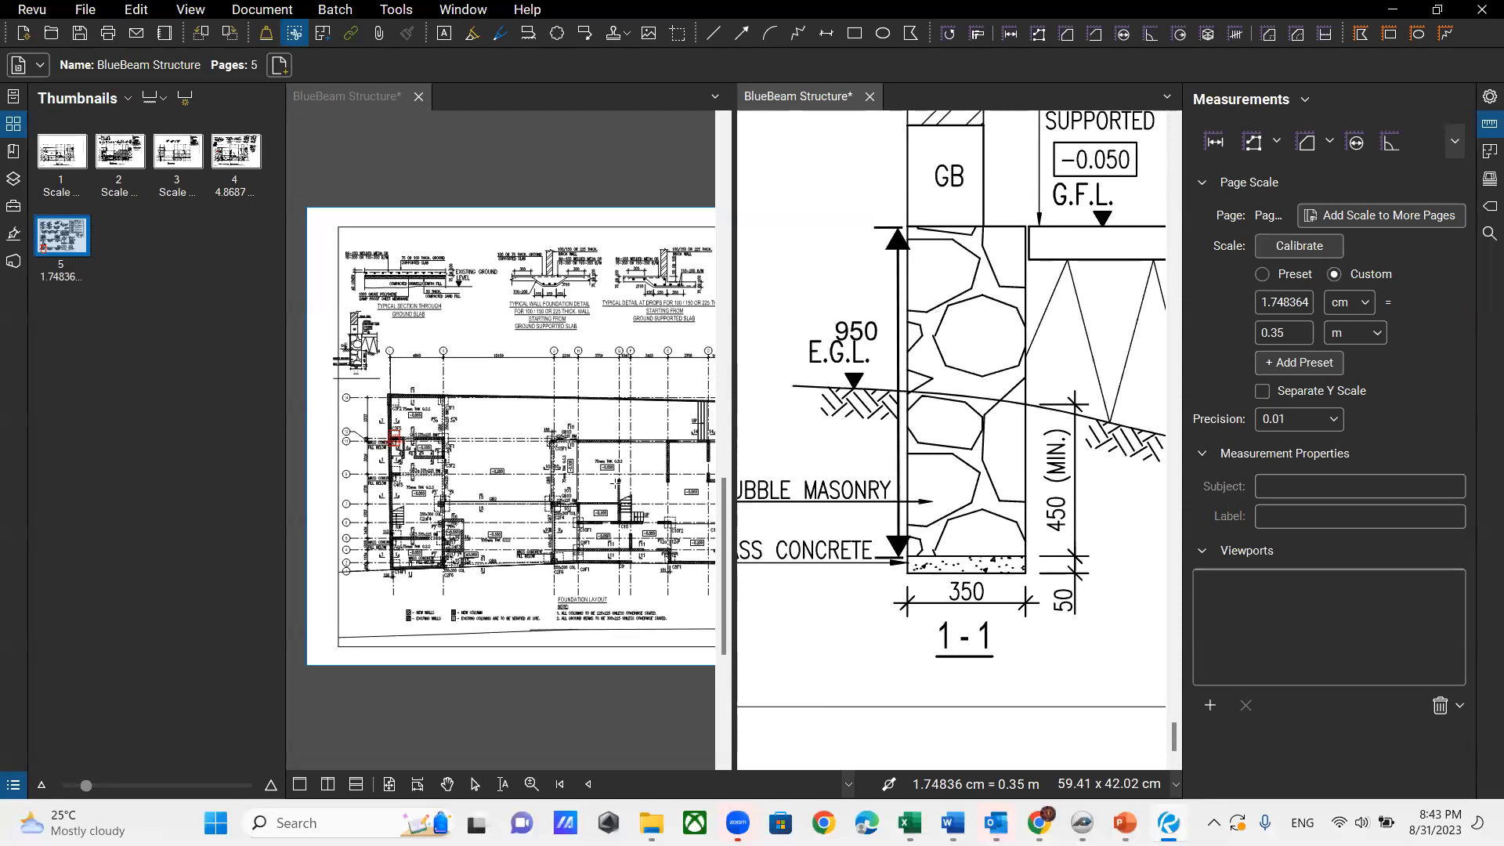
Step: Compare the foundation layout with the page 5 section details, and return to a single document view
{"action": "scroll", "coordinate": [410, 427], "scroll_direction": "up", "scroll_amount": 3}
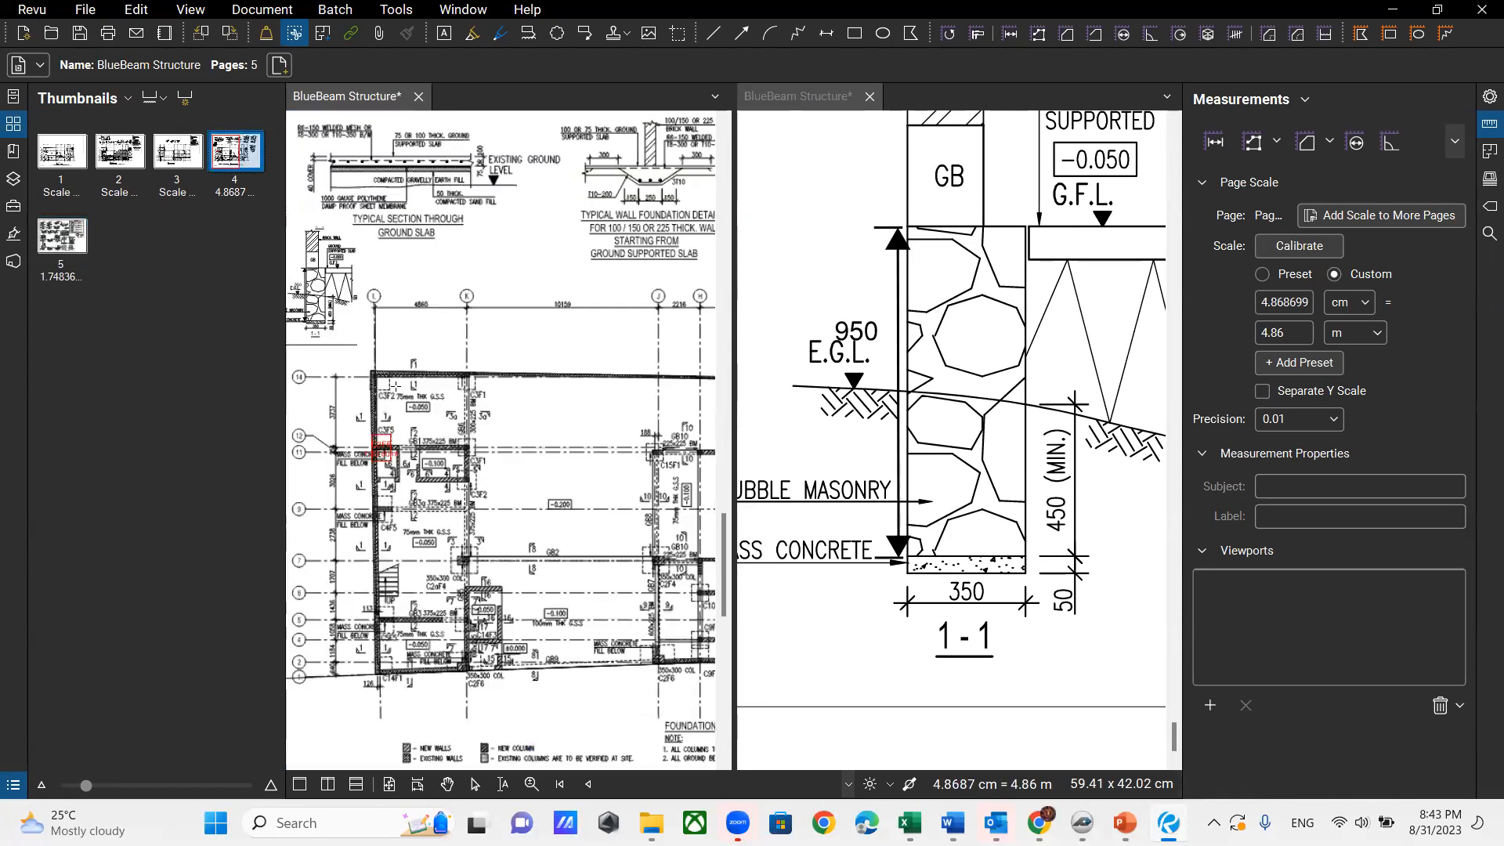
{"action": "scroll", "coordinate": [394, 386], "scroll_direction": "up", "scroll_amount": 1}
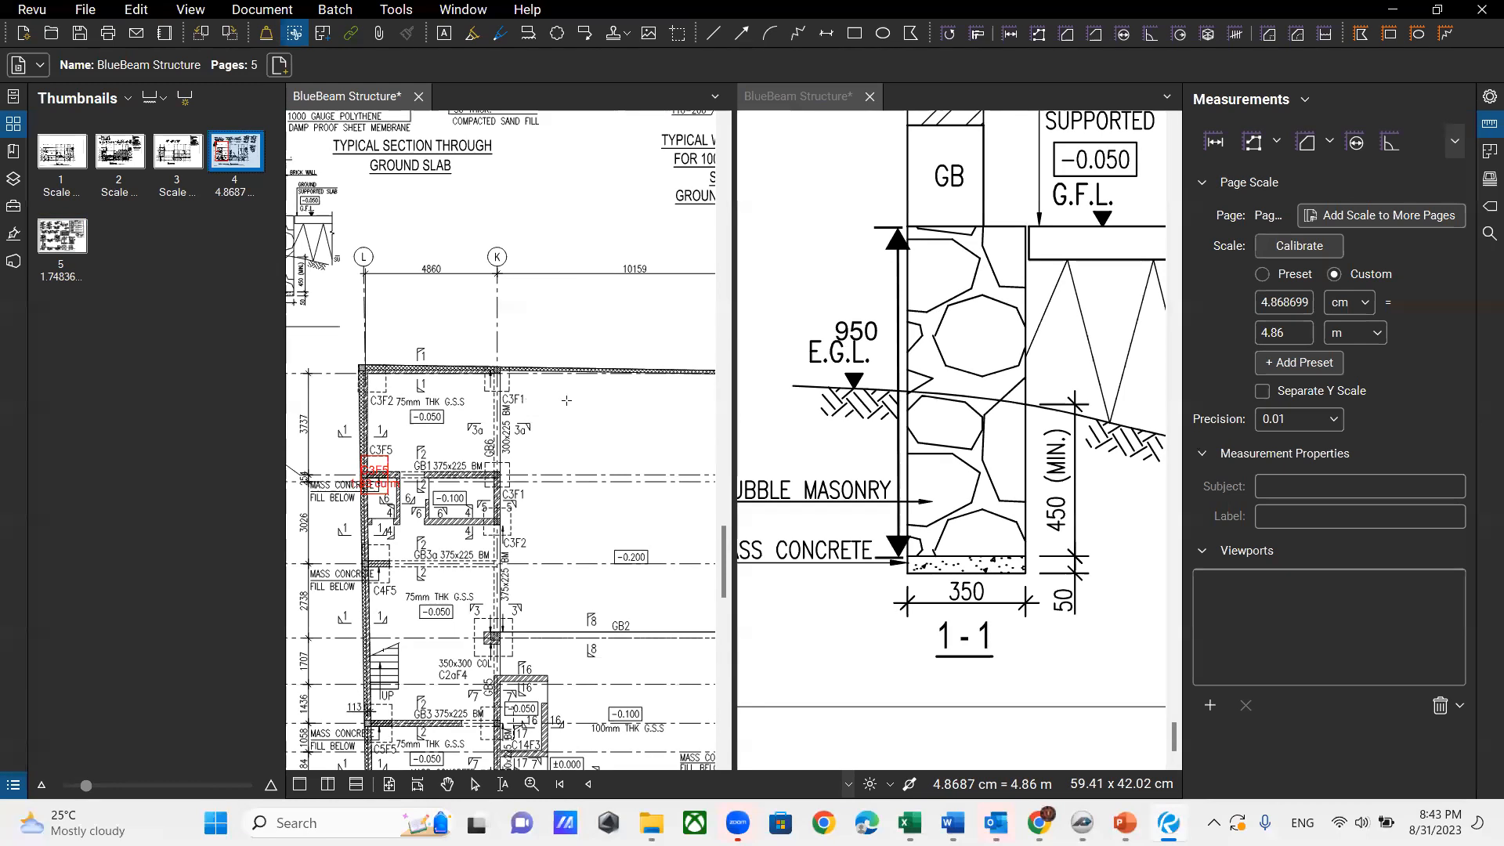
{"action": "scroll", "coordinate": [401, 502], "scroll_direction": "down", "scroll_amount": 4}
{"action": "middle_click_drag", "start_coordinate": [402, 502], "coordinate": [324, 477]}
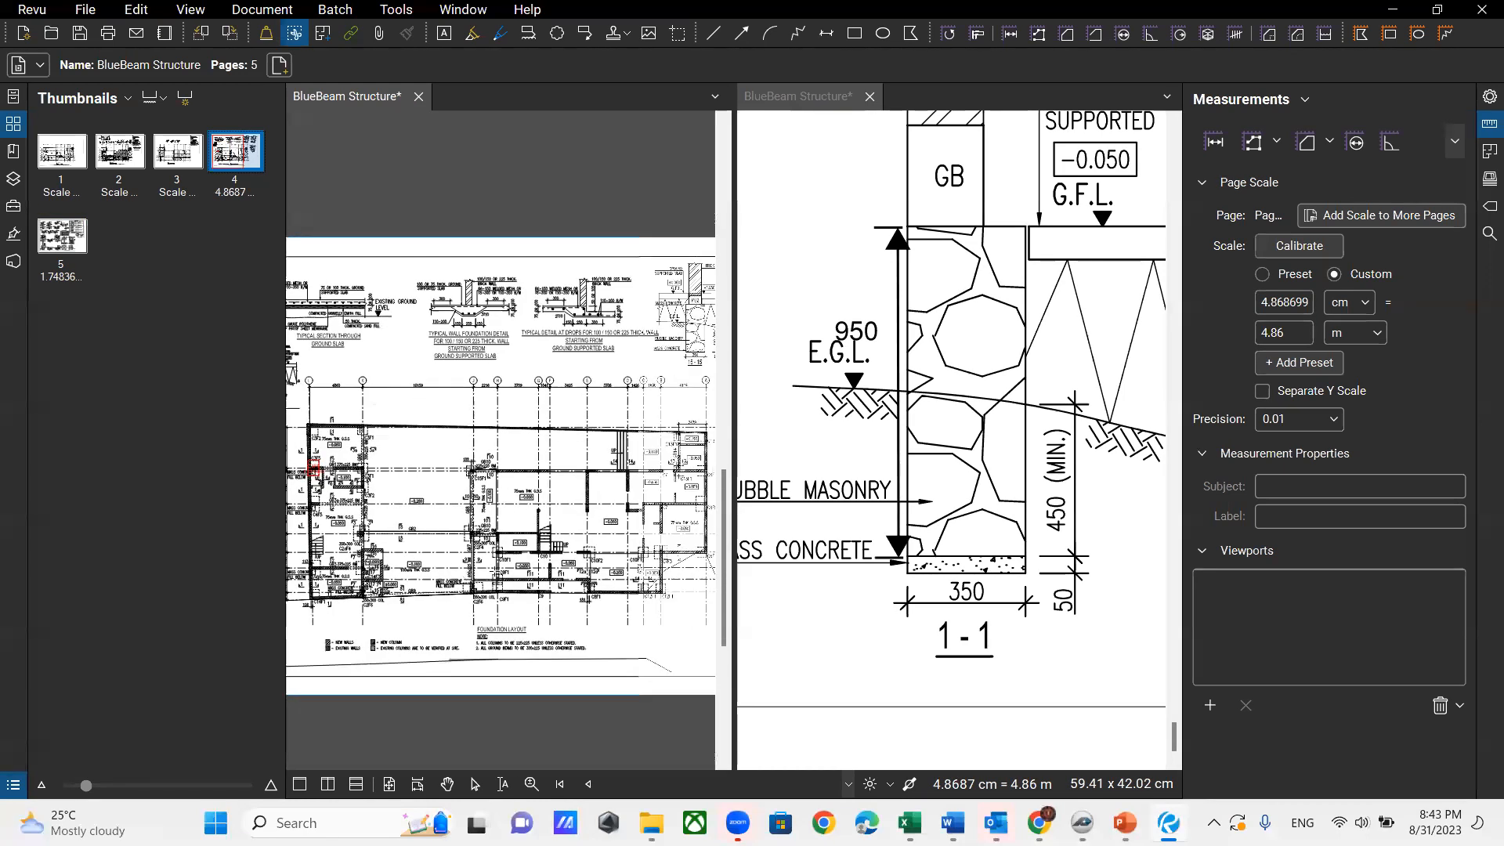
{"action": "scroll", "coordinate": [833, 580], "scroll_direction": "down", "scroll_amount": 6}
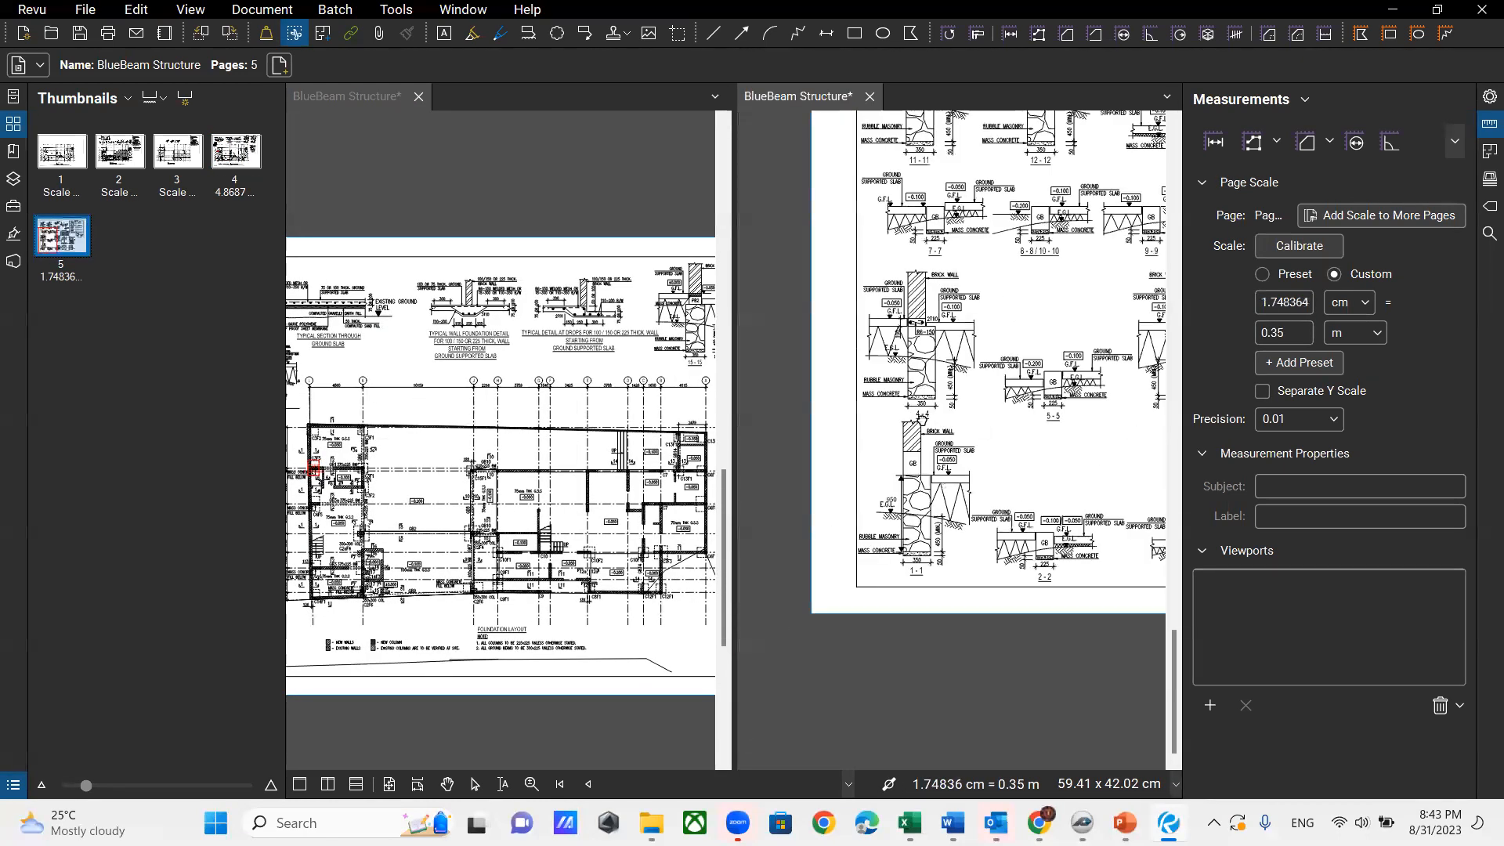
{"action": "left_click", "coordinate": [300, 784]}
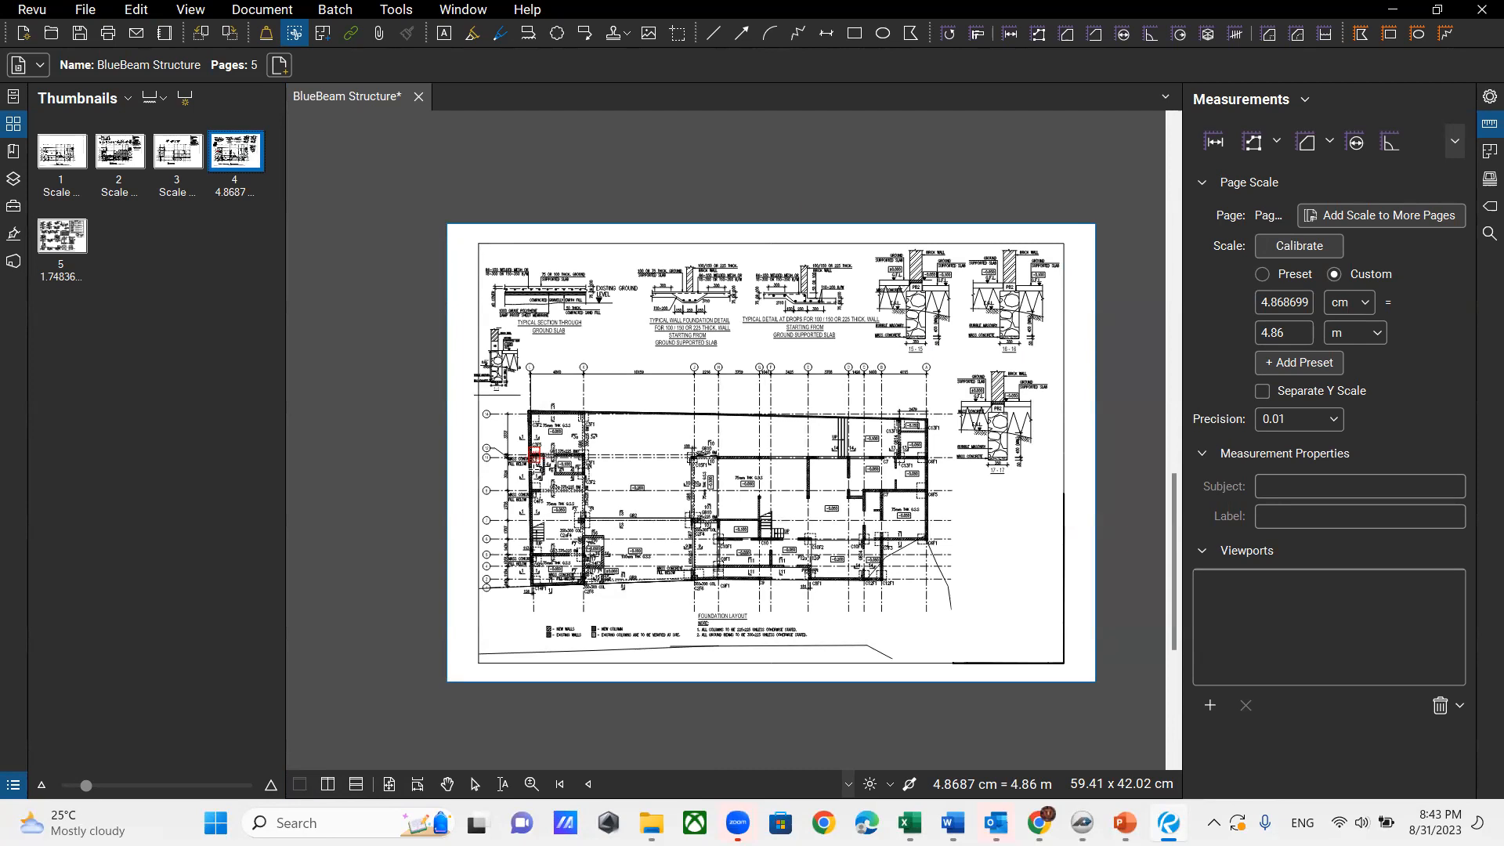
Step: Go to page 5 and take a snapshot of the section 1-1 detail
{"action": "scroll", "coordinate": [588, 497], "scroll_direction": "up", "scroll_amount": 1}
{"action": "scroll", "coordinate": [545, 388], "scroll_direction": "up", "scroll_amount": 2}
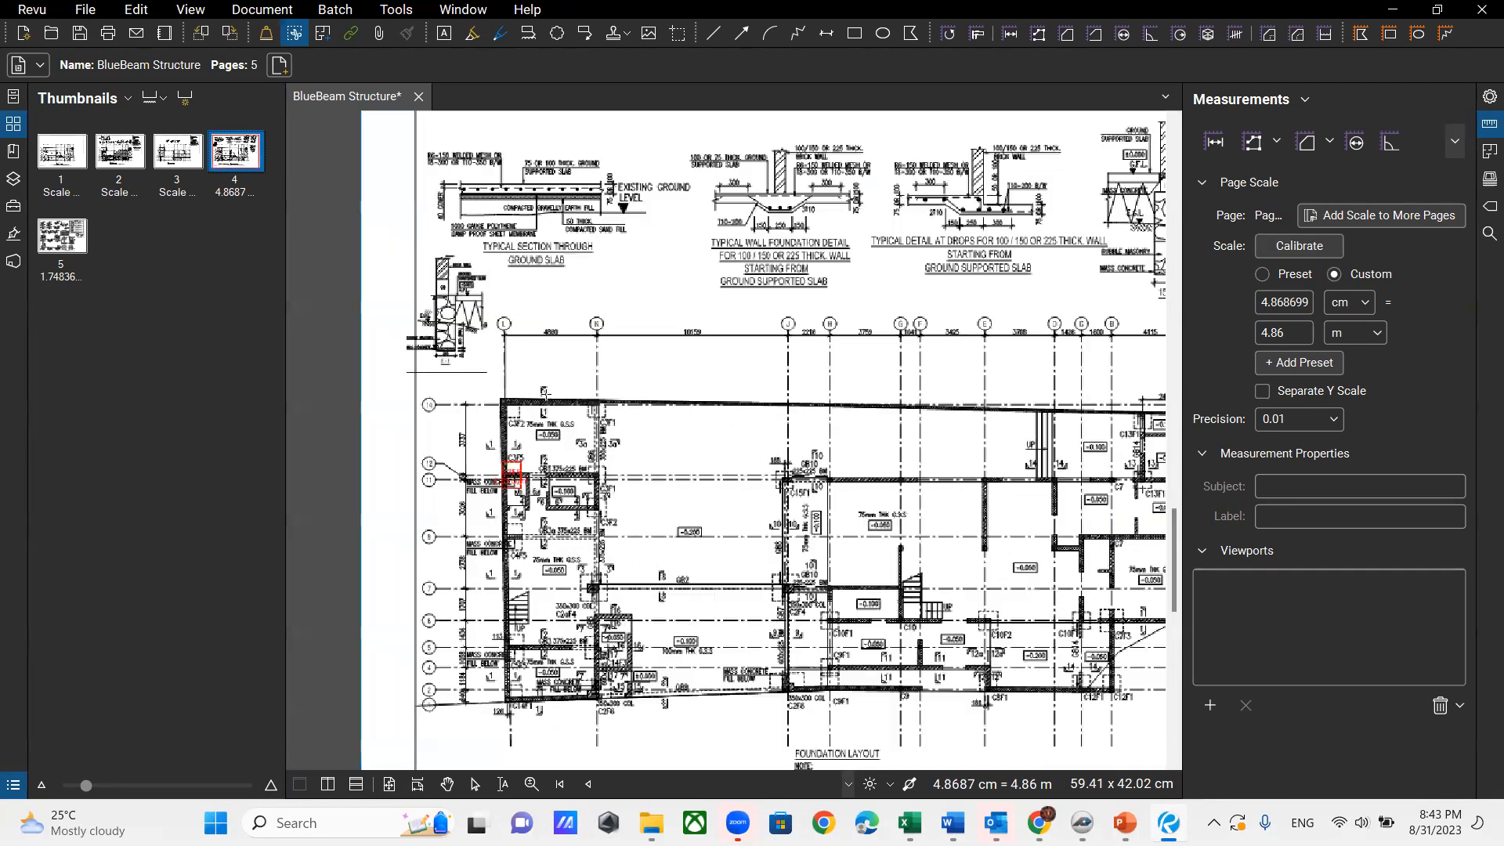
{"action": "scroll", "coordinate": [516, 409], "scroll_direction": "up", "scroll_amount": 1}
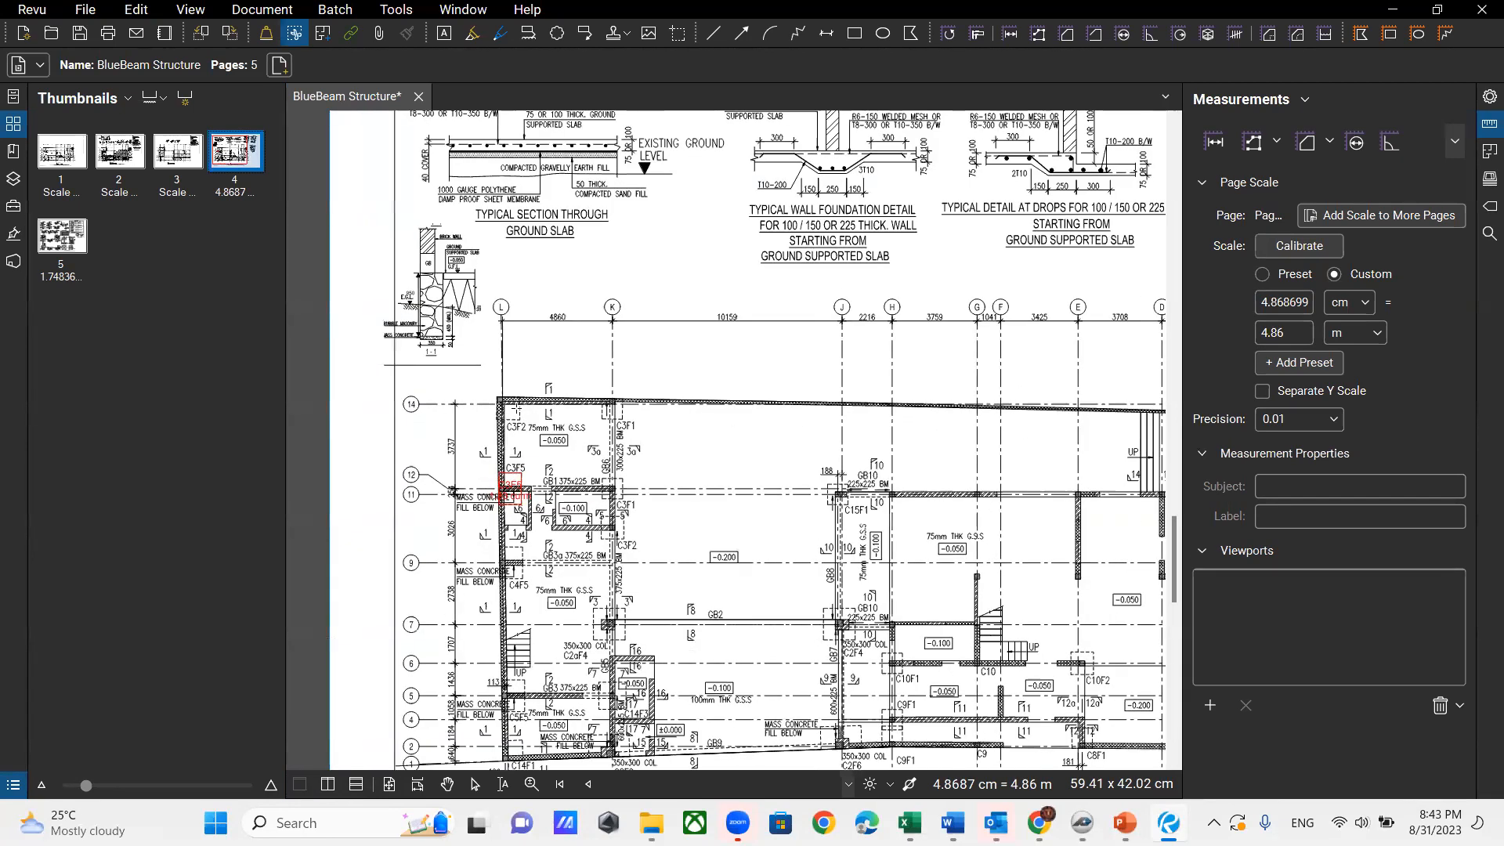
{"action": "scroll", "coordinate": [654, 508], "scroll_direction": "down", "scroll_amount": 3}
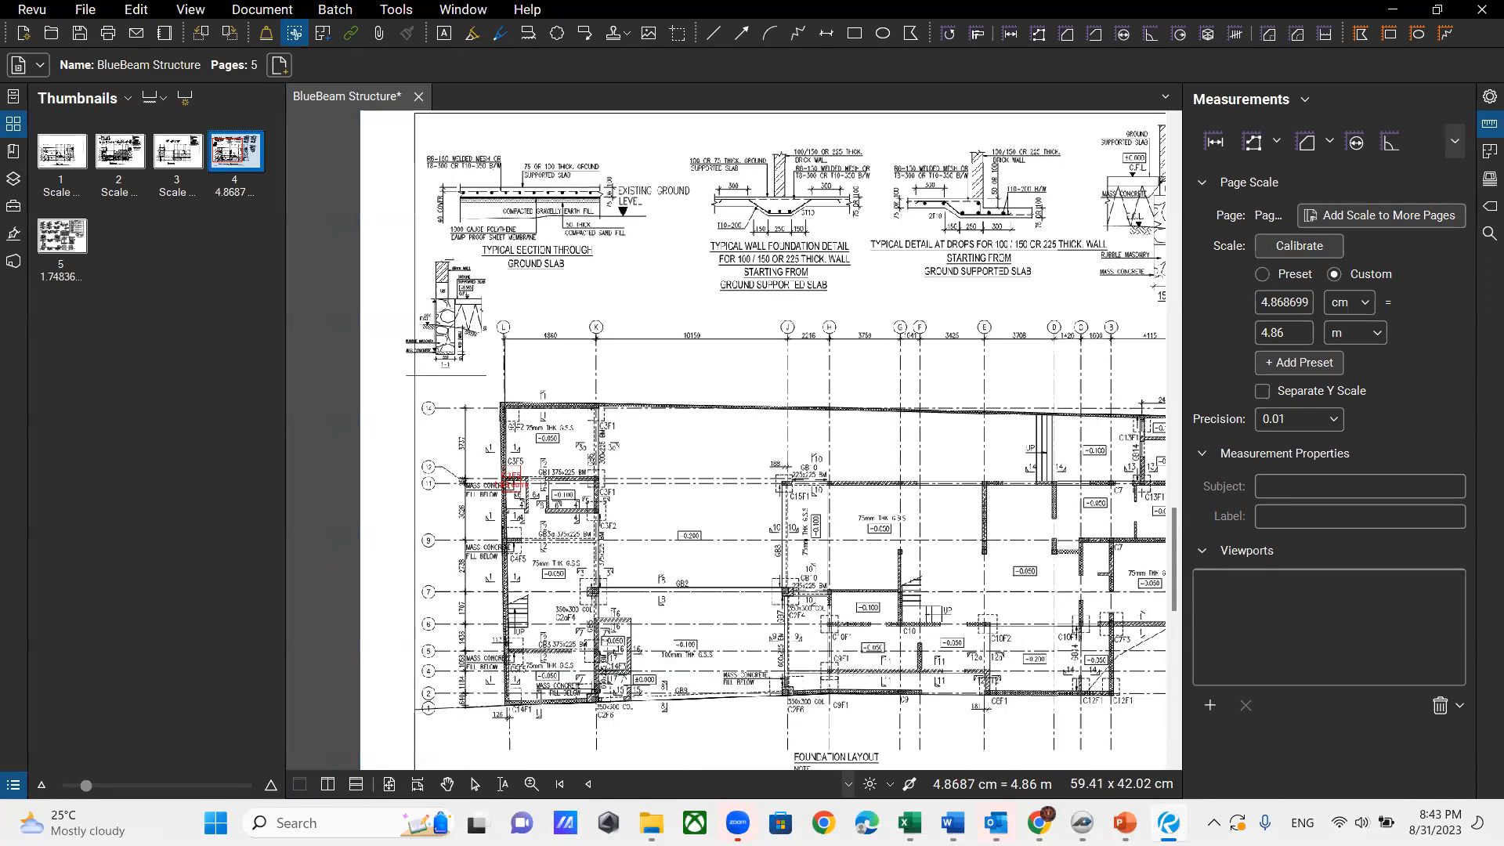
{"action": "middle_click_drag", "start_coordinate": [746, 550], "coordinate": [516, 506]}
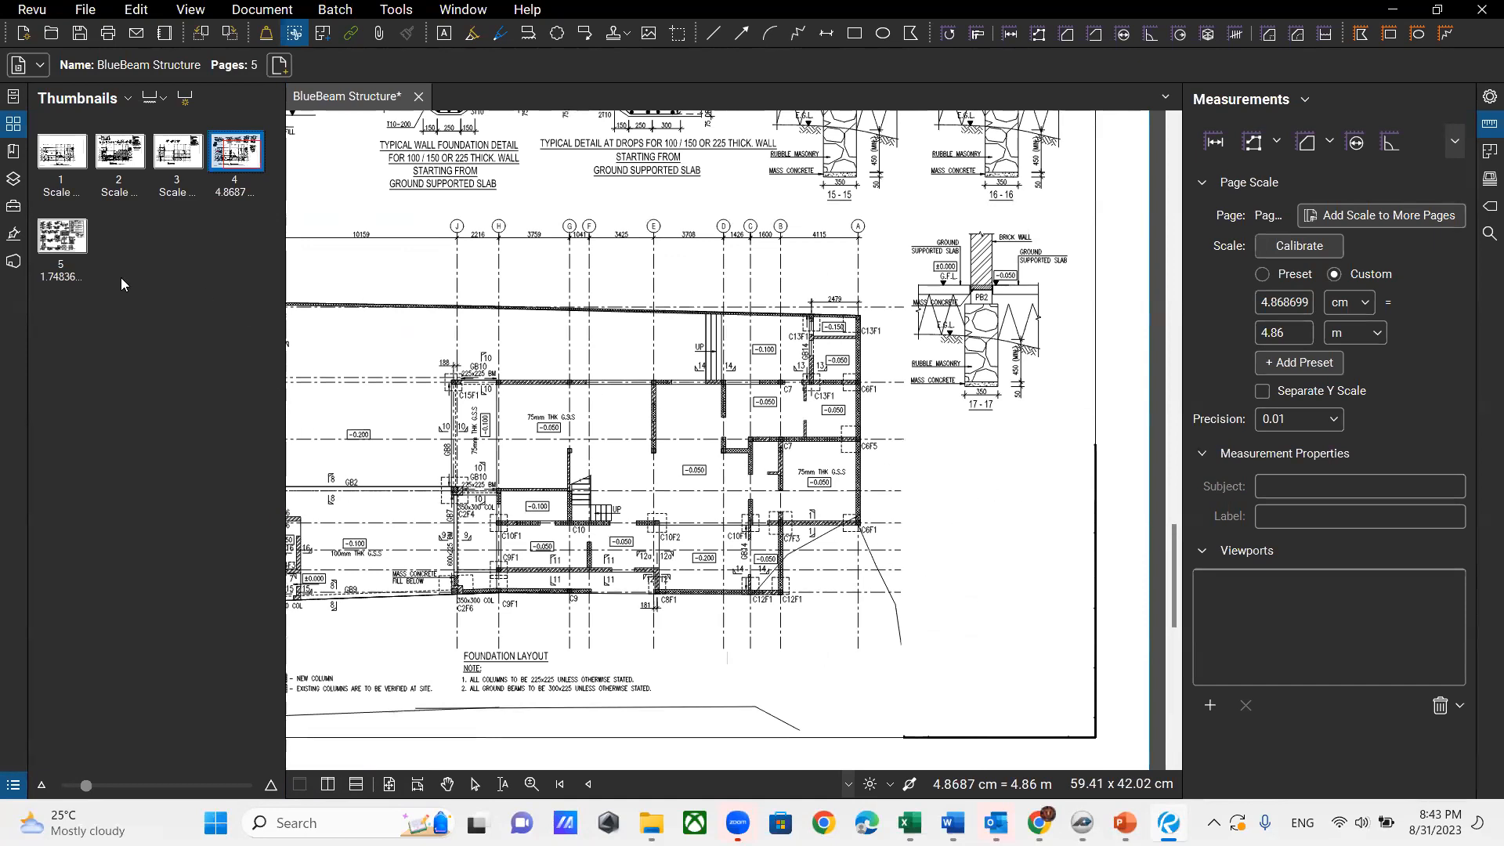
{"action": "left_click", "coordinate": [66, 239]}
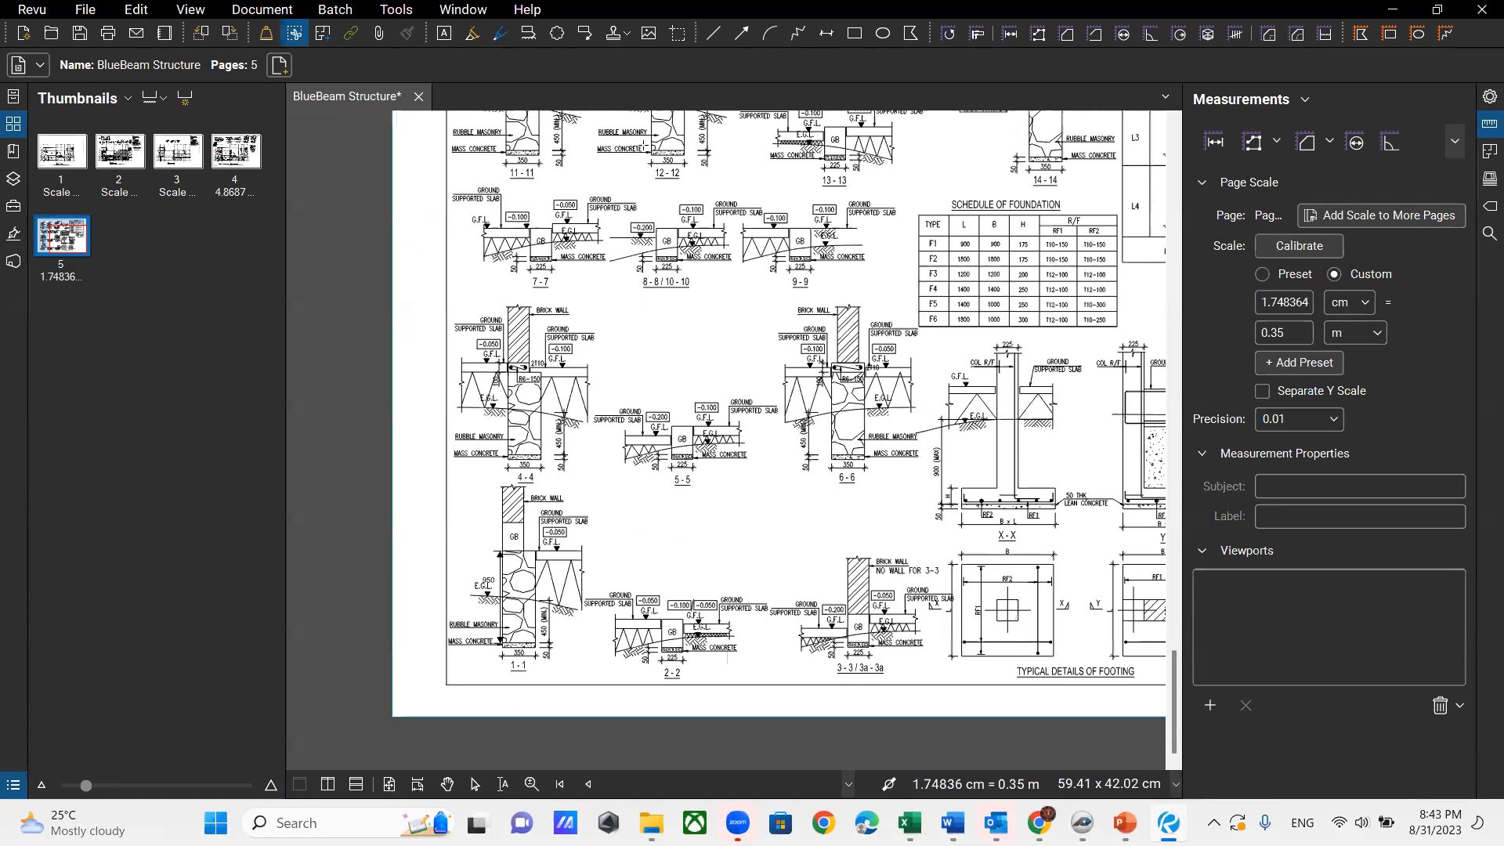
{"action": "left_click", "coordinate": [672, 39]}
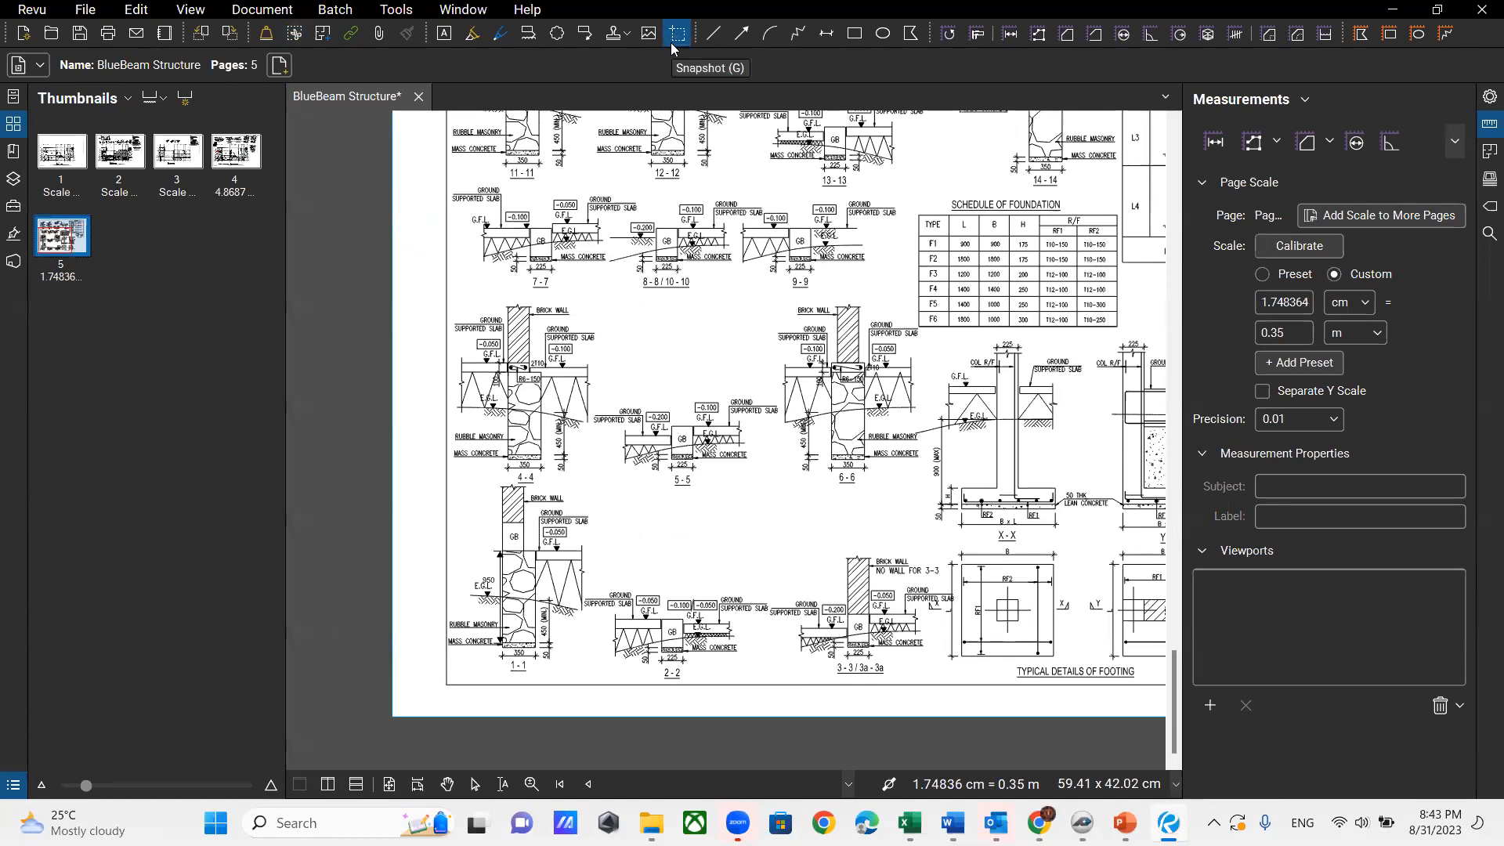
{"action": "scroll", "coordinate": [435, 409], "scroll_direction": "up", "scroll_amount": 2}
{"action": "mouse_move", "coordinate": [395, 418]}
{"action": "left_mouse_down"}
{"action": "mouse_move", "coordinate": [517, 503]}
{"action": "mouse_move", "coordinate": [600, 658]}
{"action": "mouse_move", "coordinate": [605, 721]}
{"action": "left_mouse_up"}
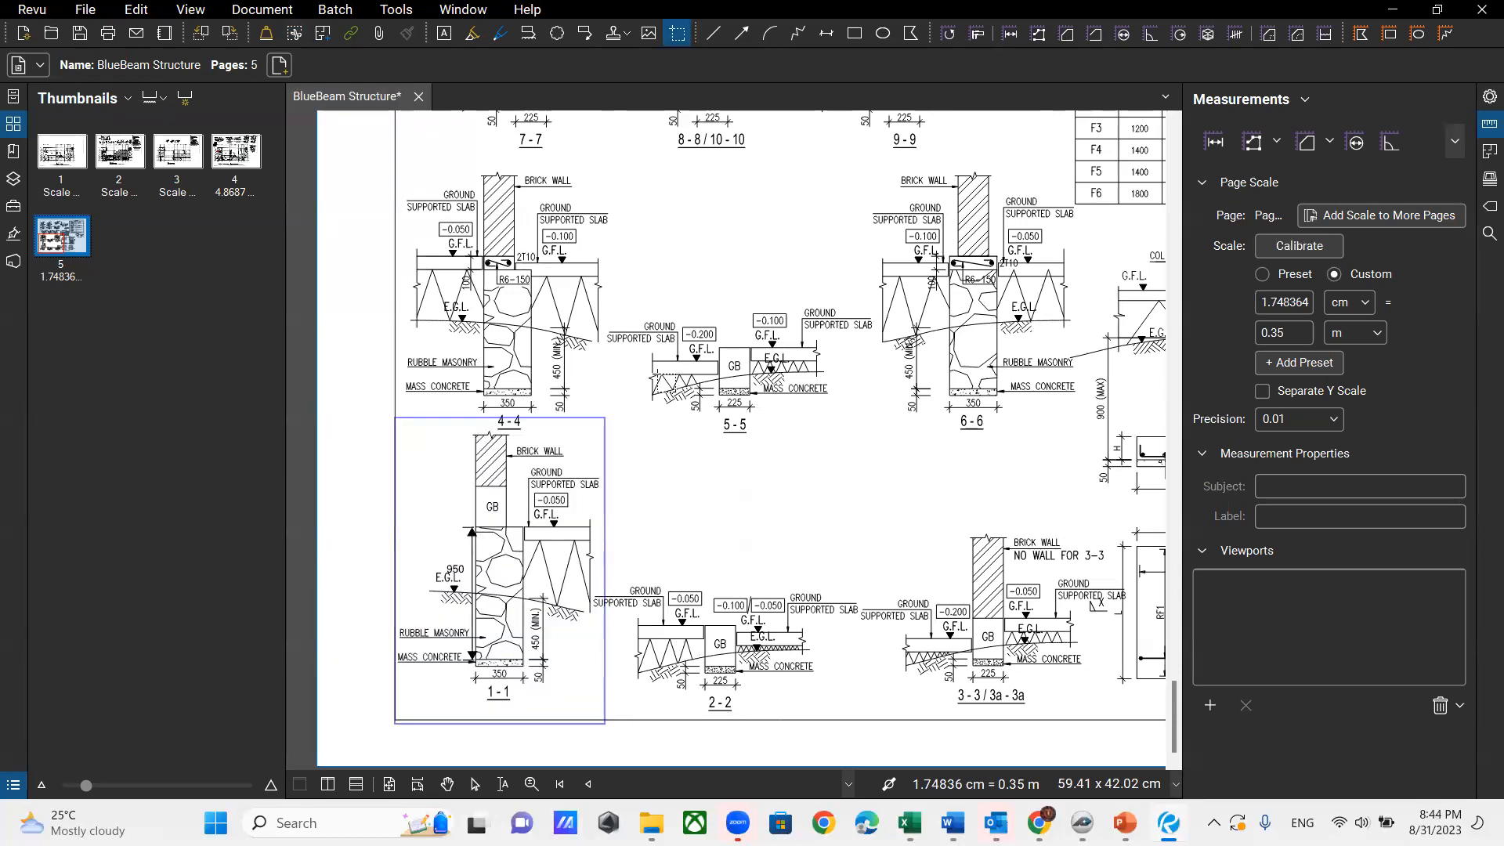
Step: Paste the section 1-1 snapshot onto page 4 and place it directly below section 17-17
{"action": "left_click", "coordinate": [235, 151]}
{"action": "scroll", "coordinate": [635, 579], "scroll_direction": "down", "scroll_amount": 3}
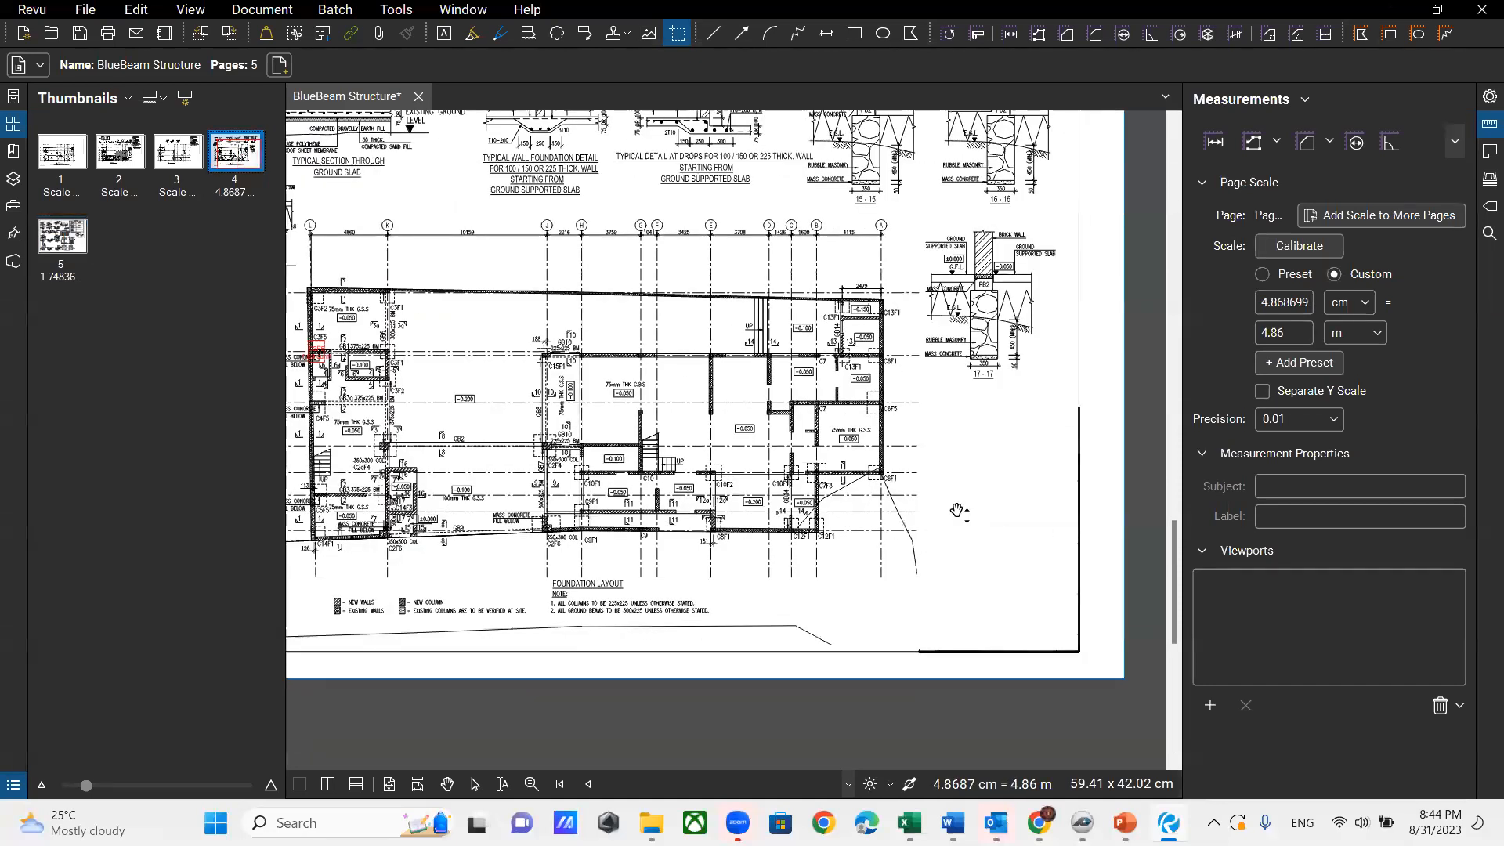
{"action": "key", "text": "ctrl+v"}
{"action": "left_click_drag", "start_coordinate": [1018, 424], "coordinate": [993, 498]}
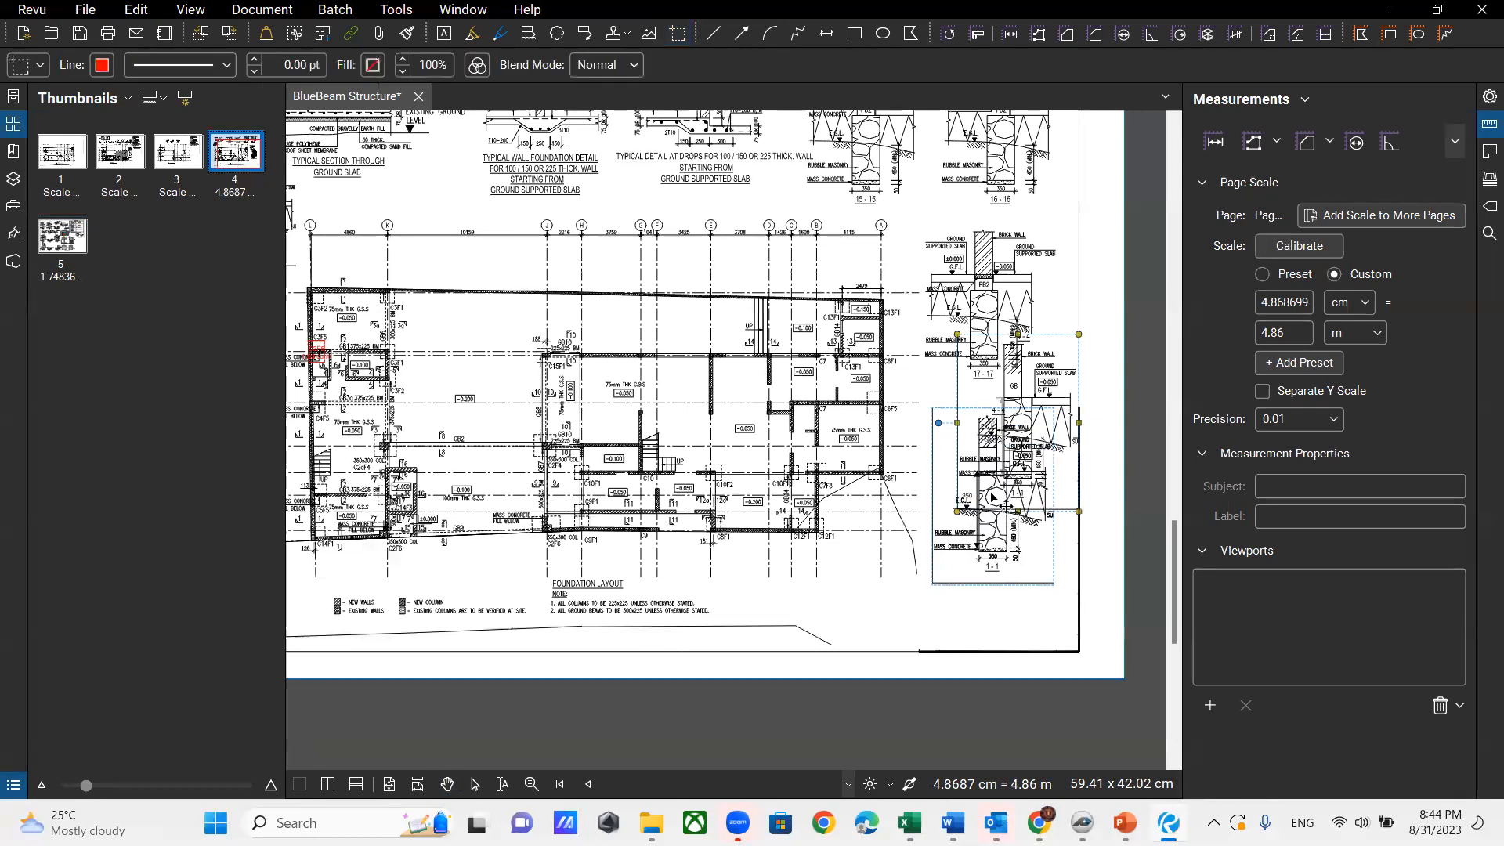
Step: Compare the pasted section 1-1 detail with the section marks around grids L and K on the foundation layout
{"action": "scroll", "coordinate": [993, 497], "scroll_direction": "up", "scroll_amount": 2}
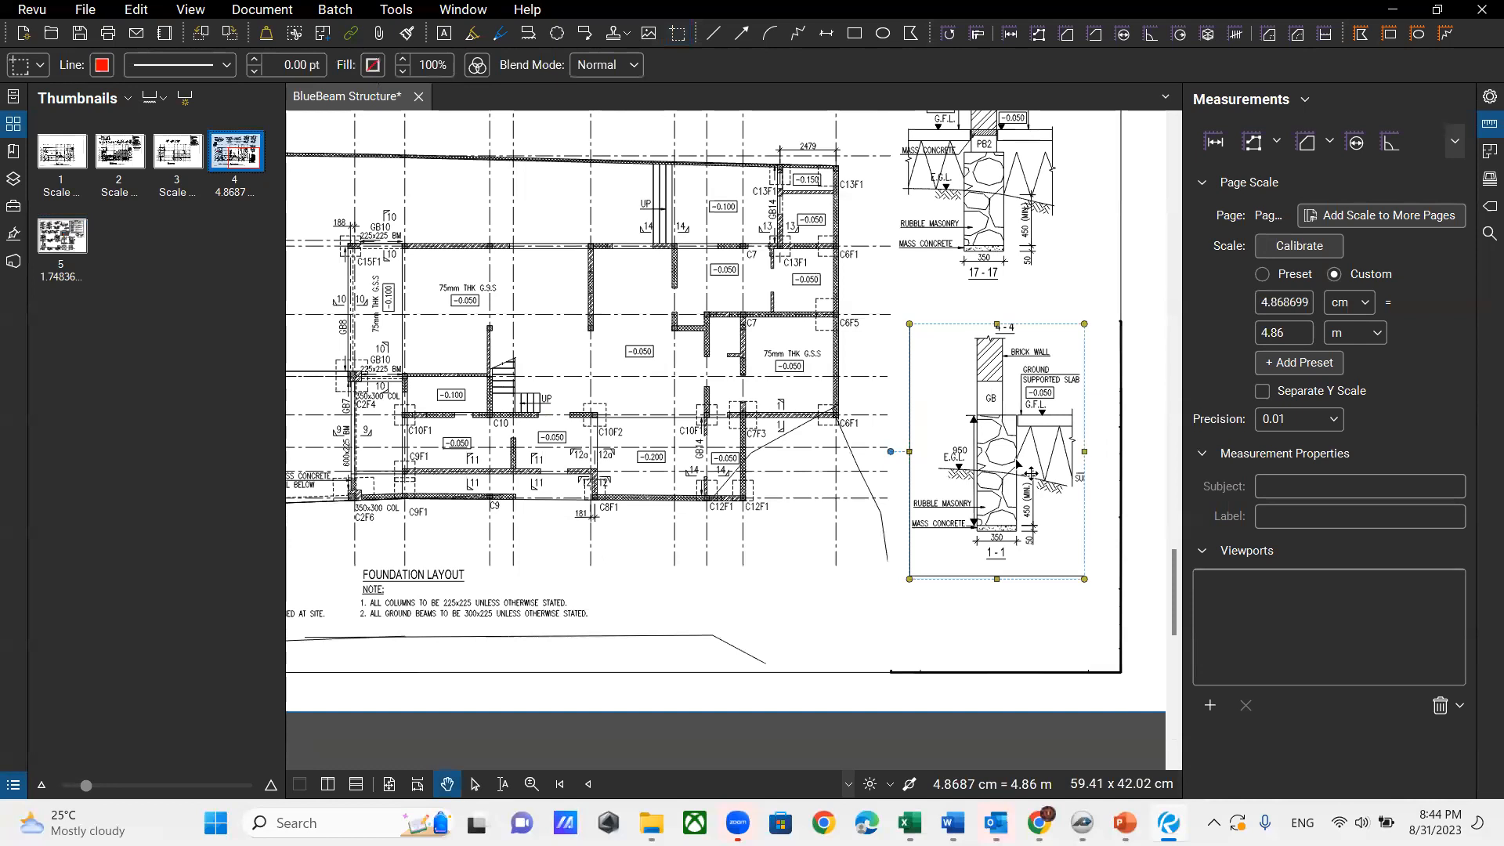
{"action": "scroll", "coordinate": [1011, 544], "scroll_direction": "down", "scroll_amount": 2}
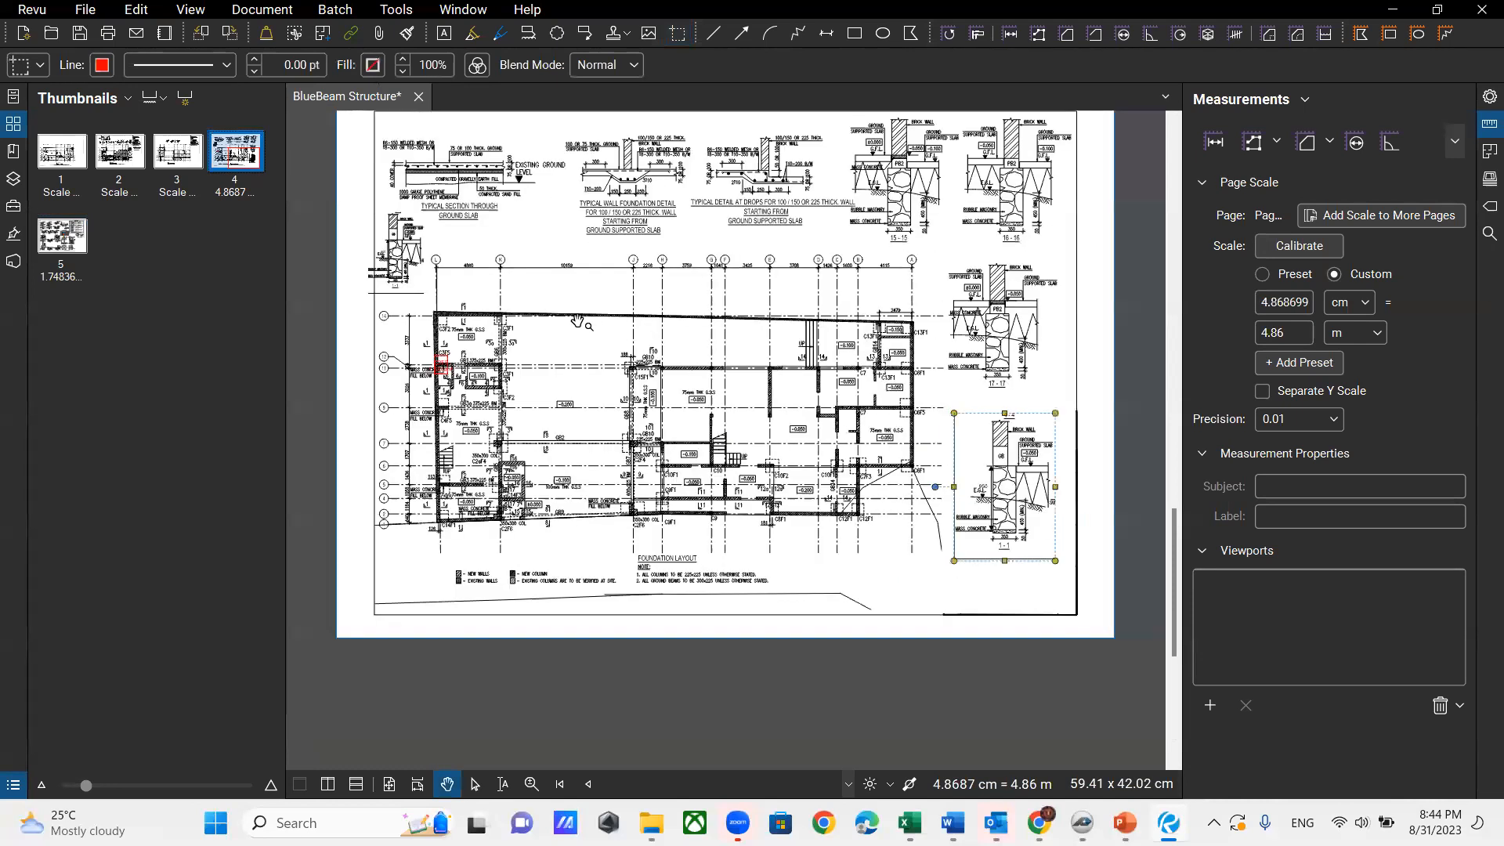
{"action": "scroll", "coordinate": [444, 317], "scroll_direction": "up", "scroll_amount": 2}
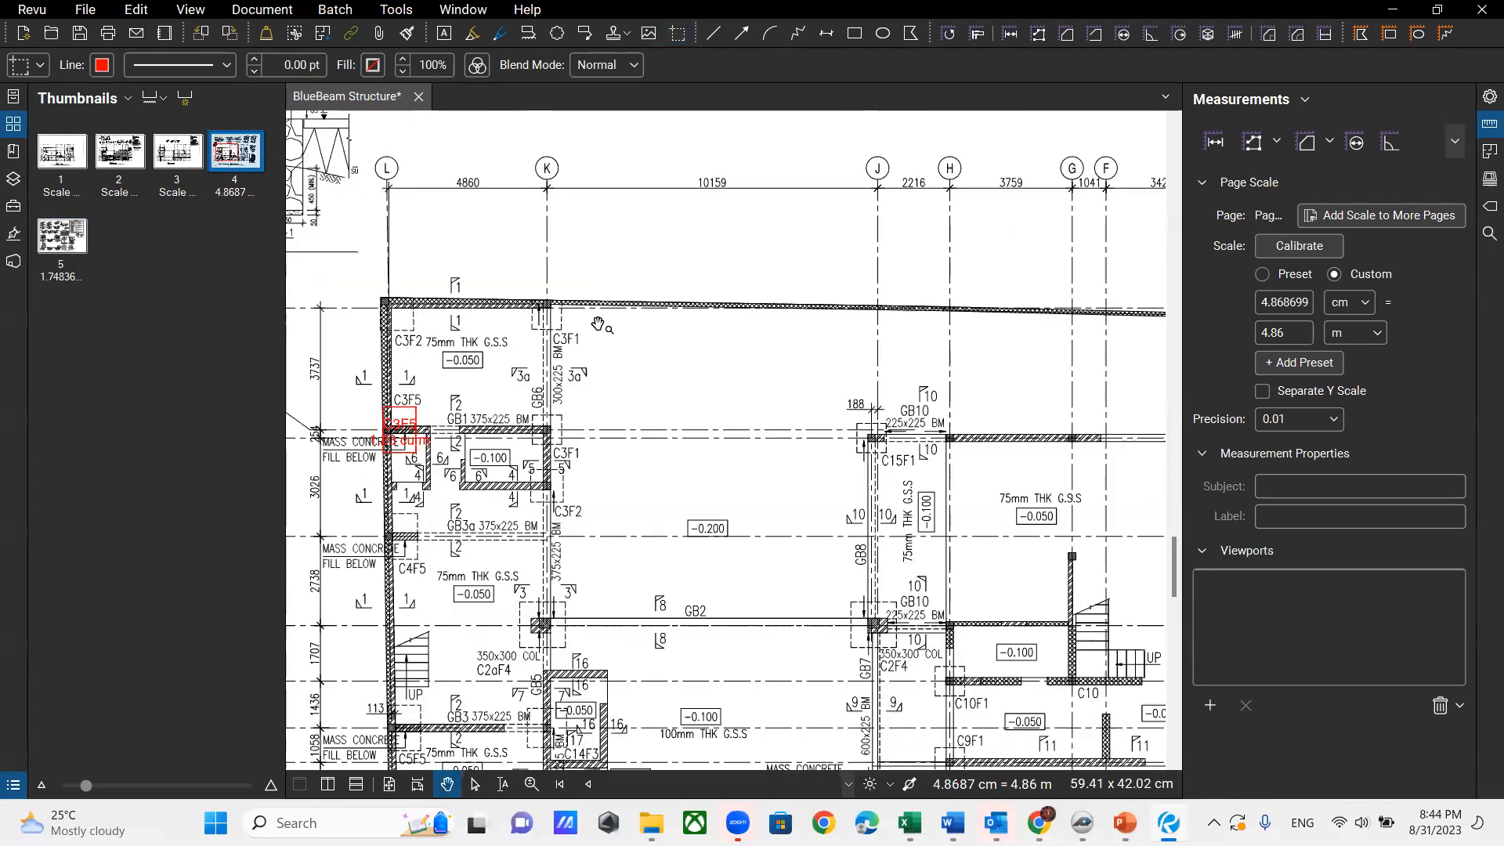
{"action": "scroll", "coordinate": [530, 468], "scroll_direction": "down", "scroll_amount": 2}
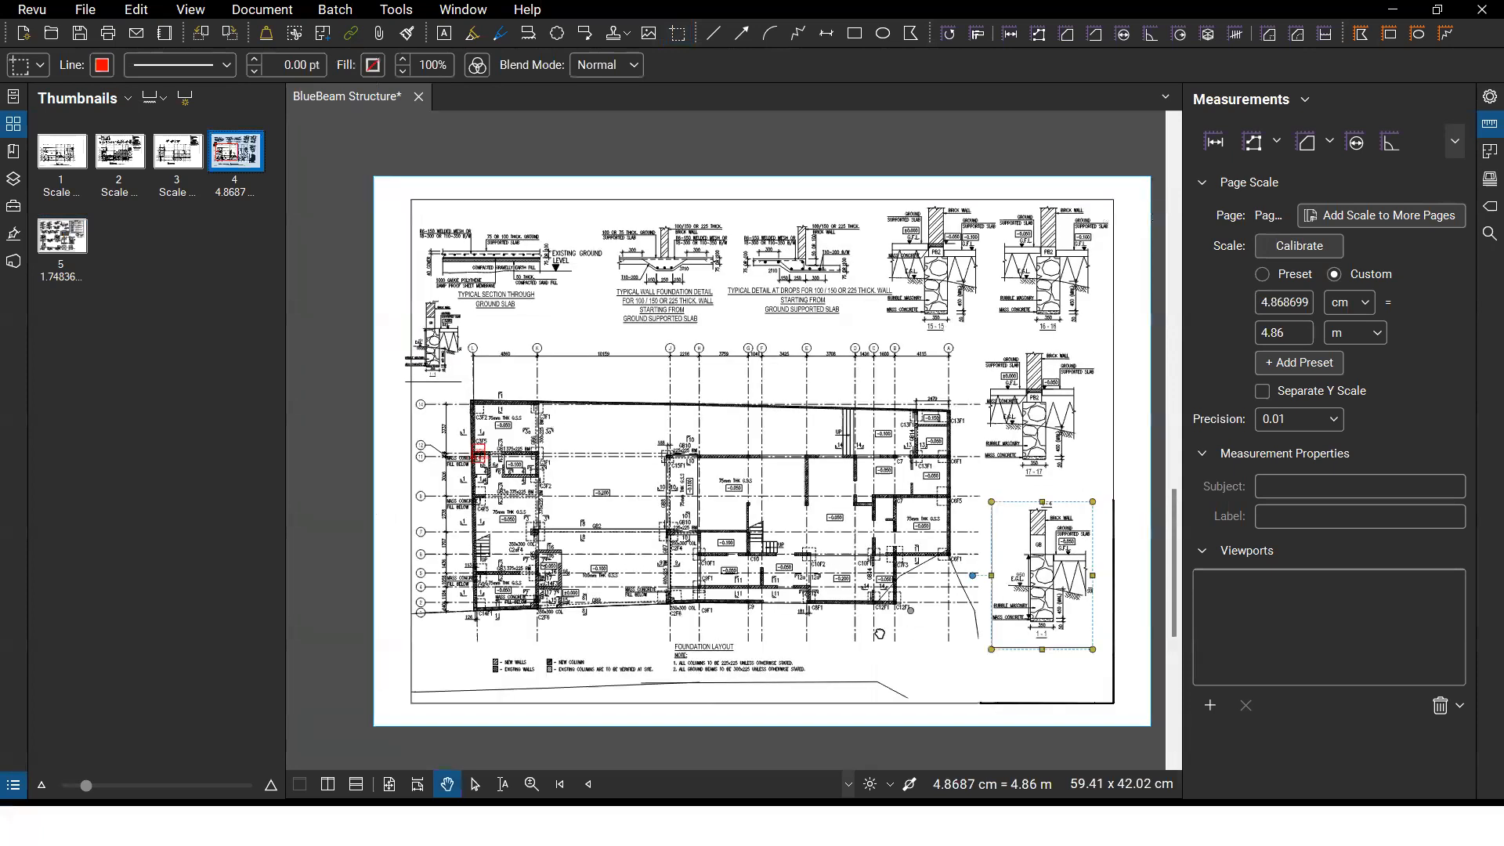
{"action": "scroll", "coordinate": [911, 608], "scroll_direction": "down", "scroll_amount": 1}
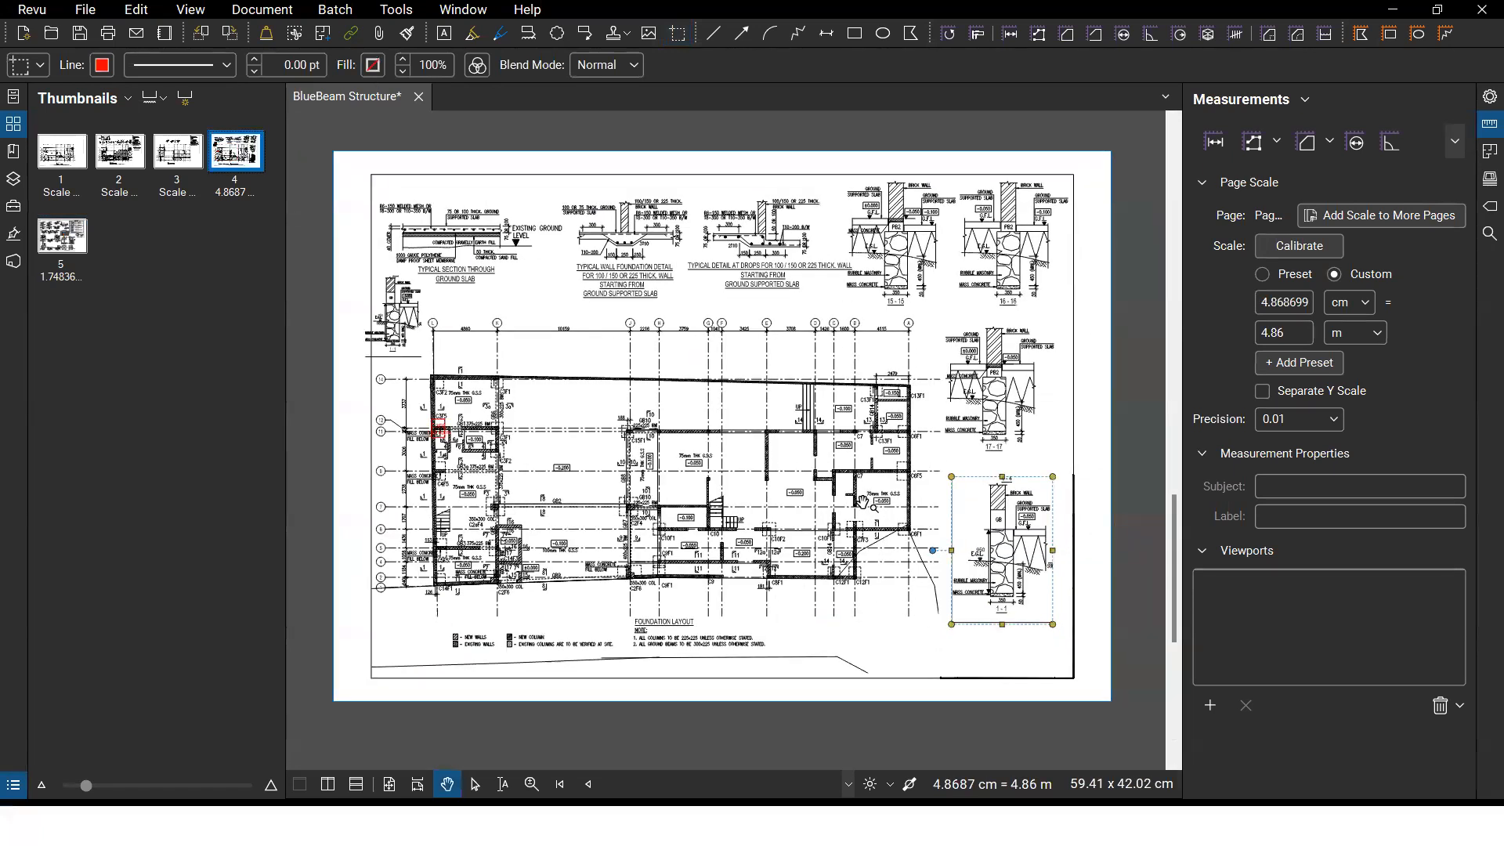
{"action": "scroll", "coordinate": [744, 376], "scroll_direction": "up", "scroll_amount": 1}
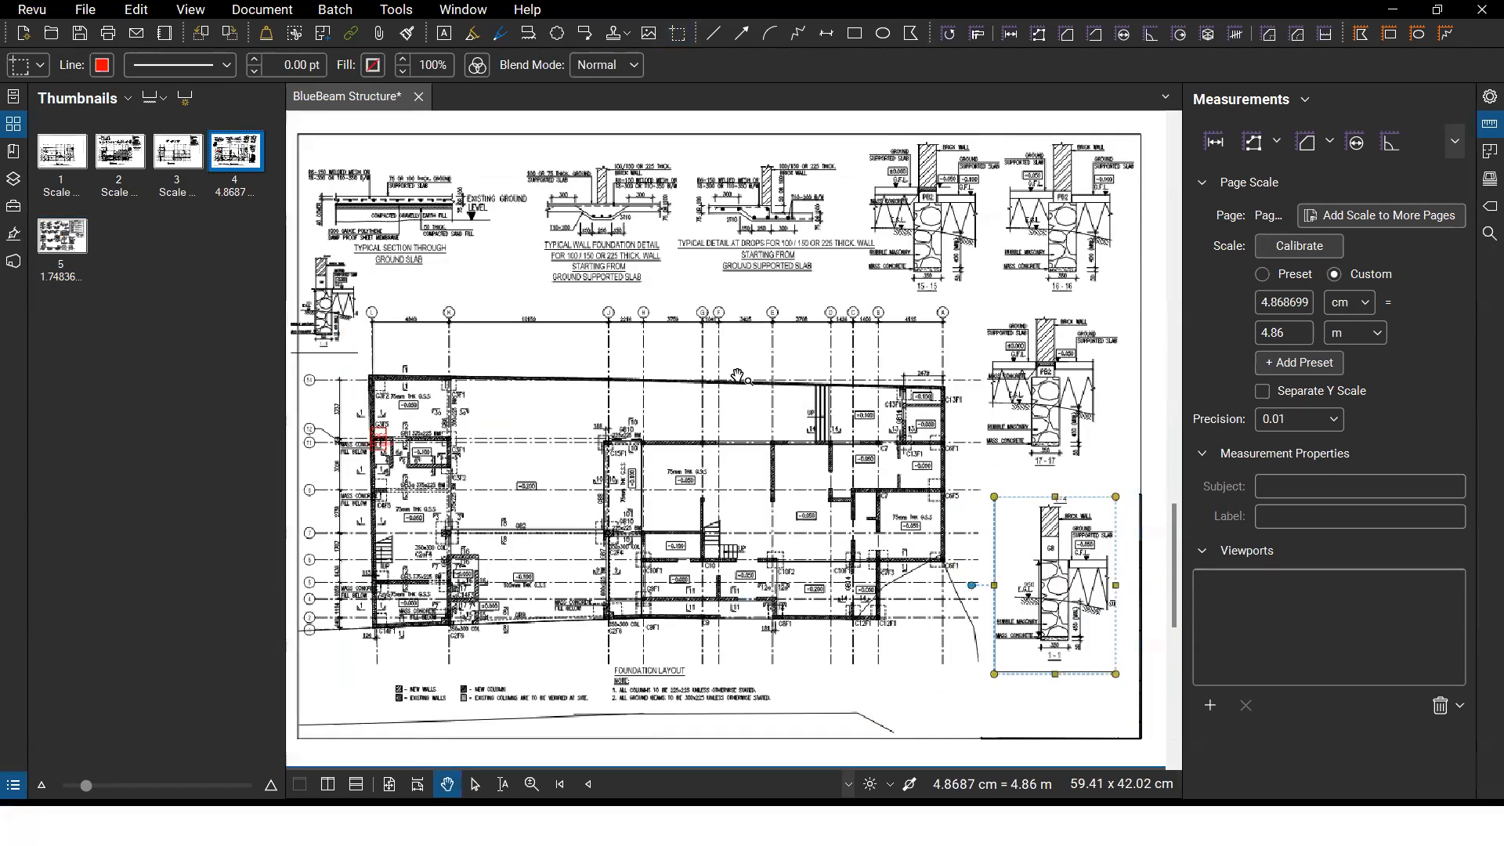
{"action": "scroll", "coordinate": [885, 523], "scroll_direction": "up", "scroll_amount": 1}
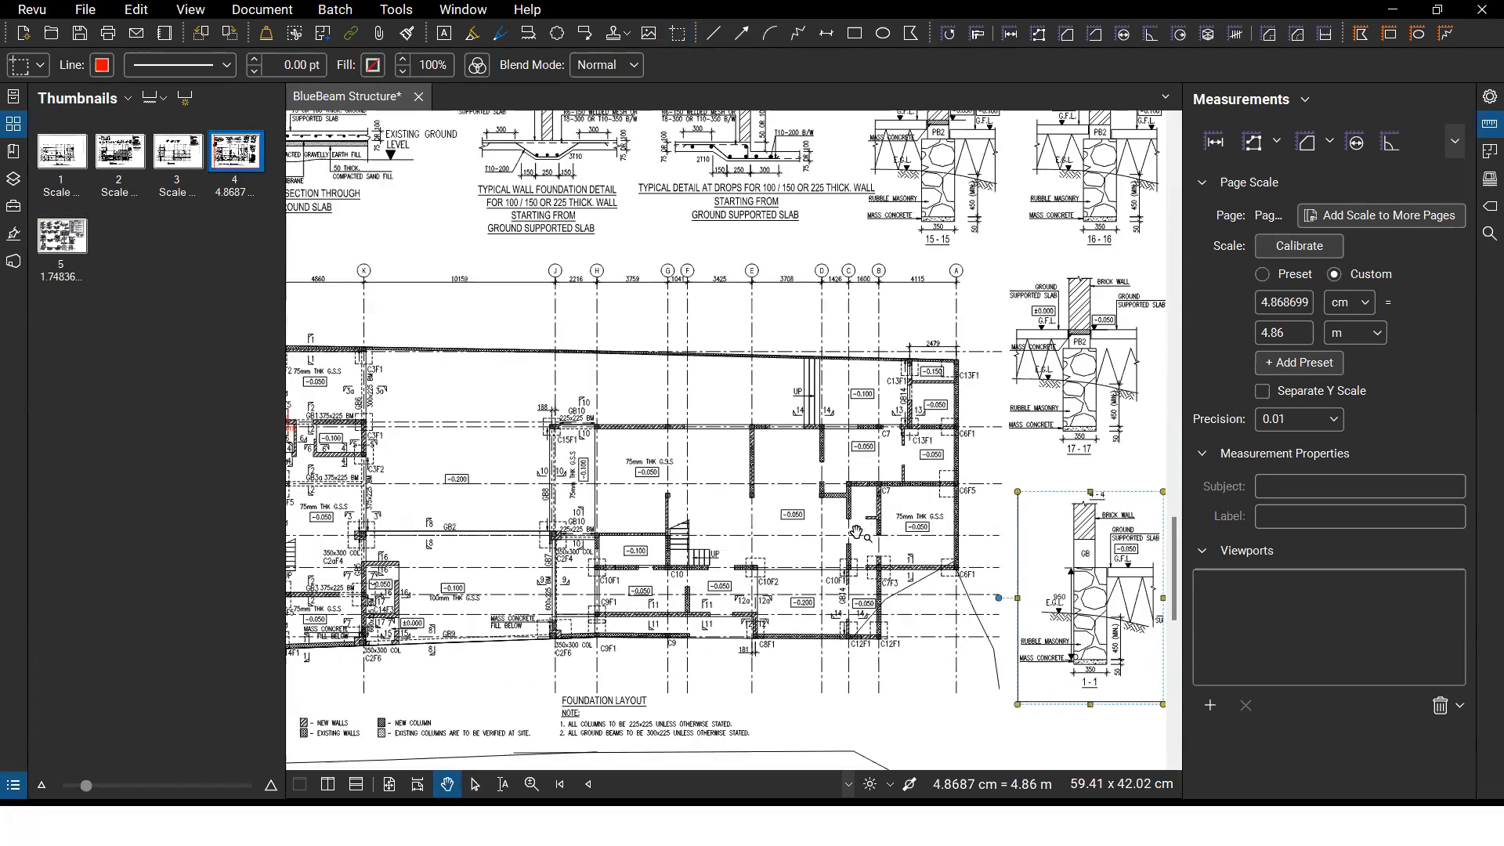
Step: Draw a red revision cloud around column C15F1 and the upper GB10 beam at grids J to H
{"action": "scroll", "coordinate": [526, 437], "scroll_direction": "up", "scroll_amount": 5}
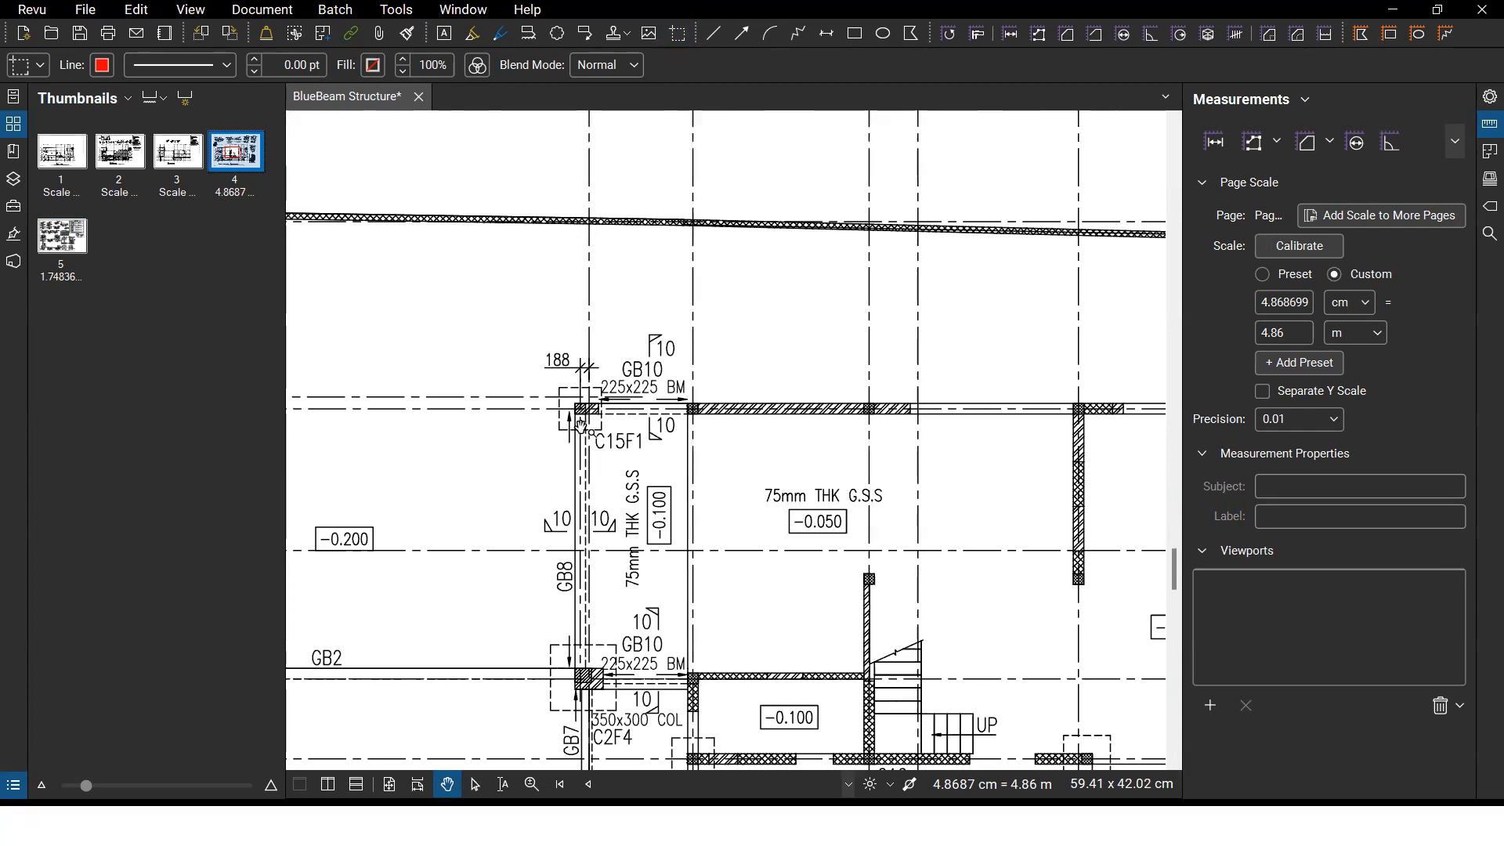
{"action": "scroll", "coordinate": [586, 428], "scroll_direction": "up", "scroll_amount": 2}
{"action": "scroll", "coordinate": [564, 480], "scroll_direction": "down", "scroll_amount": 2}
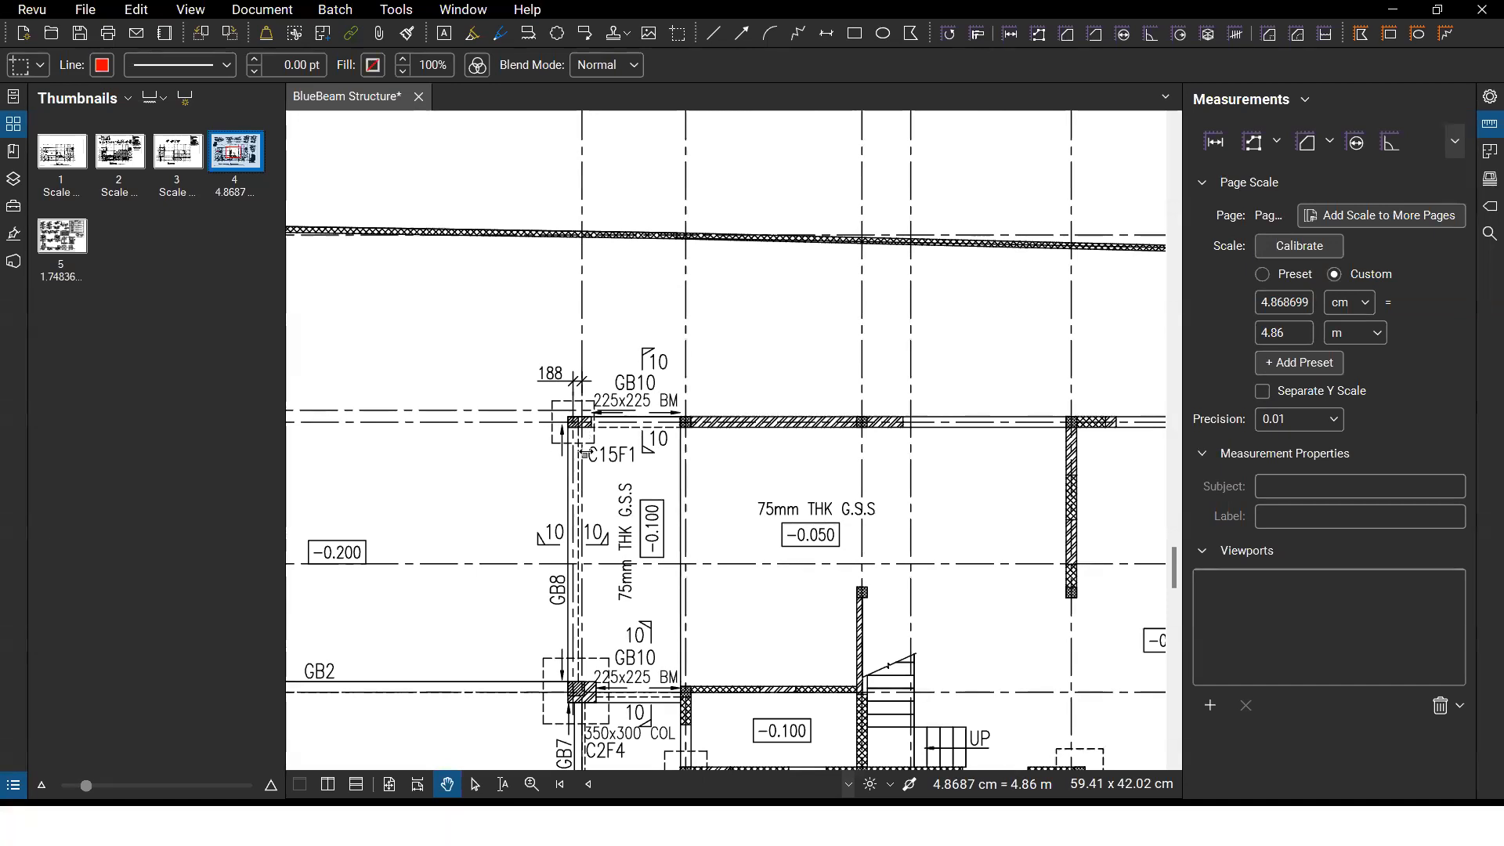
{"action": "key", "text": "c"}
{"action": "left_click_drag", "start_coordinate": [489, 327], "coordinate": [730, 523]}
{"action": "scroll", "coordinate": [558, 454], "scroll_direction": "down", "scroll_amount": 2}
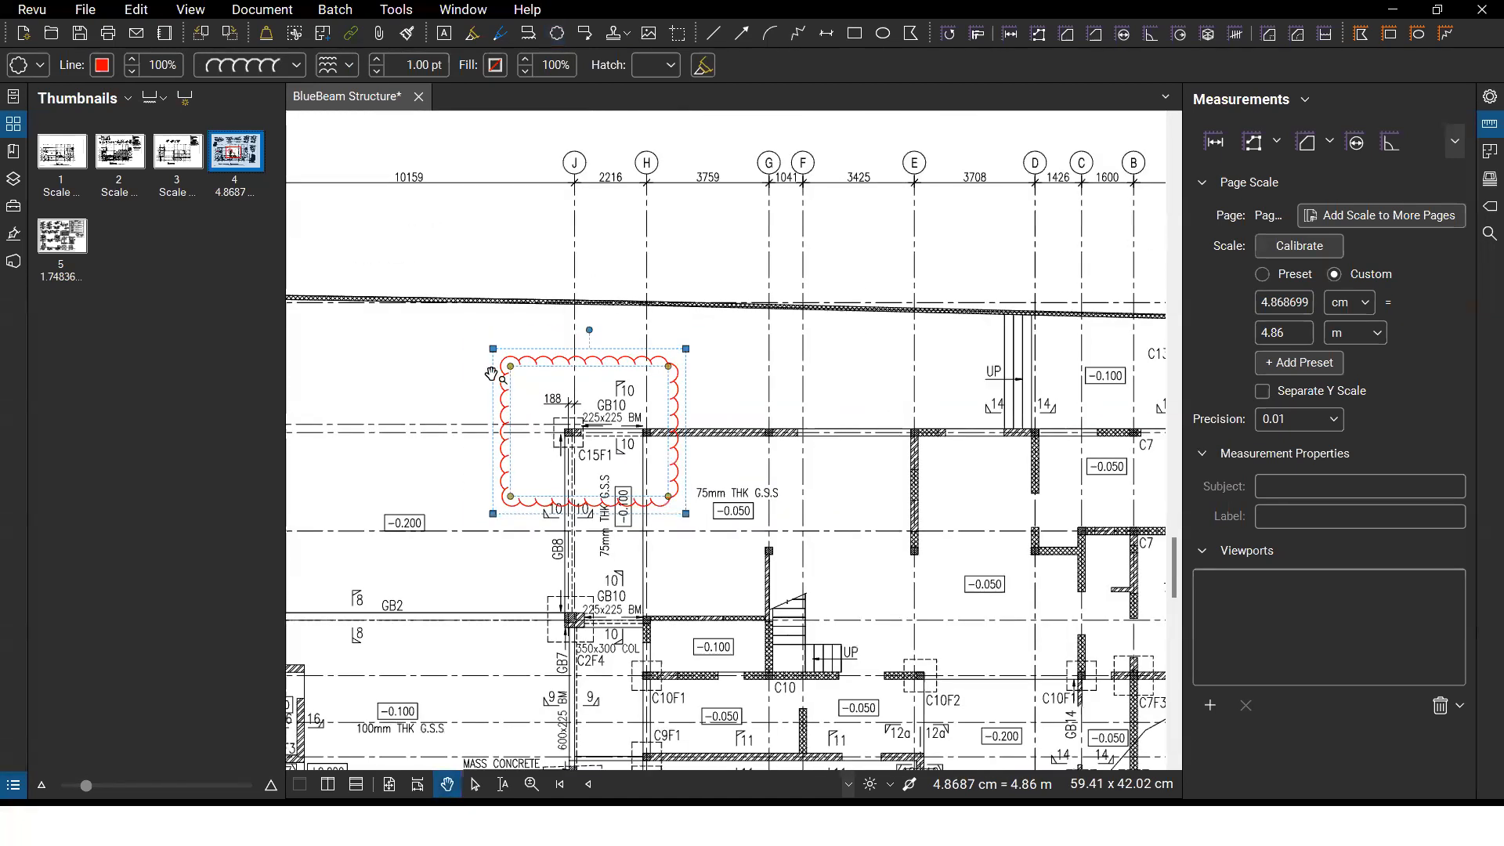
Step: Draw a red arrow from the cloud's upper right corner up to the blank area between grids H and G
{"action": "scroll", "coordinate": [695, 461], "scroll_direction": "down", "scroll_amount": 3}
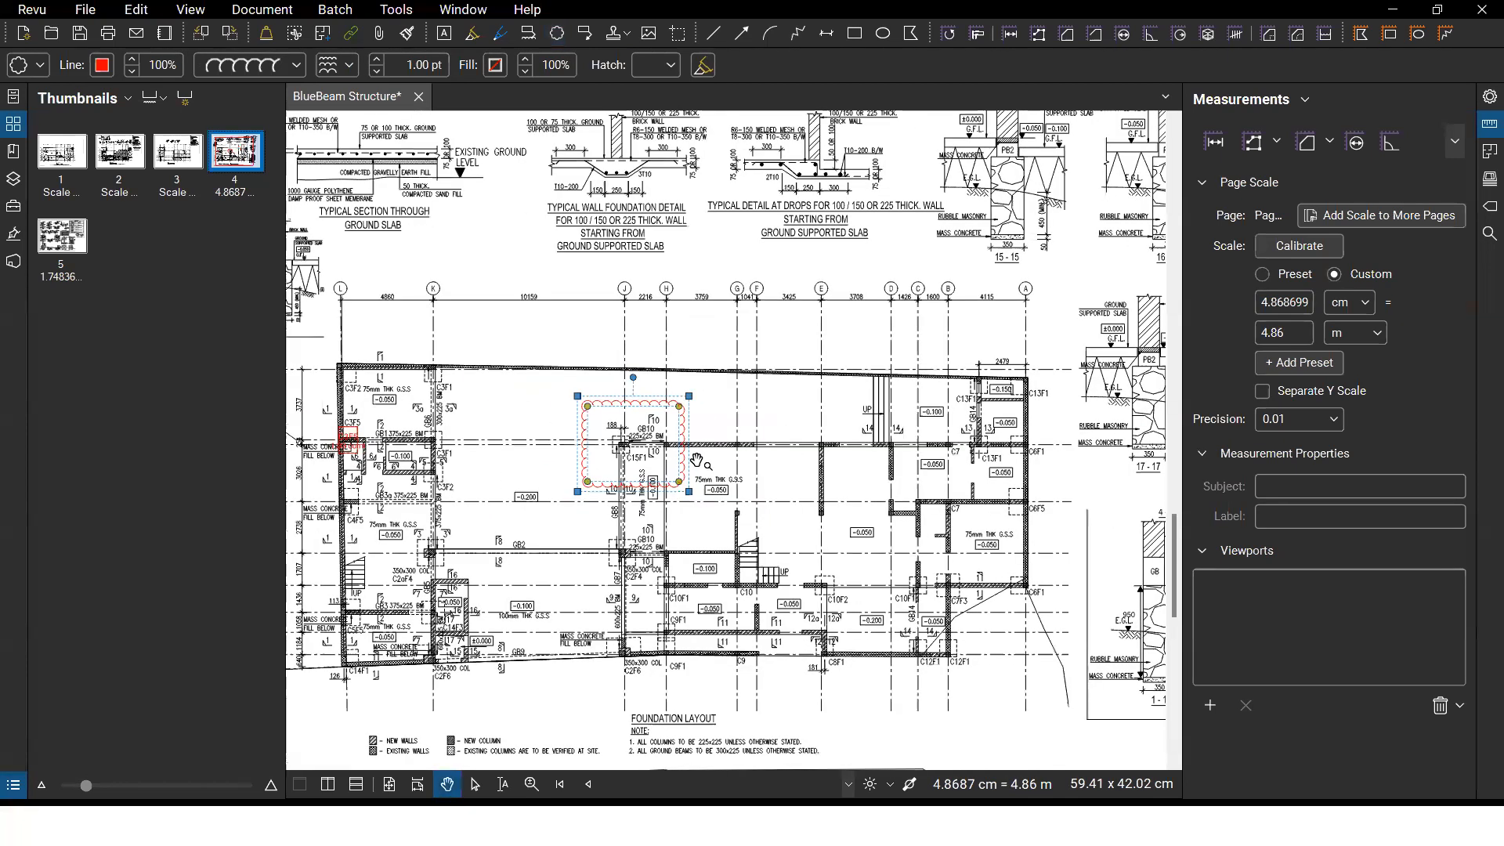
{"action": "key", "text": "a"}
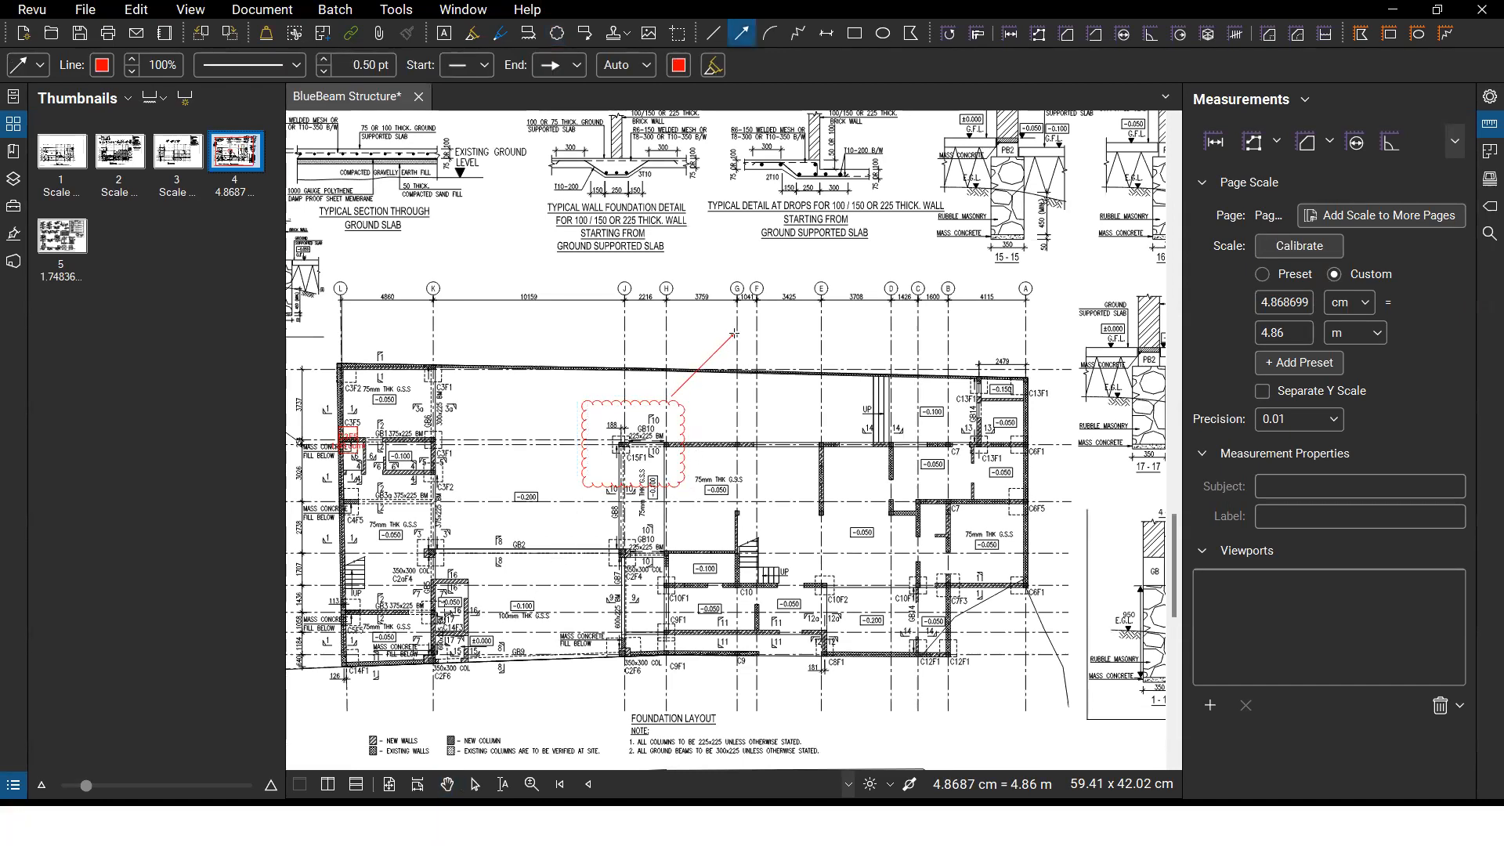
{"action": "left_click", "coordinate": [714, 324]}
Step: Add the text note "Change This" above the arrowhead between grids H and F
{"action": "scroll", "coordinate": [716, 323], "scroll_direction": "up", "scroll_amount": 5}
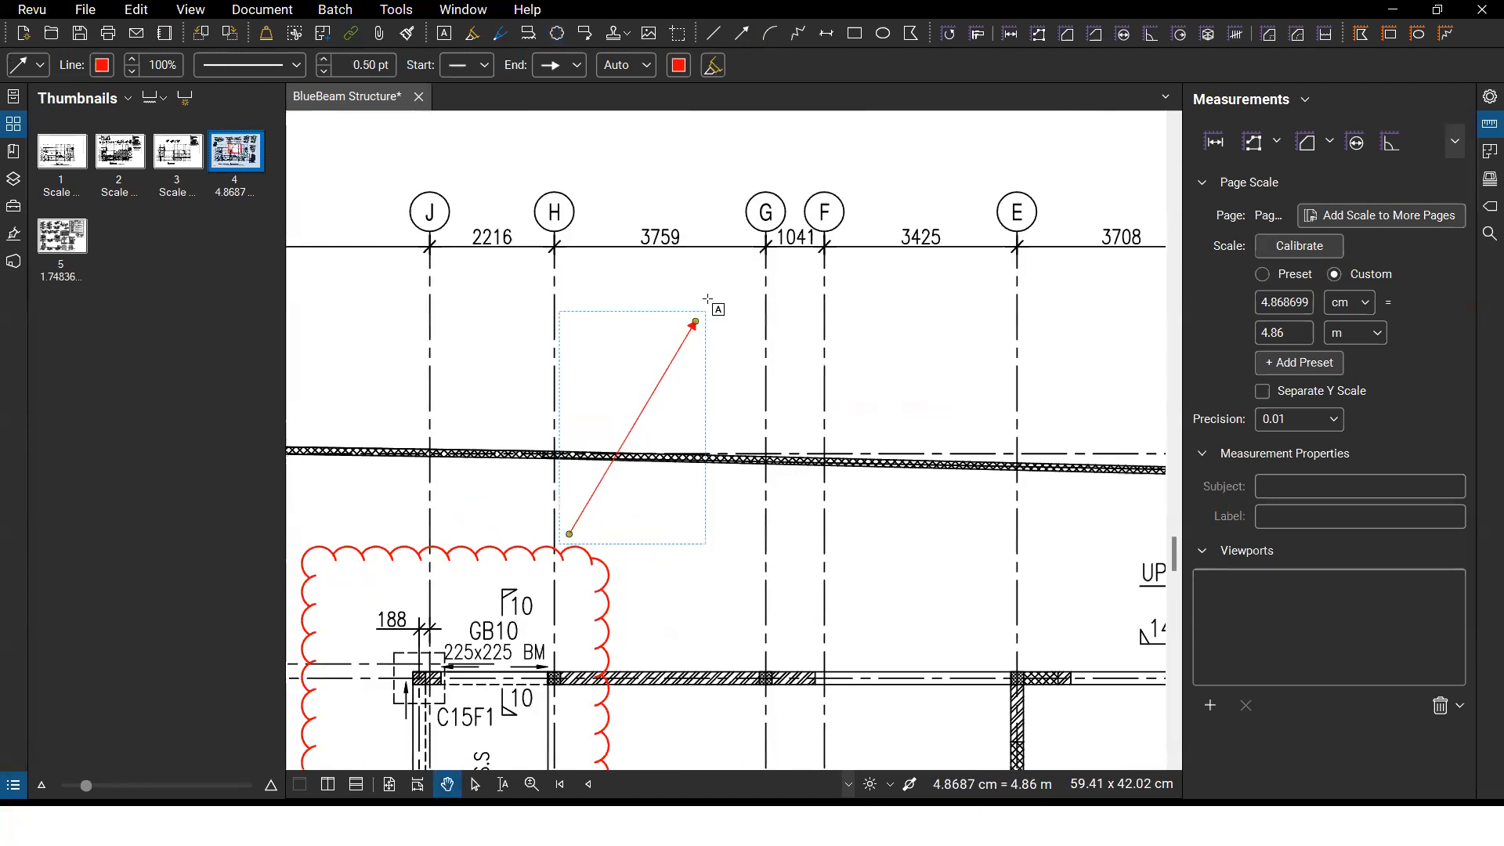
{"action": "left_click_drag", "start_coordinate": [653, 251], "coordinate": [813, 321]}
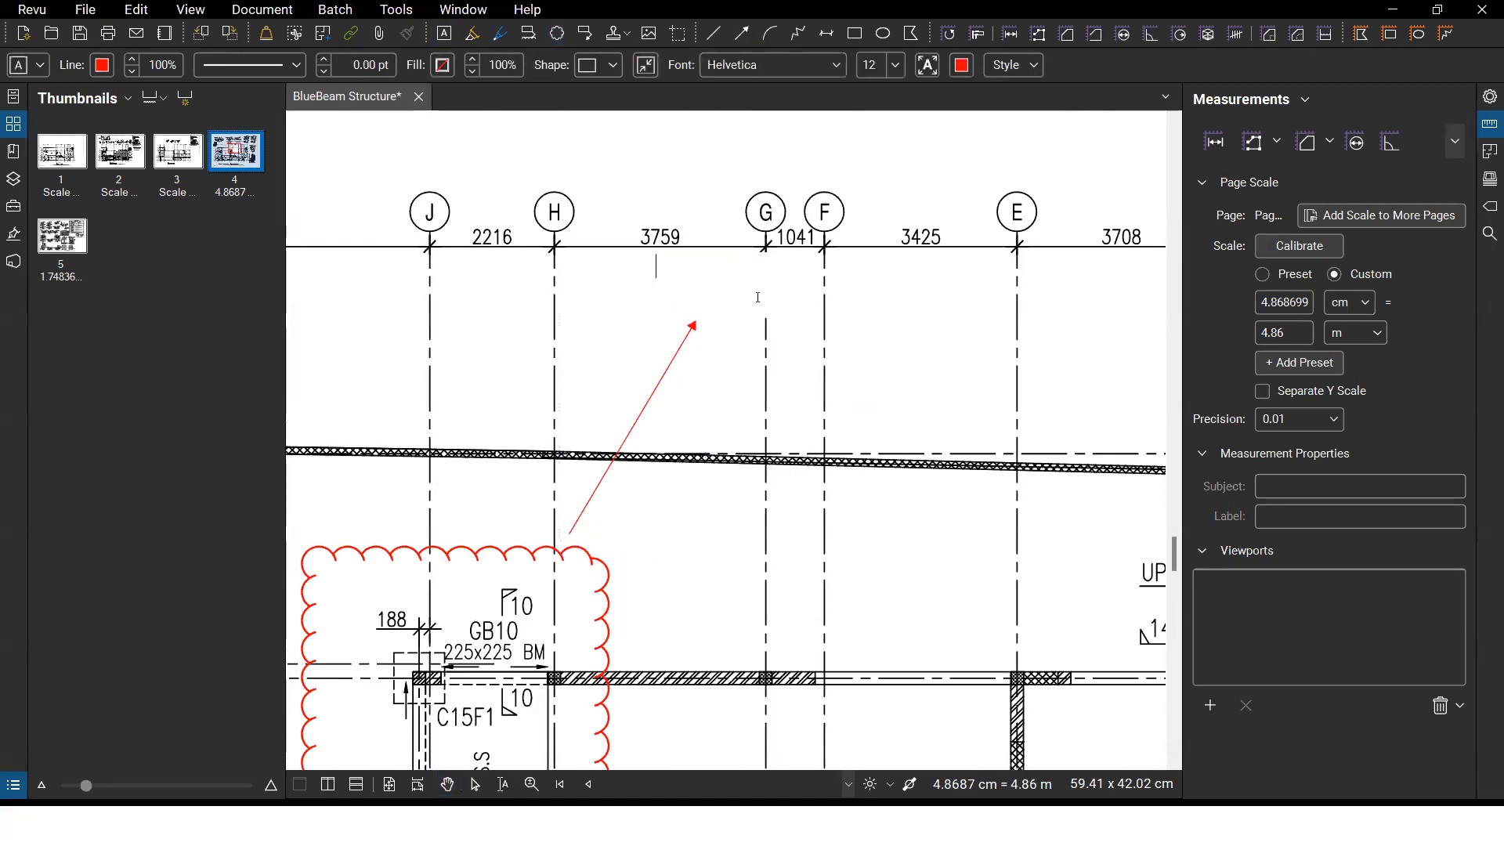
{"action": "type", "text": "Change"}
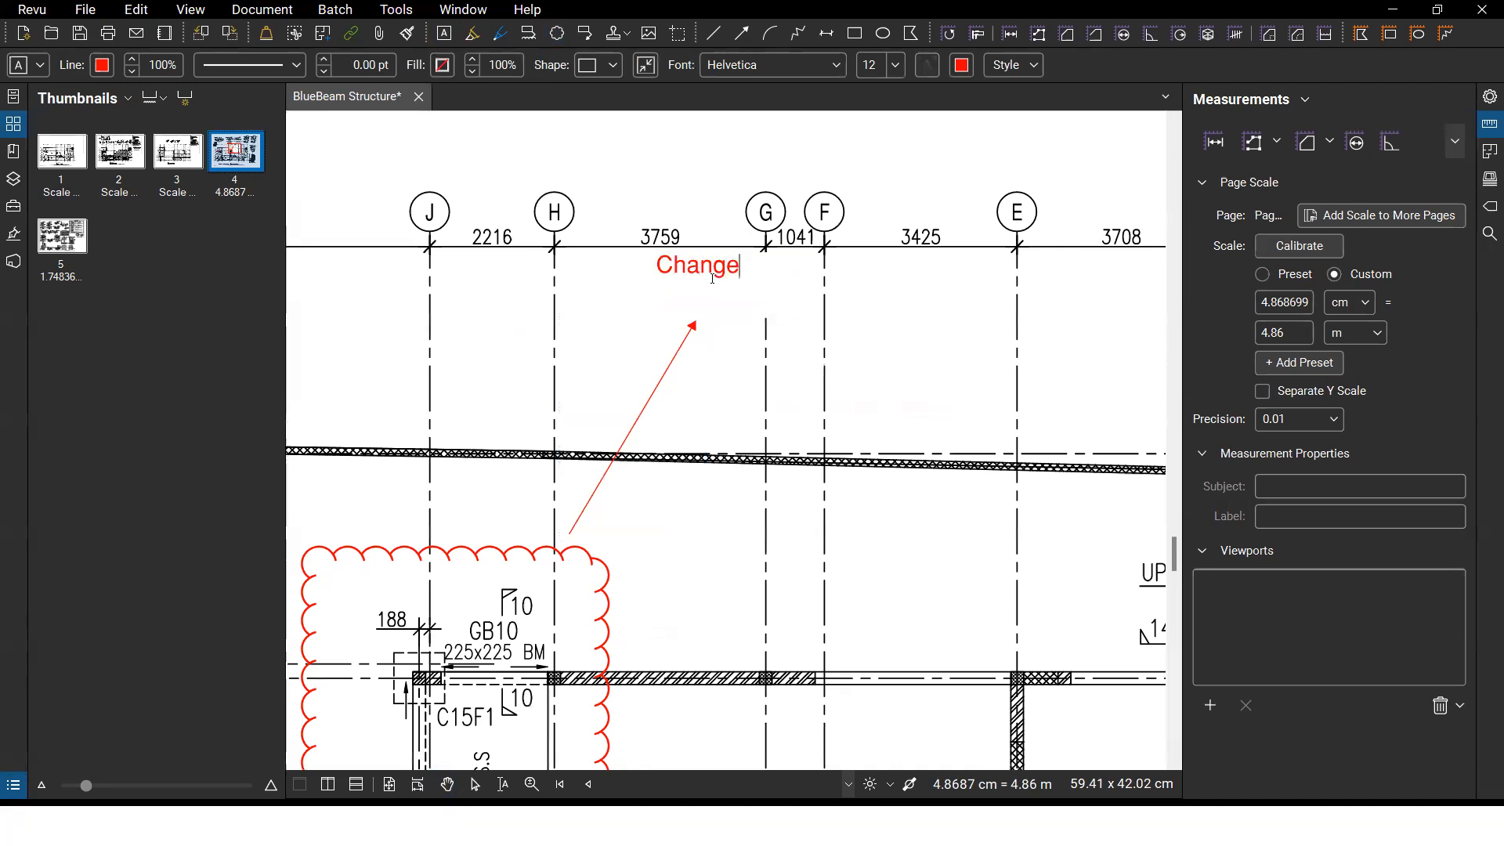
{"action": "type", "text": " This"}
{"action": "key", "text": "Escape"}
{"action": "scroll", "coordinate": [710, 358], "scroll_direction": "down", "scroll_amount": 5}
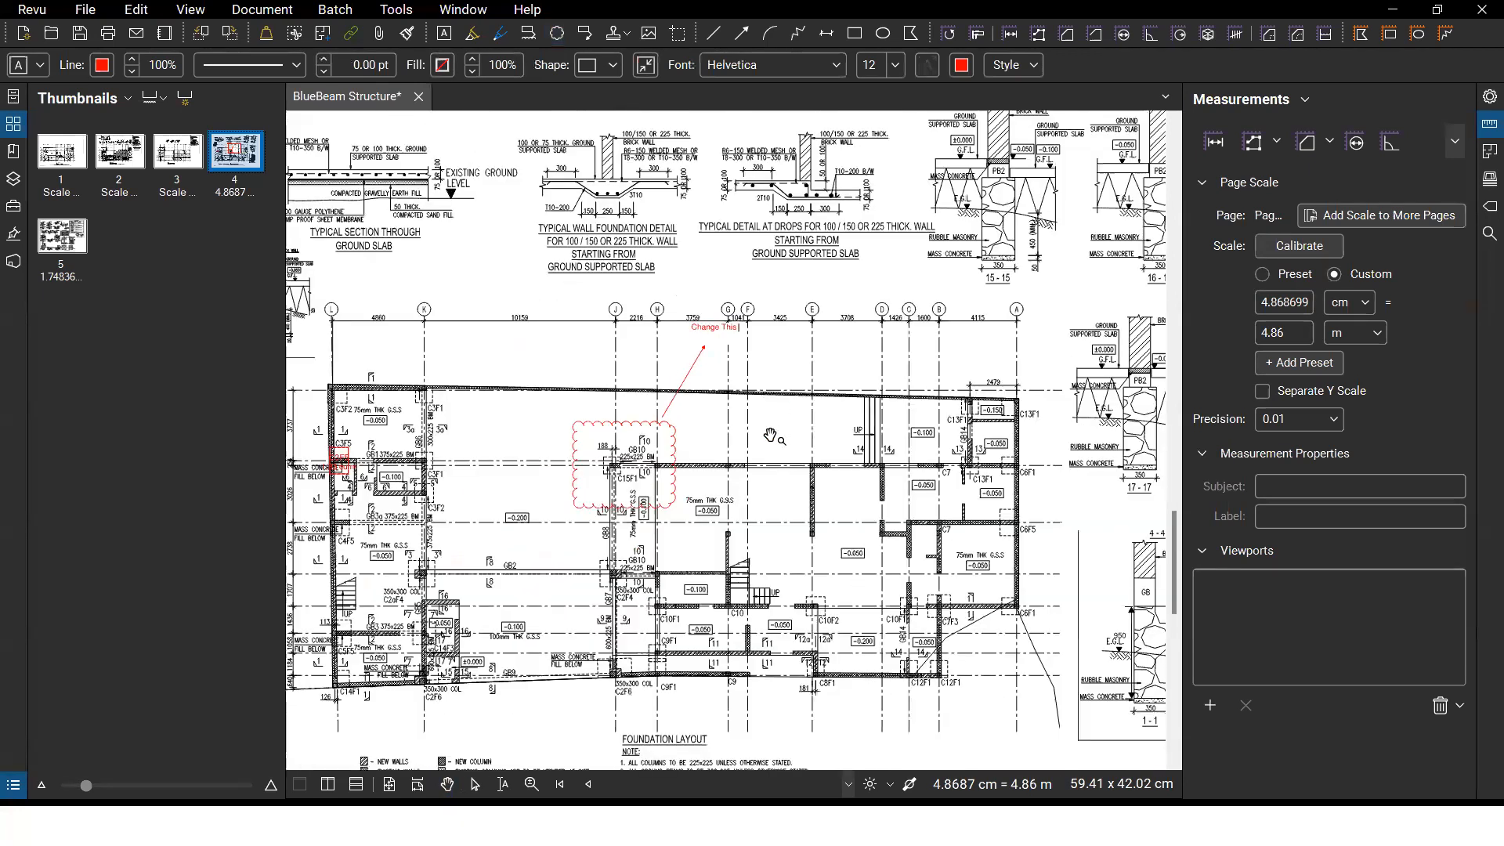
{"action": "left_click", "coordinate": [772, 373]}
Step: Locate the C6F5 column and footing mark along grid A on the foundation layout
{"action": "scroll", "coordinate": [783, 392], "scroll_direction": "down", "scroll_amount": 5}
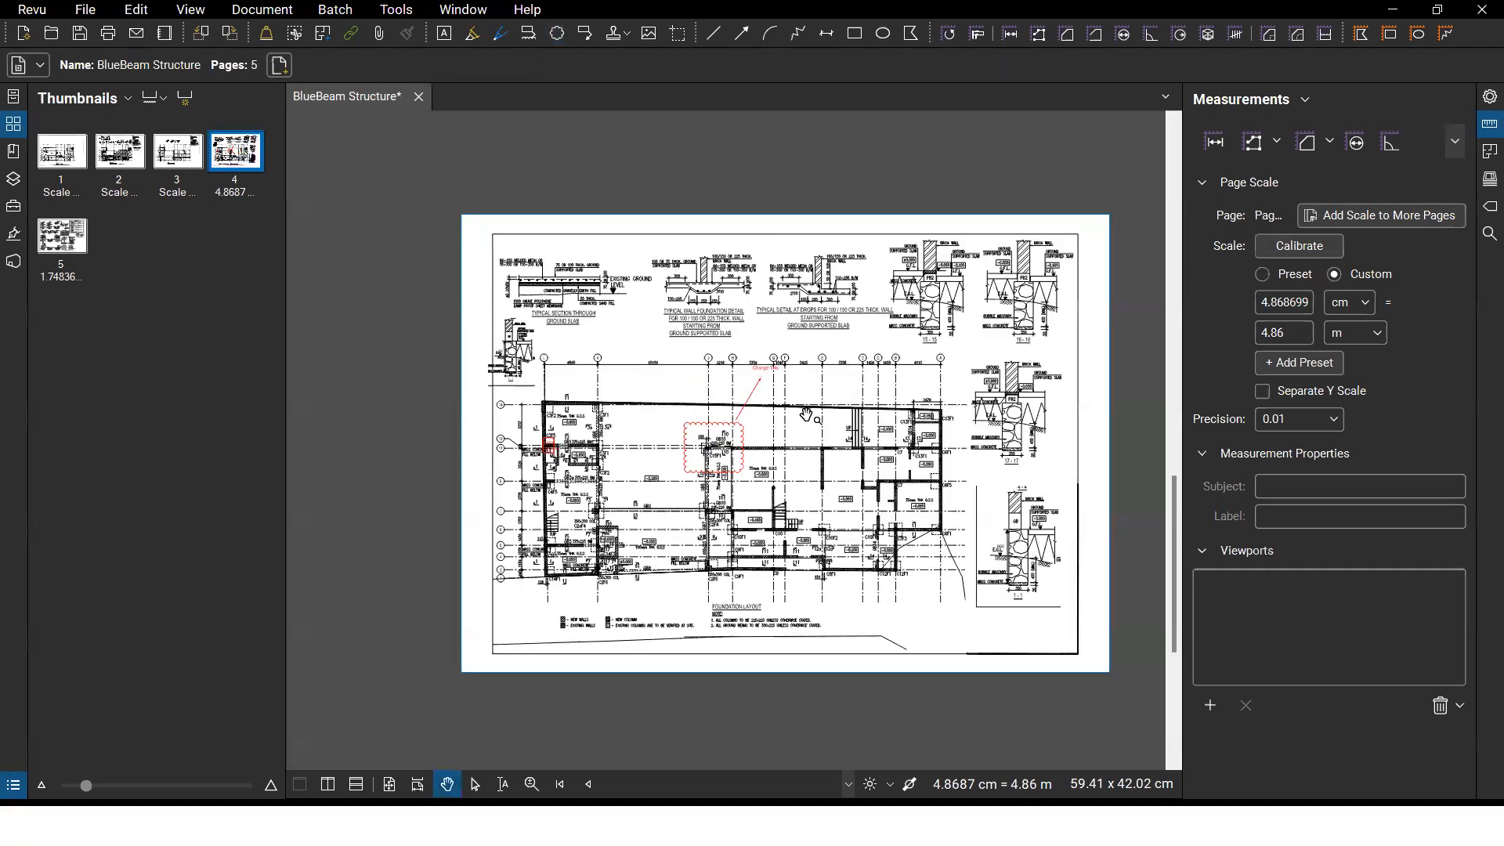
{"action": "scroll", "coordinate": [738, 496], "scroll_direction": "up", "scroll_amount": 3}
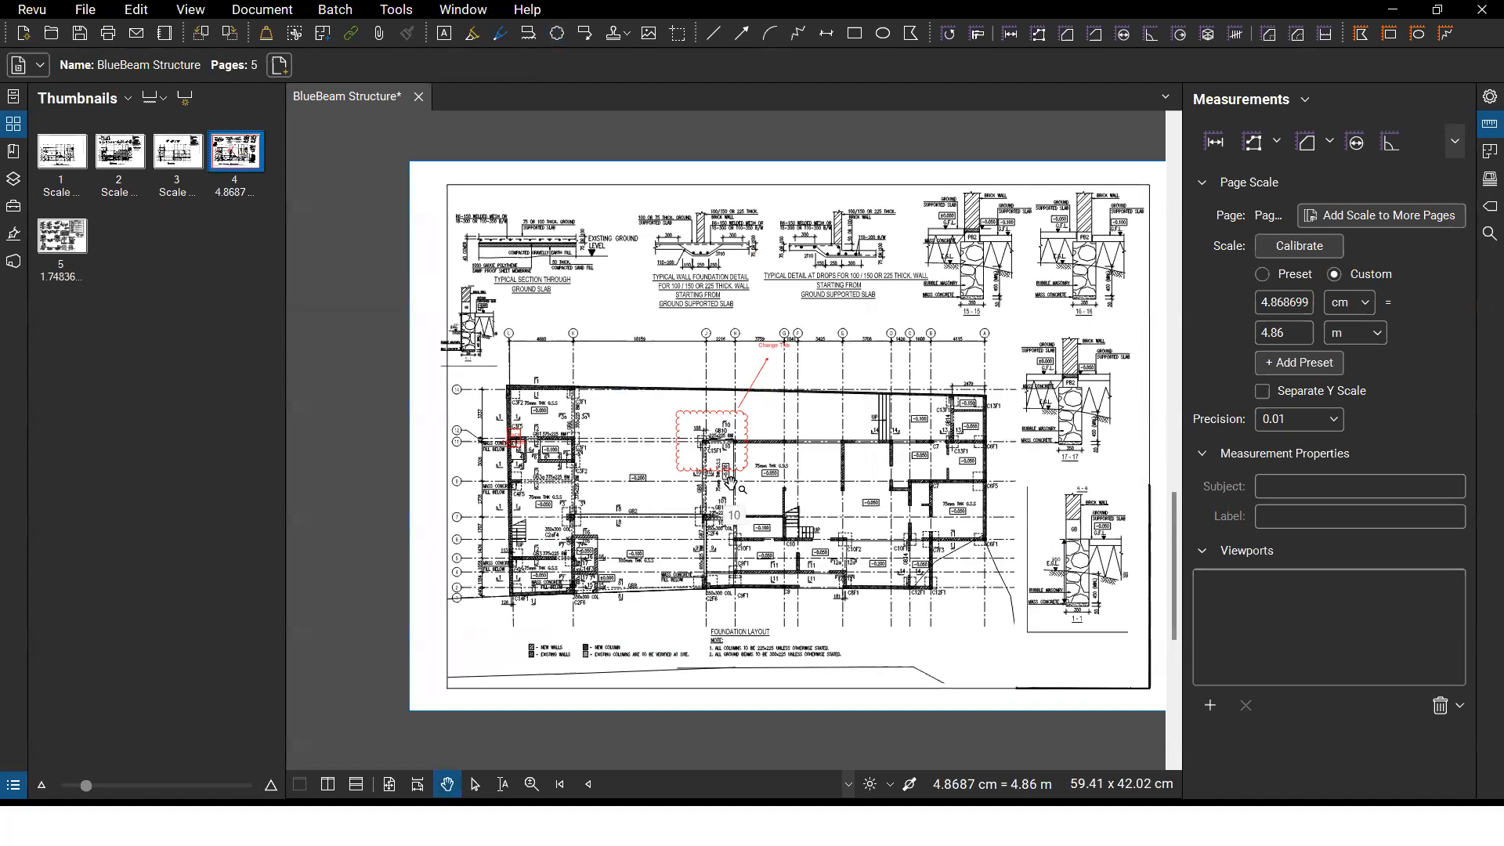
{"action": "scroll", "coordinate": [749, 482], "scroll_direction": "up", "scroll_amount": 3}
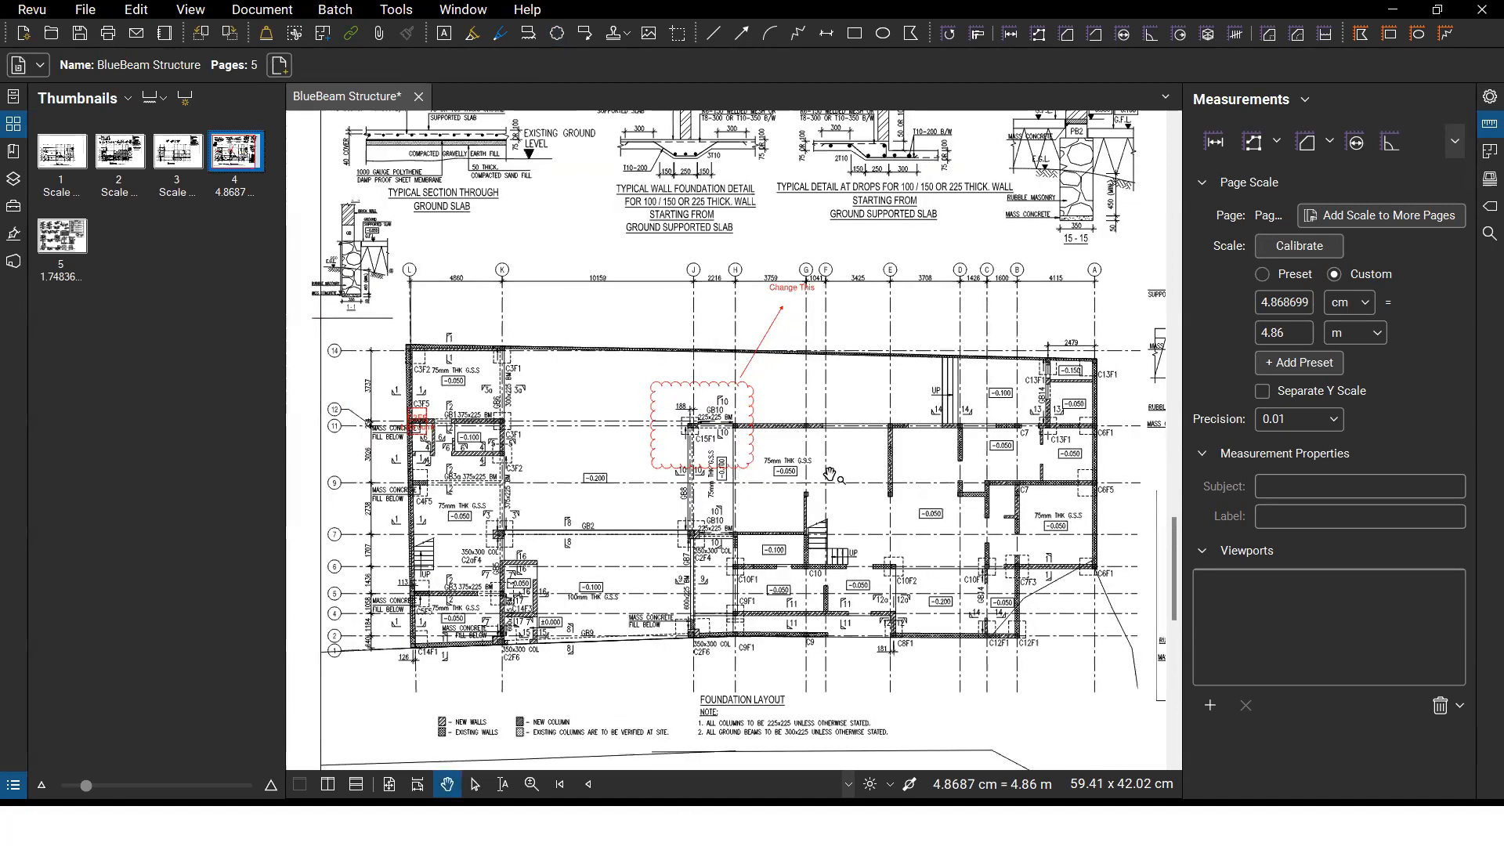
{"action": "scroll", "coordinate": [917, 526], "scroll_direction": "up", "scroll_amount": 5}
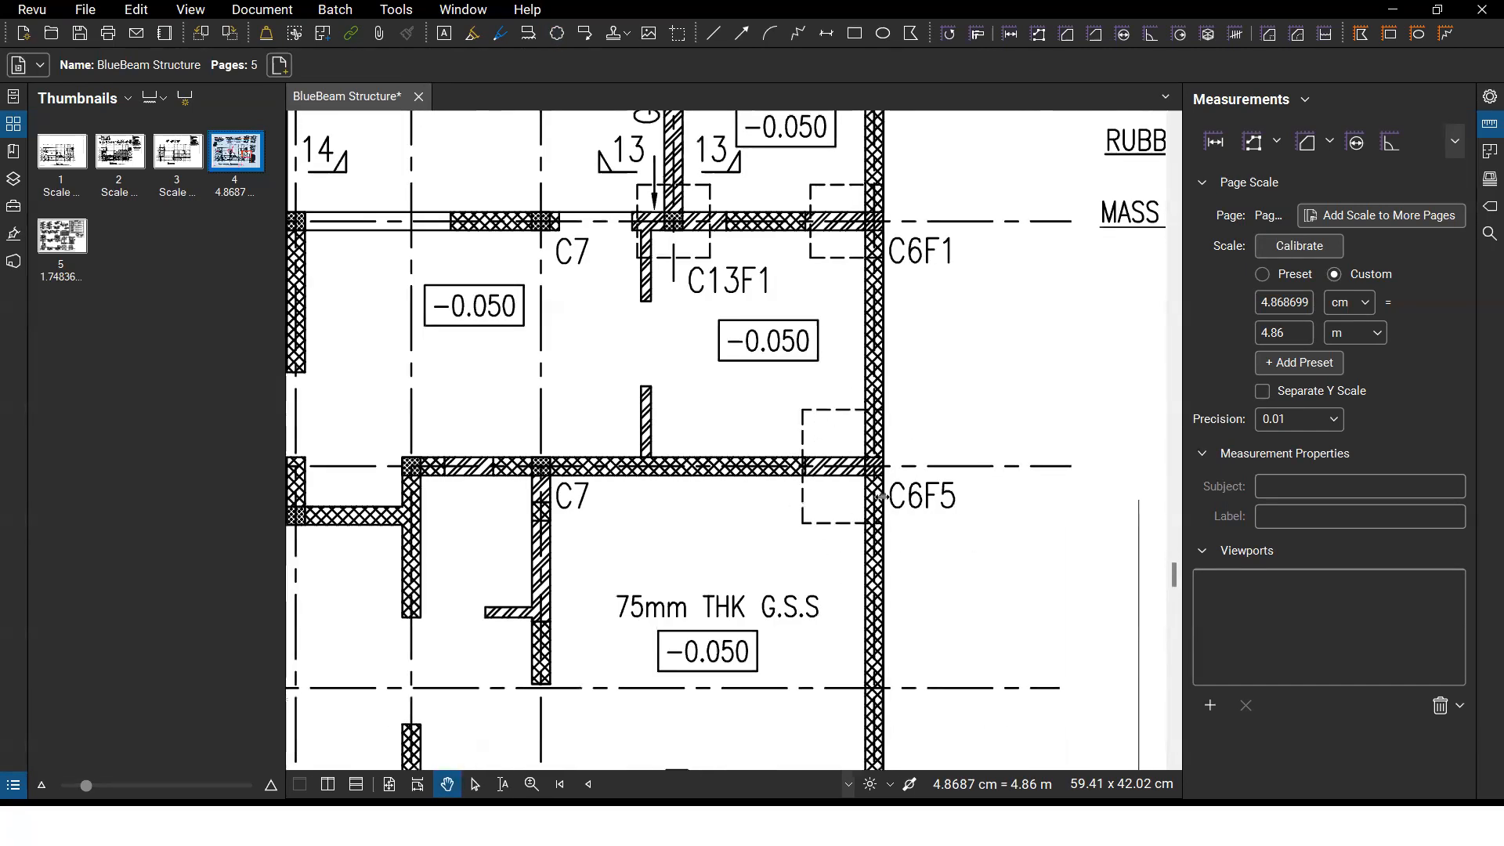
{"action": "scroll", "coordinate": [901, 510], "scroll_direction": "up", "scroll_amount": 3}
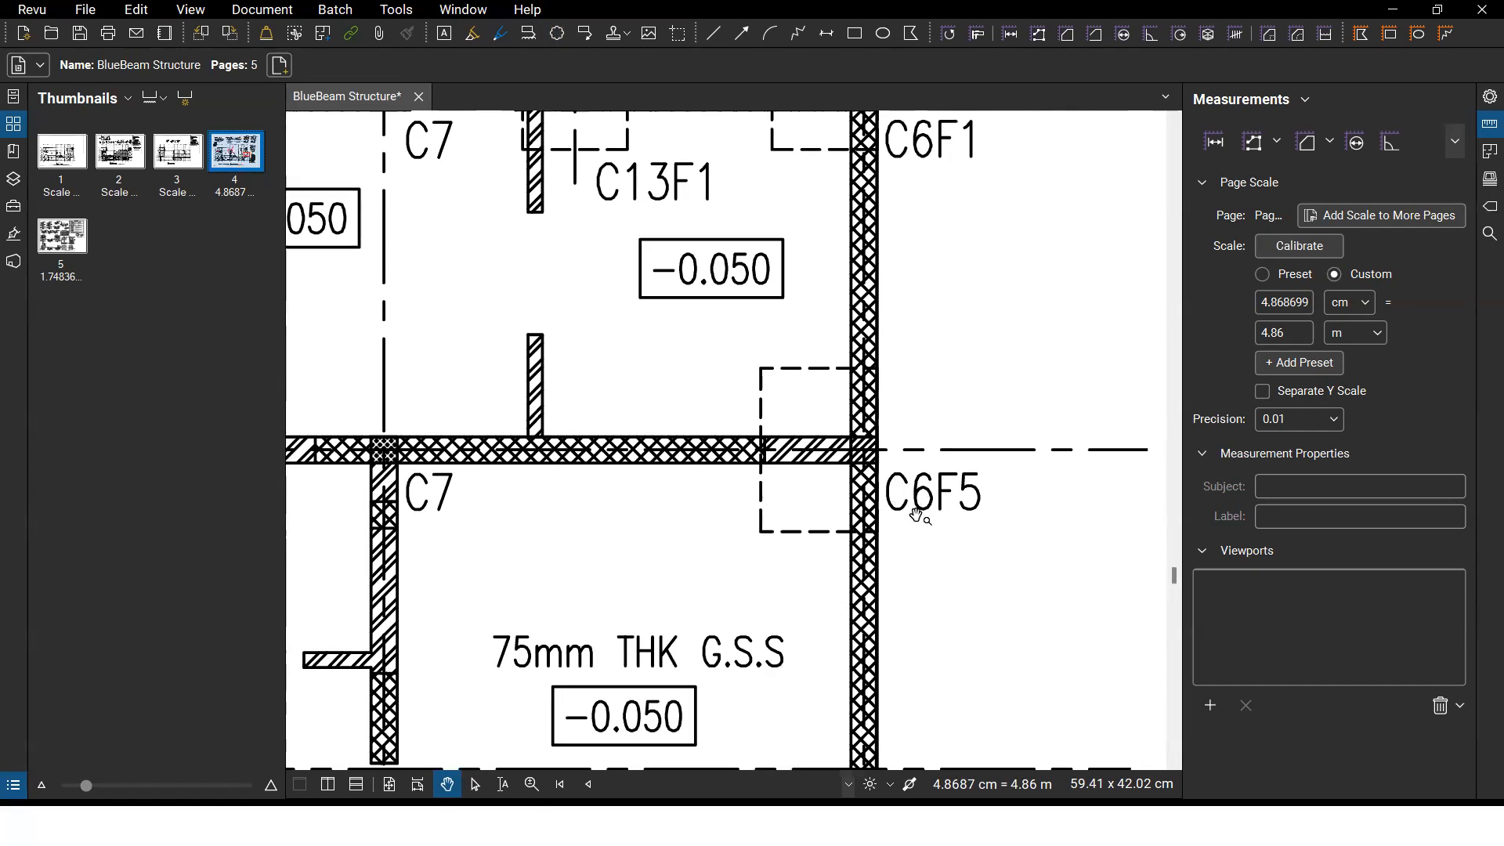
Step: Go to page 5 and examine the typical footing details in sections X-X and Y-Y
{"action": "left_click", "coordinate": [62, 236]}
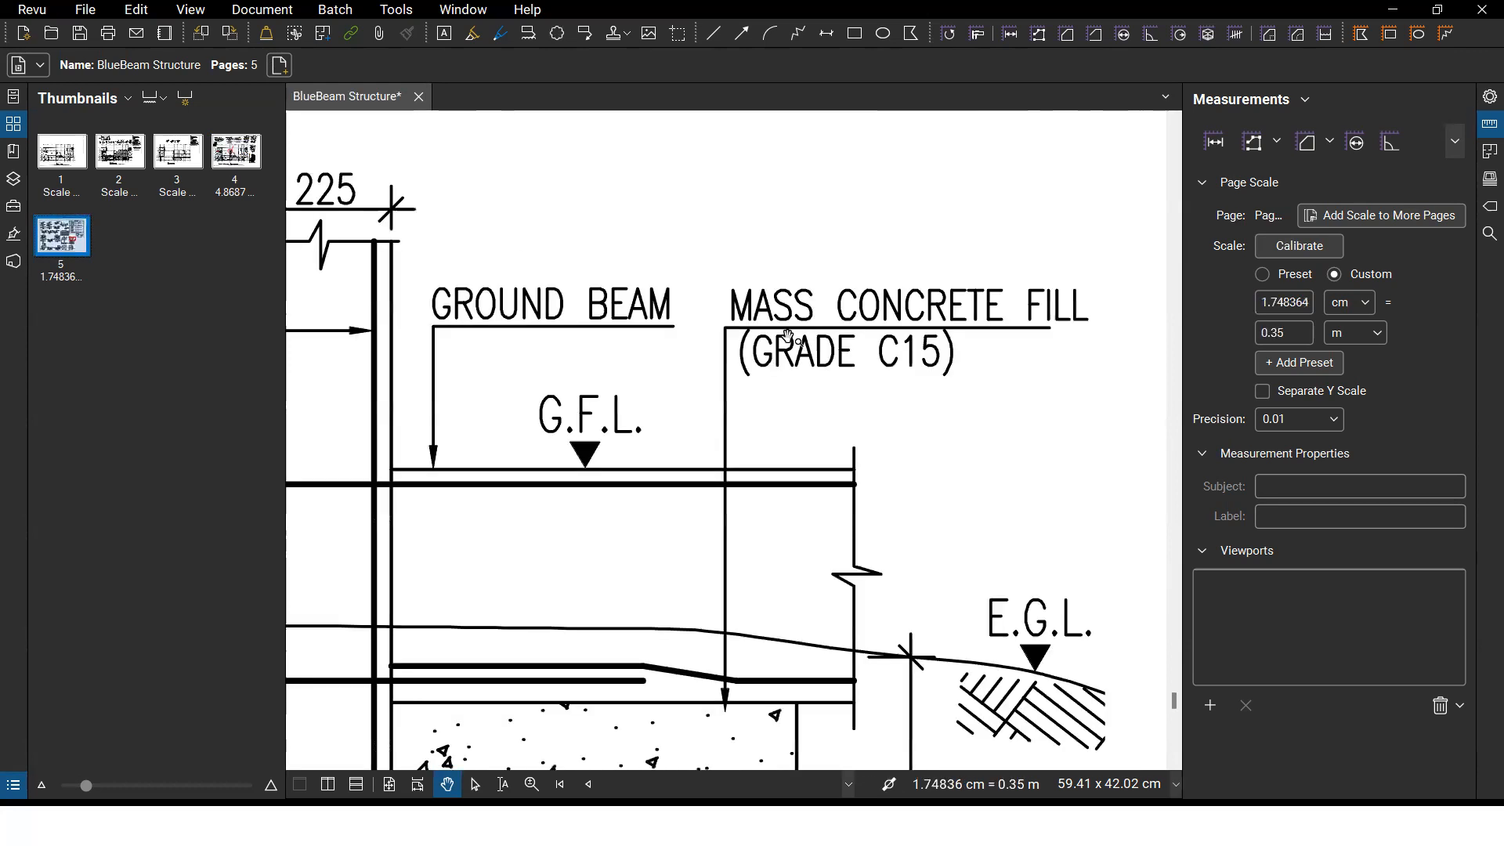
{"action": "scroll", "coordinate": [704, 442], "scroll_direction": "down", "scroll_amount": 5}
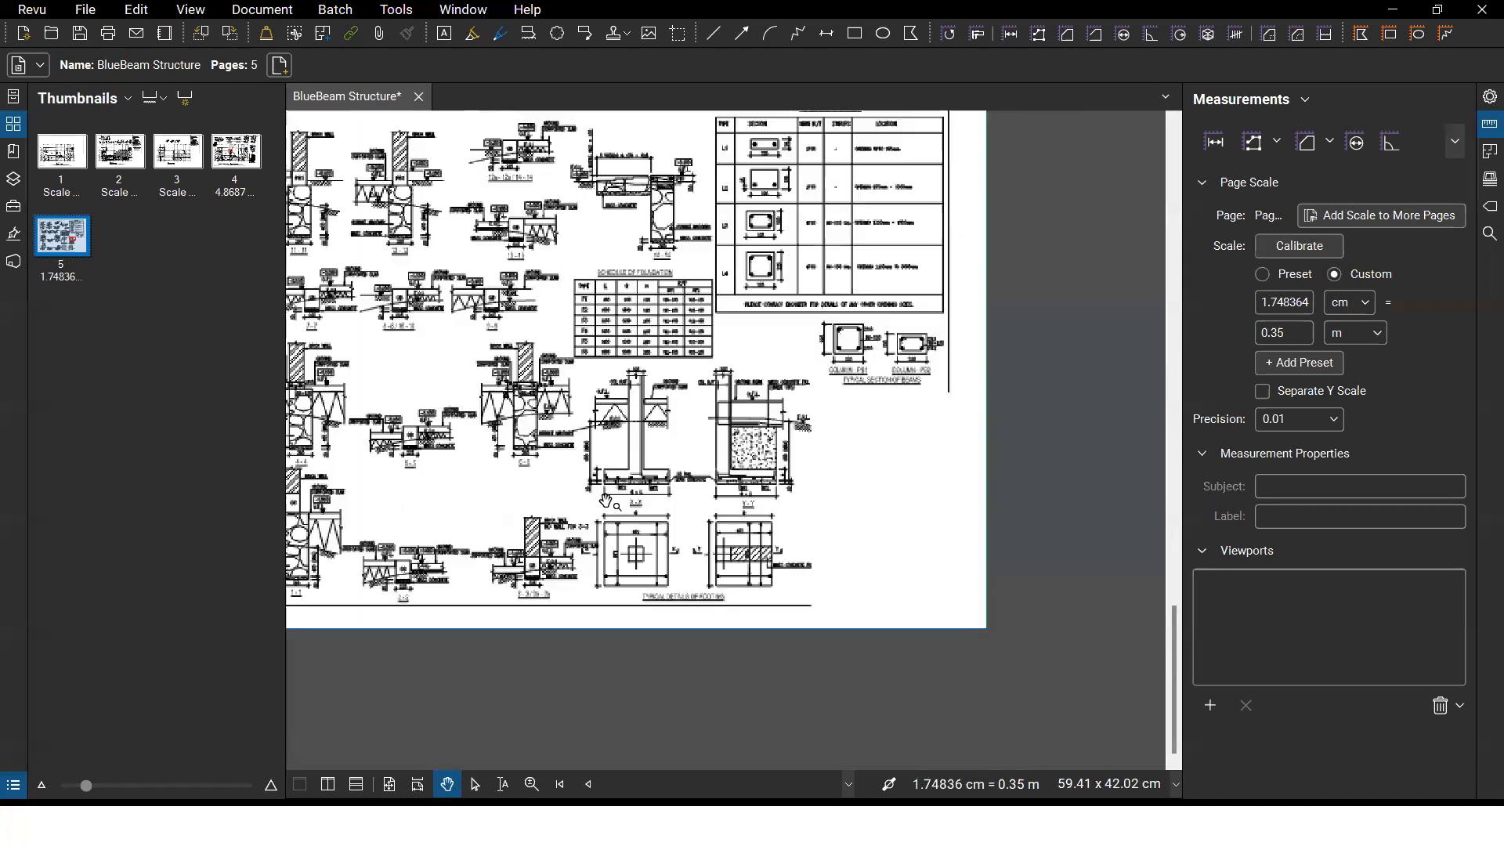
{"action": "scroll", "coordinate": [608, 498], "scroll_direction": "up", "scroll_amount": 2}
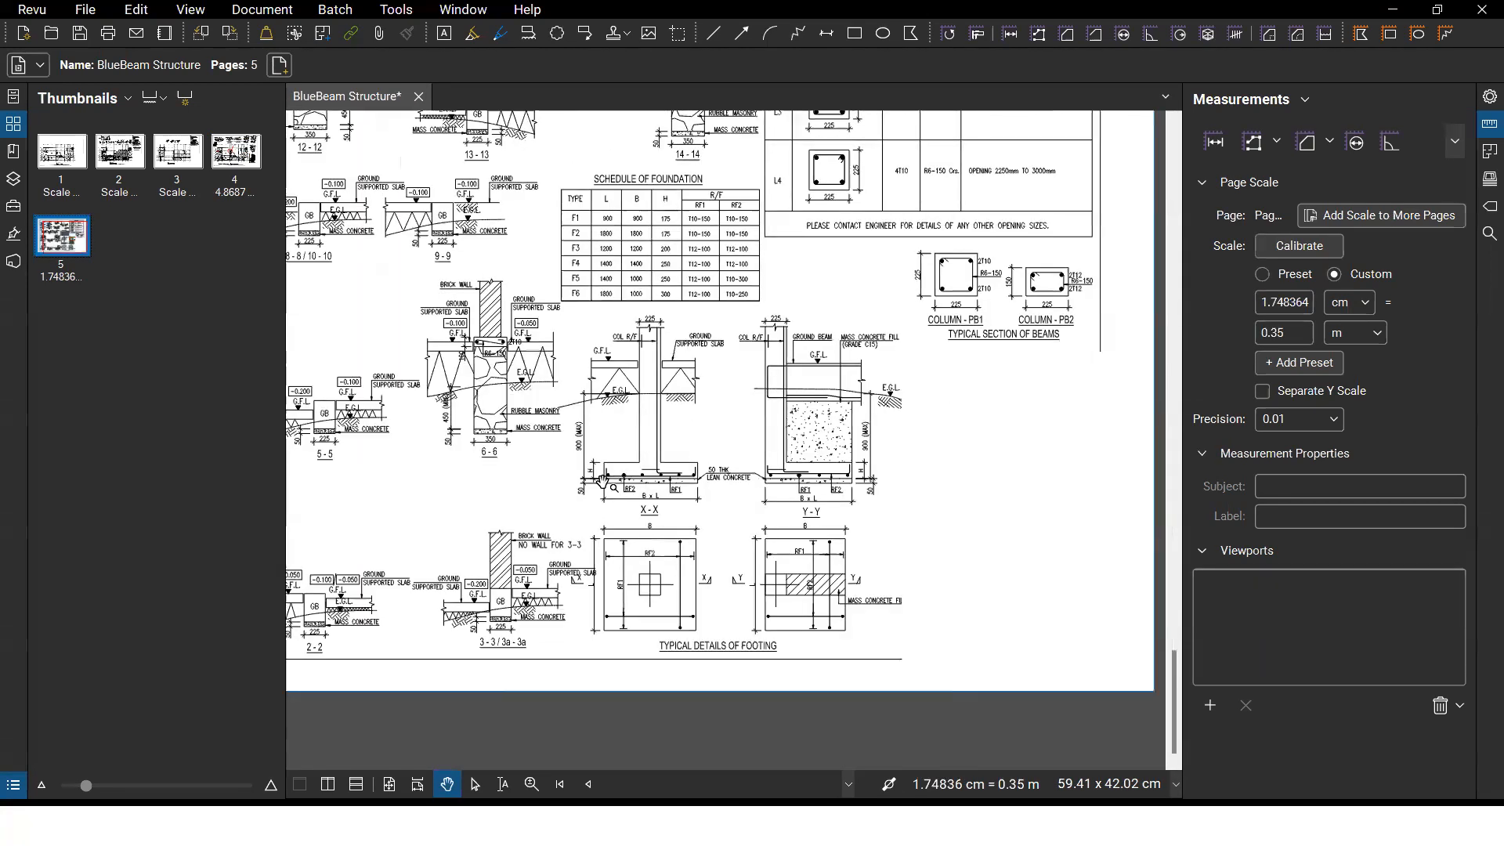
{"action": "scroll", "coordinate": [585, 448], "scroll_direction": "up", "scroll_amount": 2}
{"action": "scroll", "coordinate": [696, 481], "scroll_direction": "up", "scroll_amount": 2}
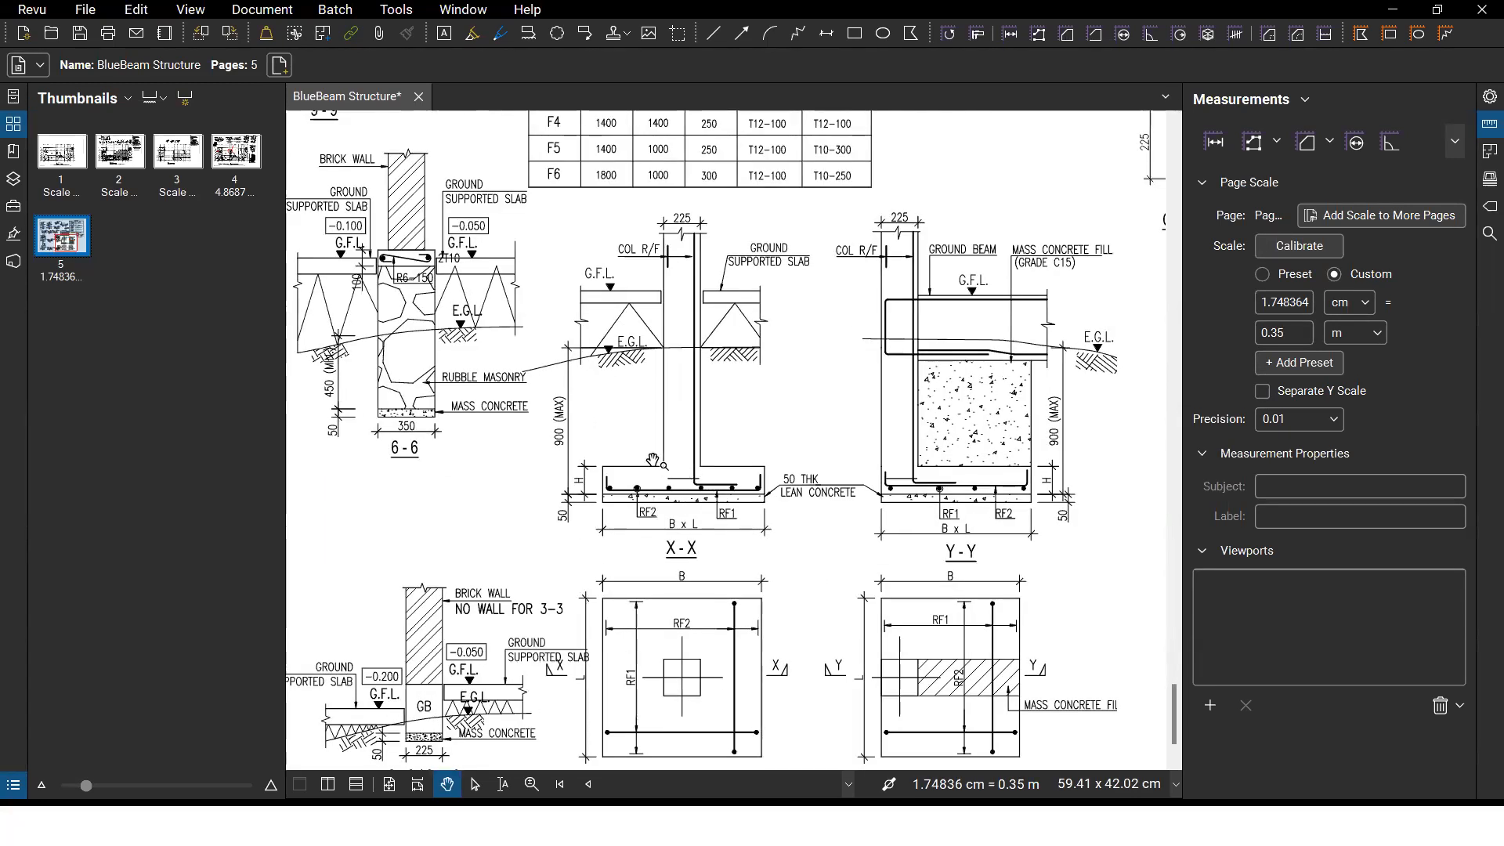
{"action": "scroll", "coordinate": [558, 369], "scroll_direction": "up", "scroll_amount": 1}
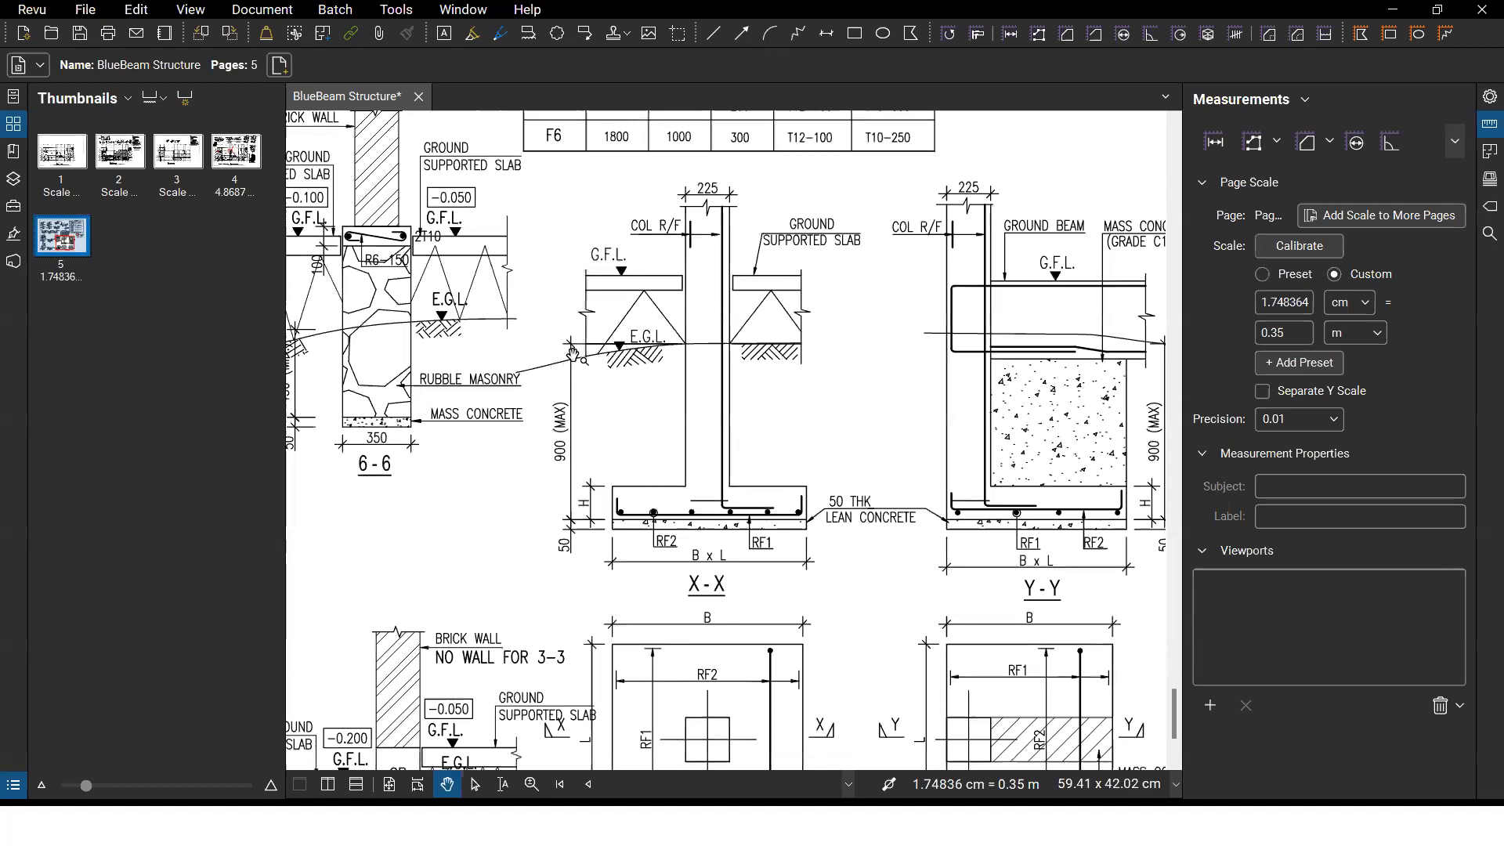
Step: Examine the typical footing section X-X up close and return to the C6F5 footing on page 4's foundation layout
{"action": "scroll", "coordinate": [573, 354], "scroll_direction": "up", "scroll_amount": 1}
{"action": "scroll", "coordinate": [571, 349], "scroll_direction": "up", "scroll_amount": 1}
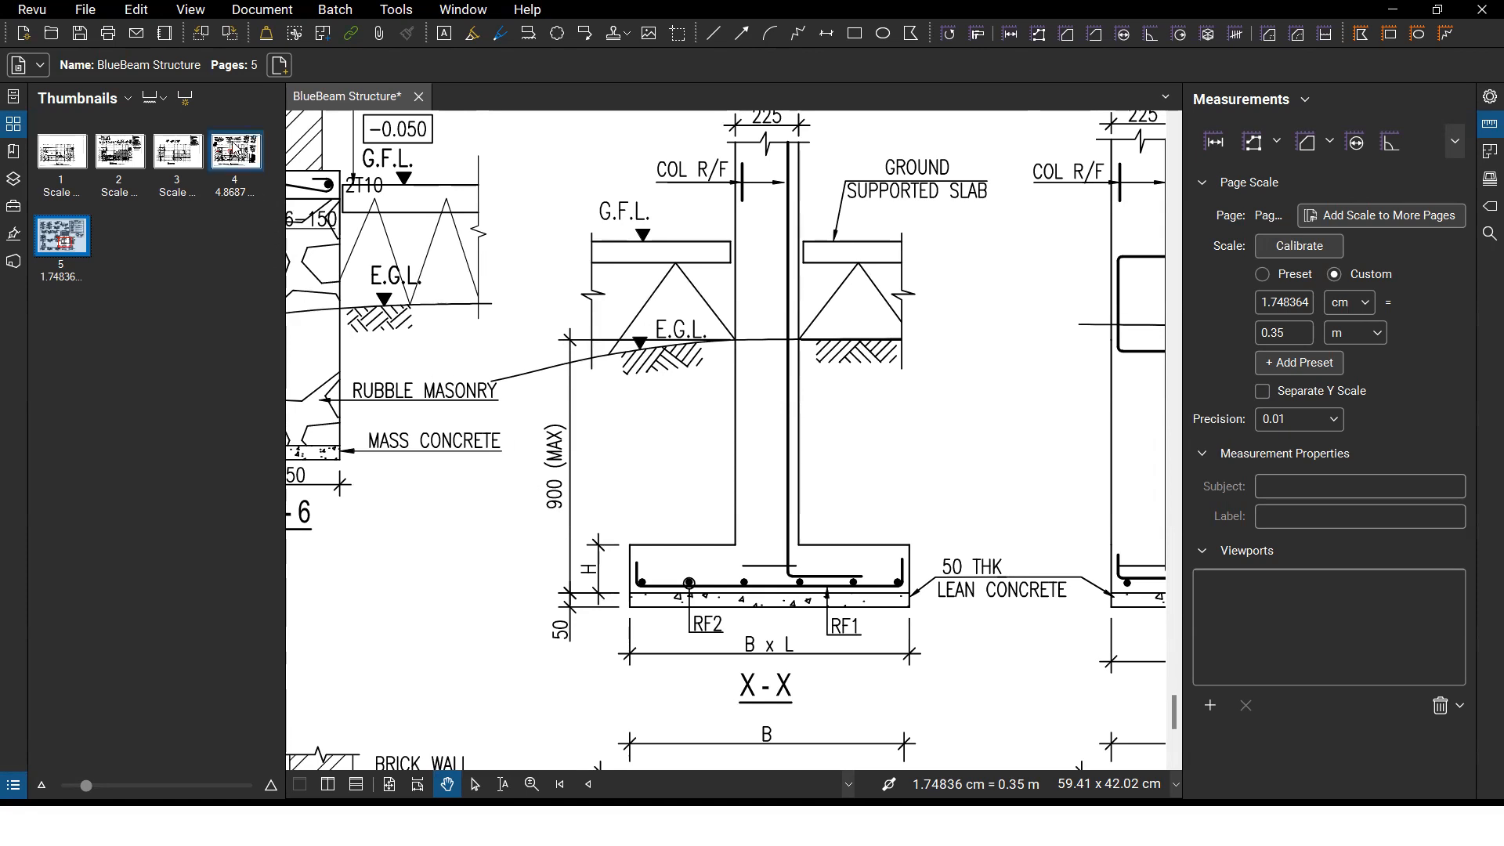
{"action": "left_click", "coordinate": [235, 149]}
{"action": "left_click_drag", "start_coordinate": [1002, 538], "coordinate": [523, 607]}
{"action": "scroll", "coordinate": [637, 499], "scroll_direction": "down", "scroll_amount": 1}
{"action": "scroll", "coordinate": [639, 463], "scroll_direction": "up", "scroll_amount": 4}
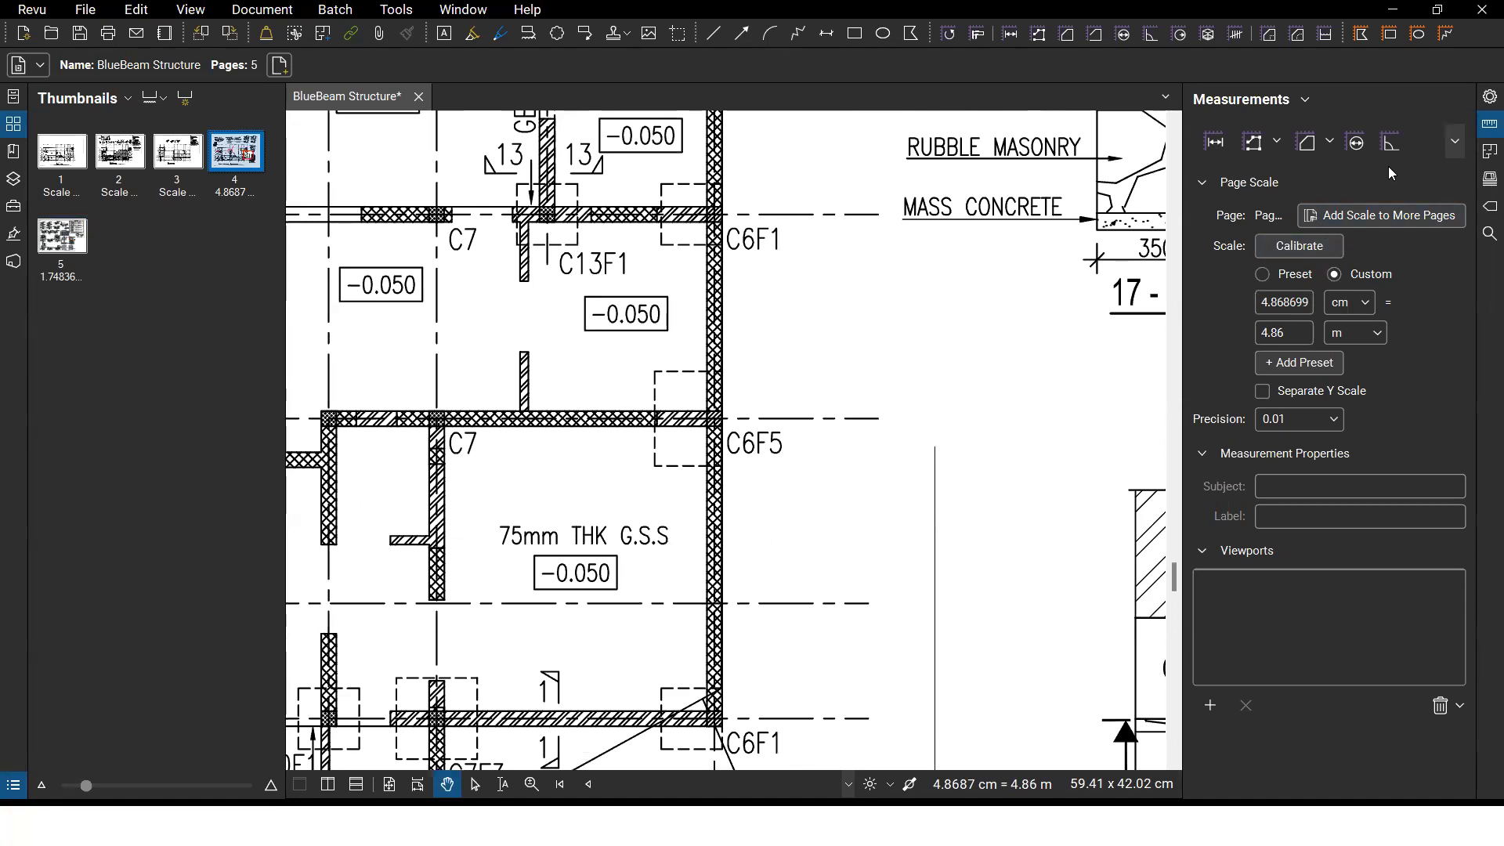
Step: Start a volume measurement, set its subject to Excavation and select the existing label text for replacement
{"action": "left_click", "coordinate": [1453, 144]}
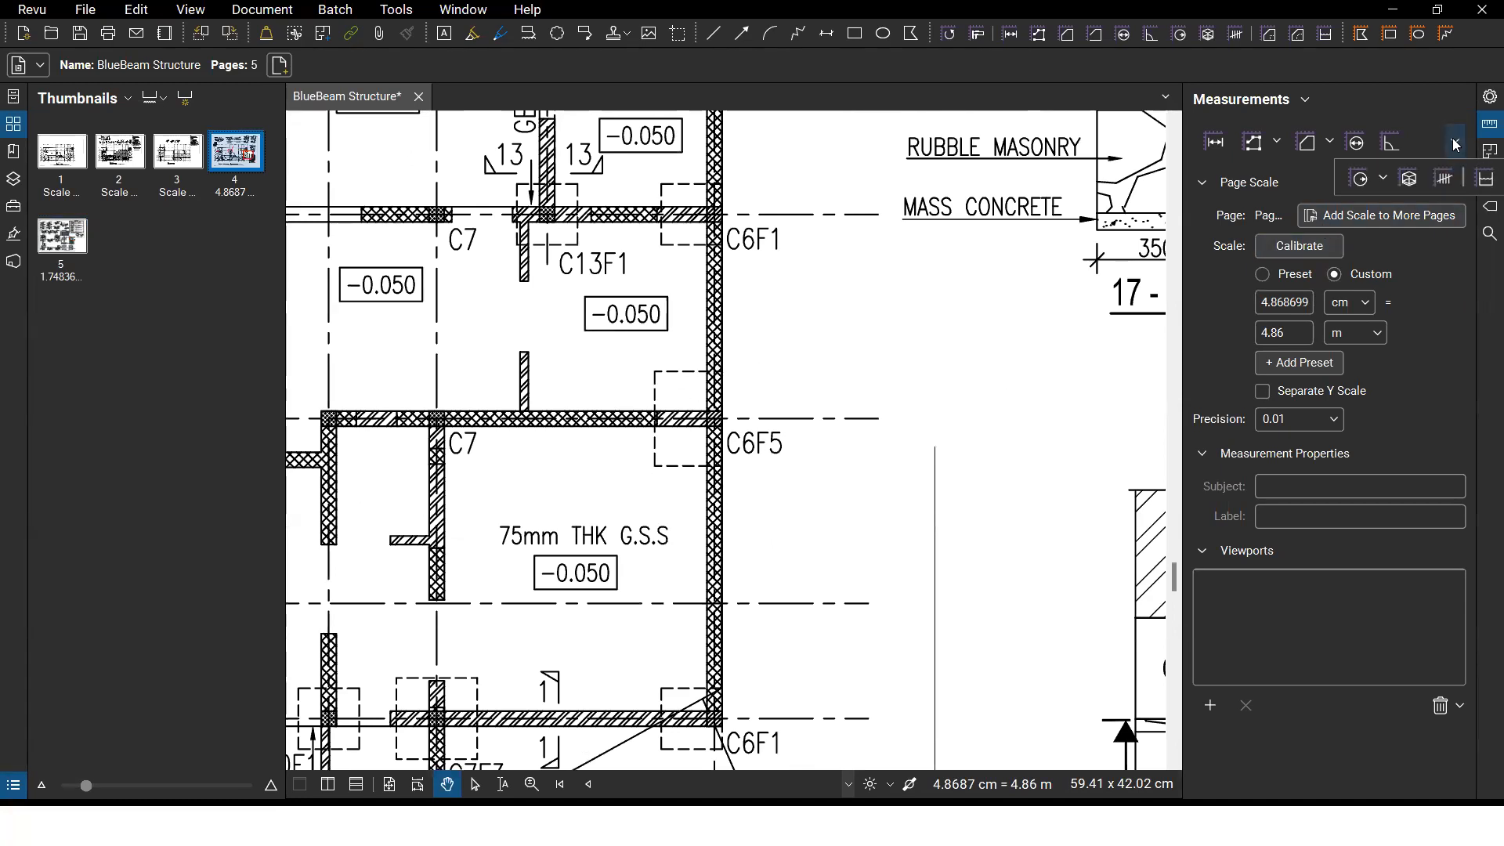
{"action": "left_click", "coordinate": [1412, 181]}
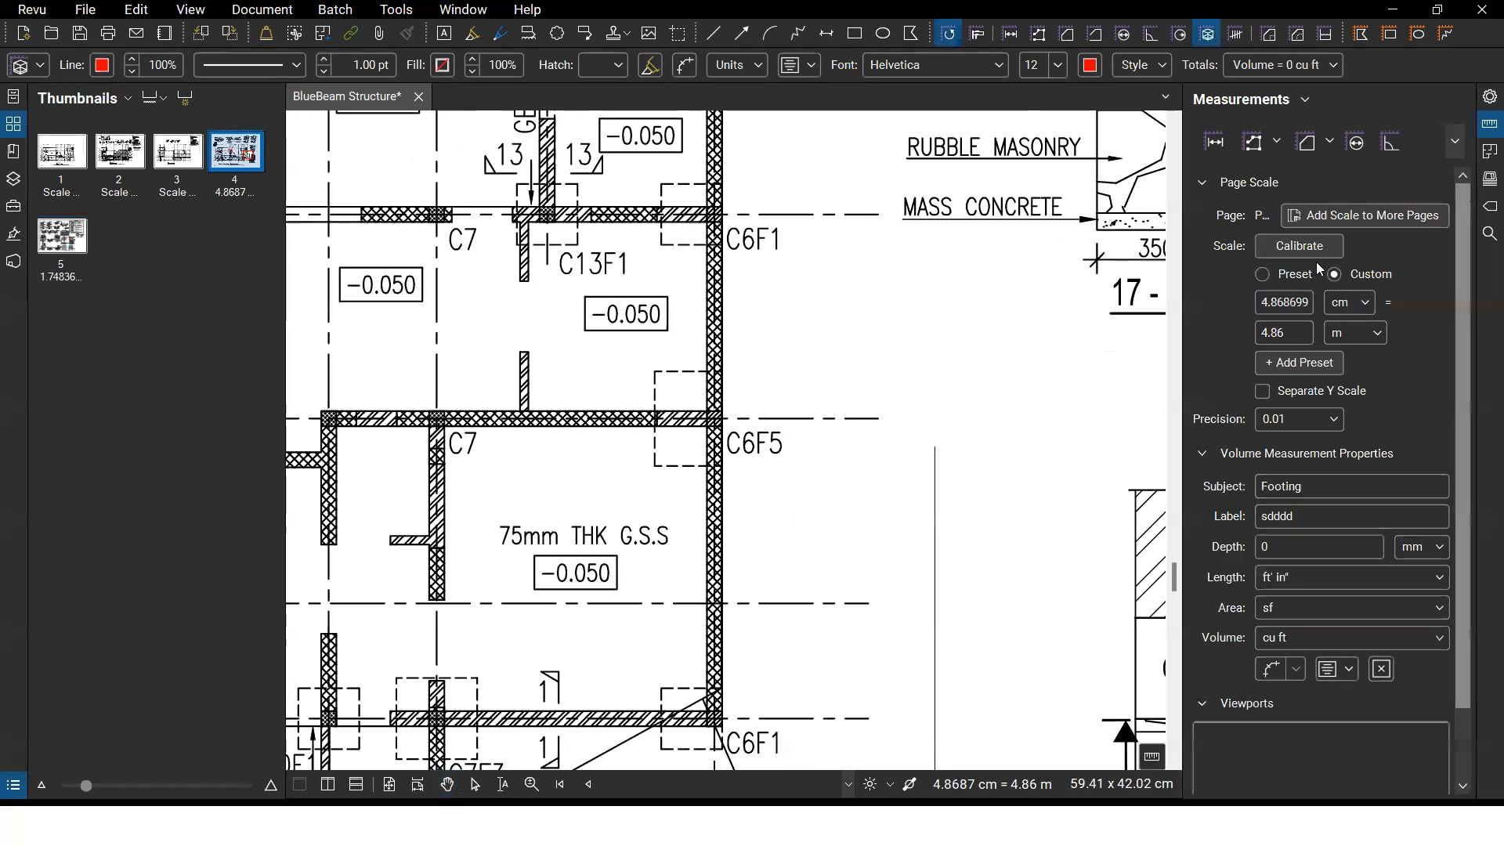
{"action": "left_click_drag", "start_coordinate": [1309, 491], "coordinate": [1244, 492]}
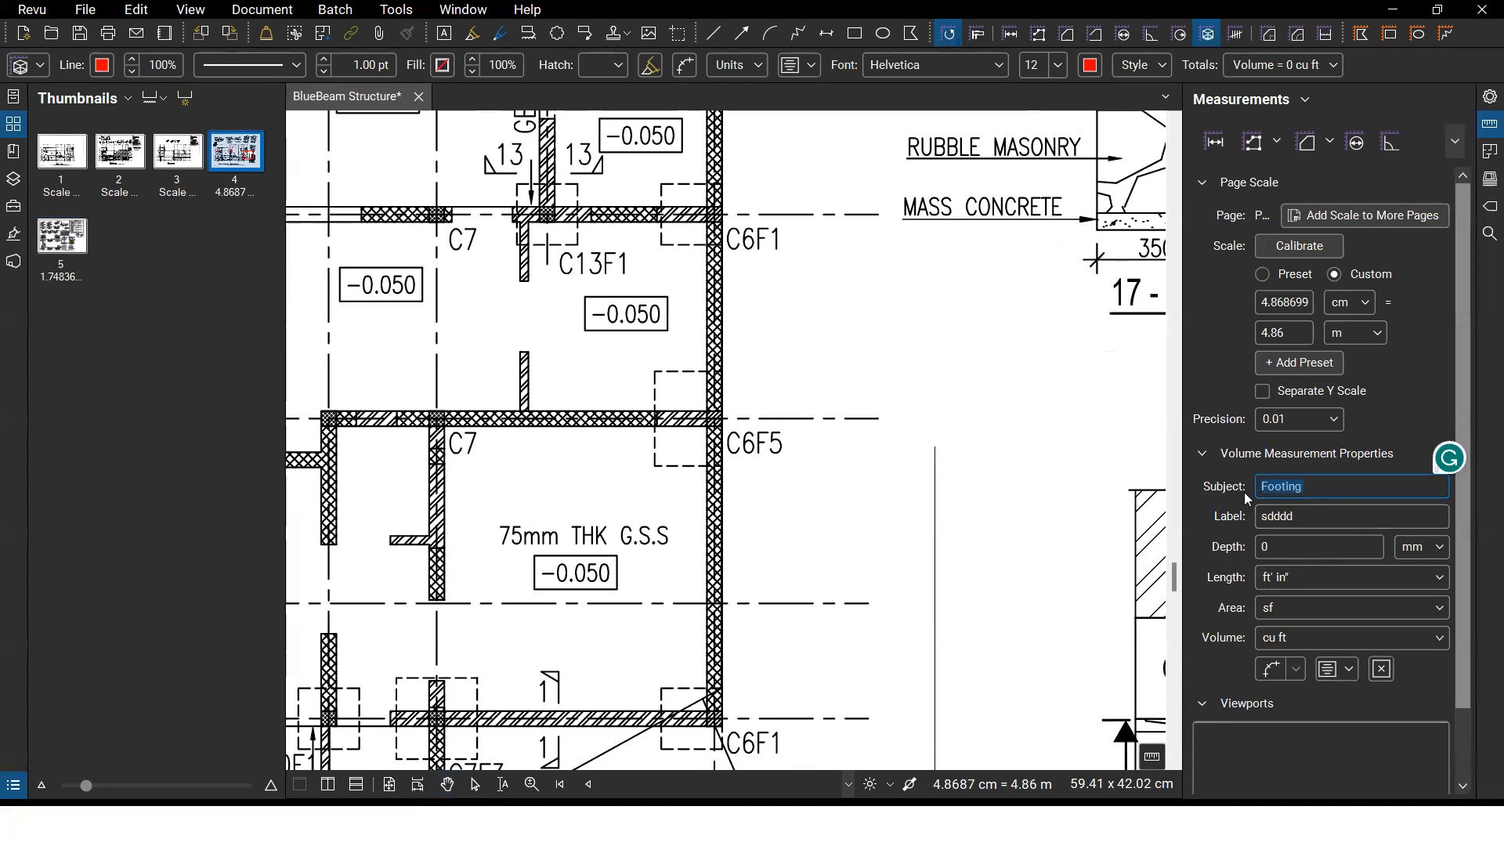
{"action": "type", "text": "Ex"}
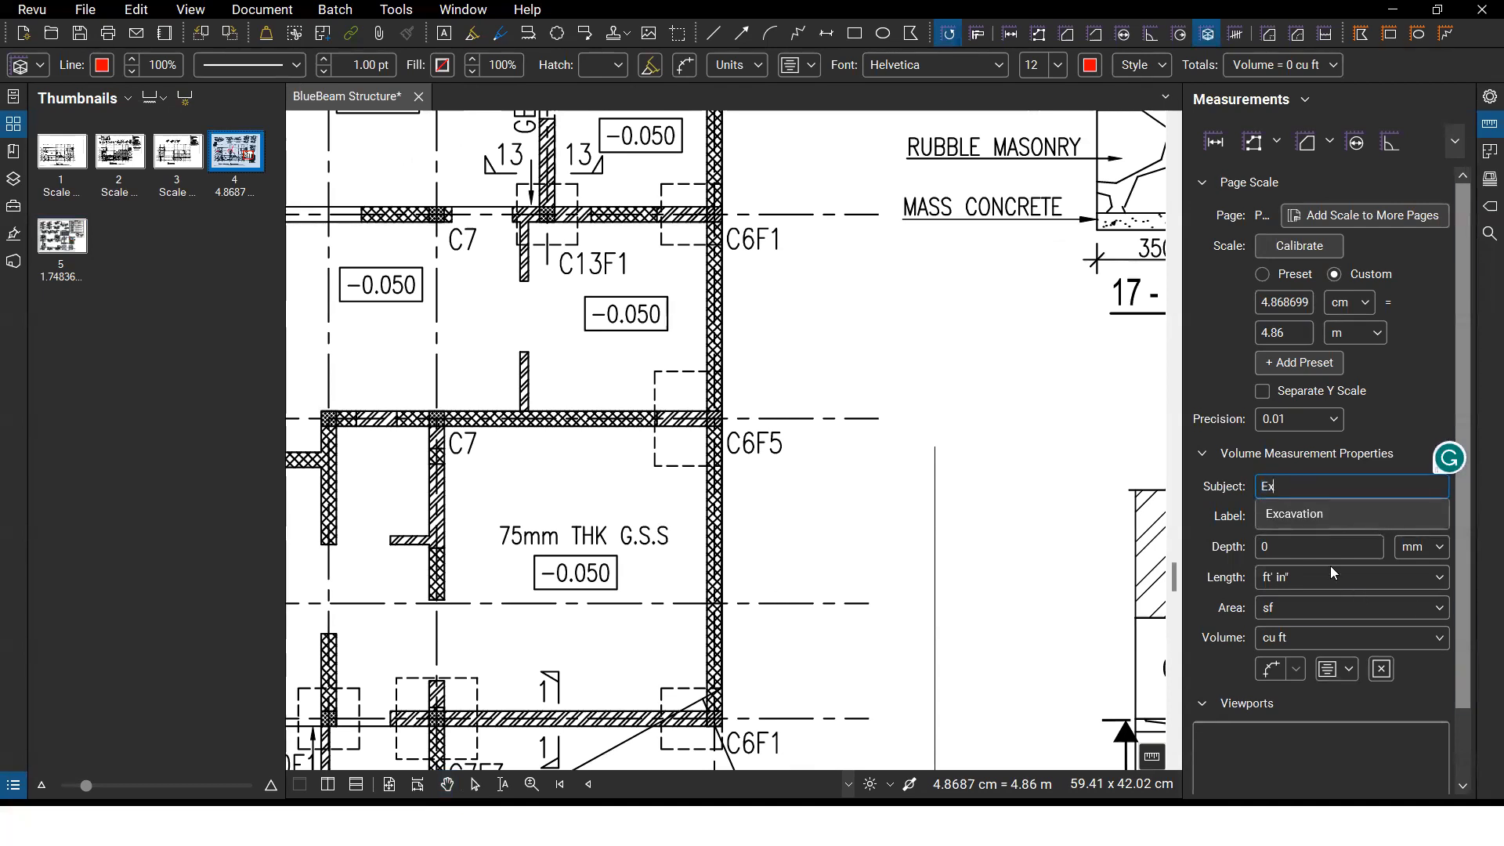
{"action": "left_click", "coordinate": [1327, 509]}
{"action": "left_click_drag", "start_coordinate": [1291, 519], "coordinate": [1248, 527]}
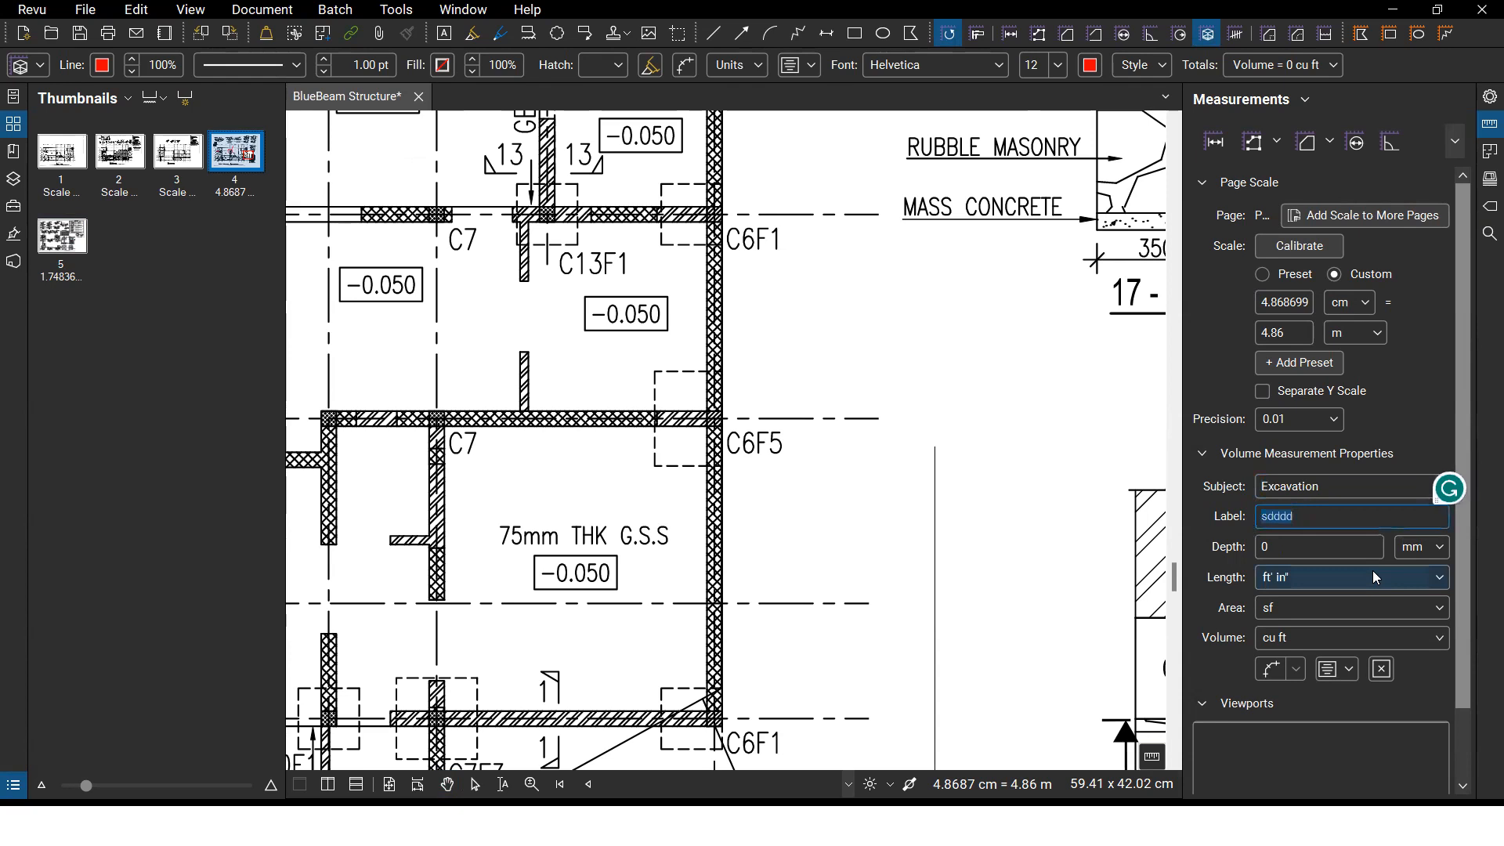
Step: Label the excavation volume measurement C6F5 and set its depth to 0.95 m
{"action": "type", "text": "C6F5"}
{"action": "left_click", "coordinate": [1289, 548]}
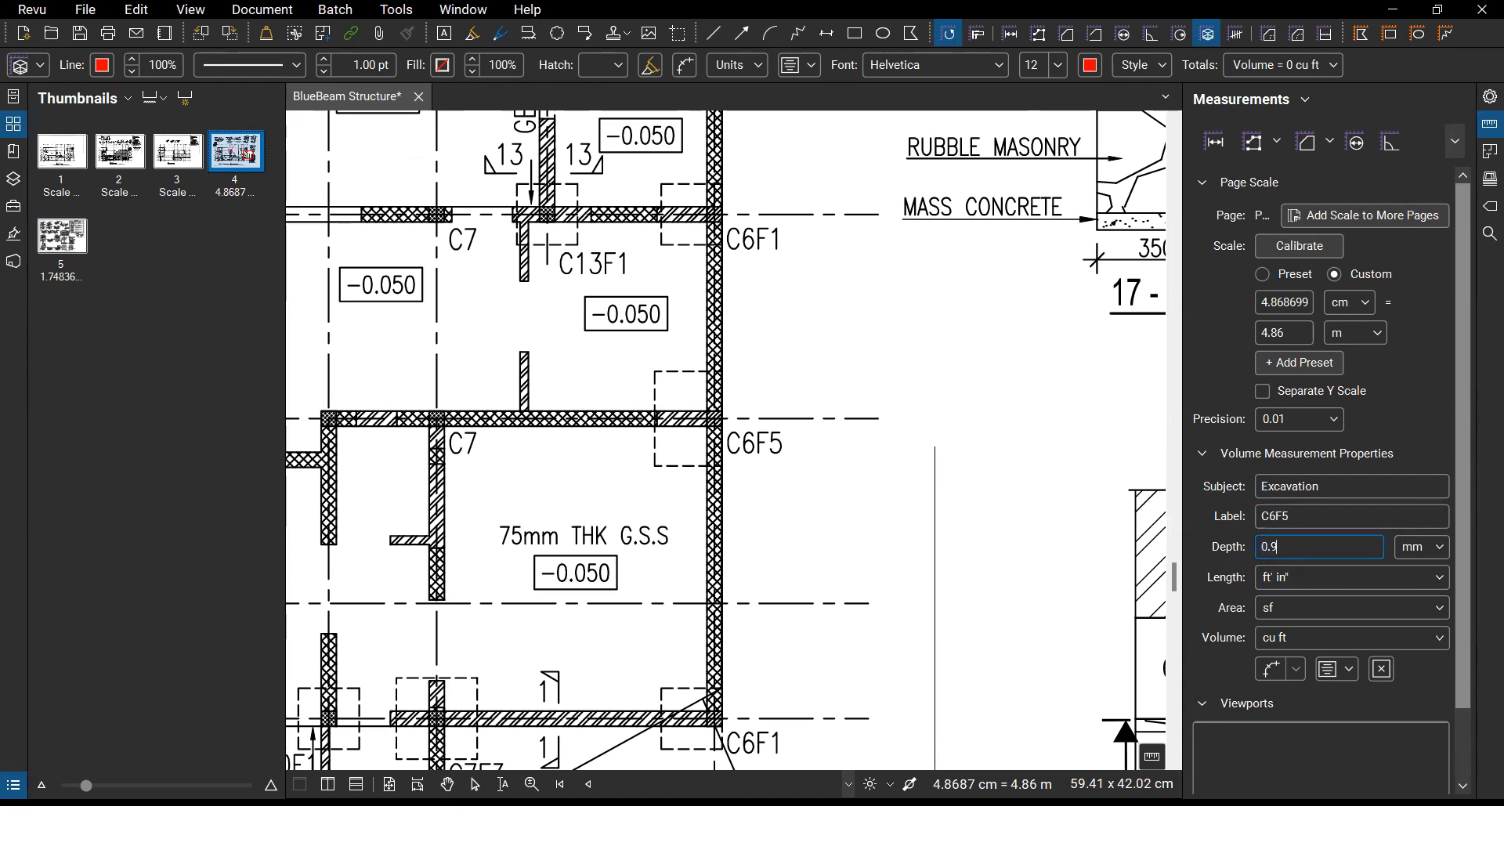
{"action": "type", "text": ".95"}
{"action": "left_click", "coordinate": [1434, 548]}
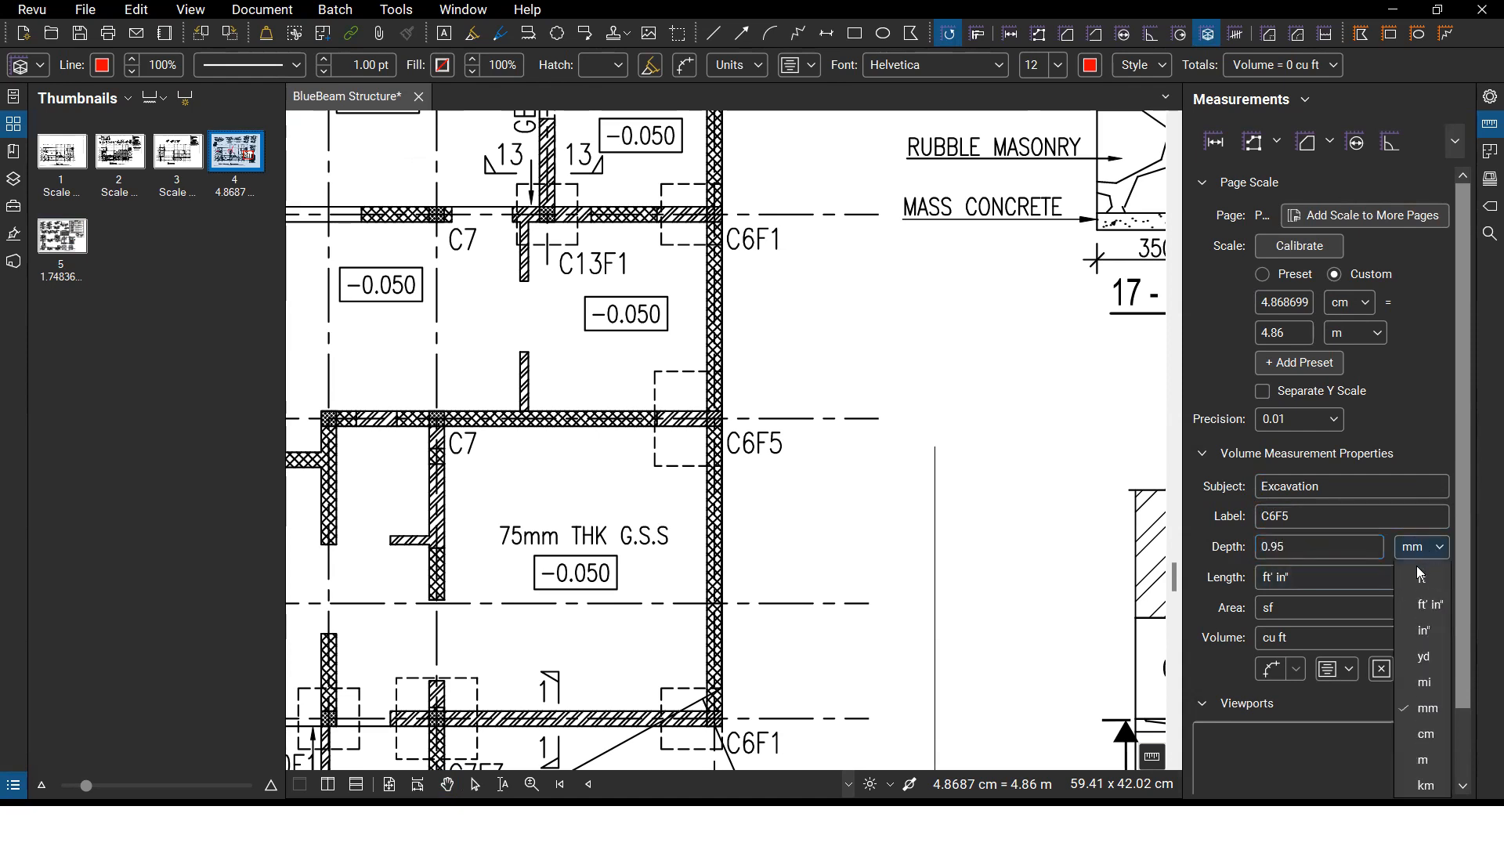
{"action": "left_click", "coordinate": [1424, 780]}
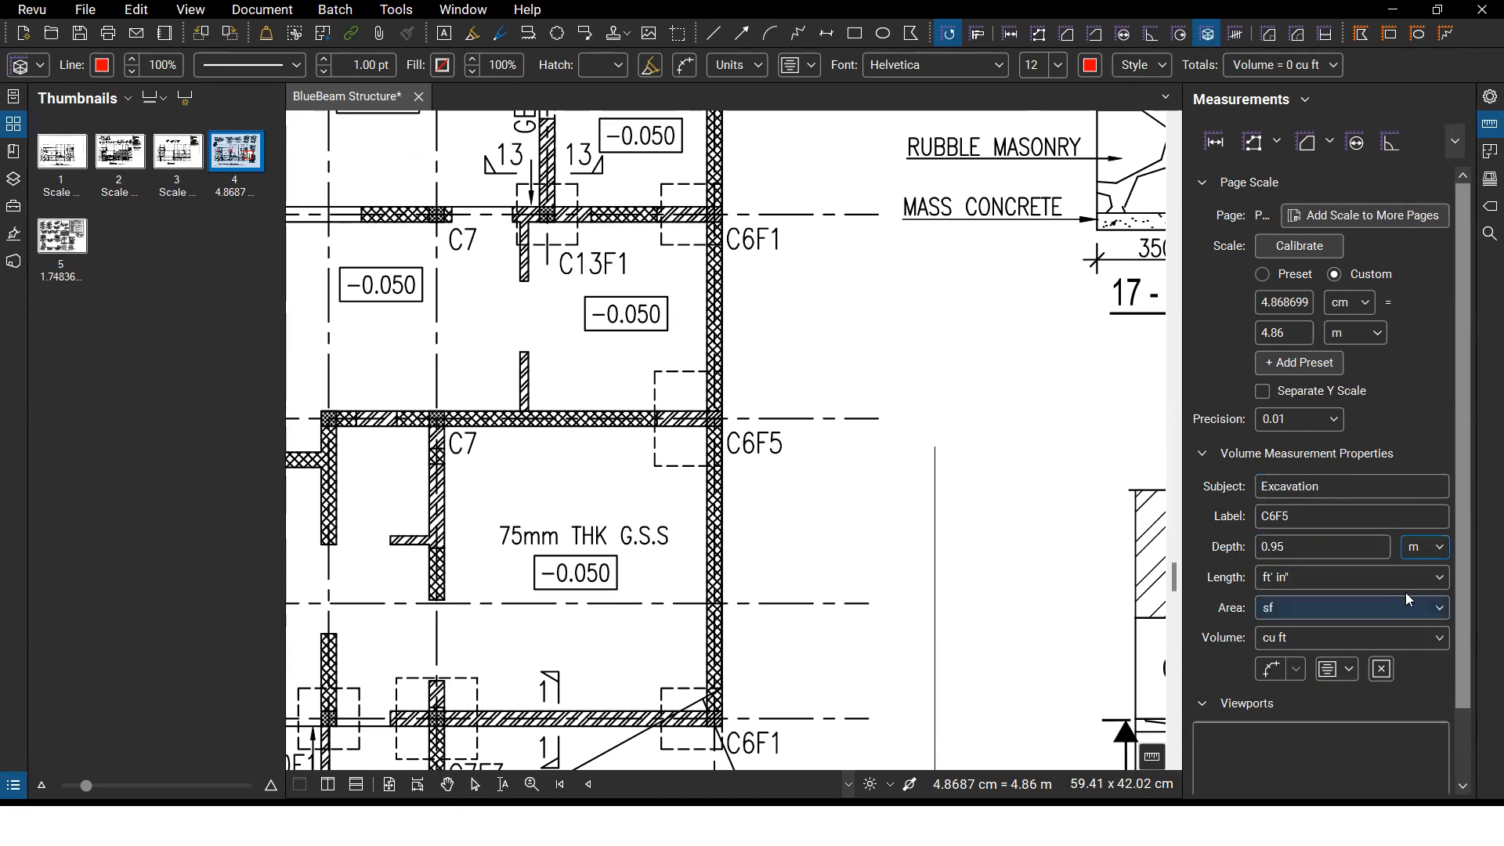
Step: Set the volume measurement's units to m for length, sq m for area and cu m for volume
{"action": "left_click", "coordinate": [1438, 587]}
{"action": "left_click", "coordinate": [1314, 525]}
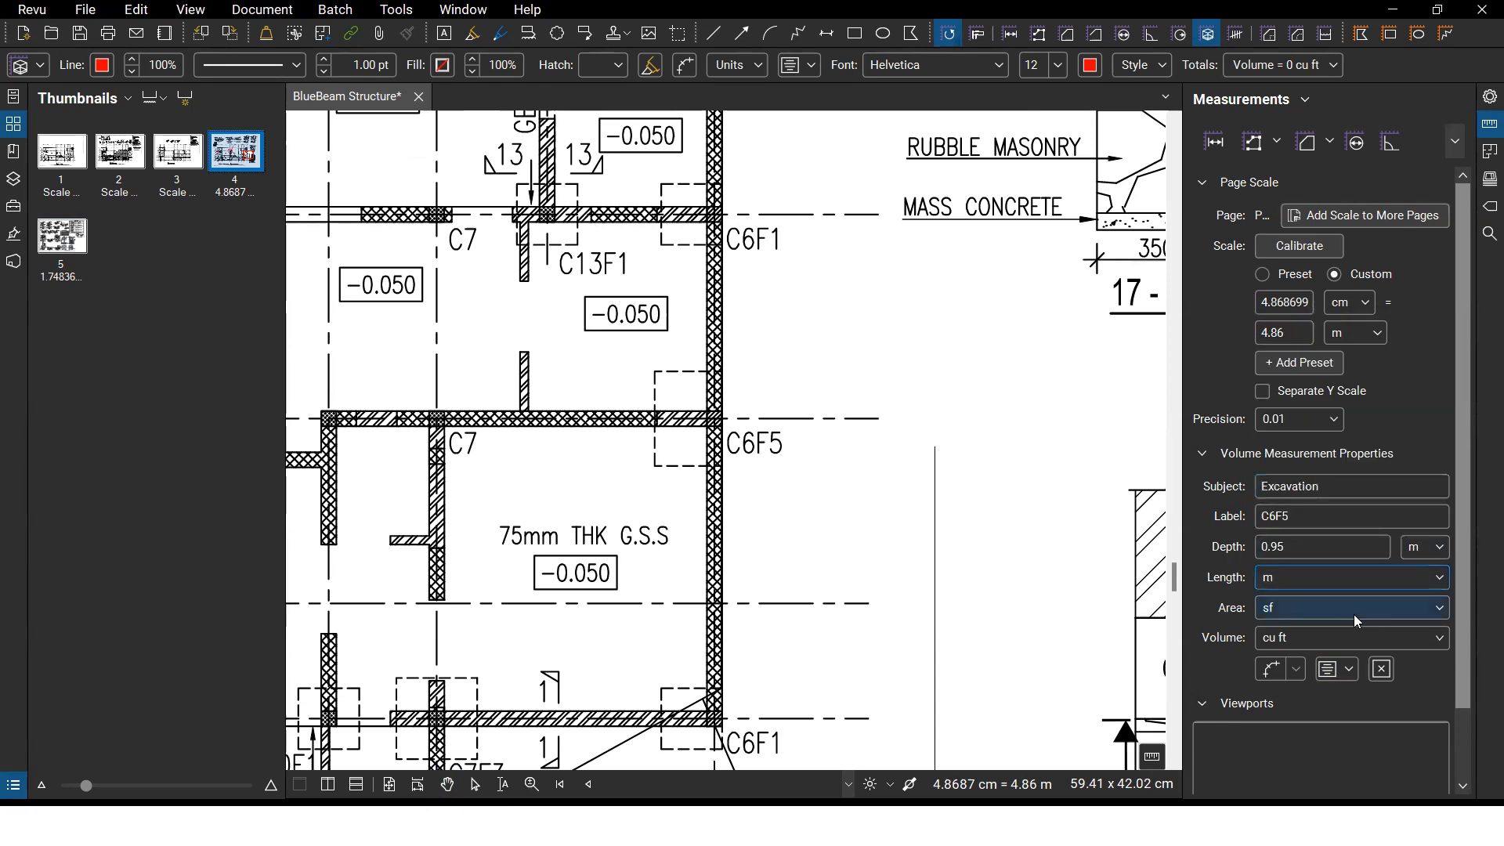
{"action": "left_click", "coordinate": [1447, 607]}
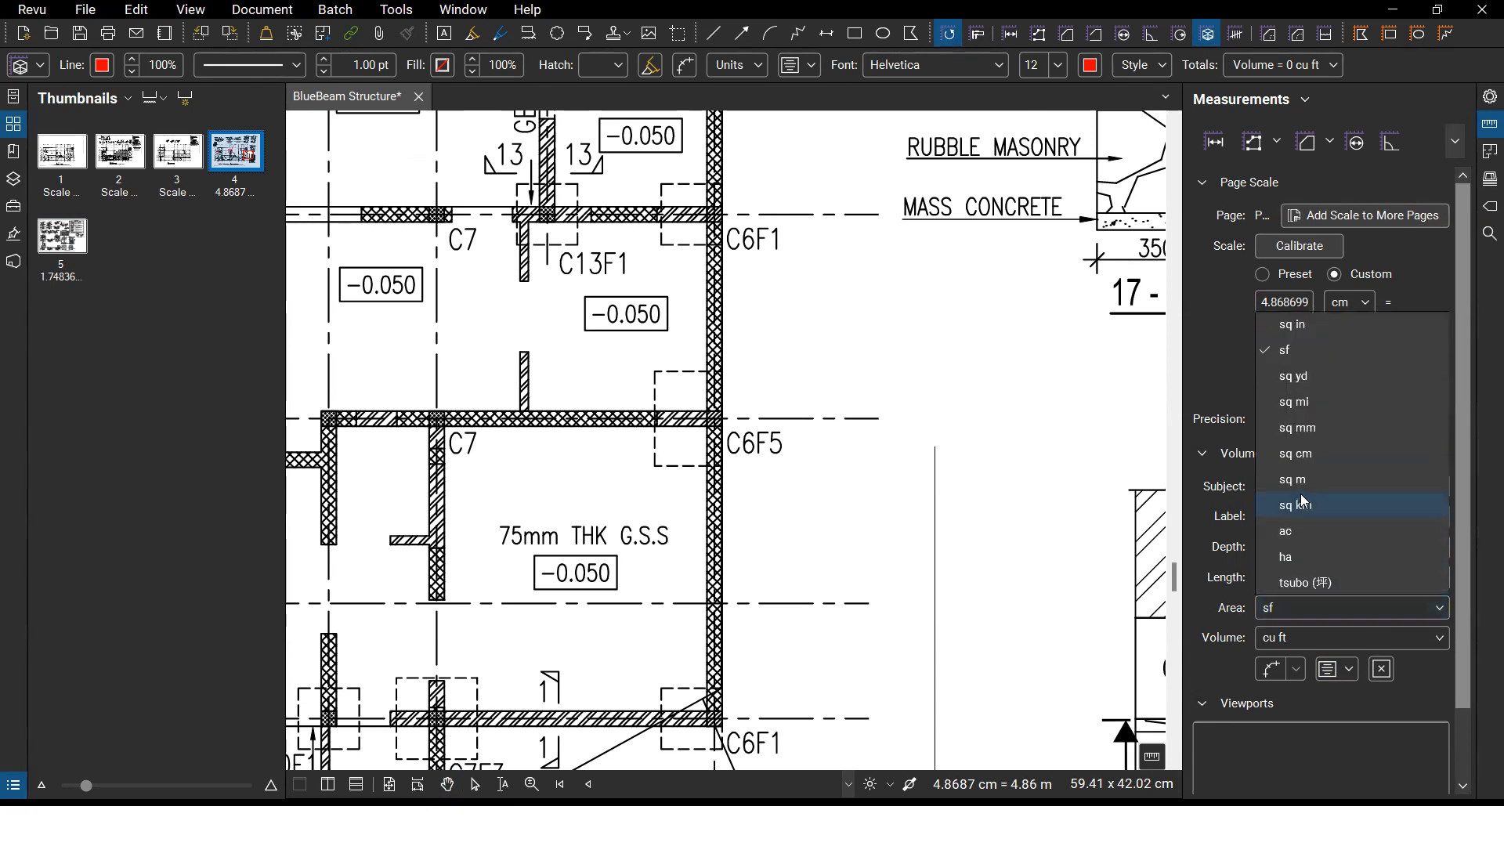
{"action": "left_click", "coordinate": [1309, 481]}
{"action": "left_click", "coordinate": [1441, 638]}
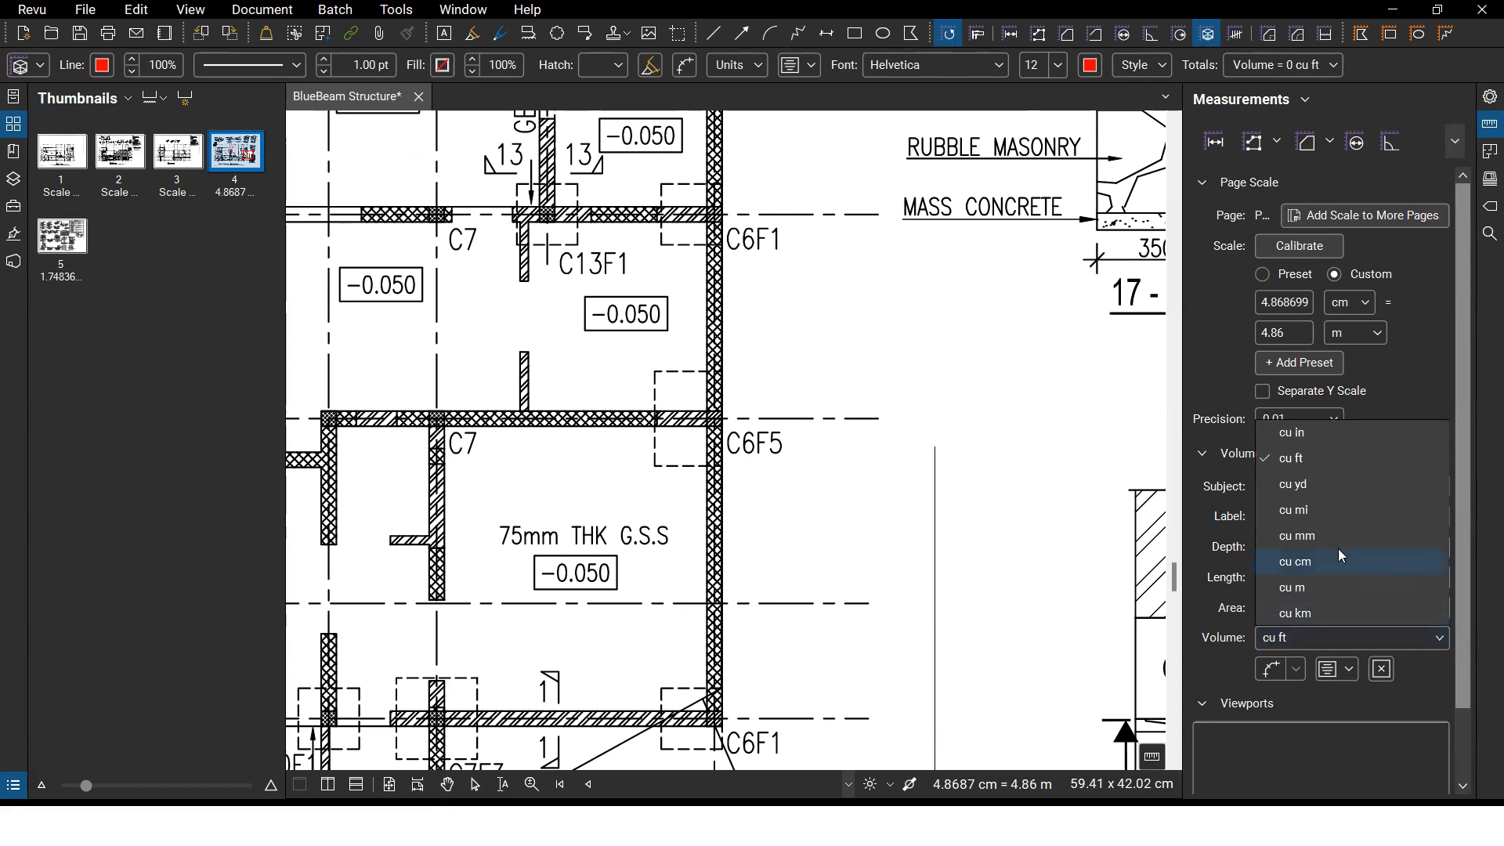
{"action": "left_click", "coordinate": [1302, 589]}
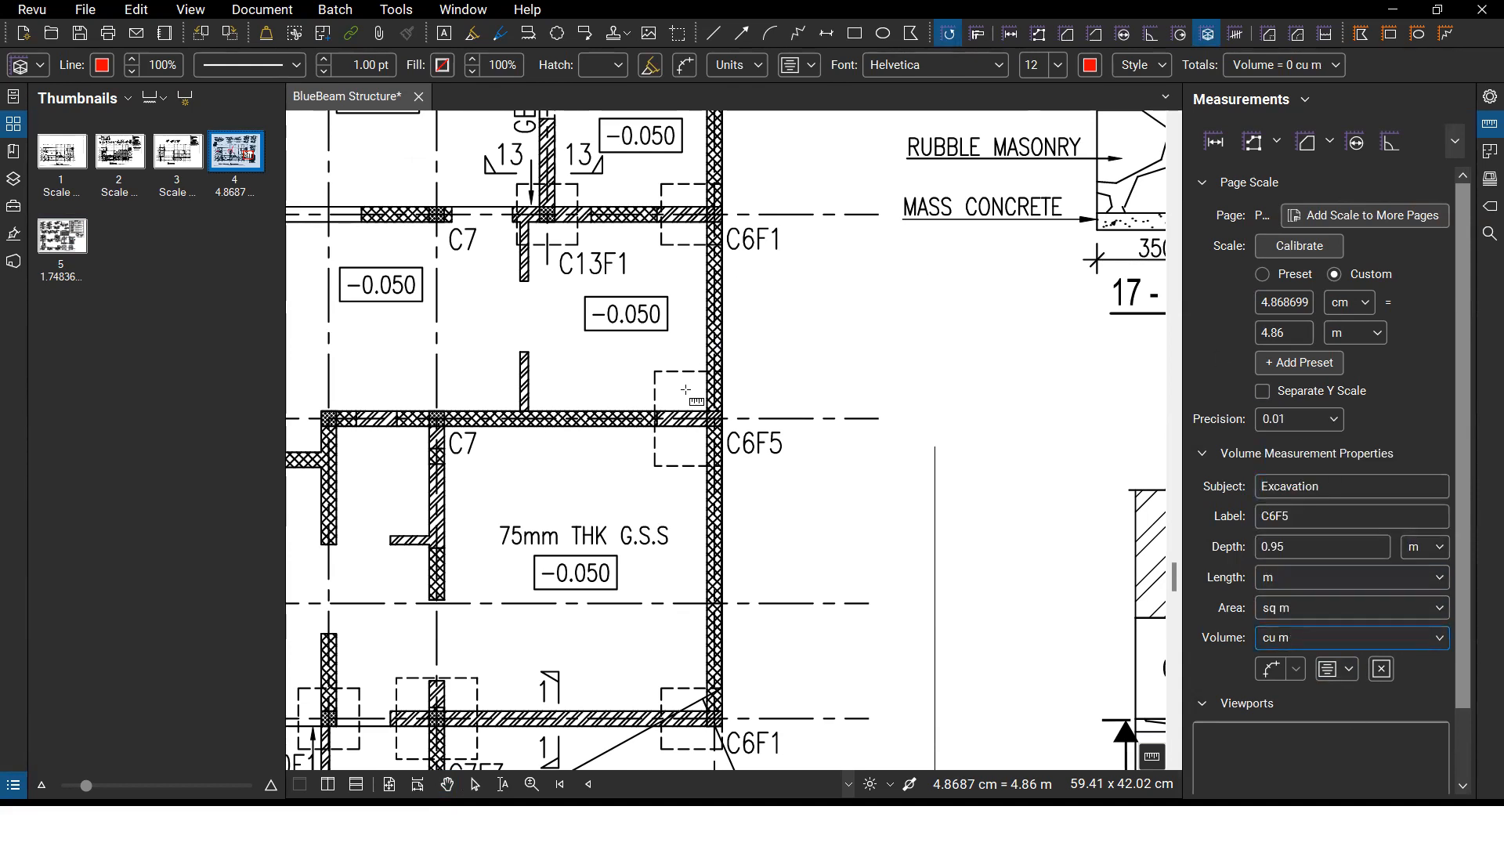
Step: Draw the excavation volume over the dashed C6F5 footing outline, about 0.99 m by 1.39 m
{"action": "scroll", "coordinate": [654, 370], "scroll_direction": "up", "scroll_amount": 2}
{"action": "left_click_drag", "start_coordinate": [655, 371], "coordinate": [750, 507]}
{"action": "scroll", "coordinate": [911, 517], "scroll_direction": "down", "scroll_amount": 1}
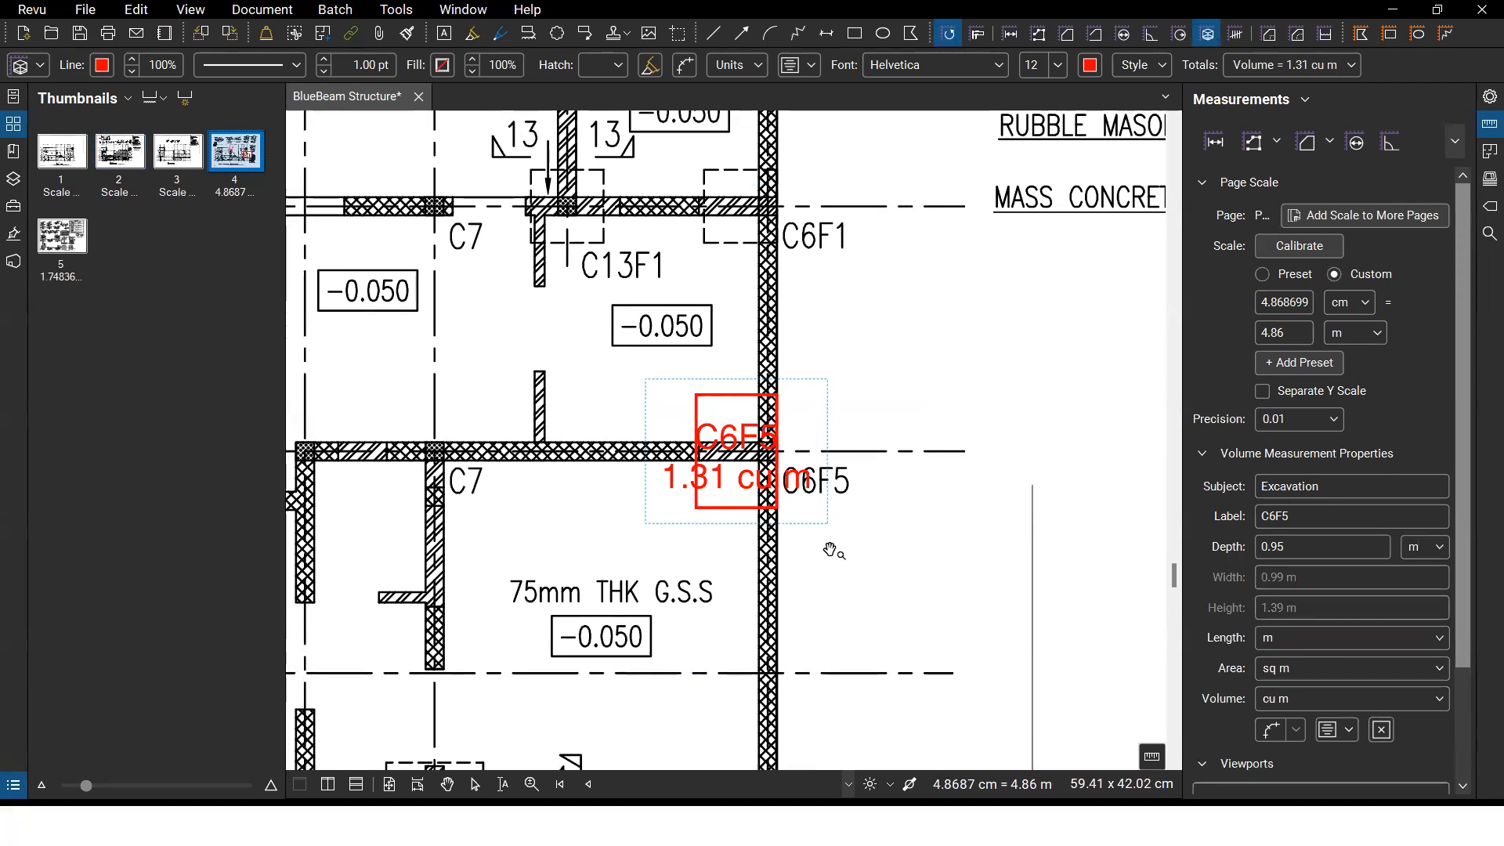
{"action": "key", "text": "Escape"}
Step: Review the C6F5 excavation measurement's entry in the markups list
{"action": "left_click", "coordinate": [743, 519]}
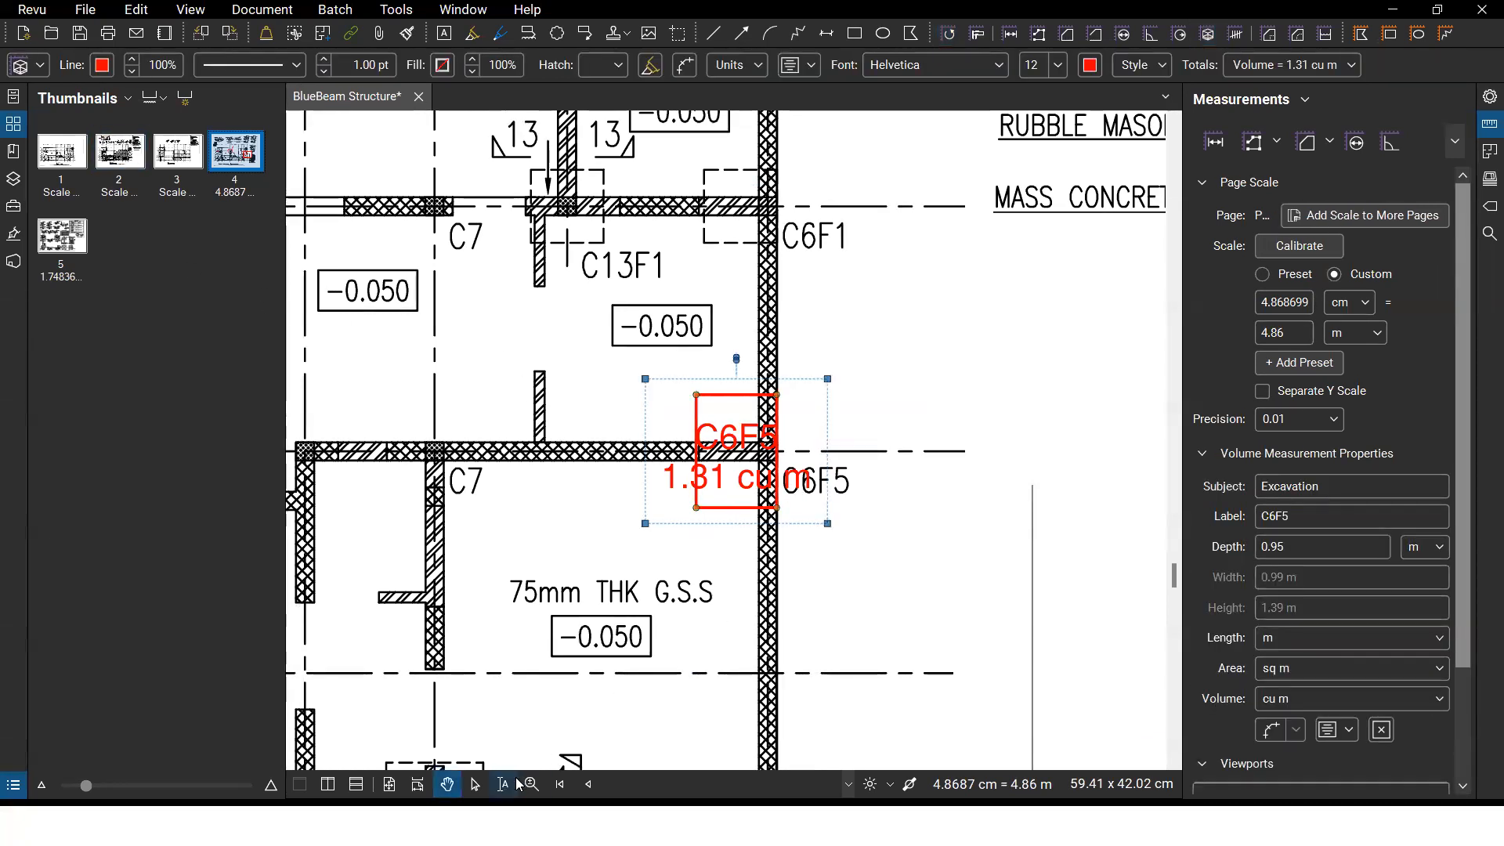
{"action": "left_click", "coordinate": [609, 800]}
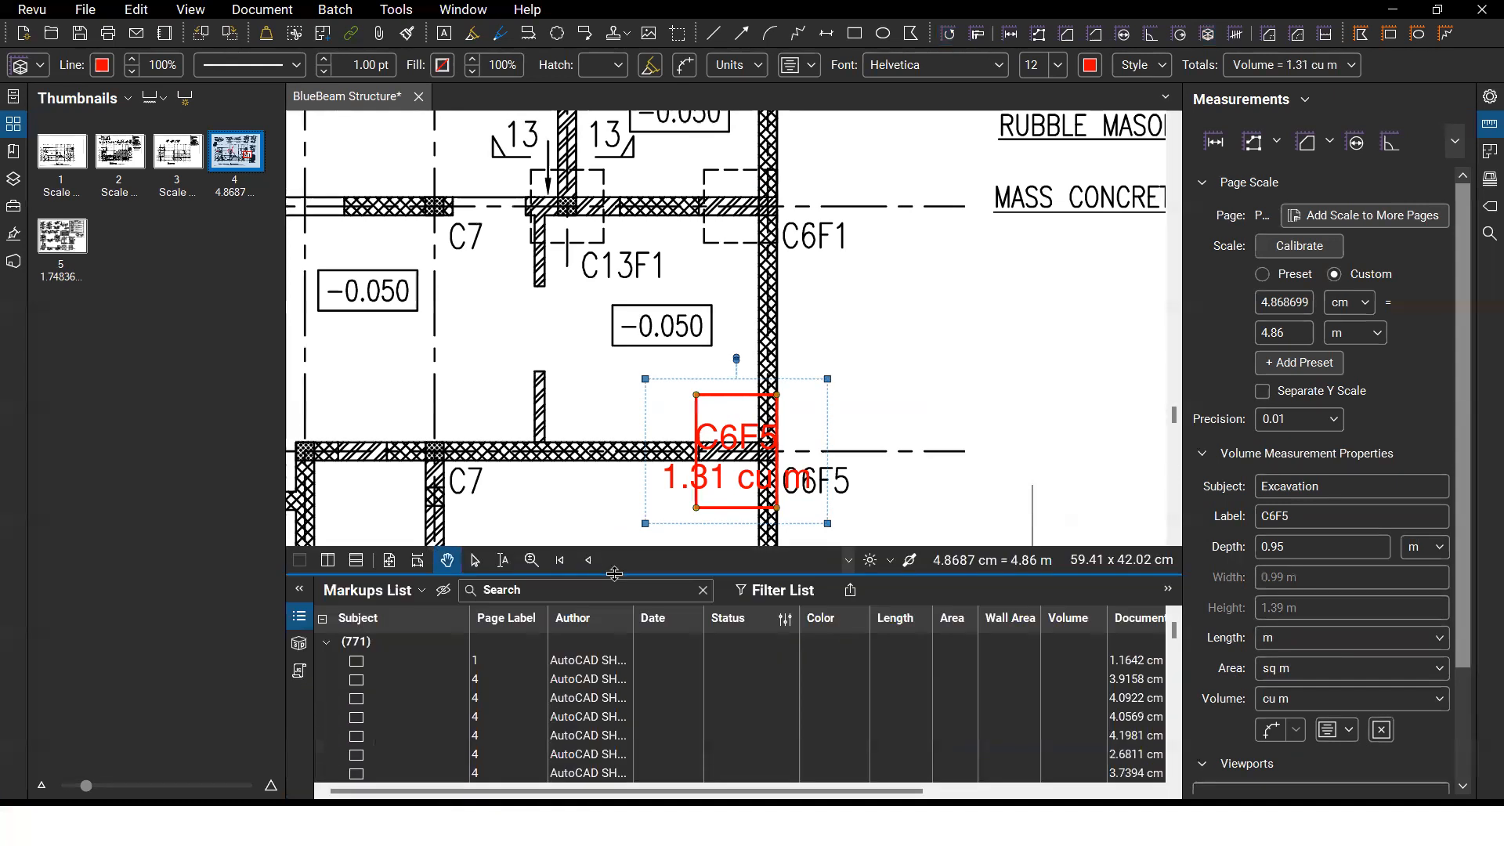
{"action": "left_click", "coordinate": [850, 431]}
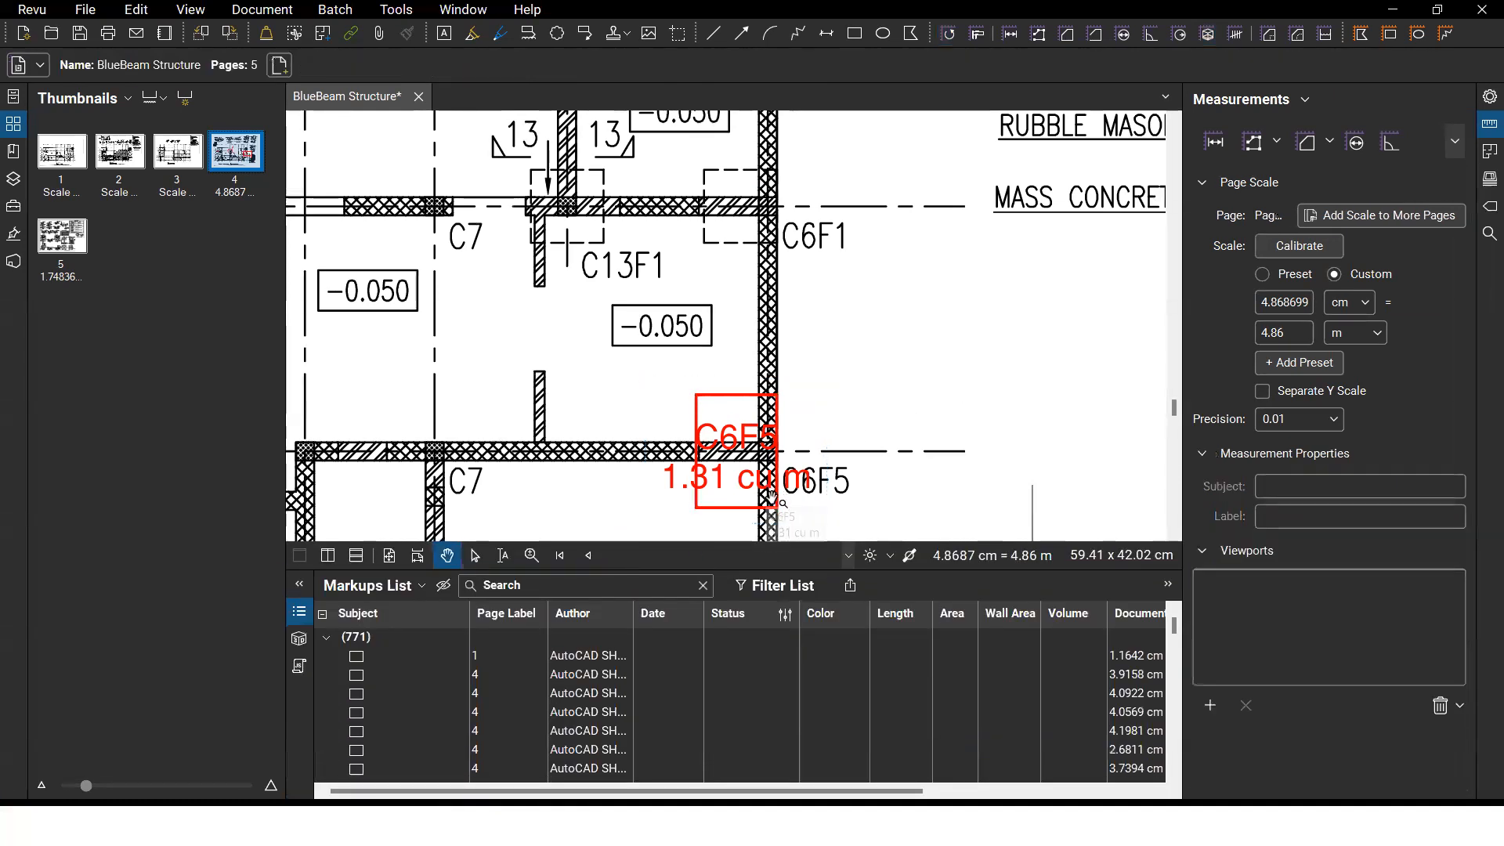
{"action": "left_click", "coordinate": [791, 514]}
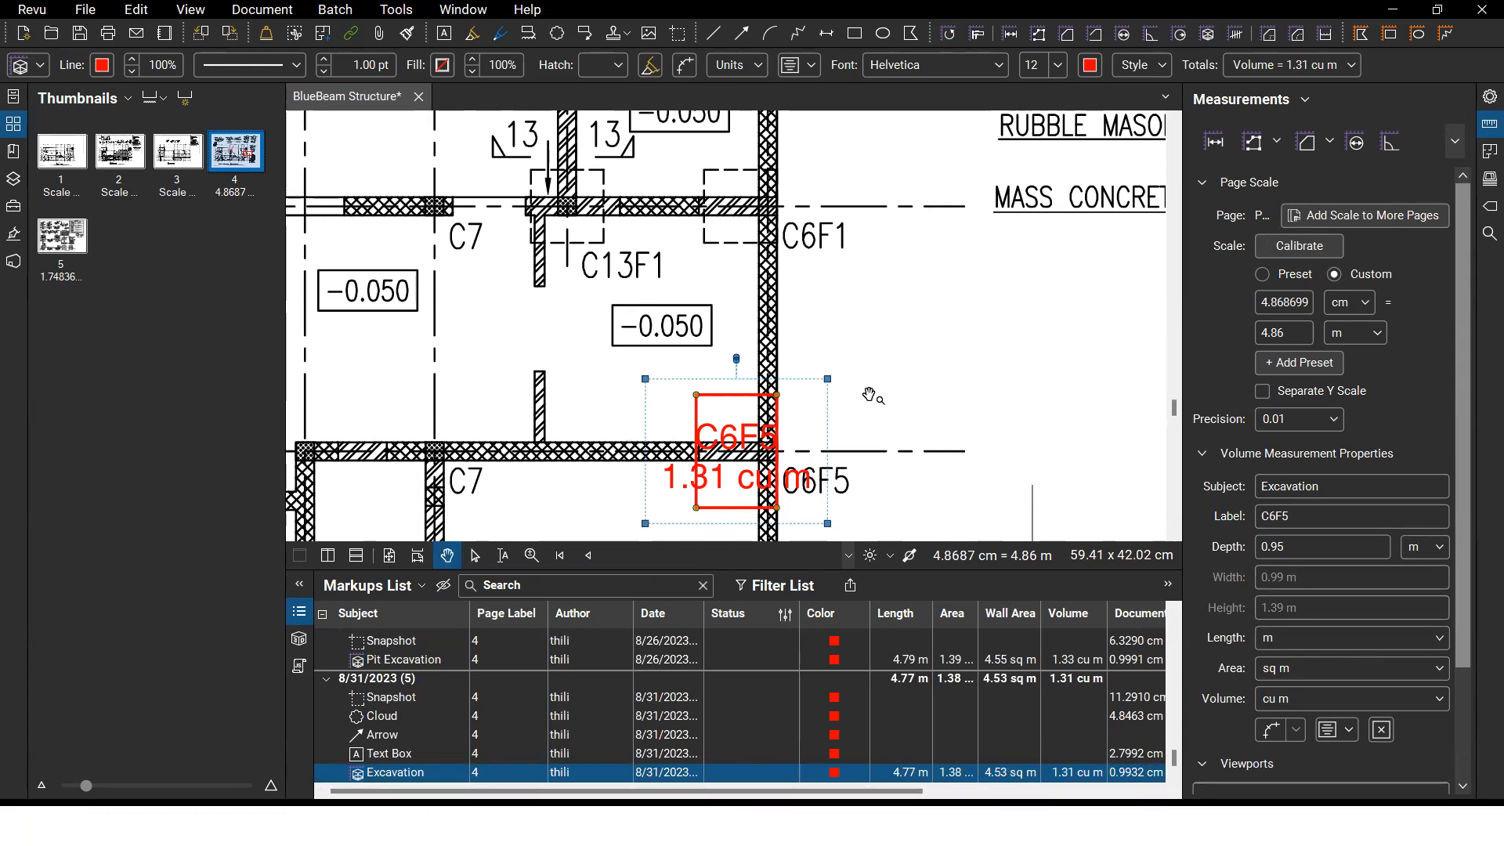
{"action": "scroll", "coordinate": [867, 396], "scroll_direction": "down", "scroll_amount": 3}
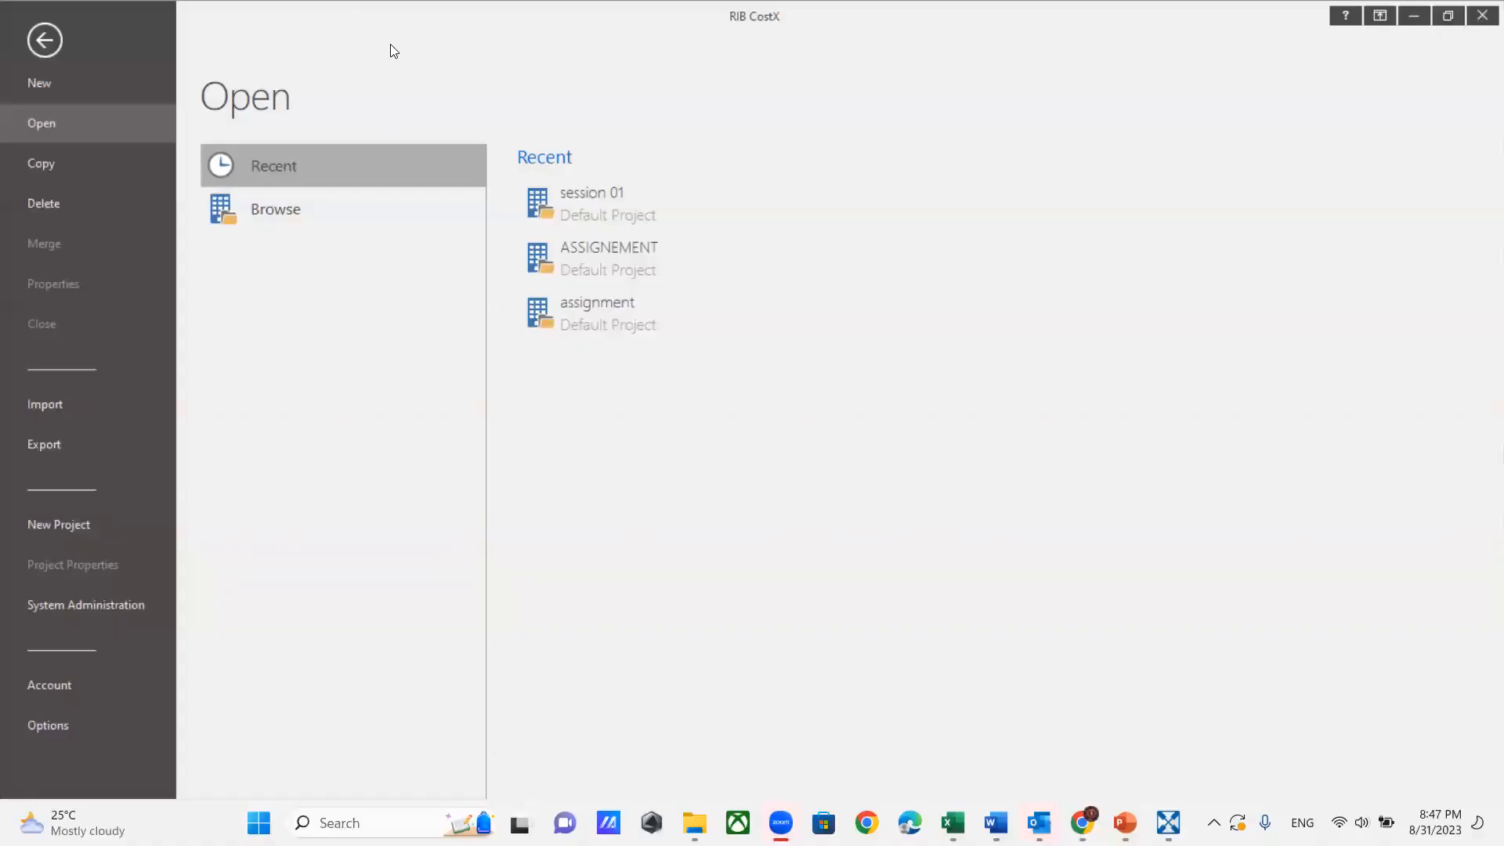
Step: Delete the session 01 building from the Default Project
{"action": "left_click", "coordinate": [45, 203]}
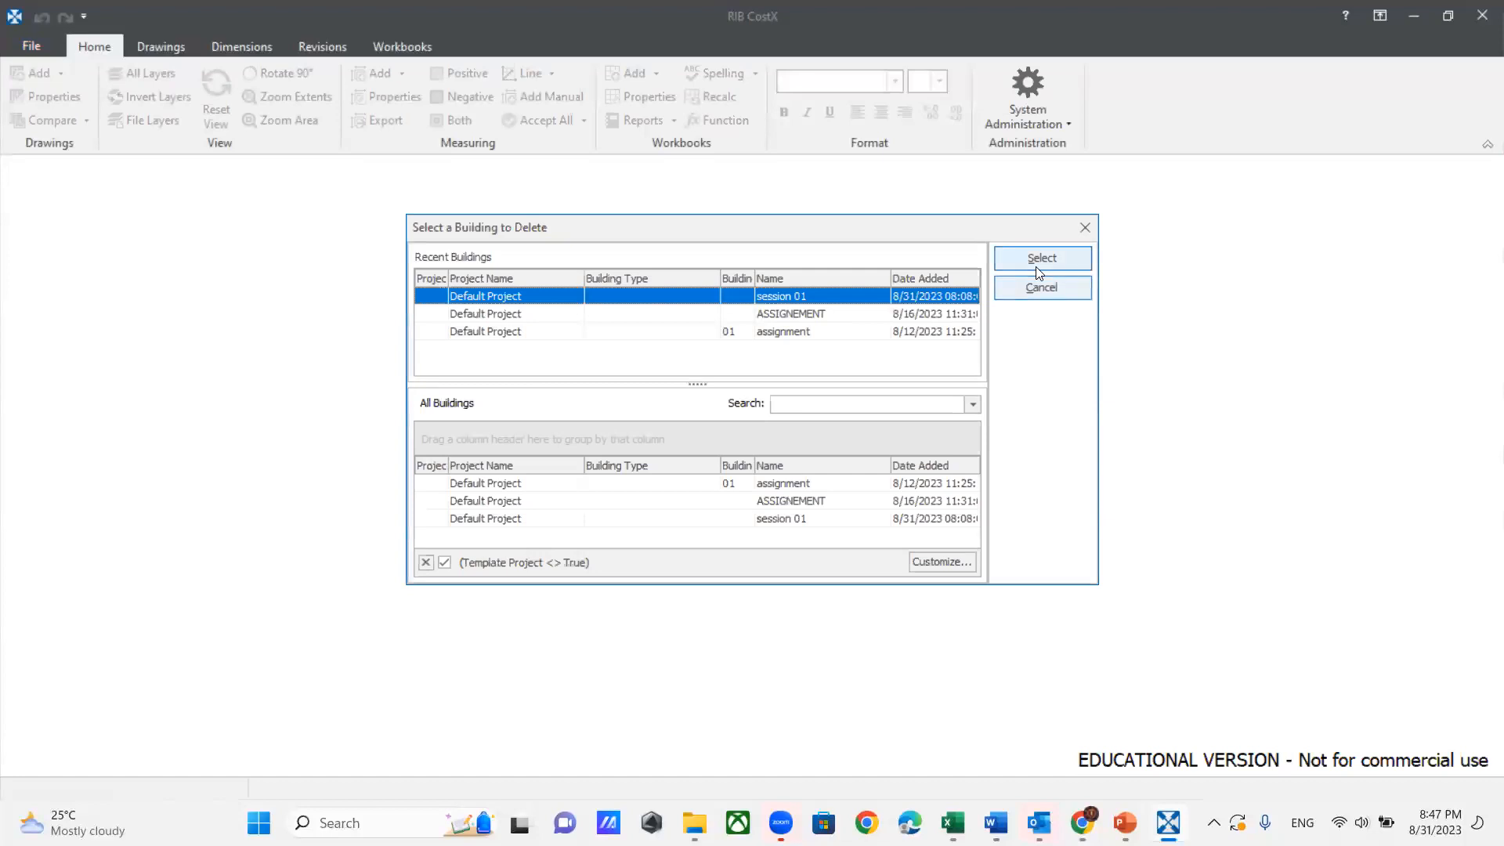
{"action": "left_click", "coordinate": [1039, 271]}
{"action": "left_click", "coordinate": [713, 435]}
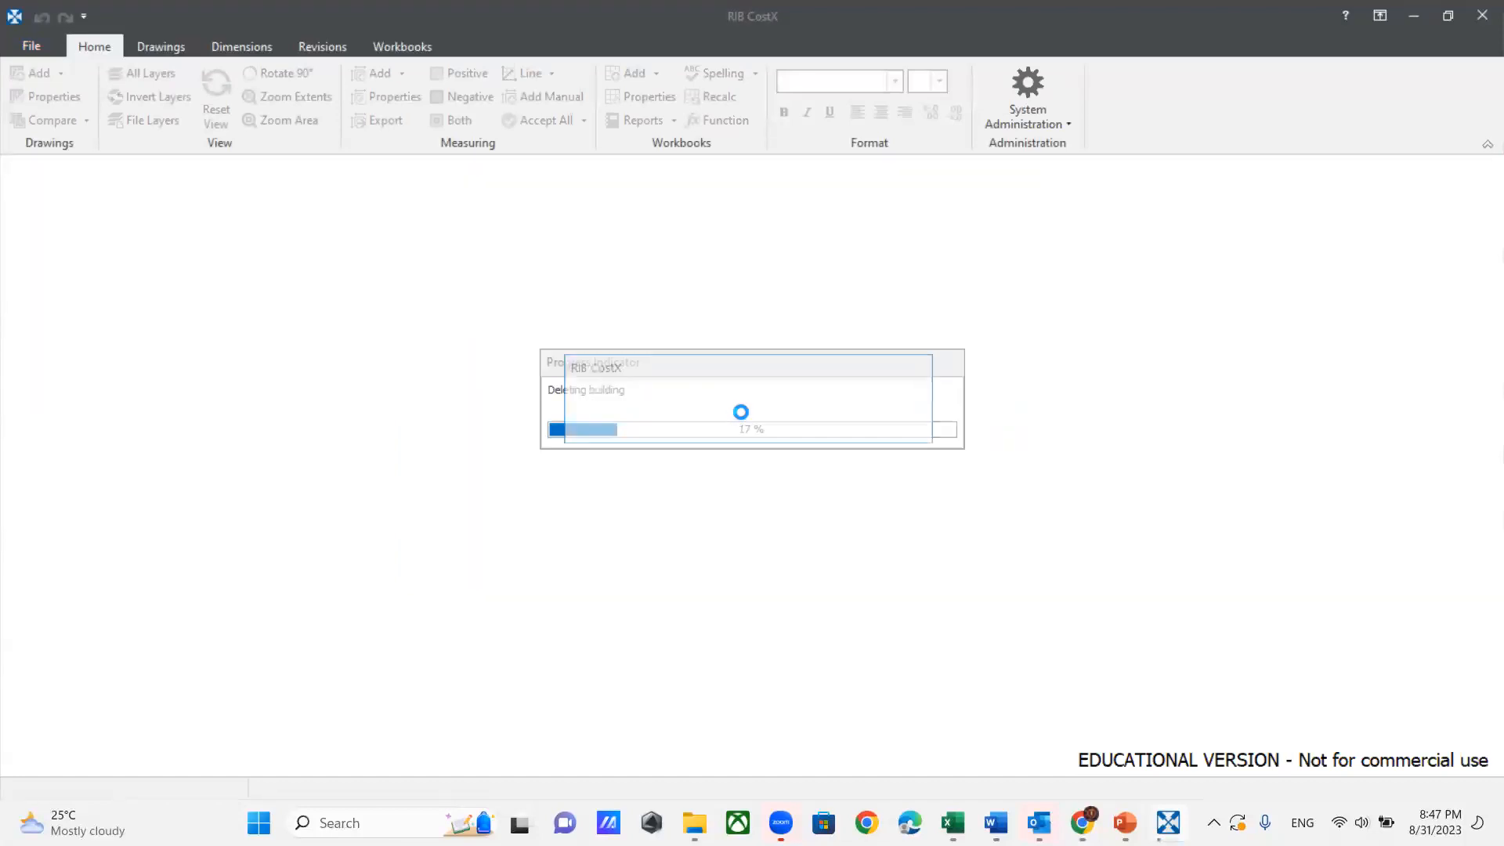
Step: Start importing CostX data and browse to the CostX files folder inside Introduction to CostX on the Desktop
{"action": "left_click", "coordinate": [32, 44]}
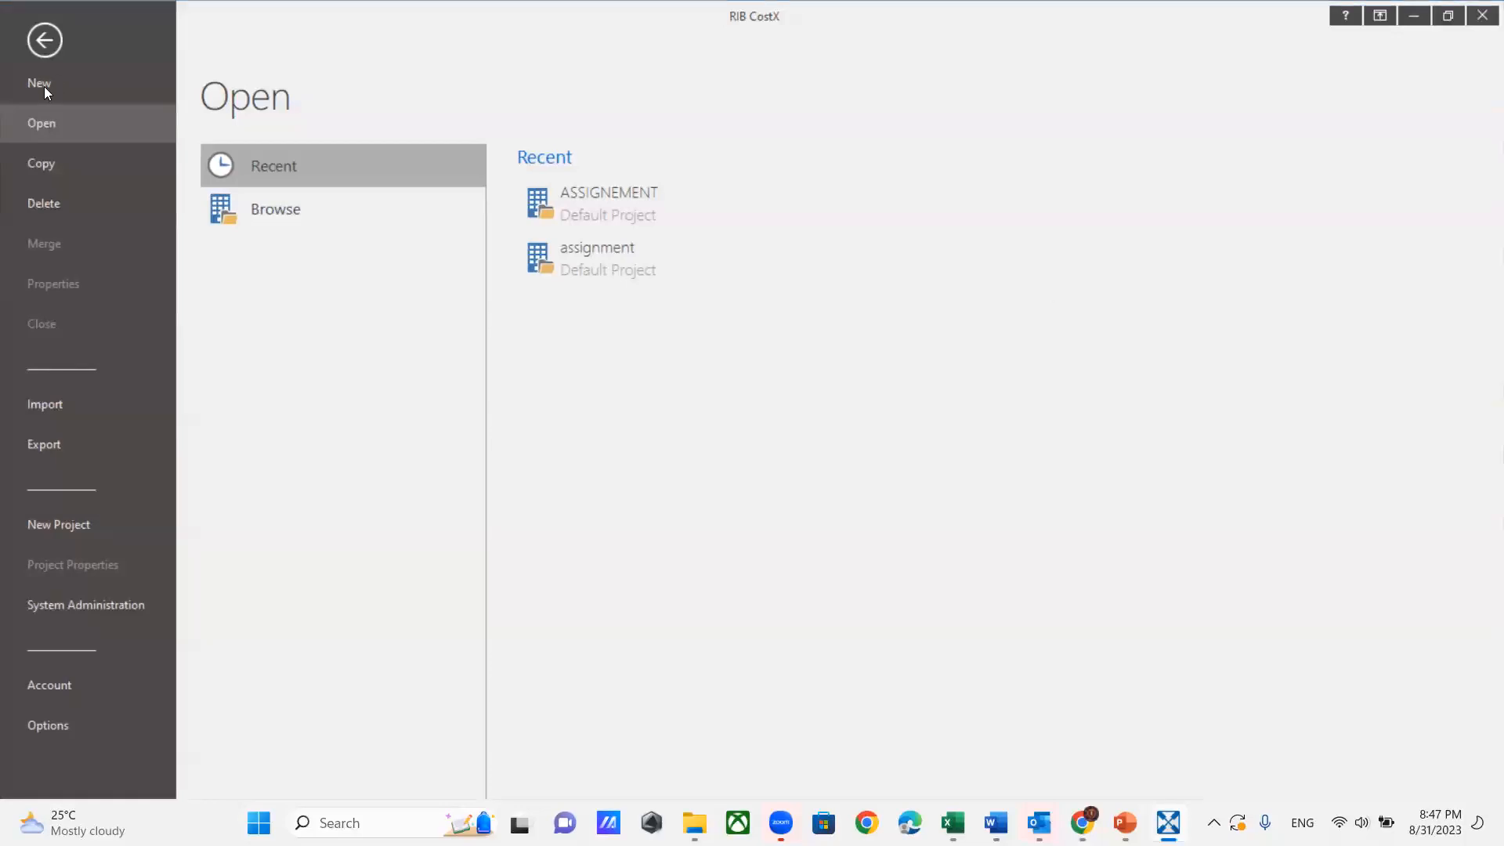
{"action": "left_click", "coordinate": [57, 407]}
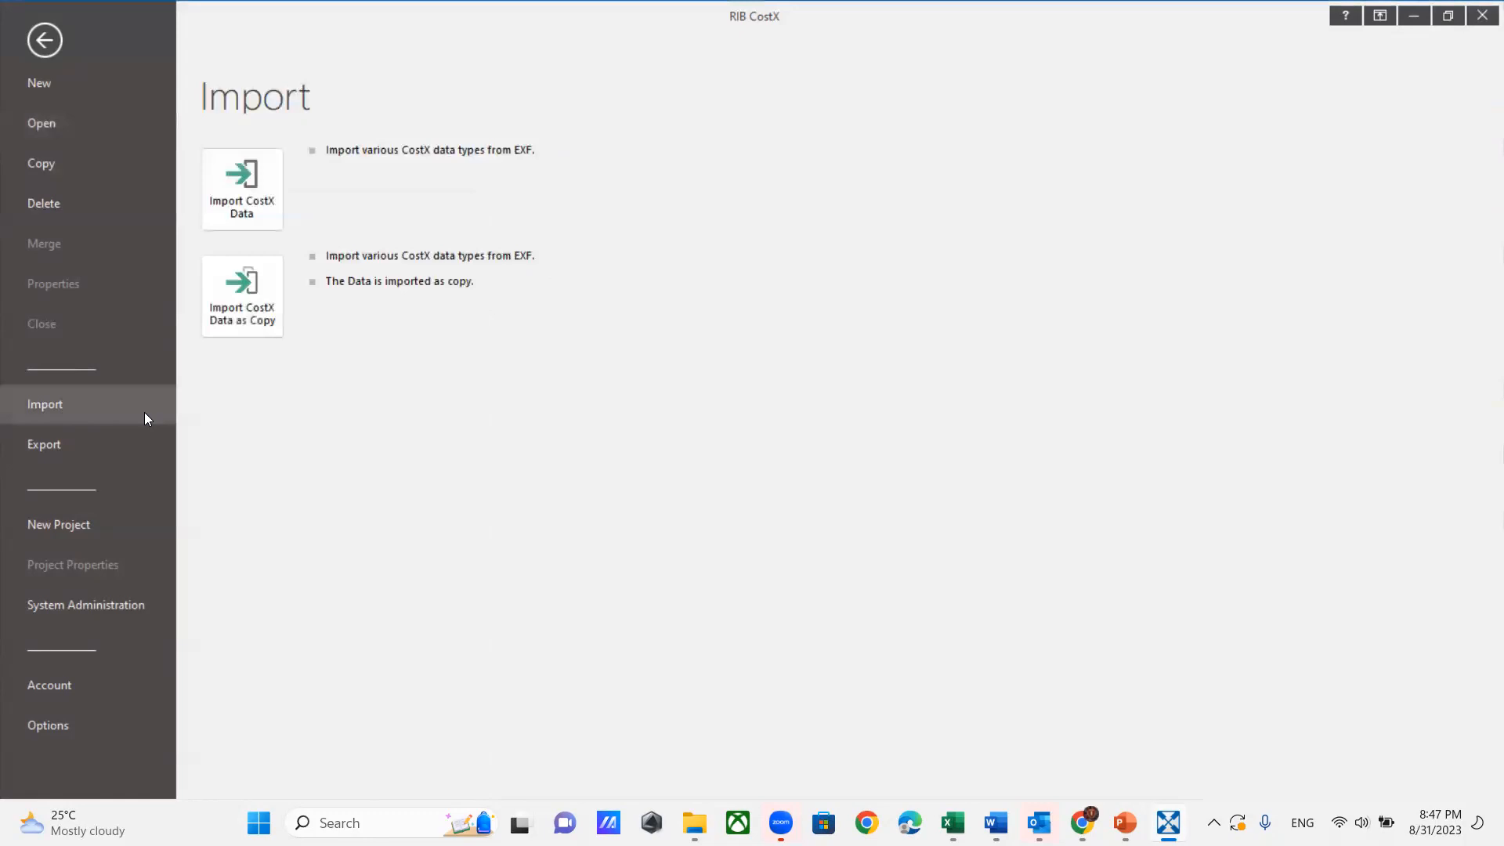
{"action": "left_click", "coordinate": [242, 185]}
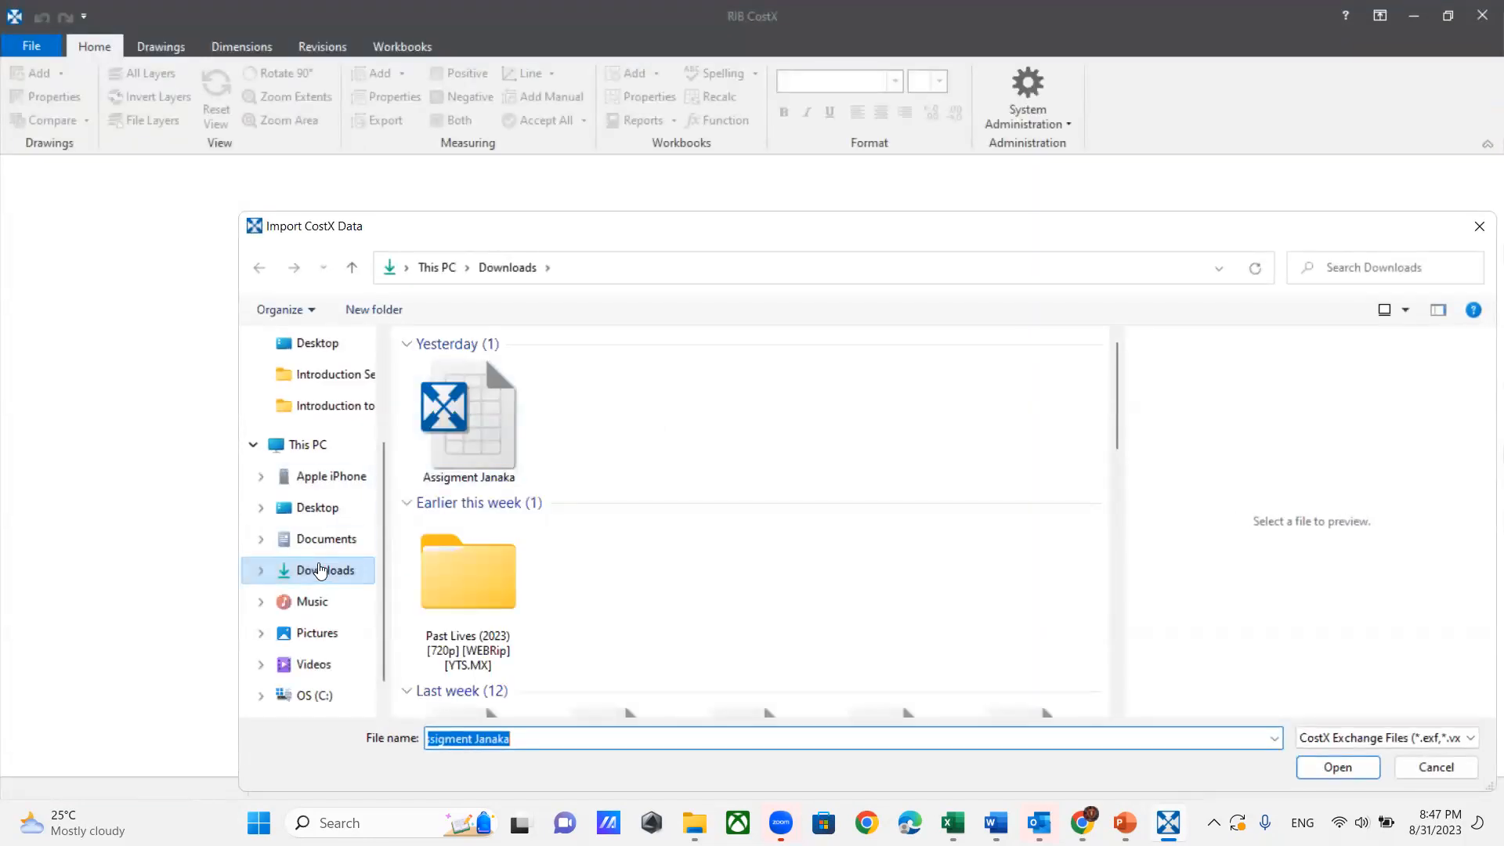
{"action": "left_click", "coordinate": [314, 508]}
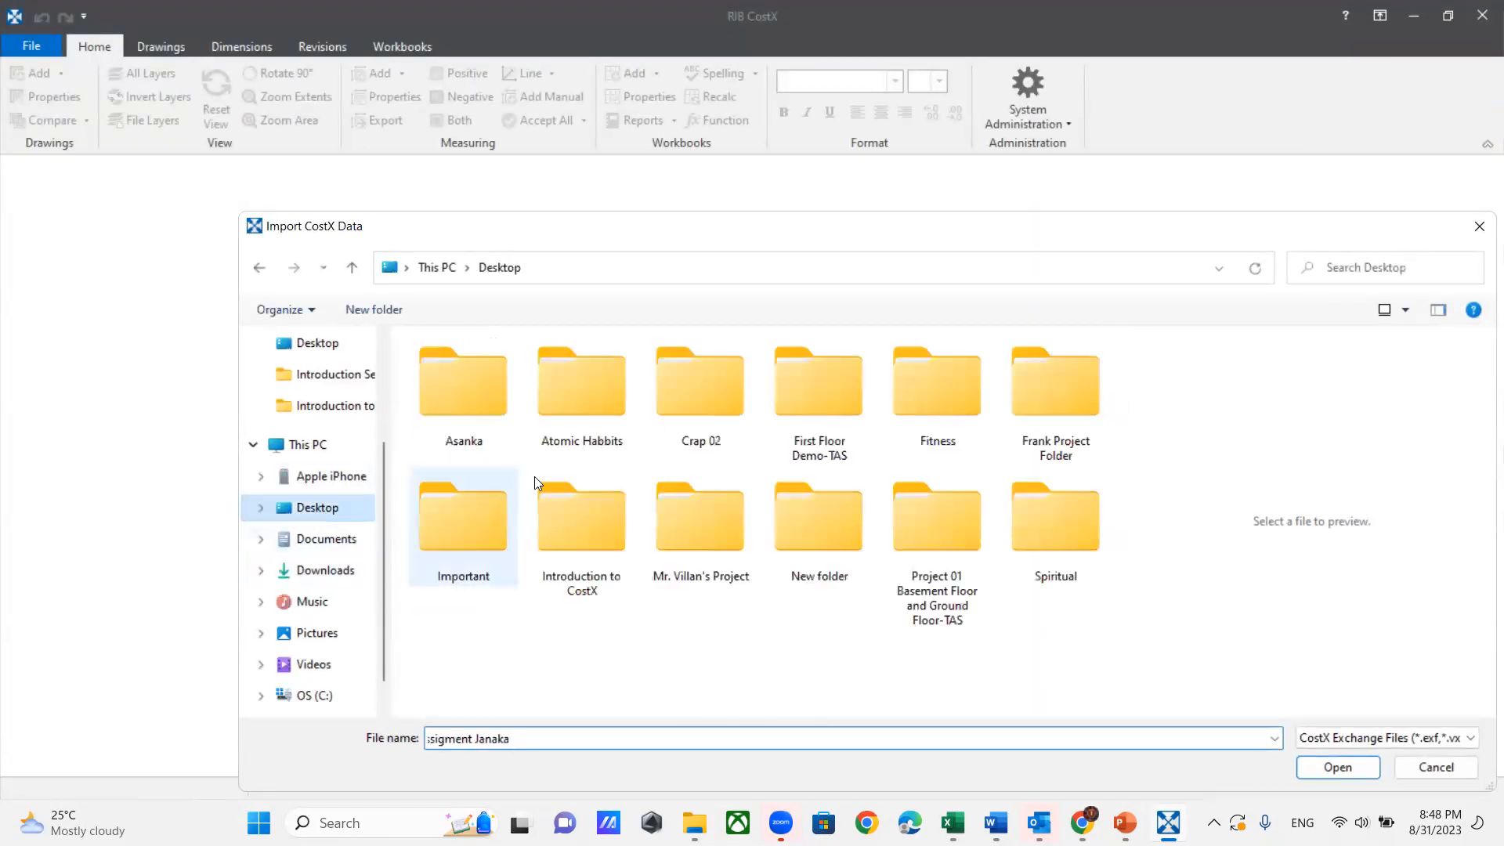
{"action": "double_click", "coordinate": [601, 547]}
{"action": "double_click", "coordinate": [454, 400]}
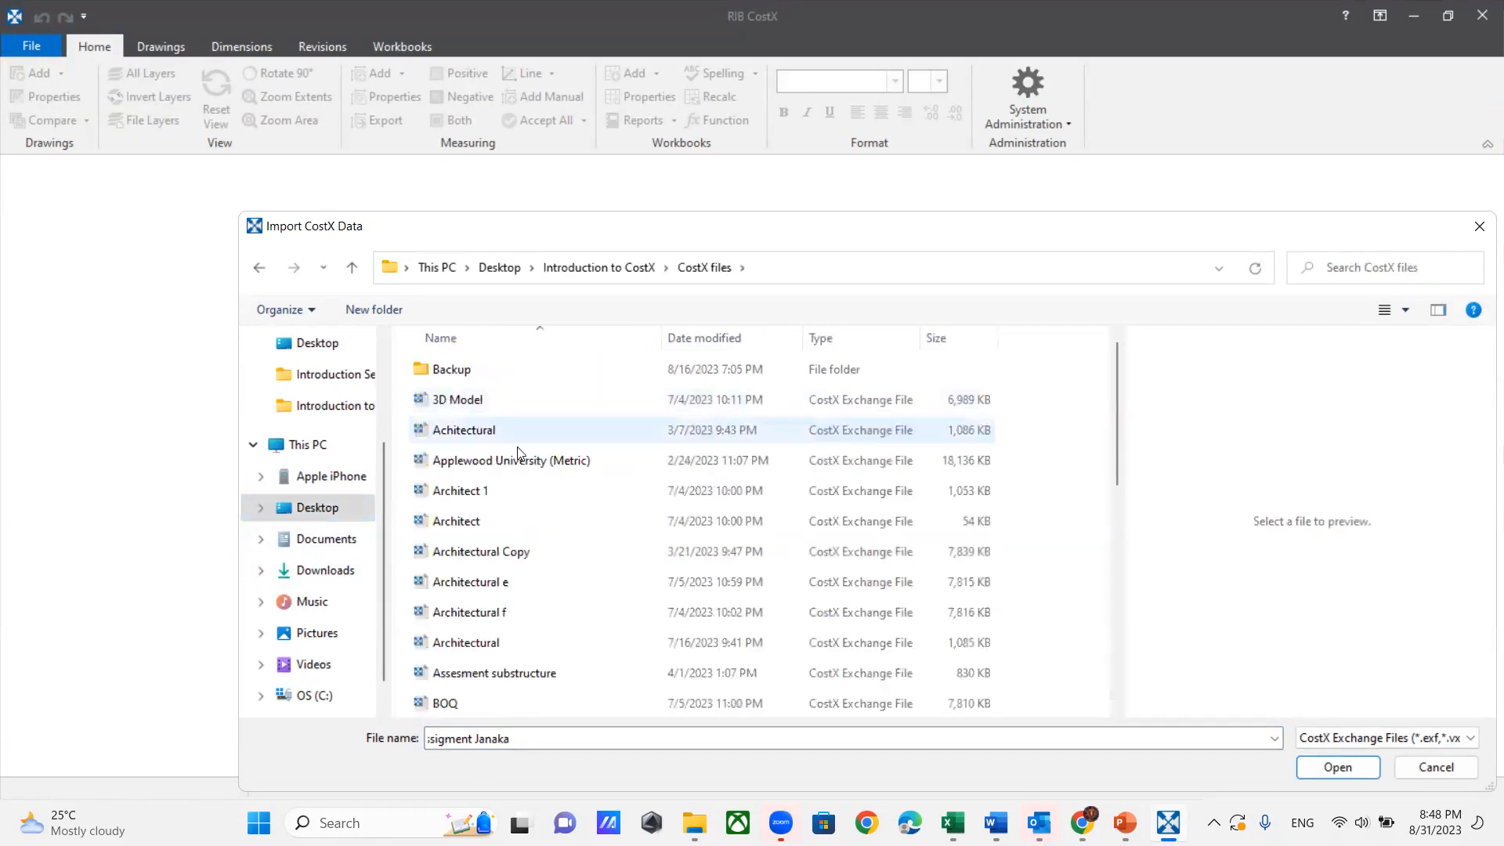
Step: Import the Sub Sructure - Sunday exchange file and attach its building to the Default Project
{"action": "scroll", "coordinate": [478, 486], "scroll_direction": "down", "scroll_amount": 3}
{"action": "scroll", "coordinate": [486, 489], "scroll_direction": "down", "scroll_amount": 4}
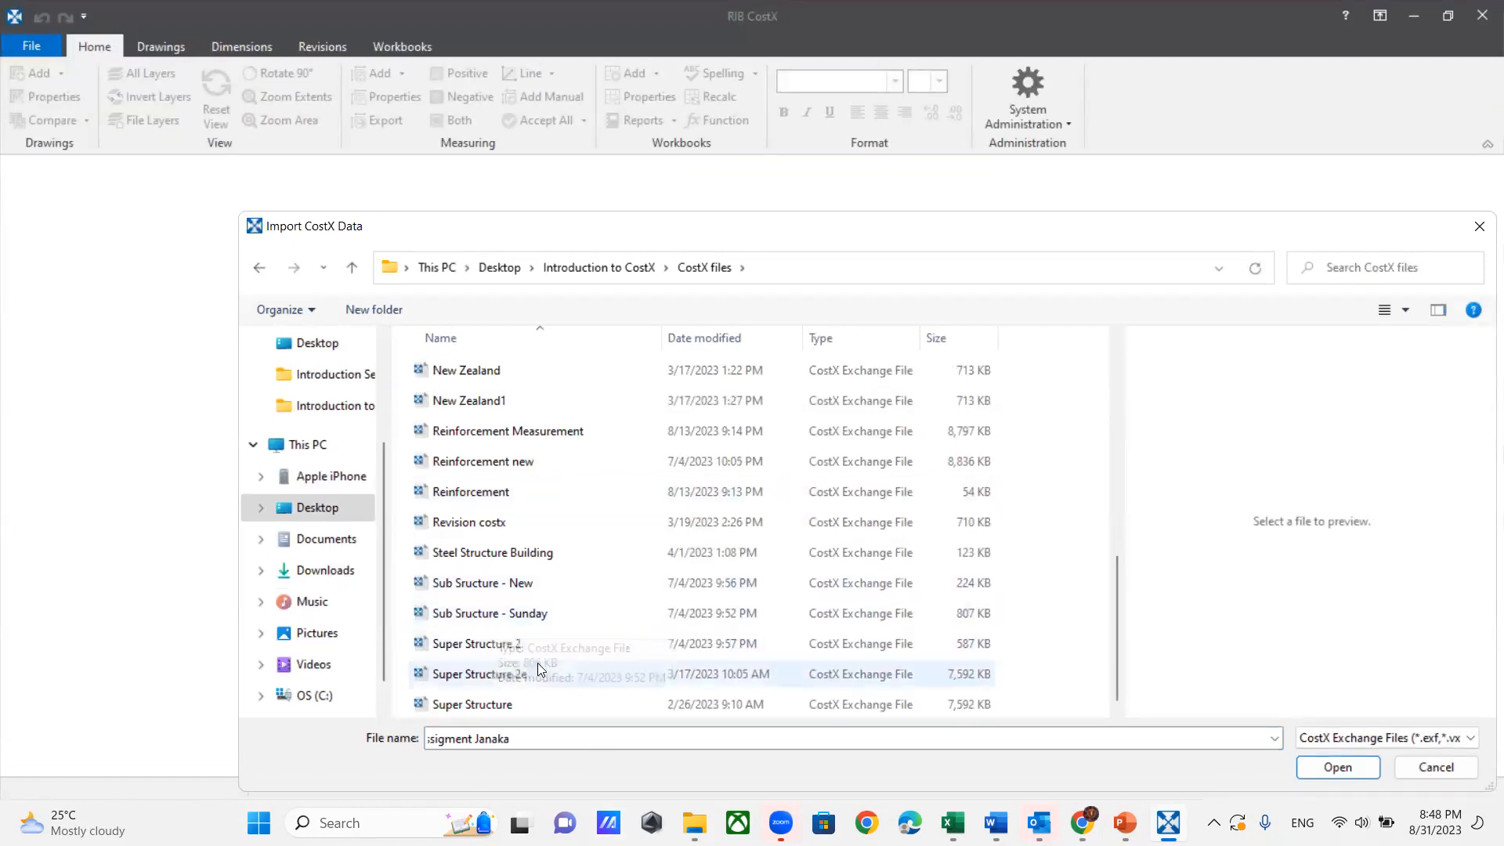
{"action": "left_click", "coordinate": [520, 613]}
{"action": "left_click", "coordinate": [1320, 774]}
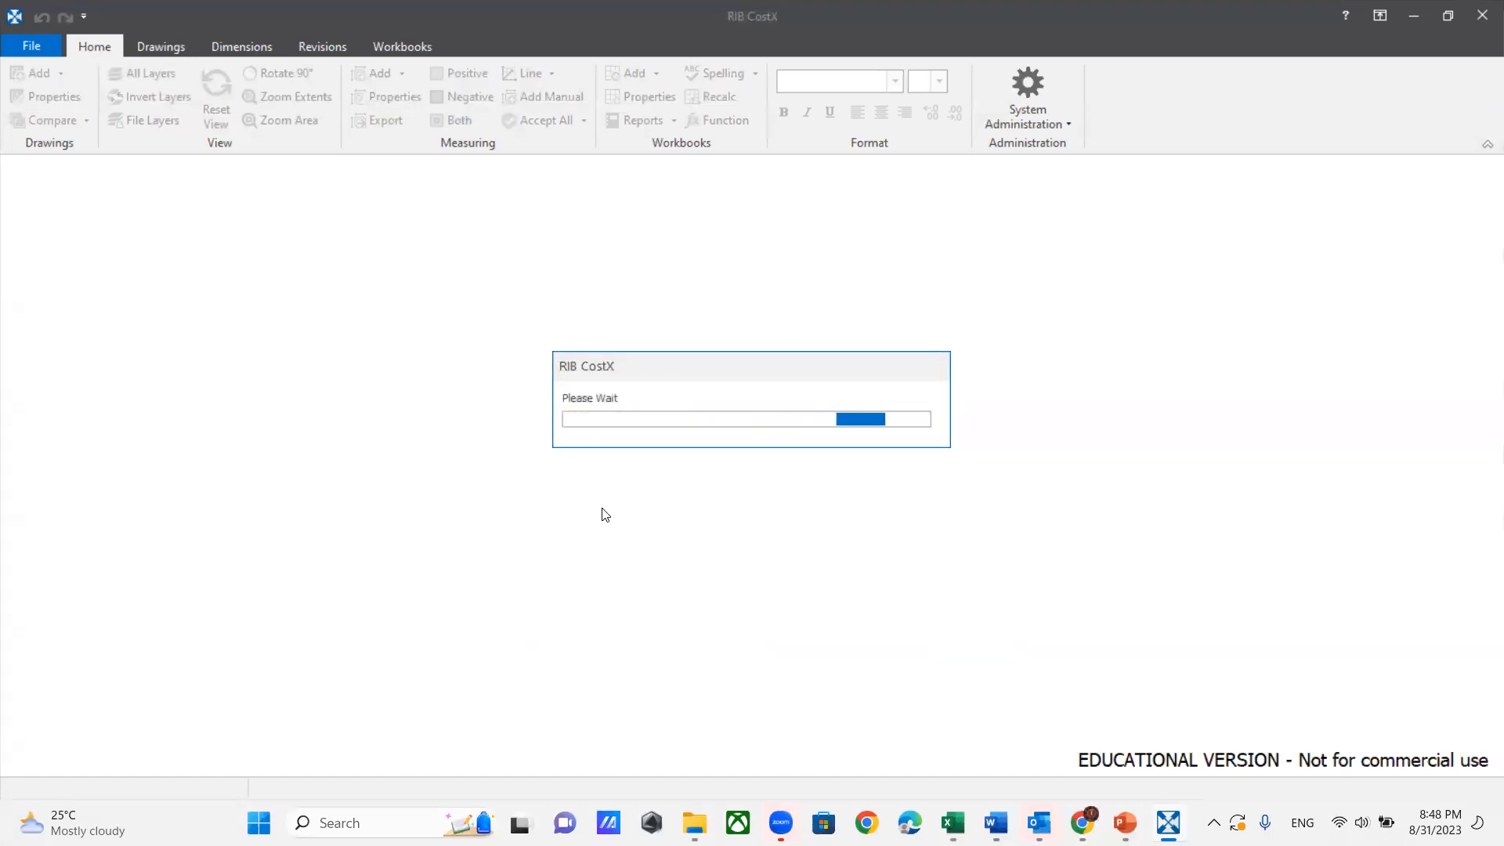
{"action": "left_click", "coordinate": [964, 298]}
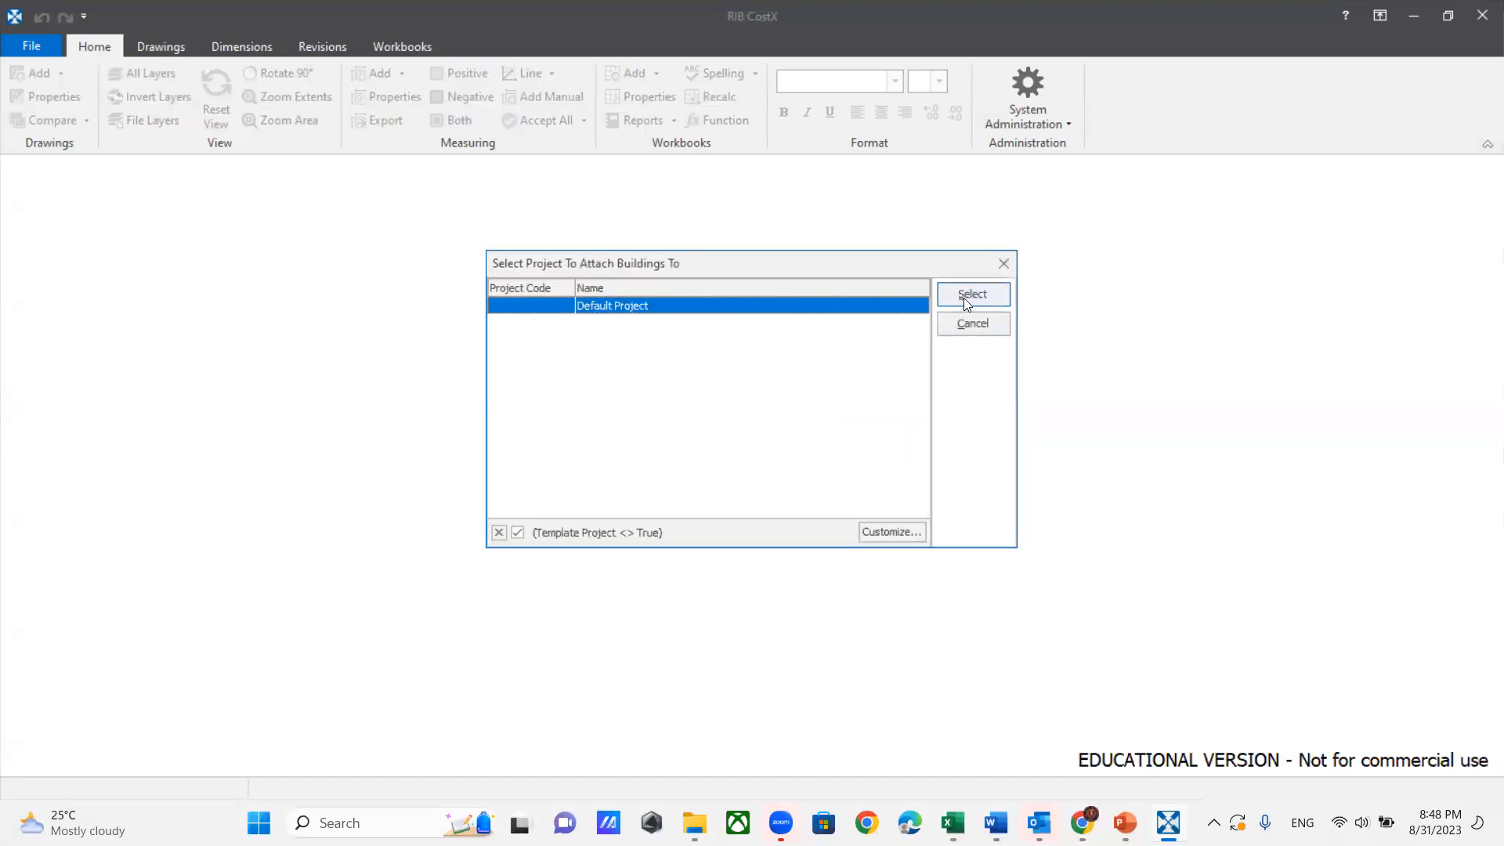
{"action": "left_click", "coordinate": [963, 297]}
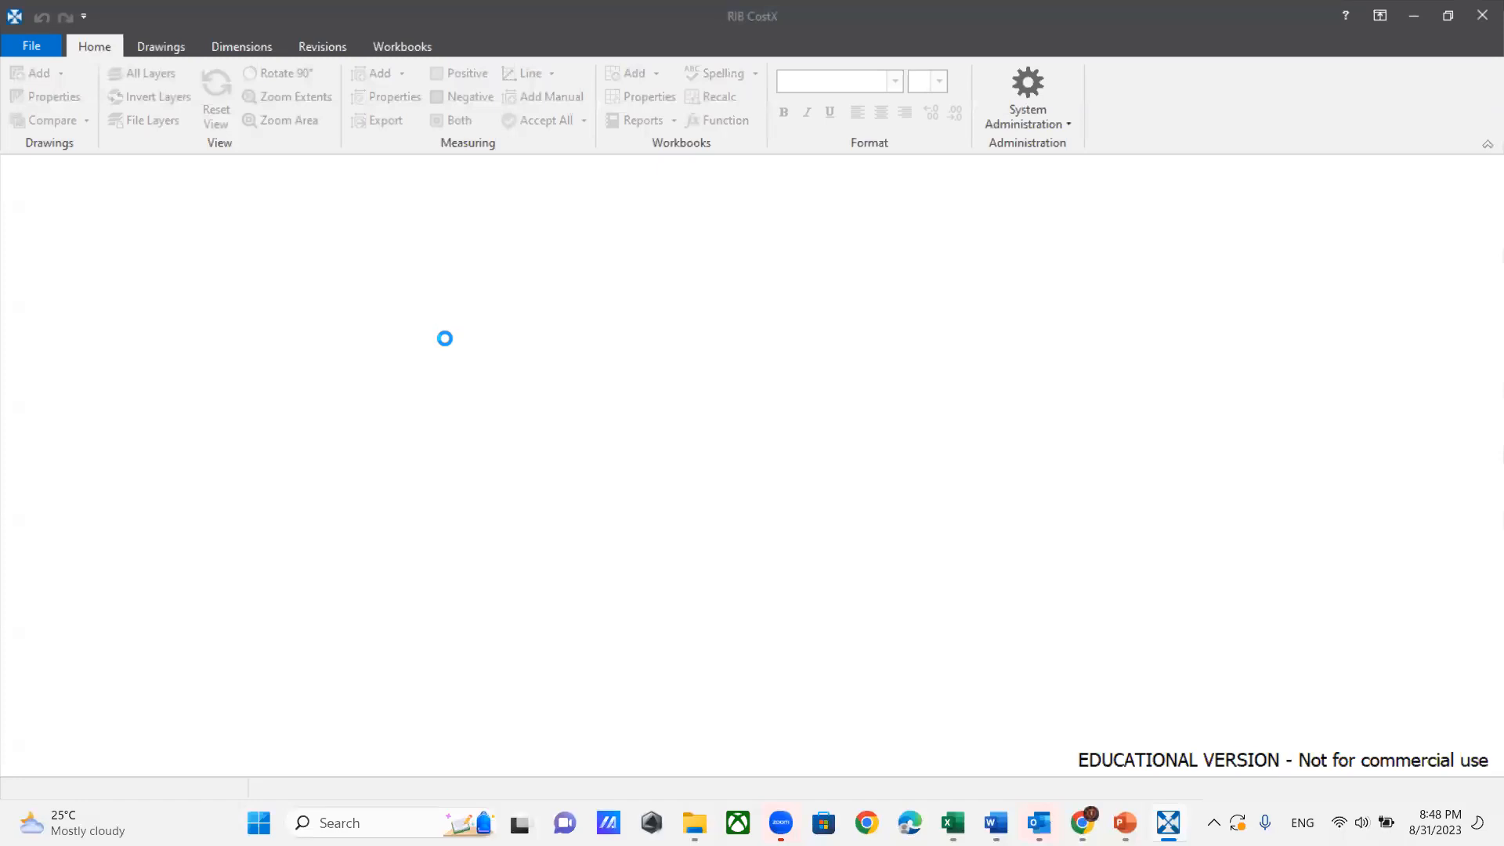
Step: Extract the imported building's drawing files to the Adjusted BOQ folder inside Introduction to CostX and finish the import
{"action": "scroll", "coordinate": [647, 519], "scroll_direction": "down", "scroll_amount": 2}
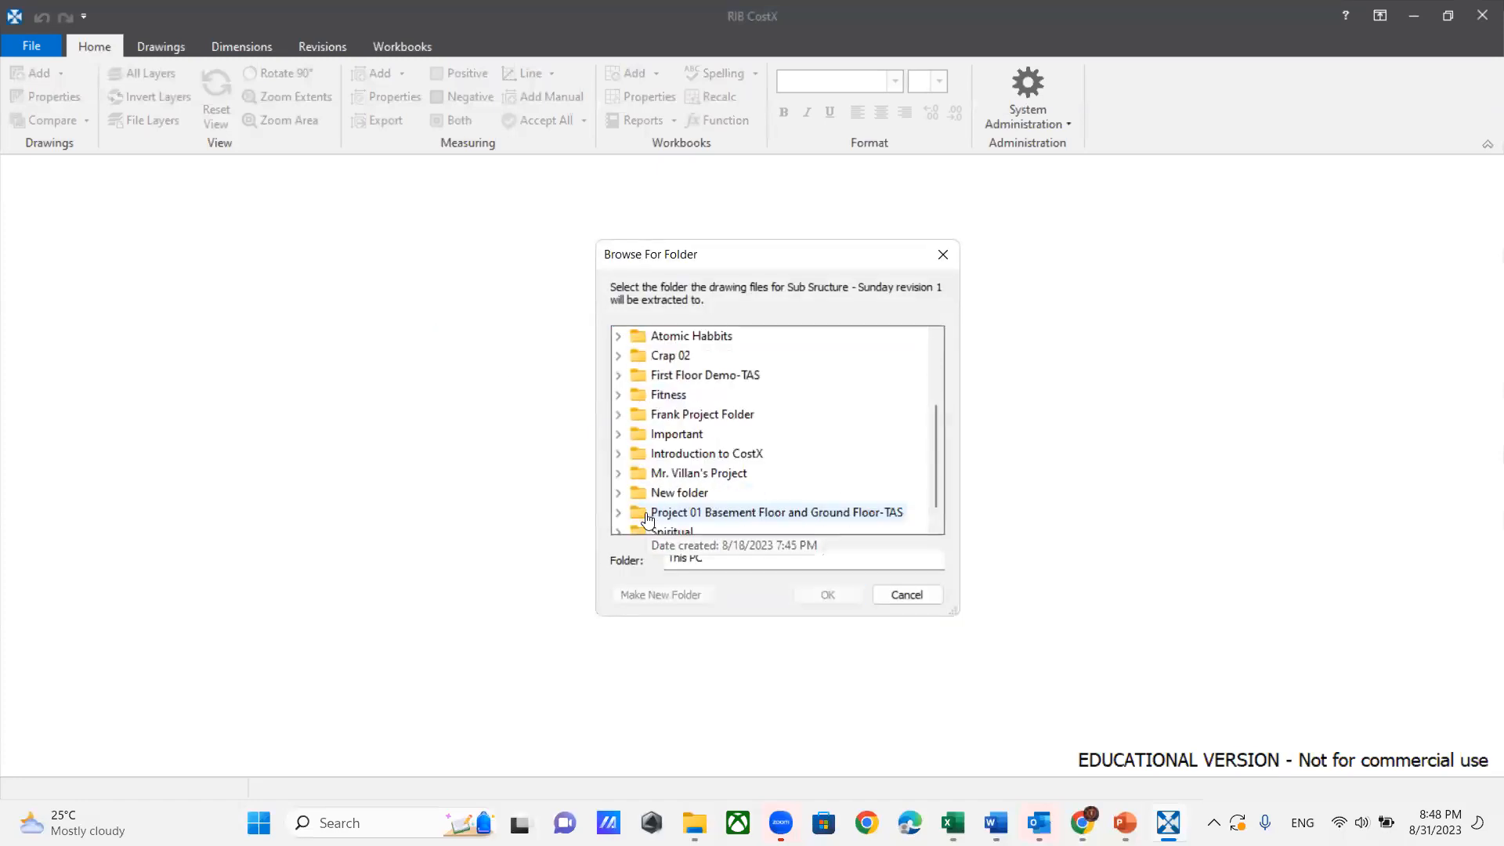
{"action": "double_click", "coordinate": [670, 454]}
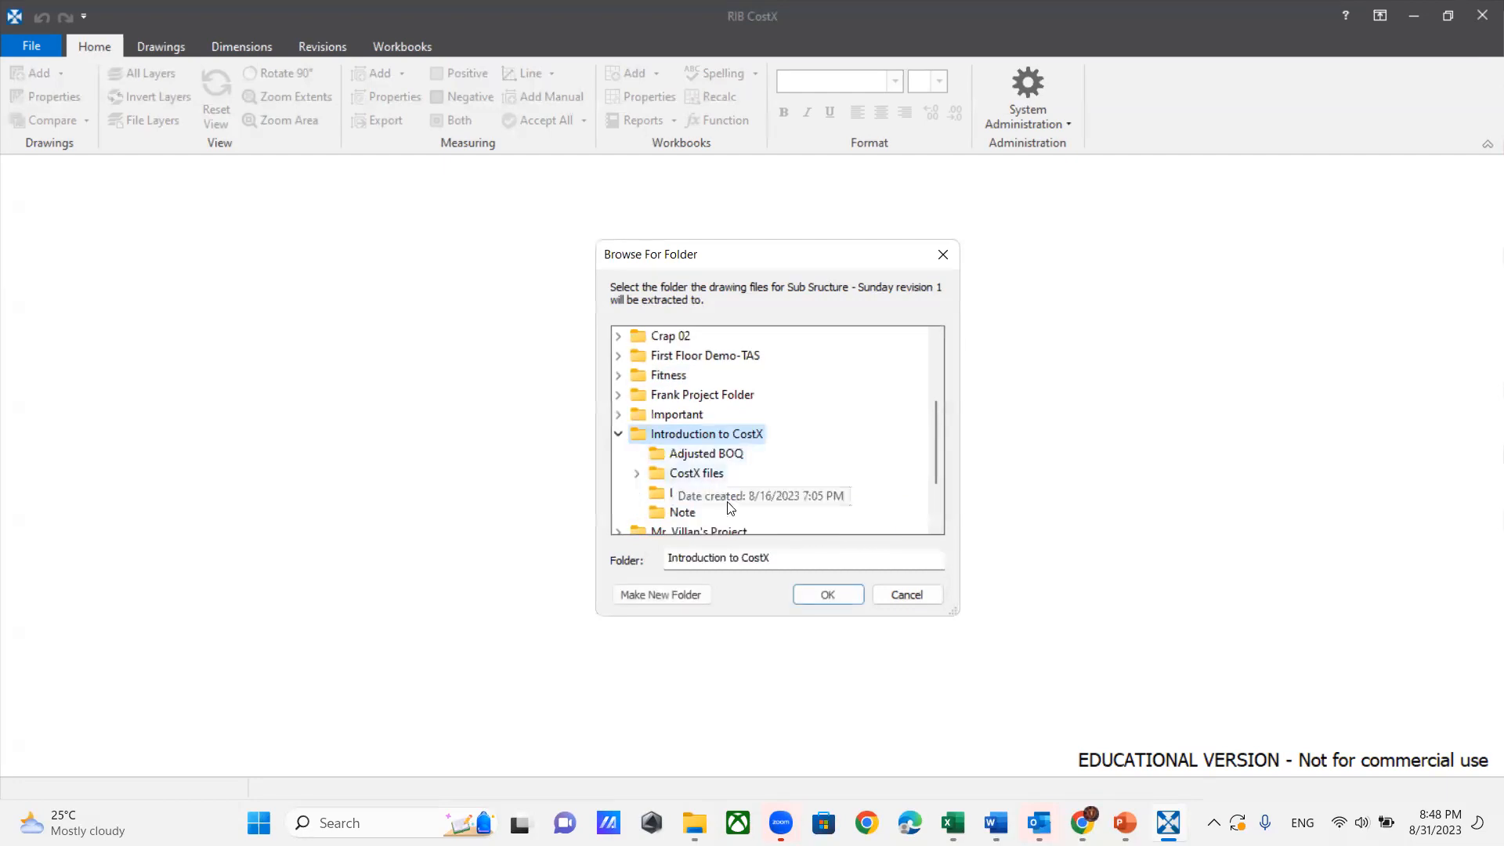
{"action": "left_click", "coordinate": [681, 454]}
{"action": "left_click", "coordinate": [821, 598]}
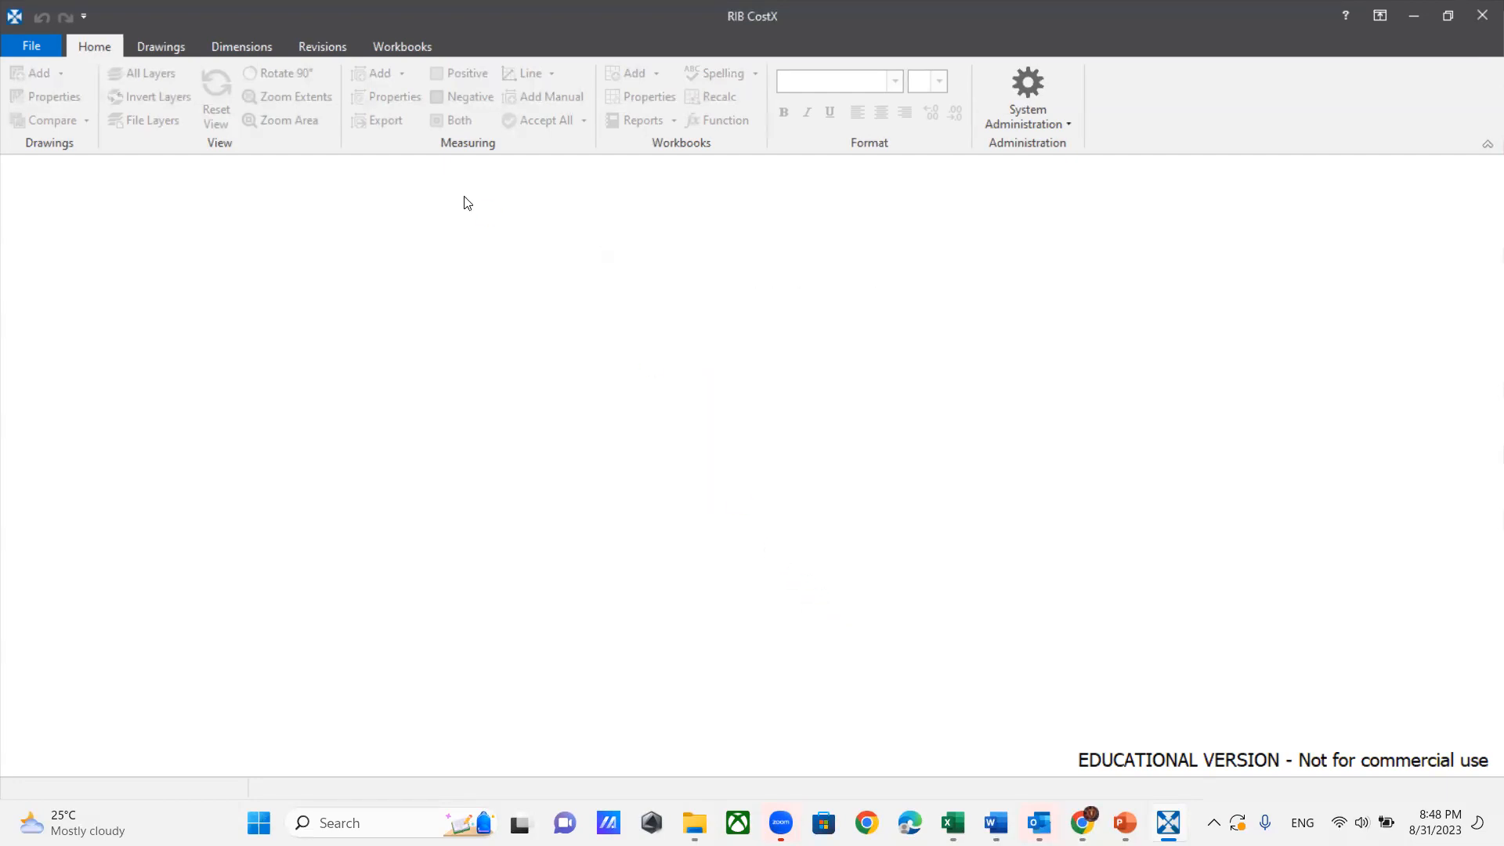
{"action": "left_click", "coordinate": [740, 435]}
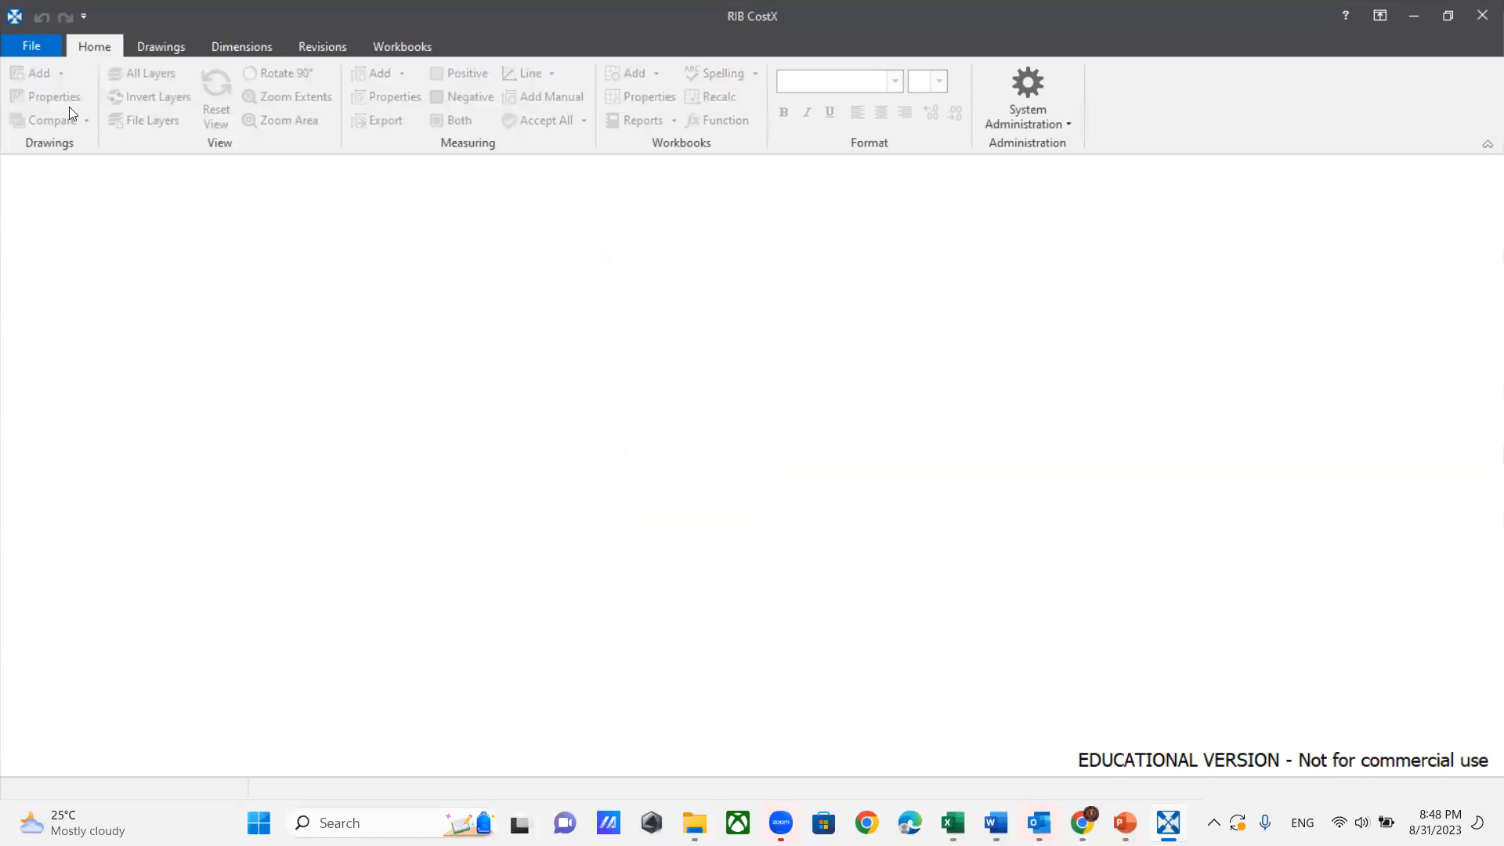
Step: Open the Sub Sructure - Sunday building and expand its Substructre and Substructure Concrete dimension groups
{"action": "left_click", "coordinate": [23, 45]}
{"action": "left_click", "coordinate": [558, 205]}
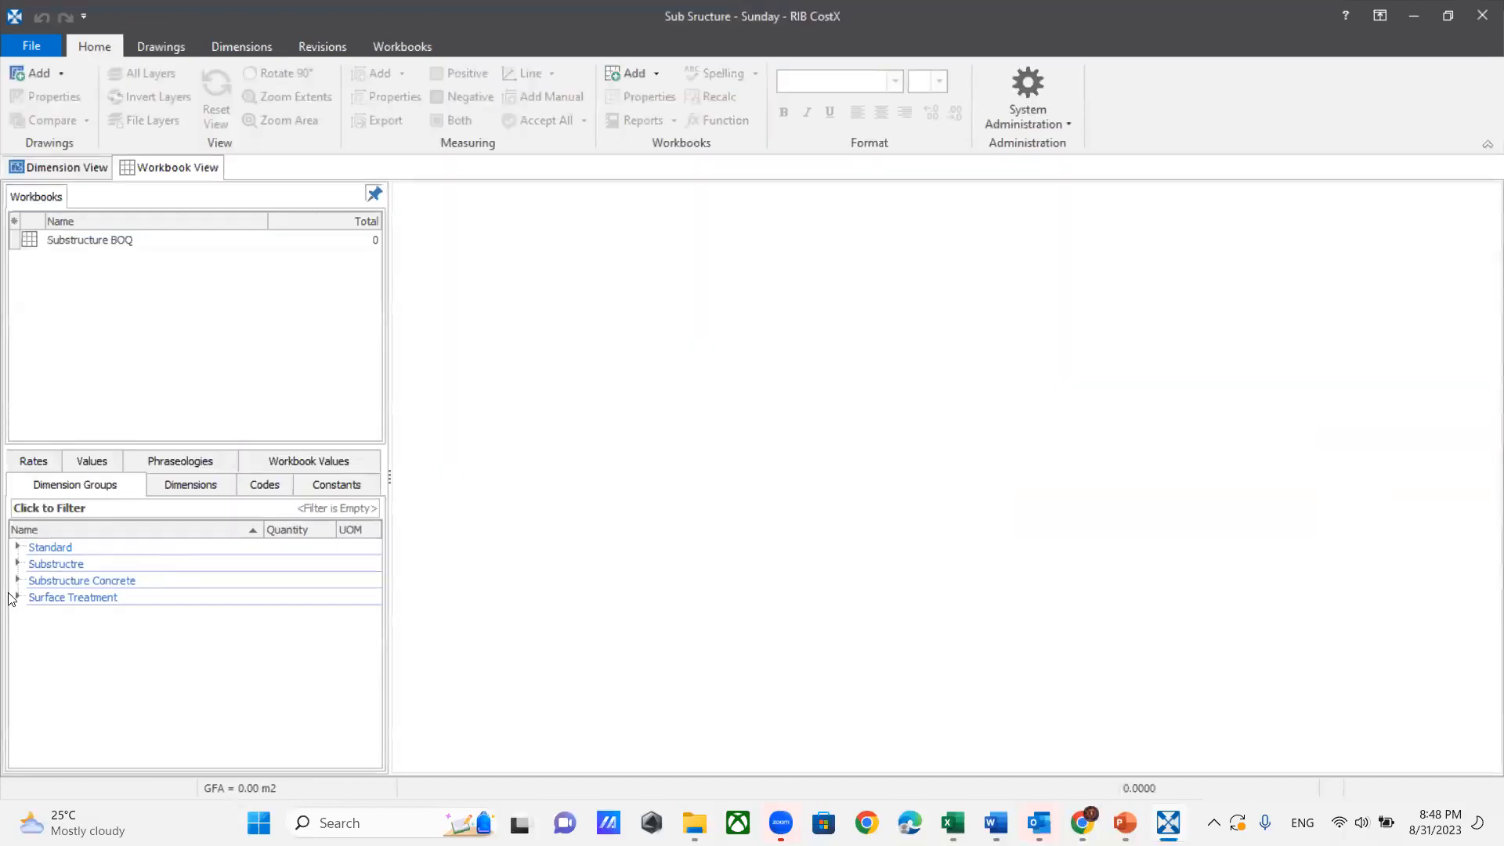
{"action": "left_click", "coordinate": [17, 565]}
{"action": "left_click", "coordinate": [61, 567]}
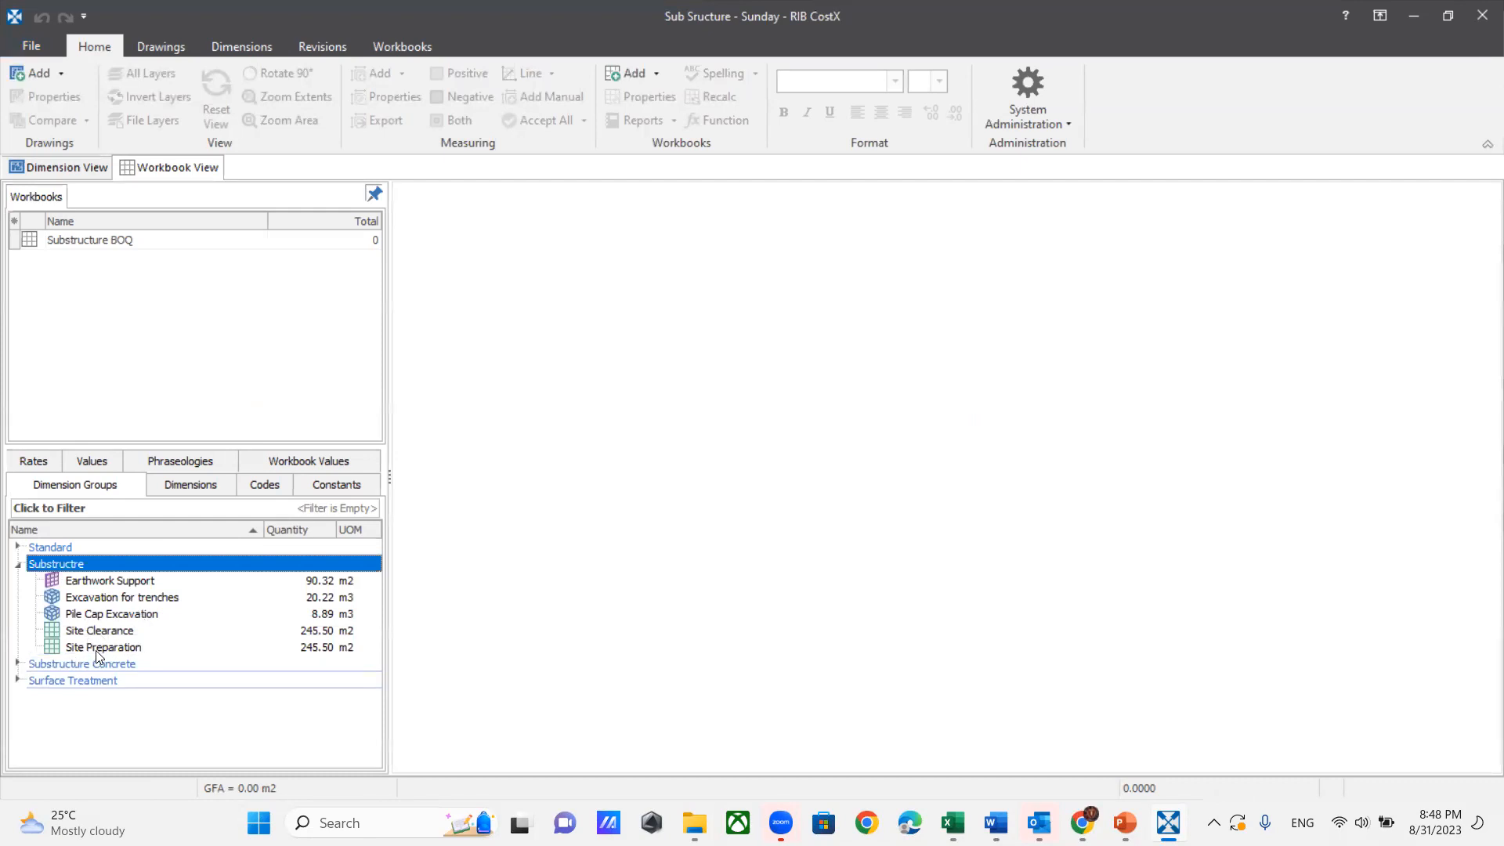
{"action": "left_click", "coordinate": [18, 664]}
{"action": "scroll", "coordinate": [71, 672], "scroll_direction": "down", "scroll_amount": 1}
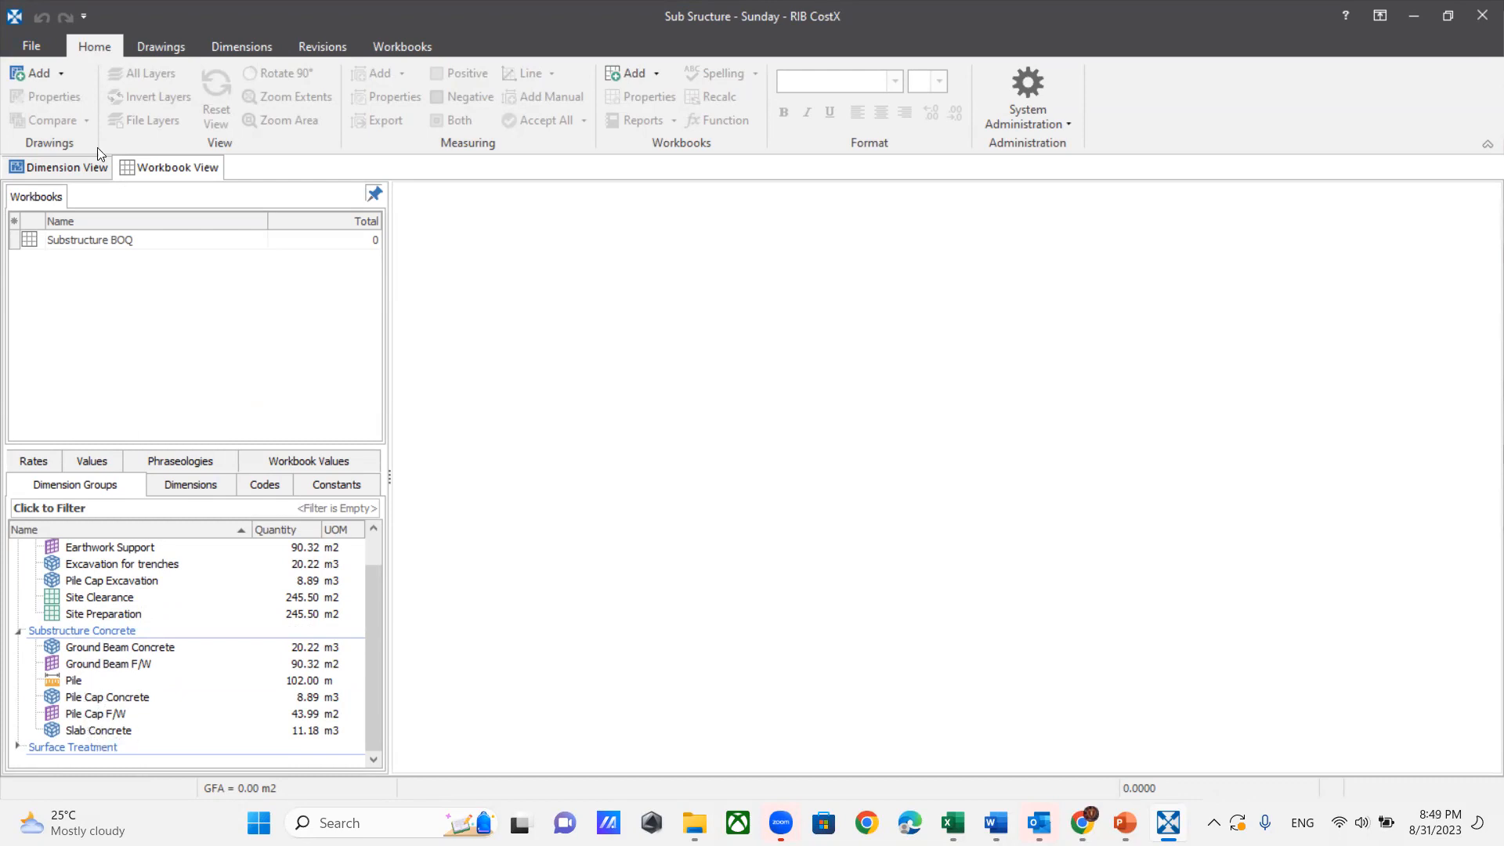
Step: View the Substructre group's dimensions on the site layout plan and on the General Arrangement of Pile Caps drawing
{"action": "left_click", "coordinate": [41, 171]}
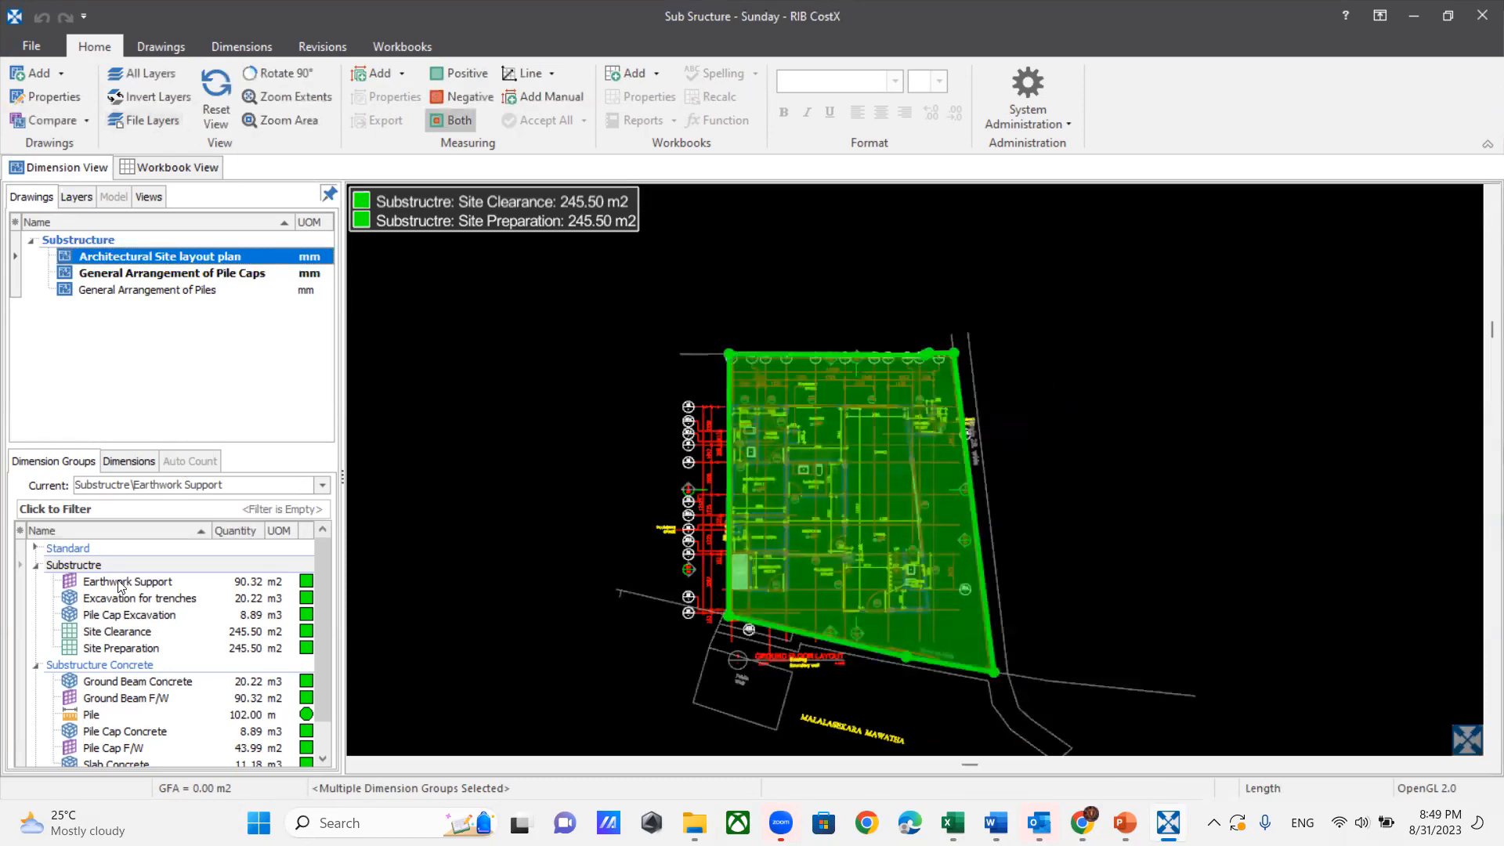
{"action": "left_click", "coordinate": [94, 565]}
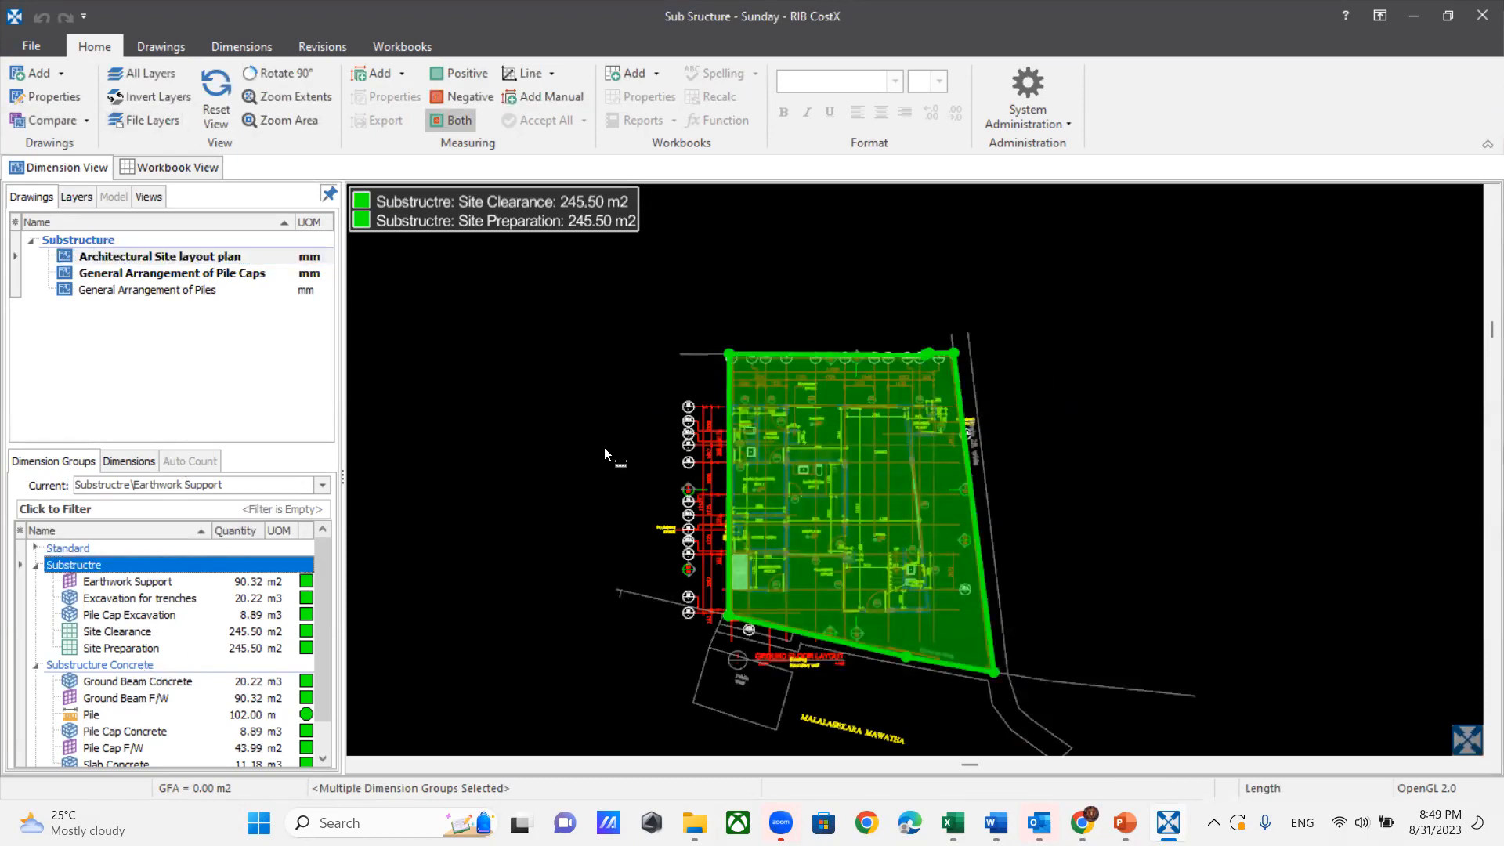
{"action": "scroll", "coordinate": [471, 406], "scroll_direction": "down", "scroll_amount": 2}
{"action": "scroll", "coordinate": [502, 434], "scroll_direction": "up", "scroll_amount": 2}
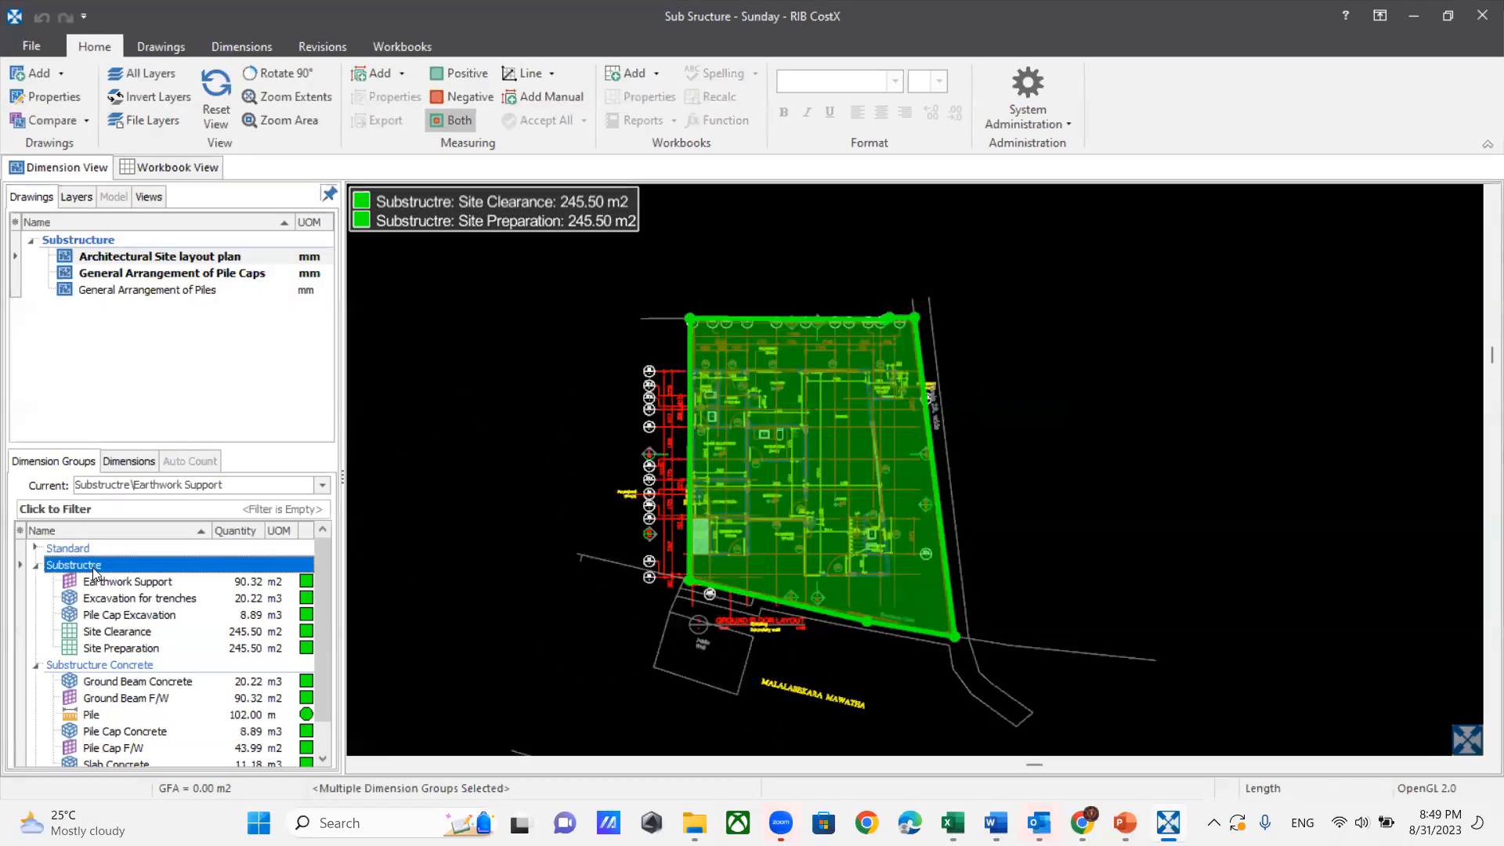
{"action": "left_click", "coordinate": [153, 276]}
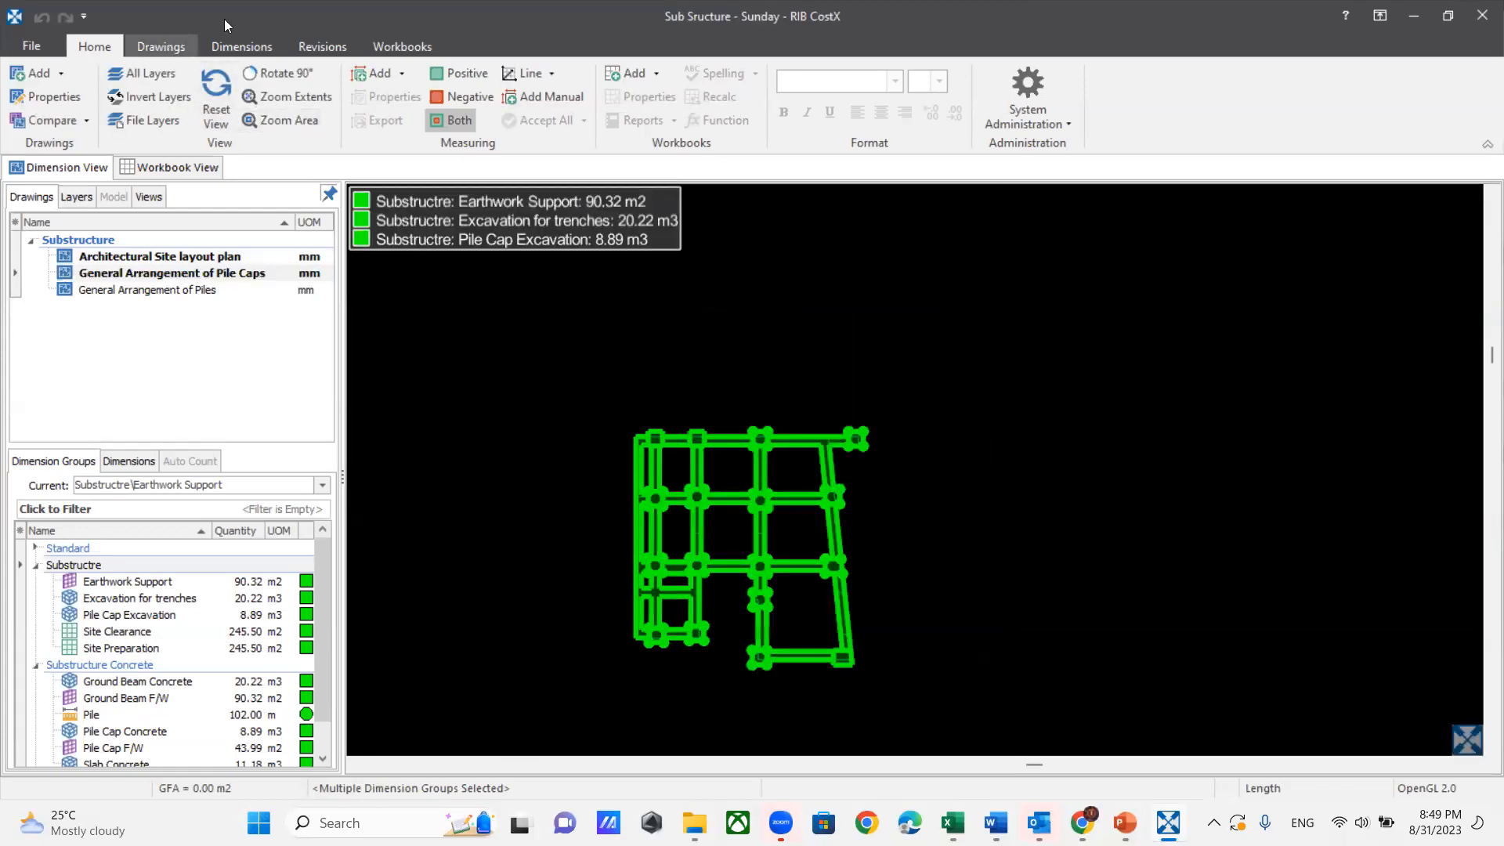
Step: Show all drawing layers and view the Substructre group's dimensions in 3D on the General Arrangement of Pile Caps drawing
{"action": "left_click", "coordinate": [151, 75]}
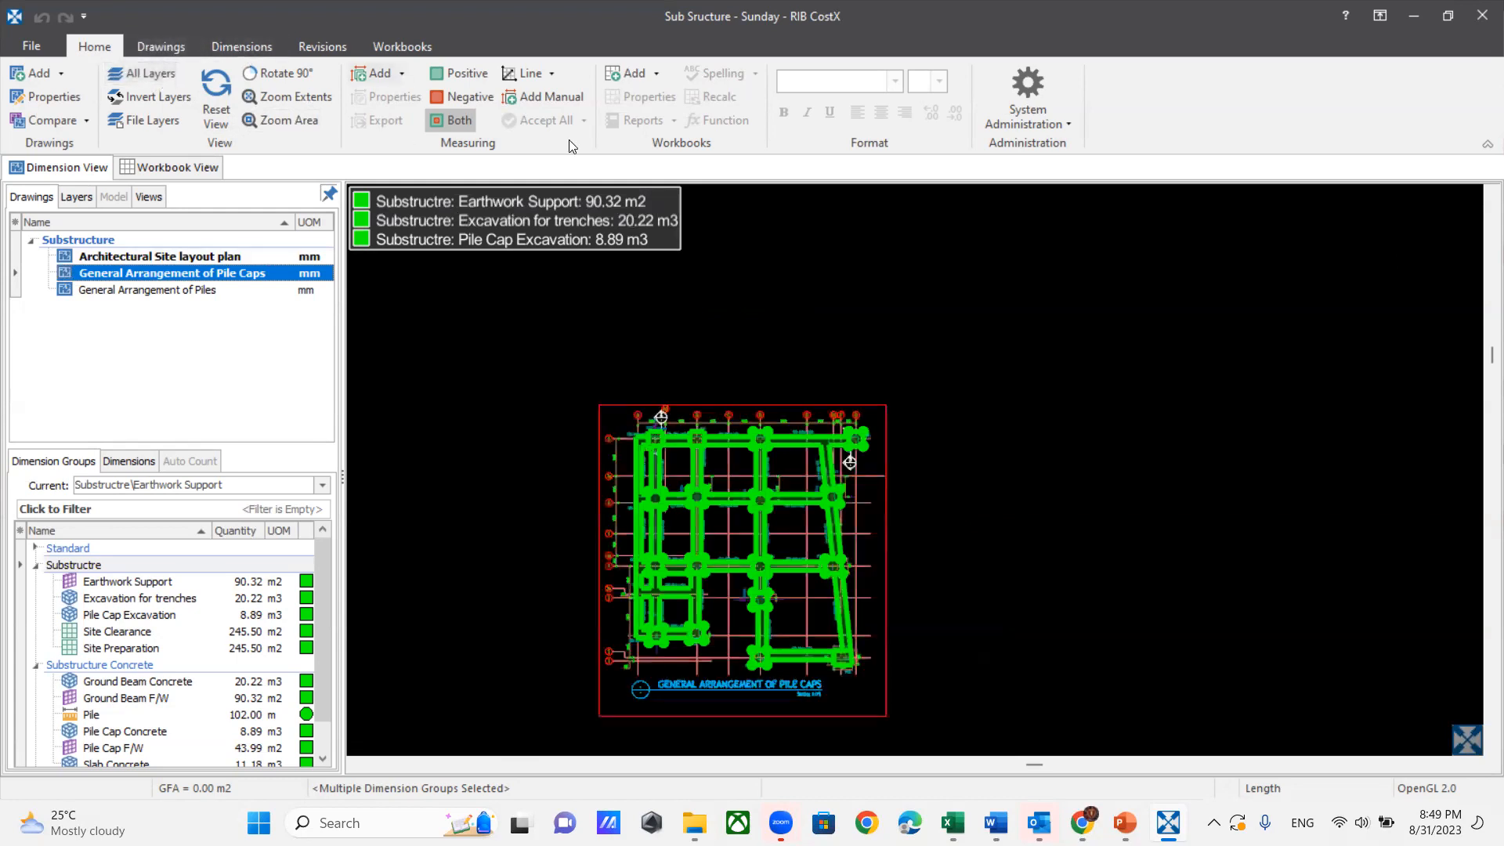
{"action": "scroll", "coordinate": [569, 139], "scroll_direction": "down", "scroll_amount": 1}
{"action": "left_click", "coordinate": [1269, 102]}
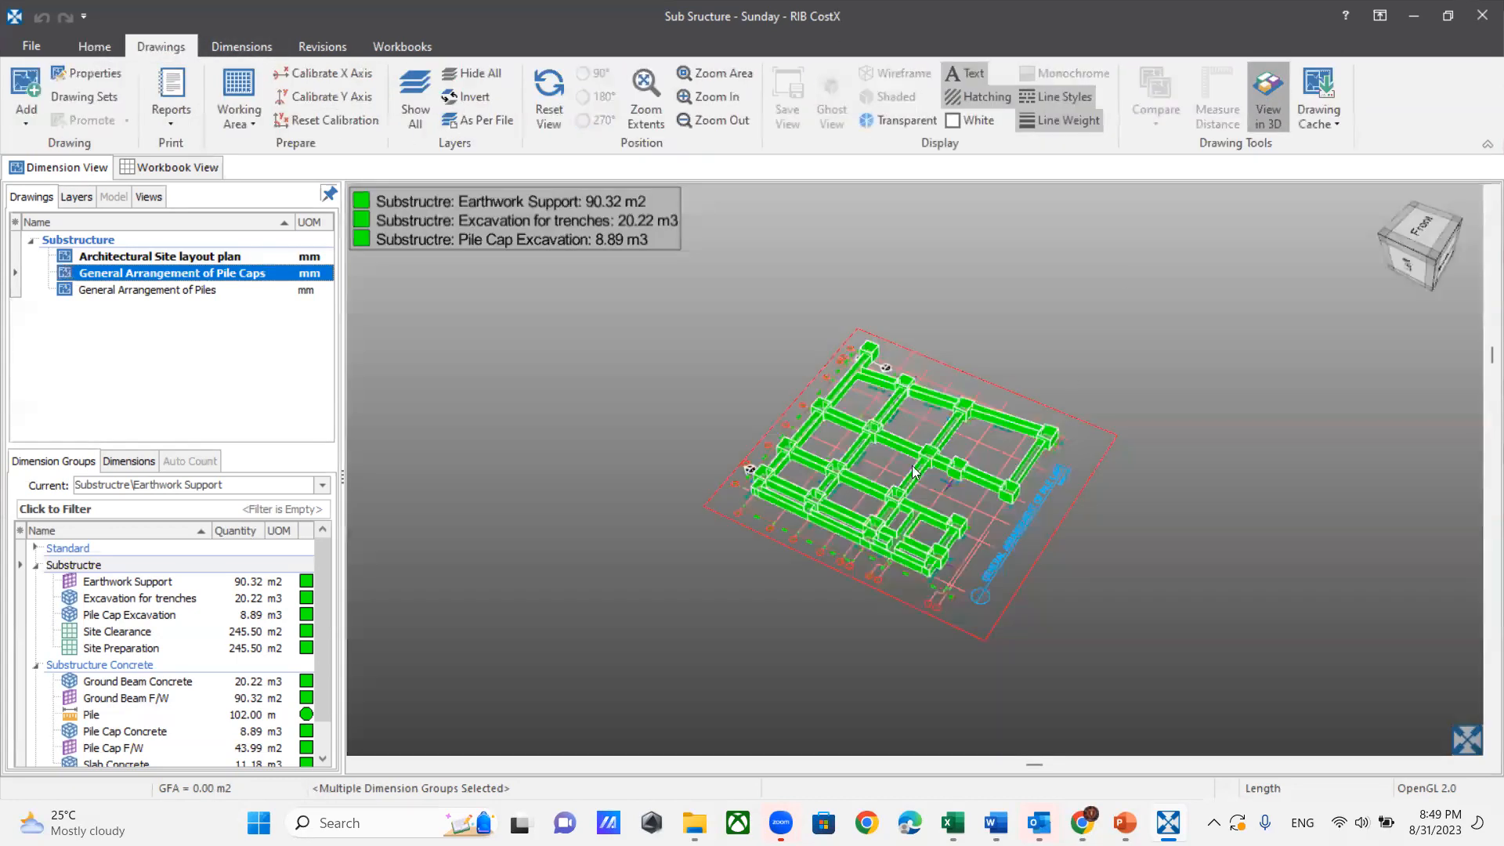
{"action": "scroll", "coordinate": [914, 471], "scroll_direction": "up", "scroll_amount": 3}
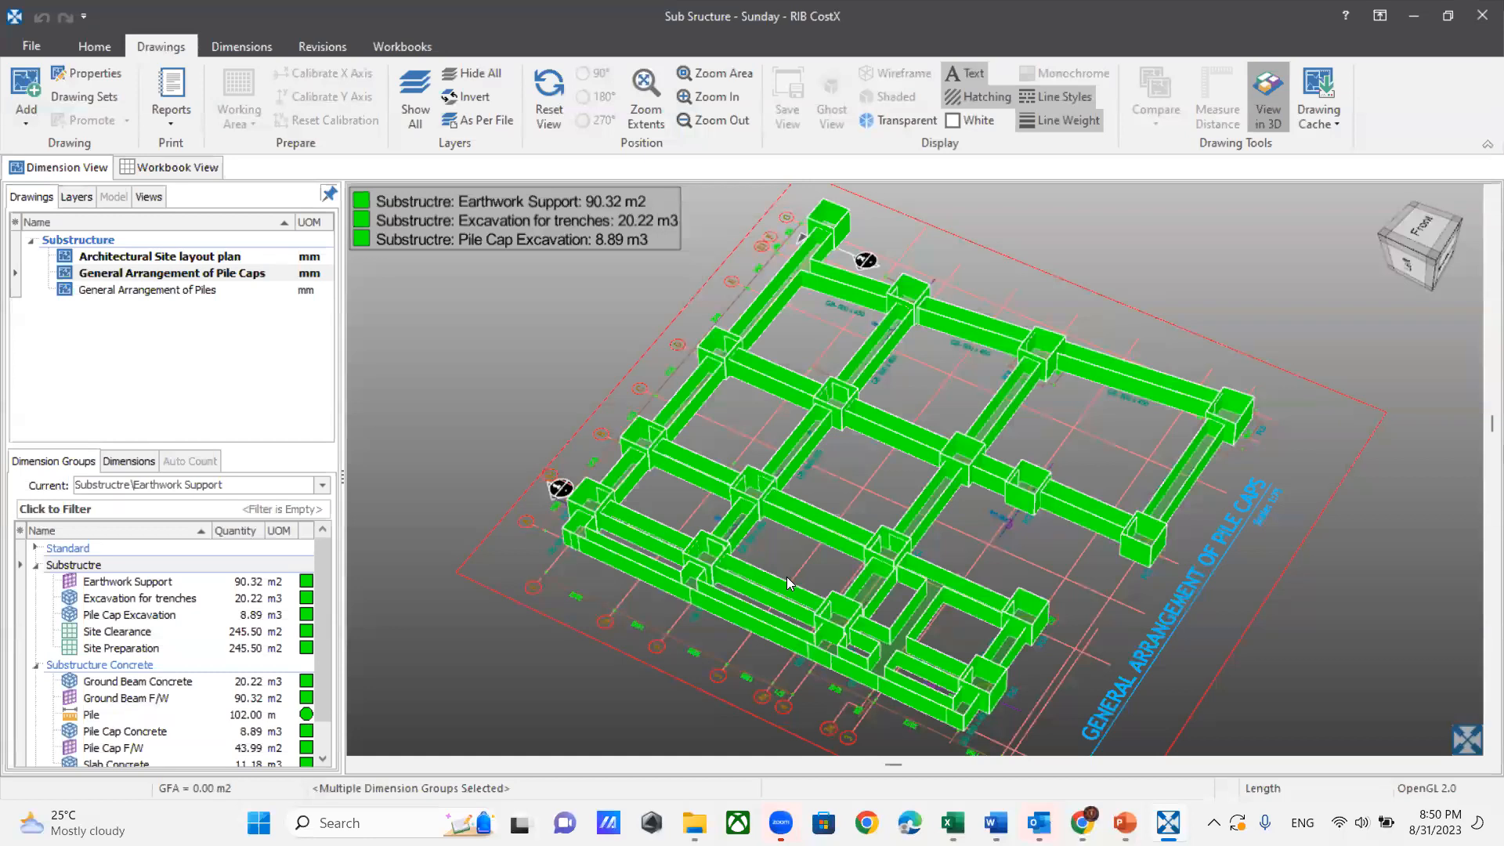
Step: View the Substructure Concrete group's dimensions in 3D, and expand and view the Surface Treatment group
{"action": "scroll", "coordinate": [86, 675], "scroll_direction": "down", "scroll_amount": 1}
{"action": "left_click", "coordinate": [103, 629]}
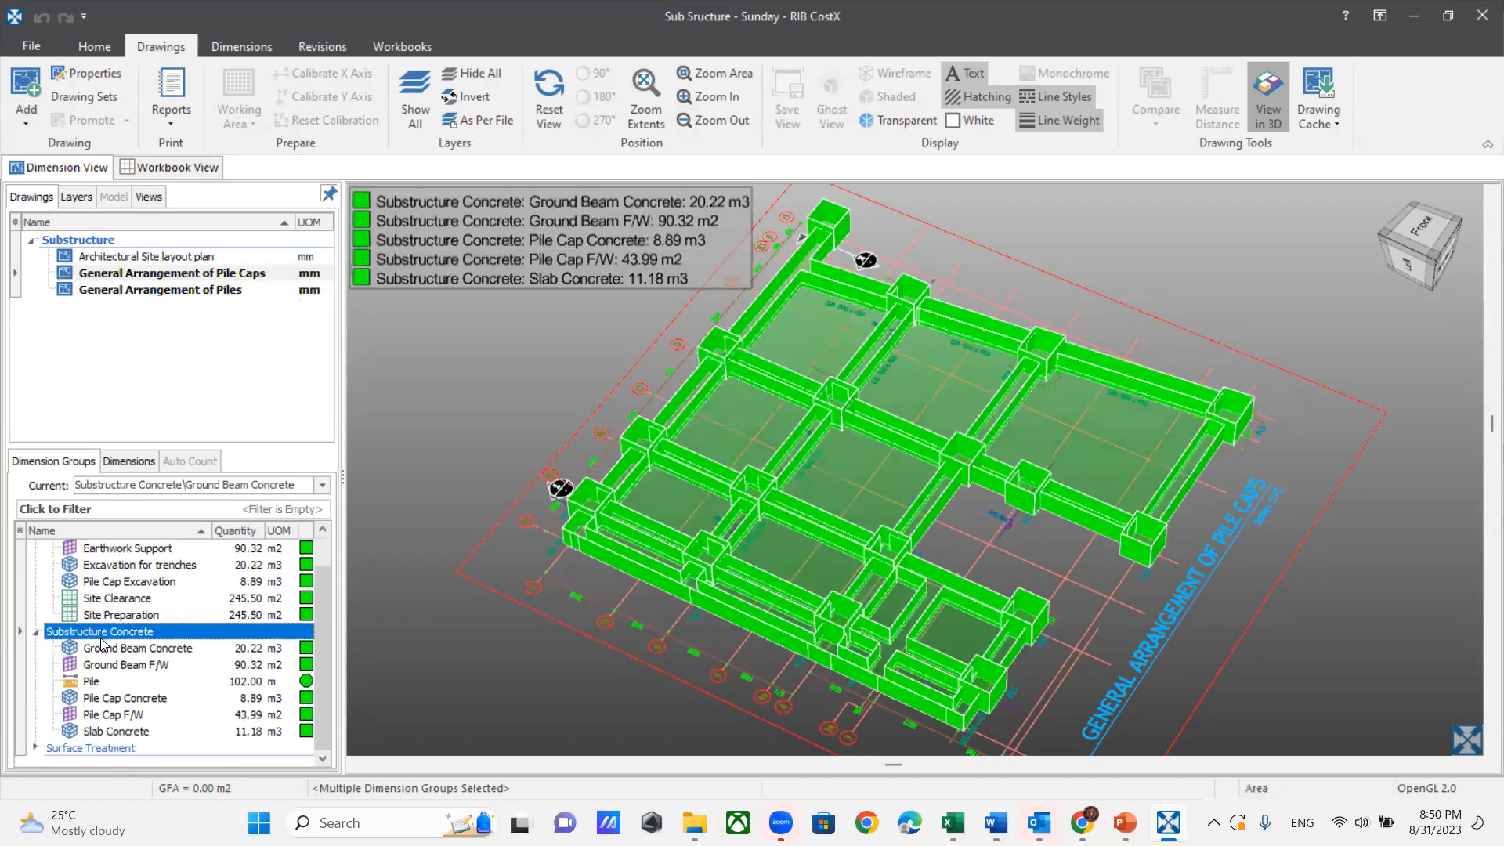
{"action": "scroll", "coordinate": [102, 644], "scroll_direction": "up", "scroll_amount": 1}
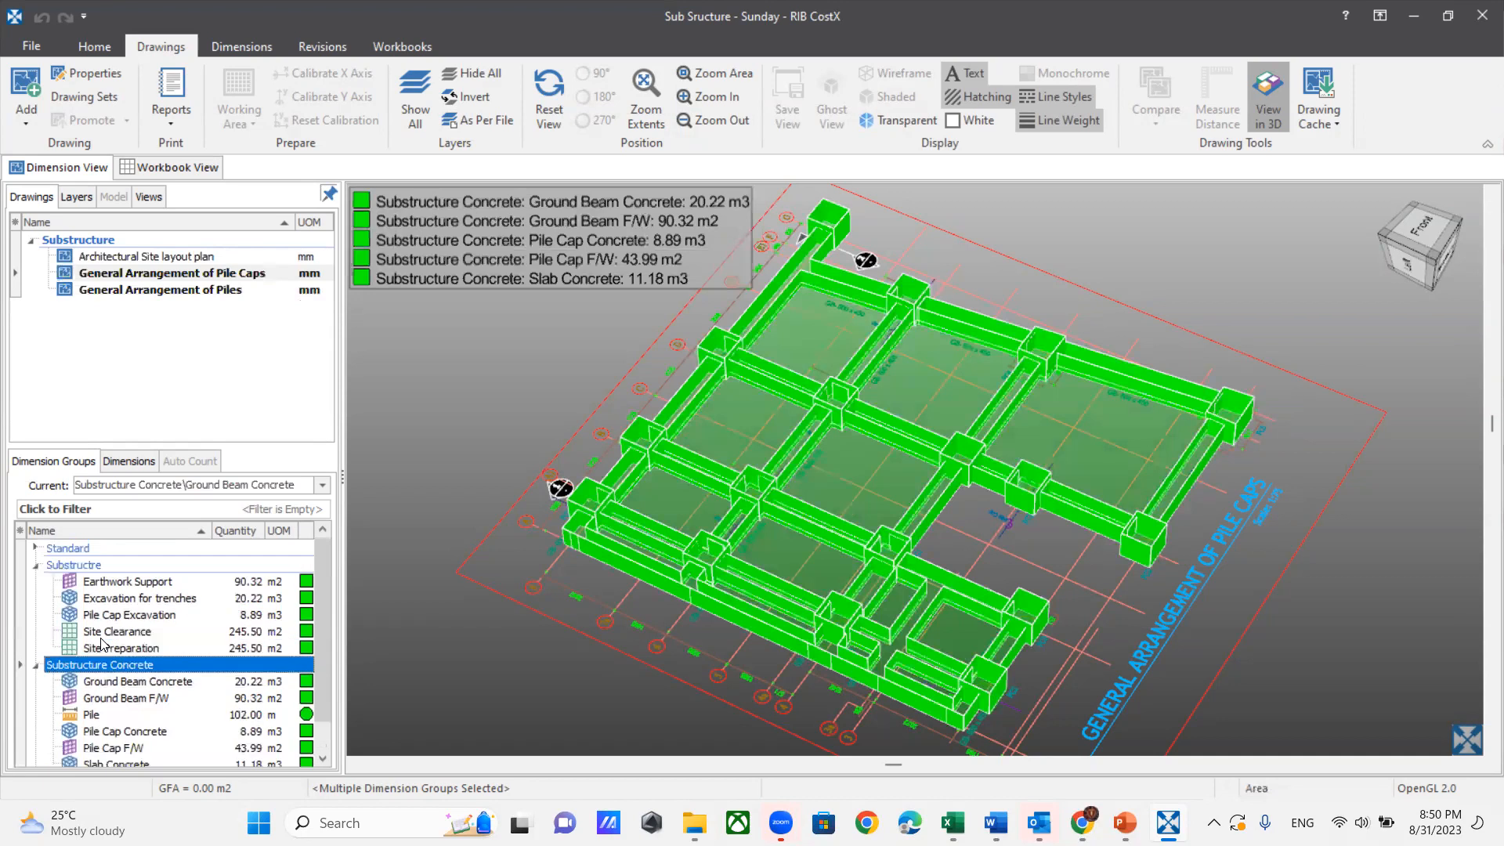
{"action": "left_click", "coordinate": [693, 352]}
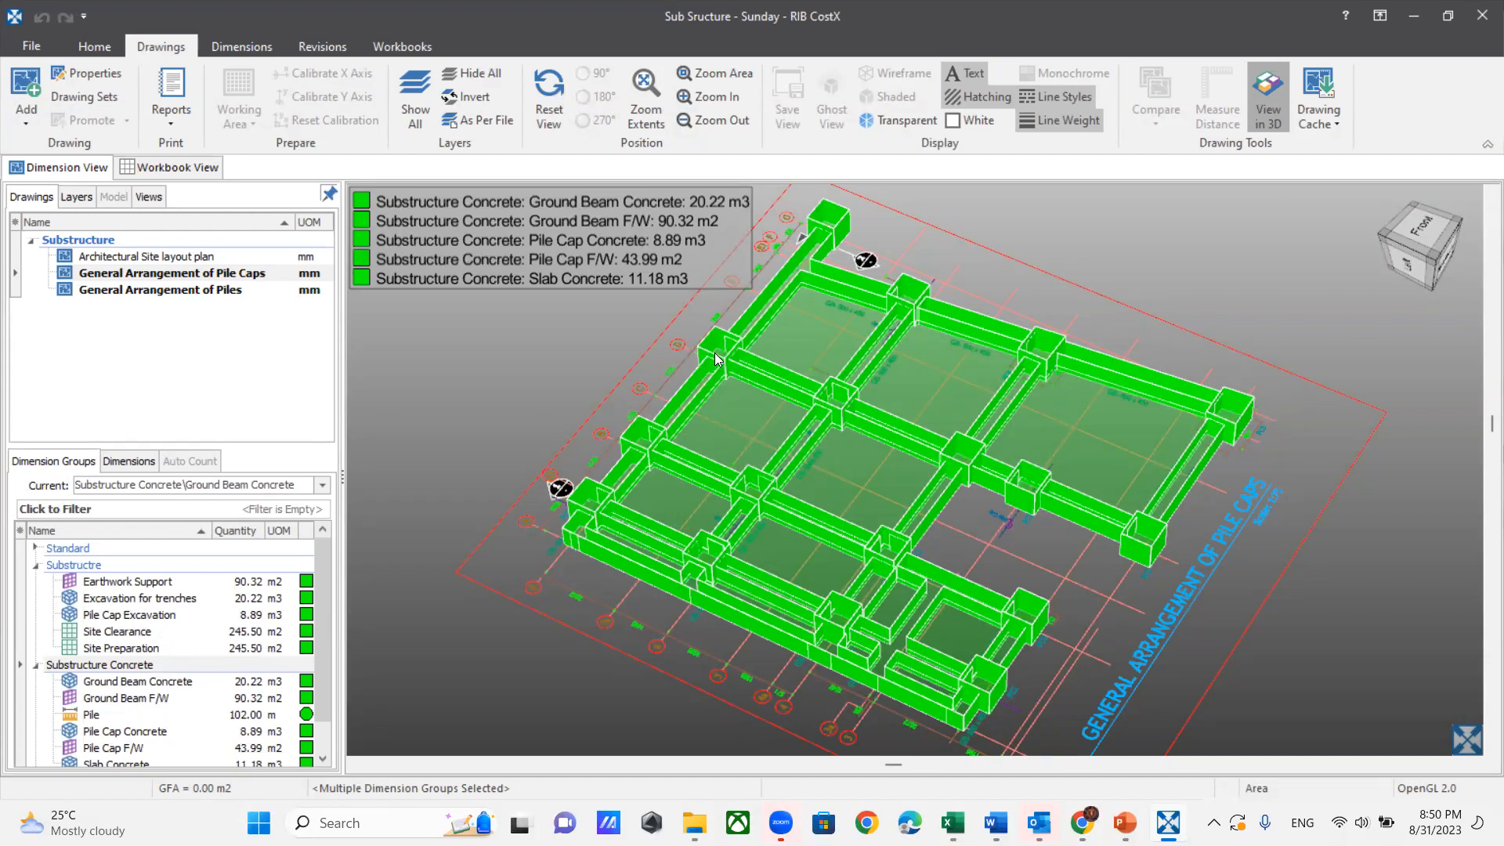
{"action": "scroll", "coordinate": [251, 702], "scroll_direction": "down", "scroll_amount": 2}
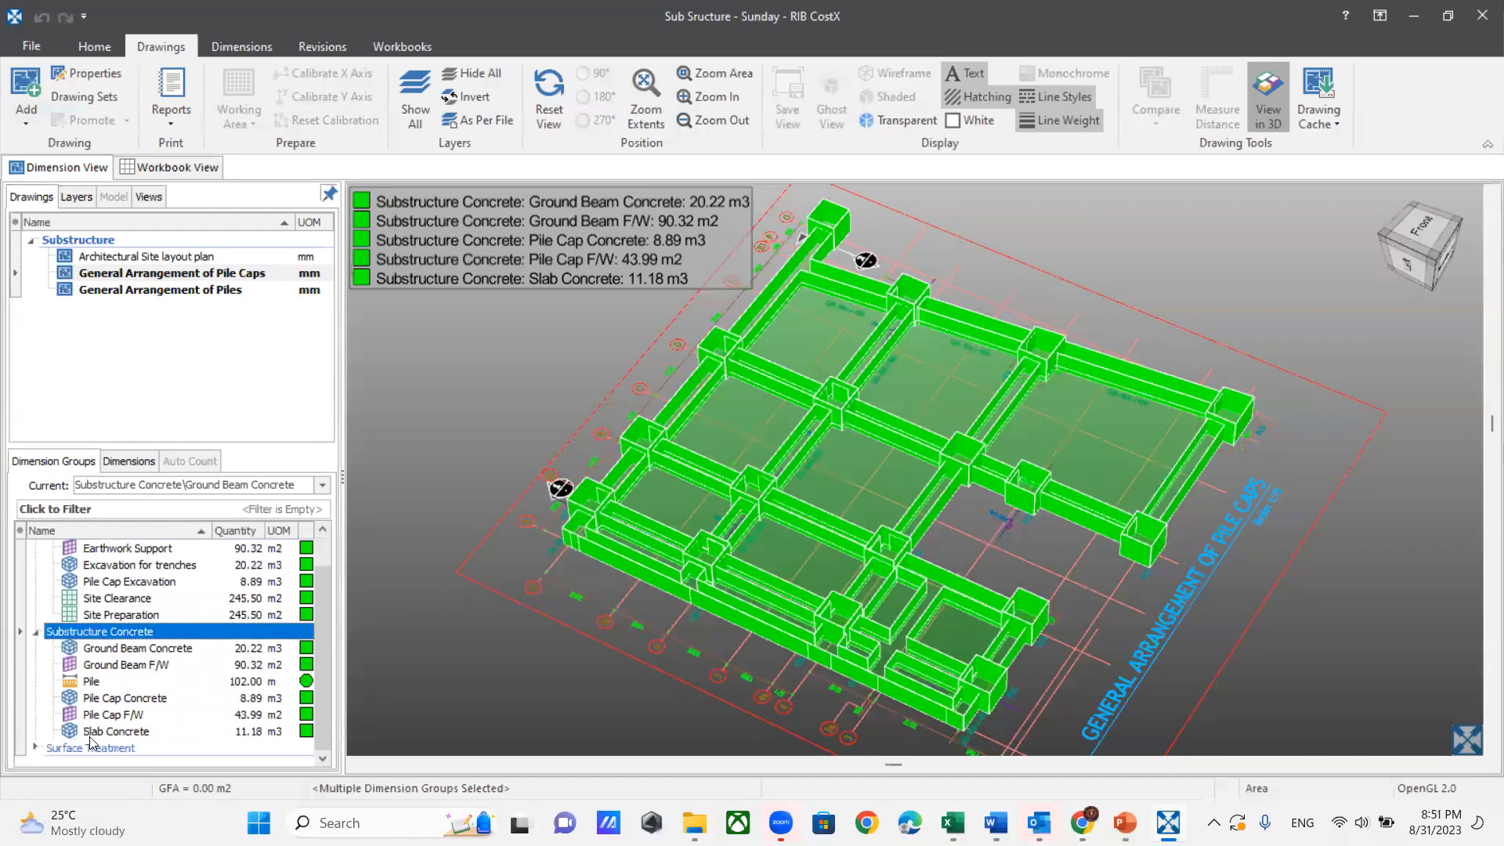
{"action": "left_click", "coordinate": [36, 748]}
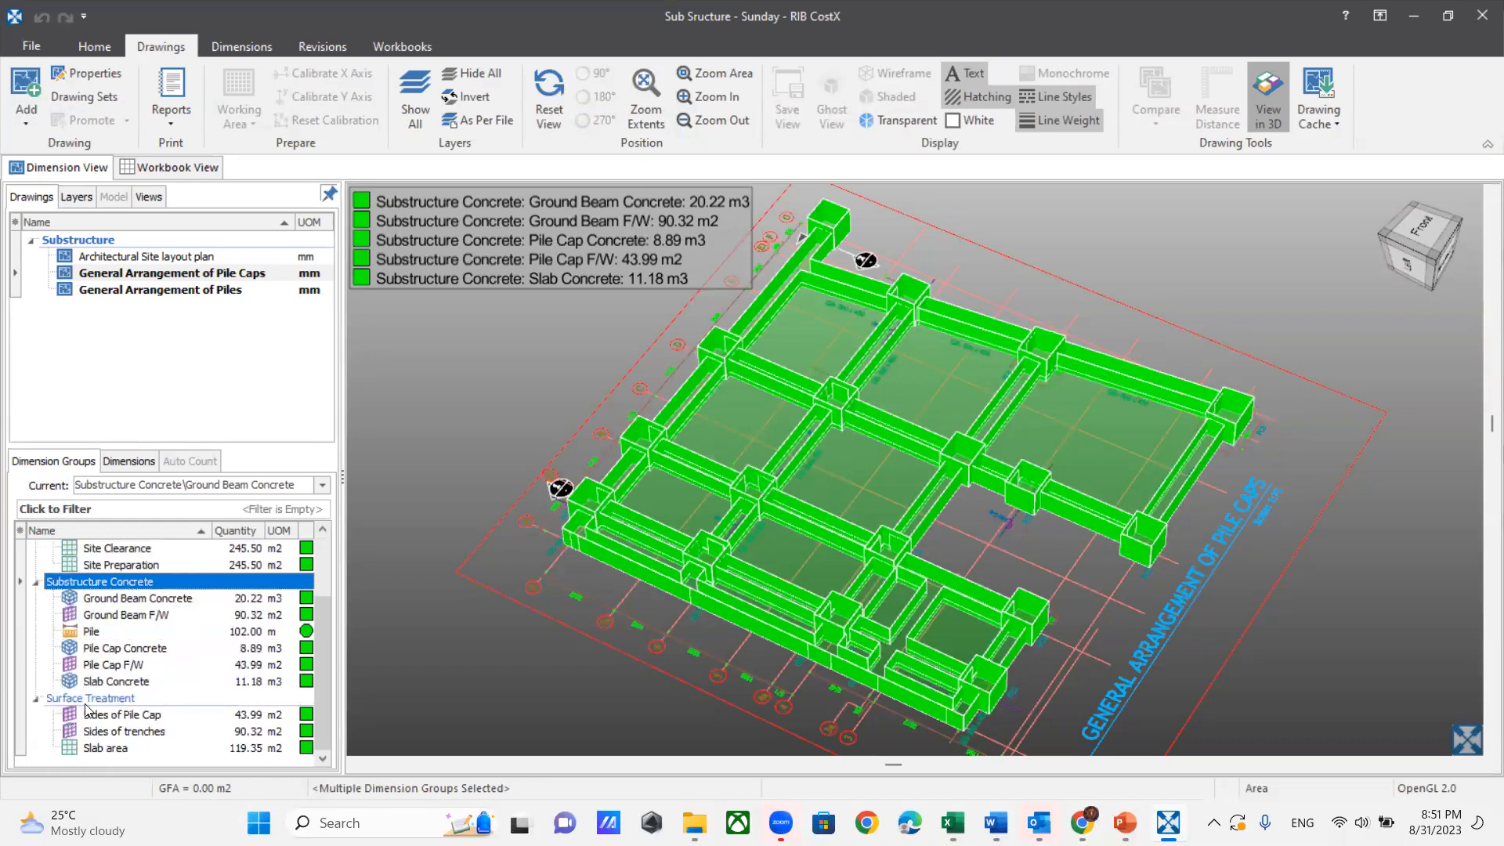
{"action": "left_click", "coordinate": [90, 699]}
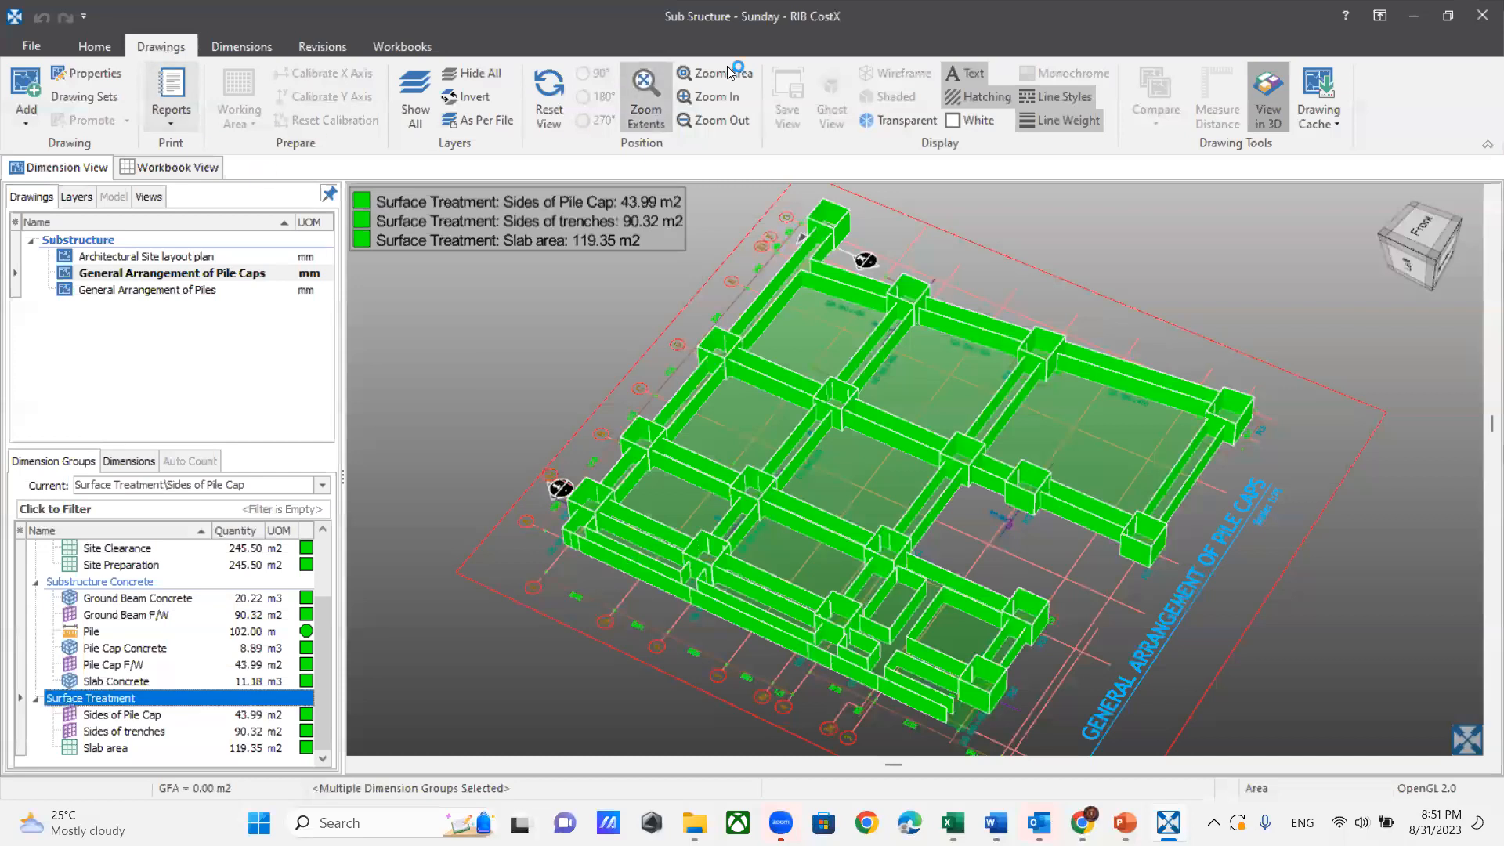
Step: Open the Substructure BOQ workbook and review its items and quantities down to the Piling Works section
{"action": "left_click", "coordinate": [402, 46]}
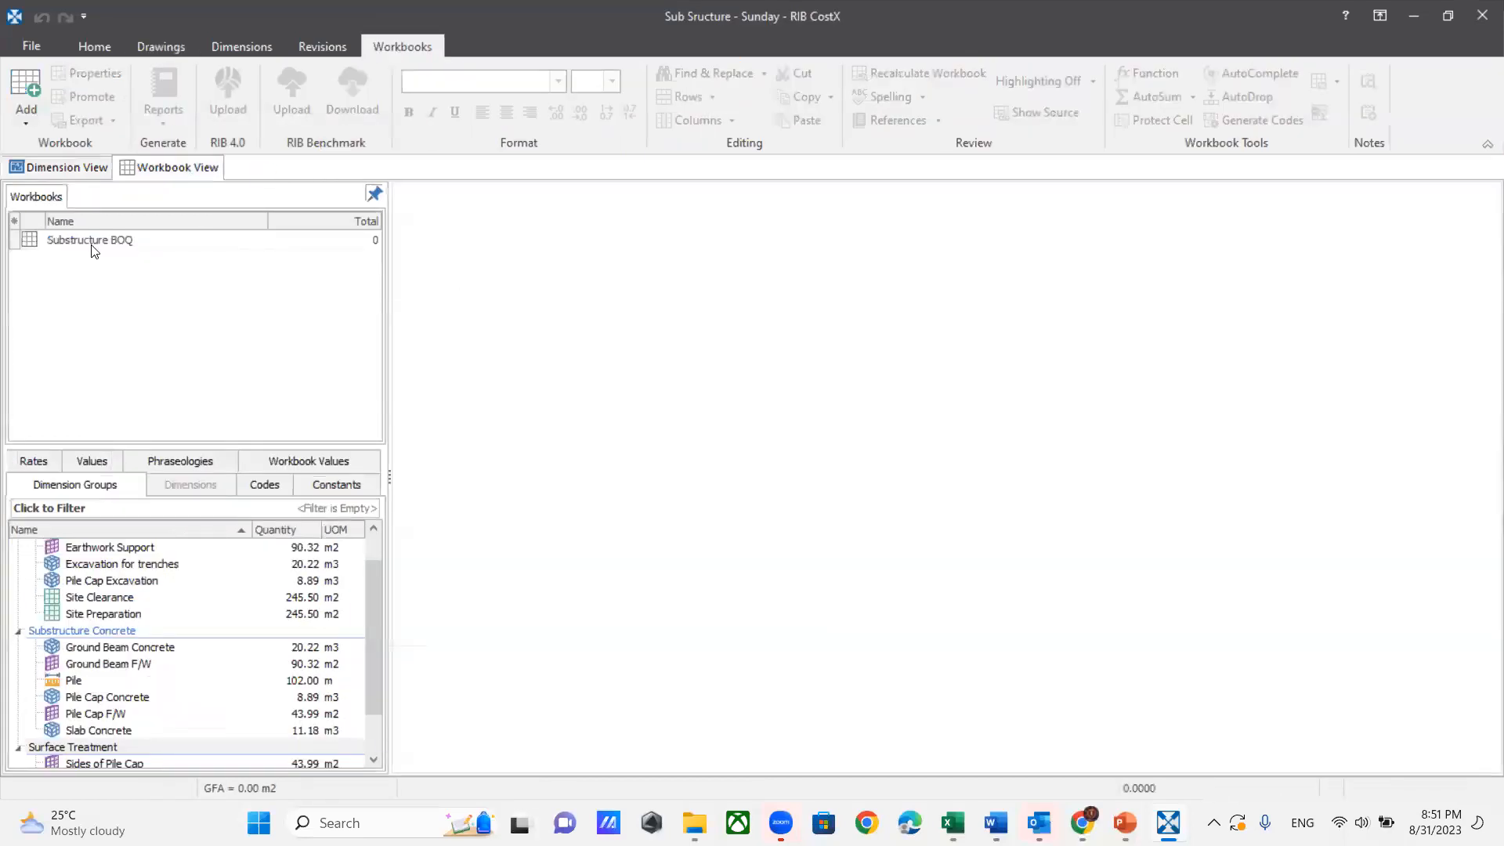
{"action": "double_click", "coordinate": [91, 241]}
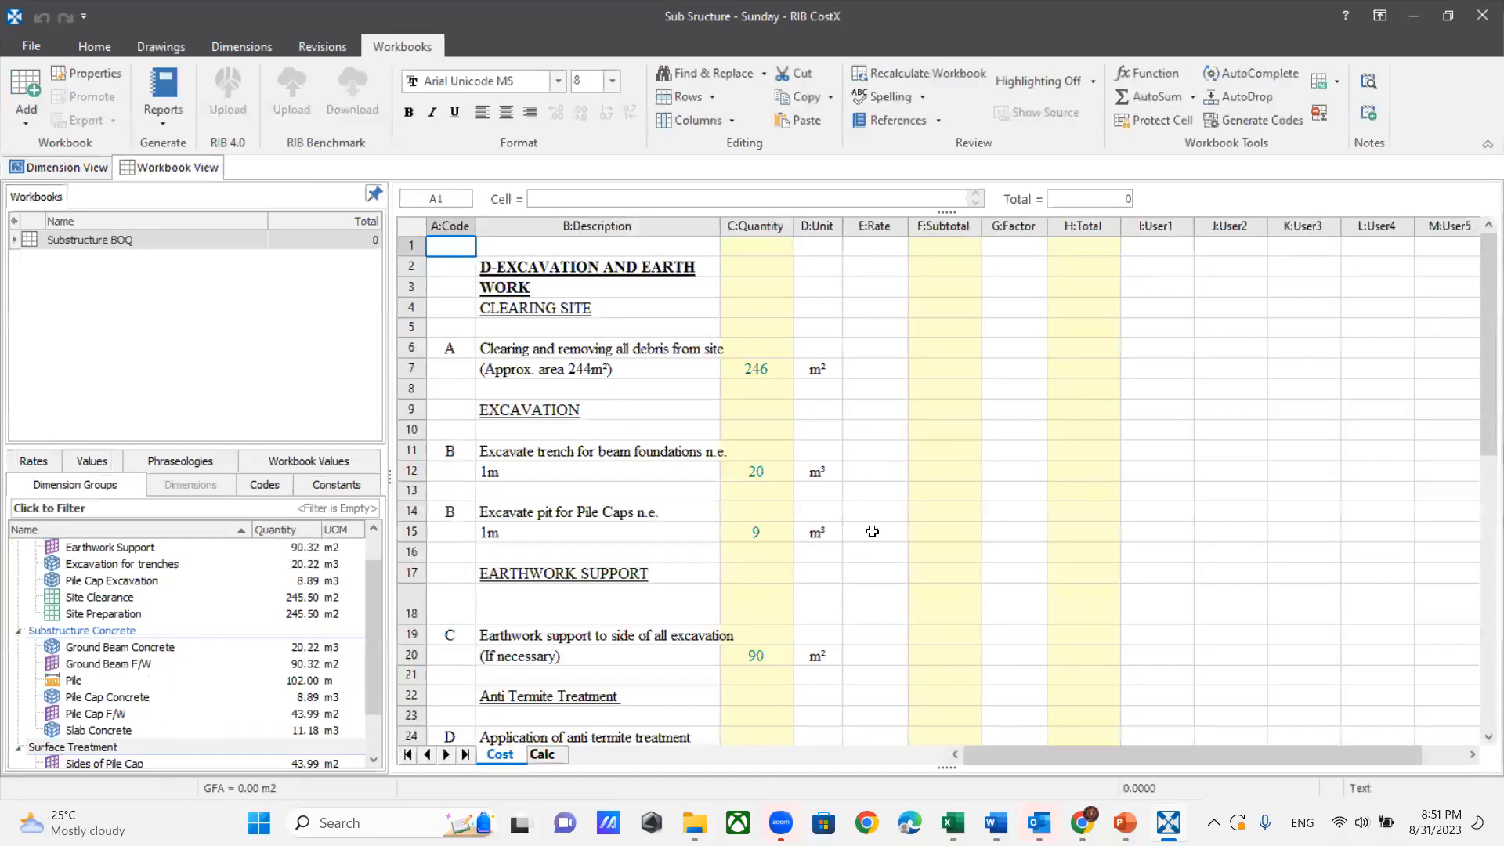
{"action": "scroll", "coordinate": [787, 589], "scroll_direction": "down", "scroll_amount": 14}
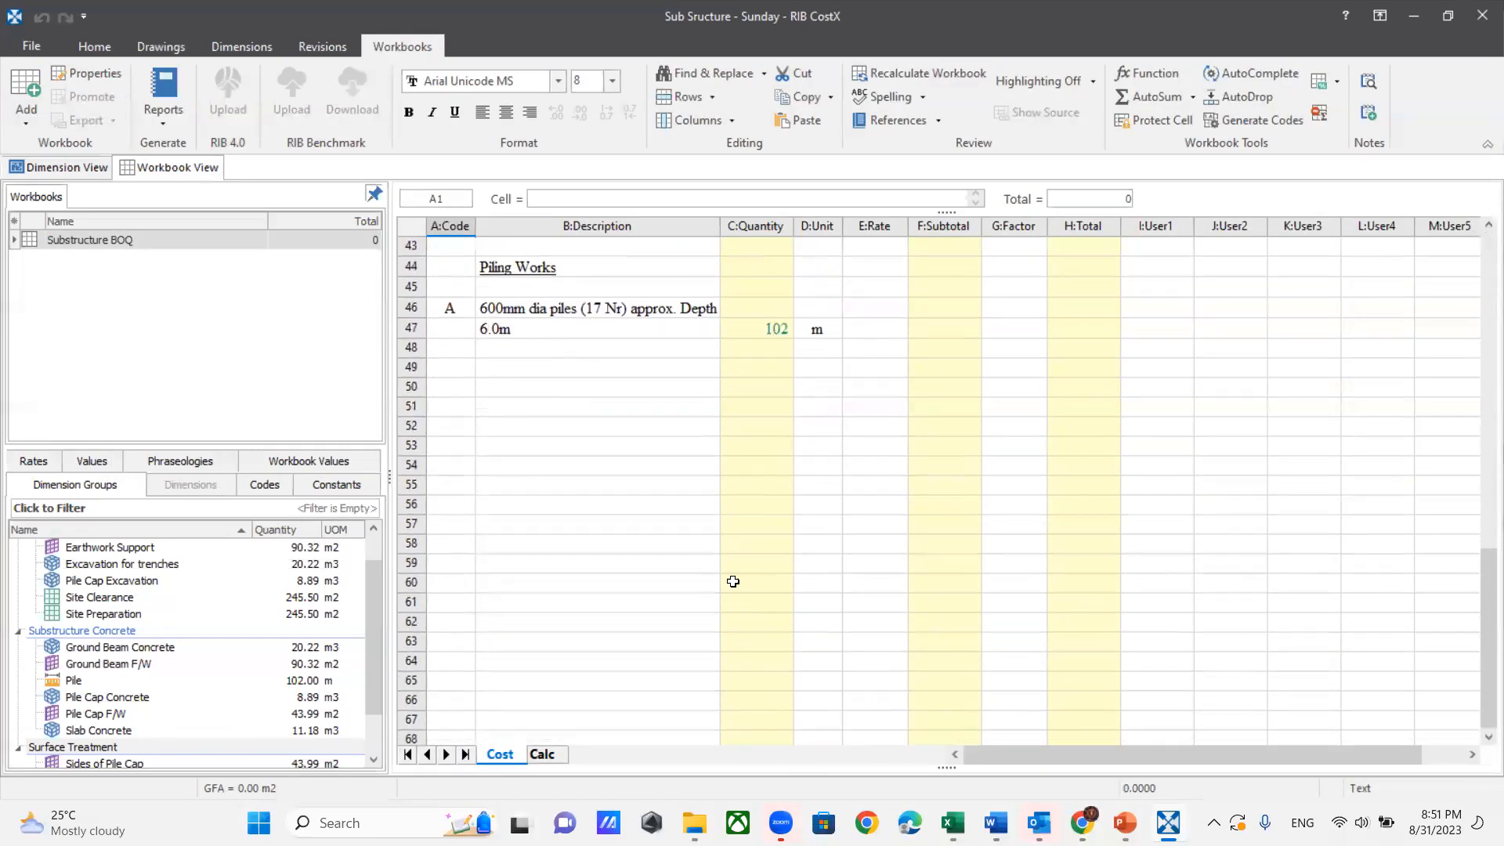
{"action": "scroll", "coordinate": [537, 615], "scroll_direction": "up", "scroll_amount": 10}
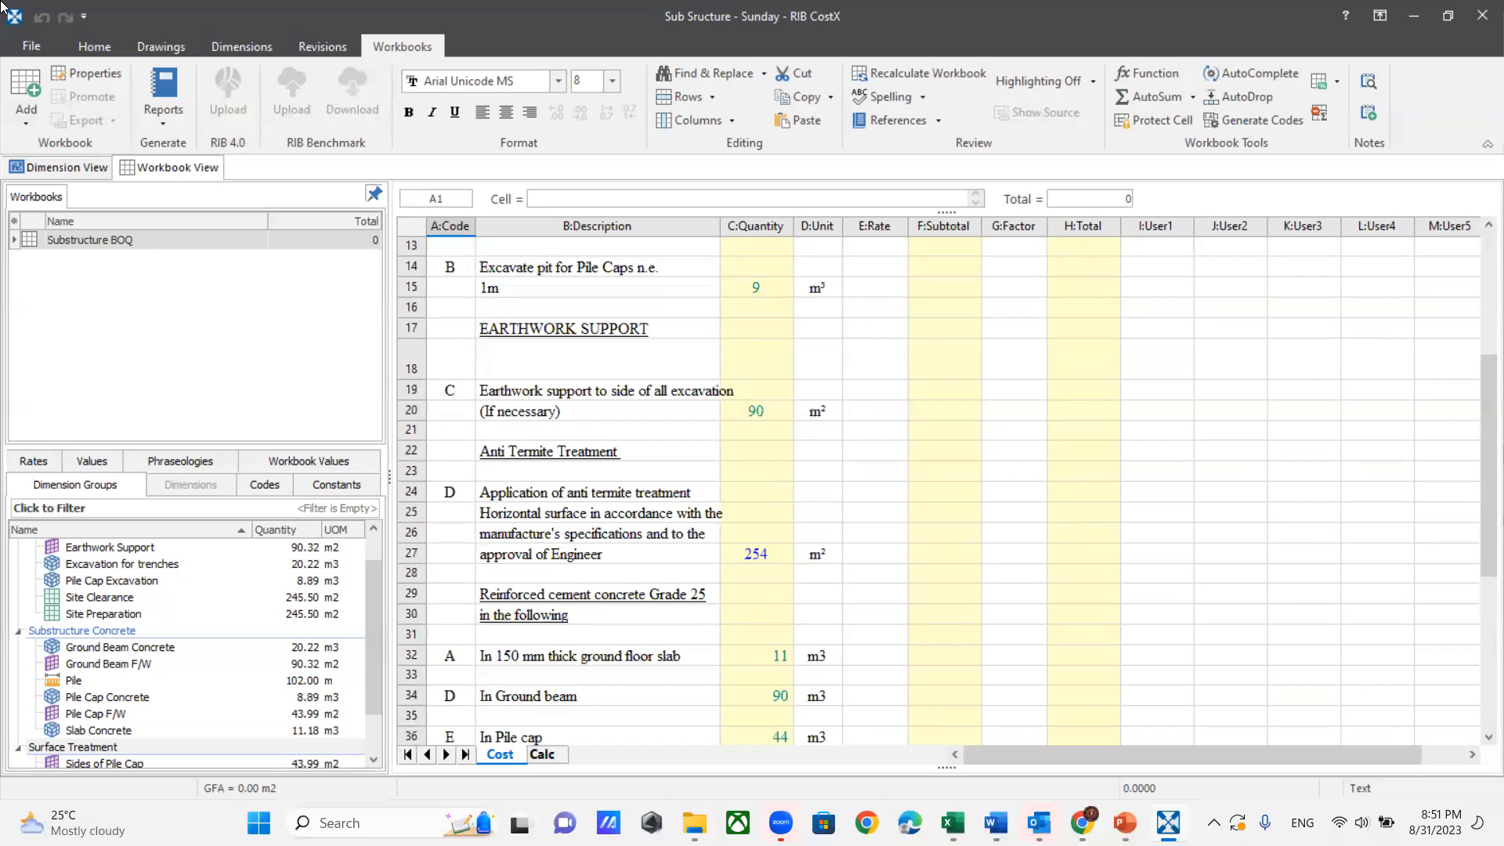
Step: Delete the Sub Sructure - Sunday building together with all its associated data
{"action": "left_click", "coordinate": [32, 45]}
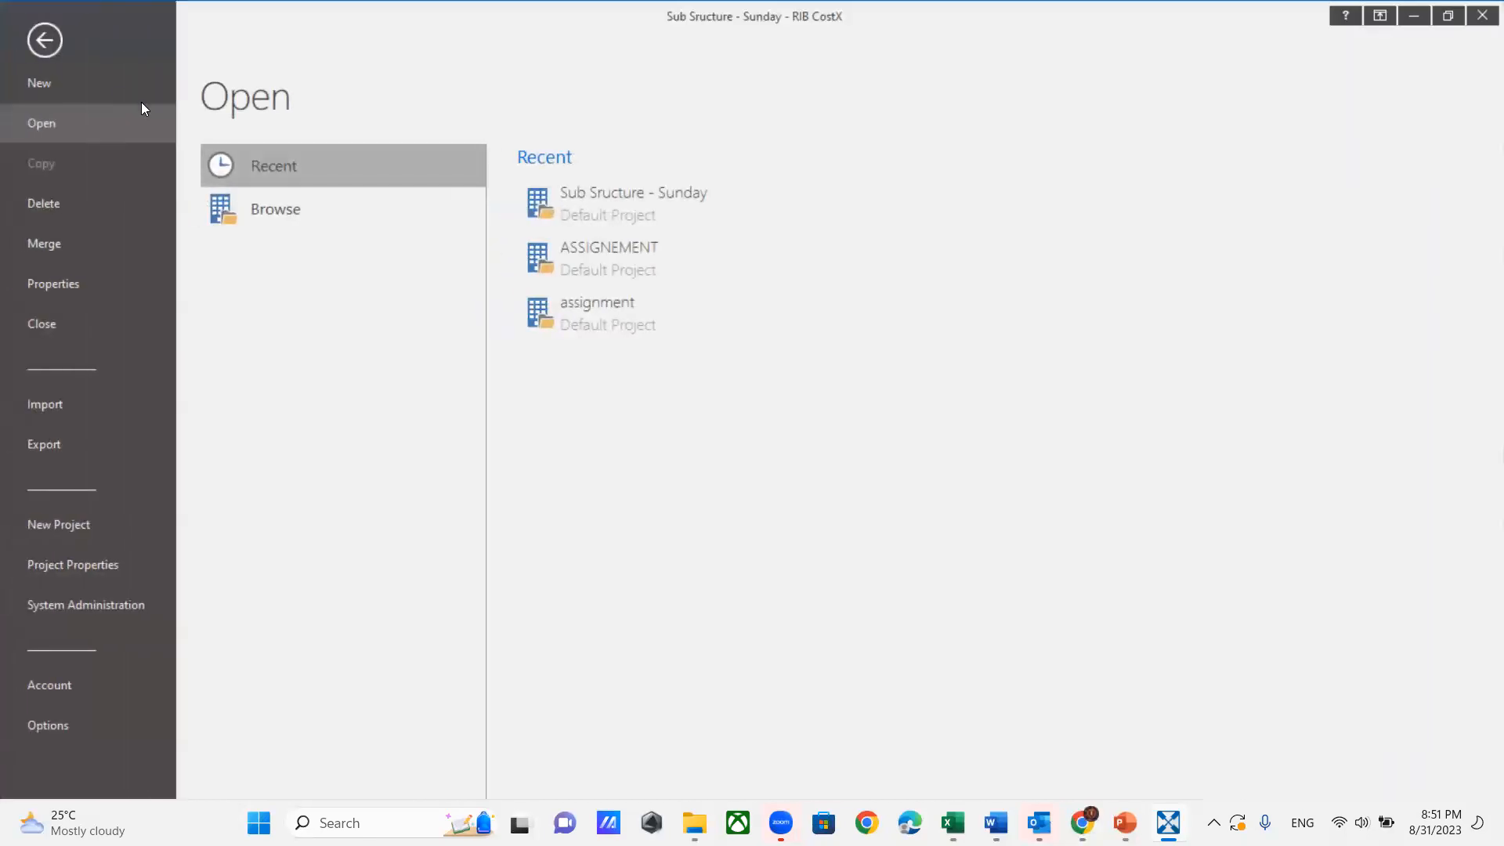
{"action": "left_click", "coordinate": [64, 204]}
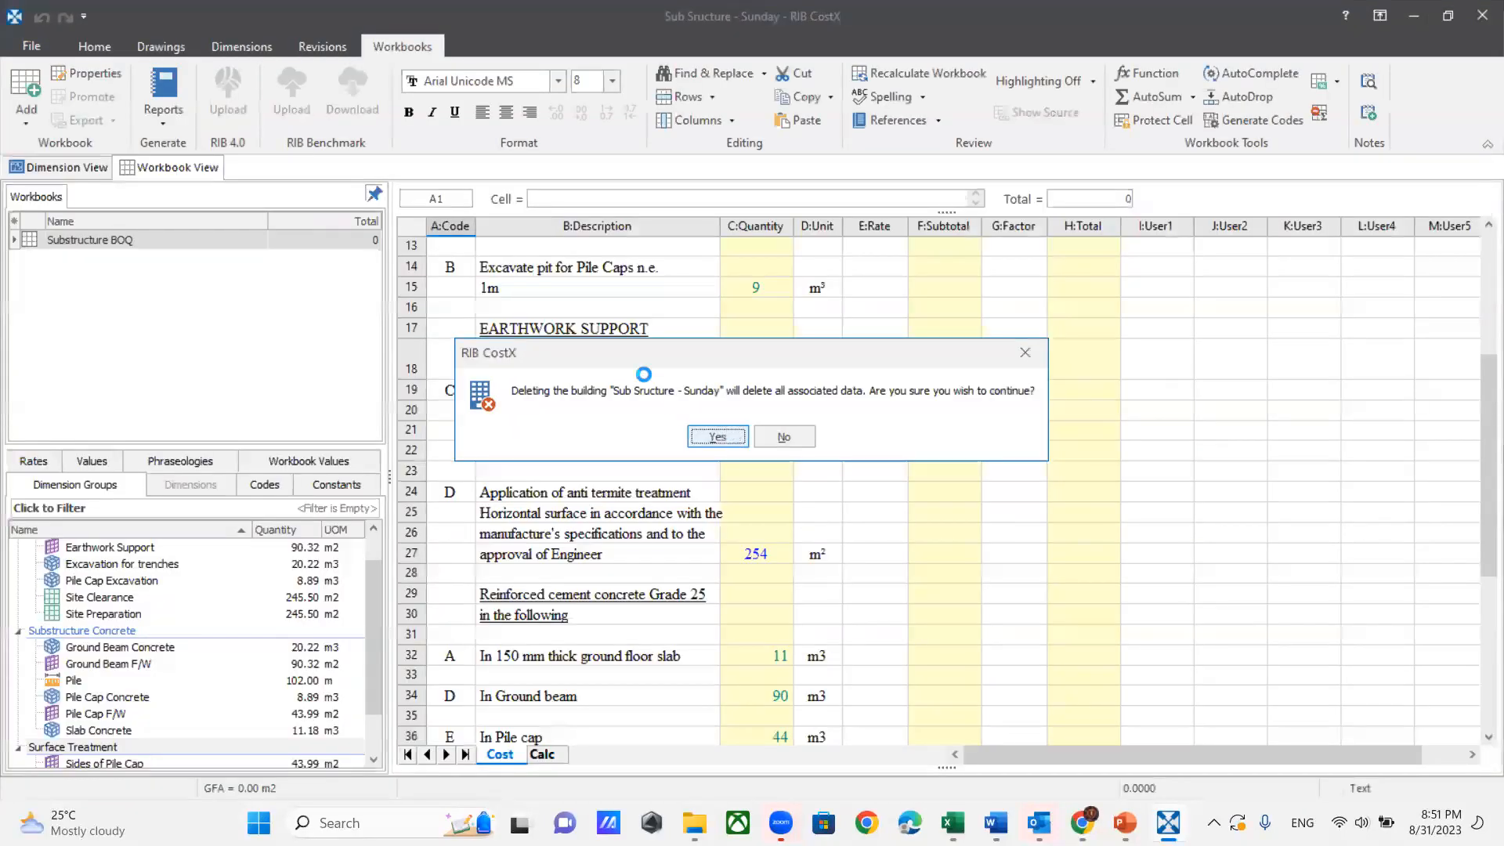
{"action": "left_click", "coordinate": [741, 437]}
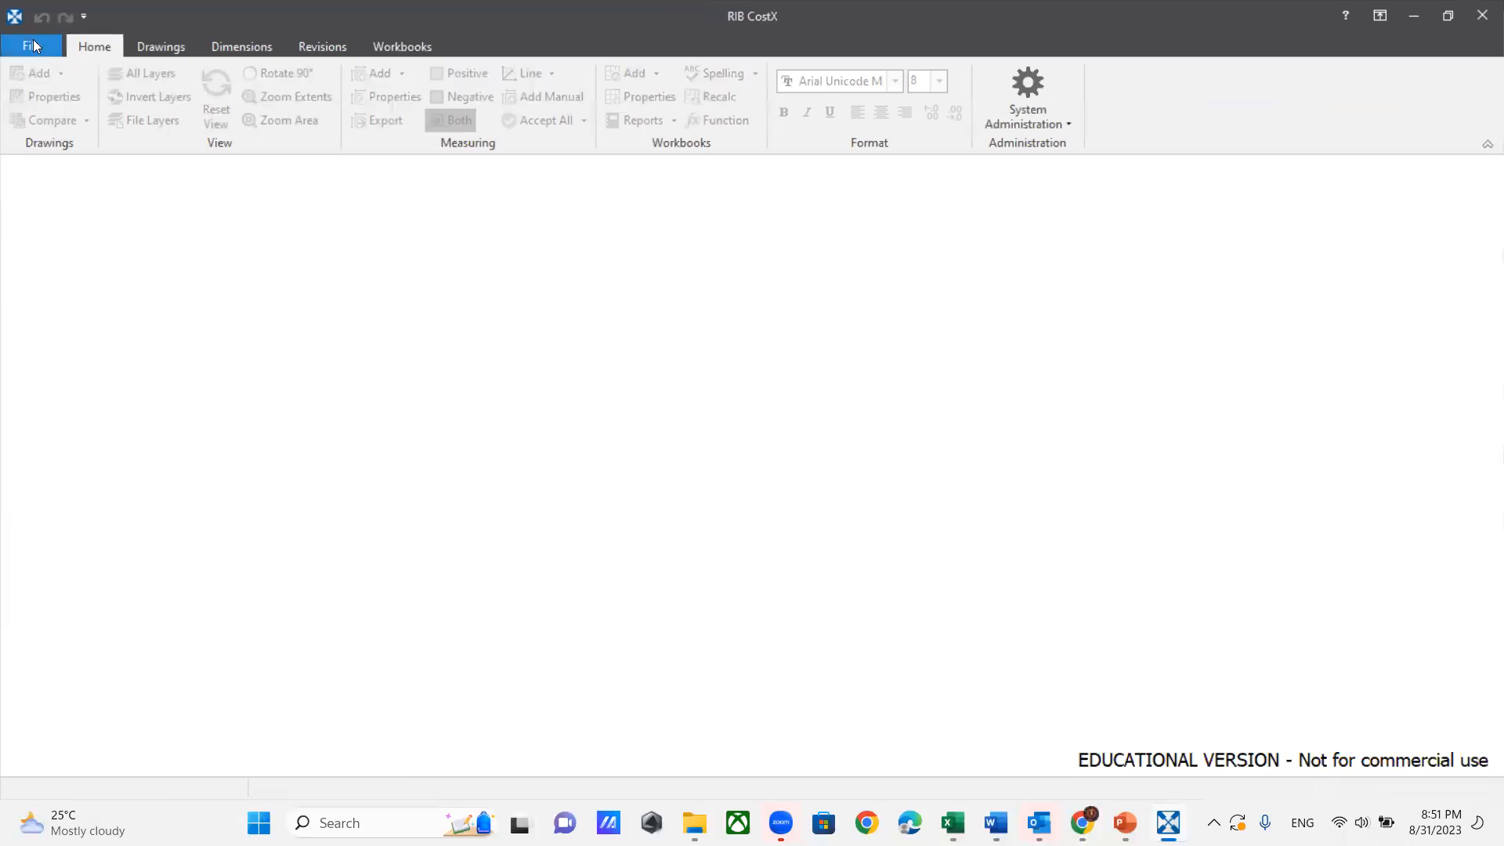
Step: Import the Super Structure 2e exchange file and attach its building to the Default Project
{"action": "left_click", "coordinate": [31, 46]}
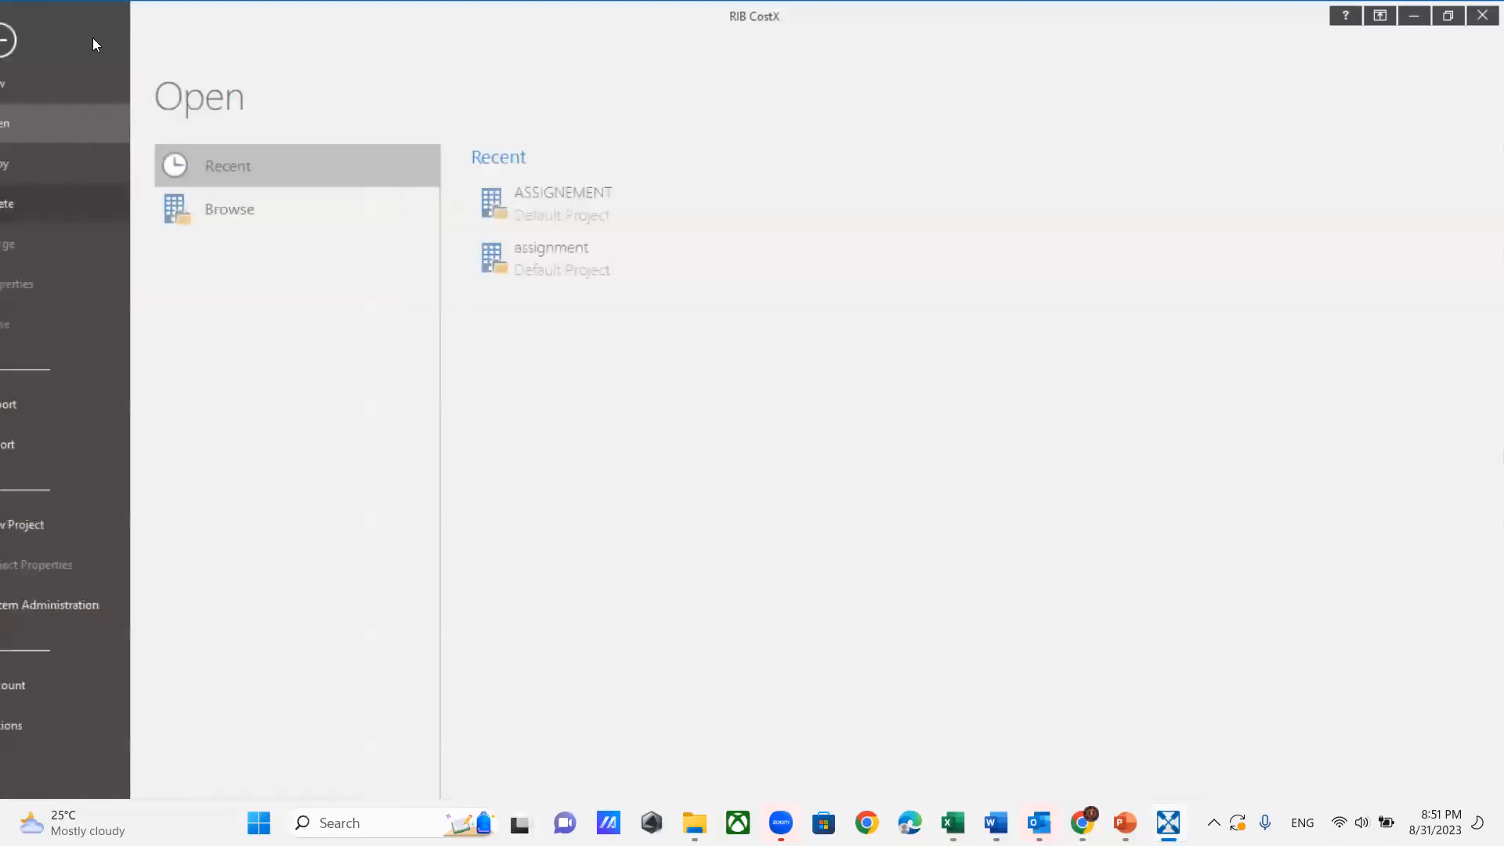
{"action": "left_click", "coordinate": [69, 389]}
{"action": "left_click", "coordinate": [241, 187]}
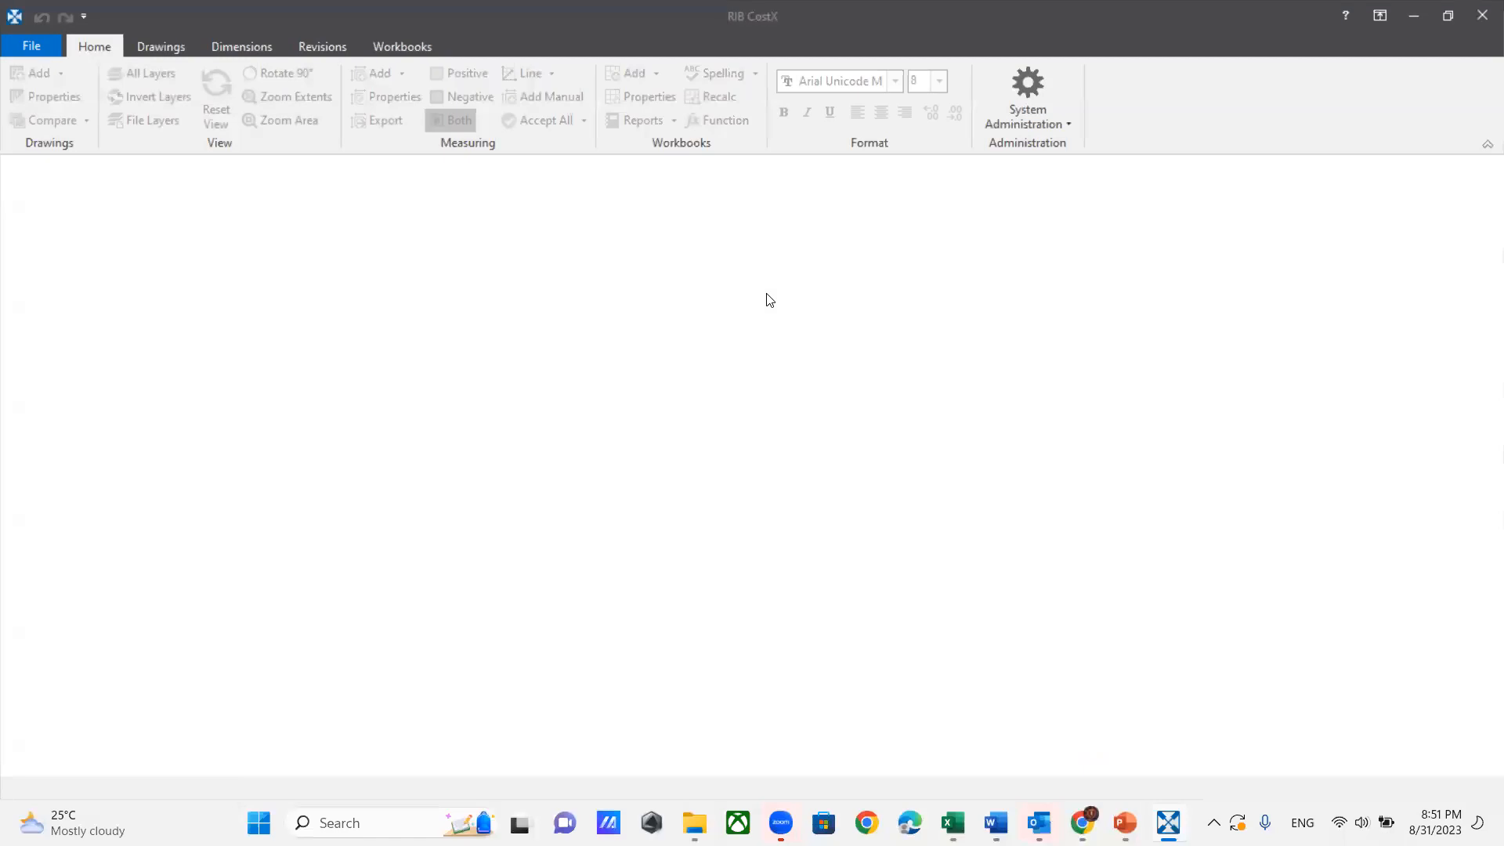
{"action": "scroll", "coordinate": [496, 584], "scroll_direction": "down", "scroll_amount": 6}
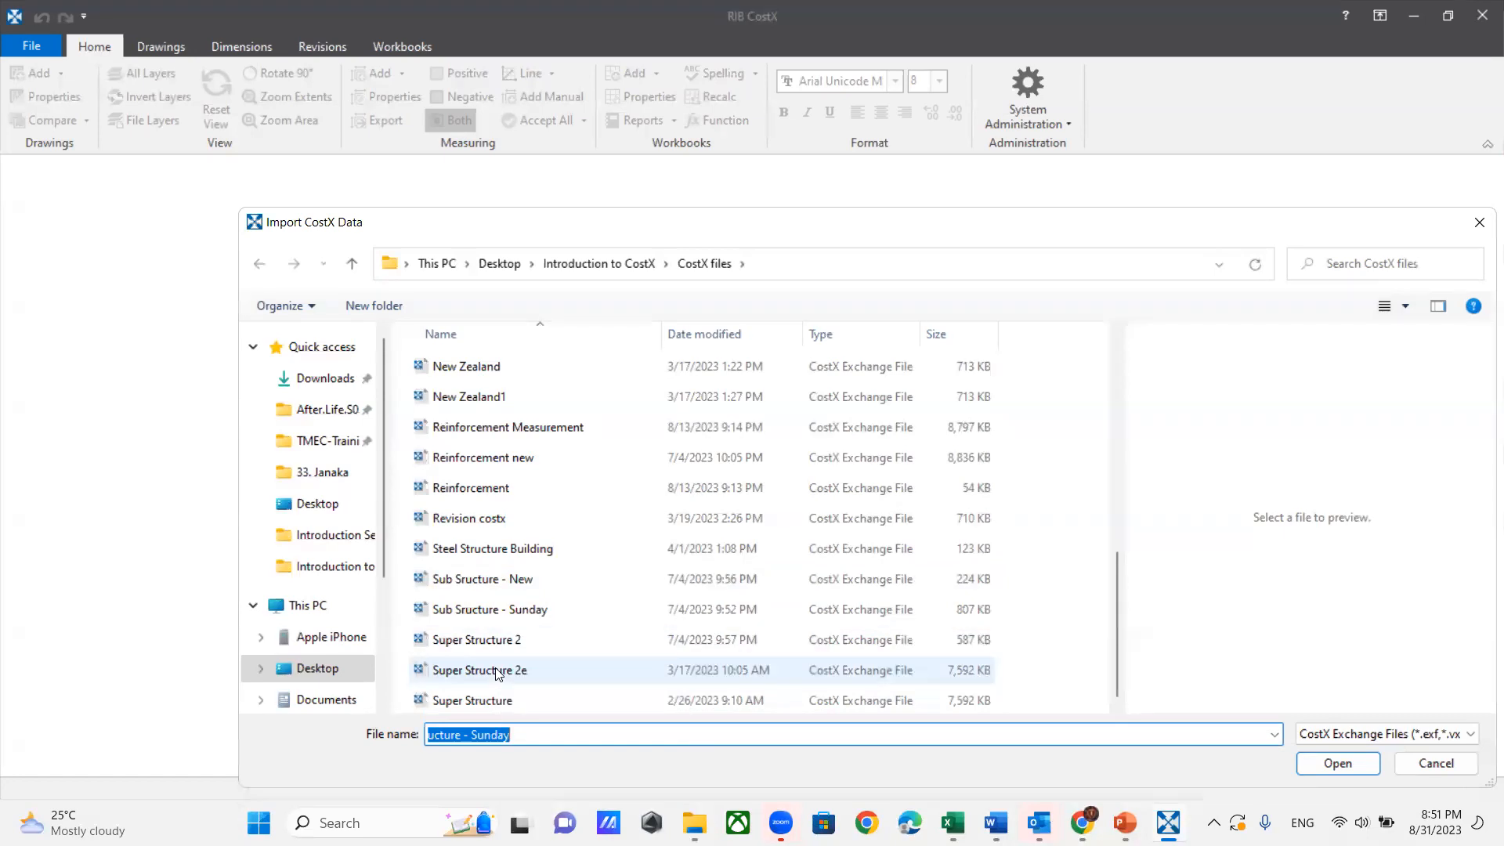
{"action": "left_click", "coordinate": [497, 672]}
{"action": "left_click", "coordinate": [1354, 767]}
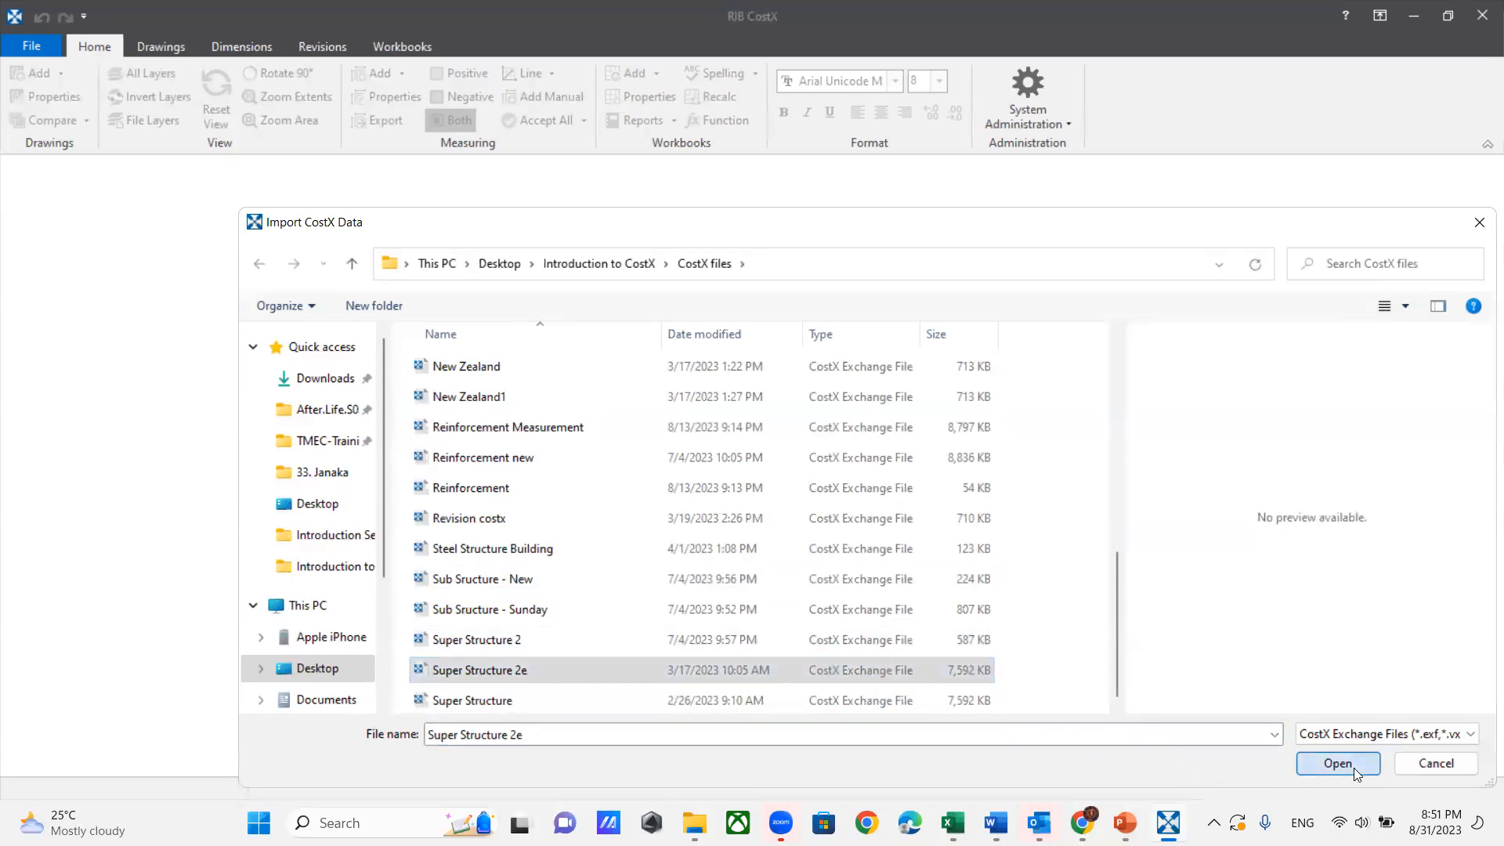
{"action": "left_click", "coordinate": [719, 440]}
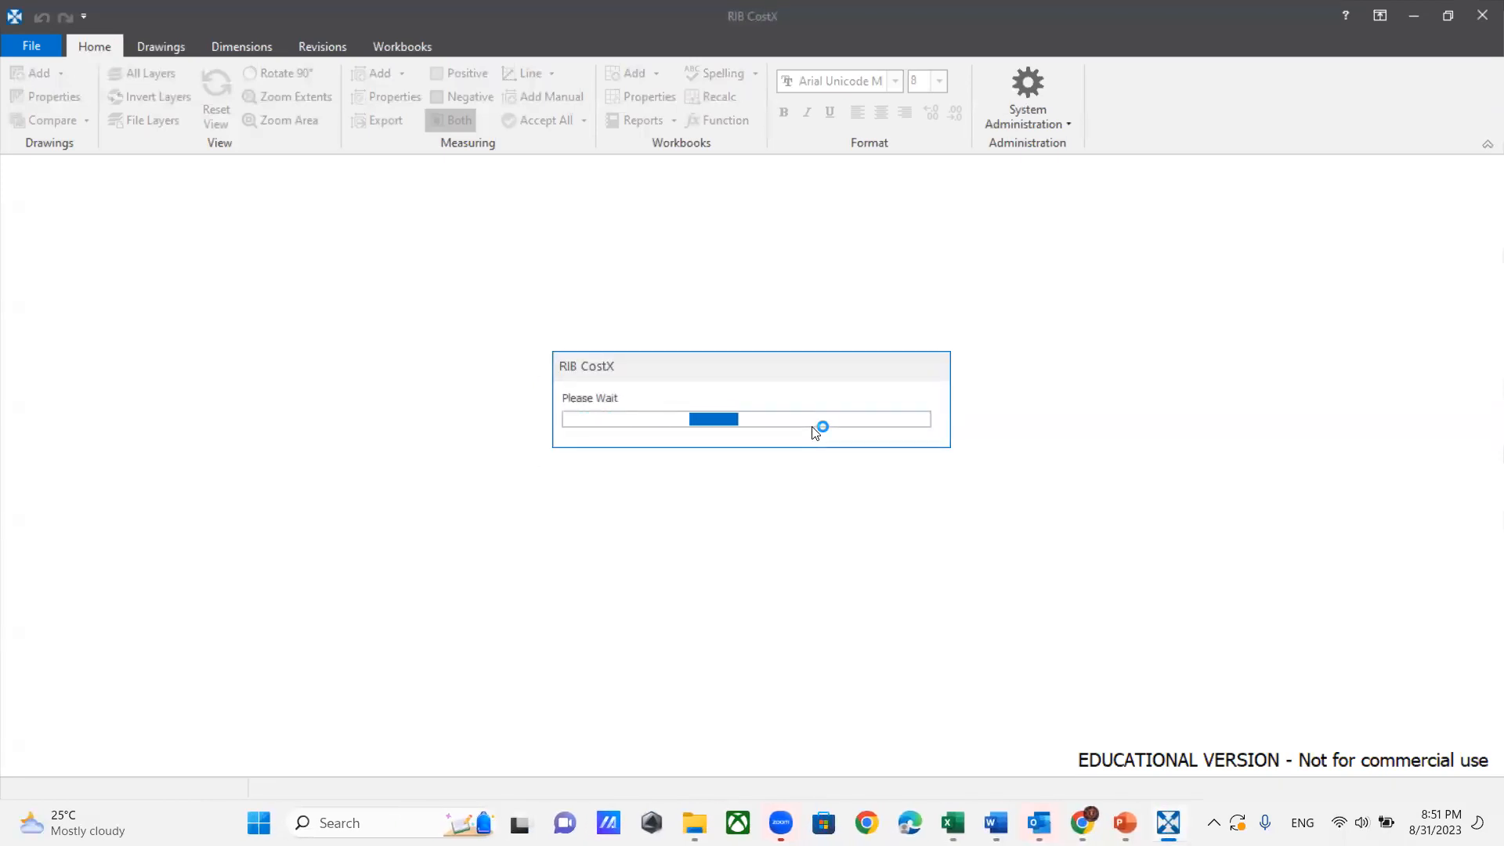
{"action": "left_click", "coordinate": [969, 293]}
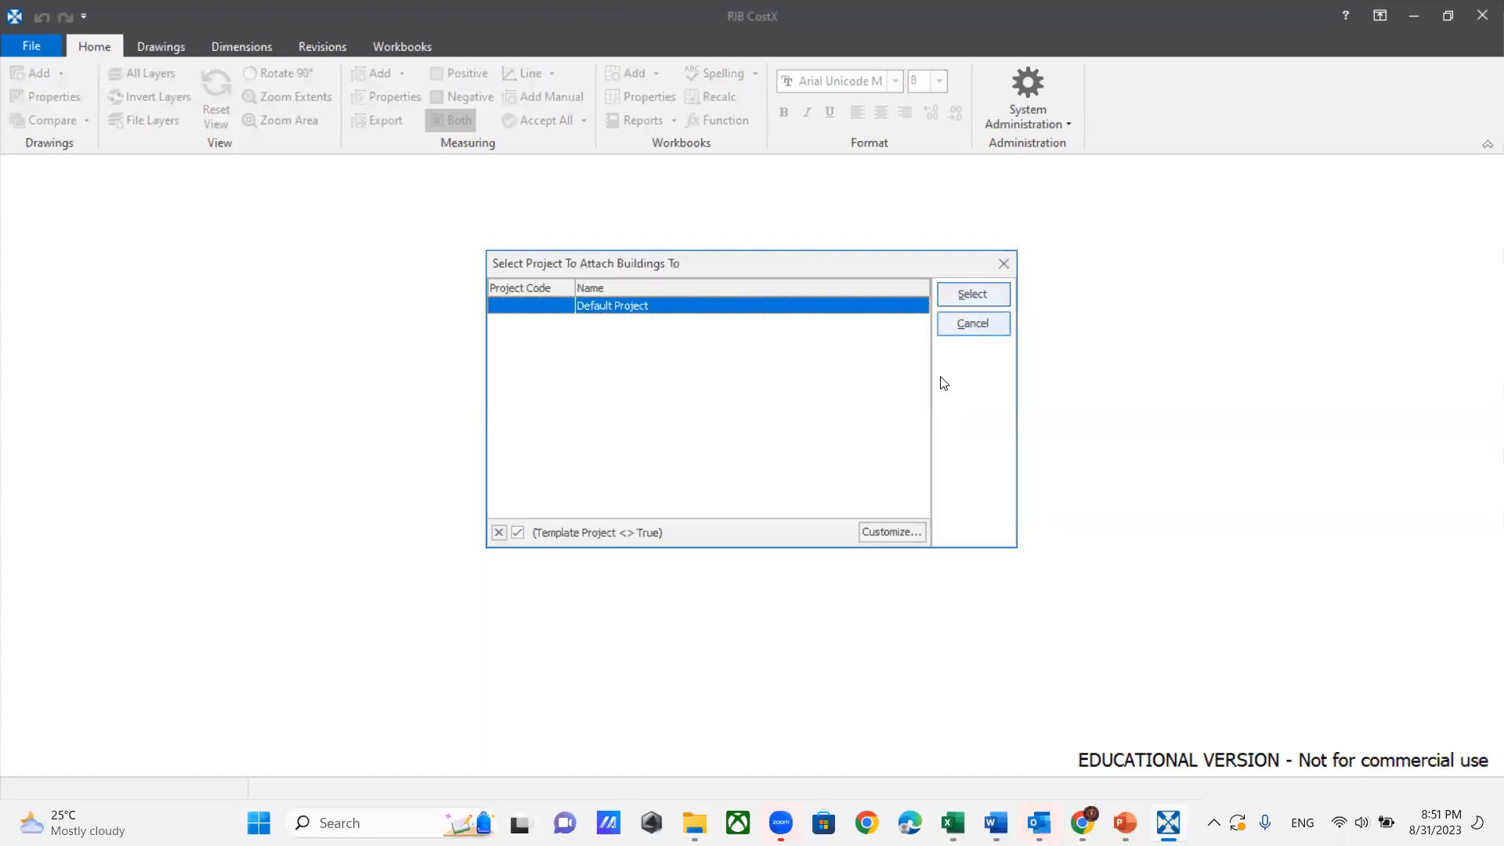
{"action": "left_click", "coordinate": [971, 295]}
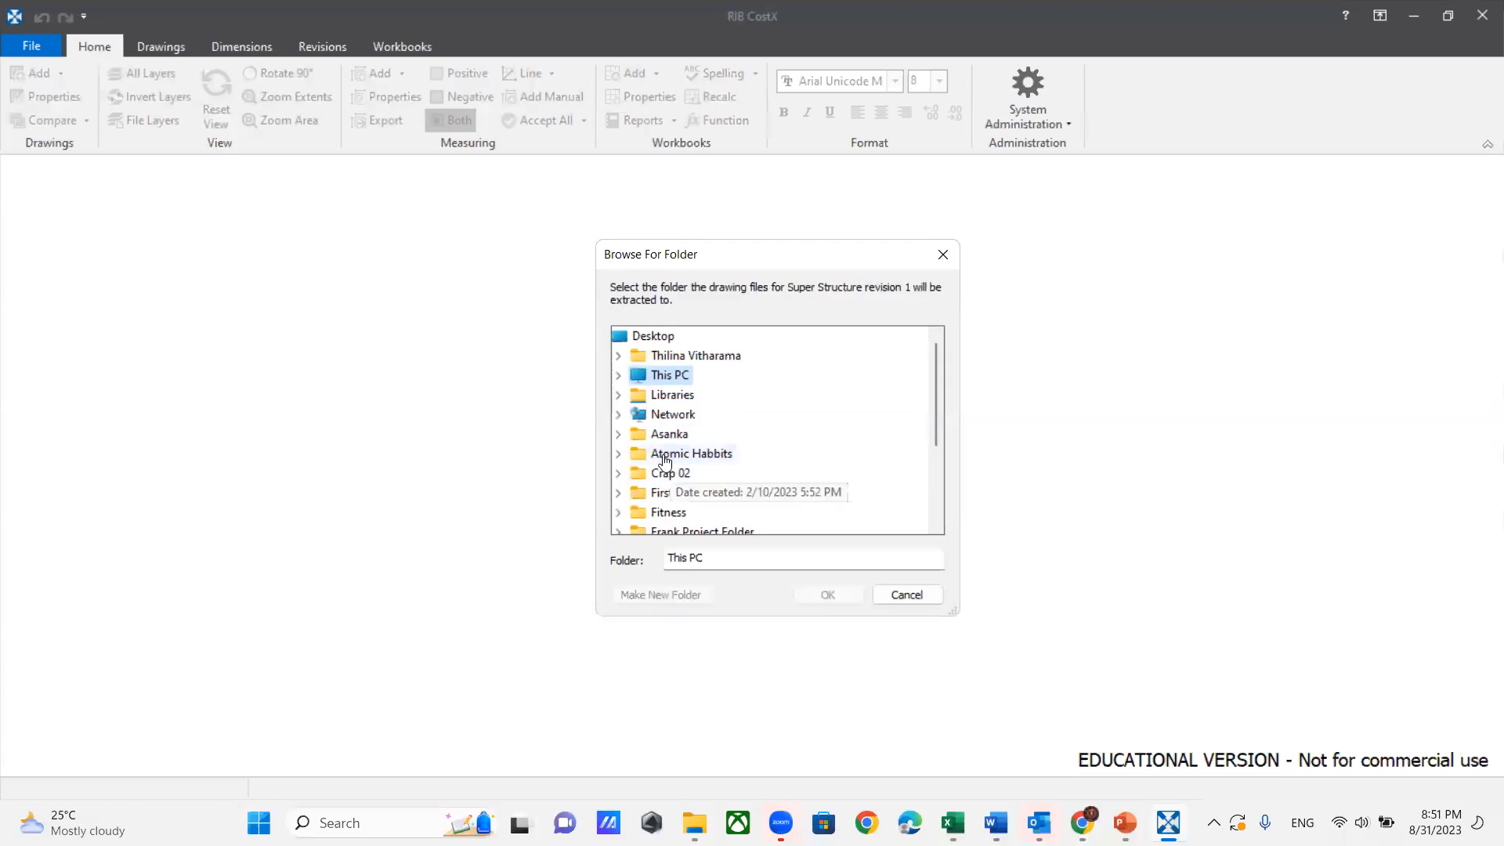
Step: Extract the Super Structure drawing files to the First Floor Demo-TAS folder and finish the import
{"action": "left_click", "coordinate": [690, 491]}
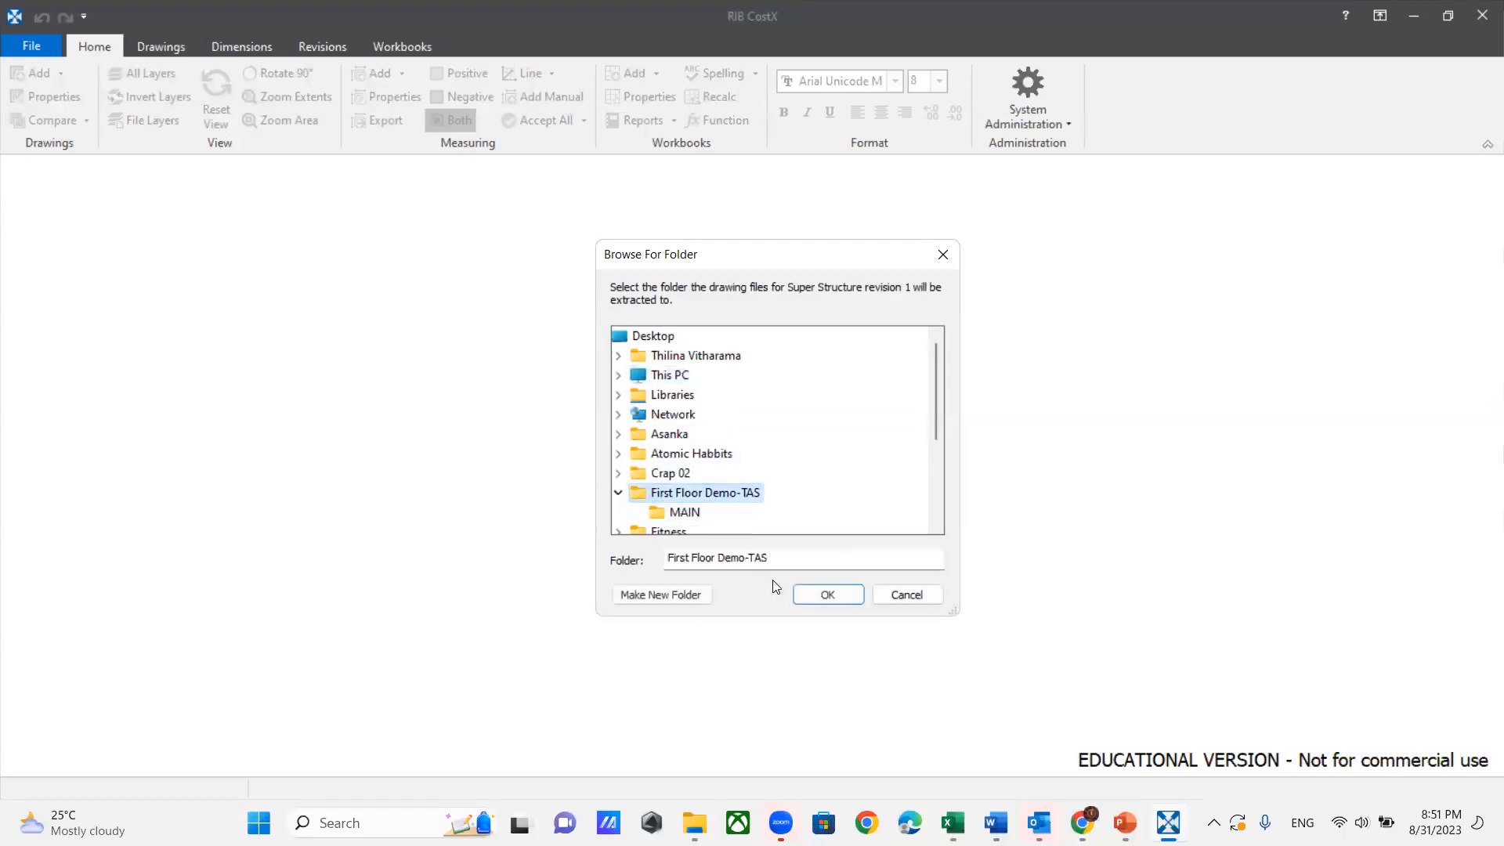
{"action": "left_click", "coordinate": [814, 593]}
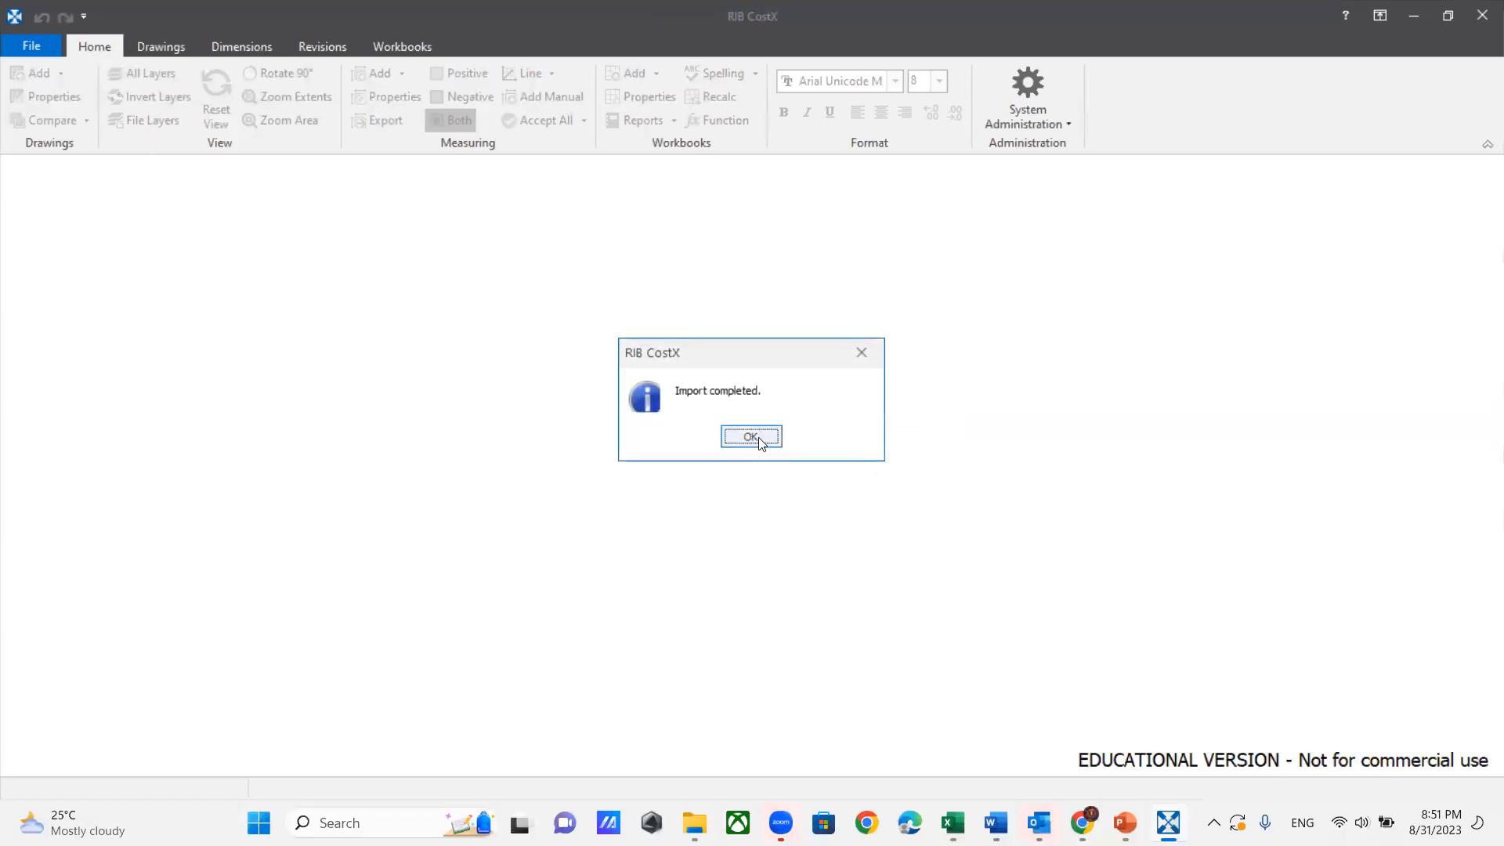
{"action": "left_click", "coordinate": [760, 443]}
Step: Open the Super Structure building and expand its SuperStructre dimension group alongside the drawings list
{"action": "left_click", "coordinate": [17, 47]}
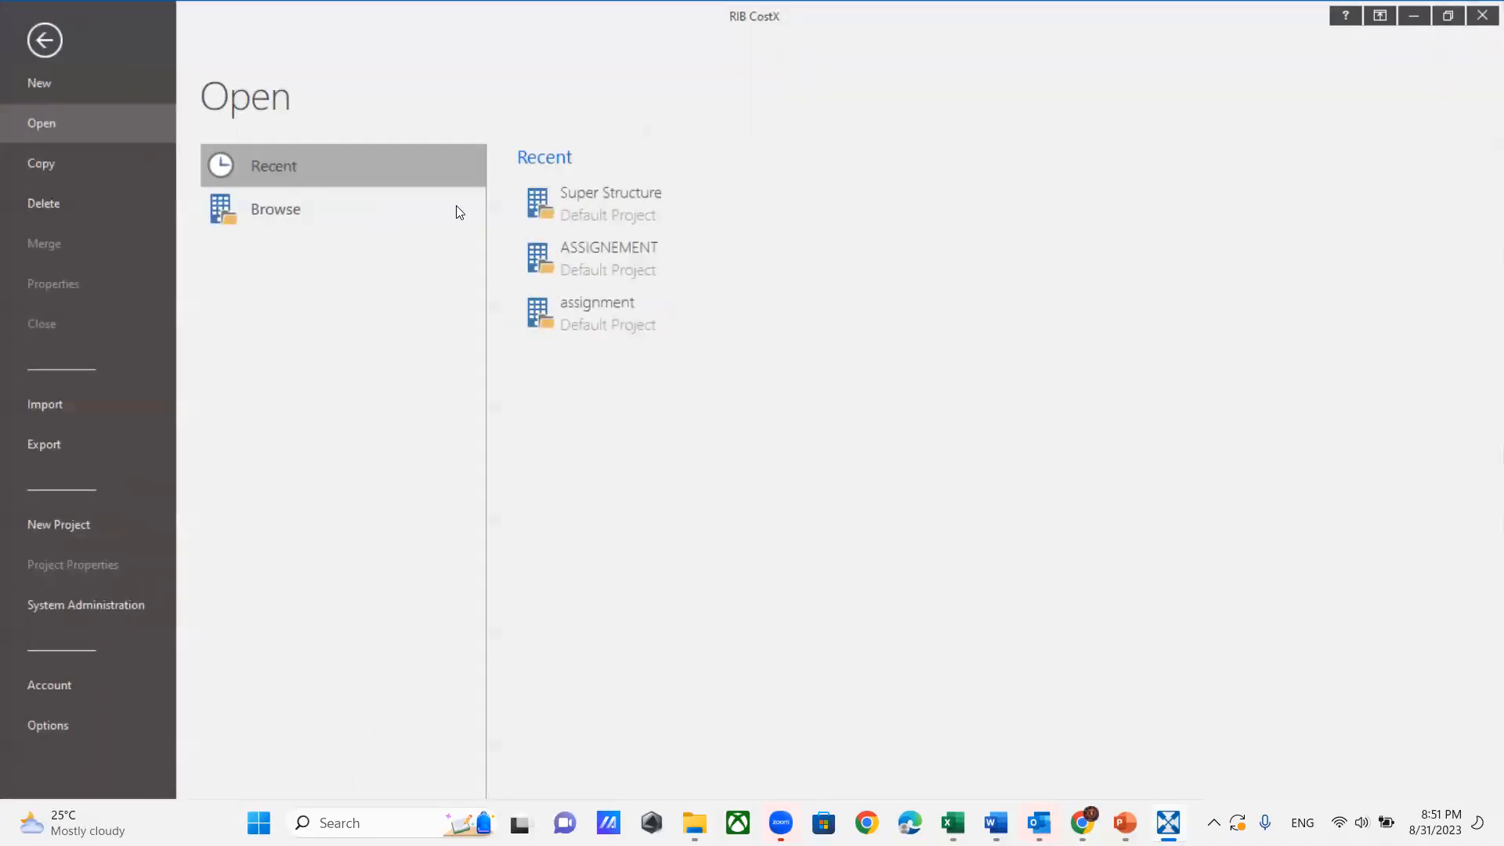
{"action": "left_click", "coordinate": [600, 204]}
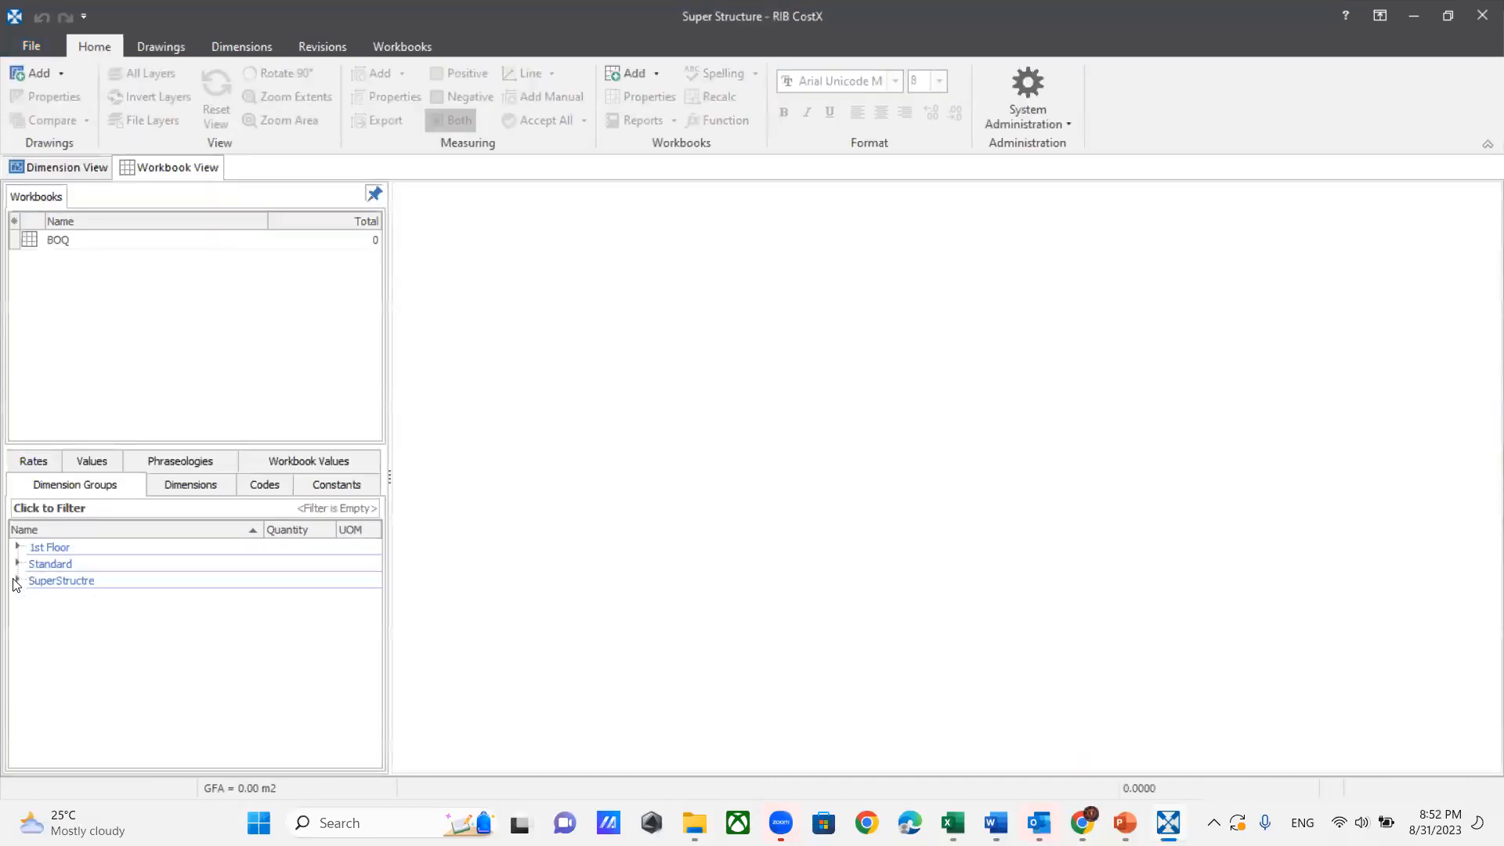
{"action": "left_click", "coordinate": [16, 580]}
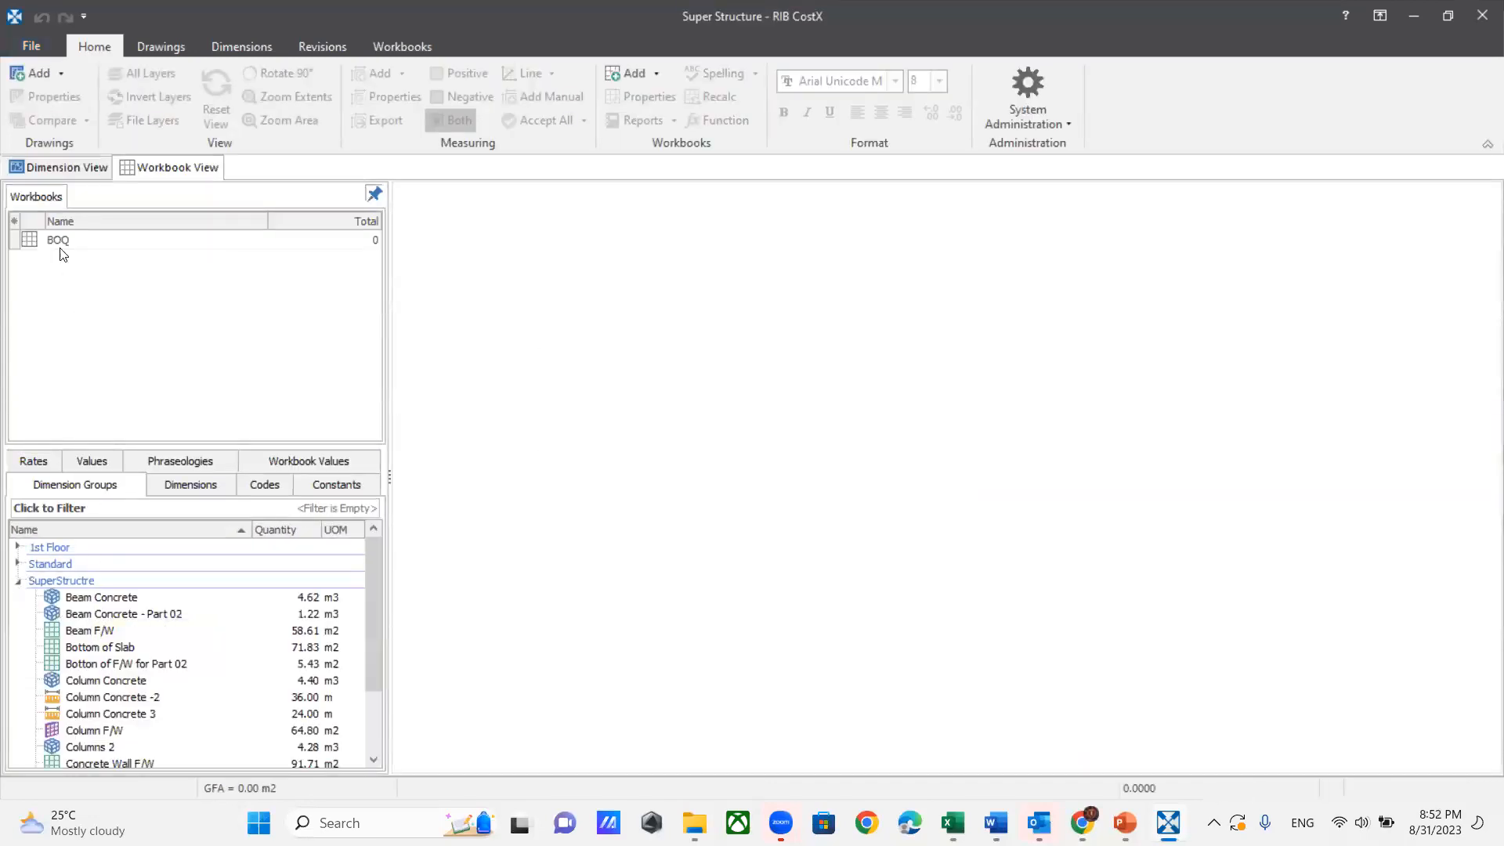
{"action": "left_click", "coordinate": [100, 167]}
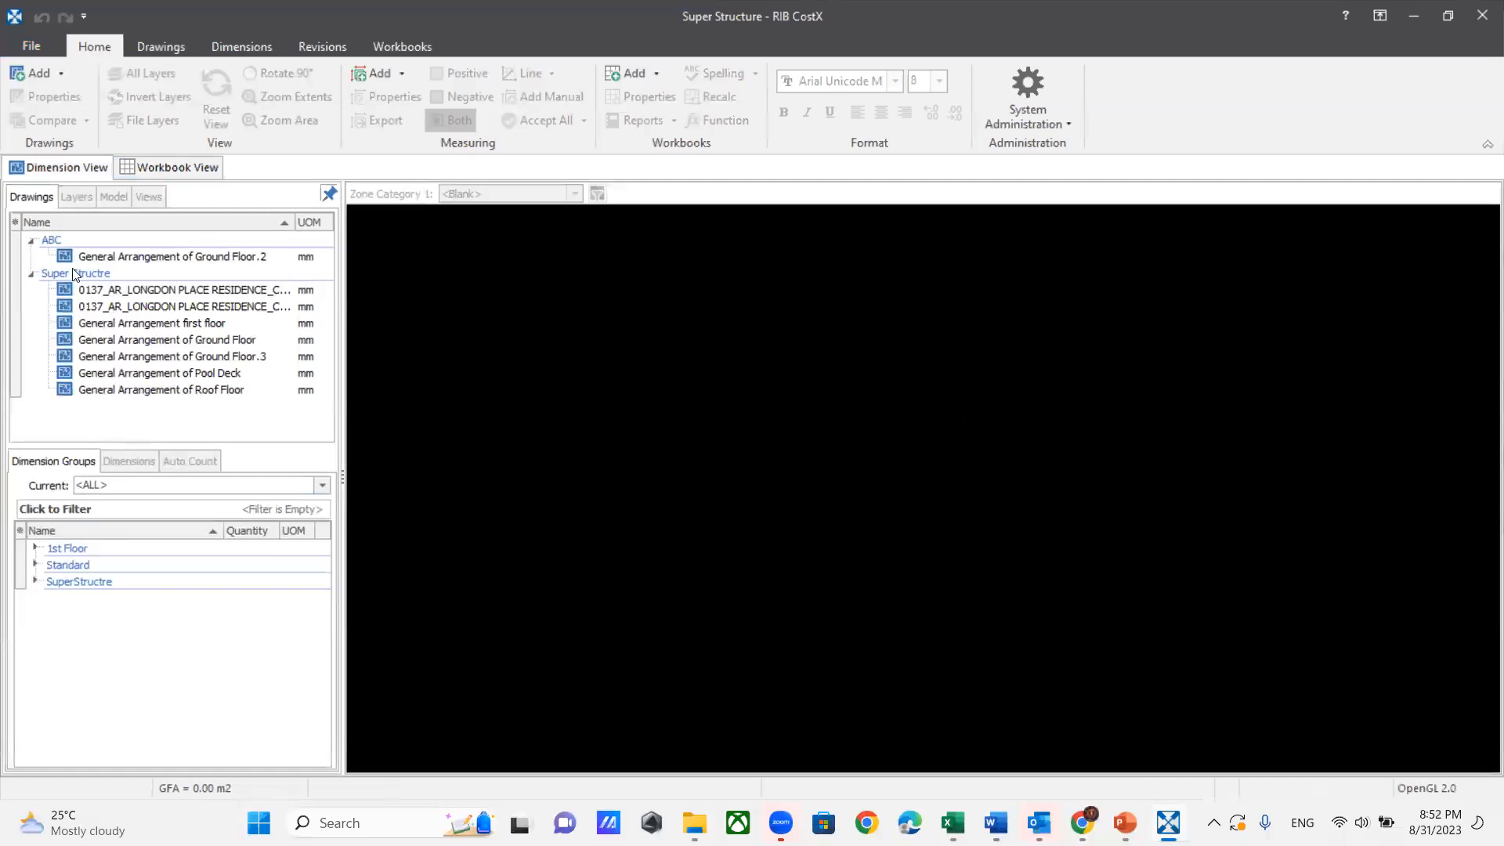
{"action": "left_click", "coordinate": [36, 581]}
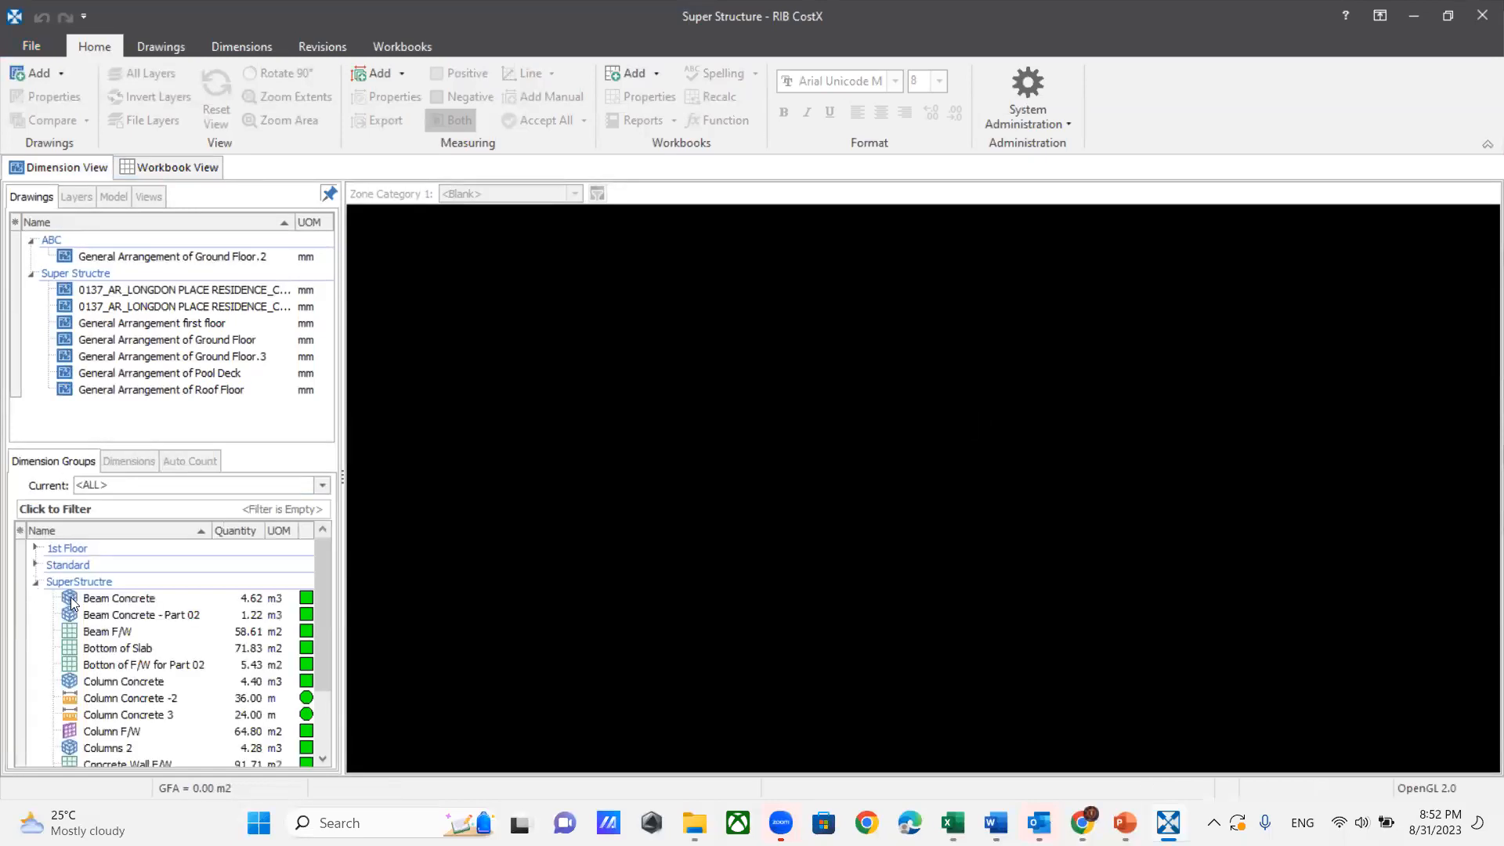
Step: View the Beam Concrete and Beam Concrete - Part 02 dimensions on the General Arrangement first floor drawing
{"action": "left_click", "coordinate": [71, 600]}
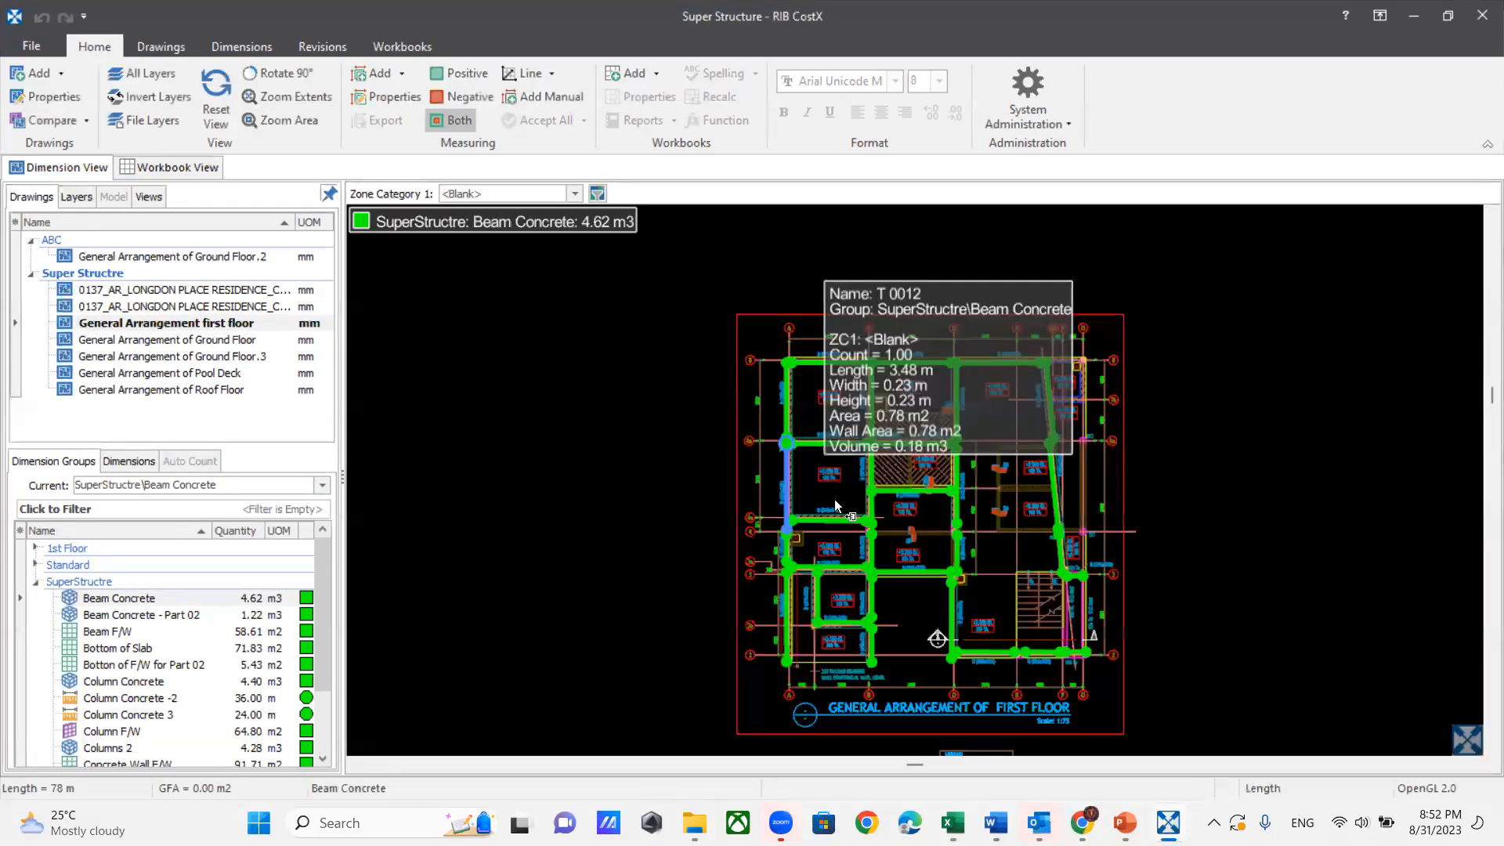
{"action": "scroll", "coordinate": [863, 364], "scroll_direction": "up", "scroll_amount": 5}
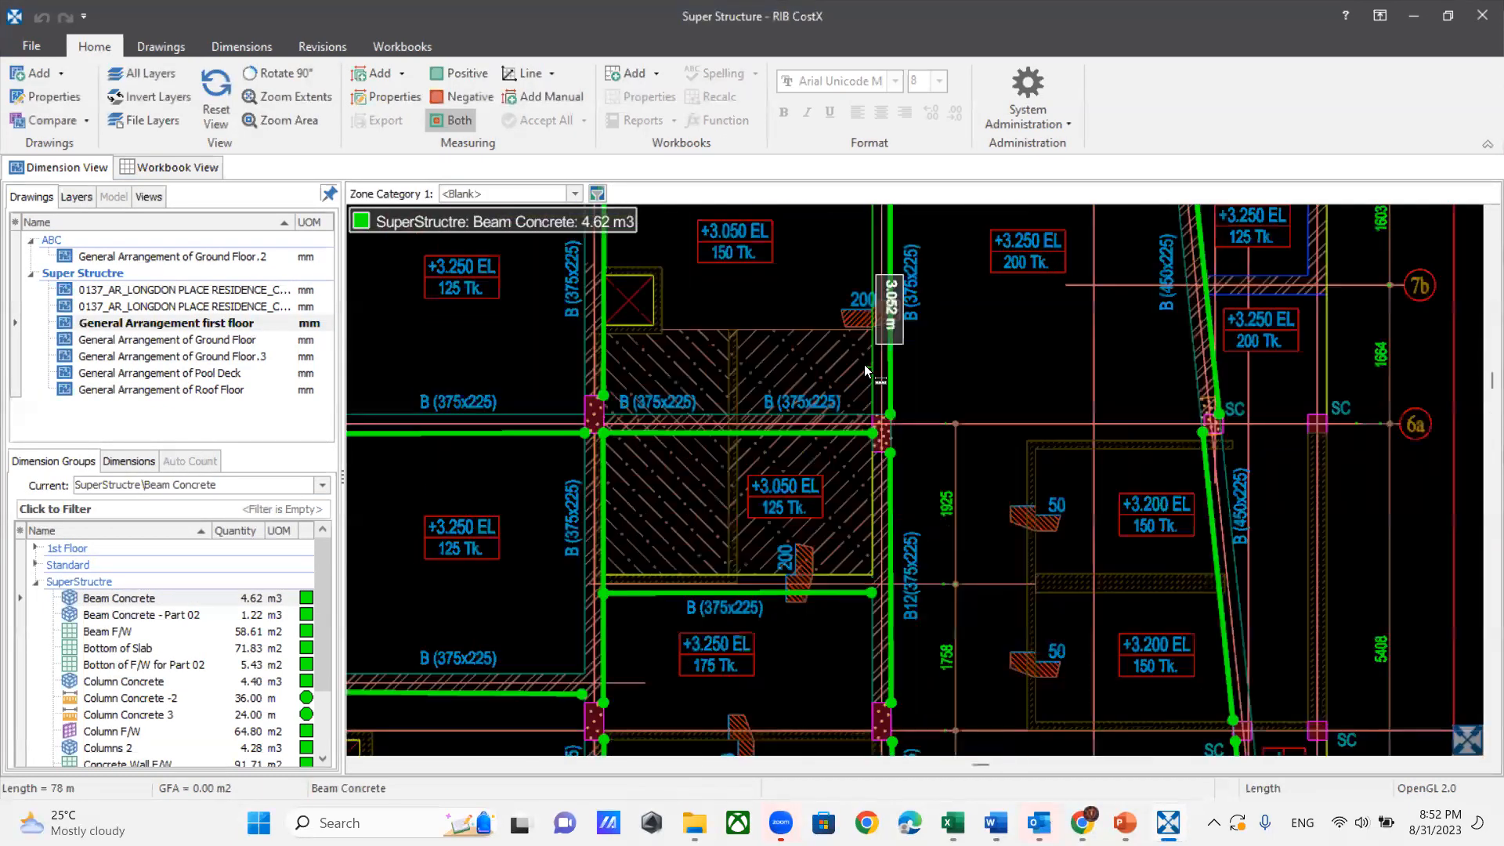
{"action": "scroll", "coordinate": [872, 378], "scroll_direction": "down", "scroll_amount": 4}
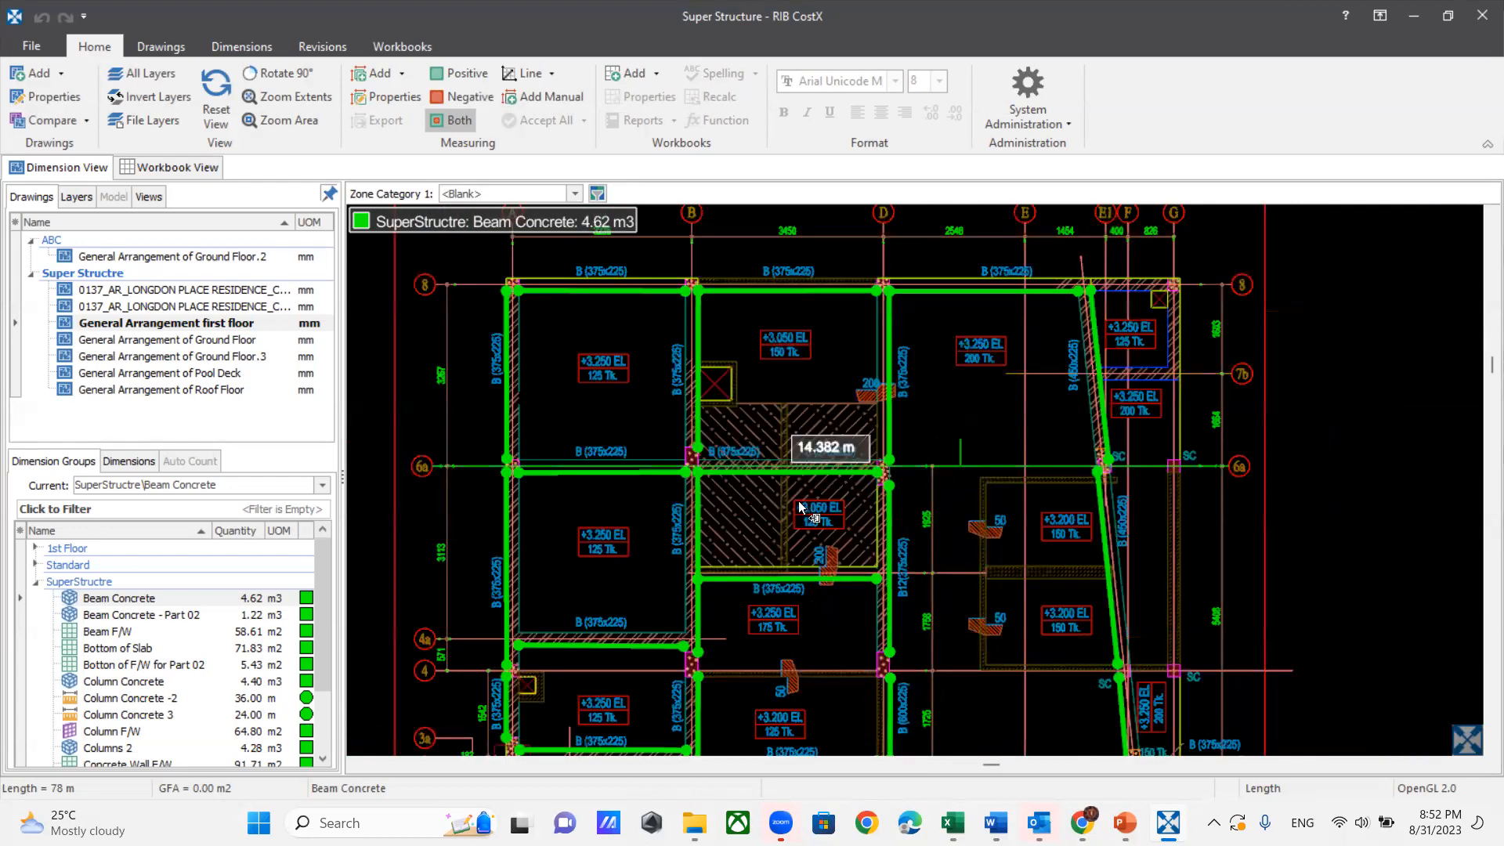
{"action": "scroll", "coordinate": [839, 413], "scroll_direction": "down", "scroll_amount": 4}
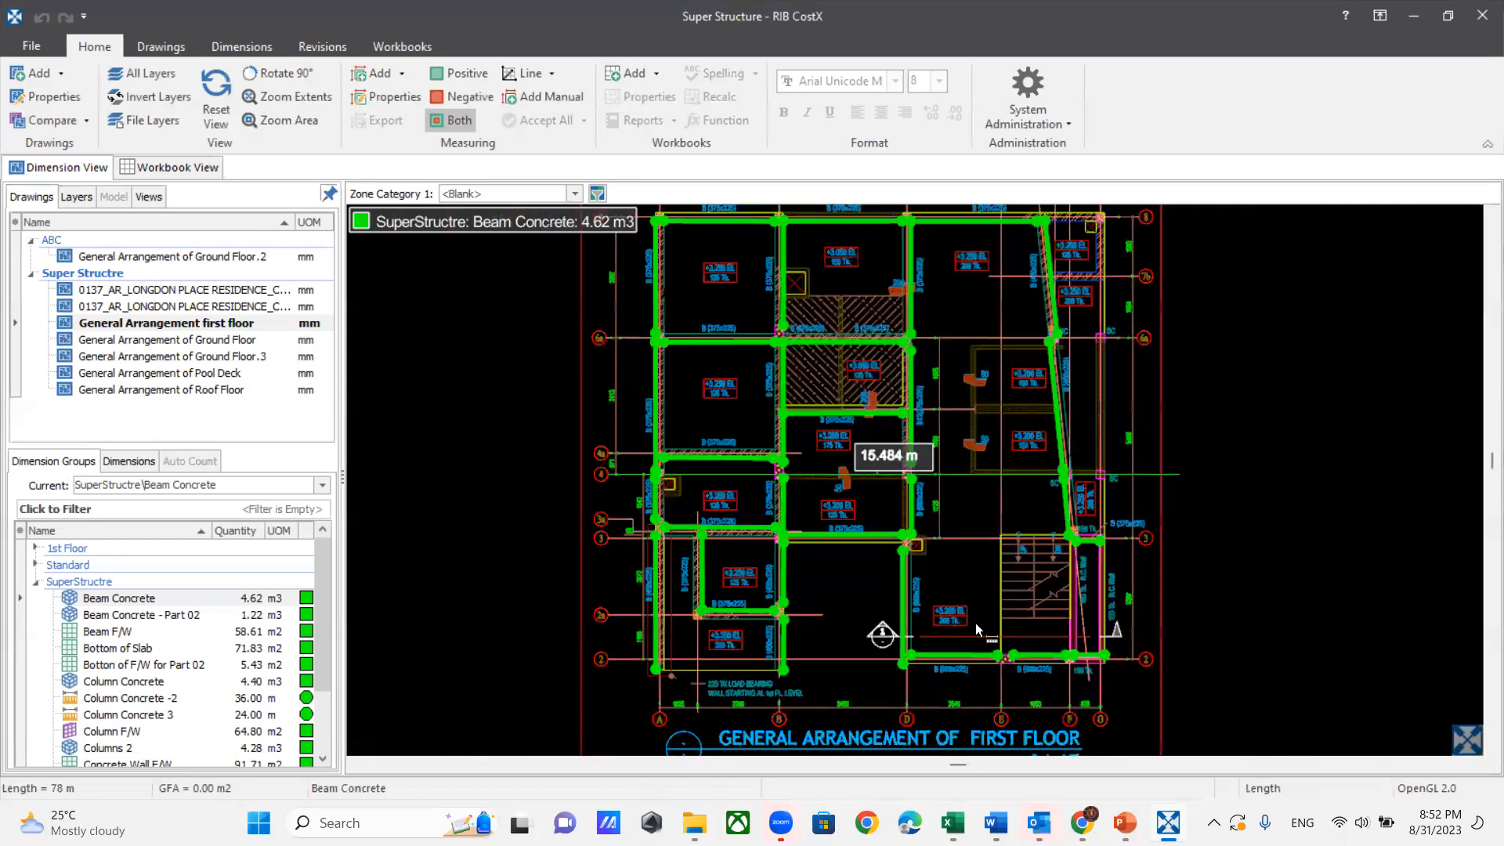
{"action": "left_click", "coordinate": [87, 616]}
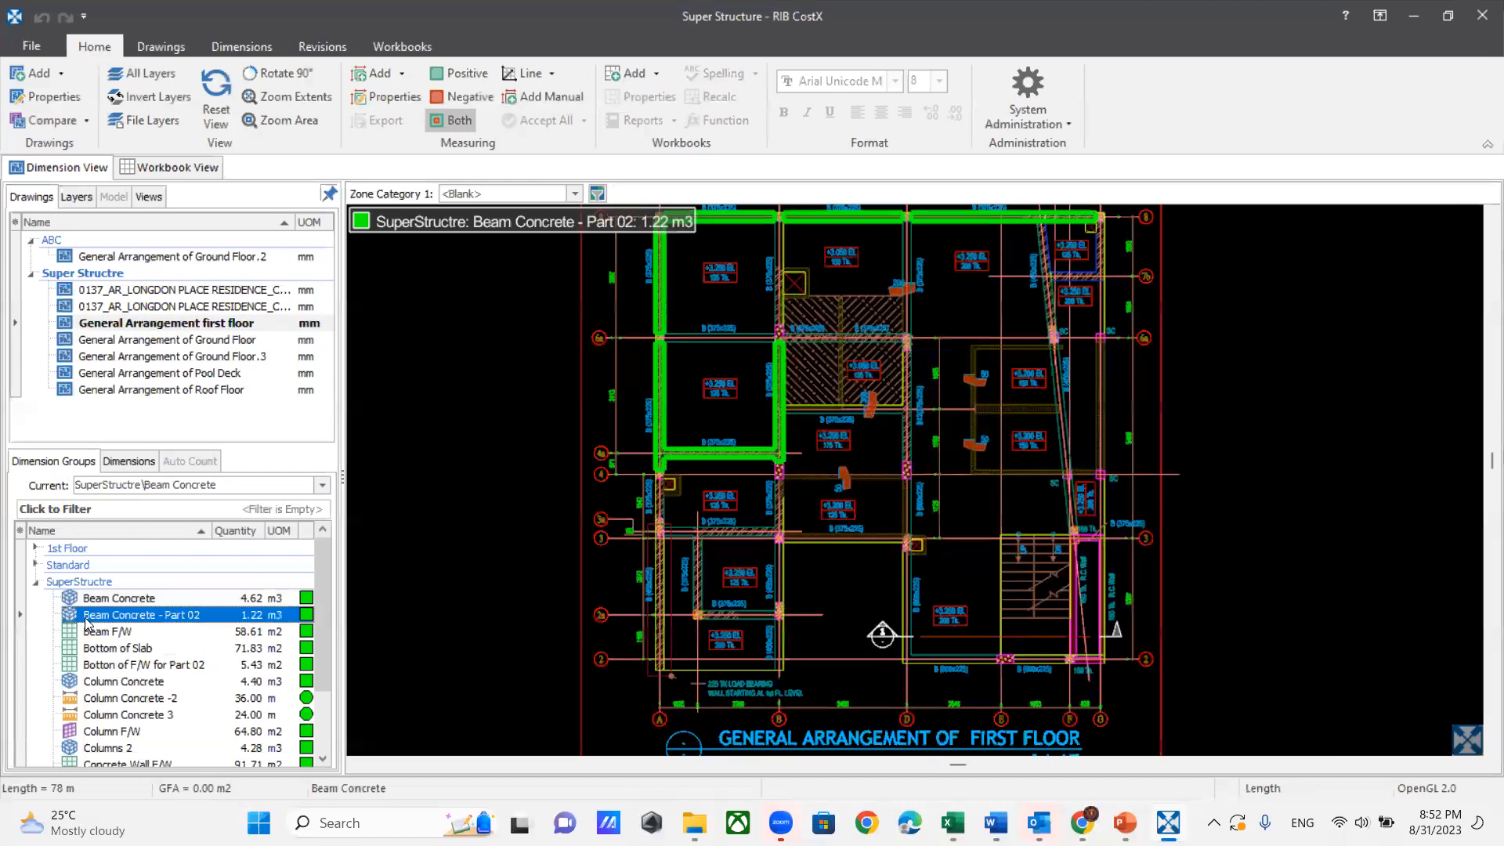
Step: View the Beam F/W and Column Concrete -2 dimensions on the General Arrangement first floor drawing
{"action": "left_click", "coordinate": [89, 633]}
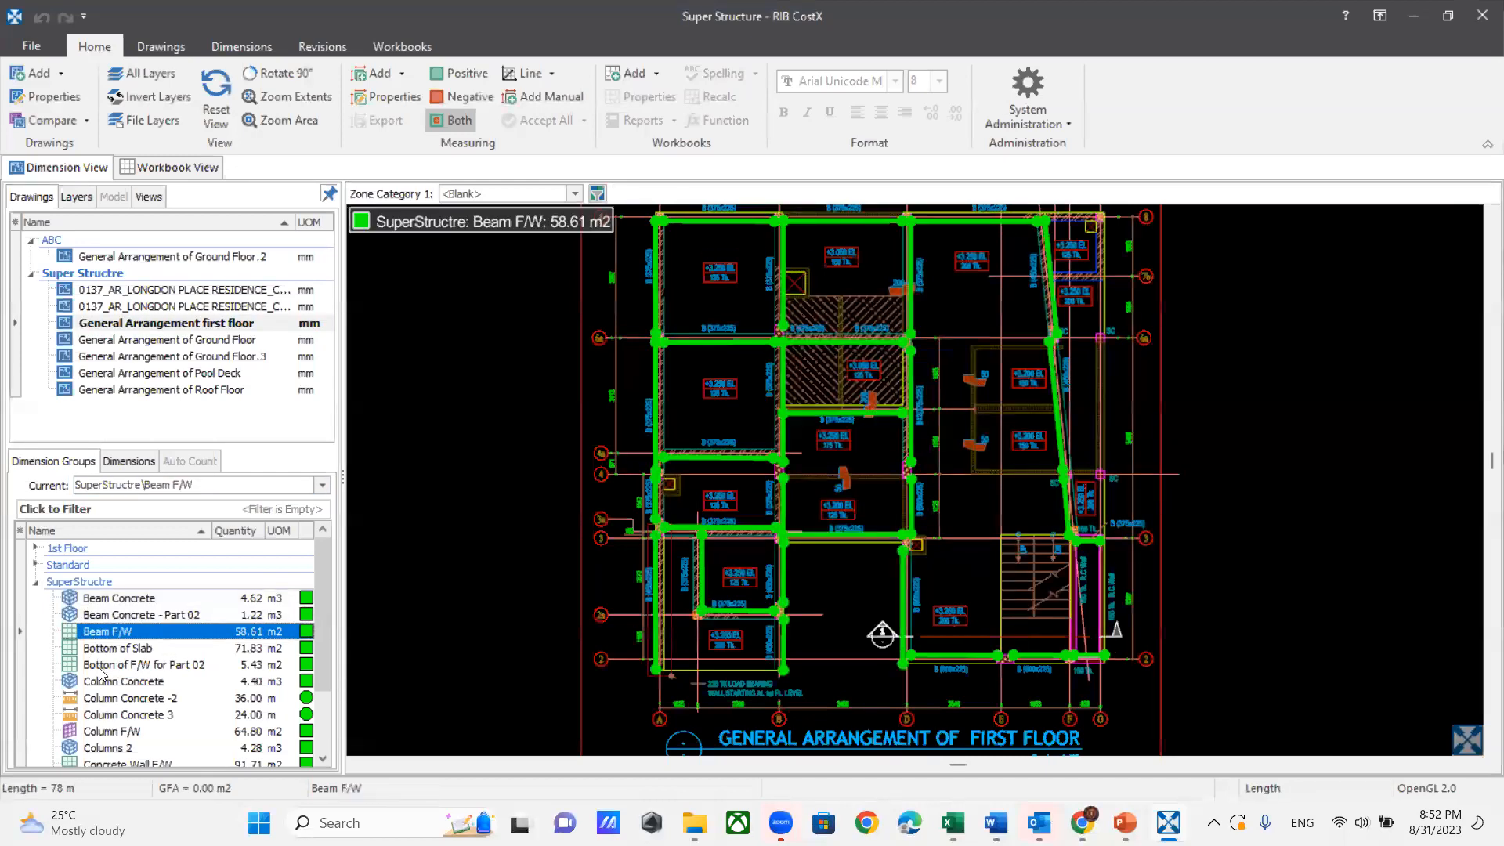
{"action": "left_click", "coordinate": [101, 697]}
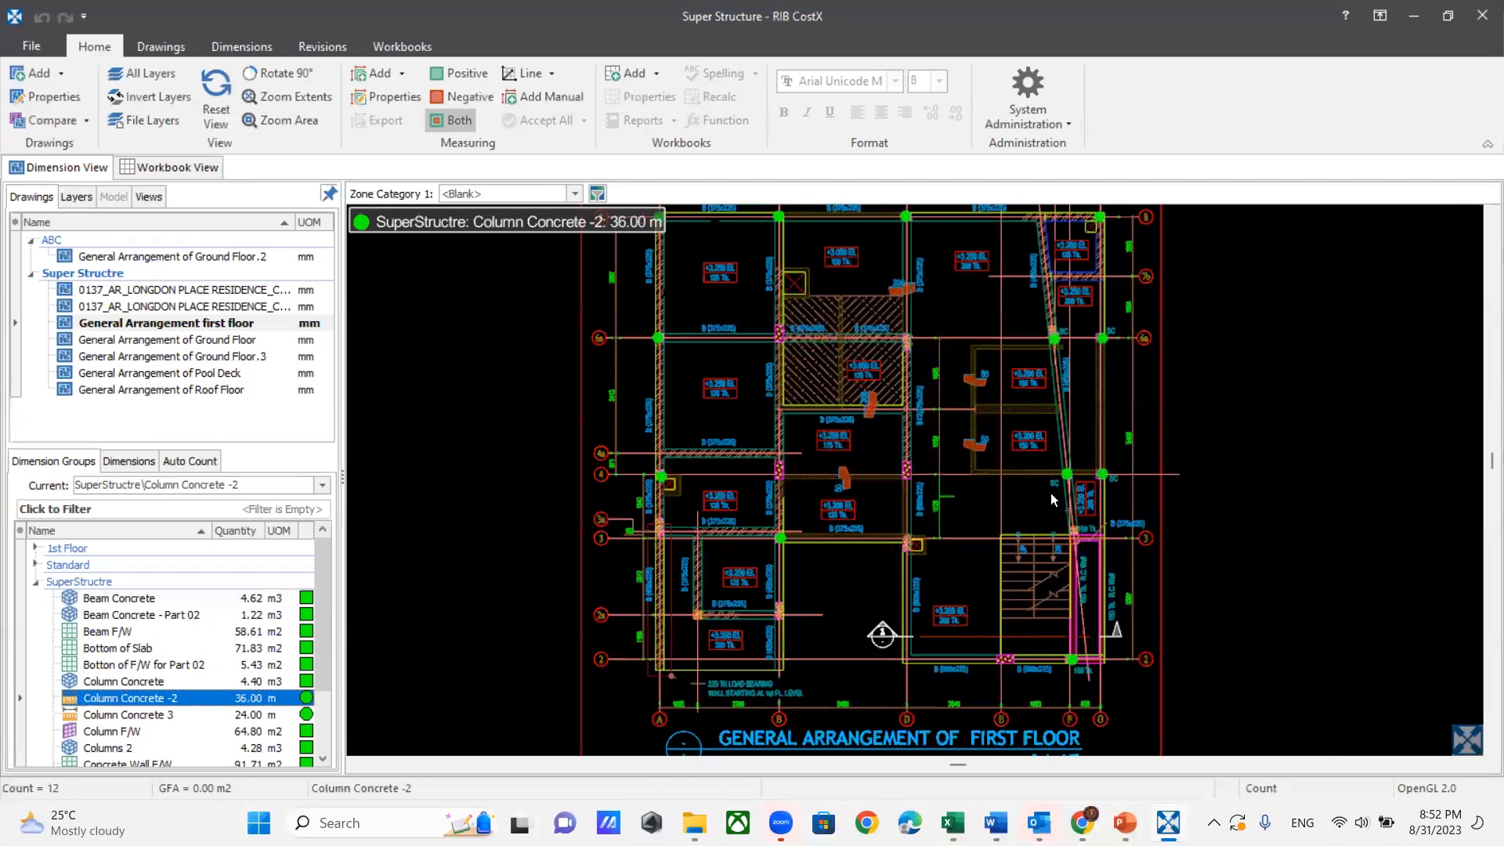
{"action": "left_click", "coordinate": [145, 699]}
Step: Look through the Column F/W, Swimming pool Wall and Slab Concrete dimension groups and examine the first floor drawing
{"action": "scroll", "coordinate": [149, 705], "scroll_direction": "down", "scroll_amount": 2}
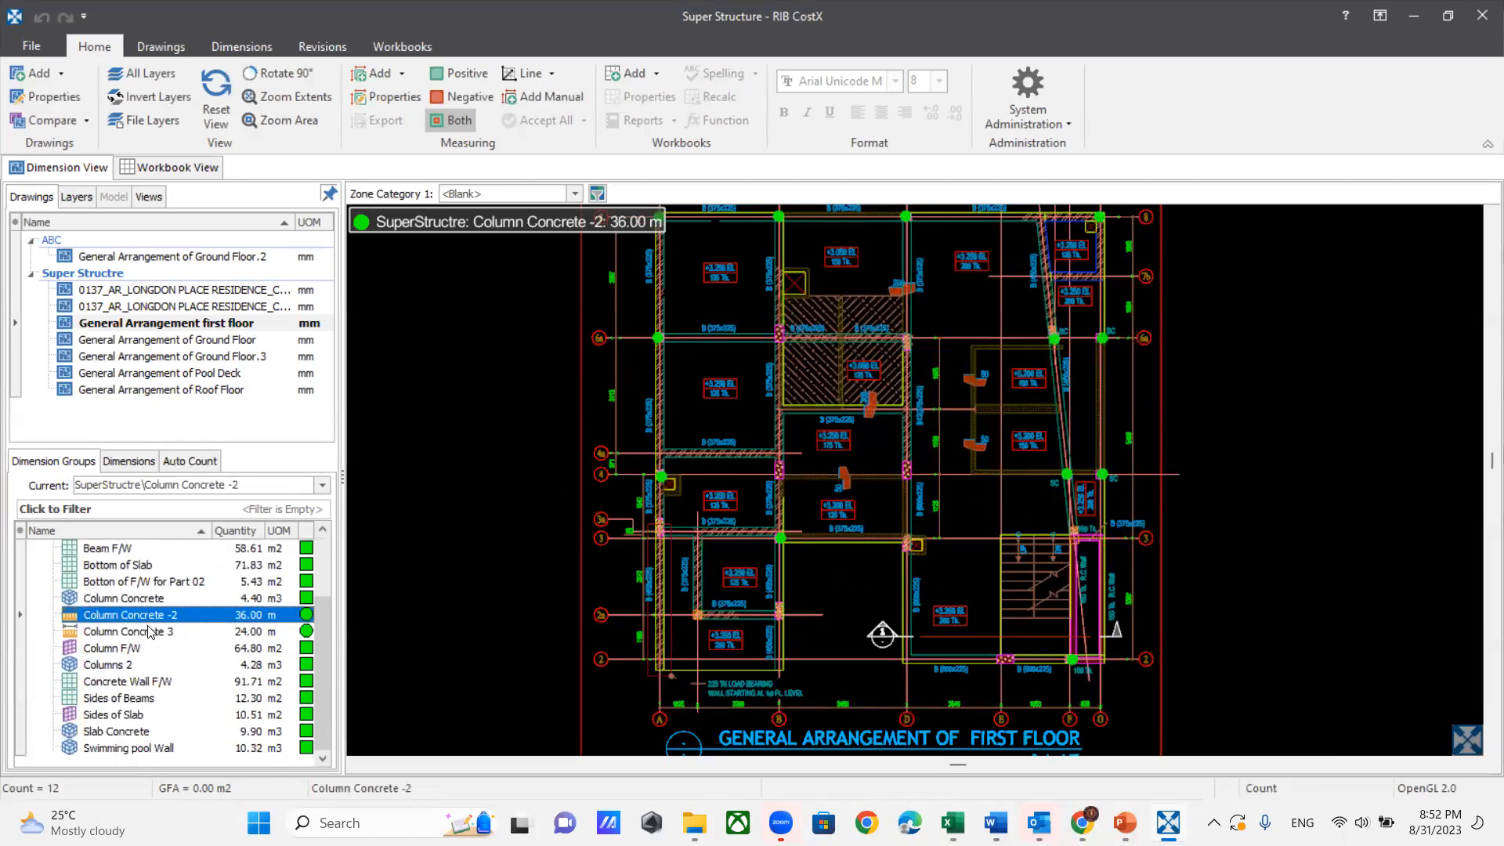
{"action": "left_click", "coordinate": [147, 647]}
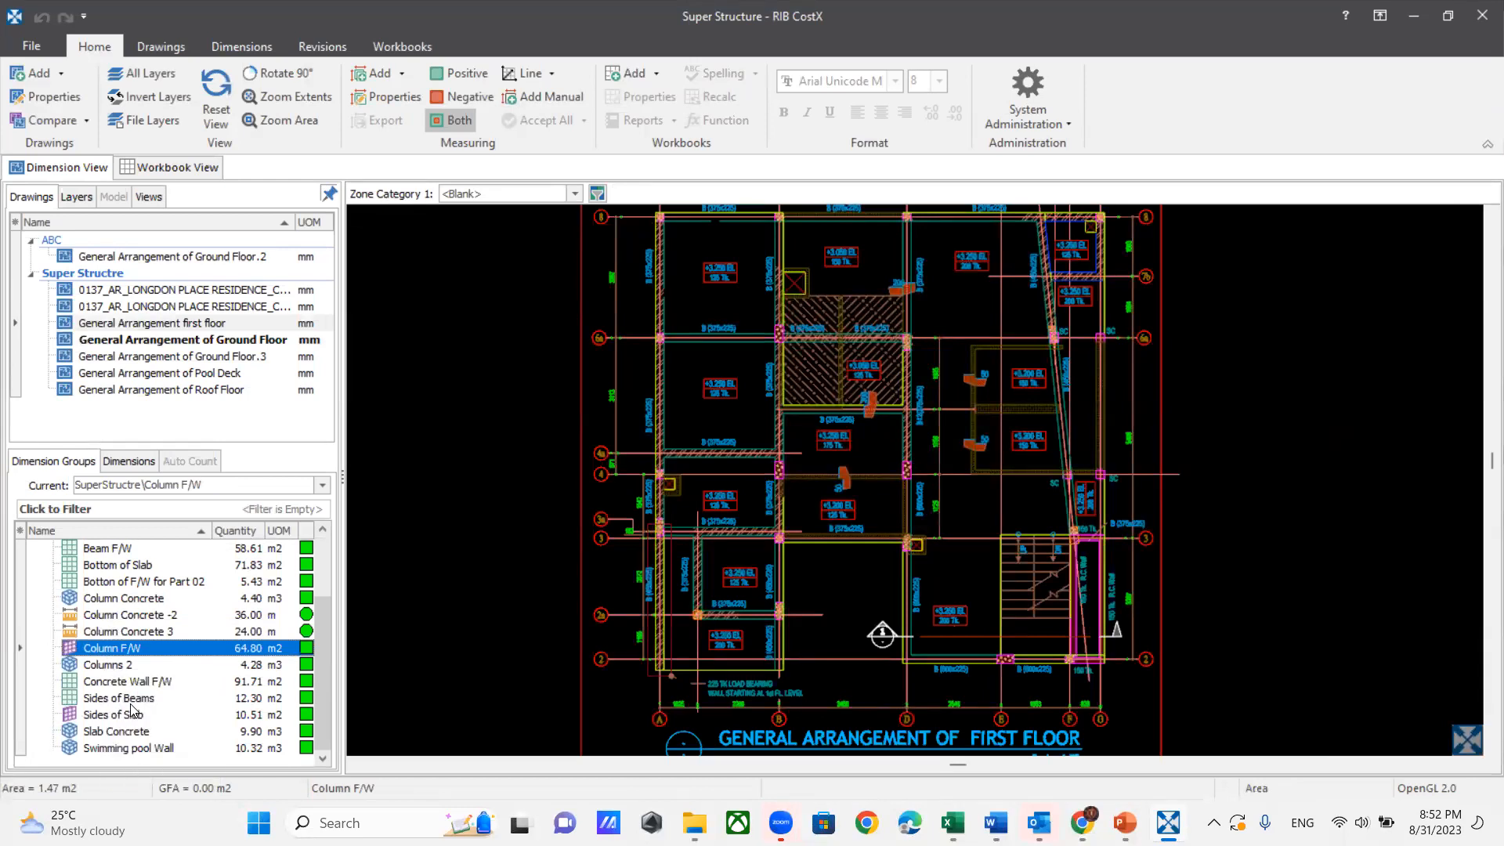
{"action": "left_click", "coordinate": [138, 749]}
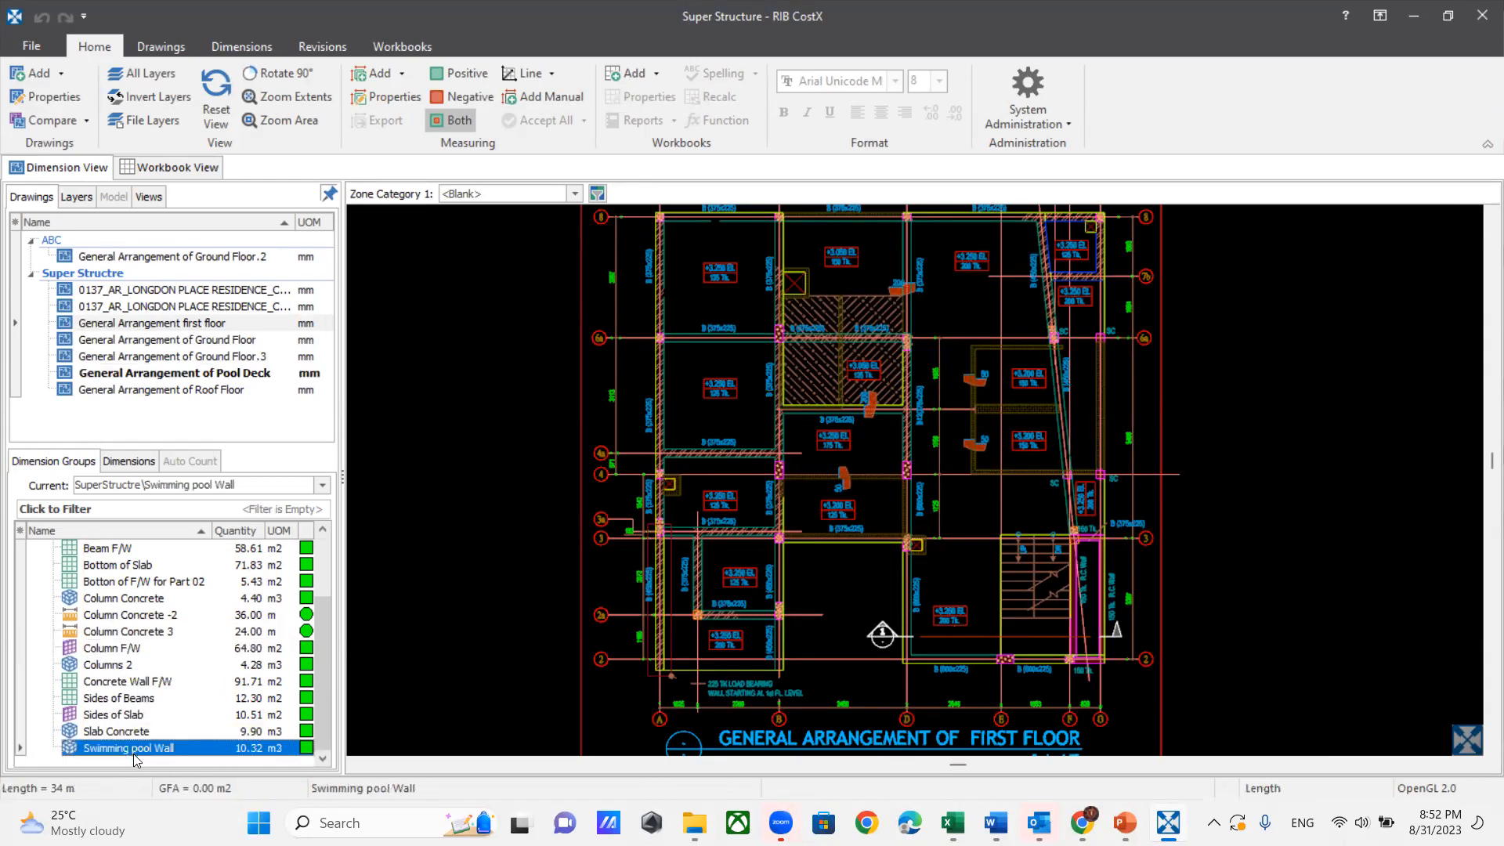
{"action": "left_click", "coordinate": [139, 731]}
{"action": "scroll", "coordinate": [575, 506], "scroll_direction": "up", "scroll_amount": 4}
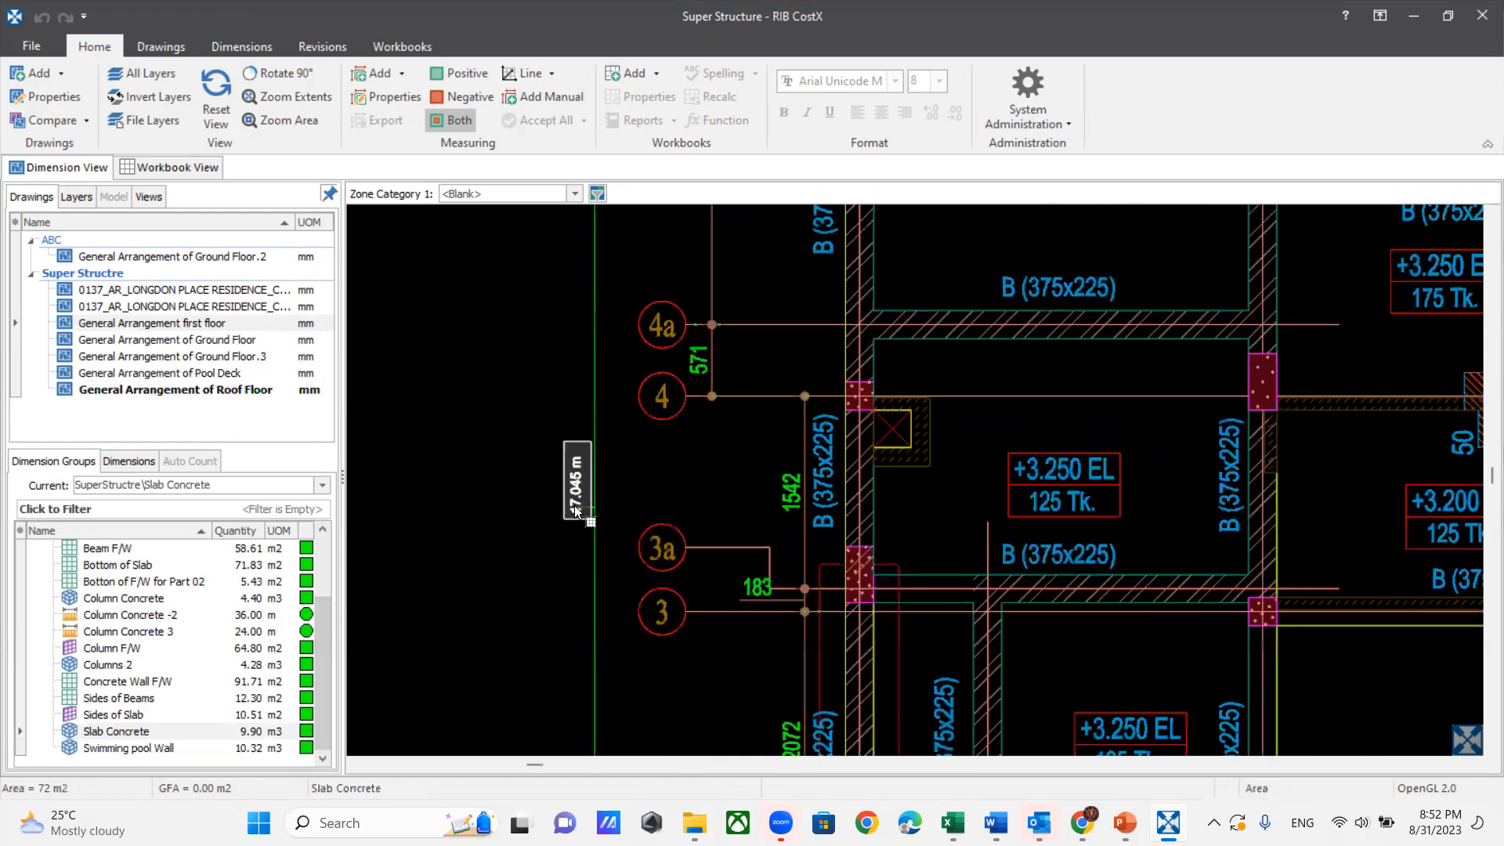
{"action": "scroll", "coordinate": [575, 505], "scroll_direction": "down", "scroll_amount": 5}
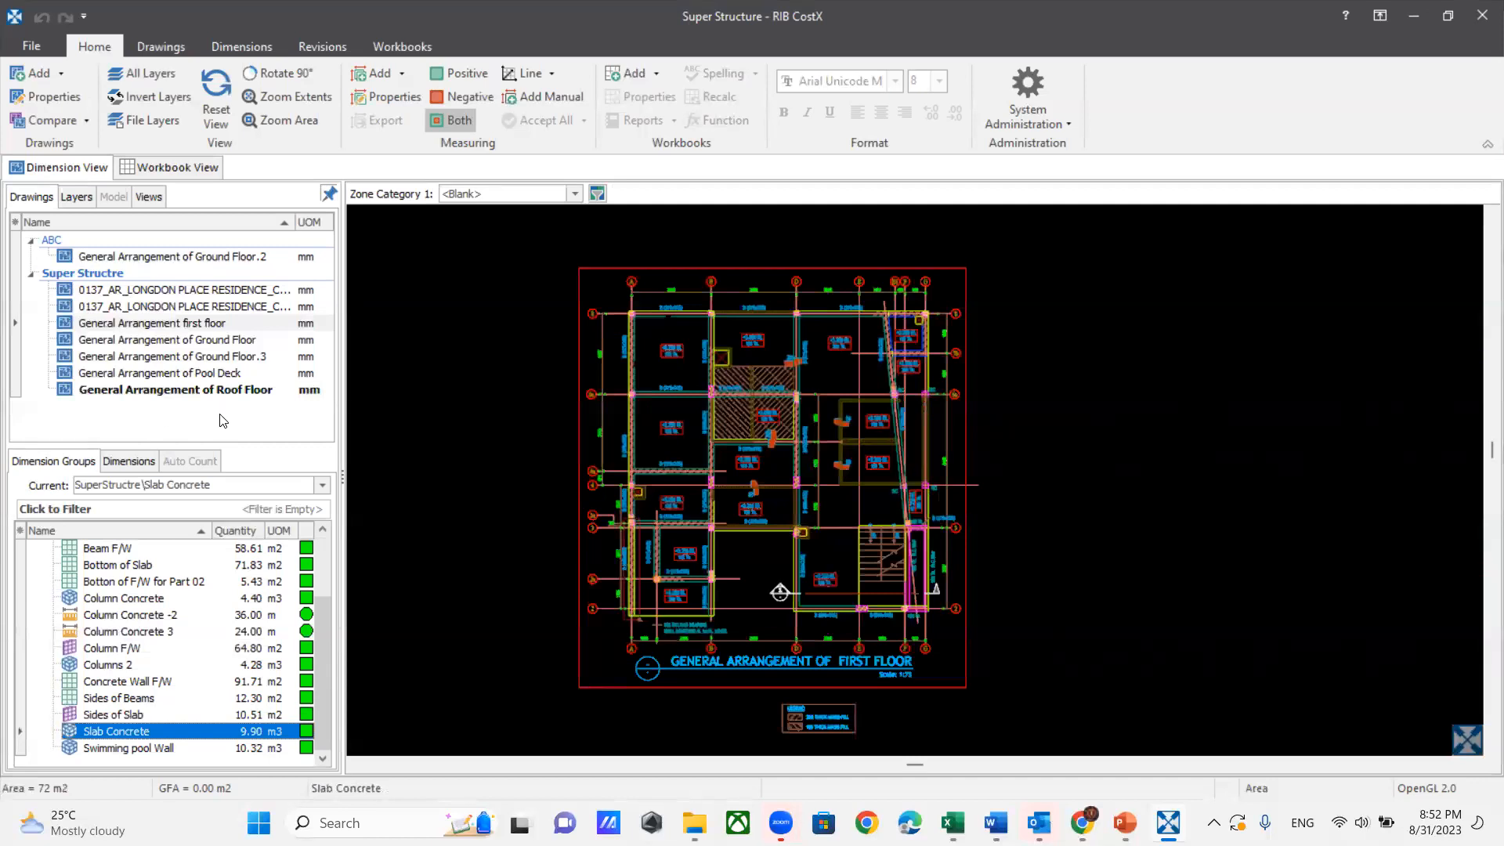
{"action": "scroll", "coordinate": [49, 666], "scroll_direction": "up", "scroll_amount": 2}
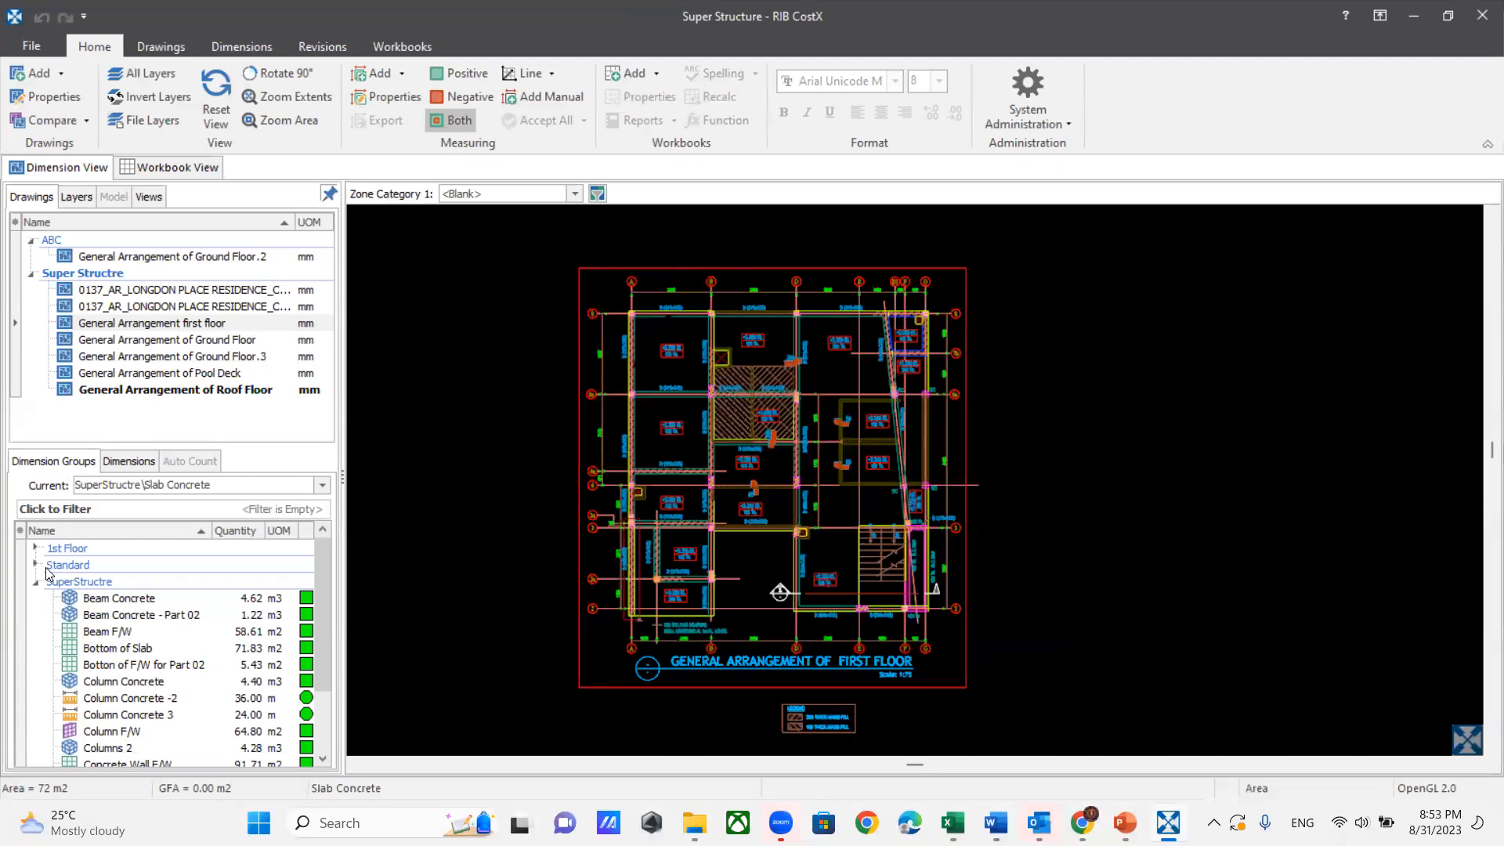
Step: Delete the Super Structure building together with all its associated data
{"action": "left_click", "coordinate": [24, 46]}
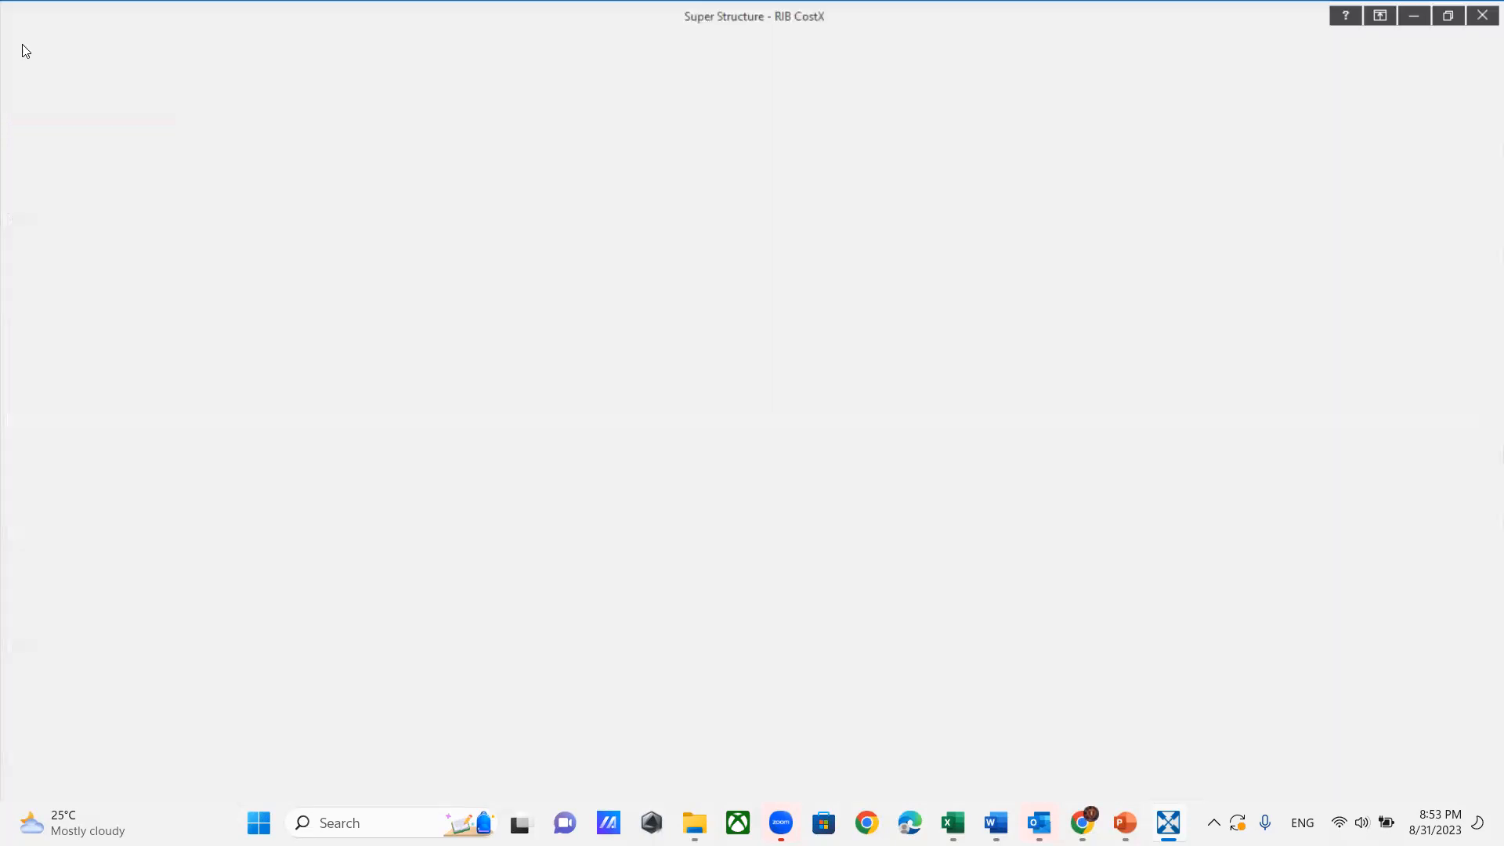
{"action": "left_click", "coordinate": [69, 205]}
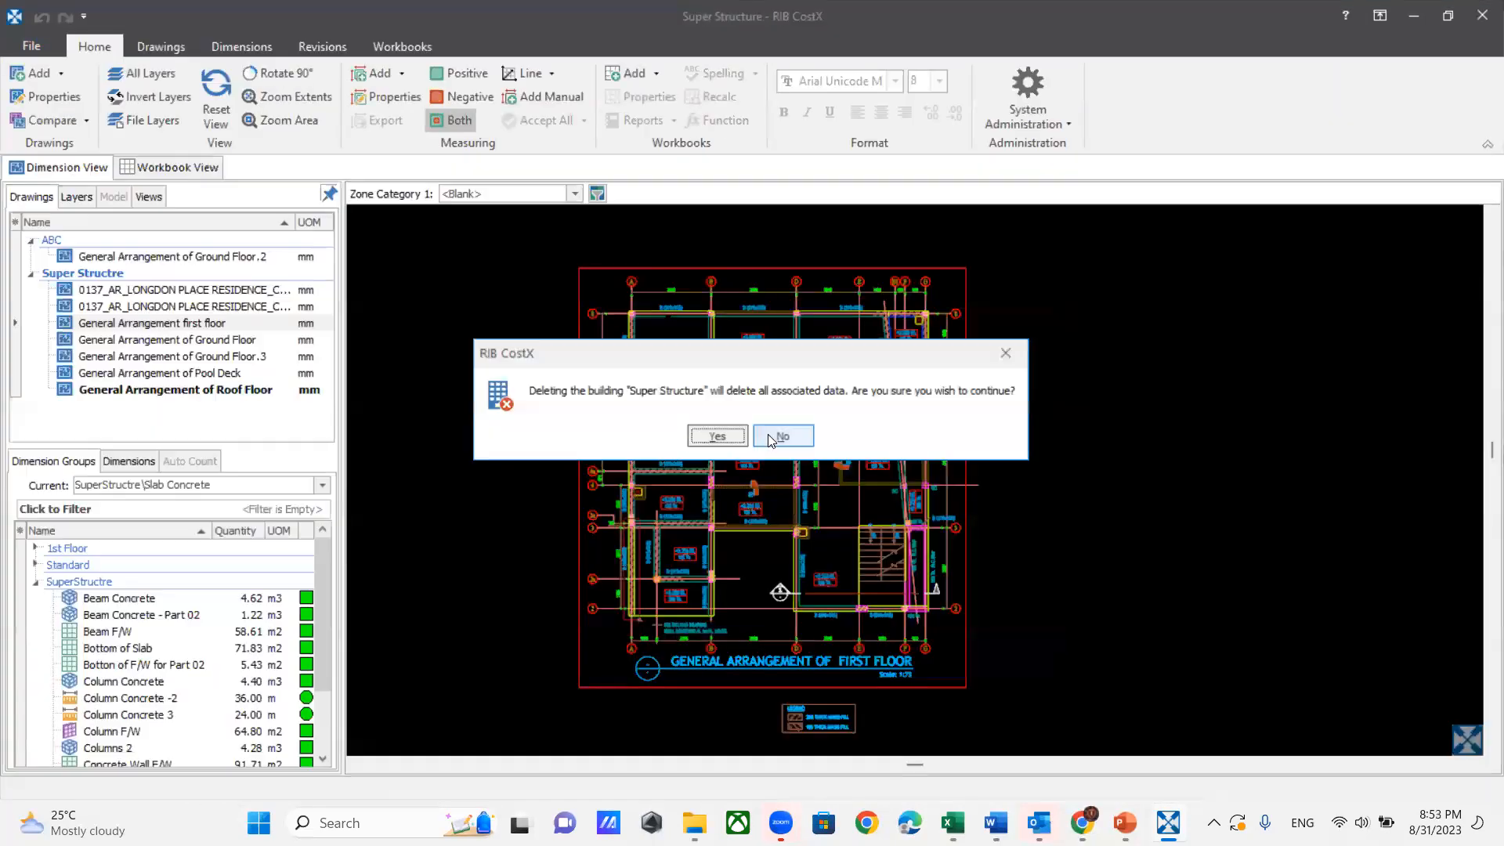
{"action": "left_click", "coordinate": [724, 434]}
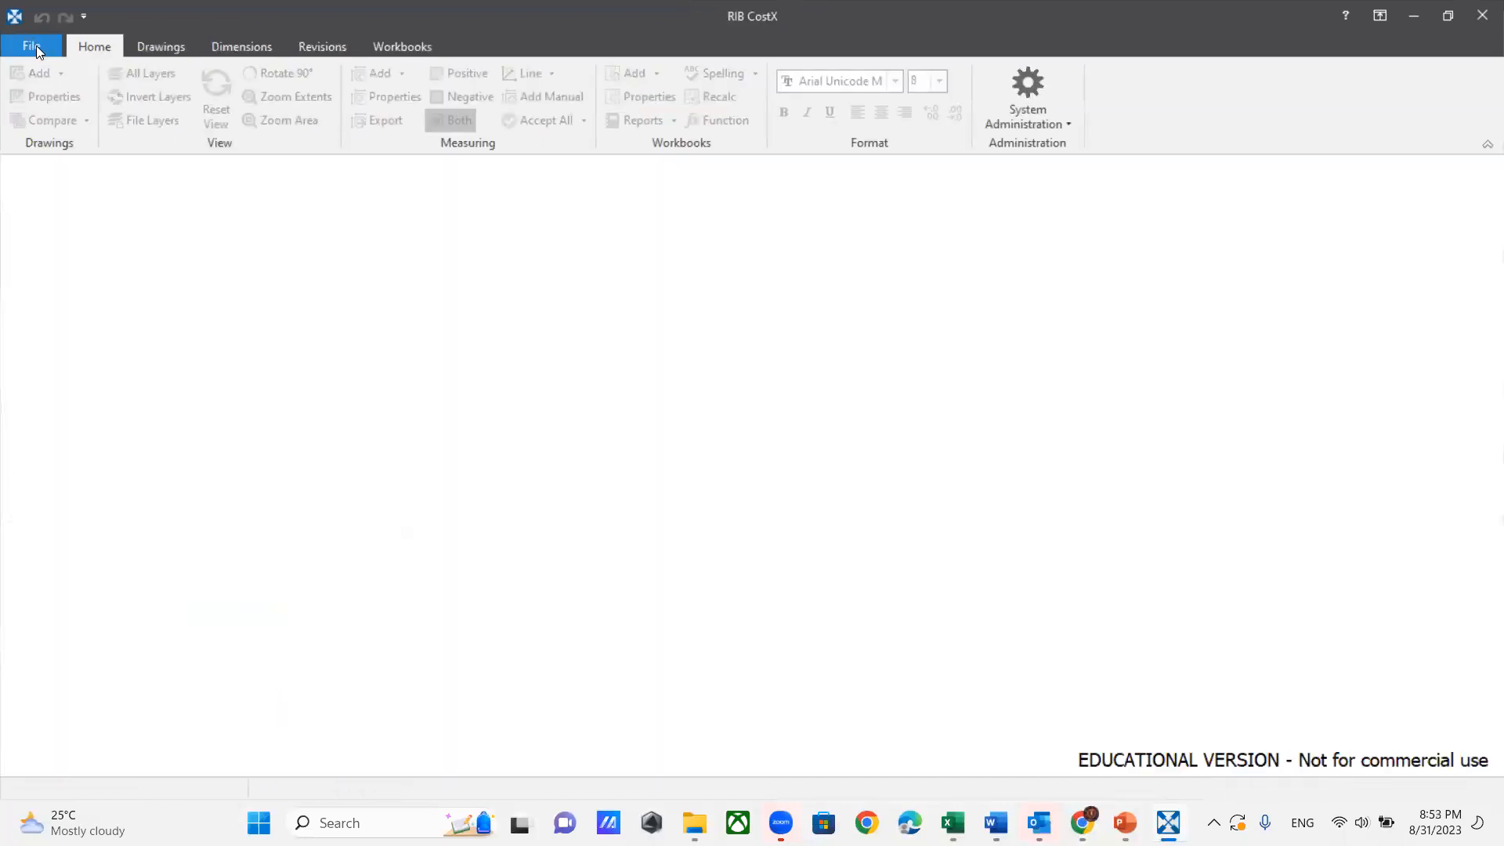
Step: Import the Architect 1 exchange file and attach its building to the Default Project
{"action": "left_click", "coordinate": [34, 46]}
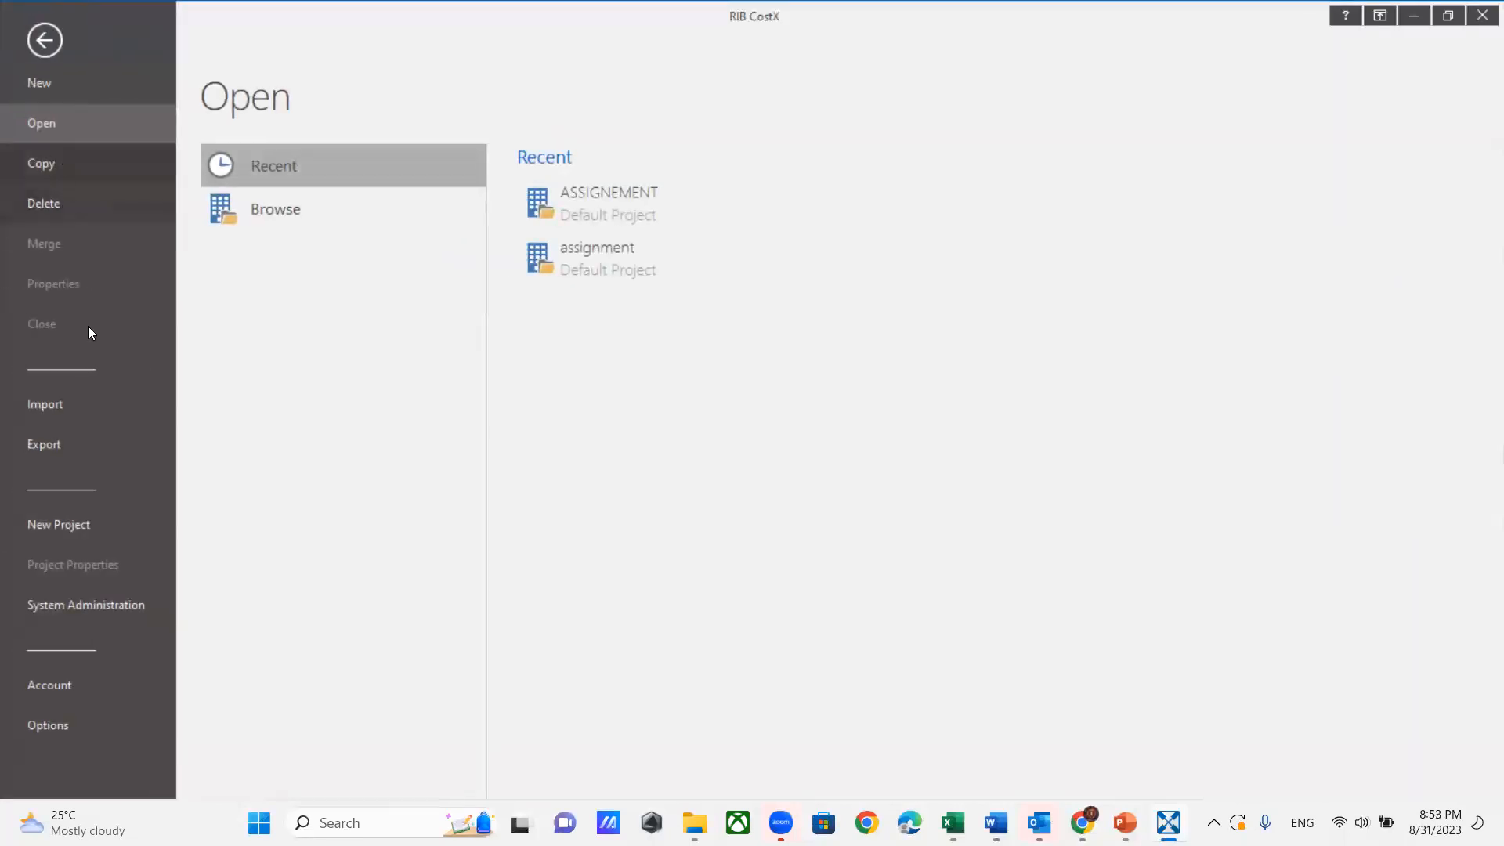
{"action": "left_click", "coordinate": [61, 401]}
{"action": "left_click", "coordinate": [222, 188]}
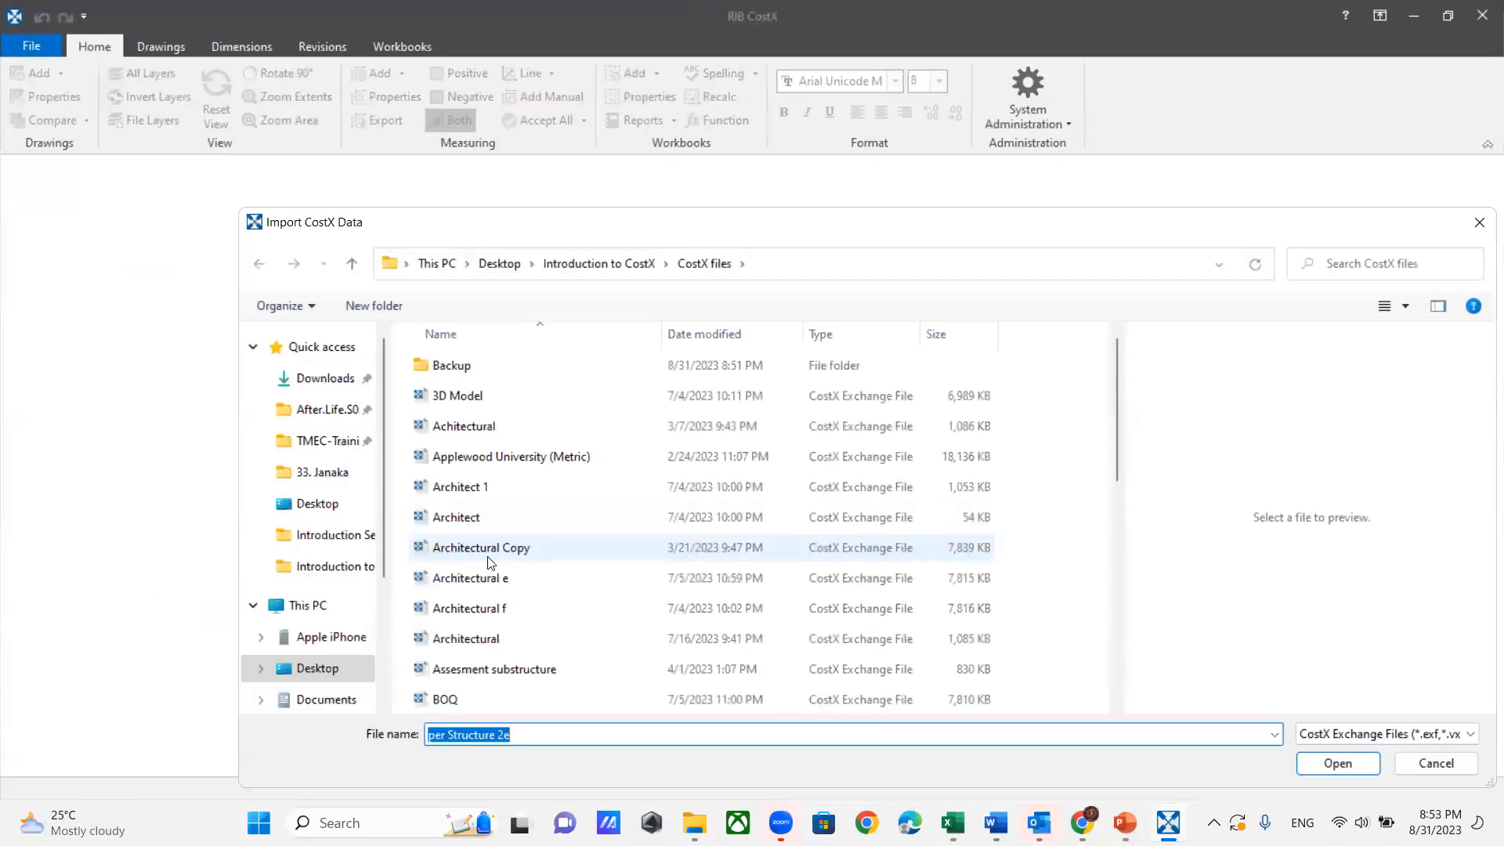
{"action": "left_click", "coordinate": [494, 492]}
{"action": "left_click", "coordinate": [1335, 765]}
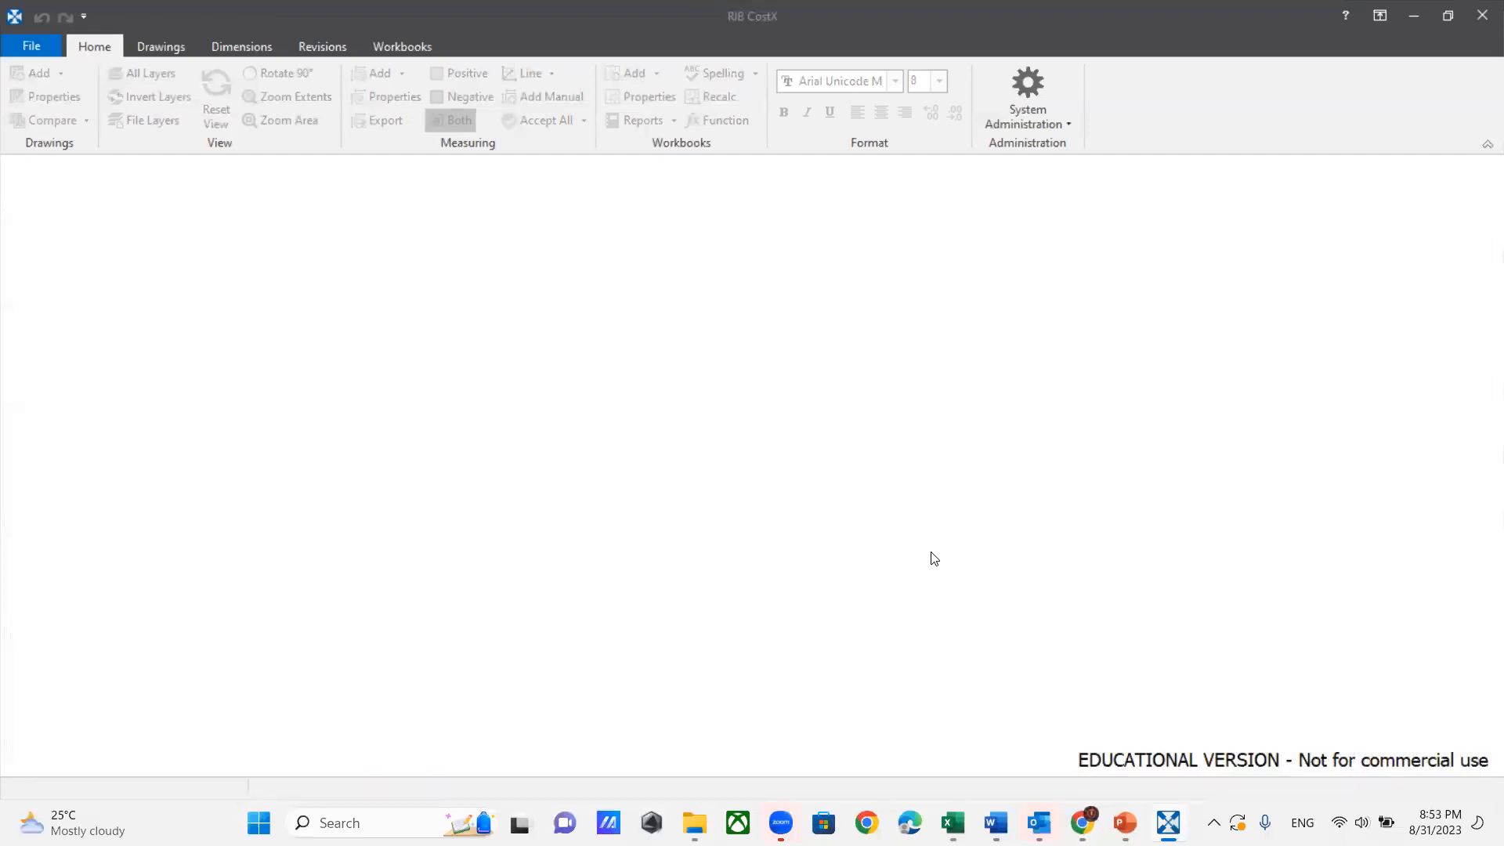
{"action": "left_click", "coordinate": [964, 291]}
{"action": "left_click", "coordinate": [974, 296]}
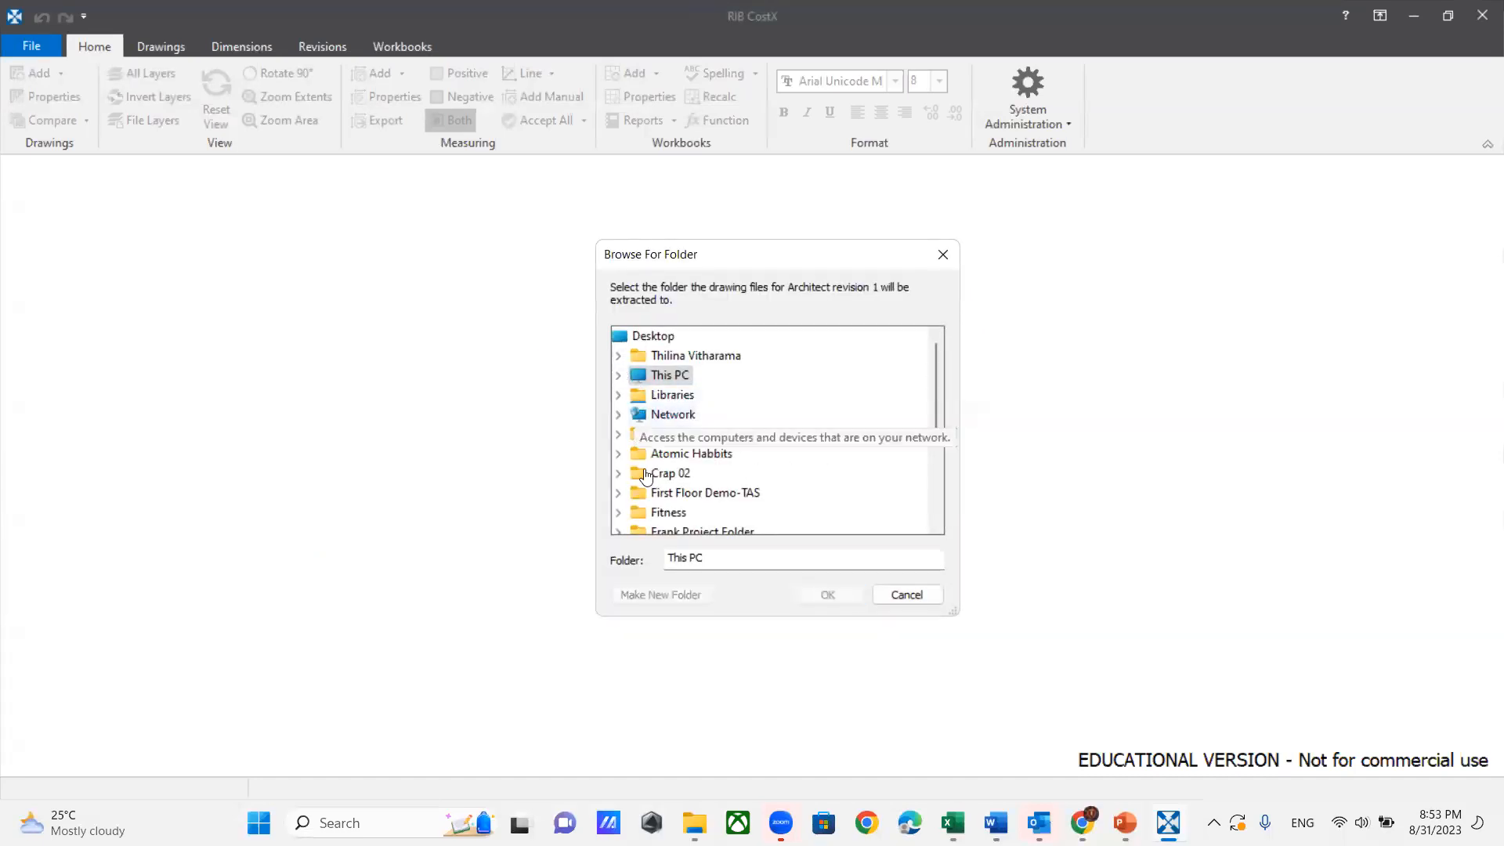
Step: Choose an extraction folder for the Architect drawing files and finish the import
{"action": "scroll", "coordinate": [646, 475], "scroll_direction": "down", "scroll_amount": 1}
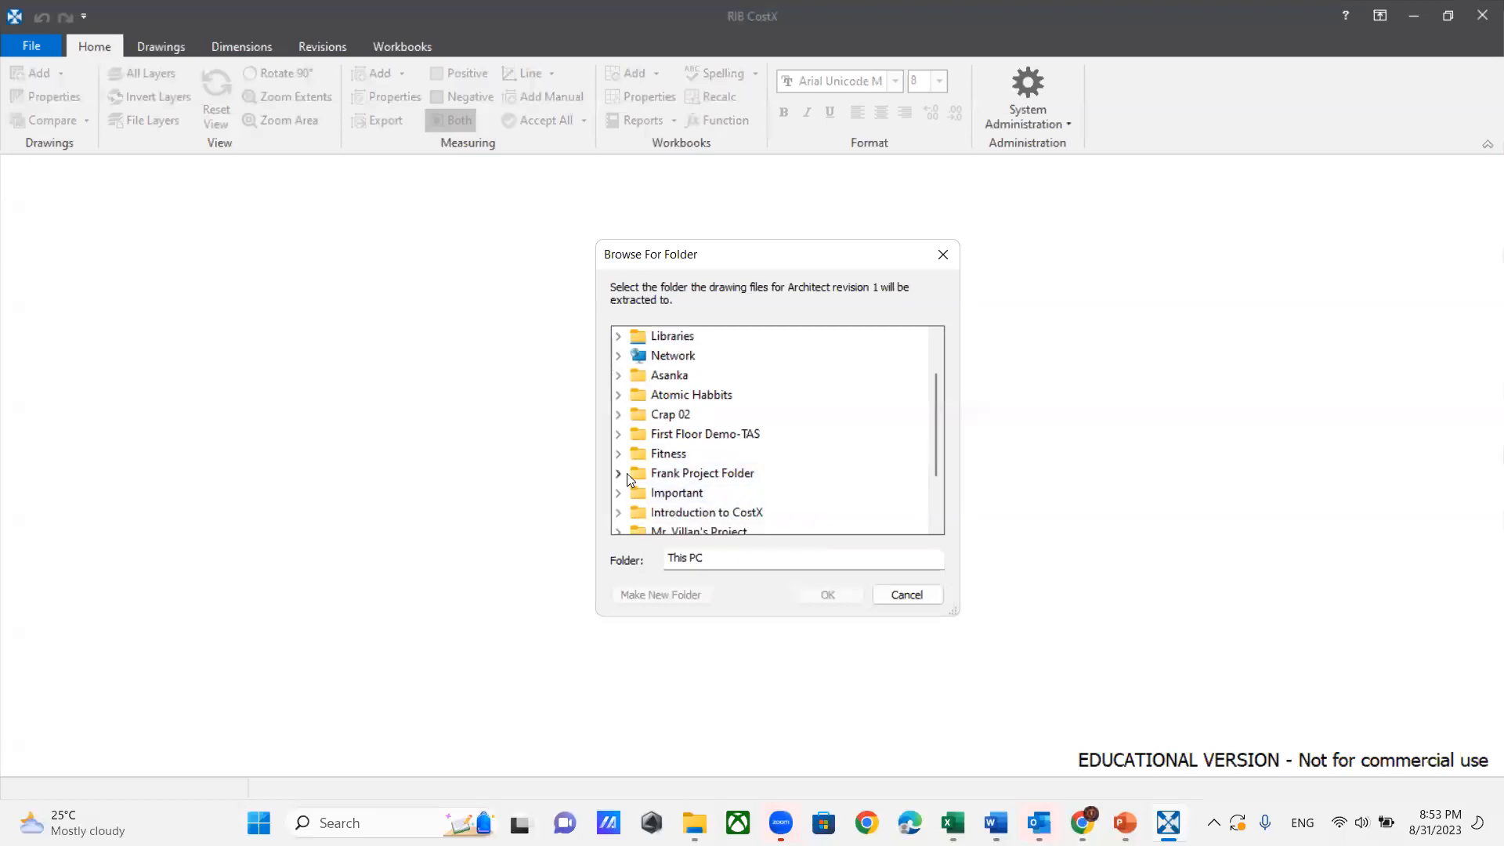
{"action": "left_click", "coordinate": [626, 473]}
{"action": "left_click", "coordinate": [637, 492]}
{"action": "left_click", "coordinate": [693, 496]}
{"action": "left_click", "coordinate": [824, 593]}
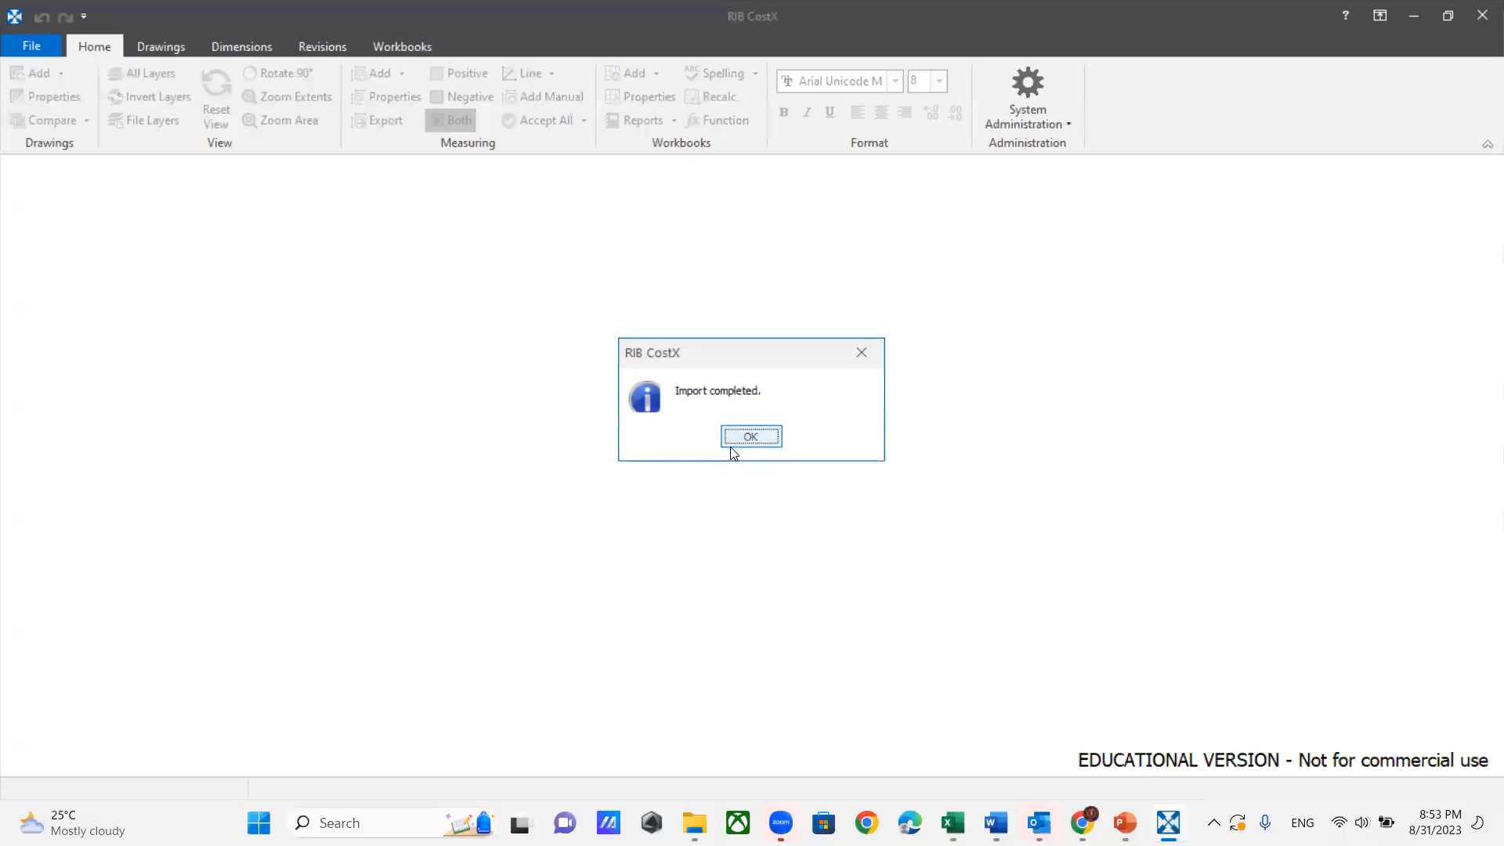
{"action": "left_click", "coordinate": [741, 437]}
Step: Open the Architect building and expand its Architectural Measurements and Standard dimension groups
{"action": "left_click", "coordinate": [30, 47]}
{"action": "left_click", "coordinate": [558, 199]}
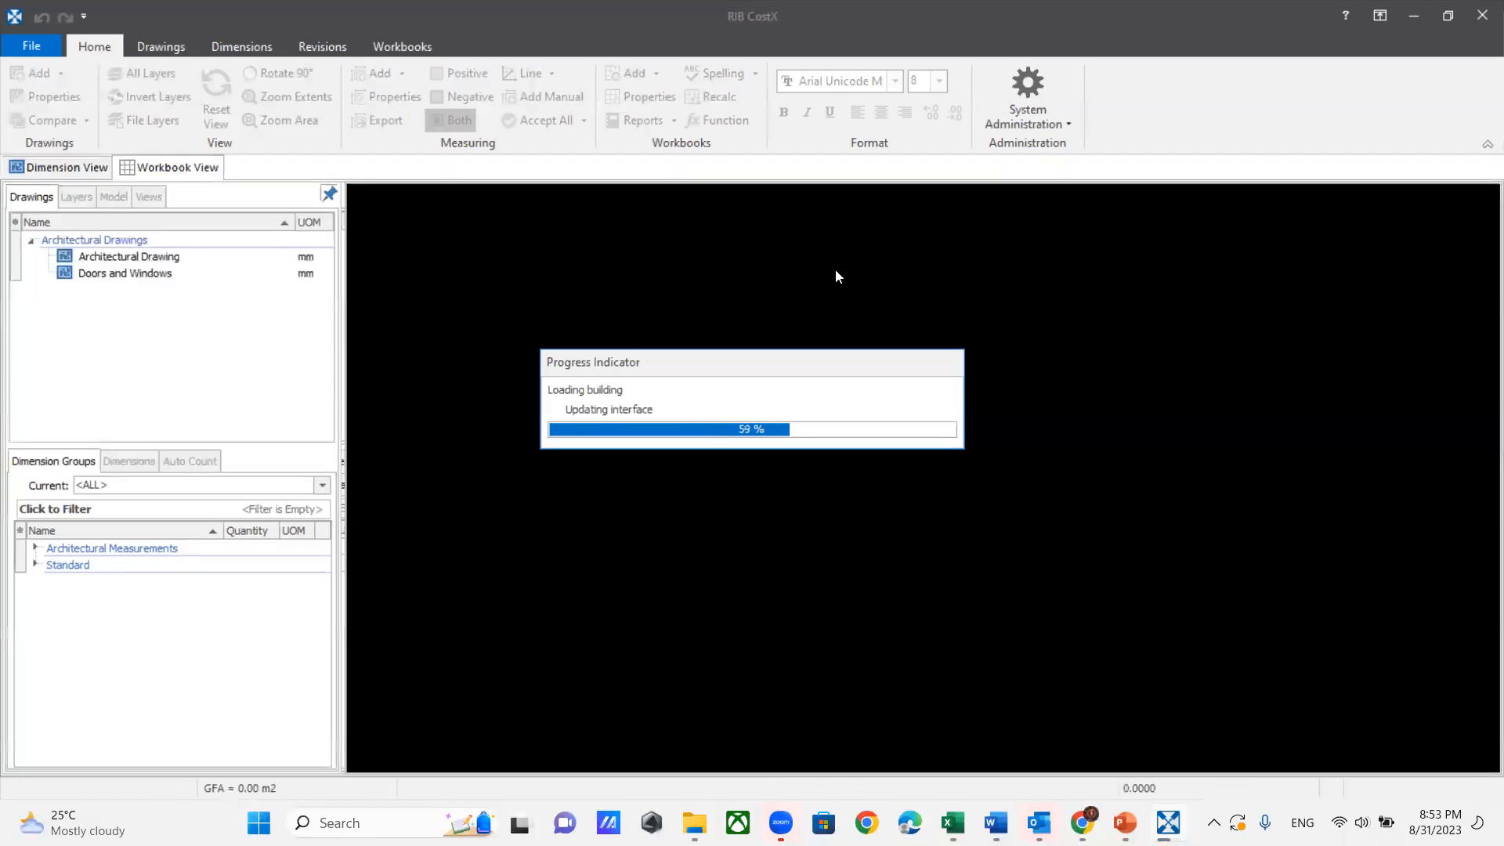
{"action": "left_click", "coordinate": [36, 549]}
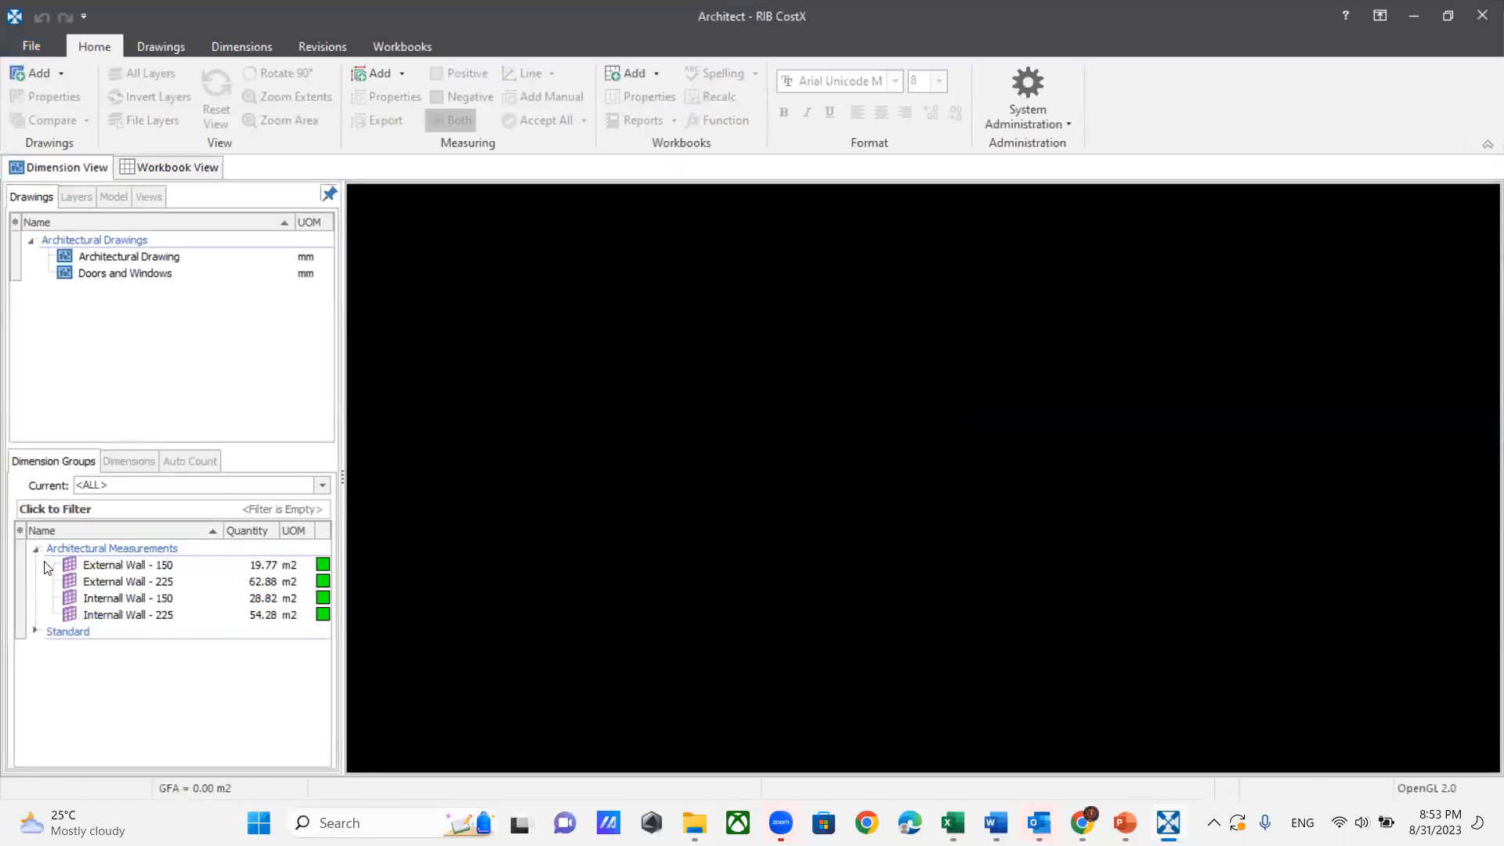
{"action": "left_click", "coordinate": [40, 633]}
Step: Show all Architectural Measurements wall dimensions on the Architectural Drawing in 3D
{"action": "left_click", "coordinate": [94, 566]}
{"action": "left_click", "coordinate": [109, 549]}
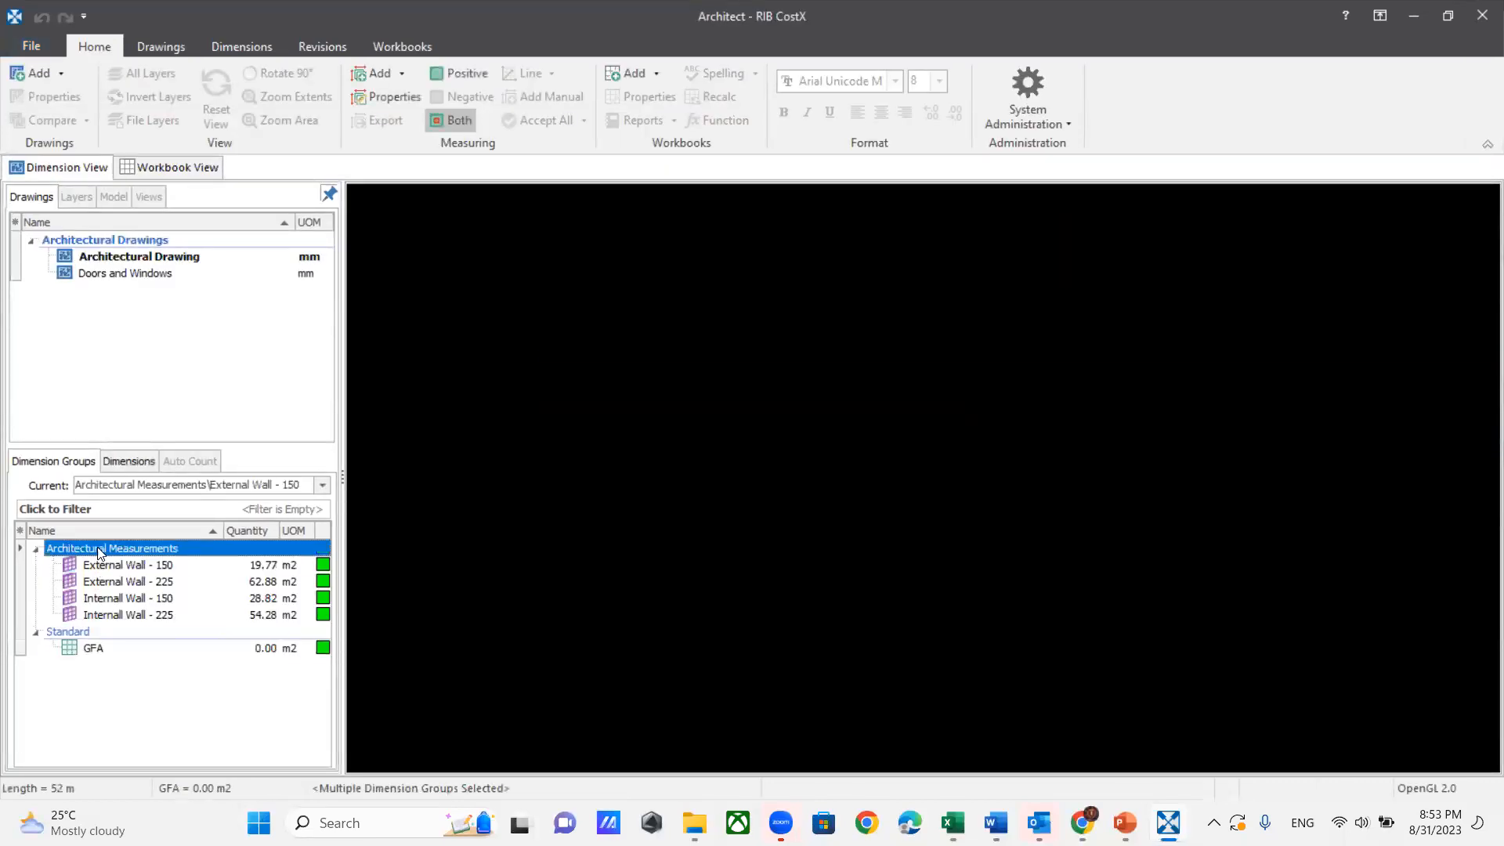
{"action": "double_click", "coordinate": [141, 259]}
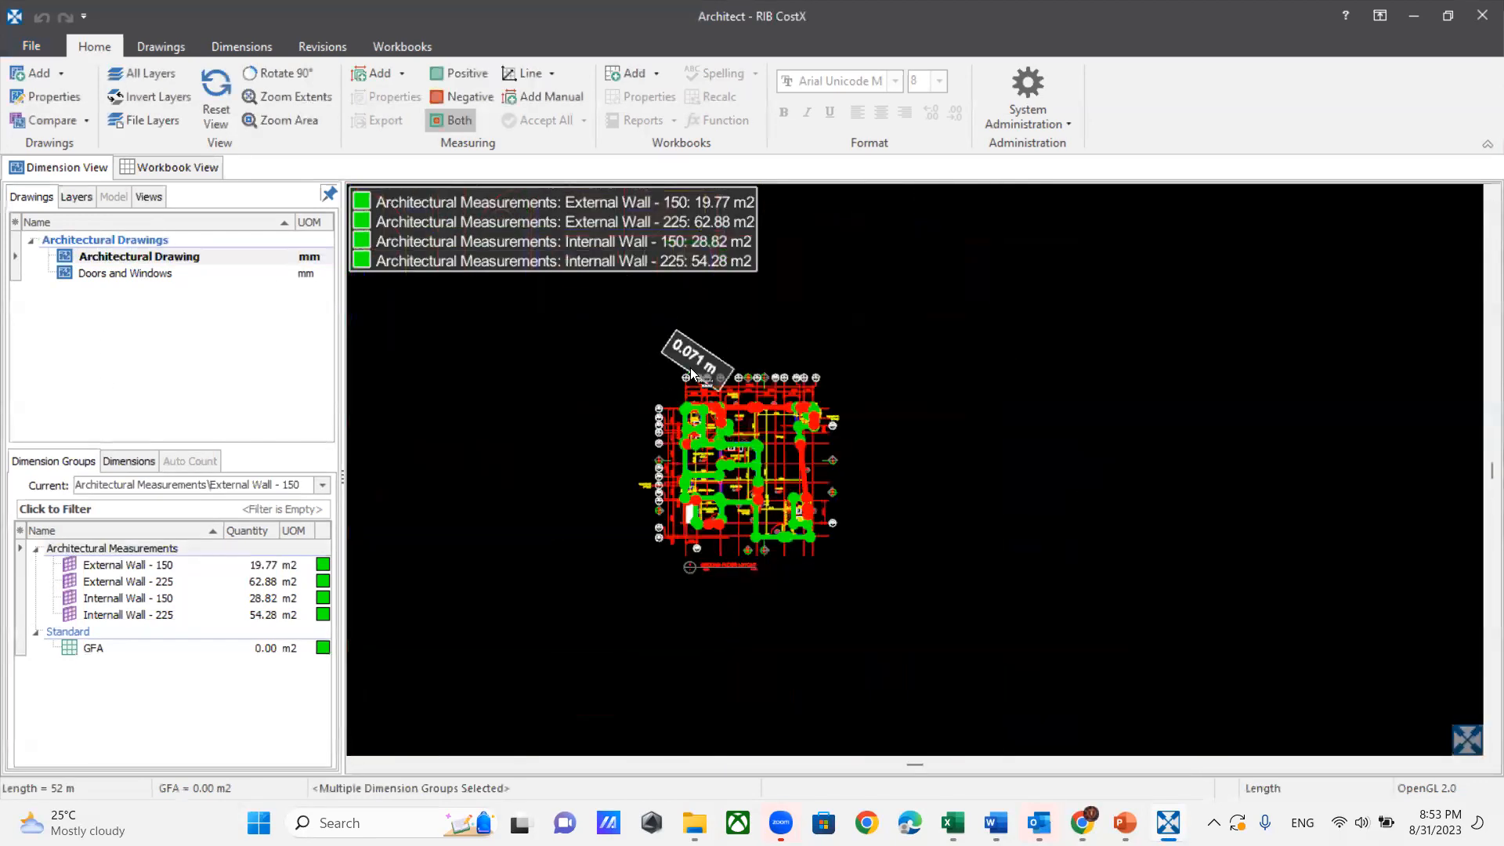
{"action": "left_click", "coordinate": [178, 44]}
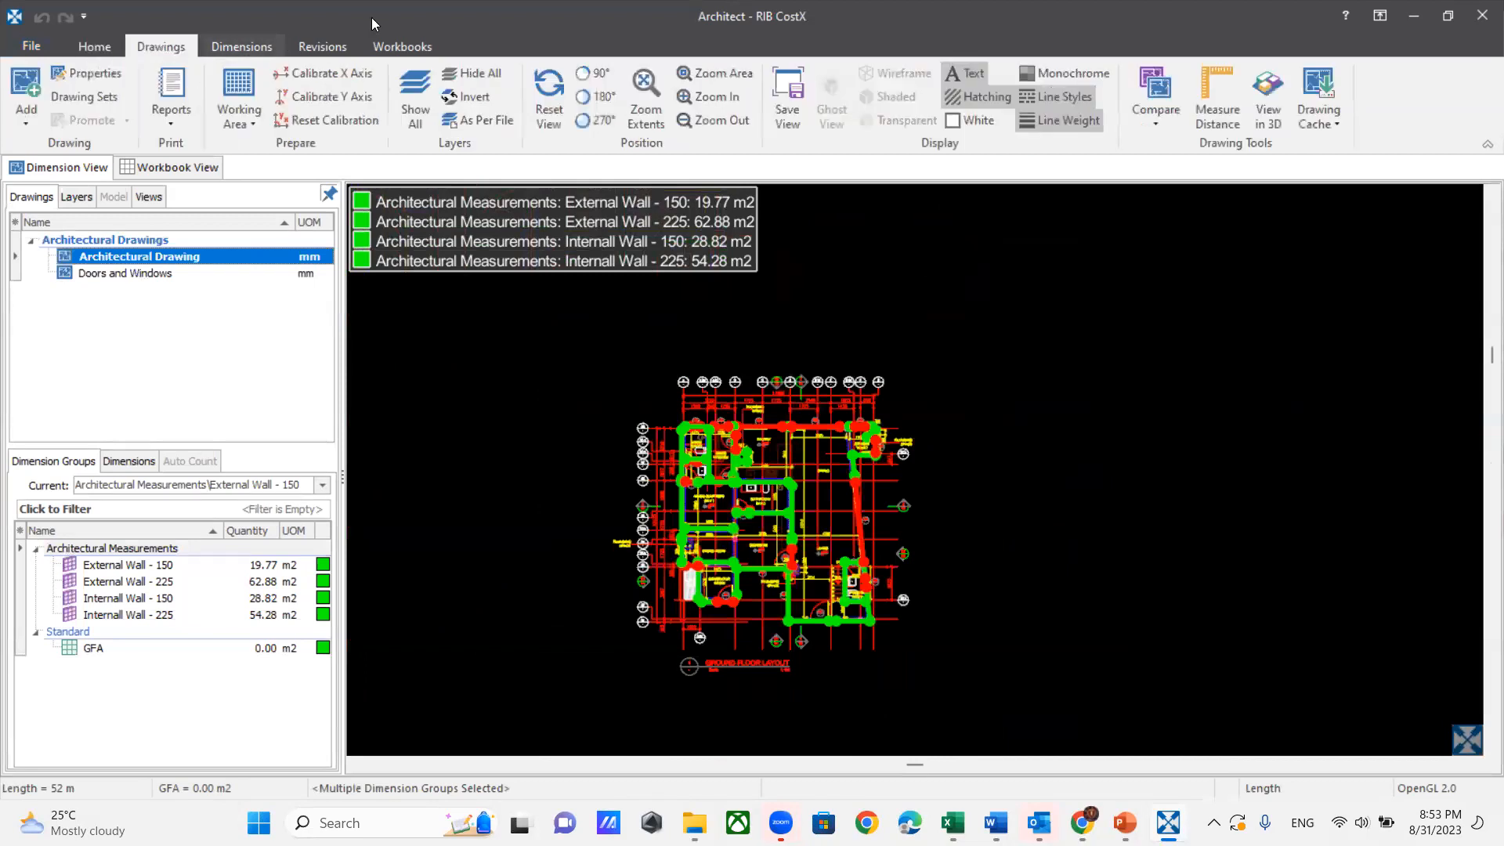
{"action": "left_click", "coordinate": [1268, 94]}
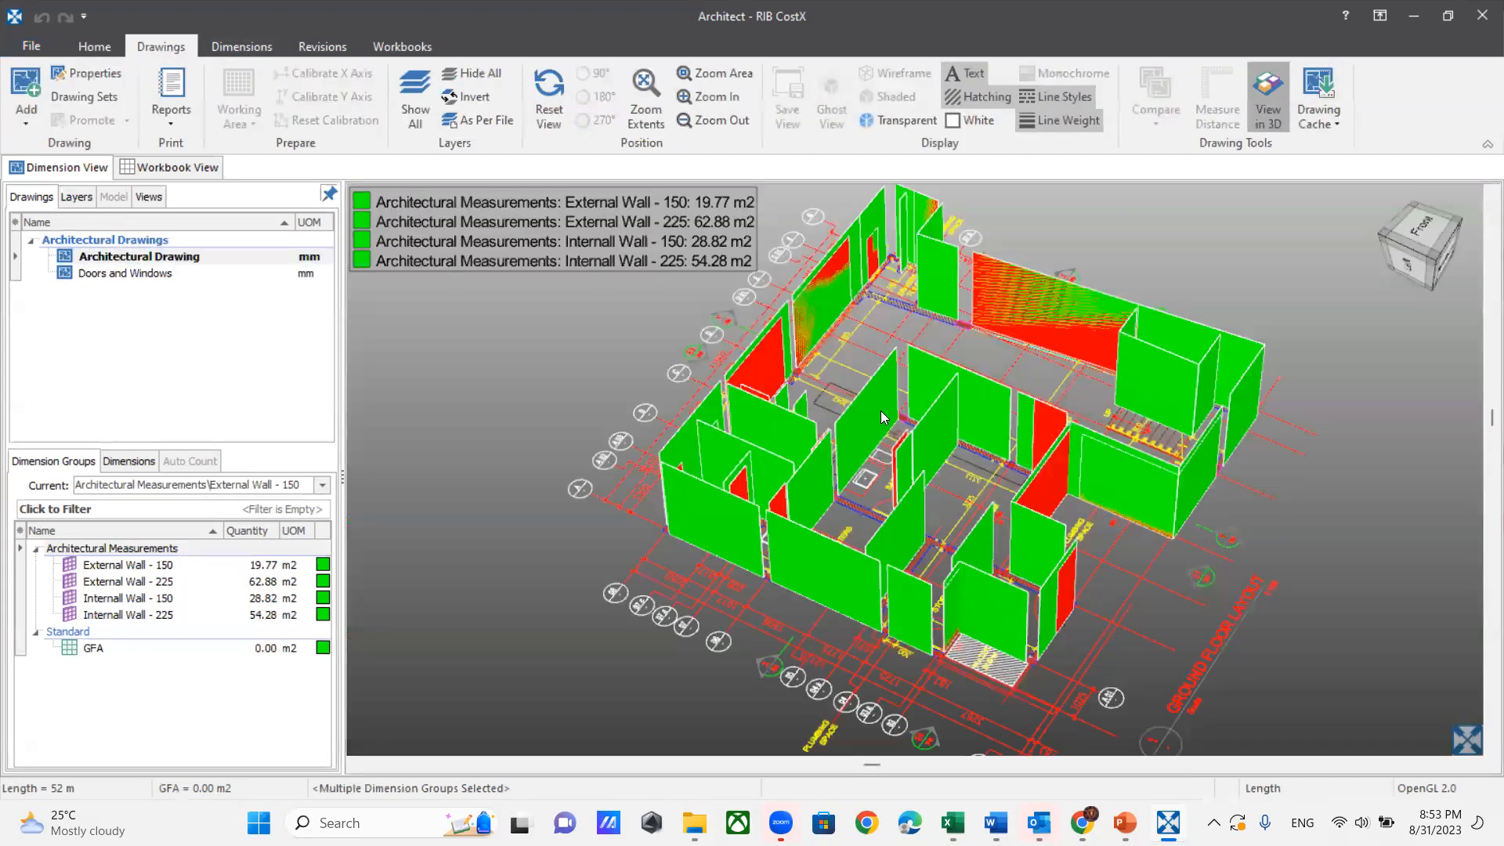
Step: Examine the measured external and internal walls of the Architectural Drawing in 3D from several angles
{"action": "scroll", "coordinate": [835, 415], "scroll_direction": "up", "scroll_amount": 3}
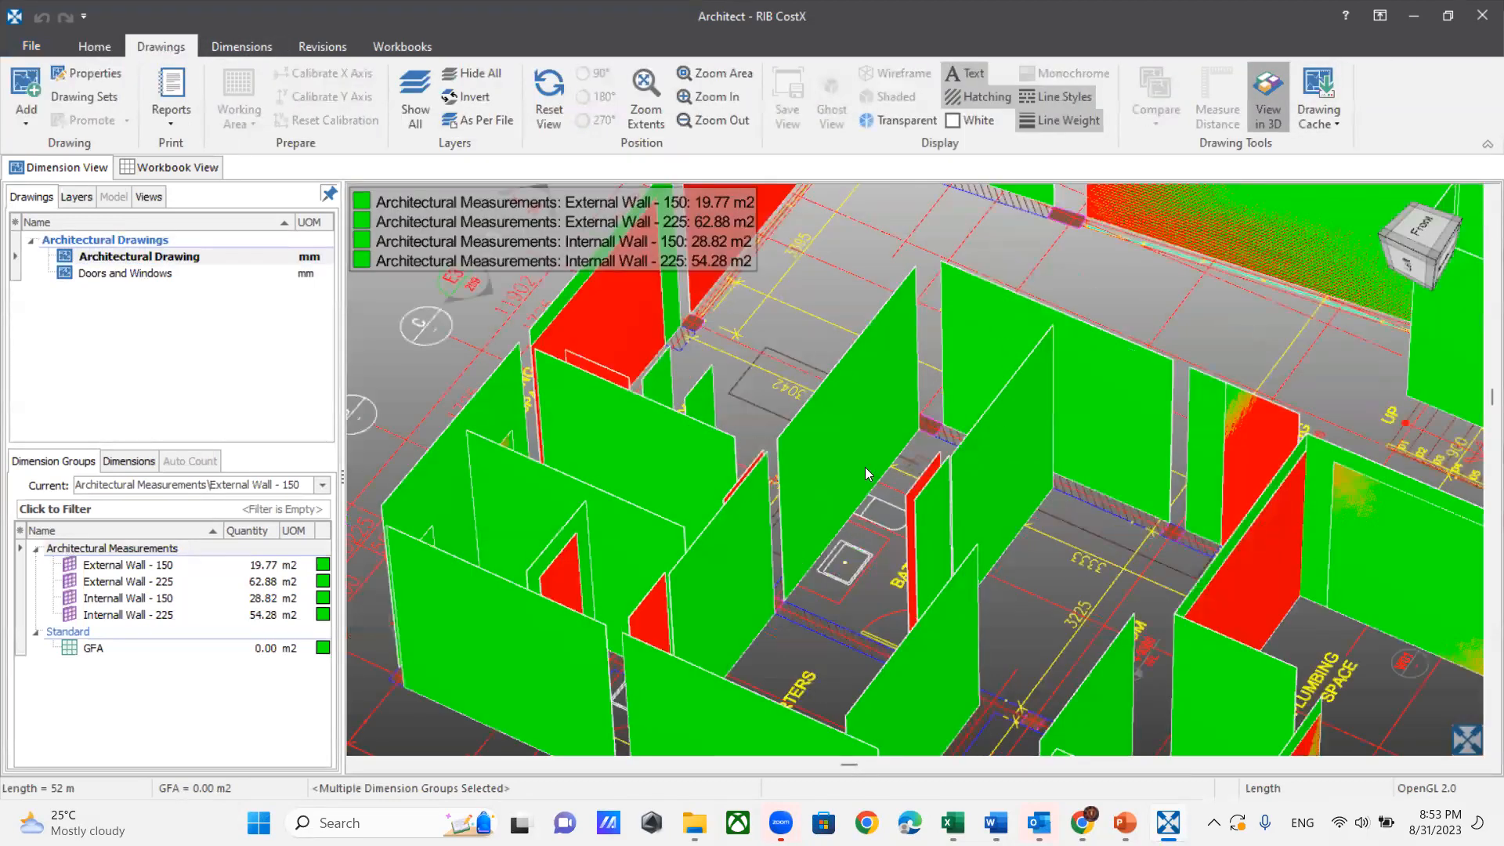
{"action": "scroll", "coordinate": [867, 473], "scroll_direction": "down", "scroll_amount": 5}
{"action": "scroll", "coordinate": [907, 351], "scroll_direction": "up", "scroll_amount": 1}
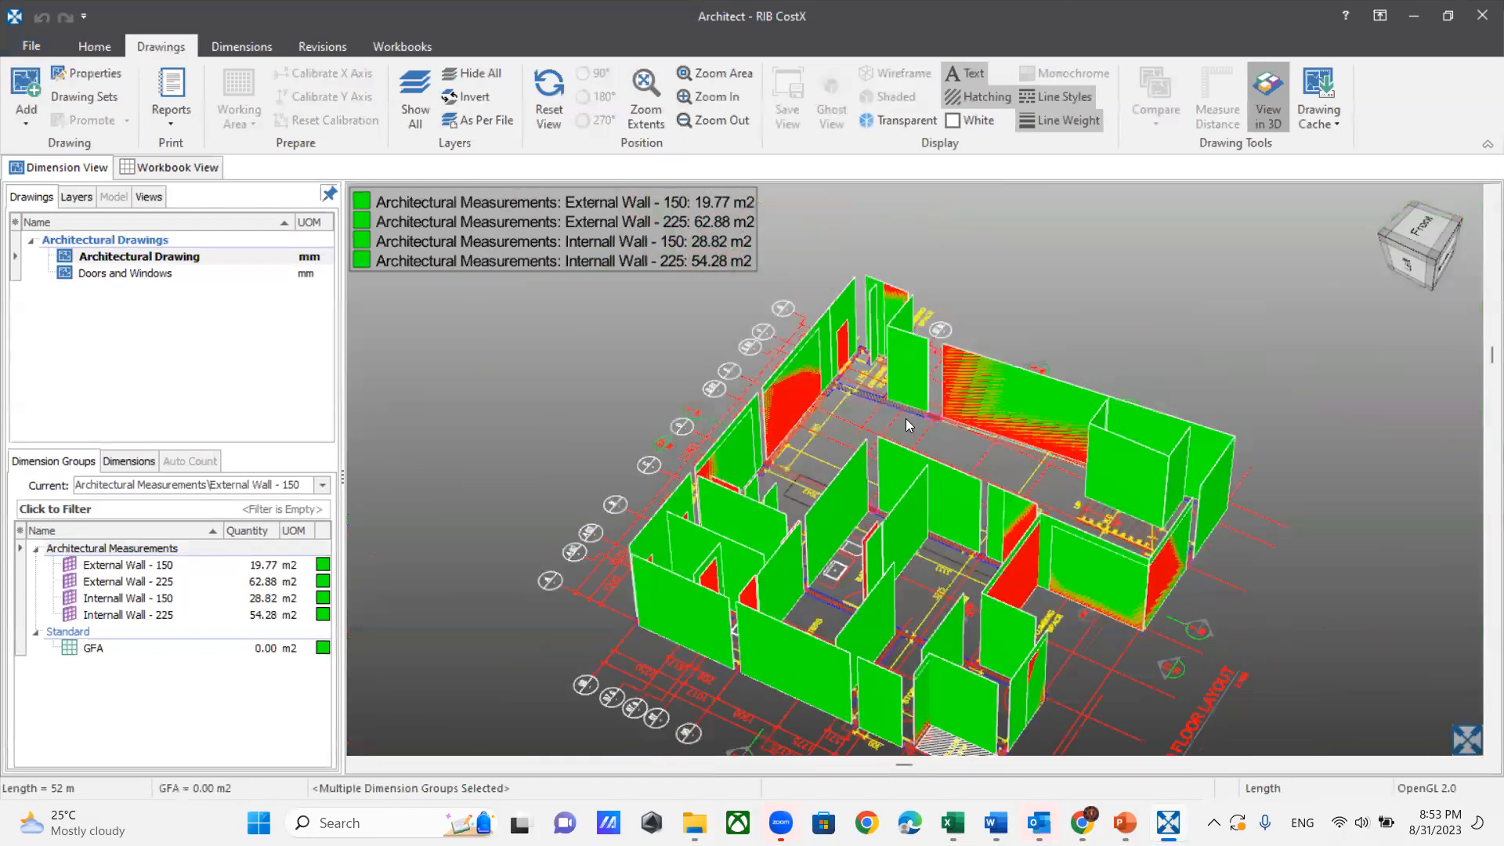
{"action": "middle_click_drag", "start_coordinate": [1069, 292], "coordinate": [1071, 302]}
{"action": "middle_click_drag", "start_coordinate": [990, 430], "coordinate": [879, 562]}
{"action": "middle_click_drag", "start_coordinate": [914, 479], "coordinate": [857, 563]}
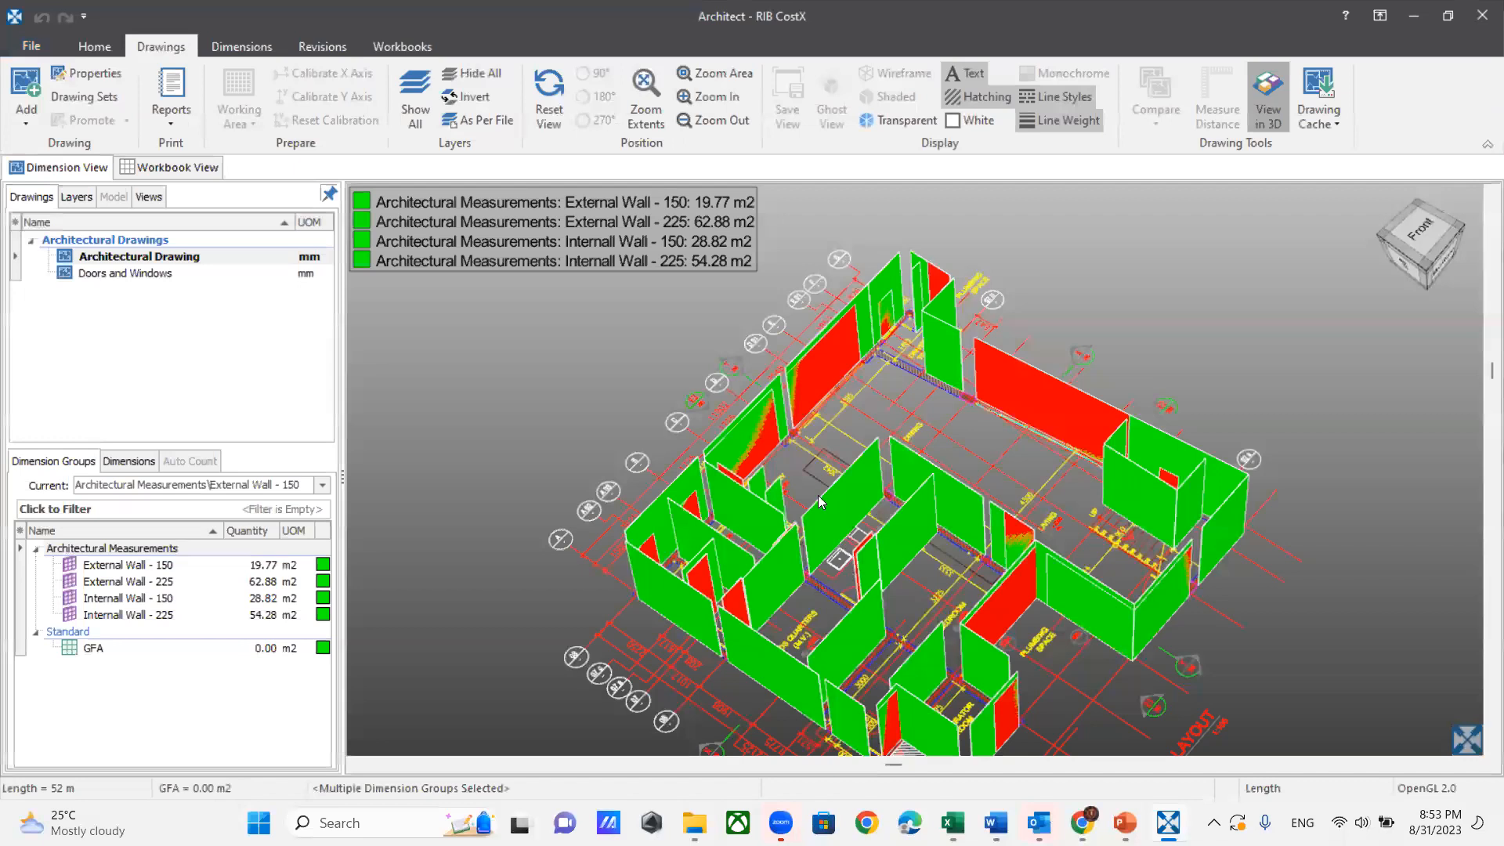
{"action": "middle_click_drag", "start_coordinate": [749, 457], "coordinate": [730, 444]}
{"action": "scroll", "coordinate": [555, 202], "scroll_direction": "down", "scroll_amount": 2}
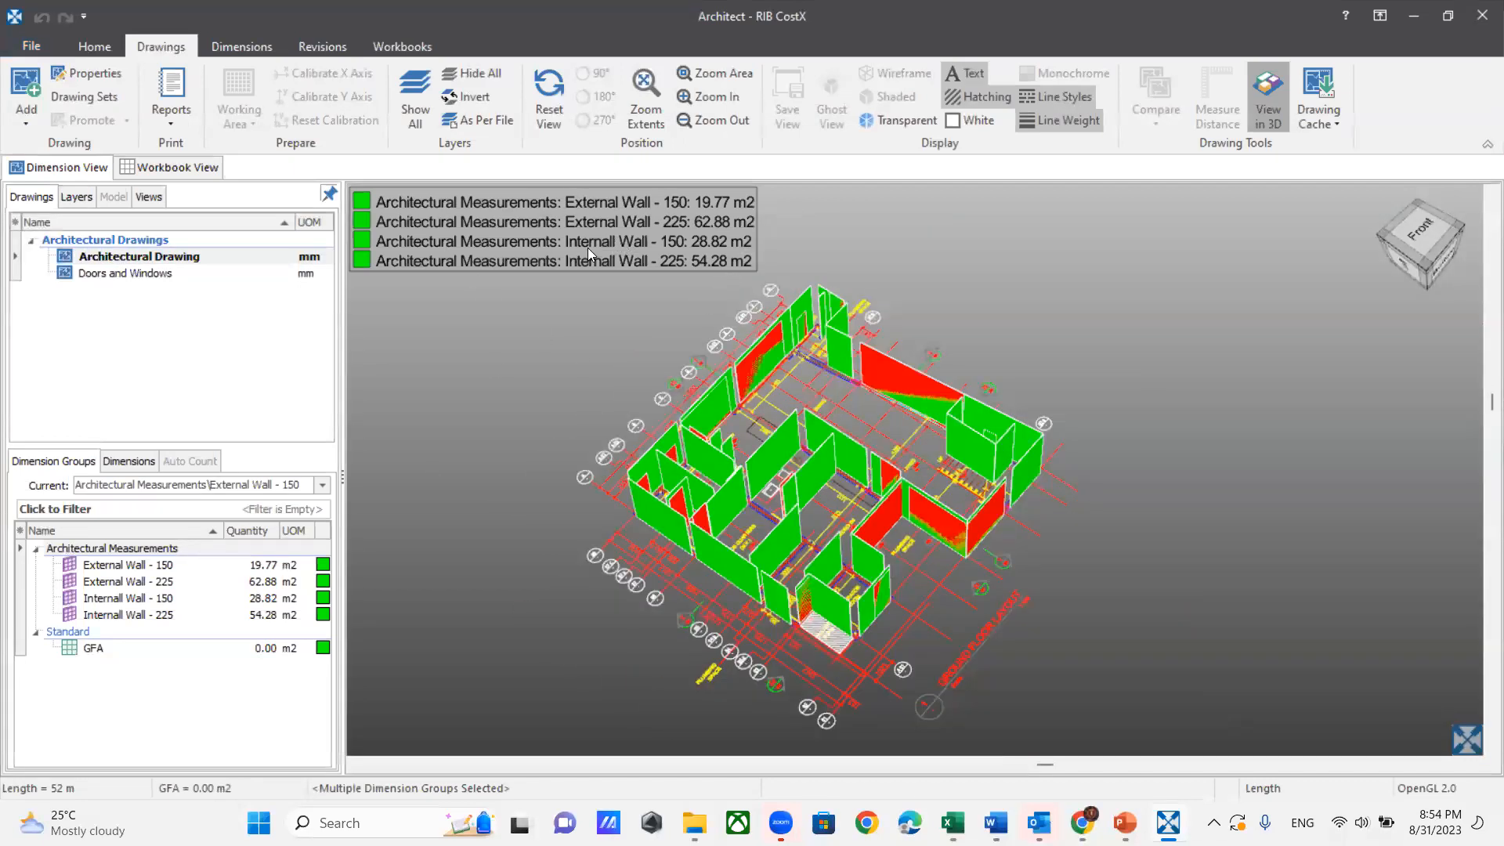
Step: Delete the Architect building together with all its associated data
{"action": "left_click", "coordinate": [32, 48]}
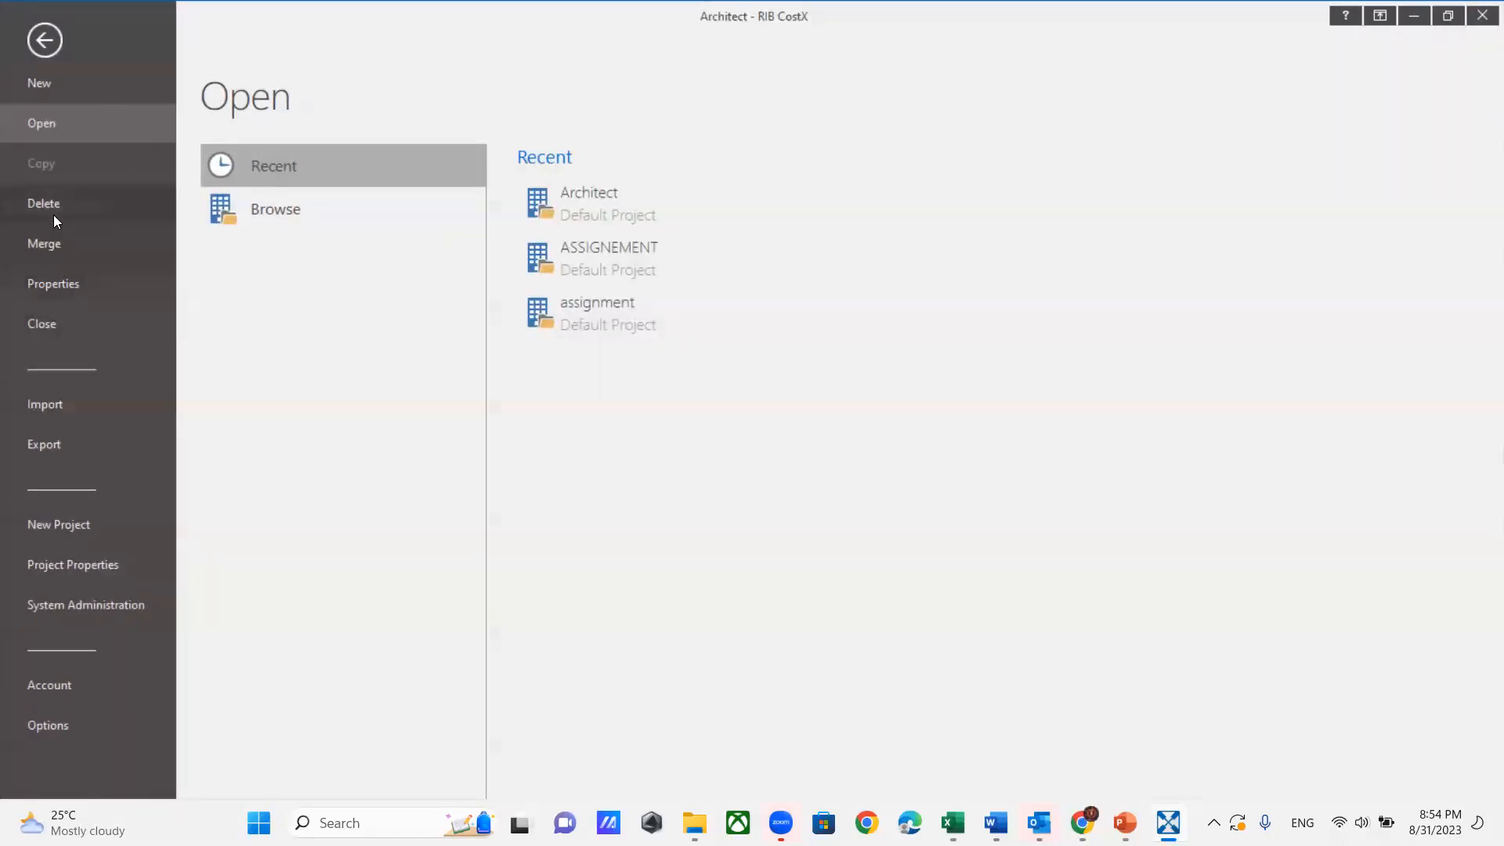
{"action": "left_click", "coordinate": [53, 216]}
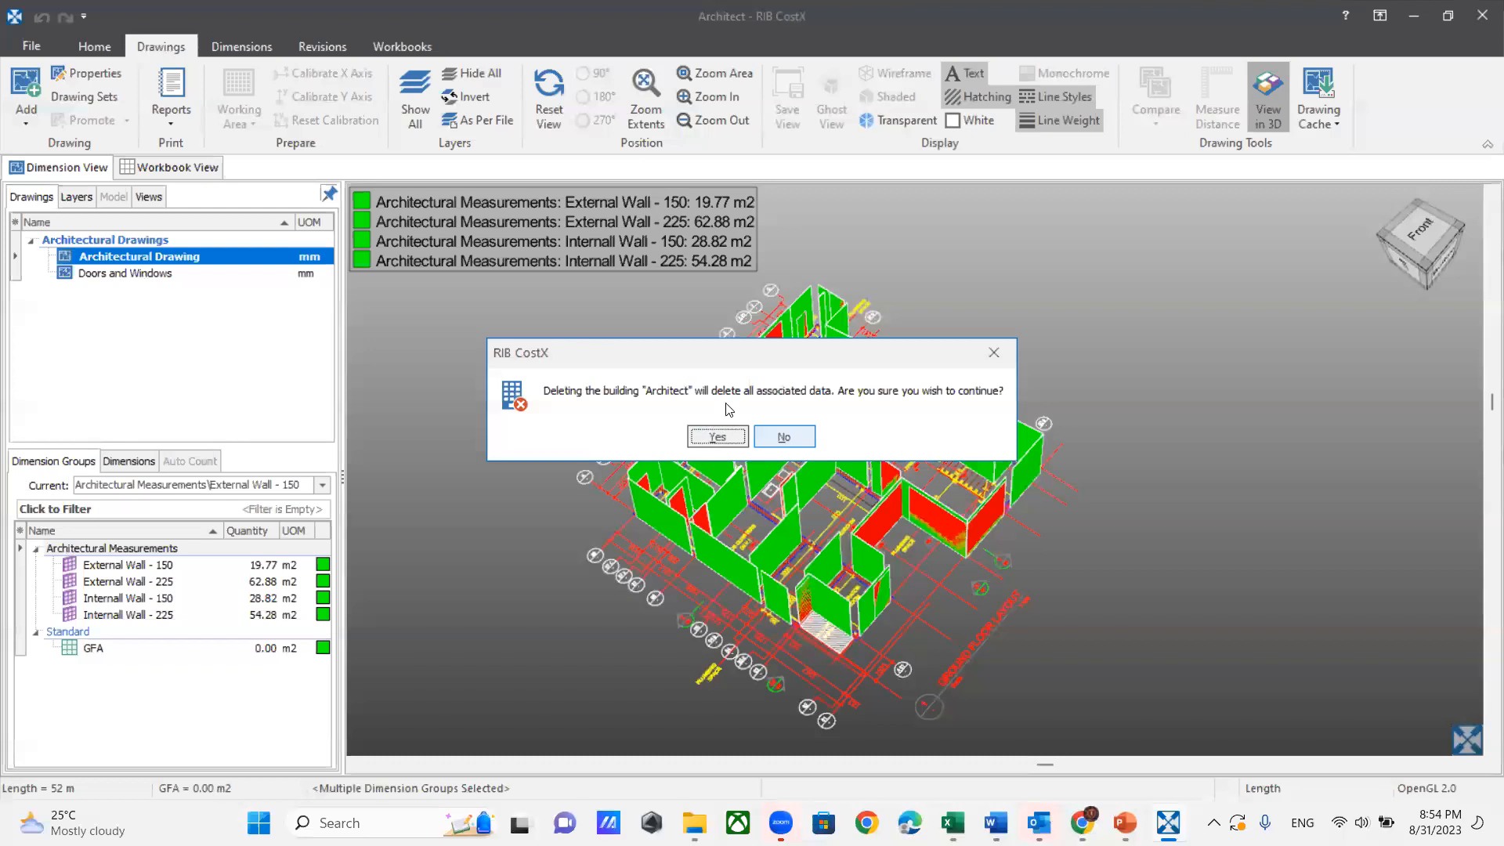
{"action": "left_click", "coordinate": [717, 436]}
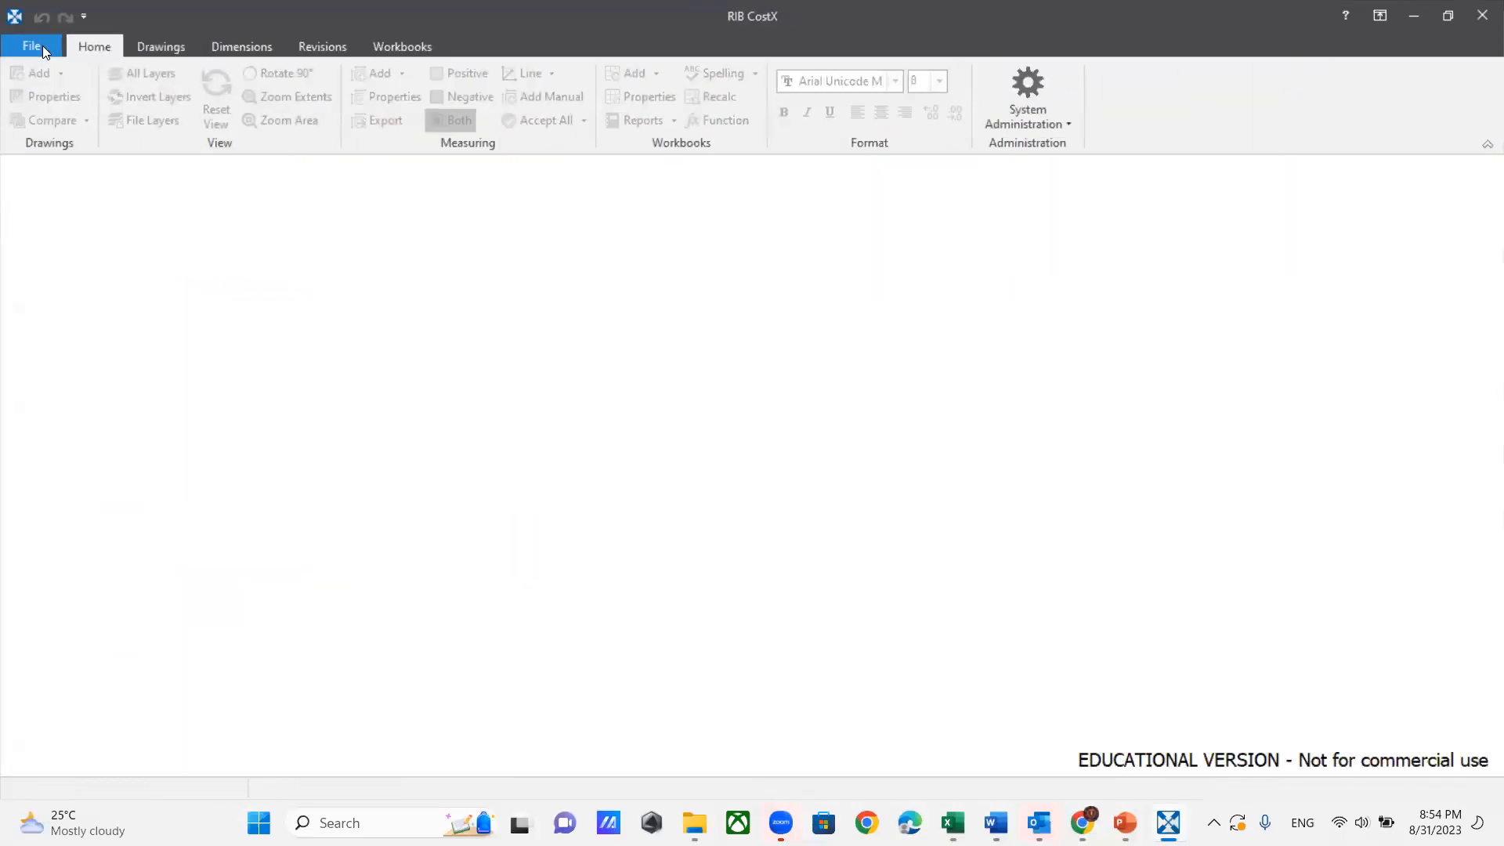
Step: Import the Architectural f exchange file from the CostX files folder
{"action": "left_click", "coordinate": [43, 49]}
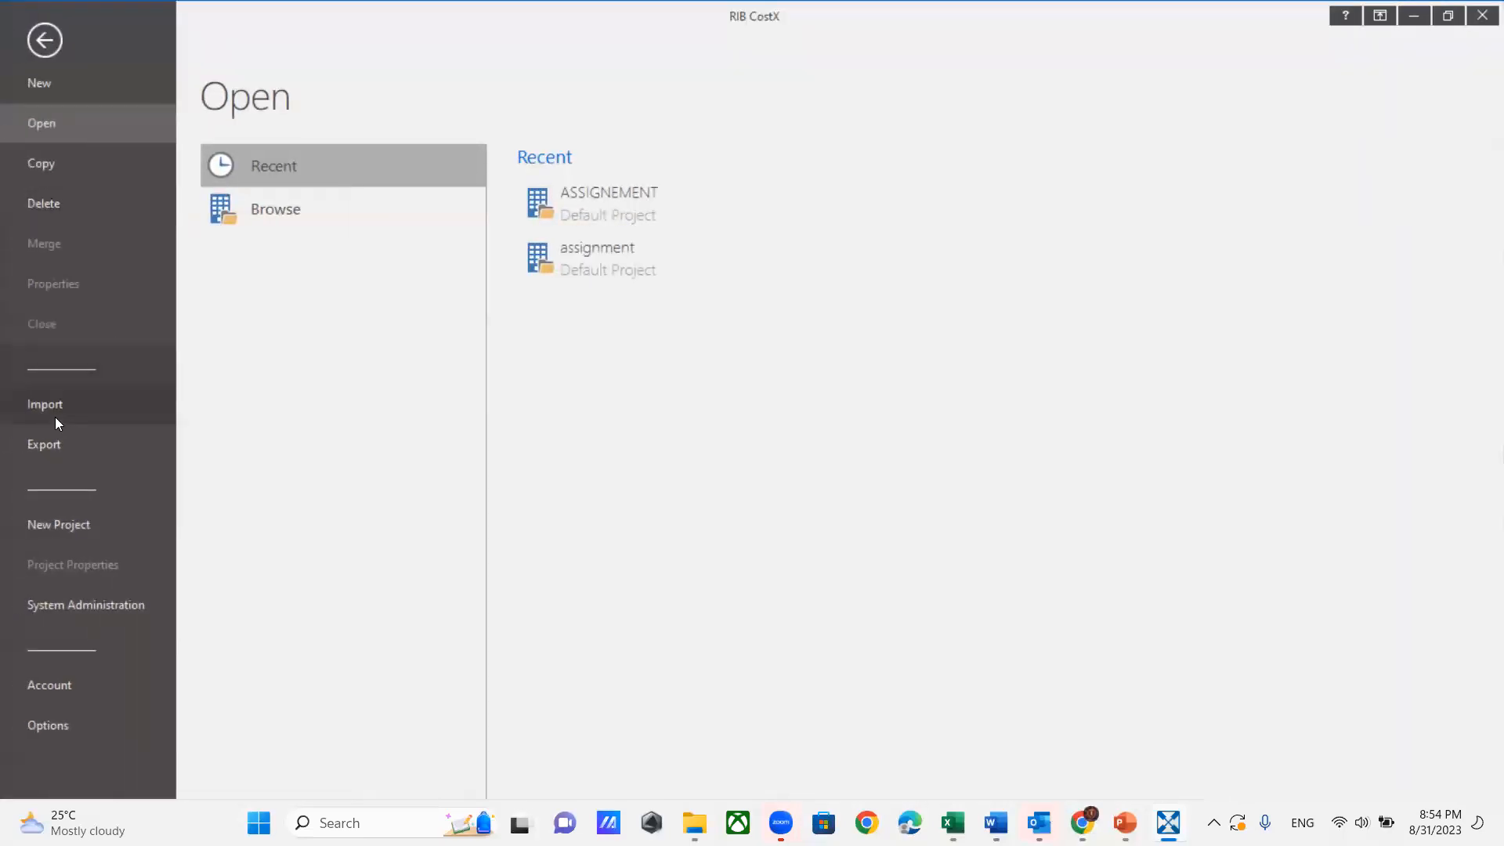
{"action": "left_click", "coordinate": [55, 411]}
{"action": "left_click", "coordinate": [243, 196]}
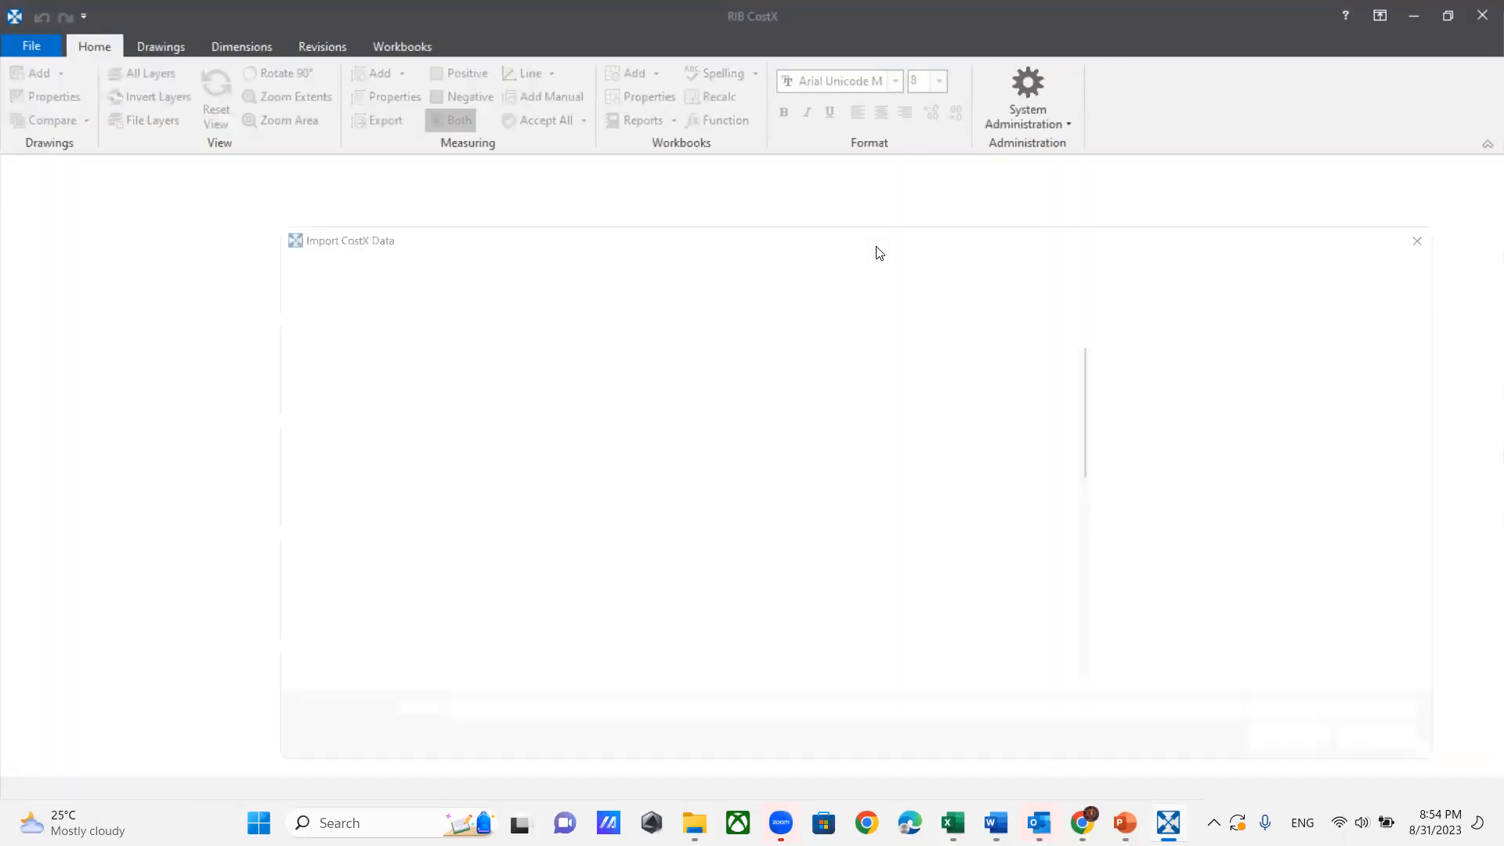
{"action": "scroll", "coordinate": [517, 549], "scroll_direction": "down", "scroll_amount": 2}
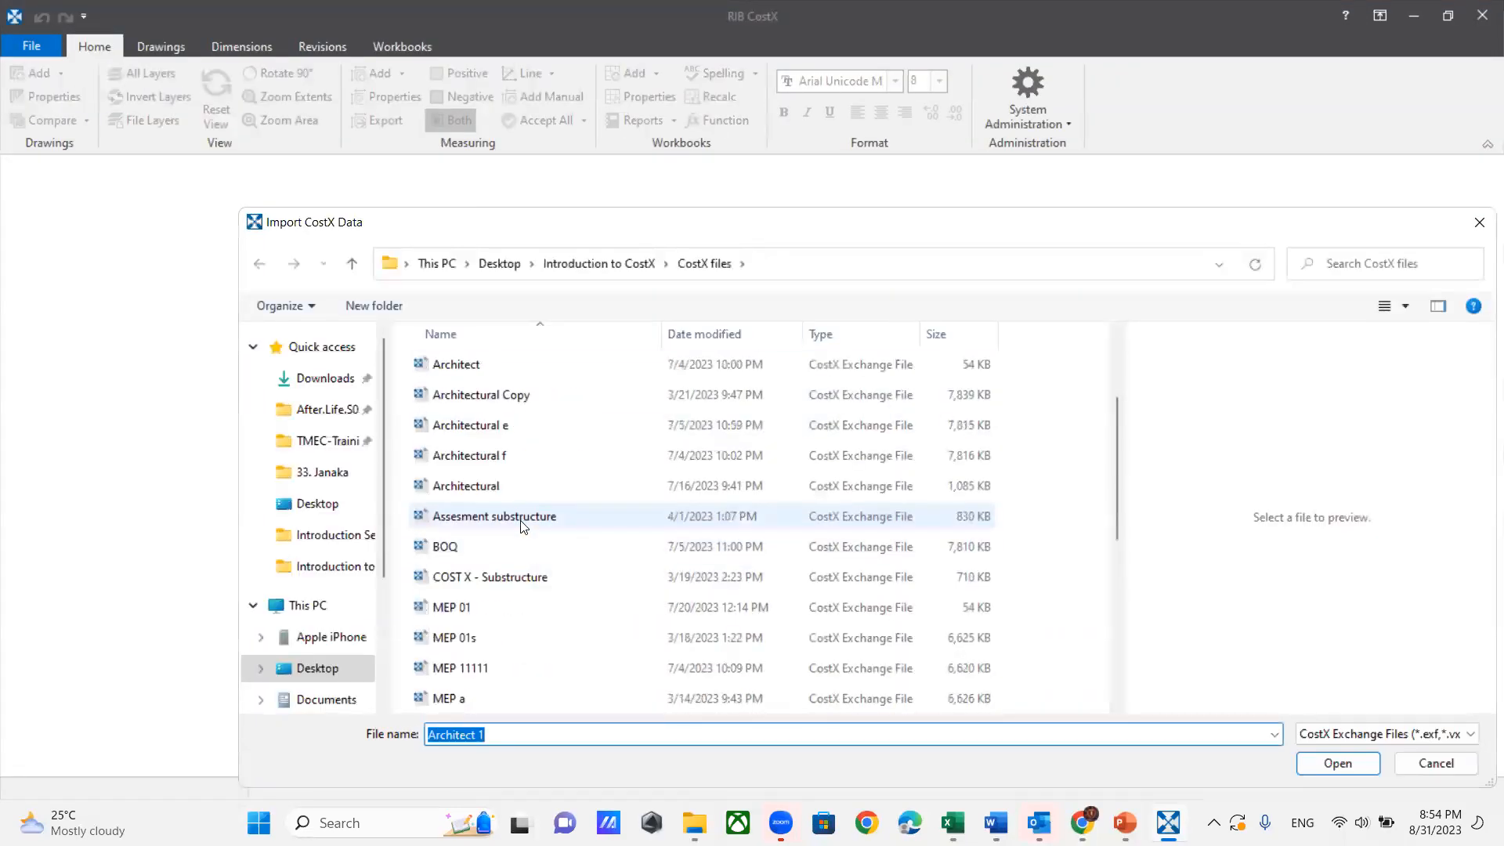
{"action": "left_click", "coordinate": [479, 455]}
{"action": "left_click", "coordinate": [1337, 762]}
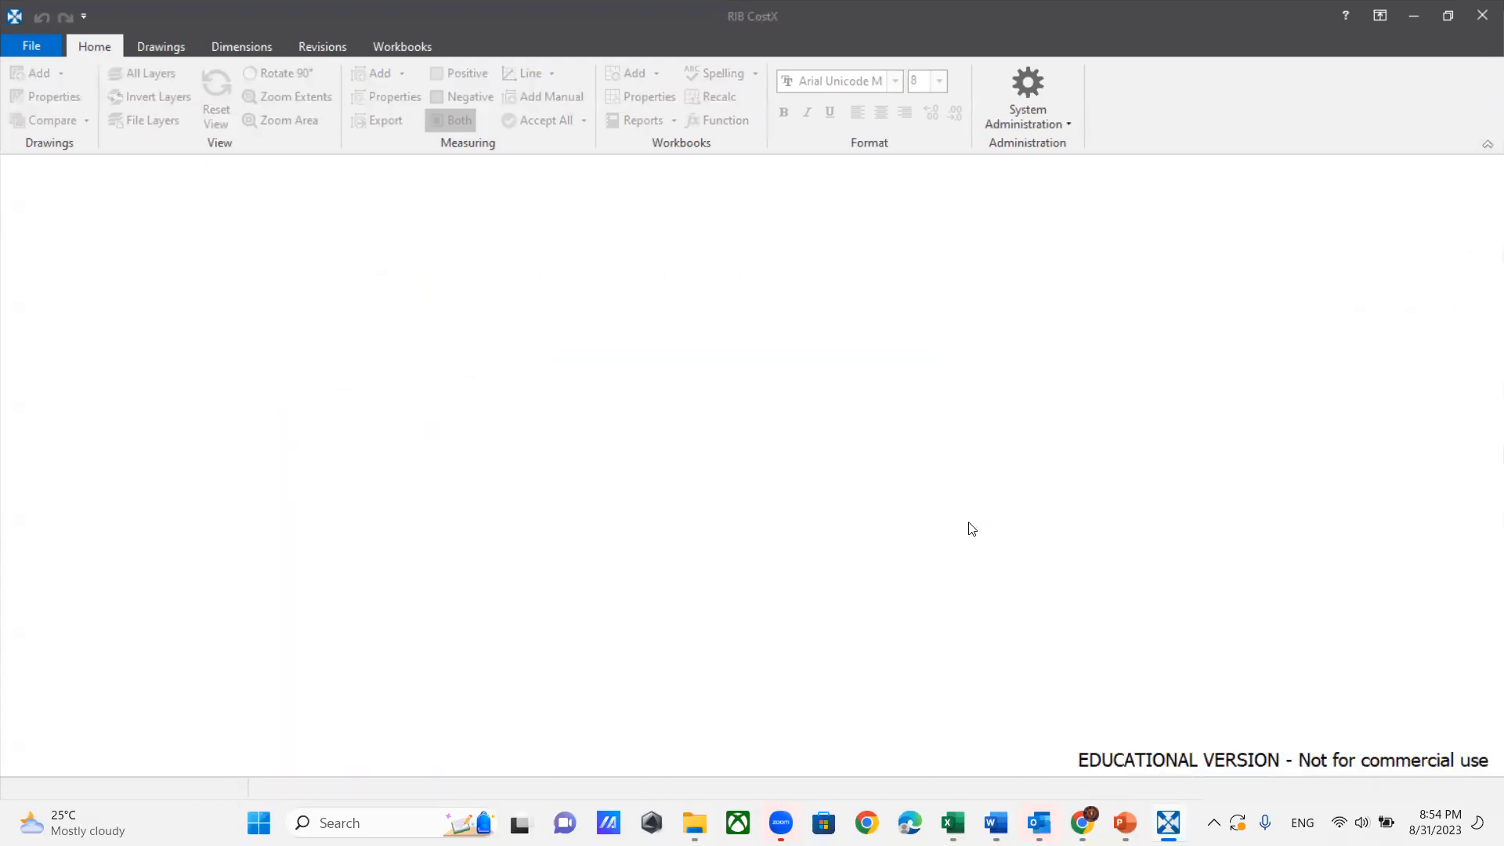
Step: Choose the extraction folder for the Architectural building's drawing files and complete the import
{"action": "left_click", "coordinate": [972, 296]}
{"action": "left_click", "coordinate": [974, 298]}
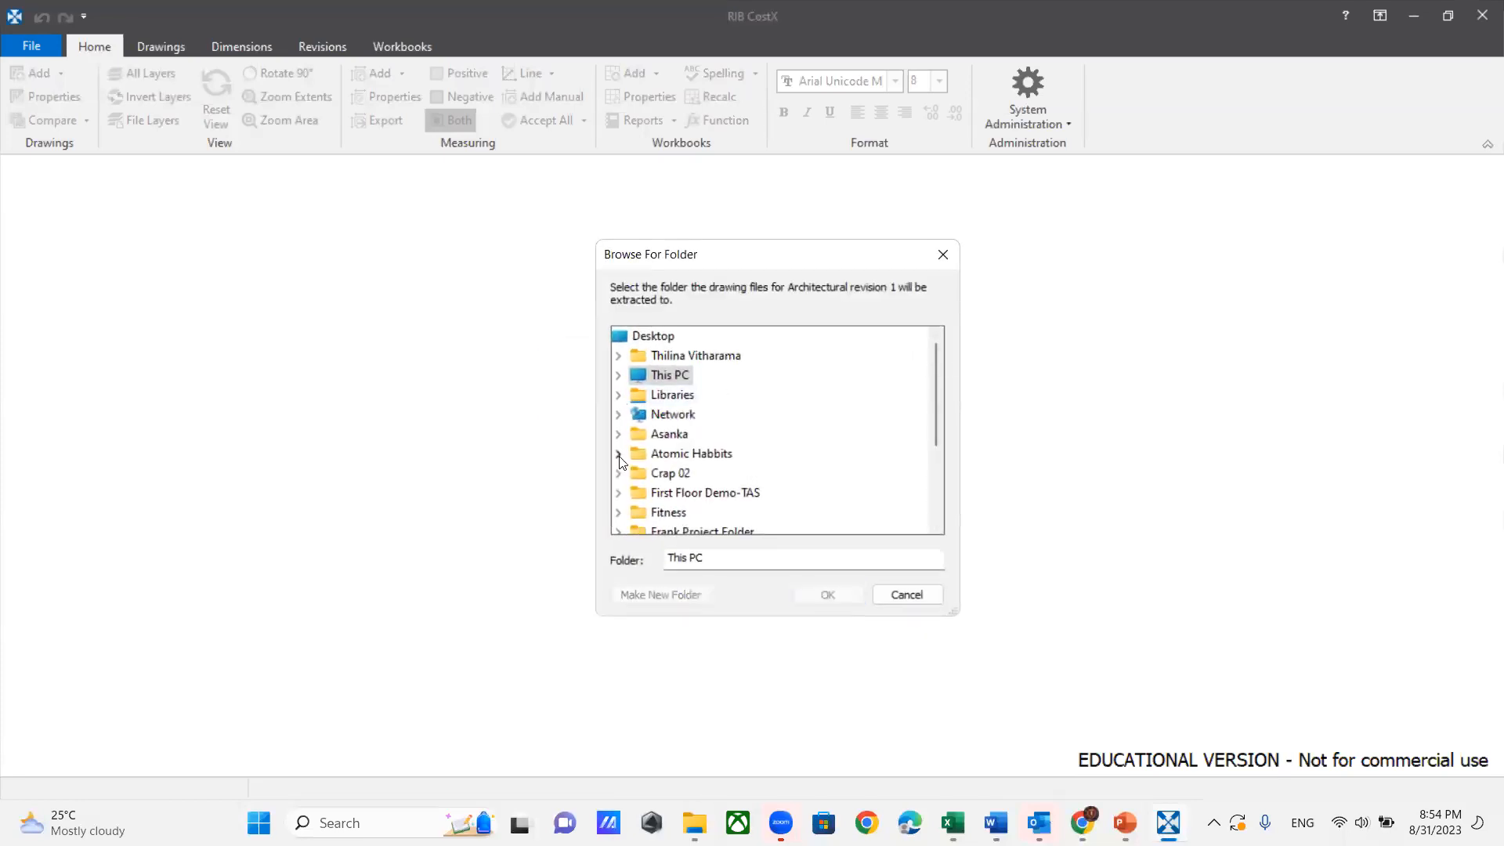
{"action": "left_click", "coordinate": [618, 454]}
{"action": "left_click", "coordinate": [667, 472]}
{"action": "left_click", "coordinate": [851, 587]}
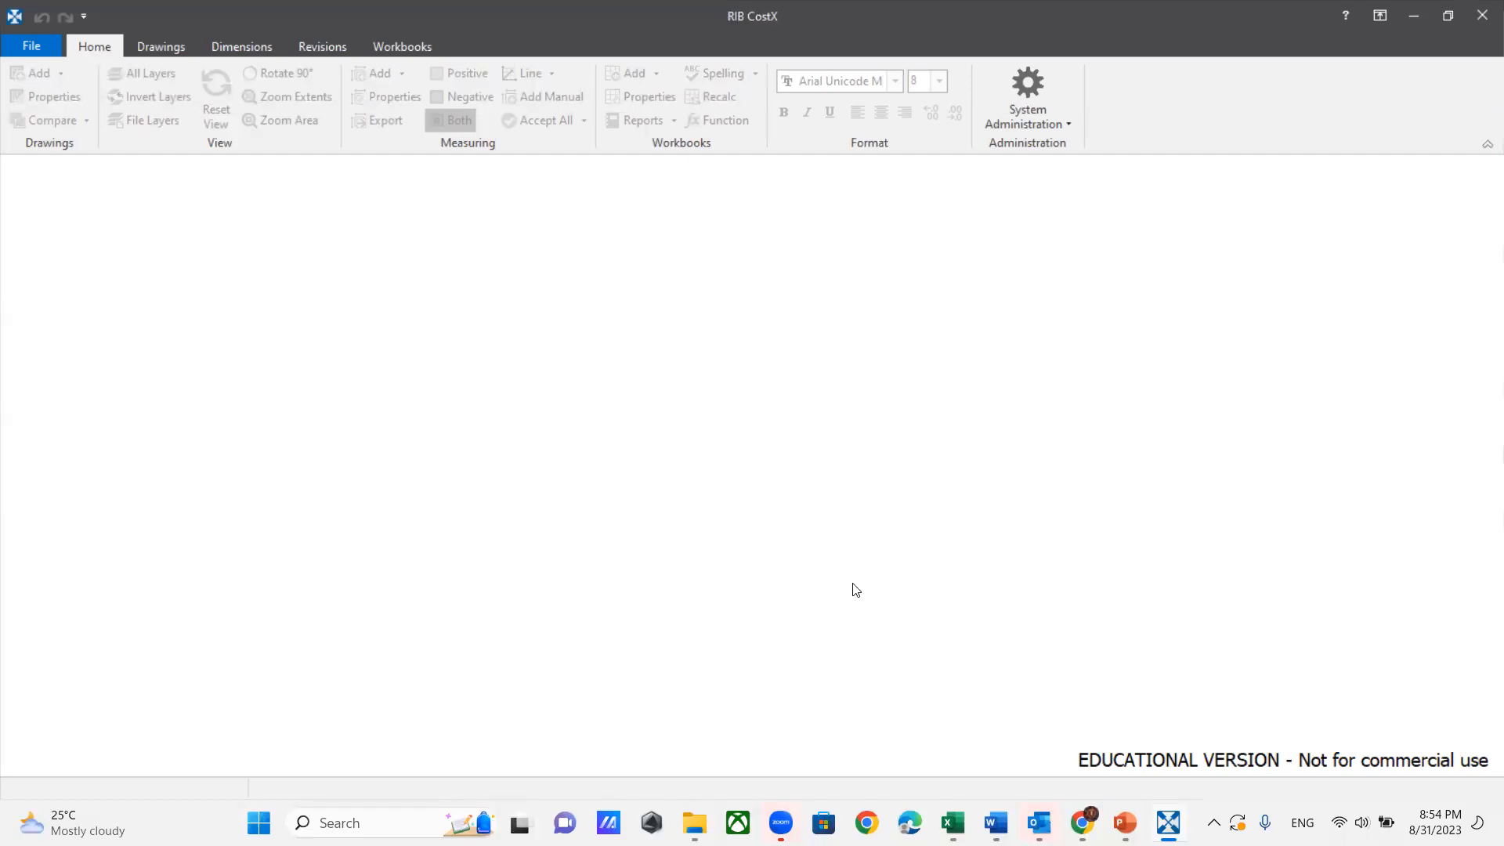
{"action": "left_click", "coordinate": [861, 352]}
Step: Open the imported Architectural building and select the Ceiling dimension group inside the Ceiling folder
{"action": "left_click", "coordinate": [30, 46]}
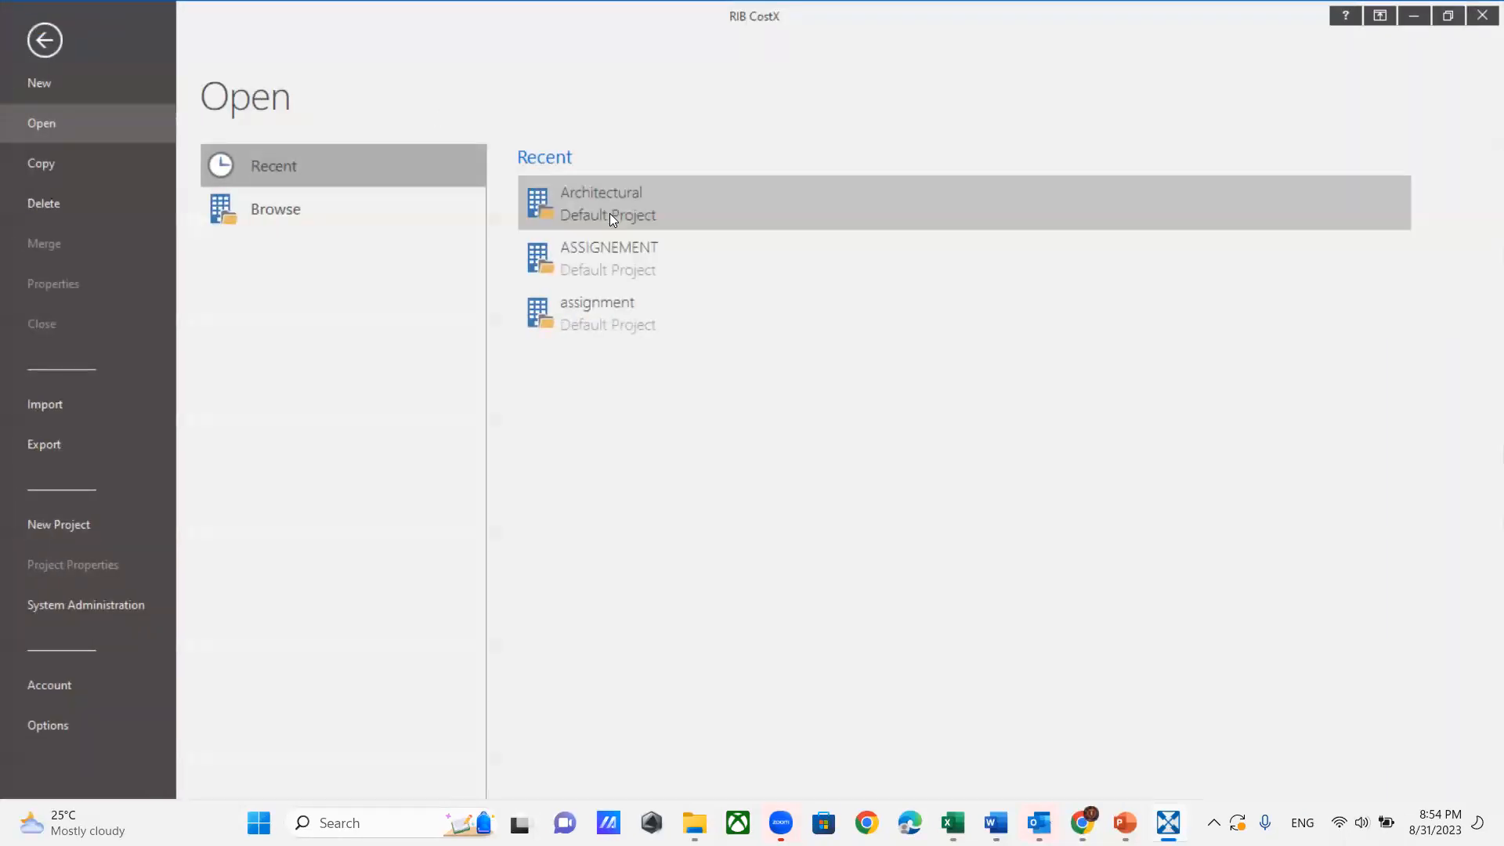
{"action": "left_click", "coordinate": [610, 213]}
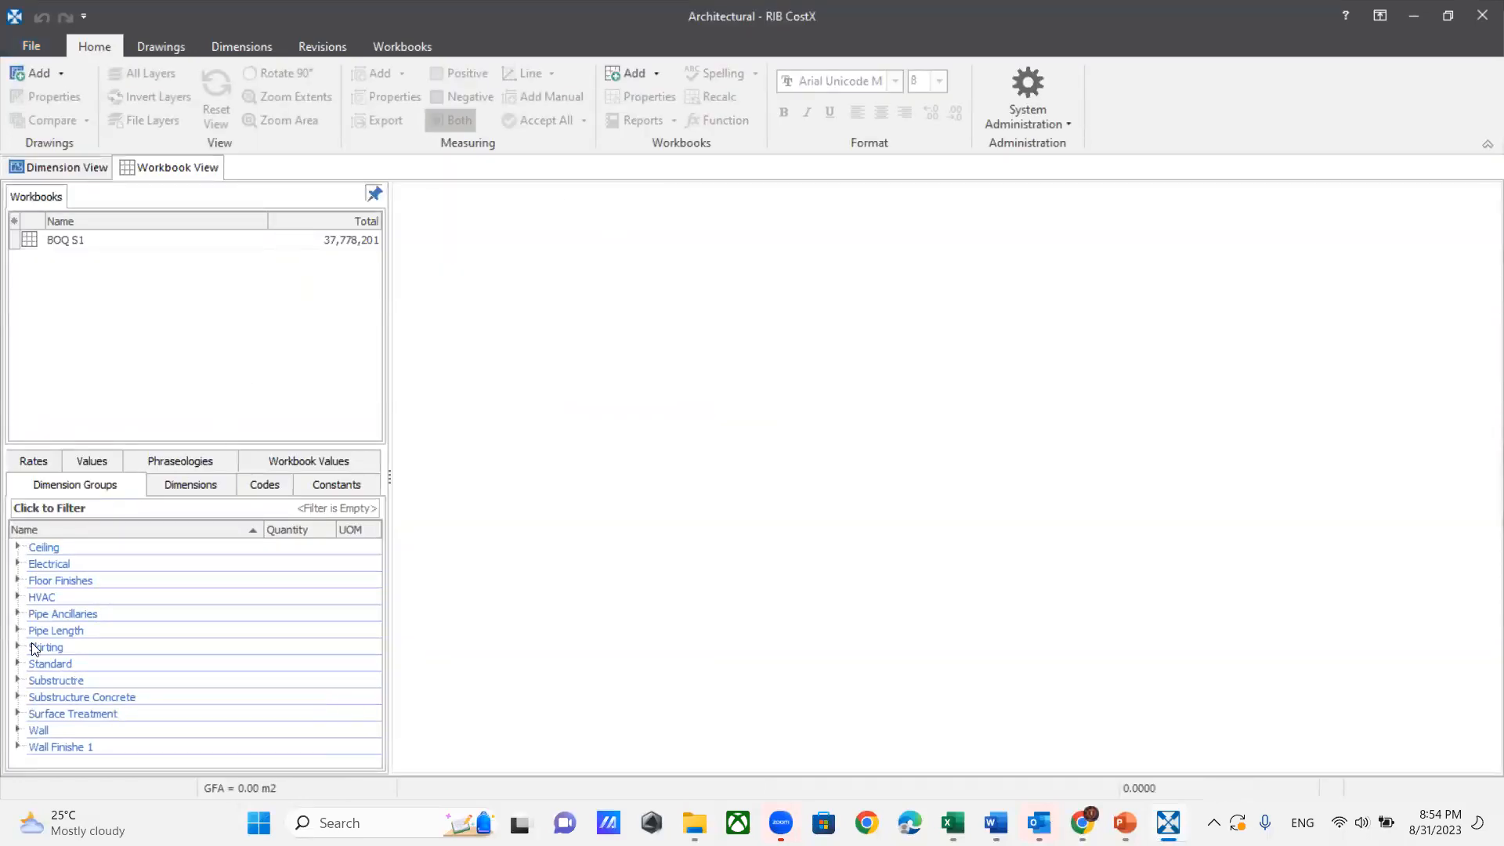
{"action": "left_click", "coordinate": [18, 548]}
{"action": "left_click", "coordinate": [62, 568]}
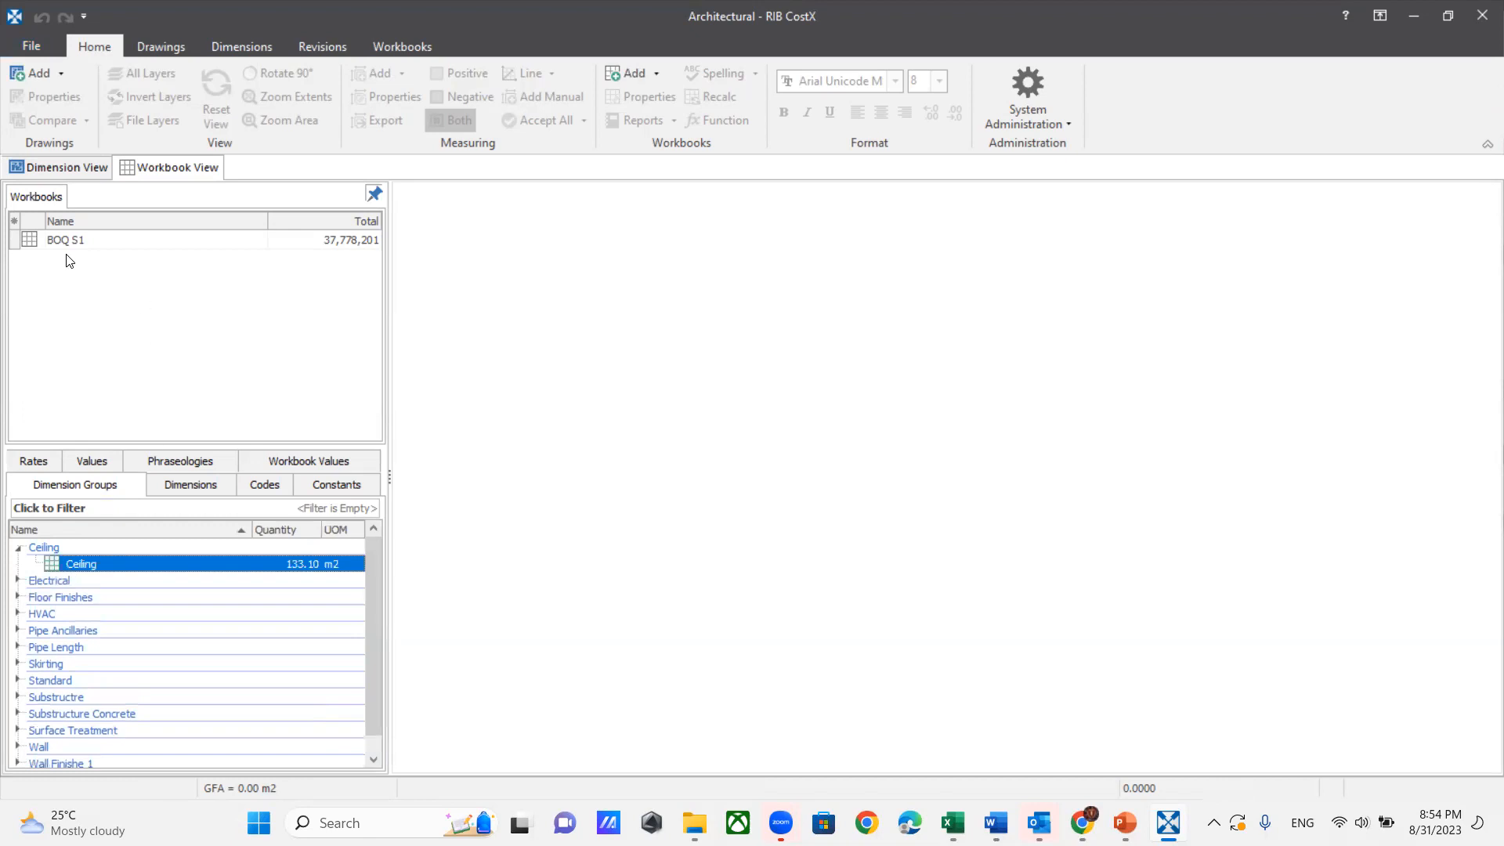
Step: Show the measured ceiling areas on the Architectural Drawing
{"action": "left_click", "coordinate": [47, 168]}
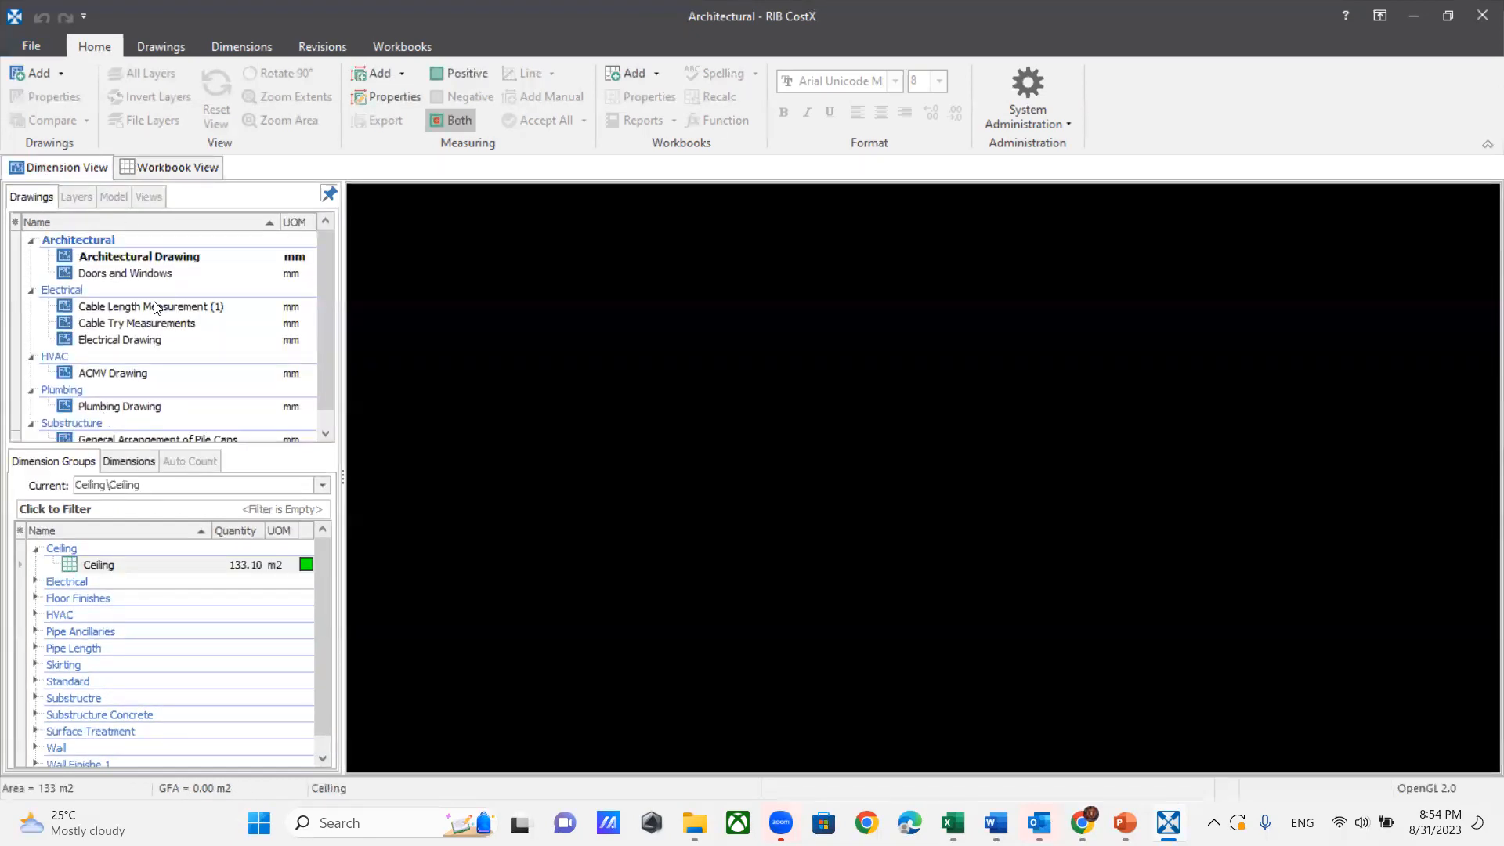
{"action": "double_click", "coordinate": [169, 256]}
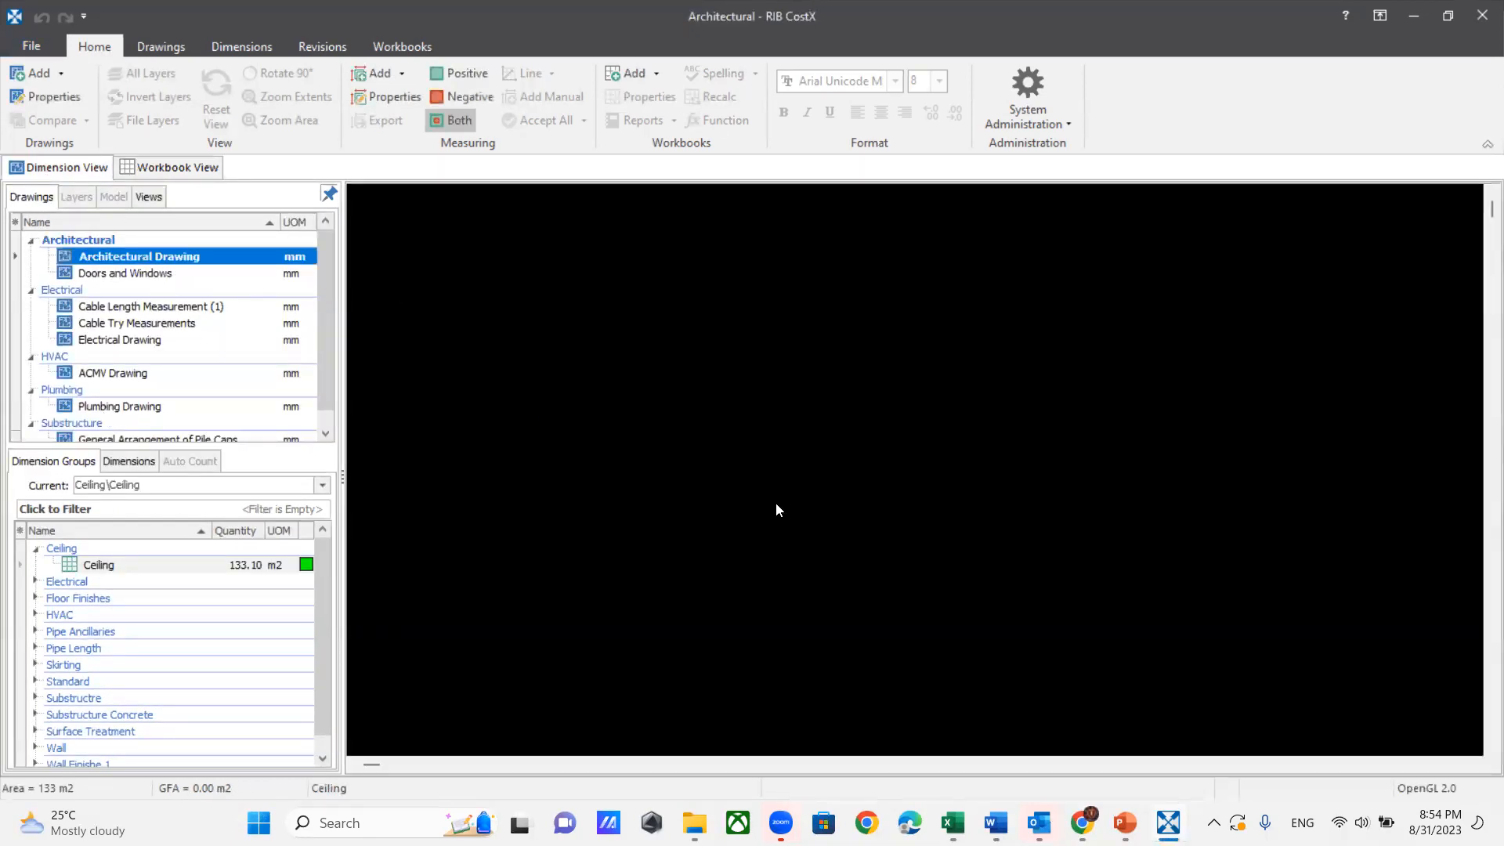
{"action": "scroll", "coordinate": [627, 513], "scroll_direction": "down", "scroll_amount": 3}
{"action": "scroll", "coordinate": [722, 501], "scroll_direction": "down", "scroll_amount": 2}
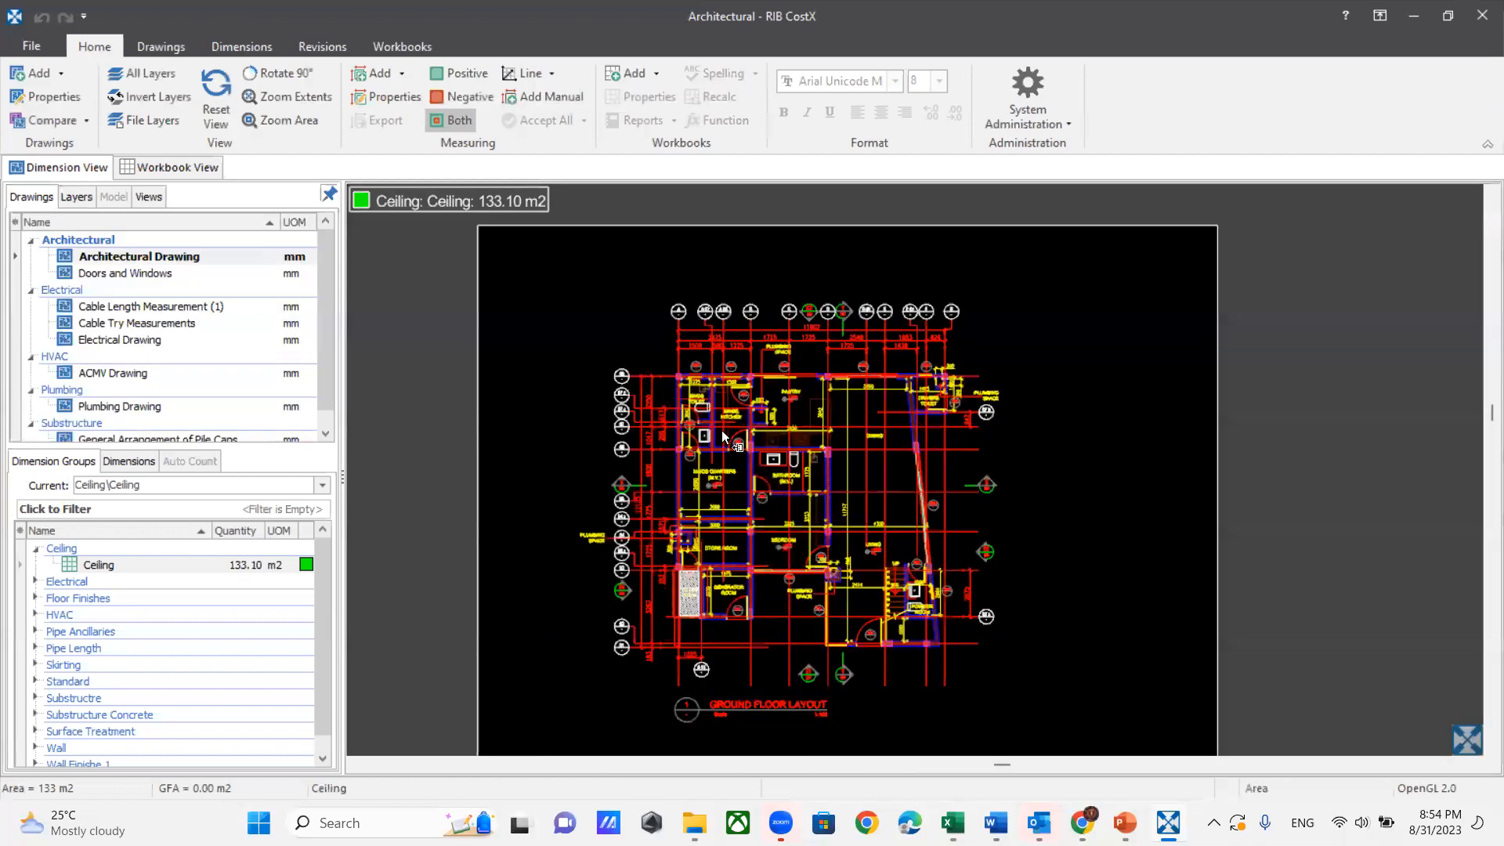
{"action": "scroll", "coordinate": [48, 649], "scroll_direction": "down", "scroll_amount": 1}
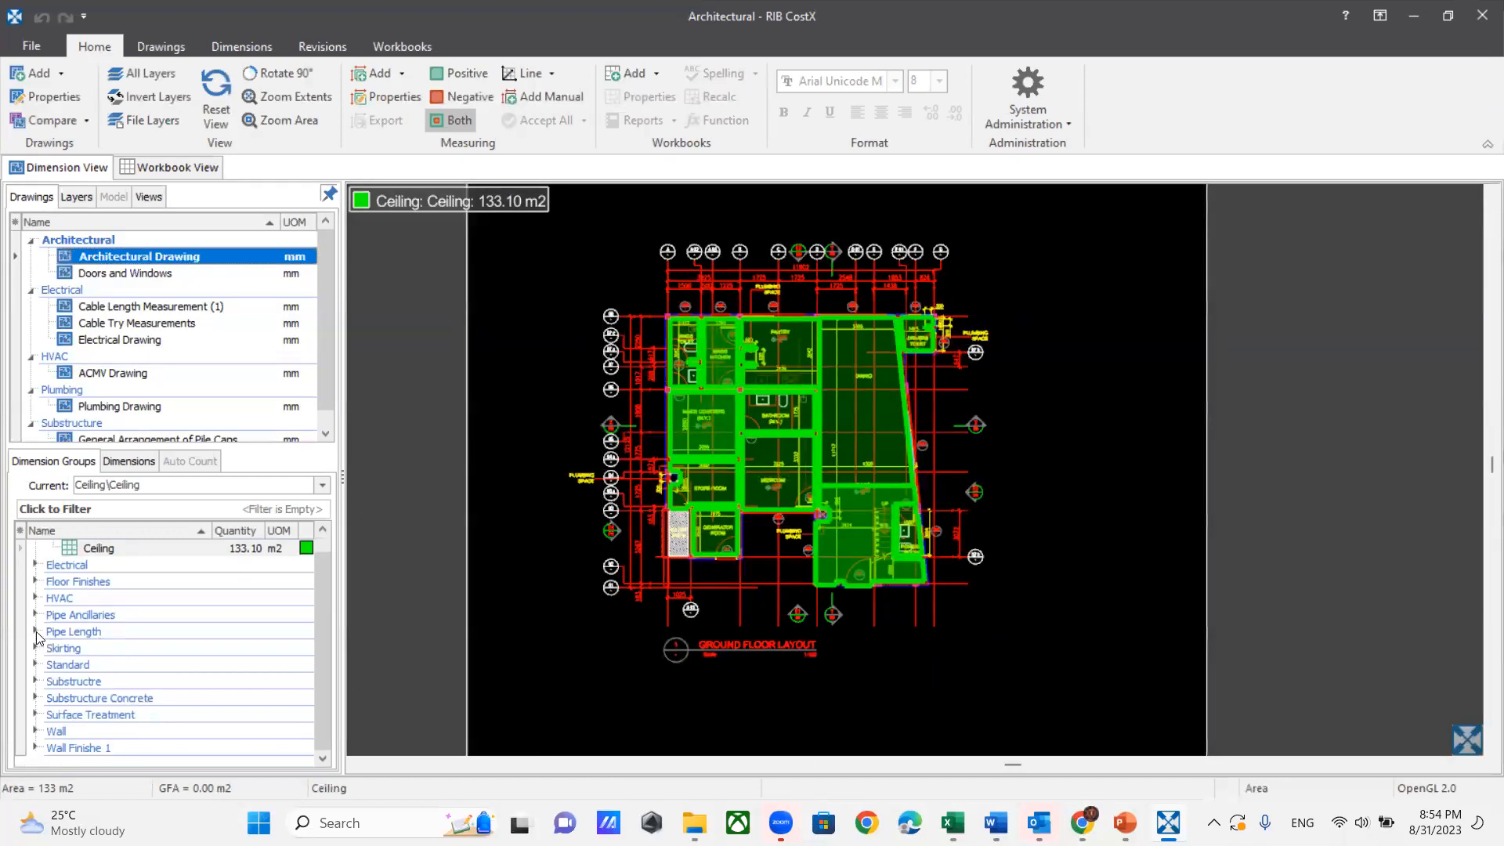
Step: Show the Skirting dimension group on the Architectural Drawing in 3D
{"action": "left_click", "coordinate": [35, 648]}
{"action": "left_click", "coordinate": [72, 665]}
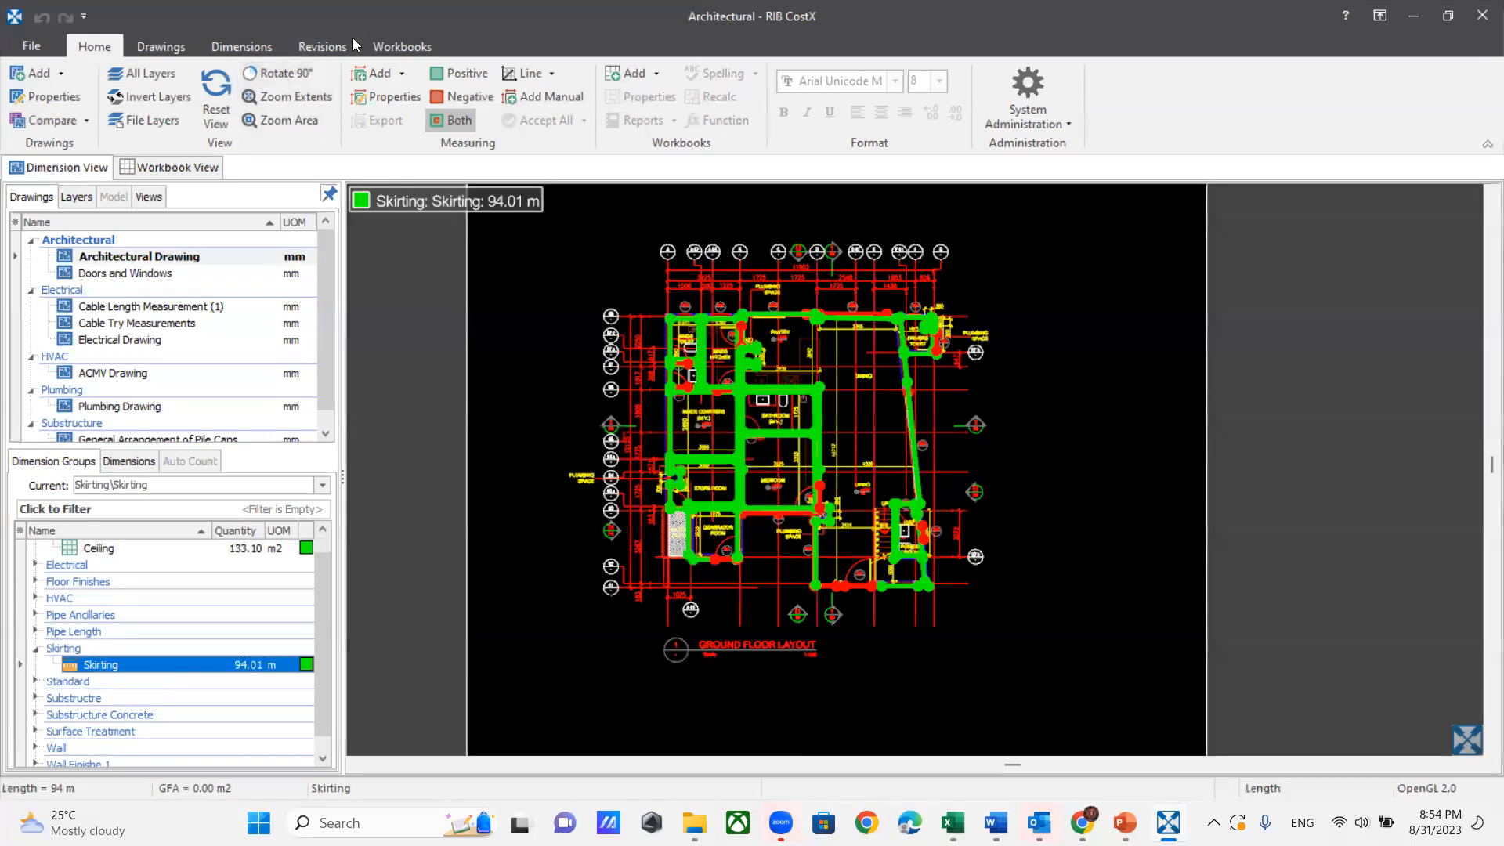
{"action": "scroll", "coordinate": [476, 123], "scroll_direction": "down", "scroll_amount": 1}
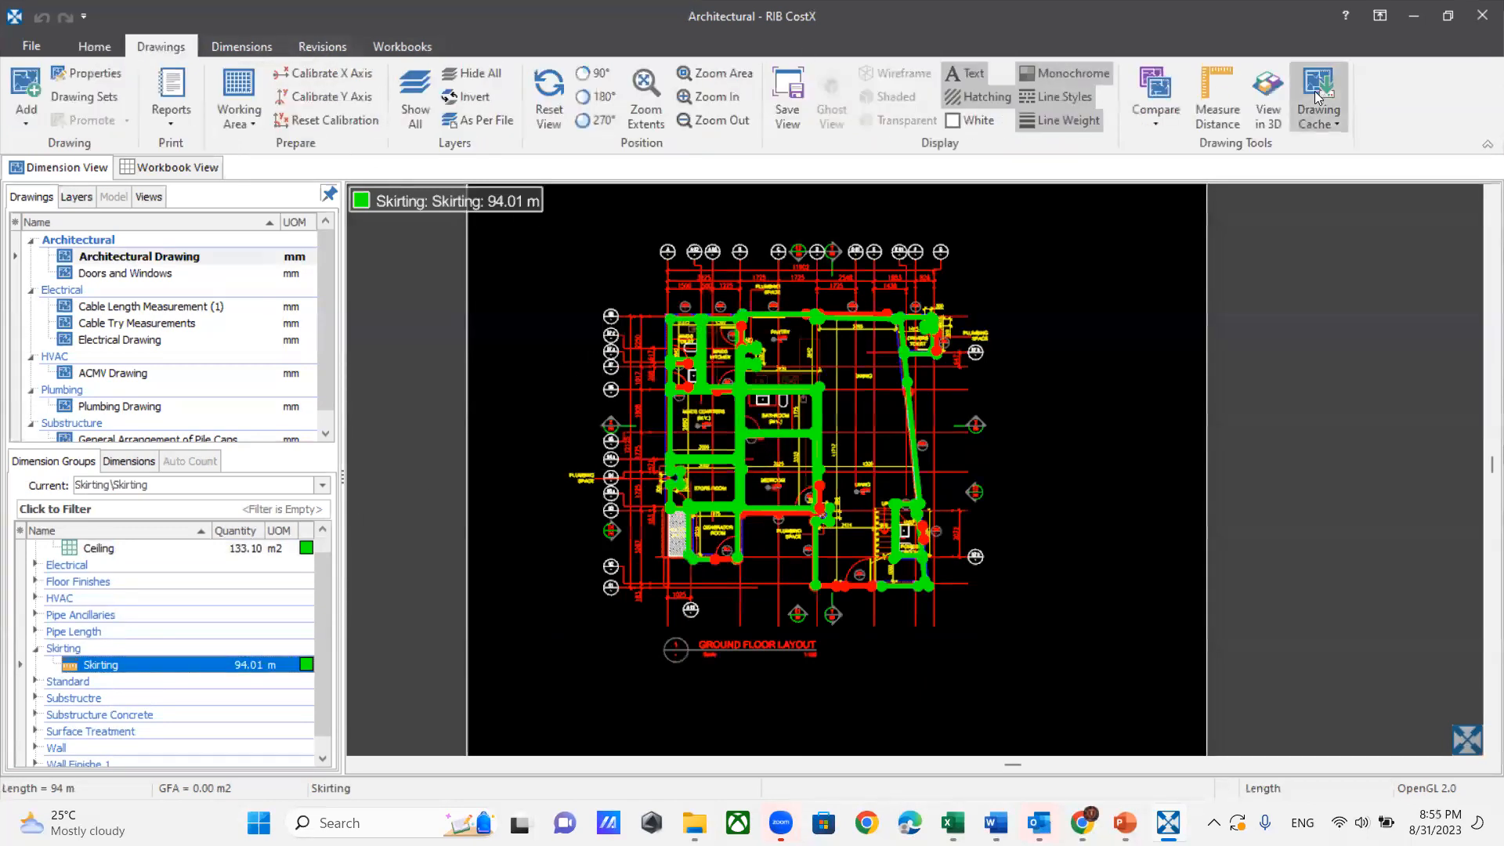
{"action": "left_click", "coordinate": [1262, 102]}
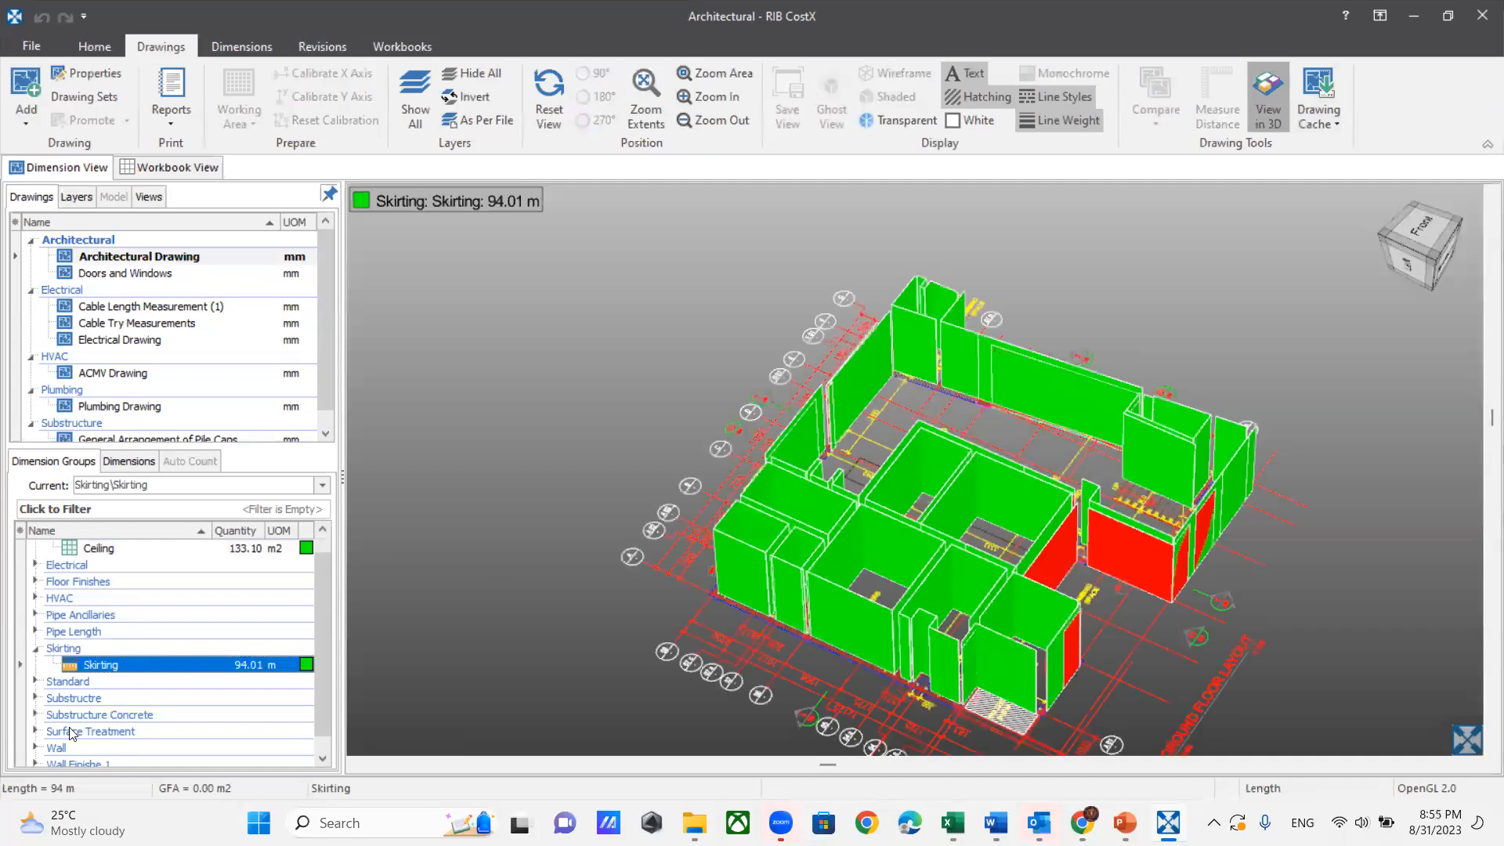
Step: Show the Wall Finishe 1 external and internal finishes in 3D, narrowing the display to Internal Finishes only
{"action": "scroll", "coordinate": [62, 705], "scroll_direction": "down", "scroll_amount": 1}
{"action": "left_click", "coordinate": [36, 748]}
{"action": "left_click", "coordinate": [99, 719]}
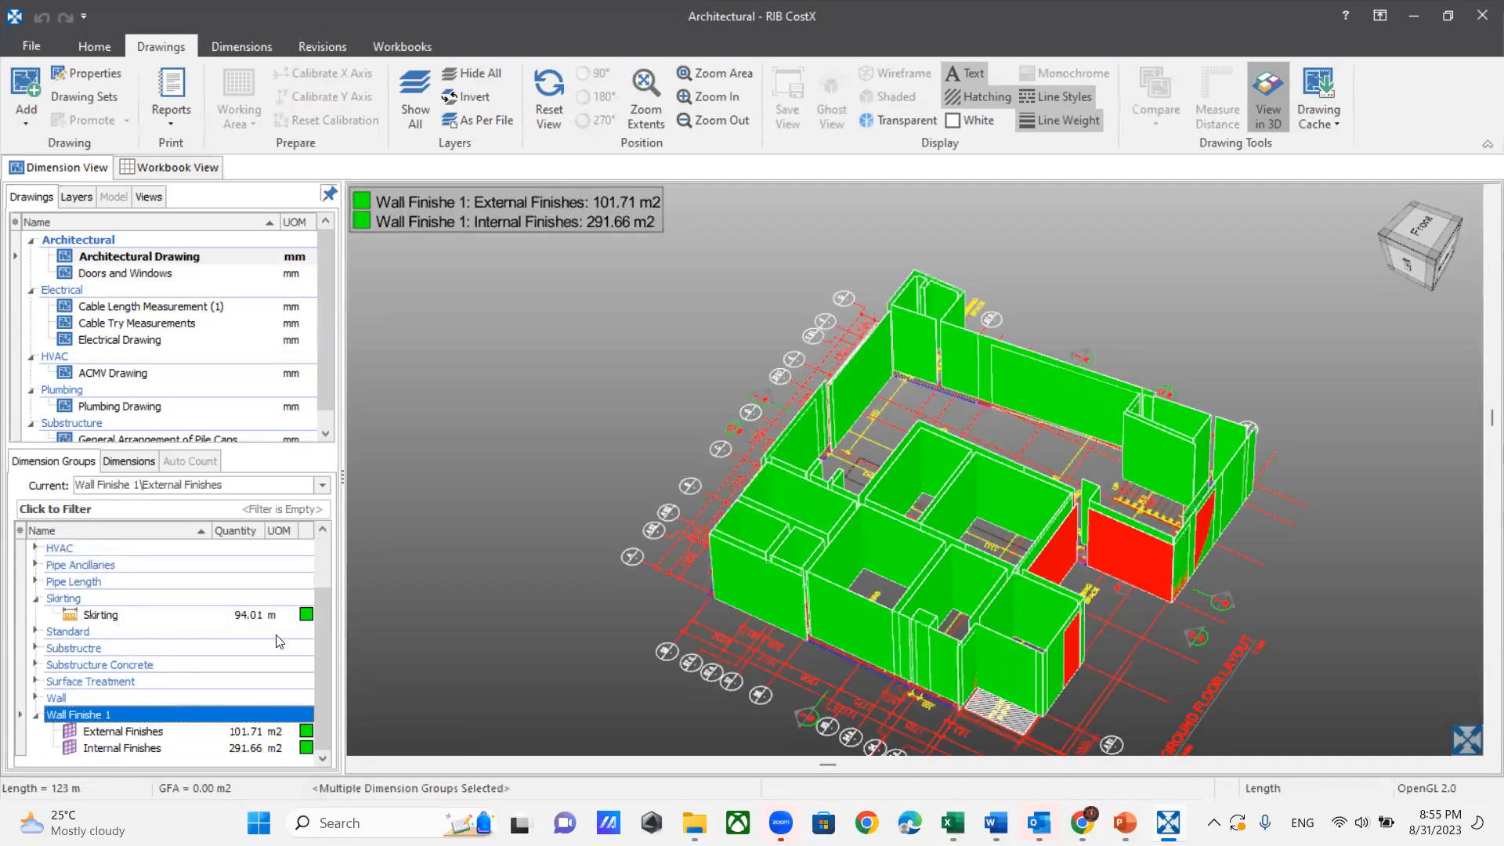
{"action": "left_click", "coordinate": [94, 748]}
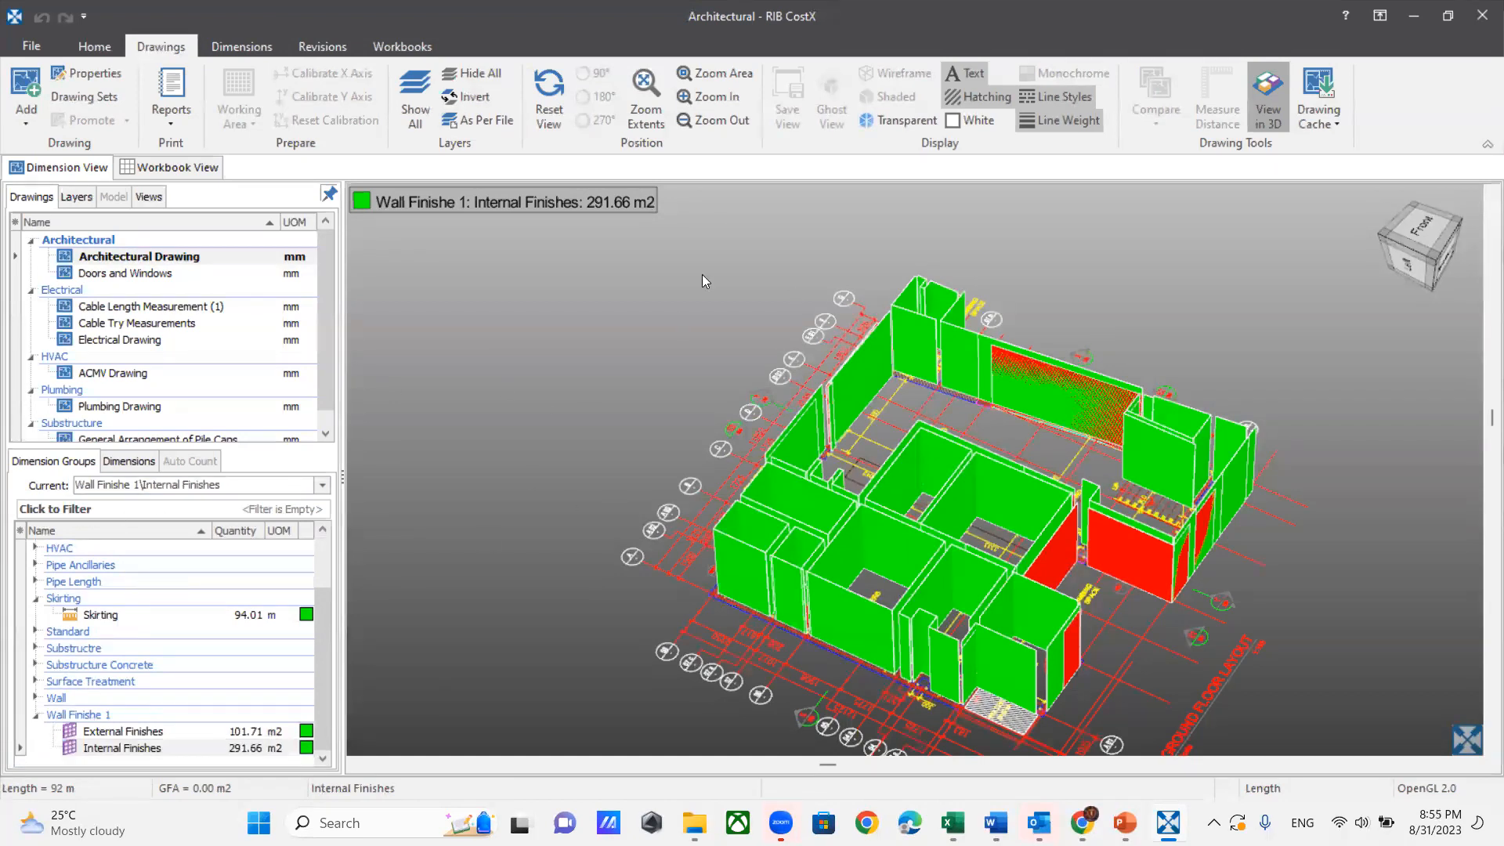
{"action": "scroll", "coordinate": [114, 619], "scroll_direction": "up", "scroll_amount": 1}
{"action": "scroll", "coordinate": [141, 591], "scroll_direction": "down", "scroll_amount": 1}
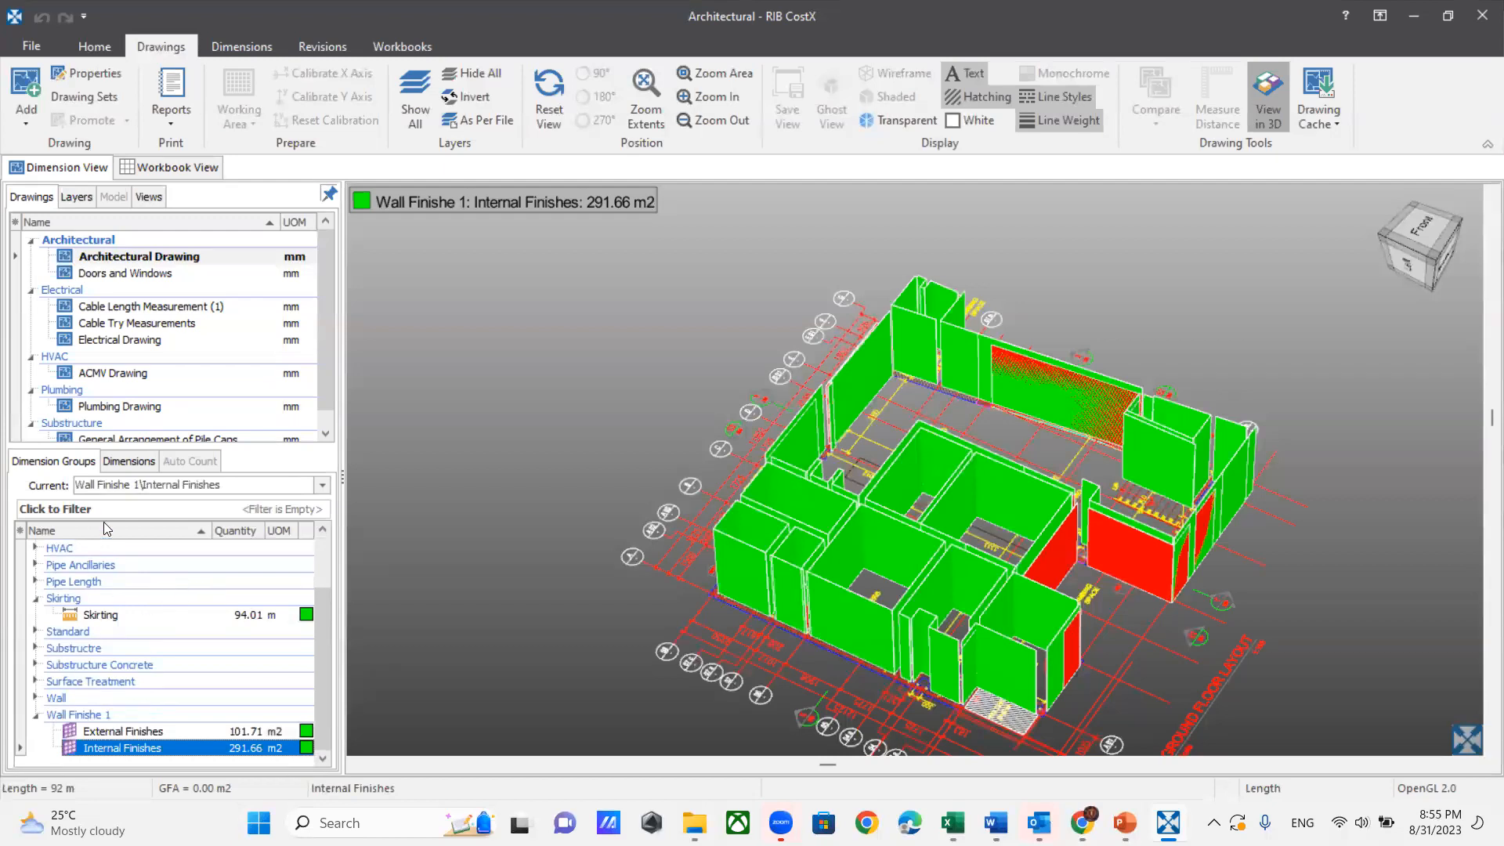
{"action": "scroll", "coordinate": [104, 364], "scroll_direction": "down", "scroll_amount": 1}
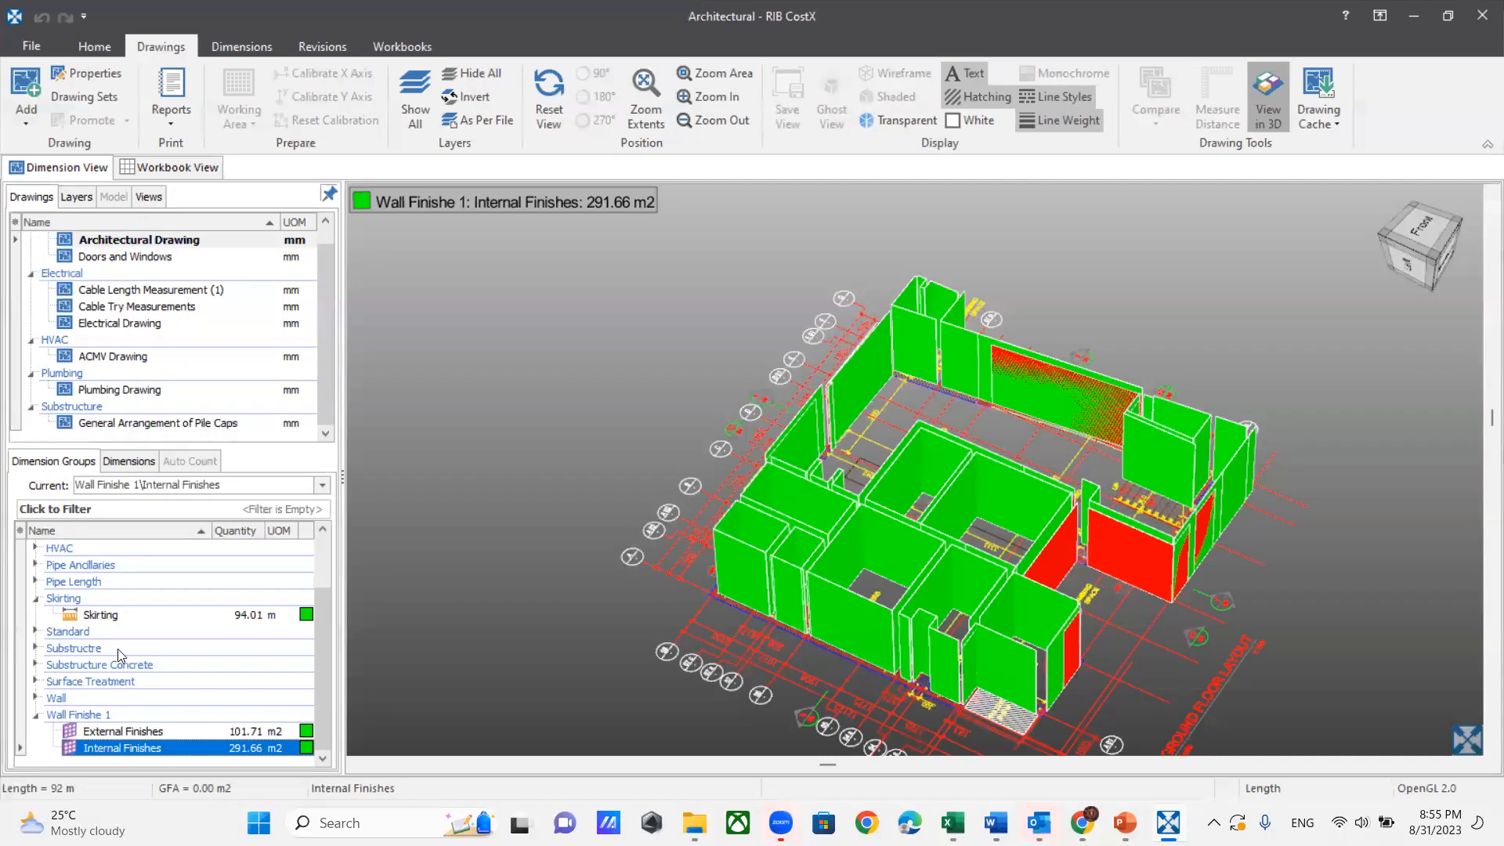
Step: Open the ACMV Drawing and show all HVAC dimension groups on it
{"action": "left_click", "coordinate": [117, 357]}
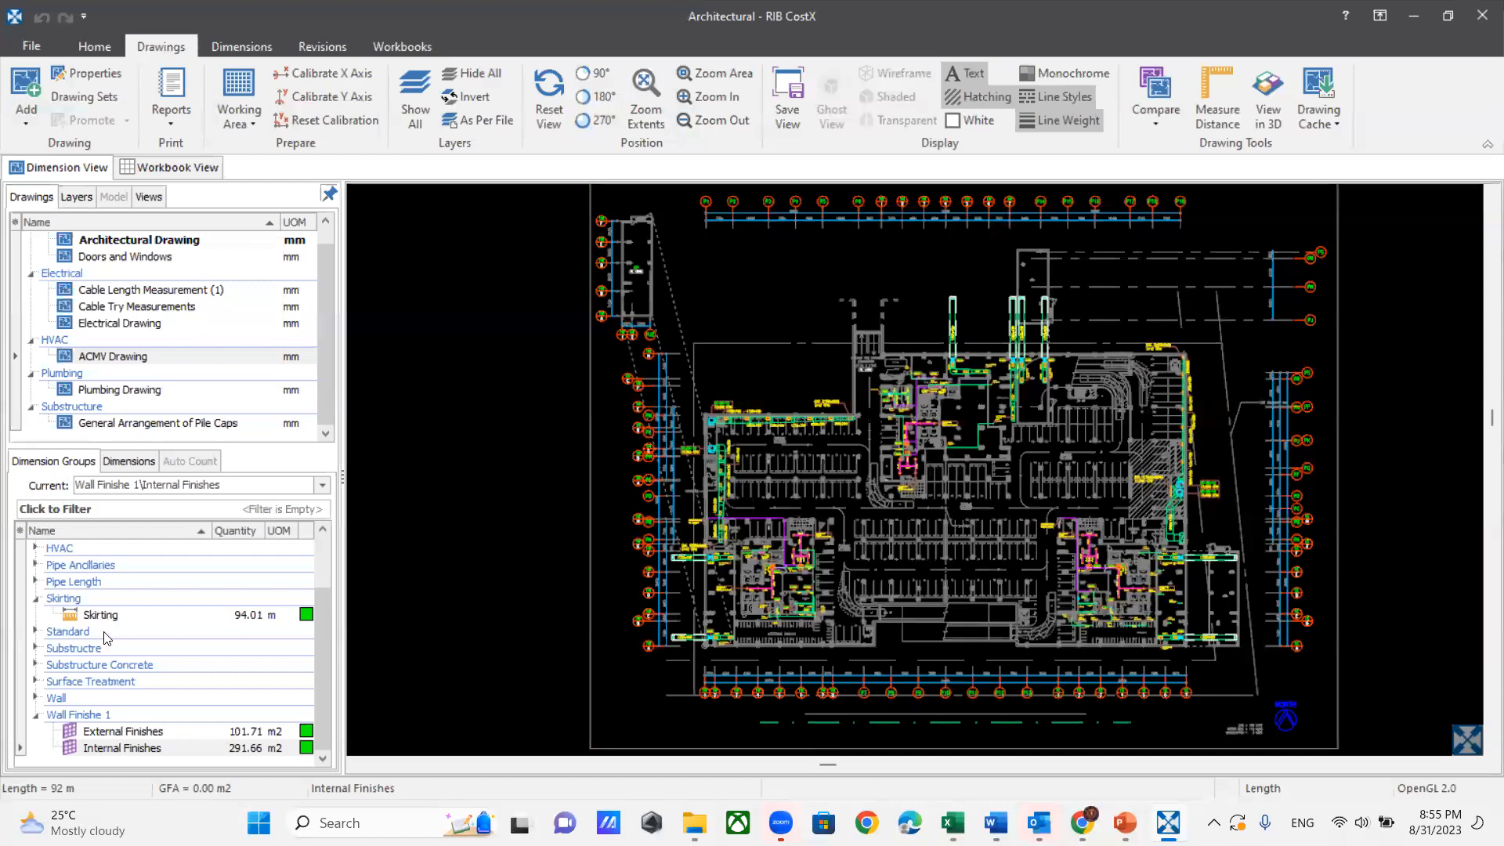
{"action": "scroll", "coordinate": [100, 677], "scroll_direction": "up", "scroll_amount": 1}
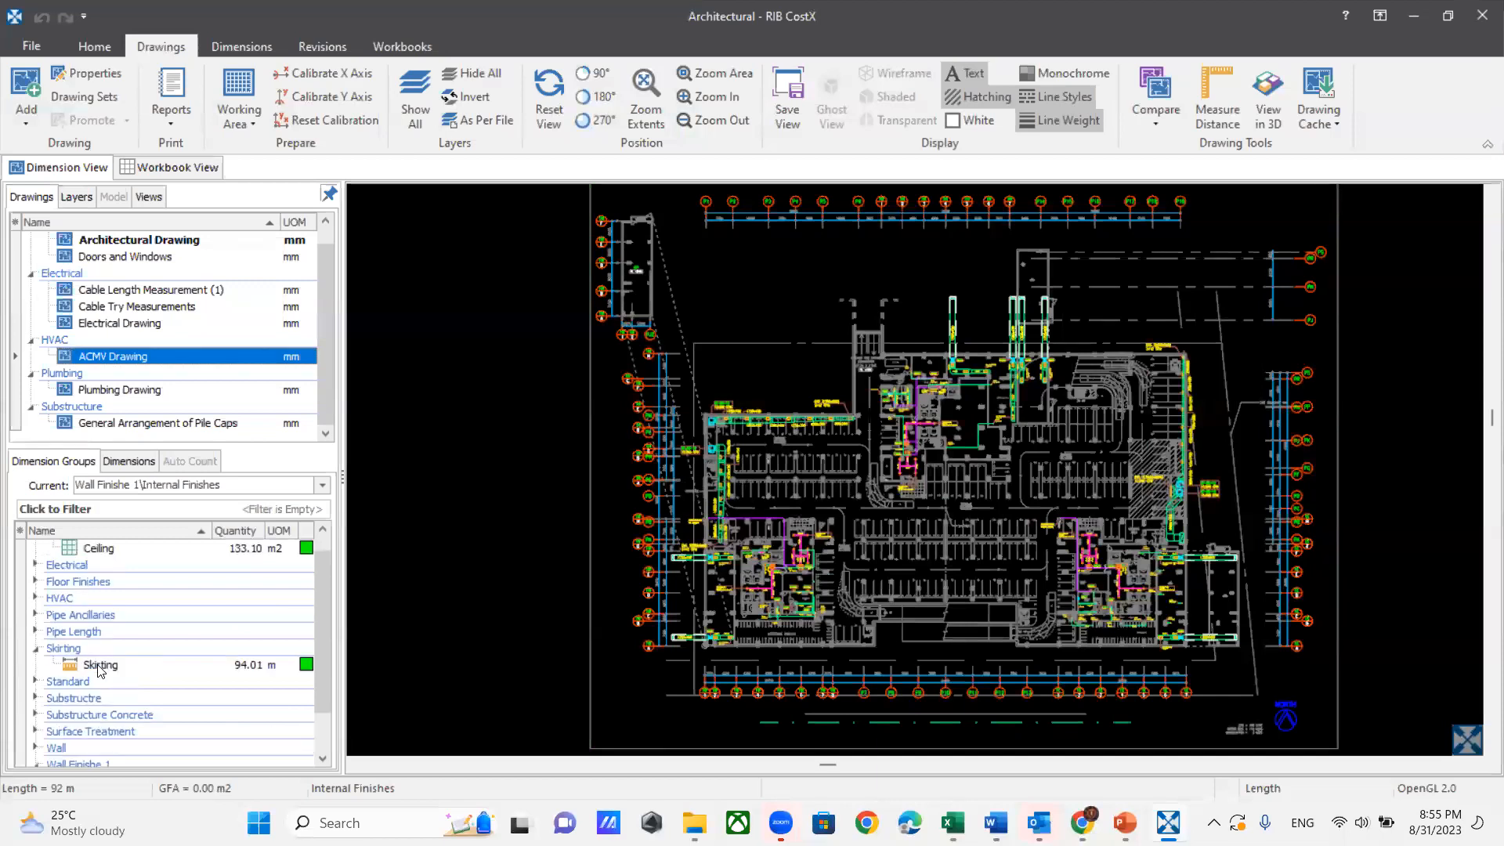
{"action": "left_click", "coordinate": [36, 598]}
{"action": "left_click", "coordinate": [56, 598]}
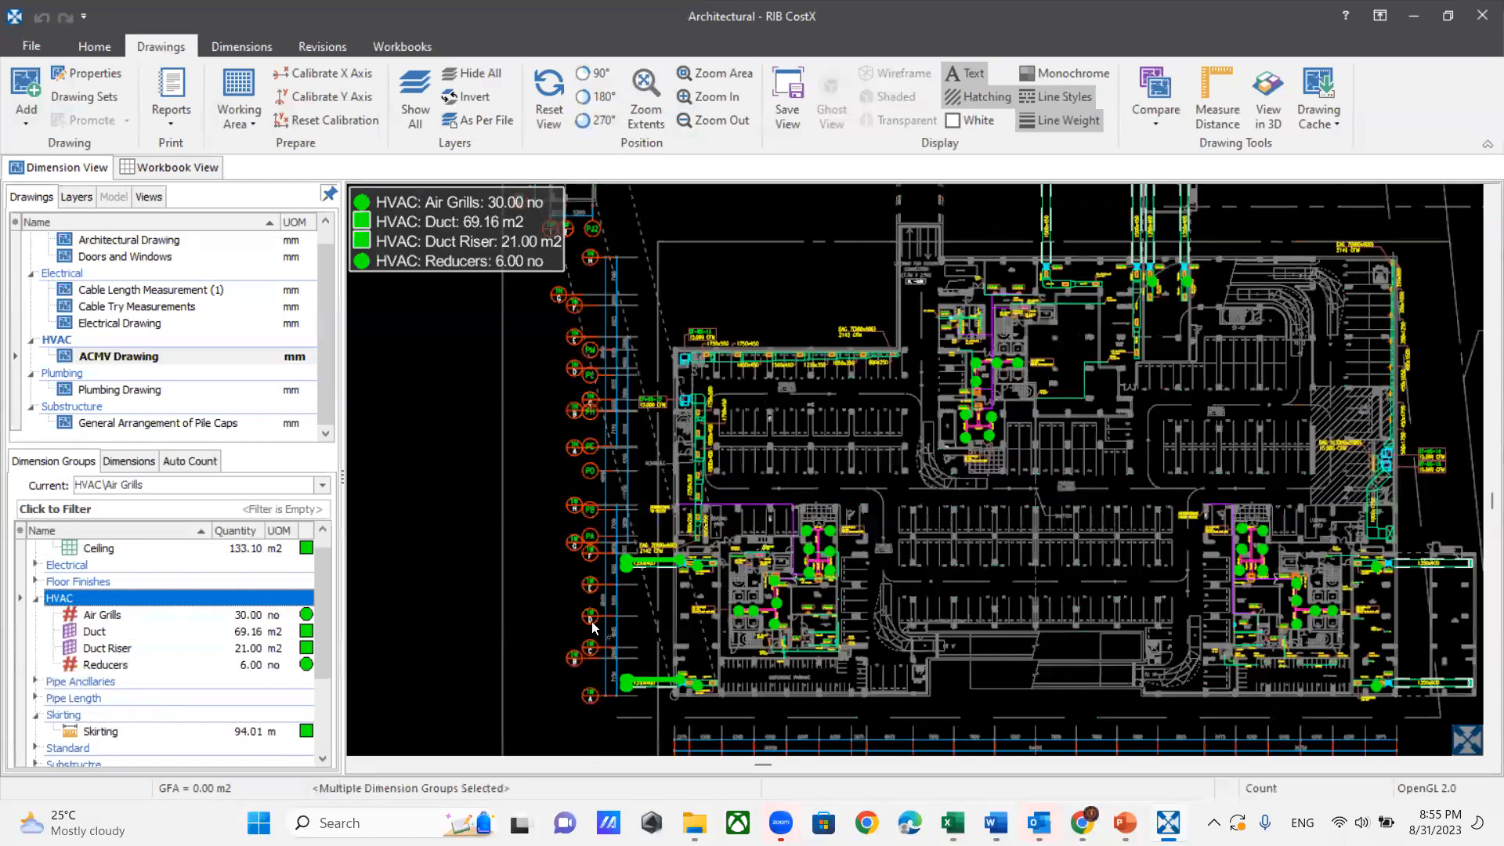
Step: Examine the measured 1350x400 duct, duct riser, reducers and West Lobby air grills on the ACMV Drawing at close range
{"action": "scroll", "coordinate": [591, 622], "scroll_direction": "up", "scroll_amount": 2}
{"action": "scroll", "coordinate": [461, 593], "scroll_direction": "up", "scroll_amount": 2}
{"action": "mouse_move", "coordinate": [570, 552]}
{"action": "middle_mouse_down"}
{"action": "mouse_move", "coordinate": [682, 549]}
{"action": "mouse_move", "coordinate": [675, 511]}
{"action": "middle_mouse_up"}
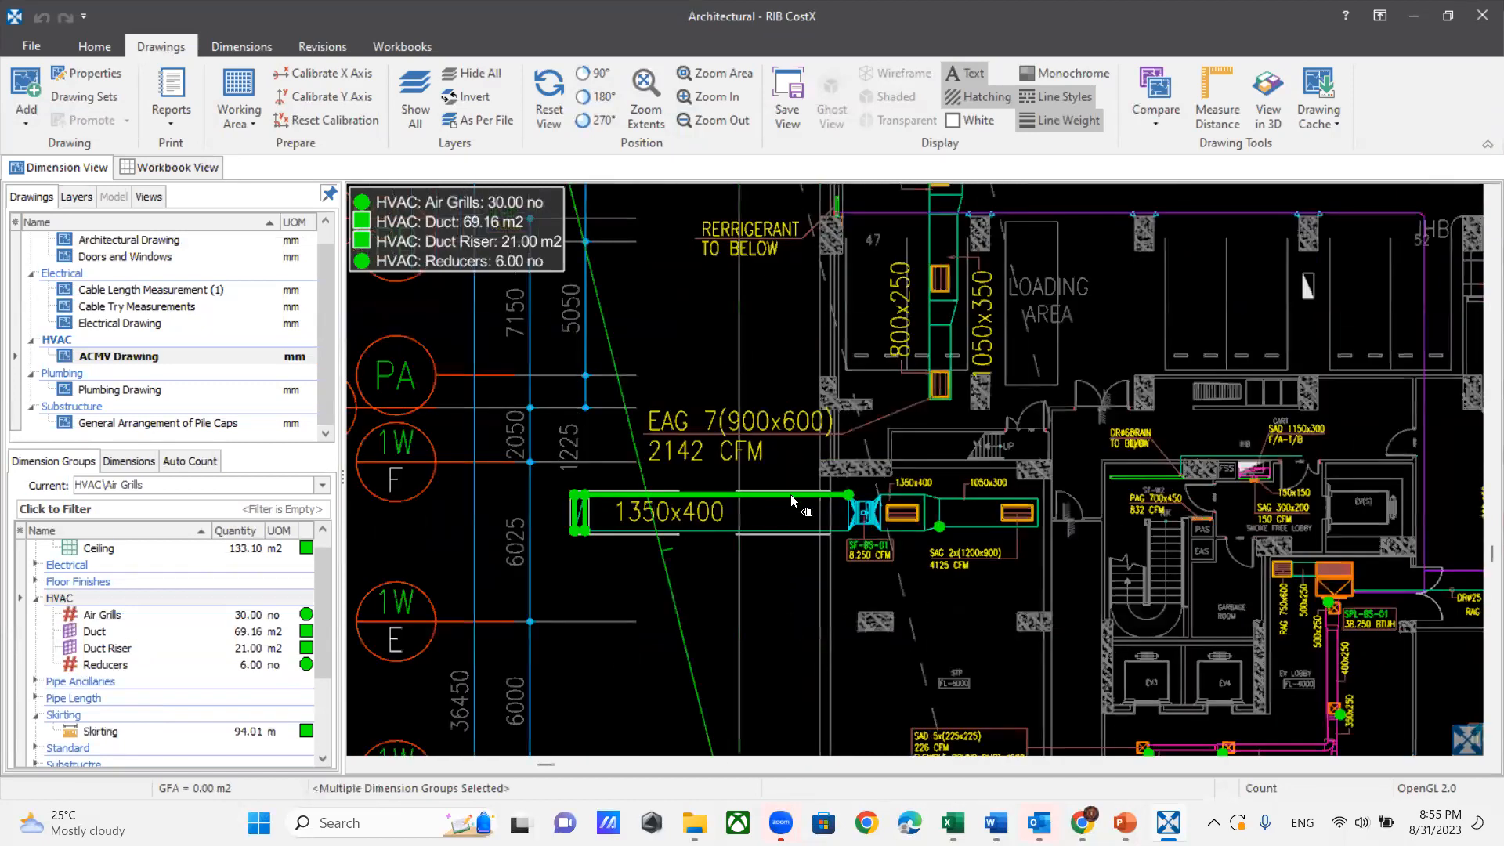
{"action": "scroll", "coordinate": [646, 524], "scroll_direction": "down", "scroll_amount": 1}
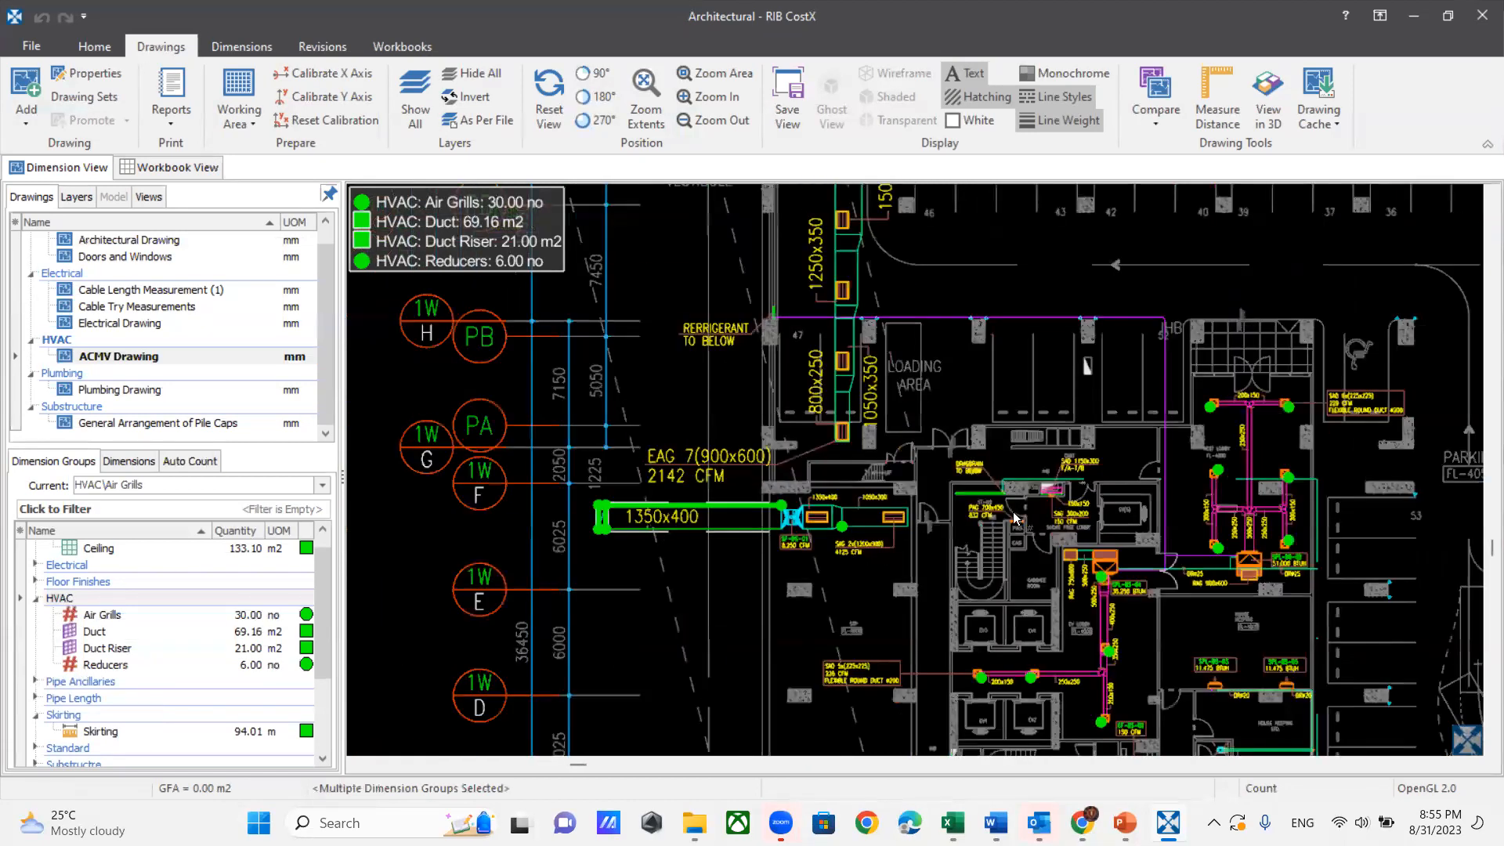
{"action": "scroll", "coordinate": [681, 533], "scroll_direction": "up", "scroll_amount": 3}
{"action": "scroll", "coordinate": [567, 551], "scroll_direction": "down", "scroll_amount": 2}
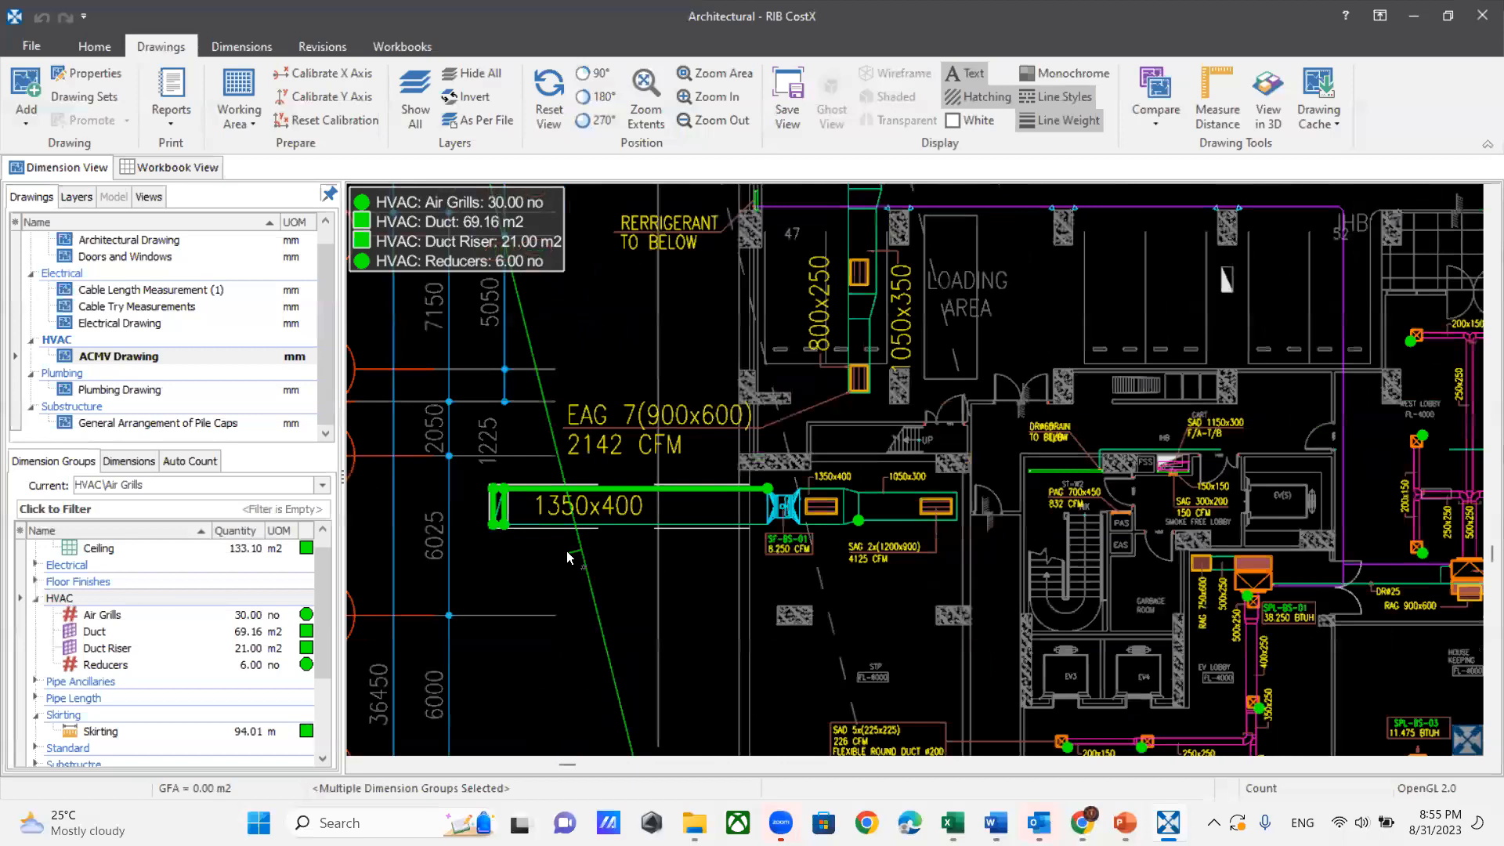
{"action": "scroll", "coordinate": [1190, 546], "scroll_direction": "up", "scroll_amount": 1}
{"action": "scroll", "coordinate": [1030, 564], "scroll_direction": "up", "scroll_amount": 2}
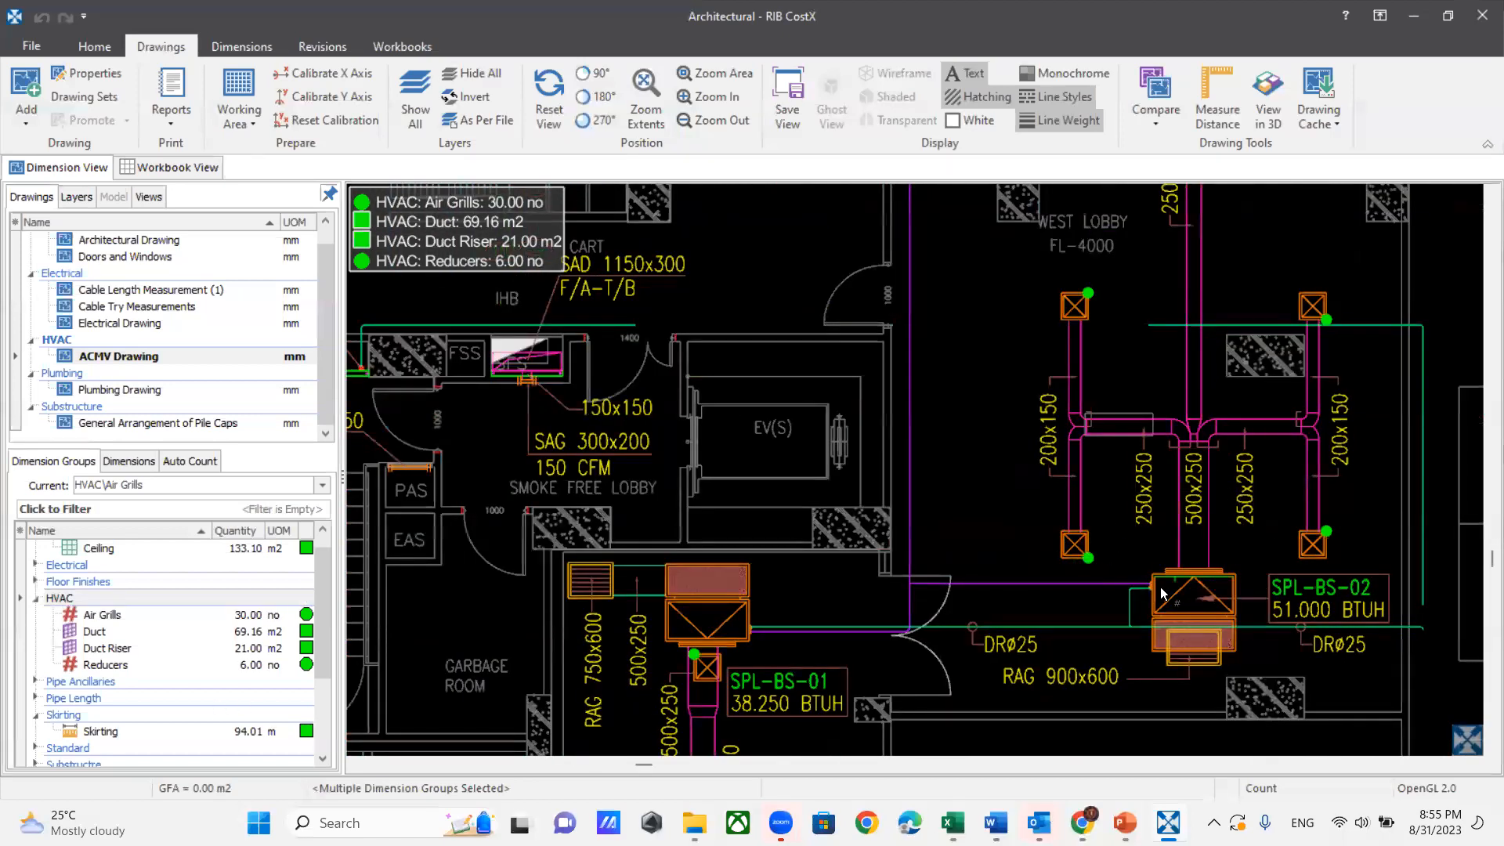
{"action": "scroll", "coordinate": [1206, 526], "scroll_direction": "down", "scroll_amount": 4}
{"action": "scroll", "coordinate": [1224, 353], "scroll_direction": "up", "scroll_amount": 3}
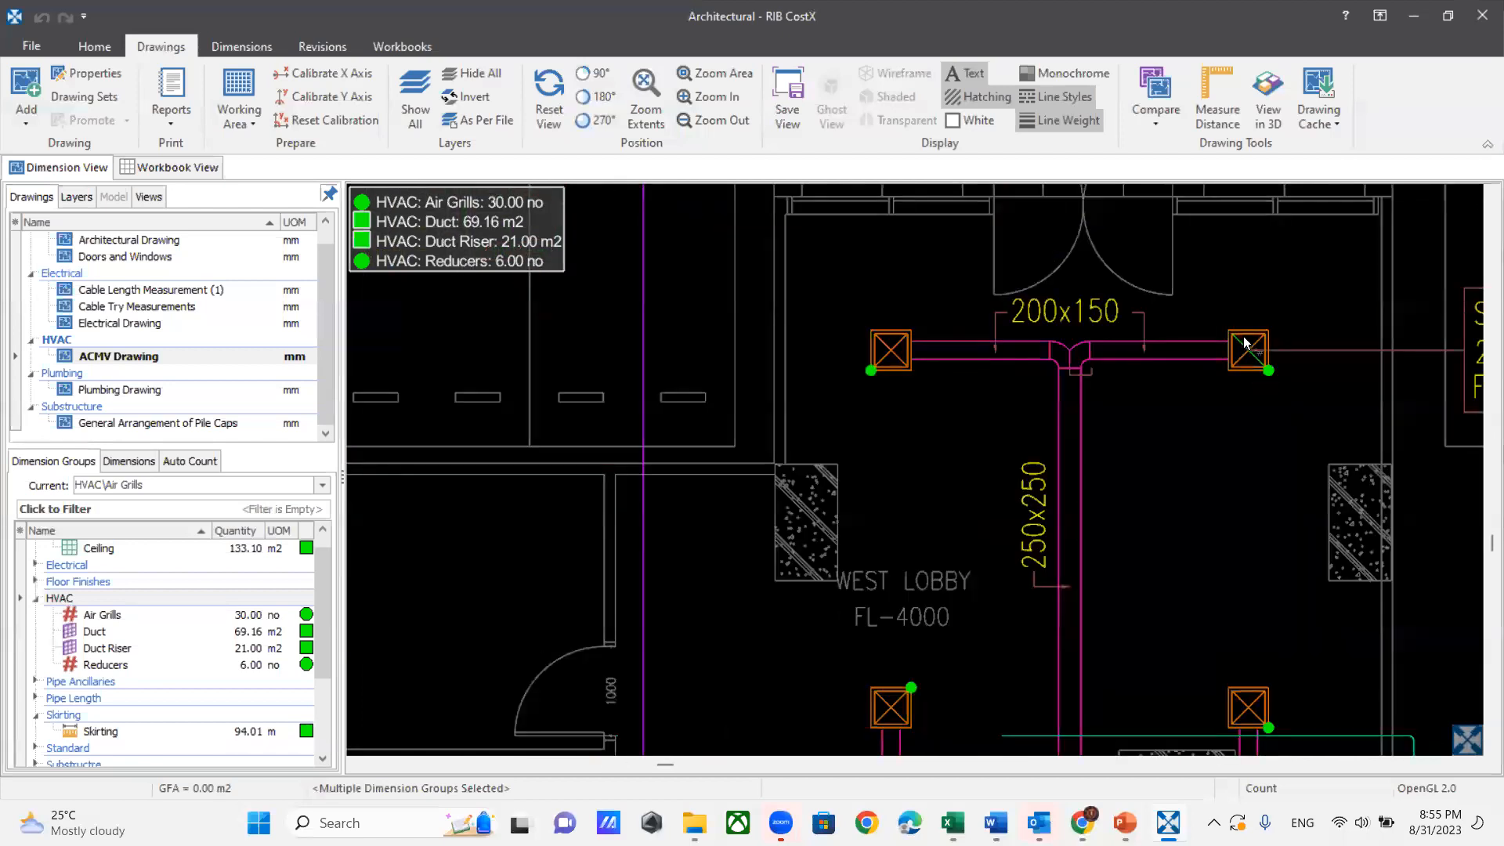
{"action": "scroll", "coordinate": [1243, 365], "scroll_direction": "up", "scroll_amount": 1}
{"action": "scroll", "coordinate": [1211, 547], "scroll_direction": "down", "scroll_amount": 2}
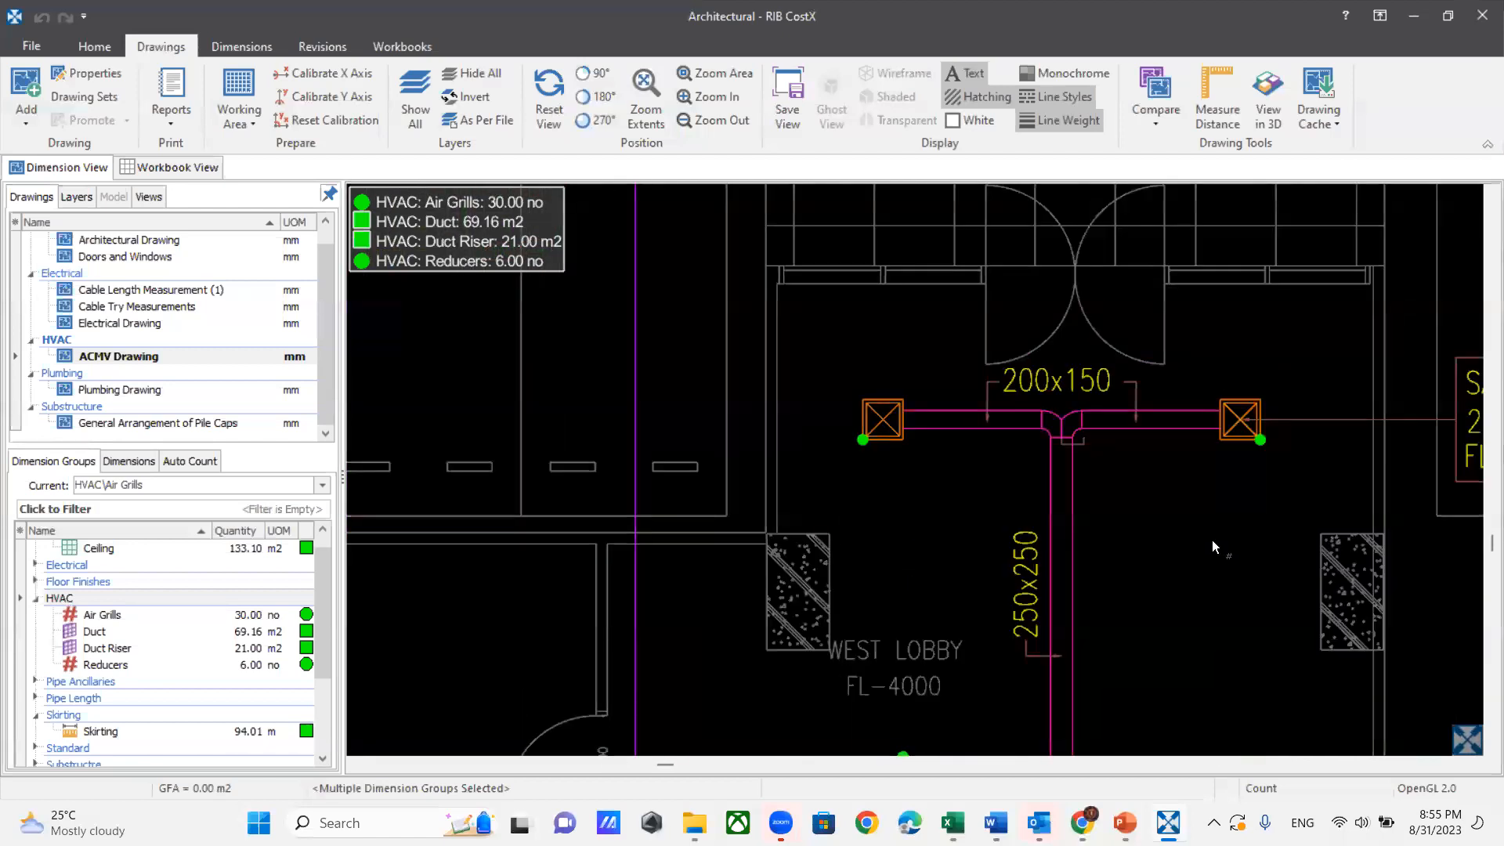
{"action": "scroll", "coordinate": [1212, 539], "scroll_direction": "down", "scroll_amount": 2}
{"action": "scroll", "coordinate": [1214, 476], "scroll_direction": "down", "scroll_amount": 3}
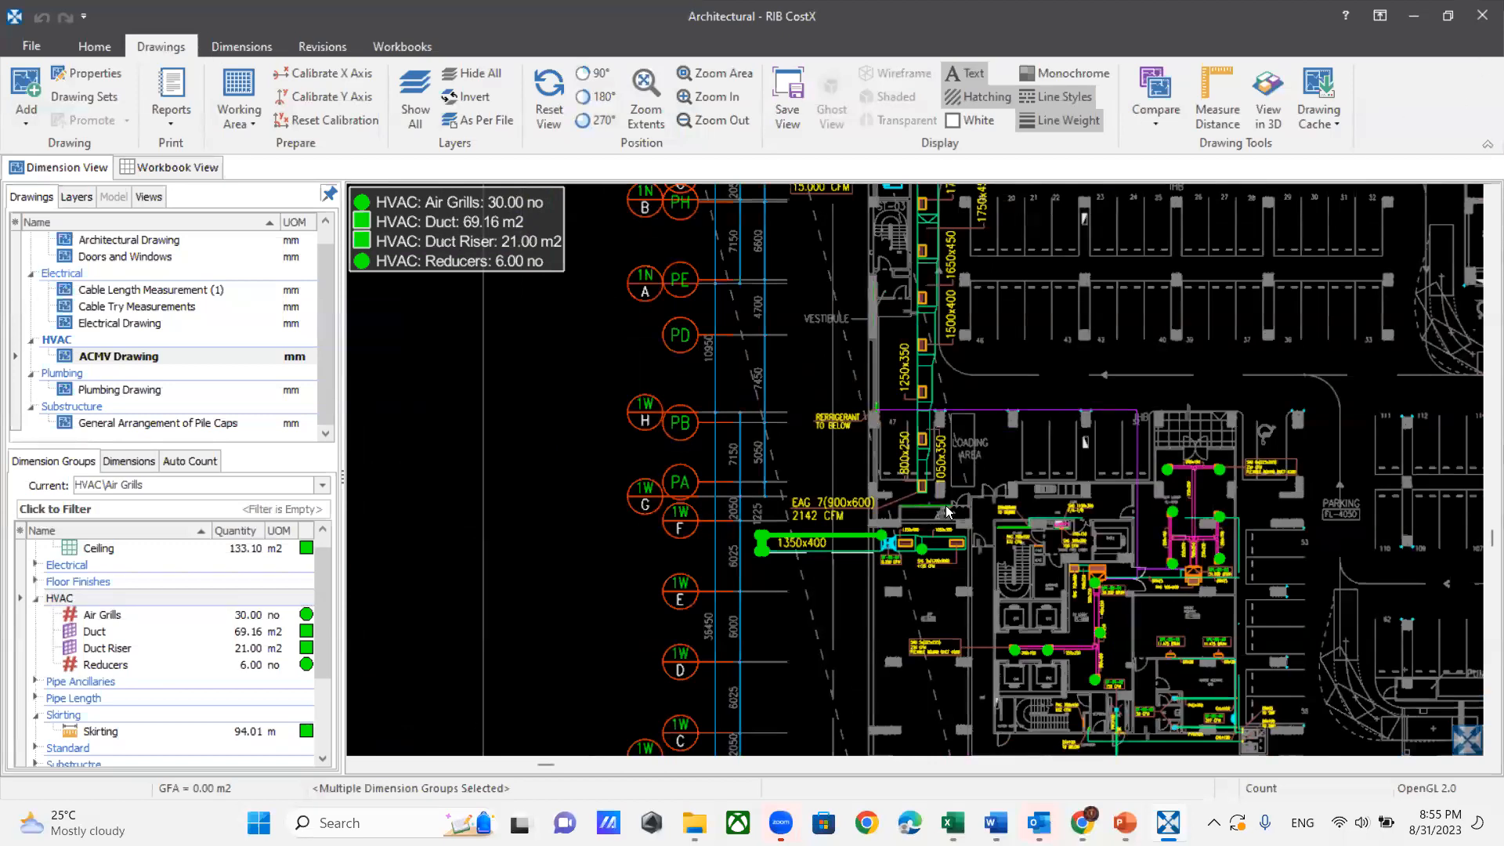
{"action": "scroll", "coordinate": [1243, 477], "scroll_direction": "up", "scroll_amount": 1}
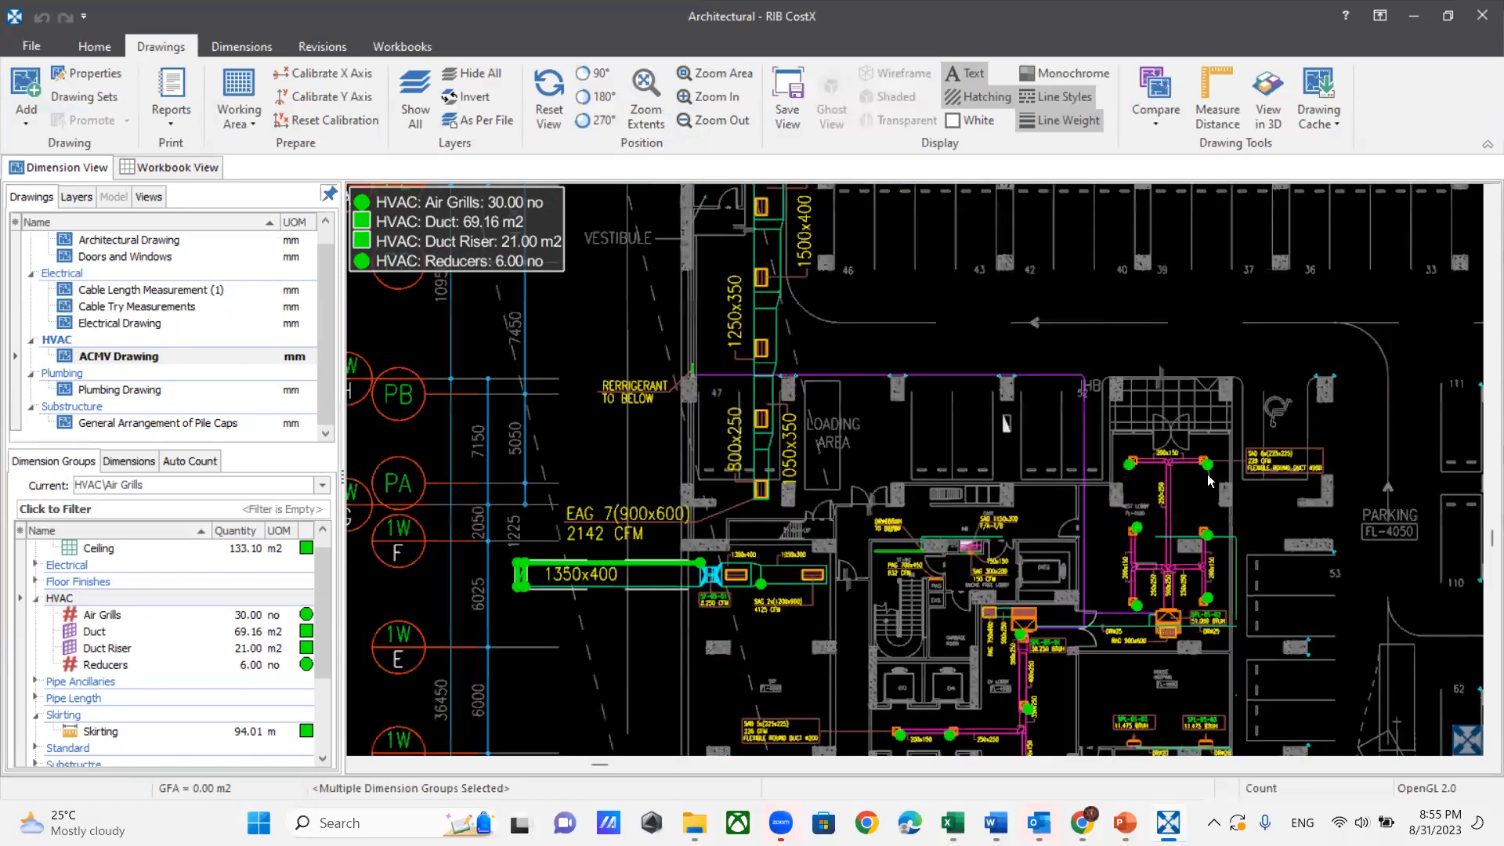
{"action": "scroll", "coordinate": [1211, 480], "scroll_direction": "up", "scroll_amount": 1}
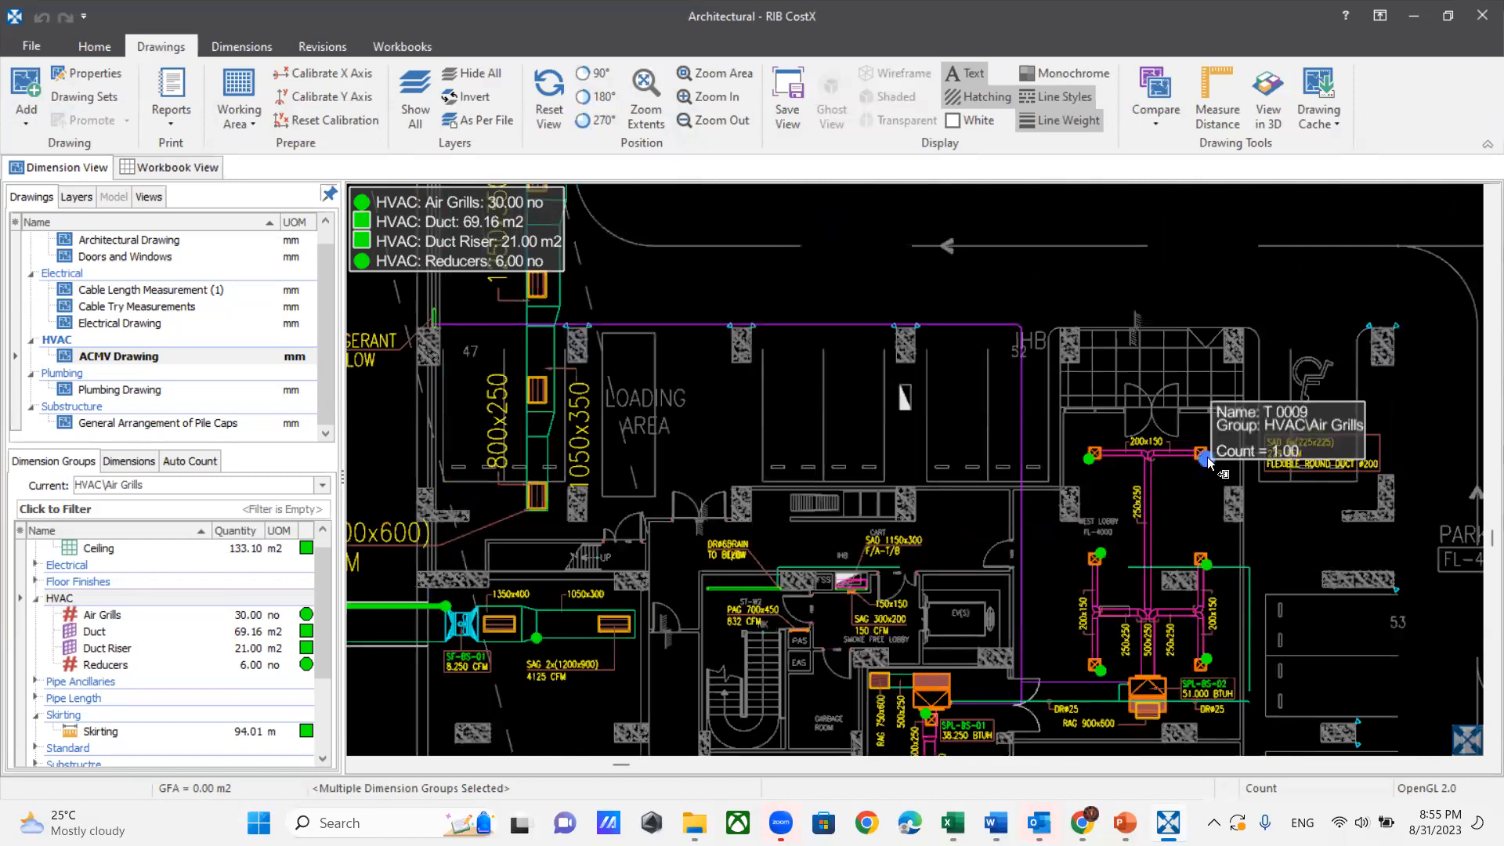
Step: Select all measured HVAC dimensions on the ACMV Drawing to highlight them
{"action": "scroll", "coordinate": [1220, 454], "scroll_direction": "down", "scroll_amount": 2}
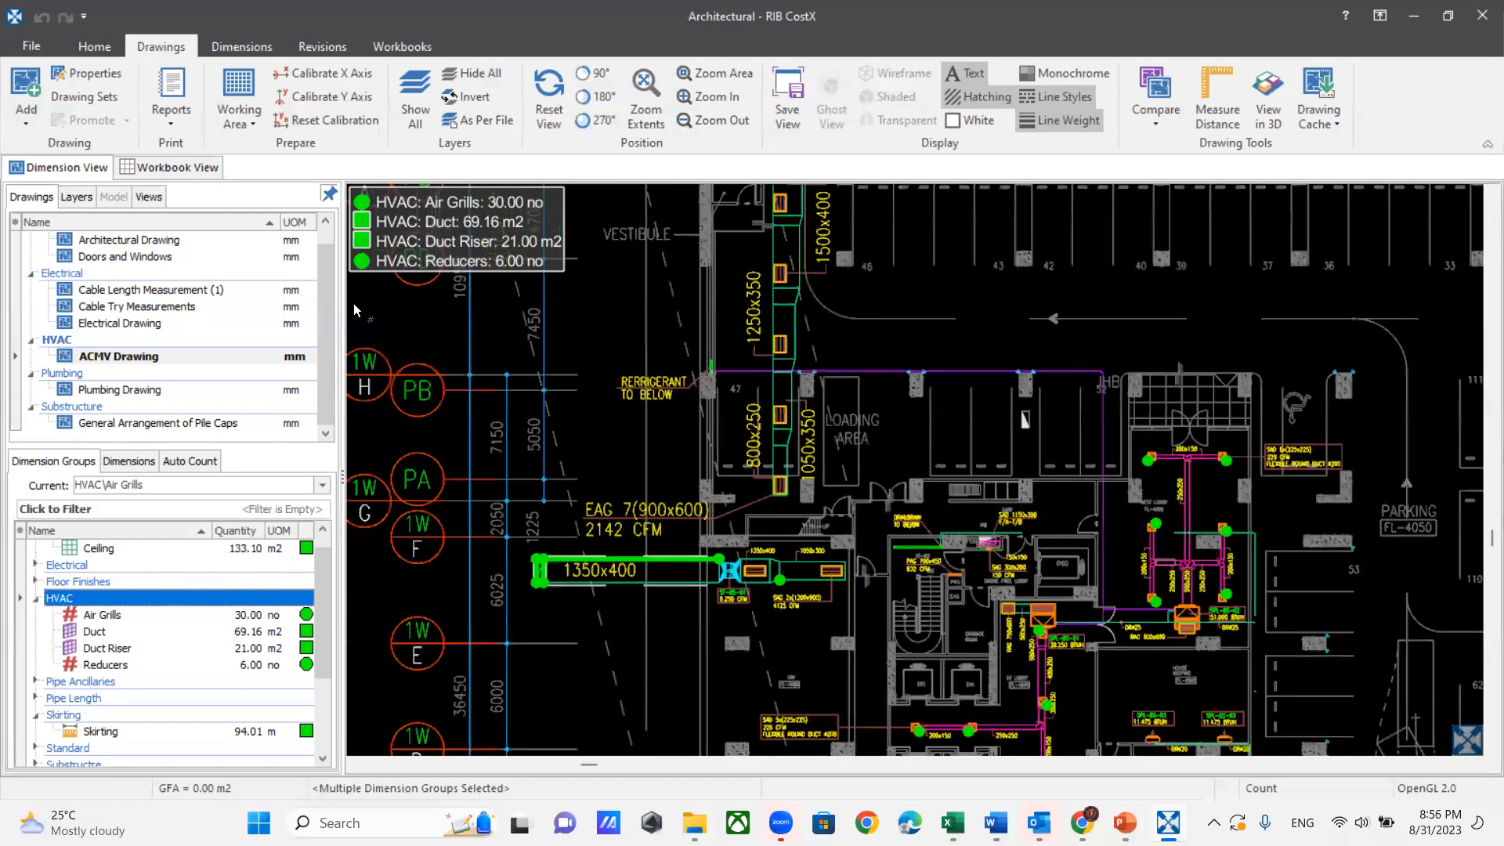
{"action": "key", "text": "ctrl+a"}
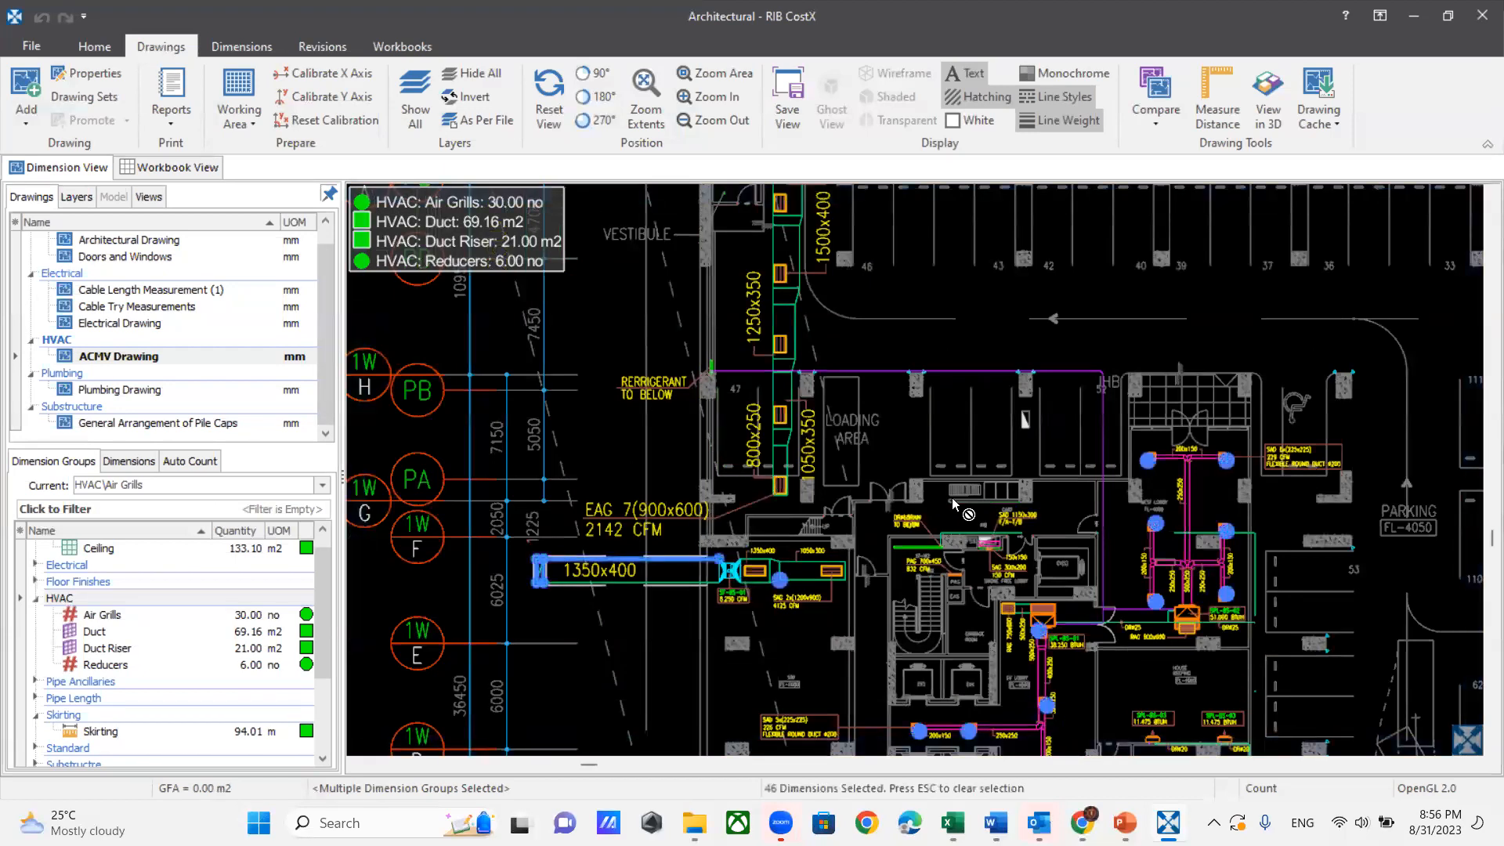
{"action": "left_click", "coordinate": [108, 599]}
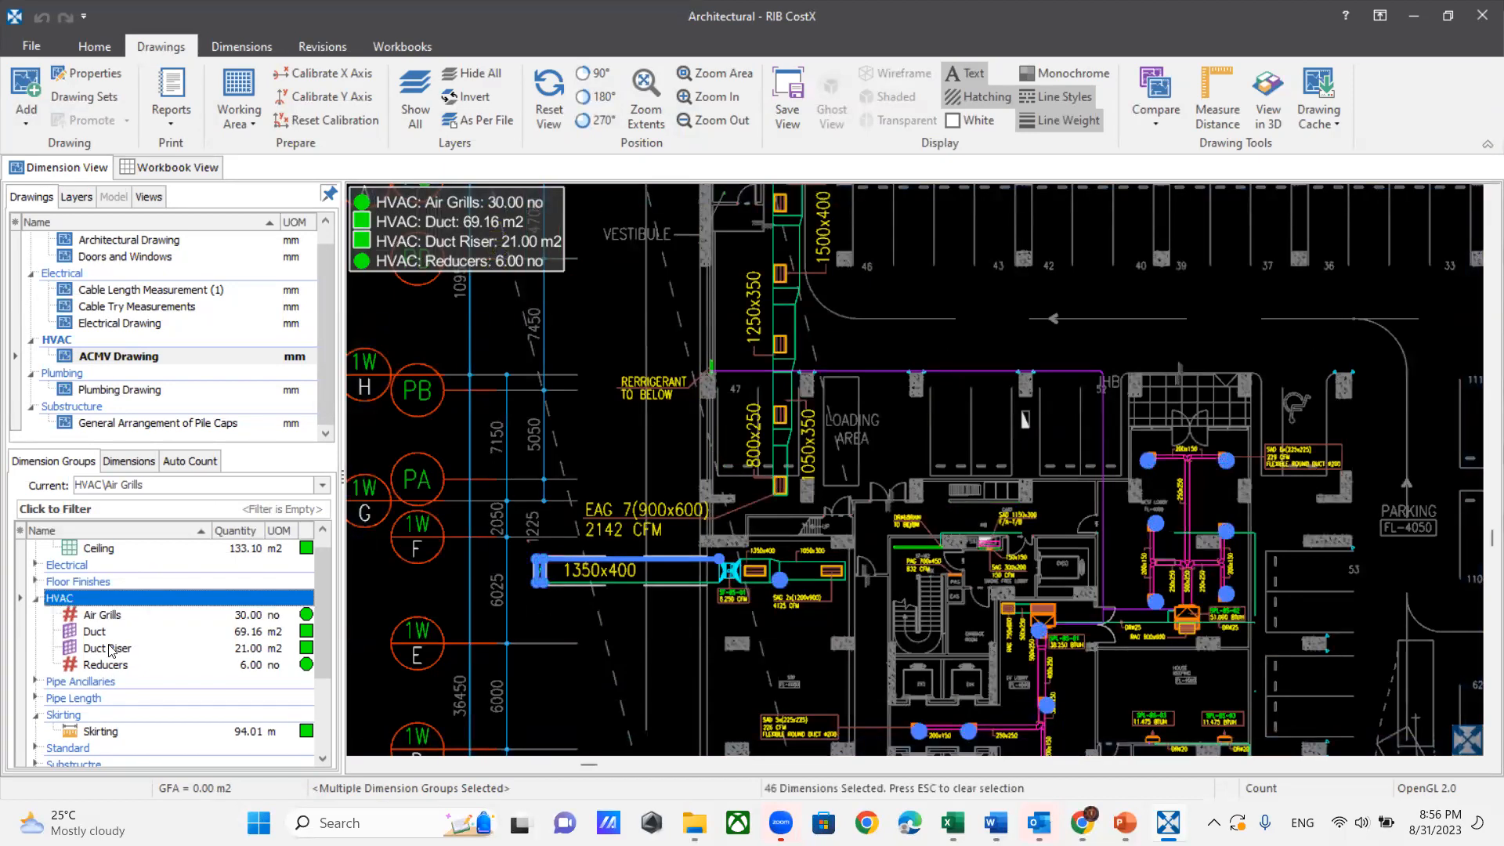
Step: Delete all measured Air Grills dimensions in the HVAC group from the ACMV Drawing
{"action": "left_click", "coordinate": [104, 614]}
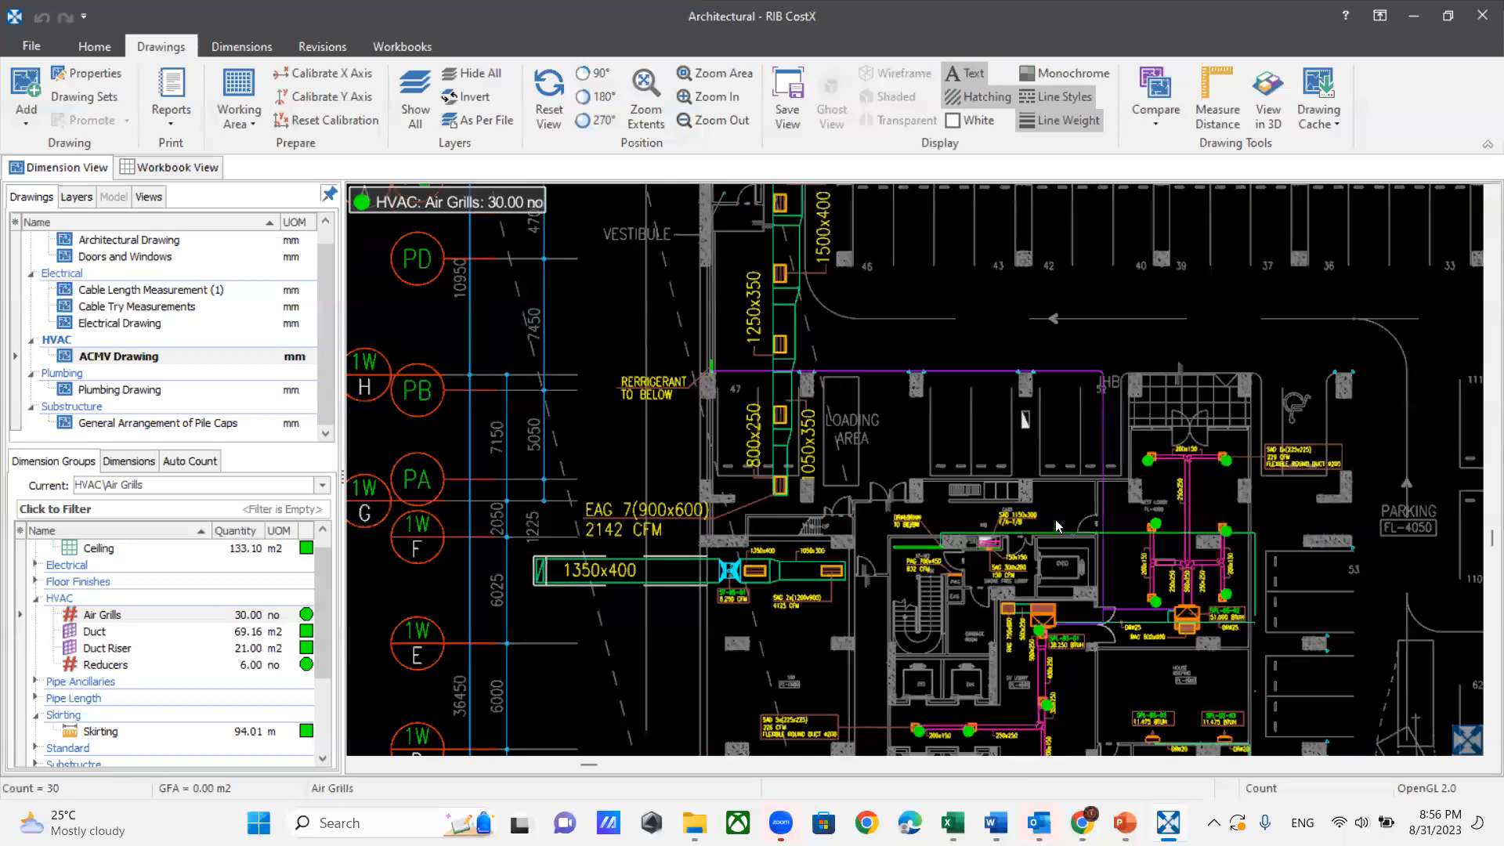
{"action": "key", "text": "Delete"}
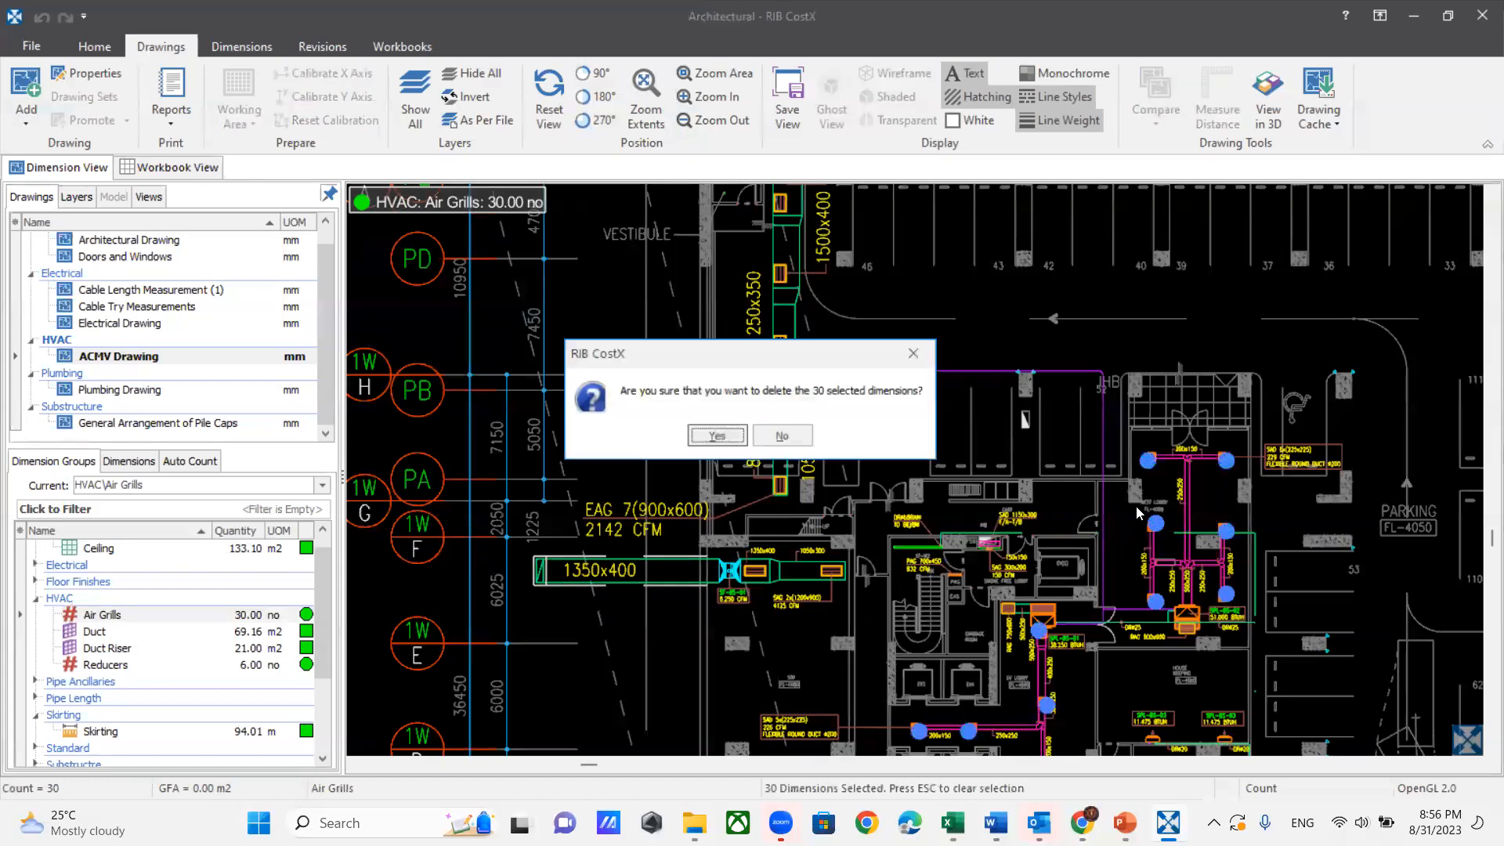
{"action": "key", "text": "Return"}
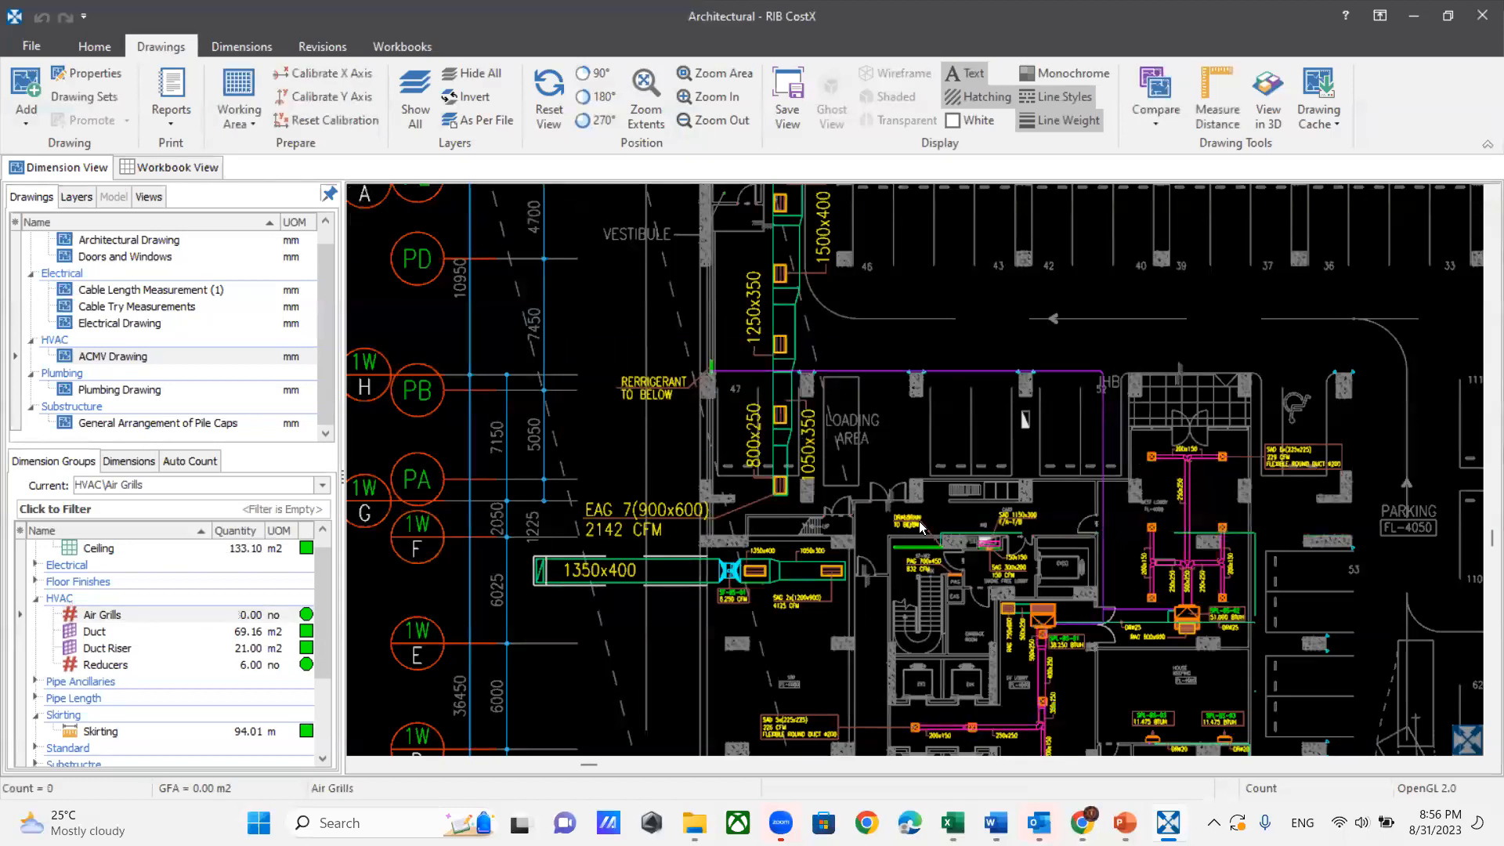
Step: Count the air grills on the ACMV Drawing into the Air Grills group using a West Lobby grill symbol as the sample
{"action": "scroll", "coordinate": [1265, 486], "scroll_direction": "up", "scroll_amount": 3}
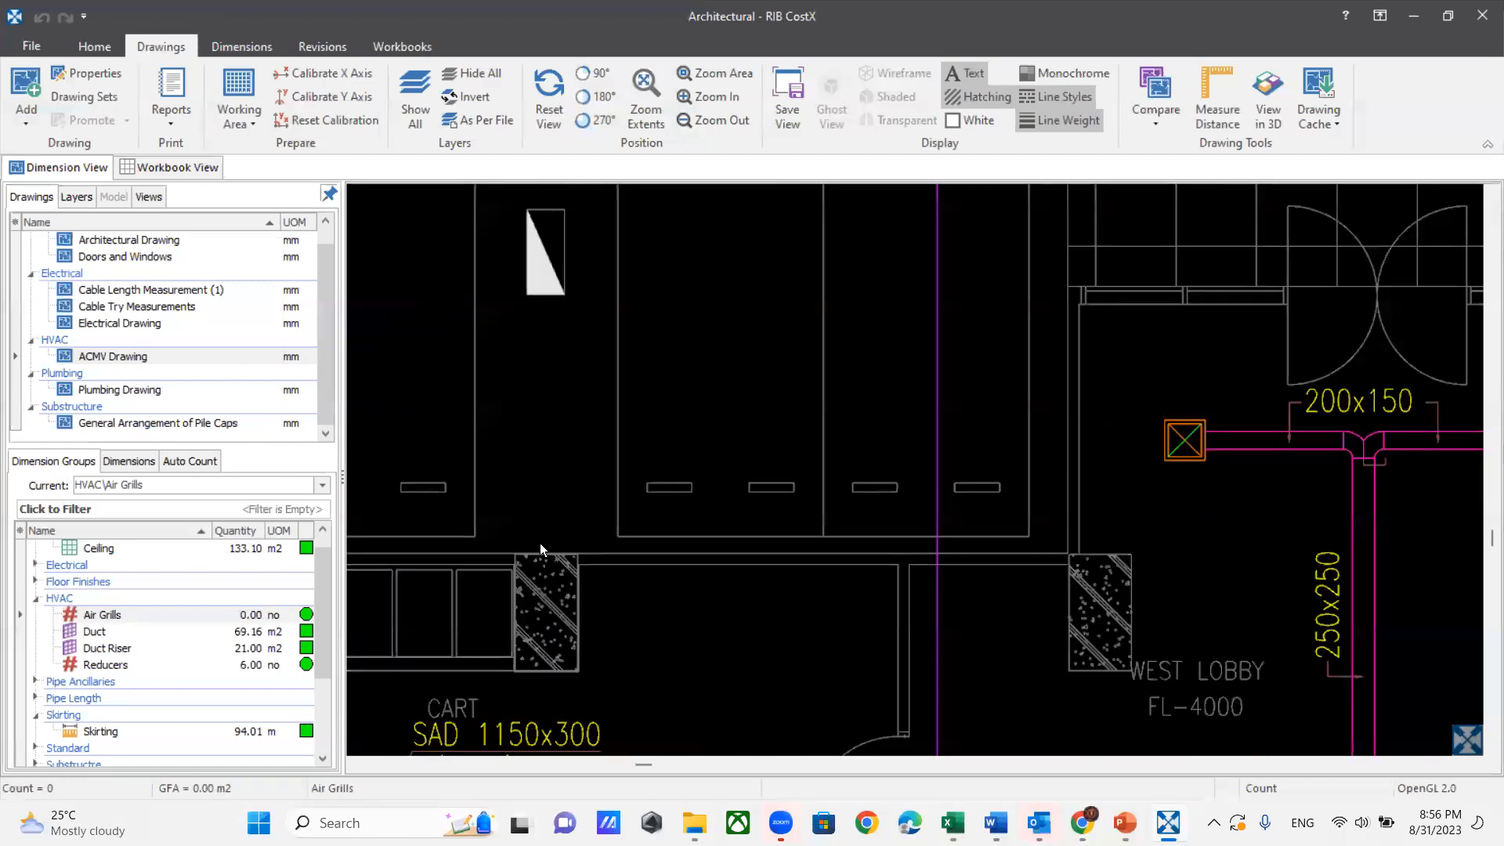
{"action": "scroll", "coordinate": [1197, 444], "scroll_direction": "up", "scroll_amount": 2}
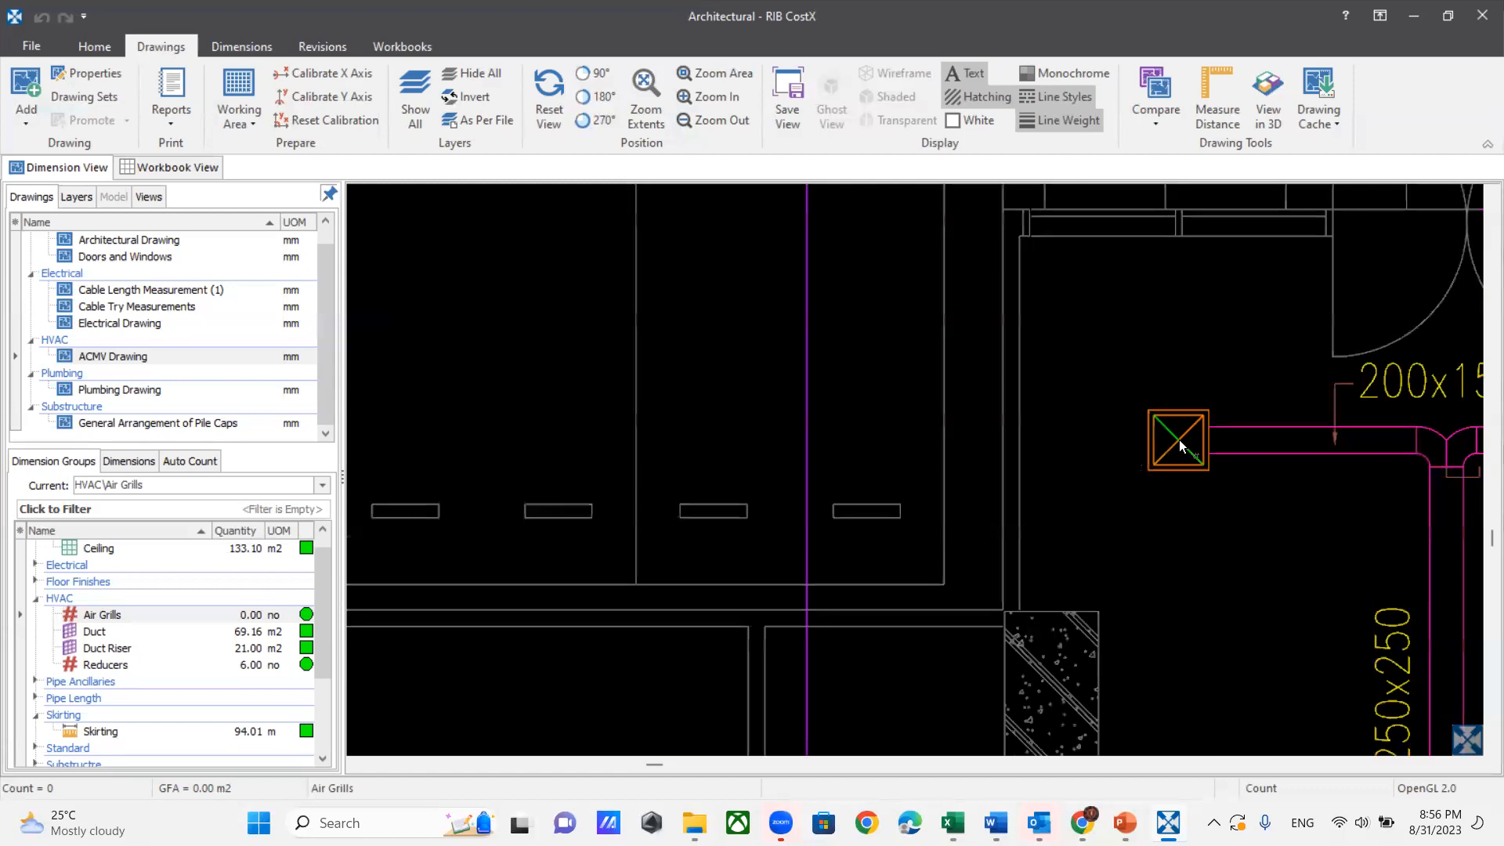
{"action": "scroll", "coordinate": [1177, 439], "scroll_direction": "down", "scroll_amount": 3}
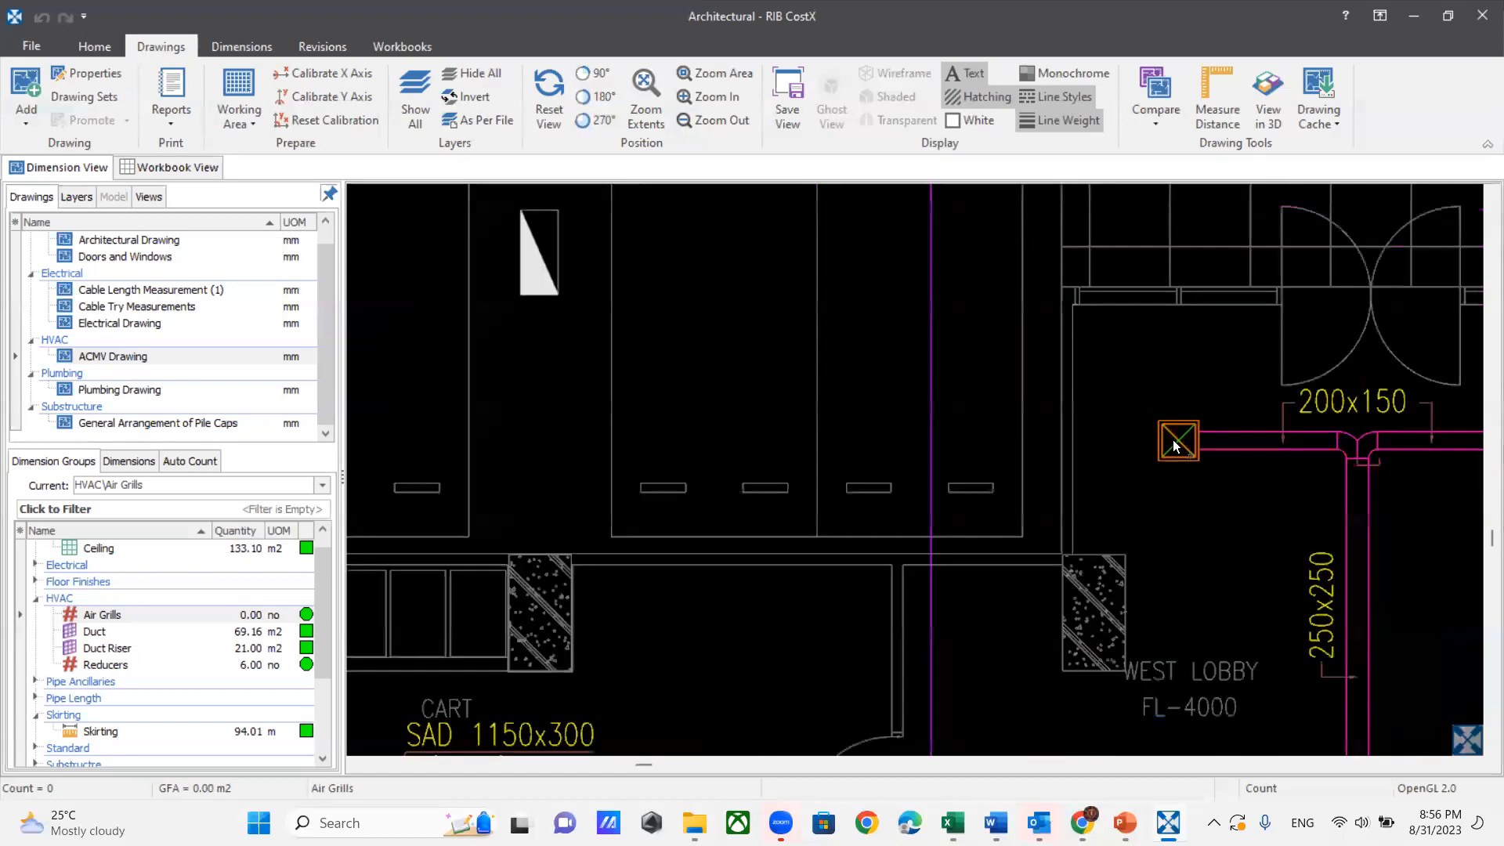
{"action": "left_click", "coordinate": [1179, 441]}
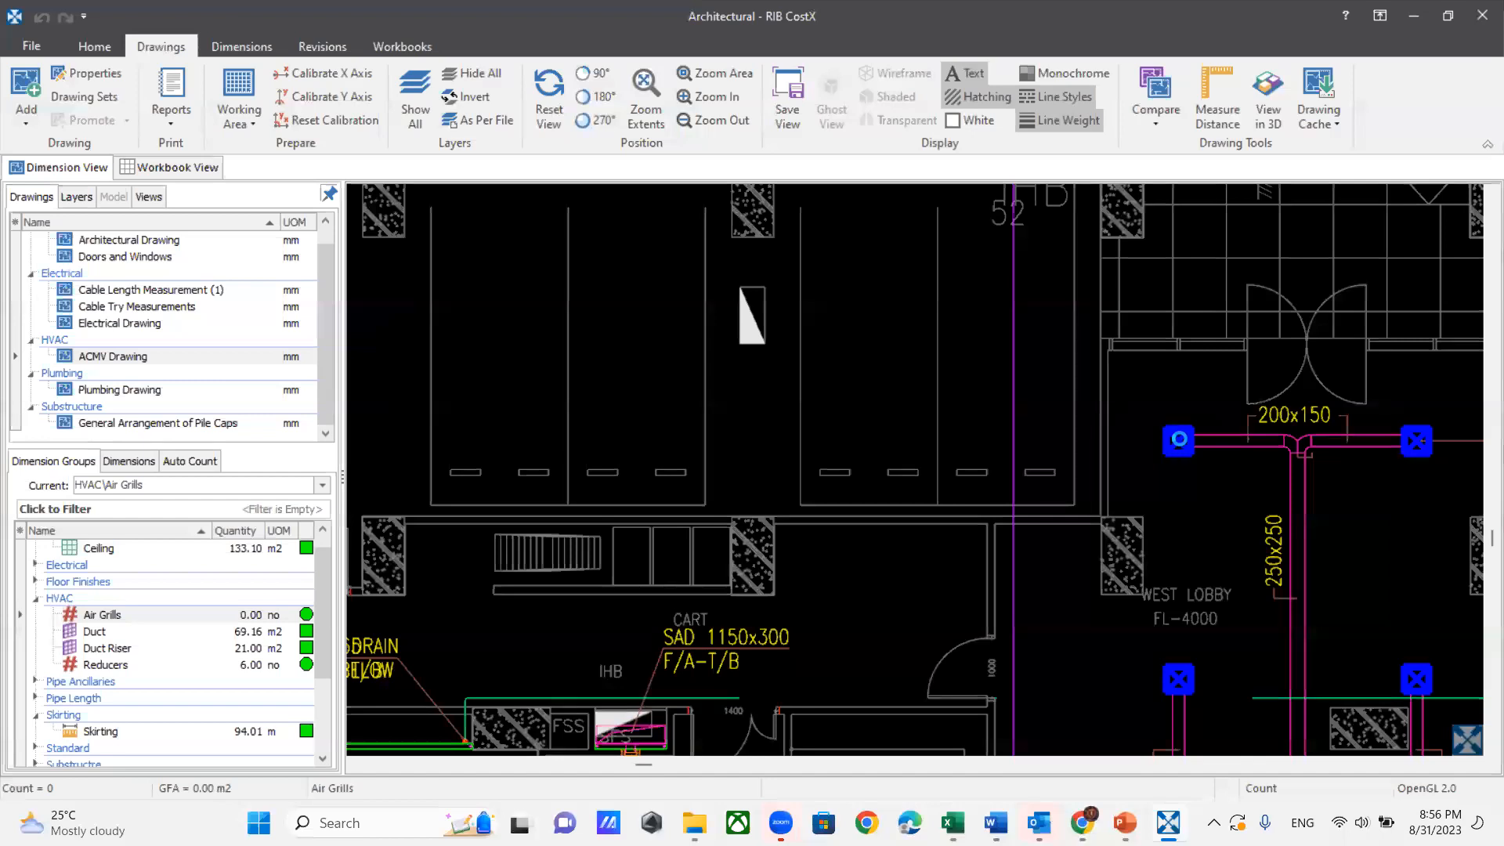
{"action": "left_click", "coordinate": [1179, 442]}
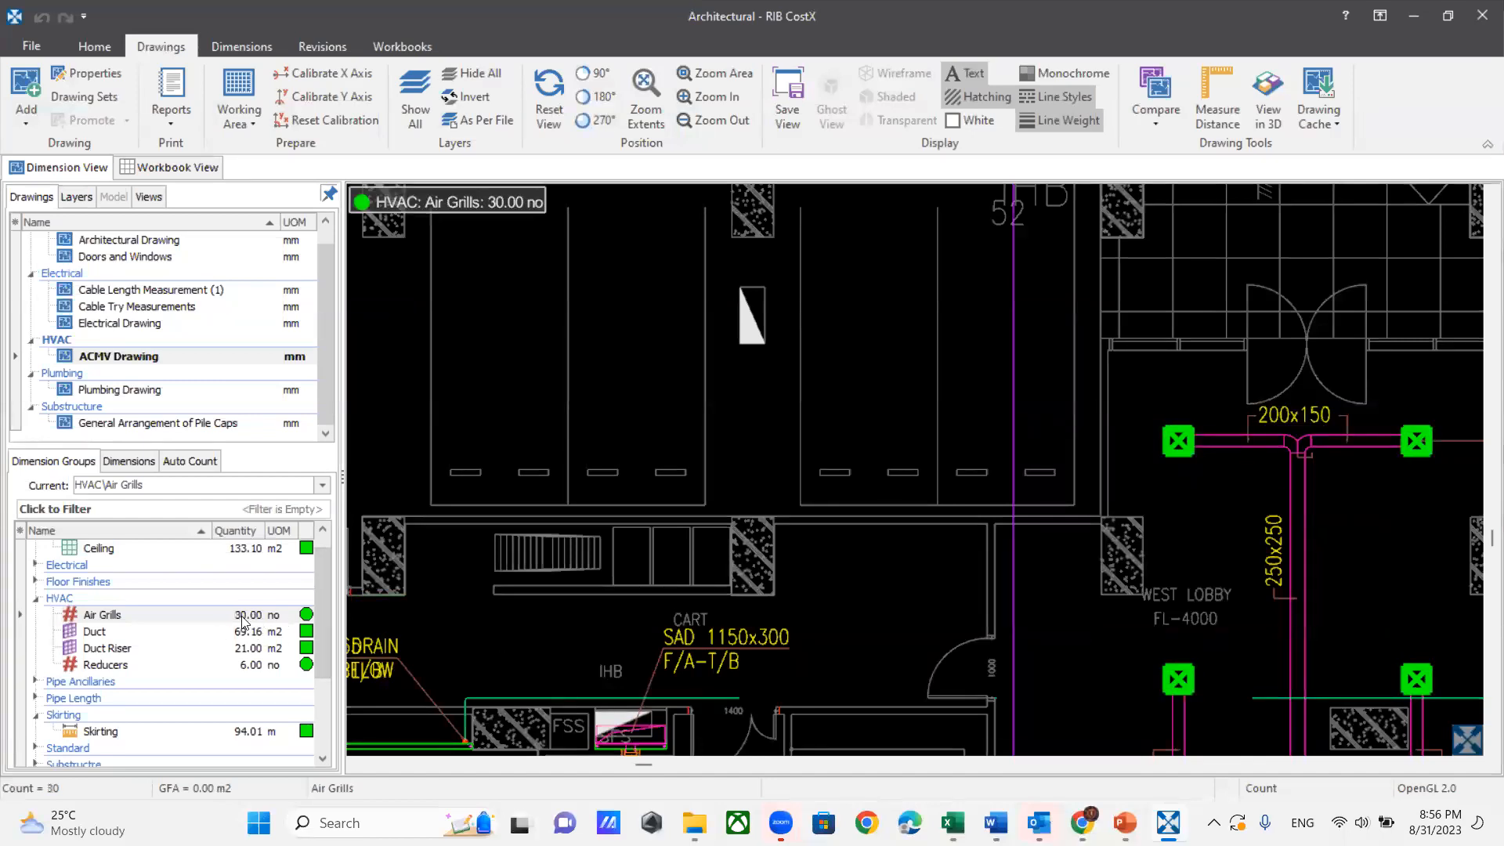
Step: Delete the newly counted Air Grills dimensions so the group is empty again
{"action": "key", "text": "ctrl+a"}
{"action": "key", "text": "Delete"}
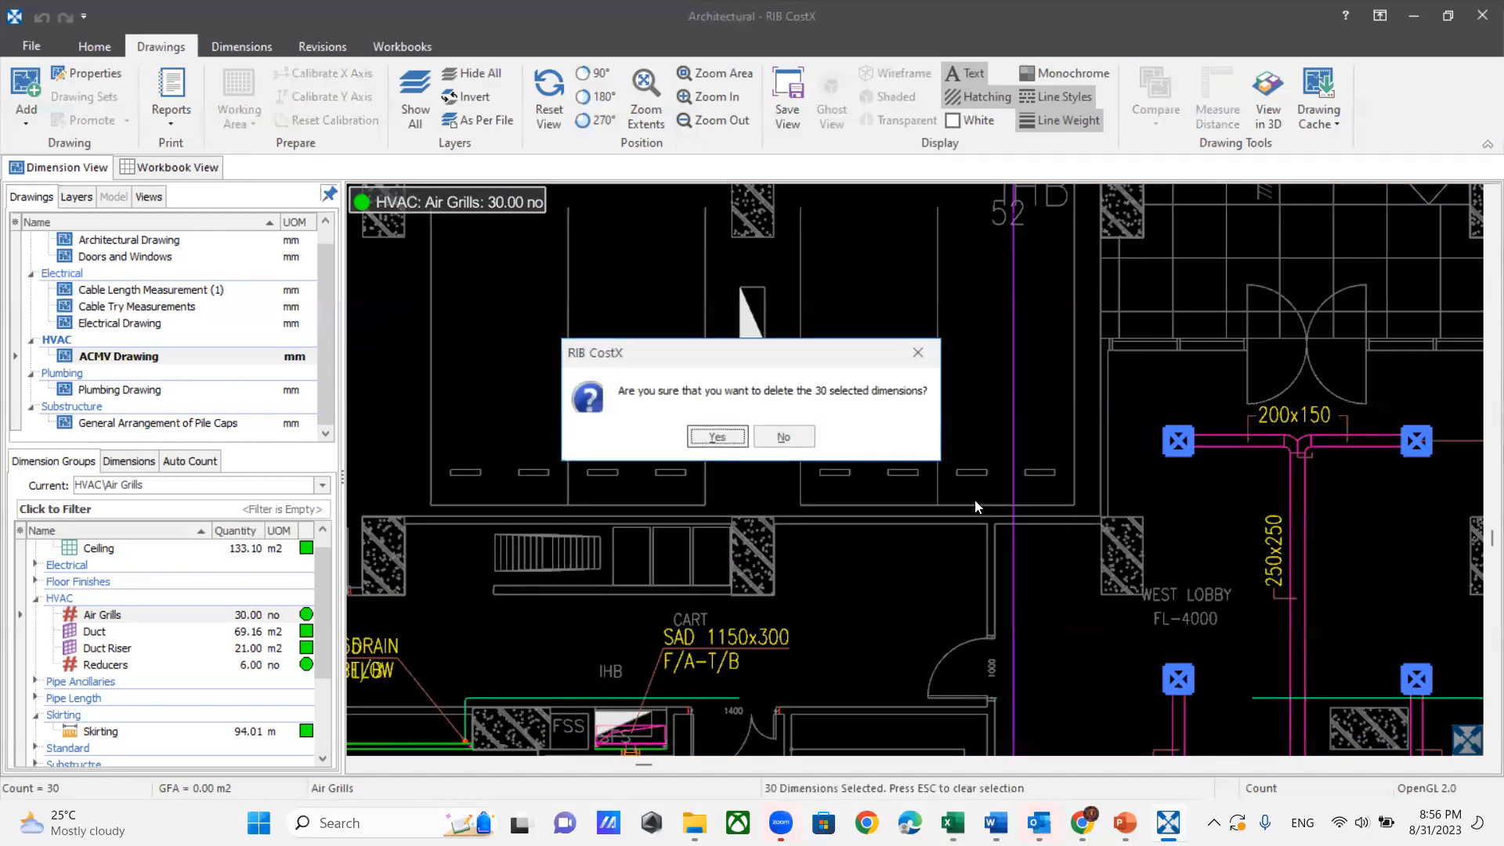
{"action": "left_click", "coordinate": [717, 437]}
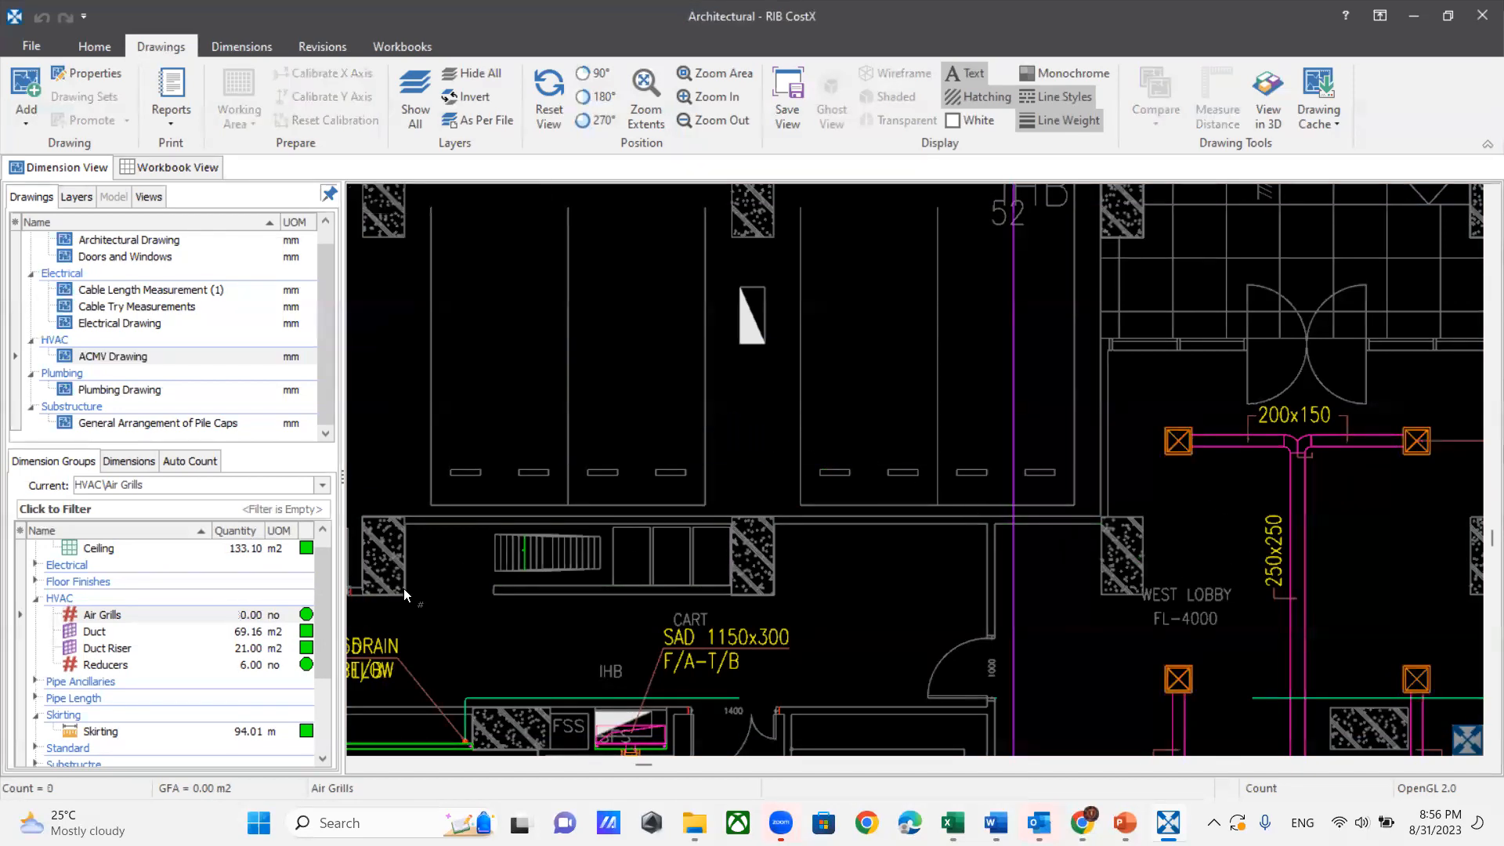
Step: Recount every matching air grill from the West Lobby symbol into the Air Grills group
{"action": "scroll", "coordinate": [1175, 439], "scroll_direction": "up", "scroll_amount": 2}
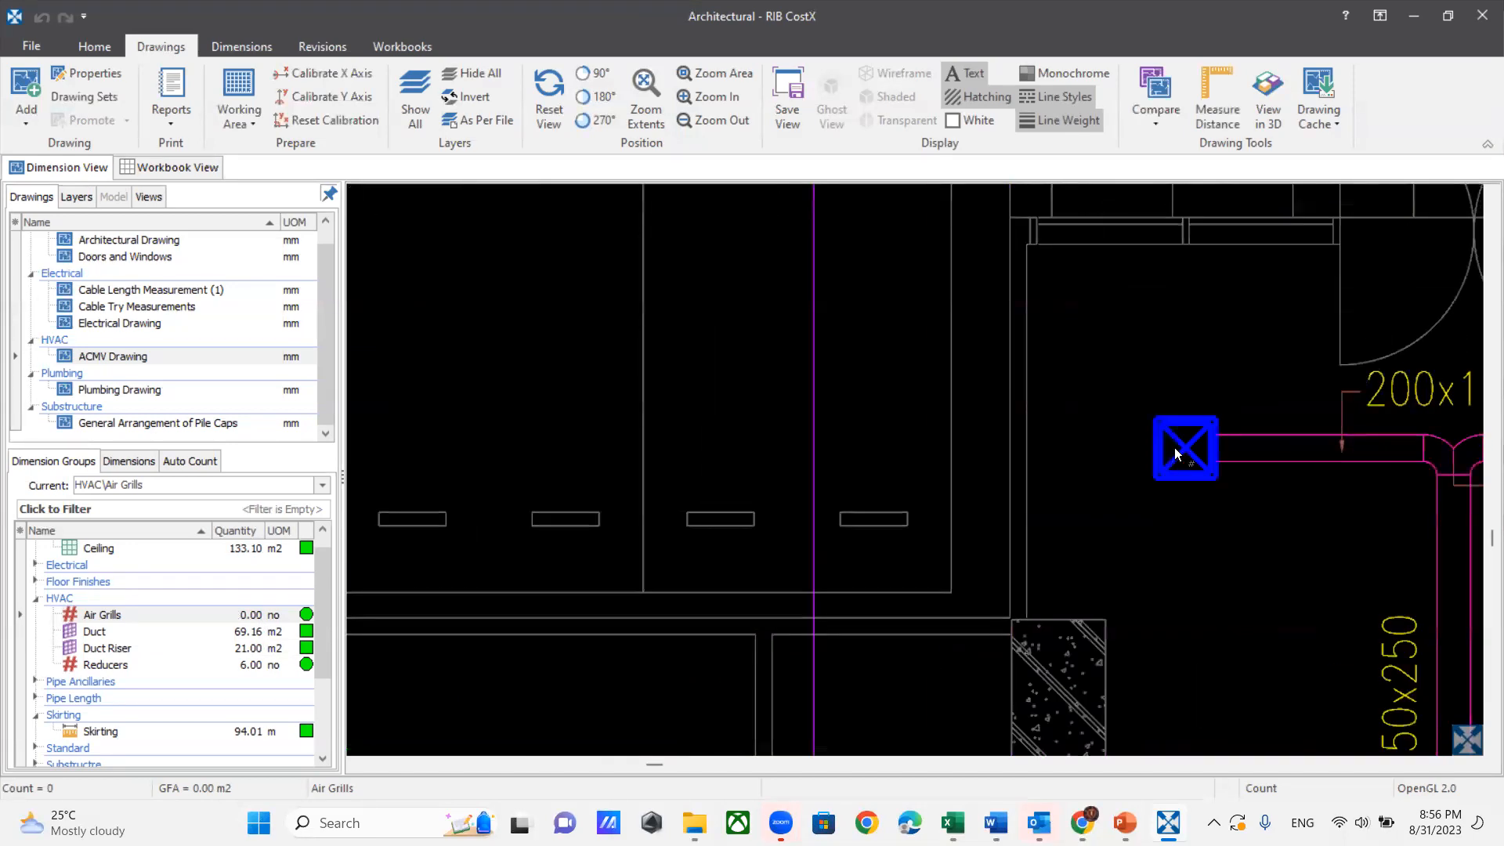
{"action": "scroll", "coordinate": [1173, 448], "scroll_direction": "down", "scroll_amount": 2}
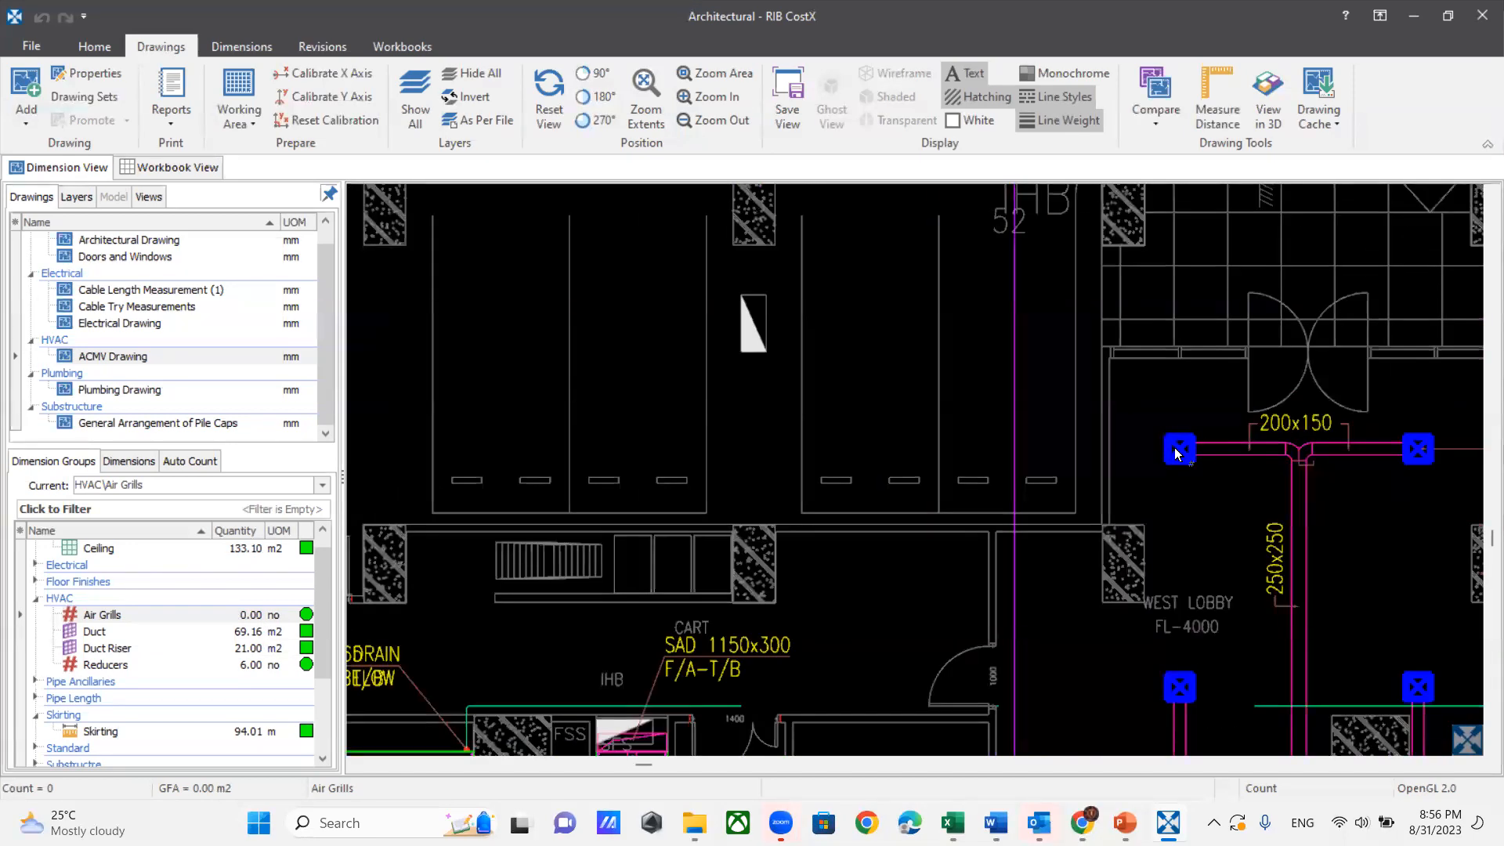
{"action": "left_click", "coordinate": [1173, 448]}
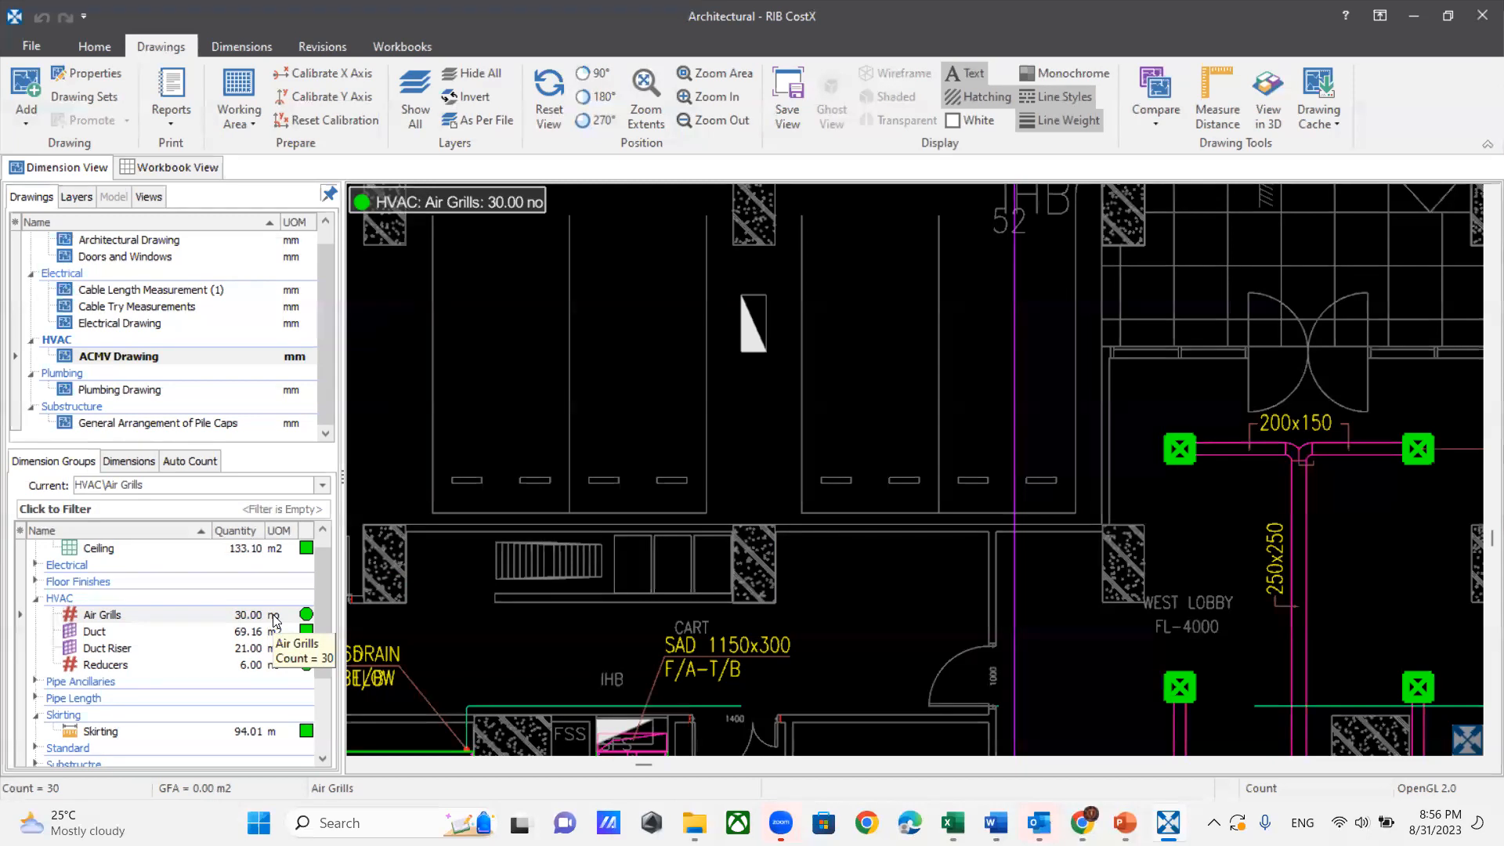
{"action": "scroll", "coordinate": [642, 485], "scroll_direction": "down", "scroll_amount": 3}
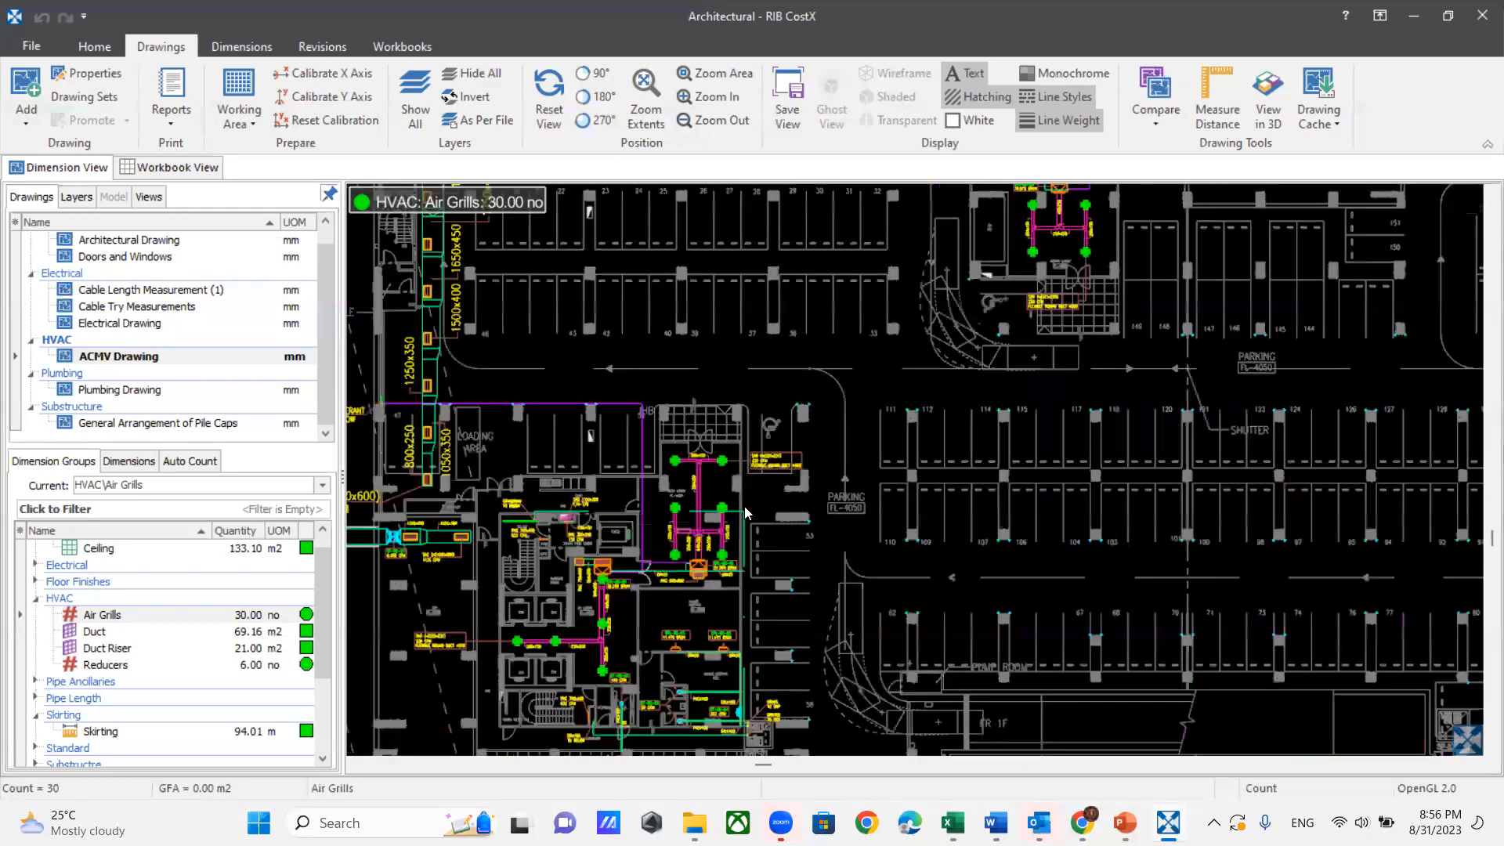
Step: Open the Plumbing Drawing and show all Pipe Length dimension groups on it
{"action": "double_click", "coordinate": [79, 395]}
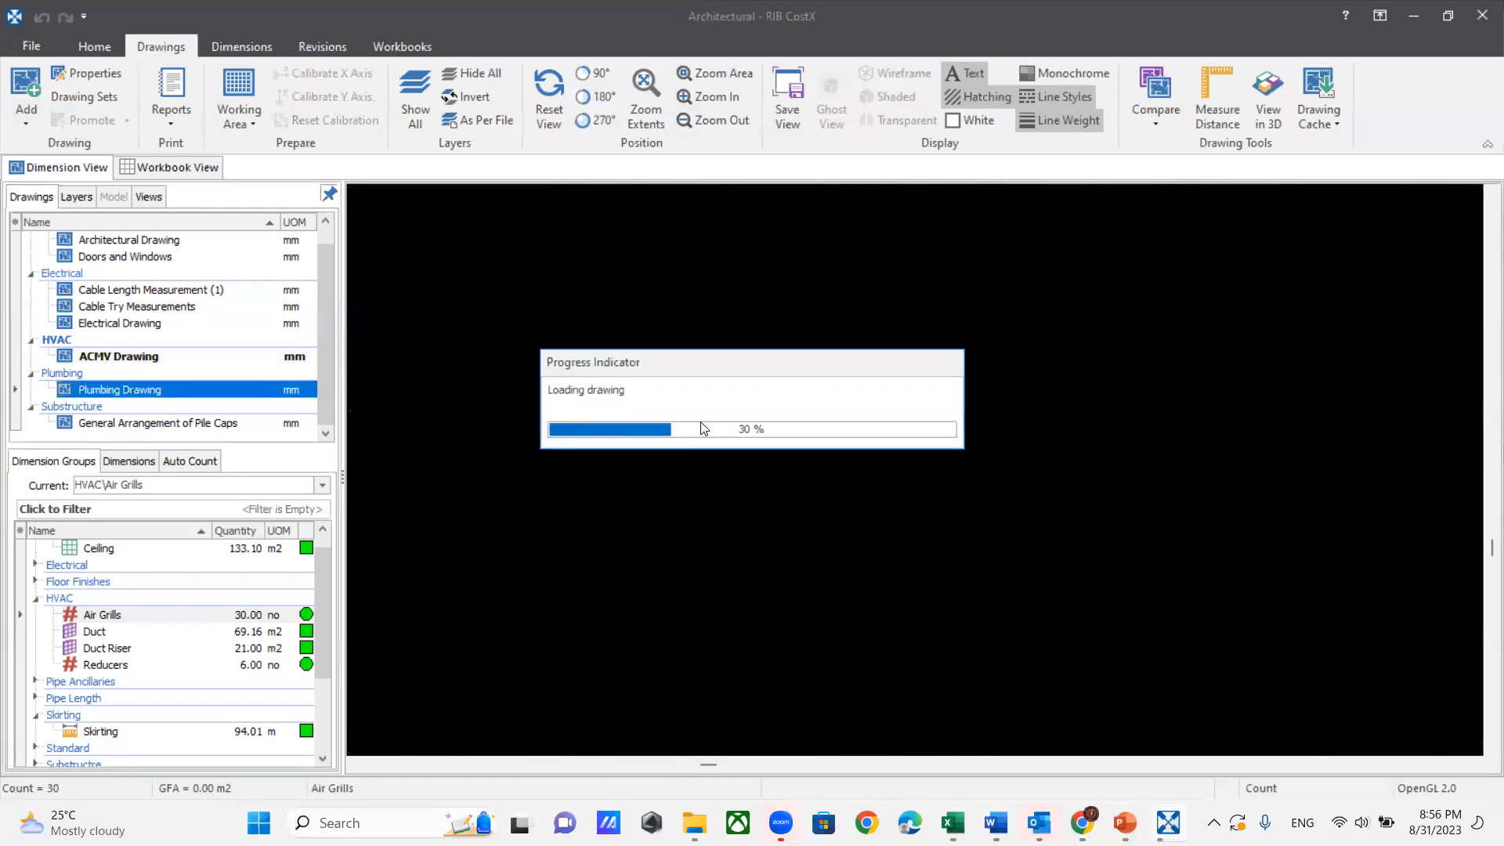
{"action": "left_click", "coordinate": [36, 698]}
{"action": "left_click", "coordinate": [74, 698]}
{"action": "scroll", "coordinate": [1018, 424], "scroll_direction": "up", "scroll_amount": 2}
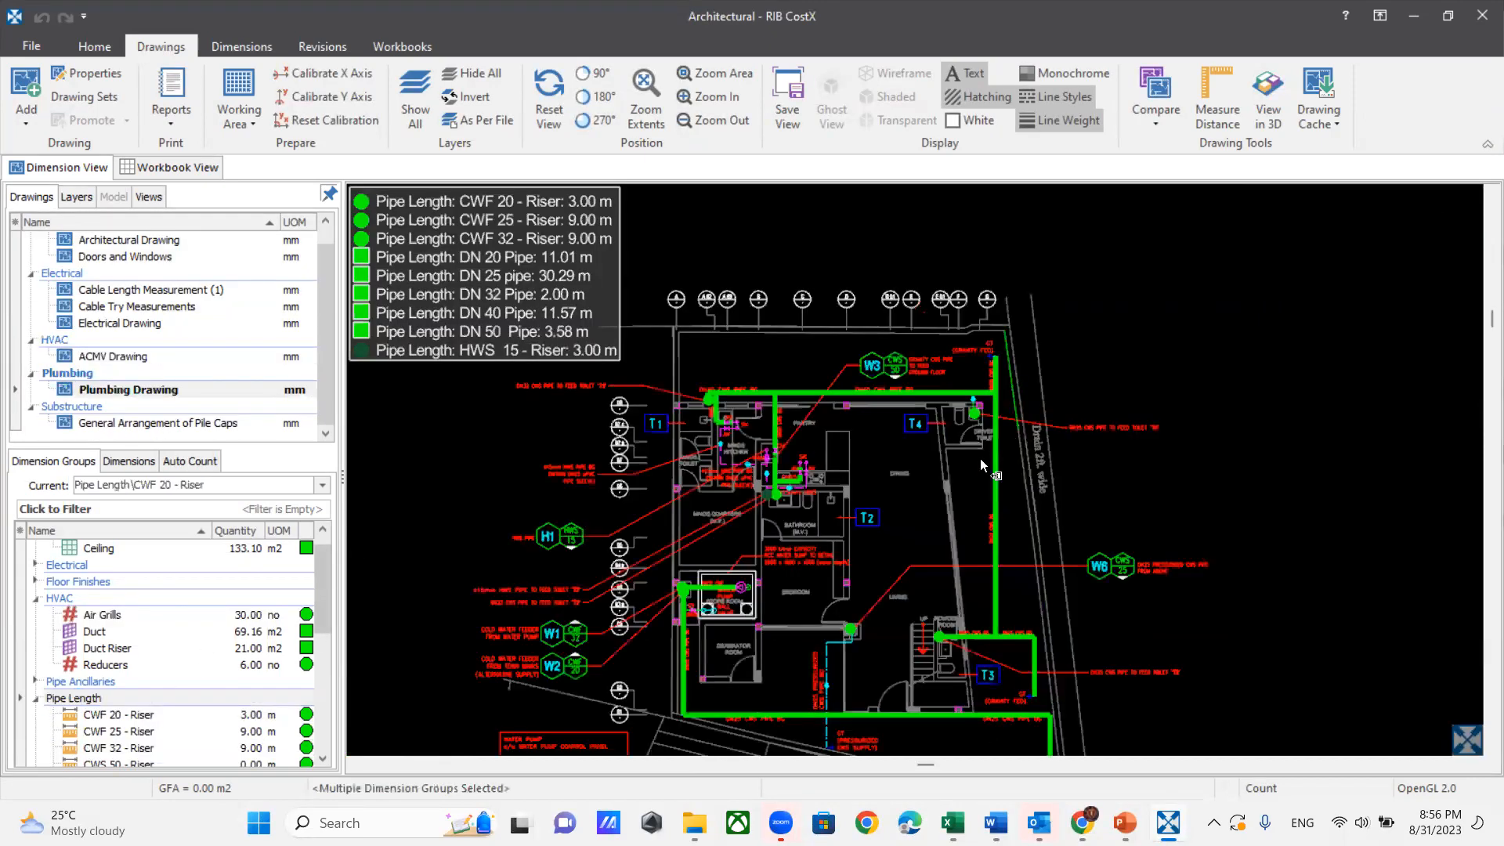
{"action": "scroll", "coordinate": [981, 462], "scroll_direction": "up", "scroll_amount": 1}
{"action": "scroll", "coordinate": [877, 472], "scroll_direction": "down", "scroll_amount": 1}
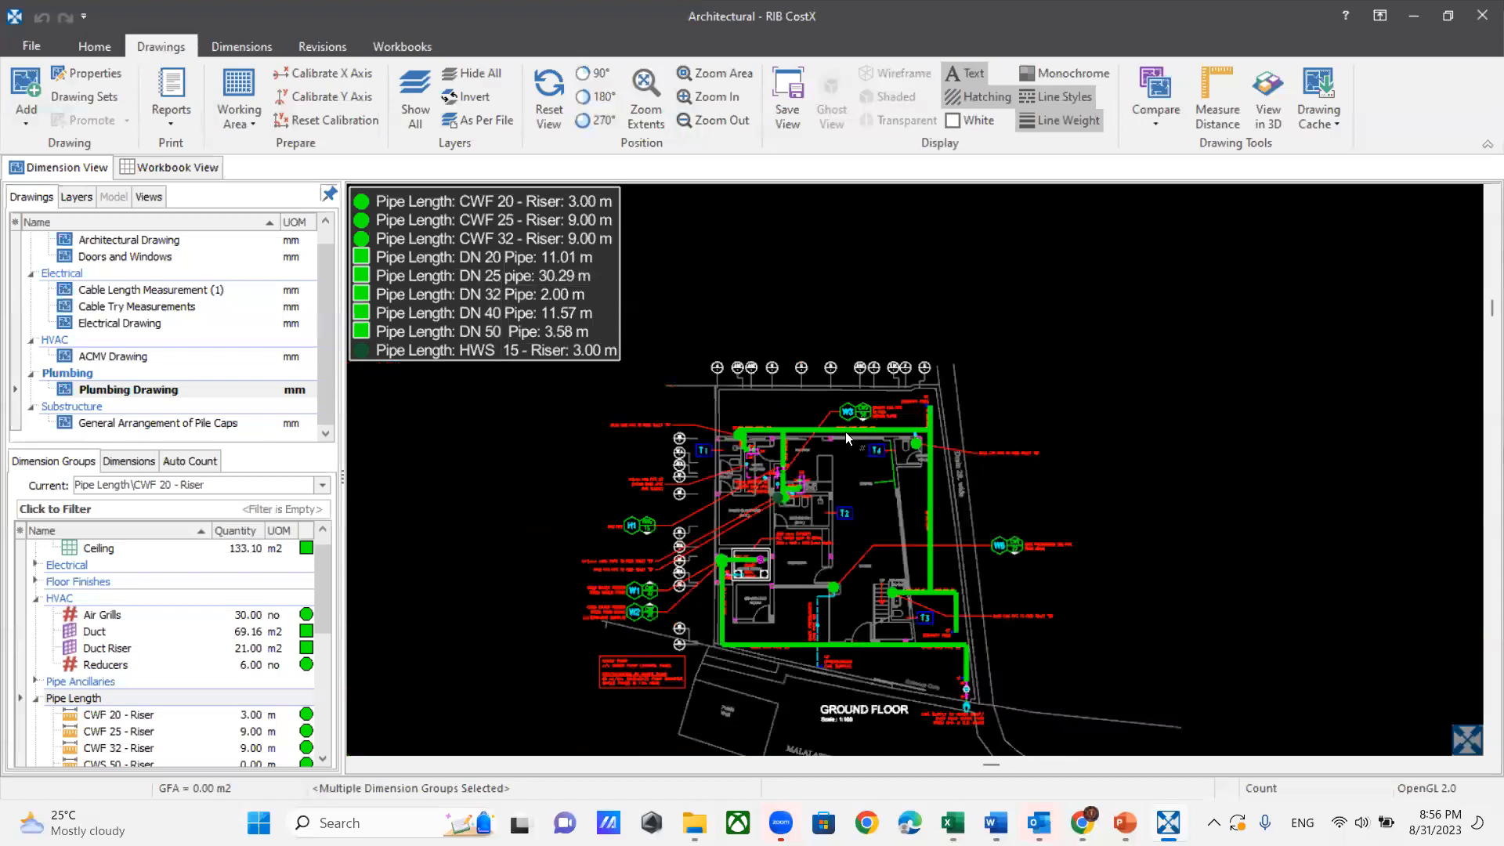
Step: Show the measured pipe runs and risers in 3D from an angled view and look through the dimension groups
{"action": "left_click", "coordinate": [1268, 98]}
{"action": "middle_click_drag", "start_coordinate": [974, 386], "coordinate": [925, 463]}
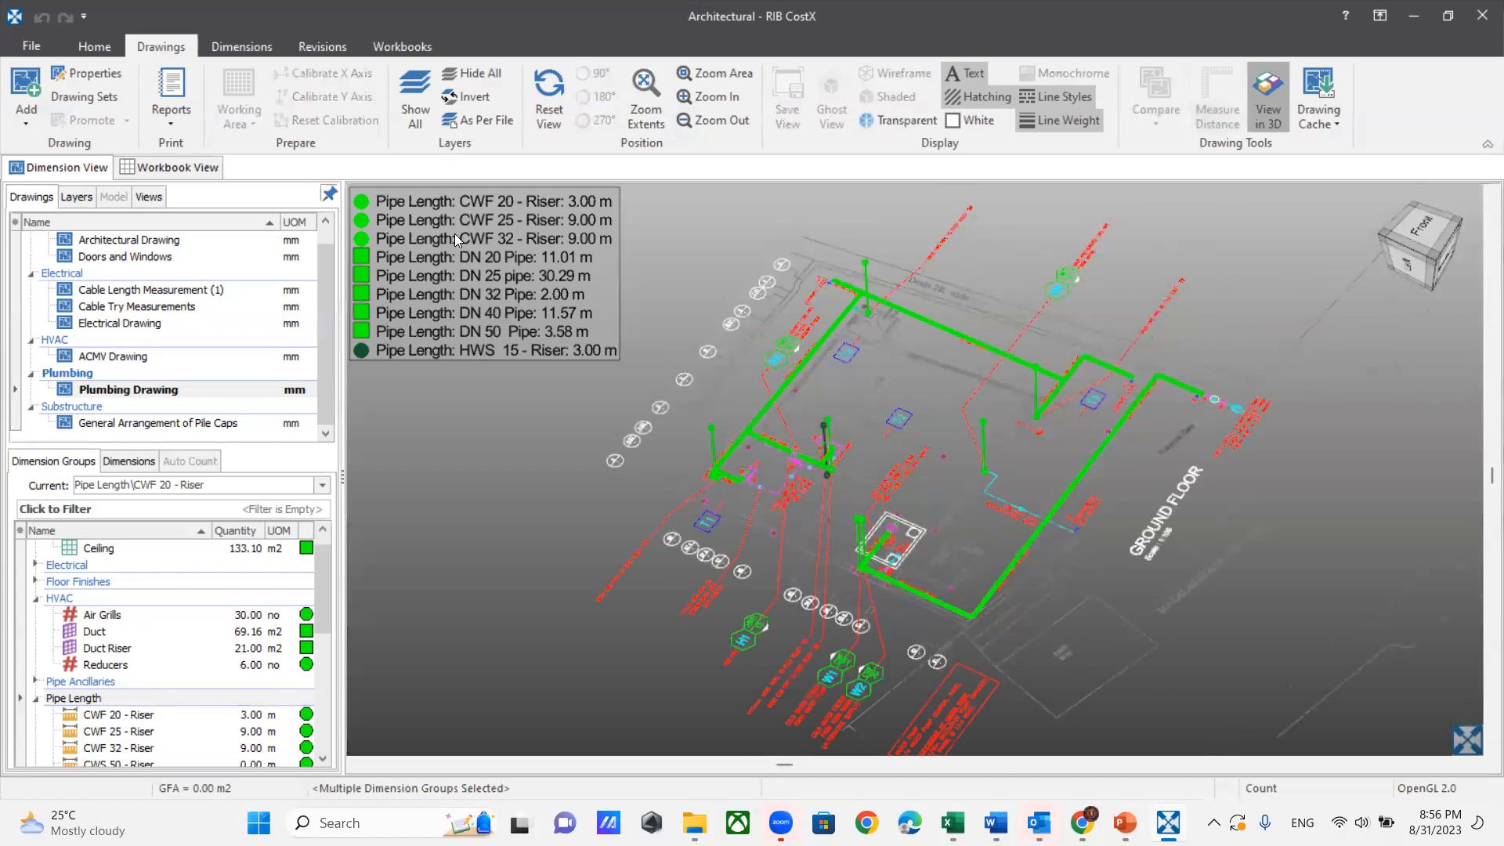
{"action": "scroll", "coordinate": [133, 718], "scroll_direction": "down", "scroll_amount": 2}
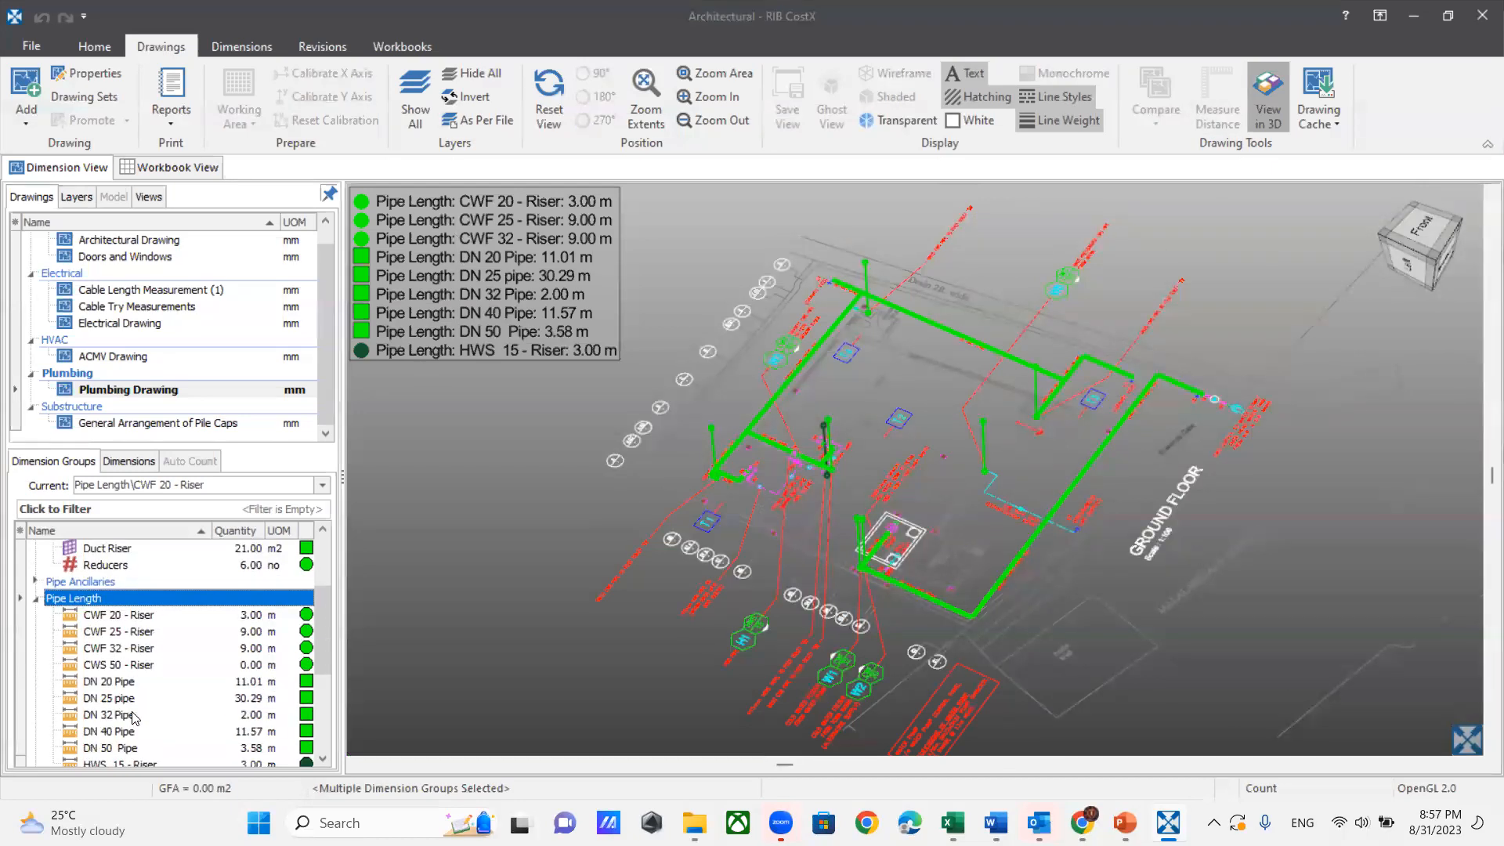
{"action": "scroll", "coordinate": [135, 718], "scroll_direction": "down", "scroll_amount": 4}
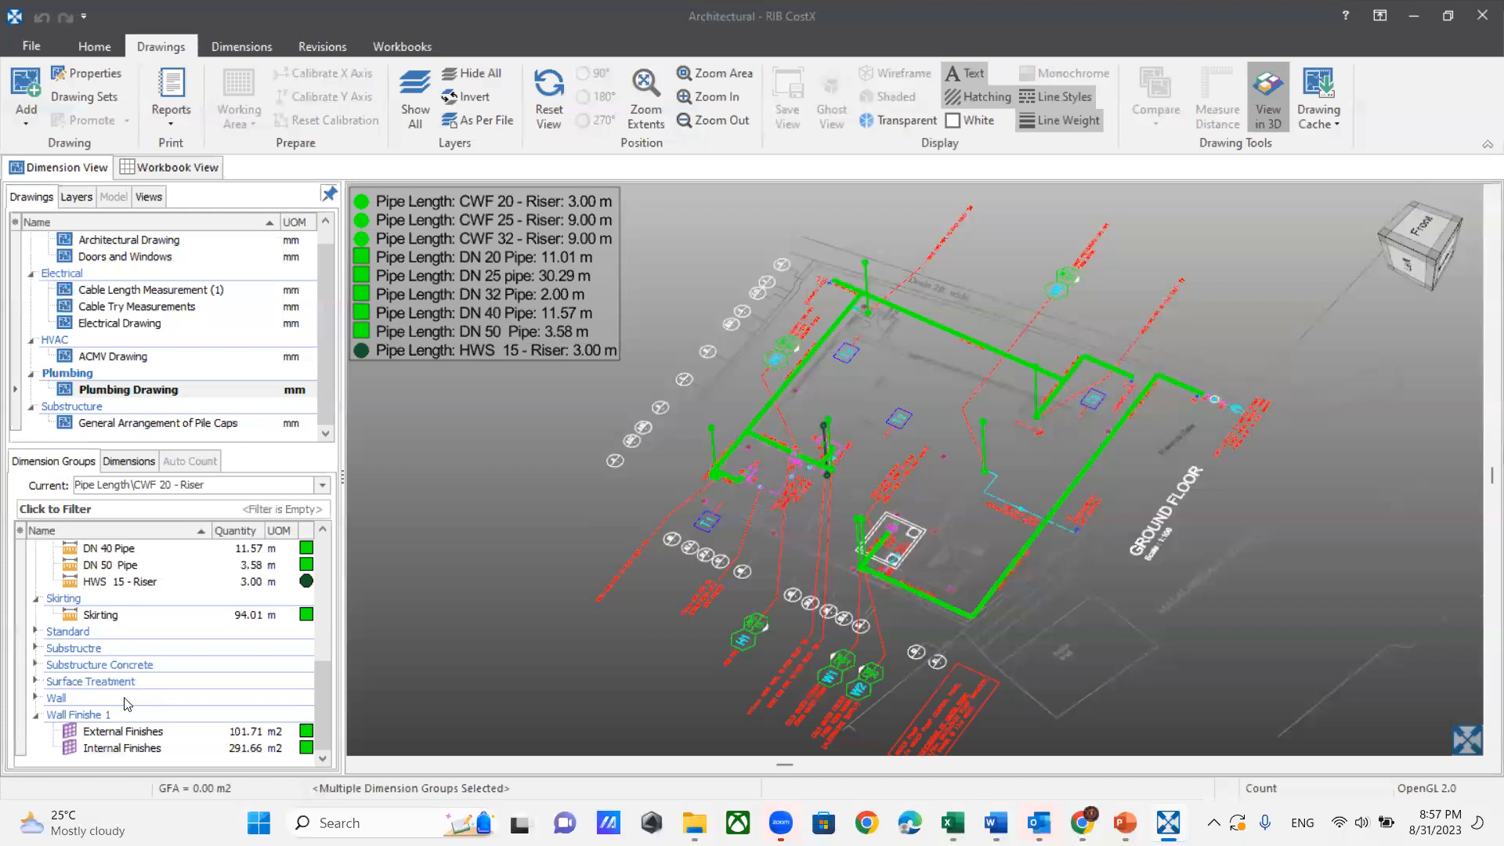
{"action": "scroll", "coordinate": [125, 703], "scroll_direction": "up", "scroll_amount": 4}
{"action": "scroll", "coordinate": [123, 702], "scroll_direction": "down", "scroll_amount": 4}
{"action": "scroll", "coordinate": [133, 710], "scroll_direction": "up", "scroll_amount": 6}
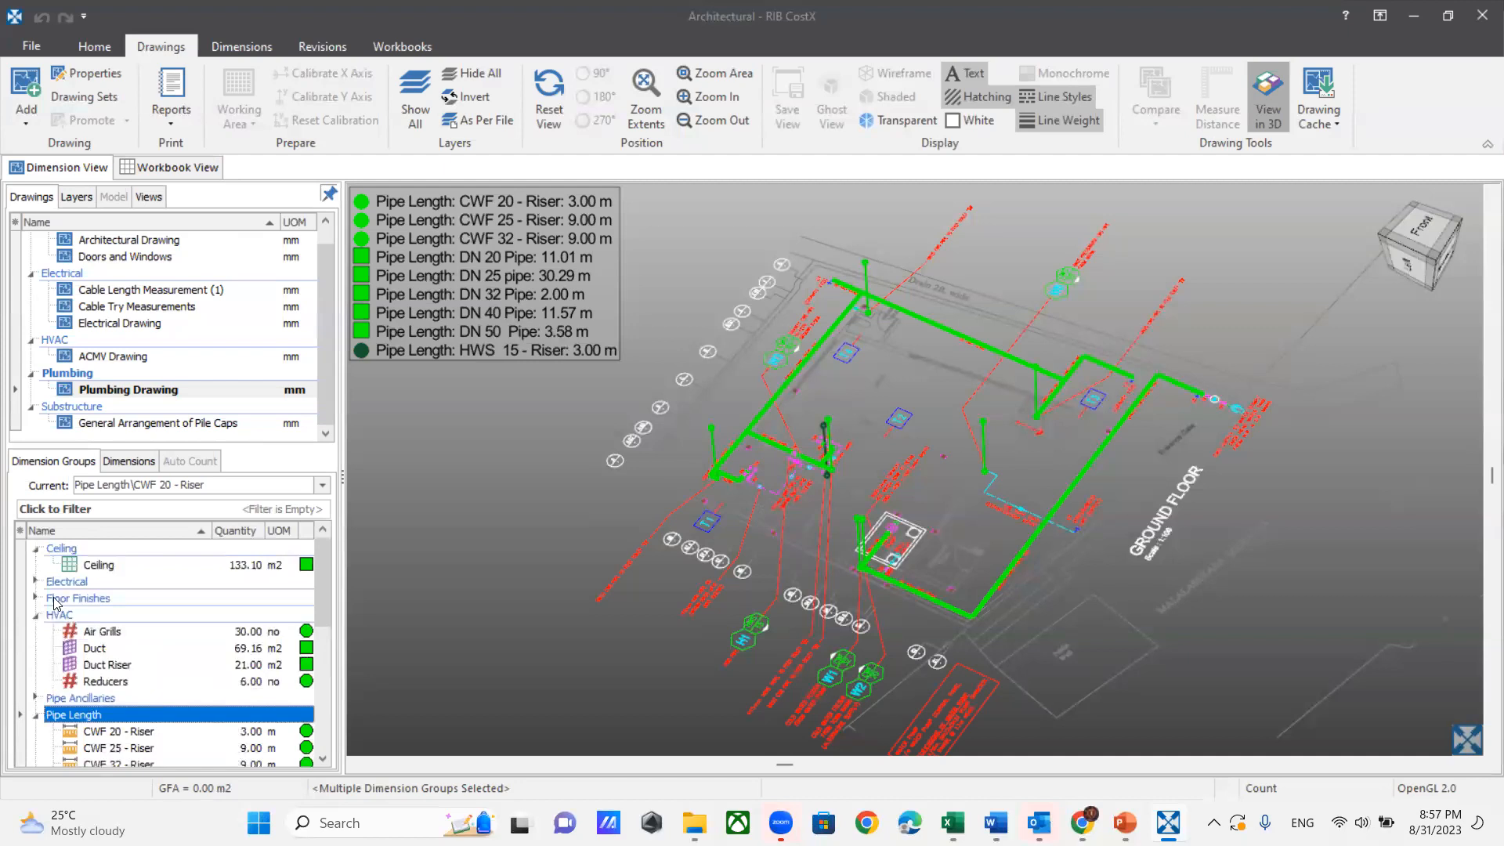
{"action": "scroll", "coordinate": [1122, 487], "scroll_direction": "up", "scroll_amount": 2}
{"action": "scroll", "coordinate": [1088, 486], "scroll_direction": "down", "scroll_amount": 4}
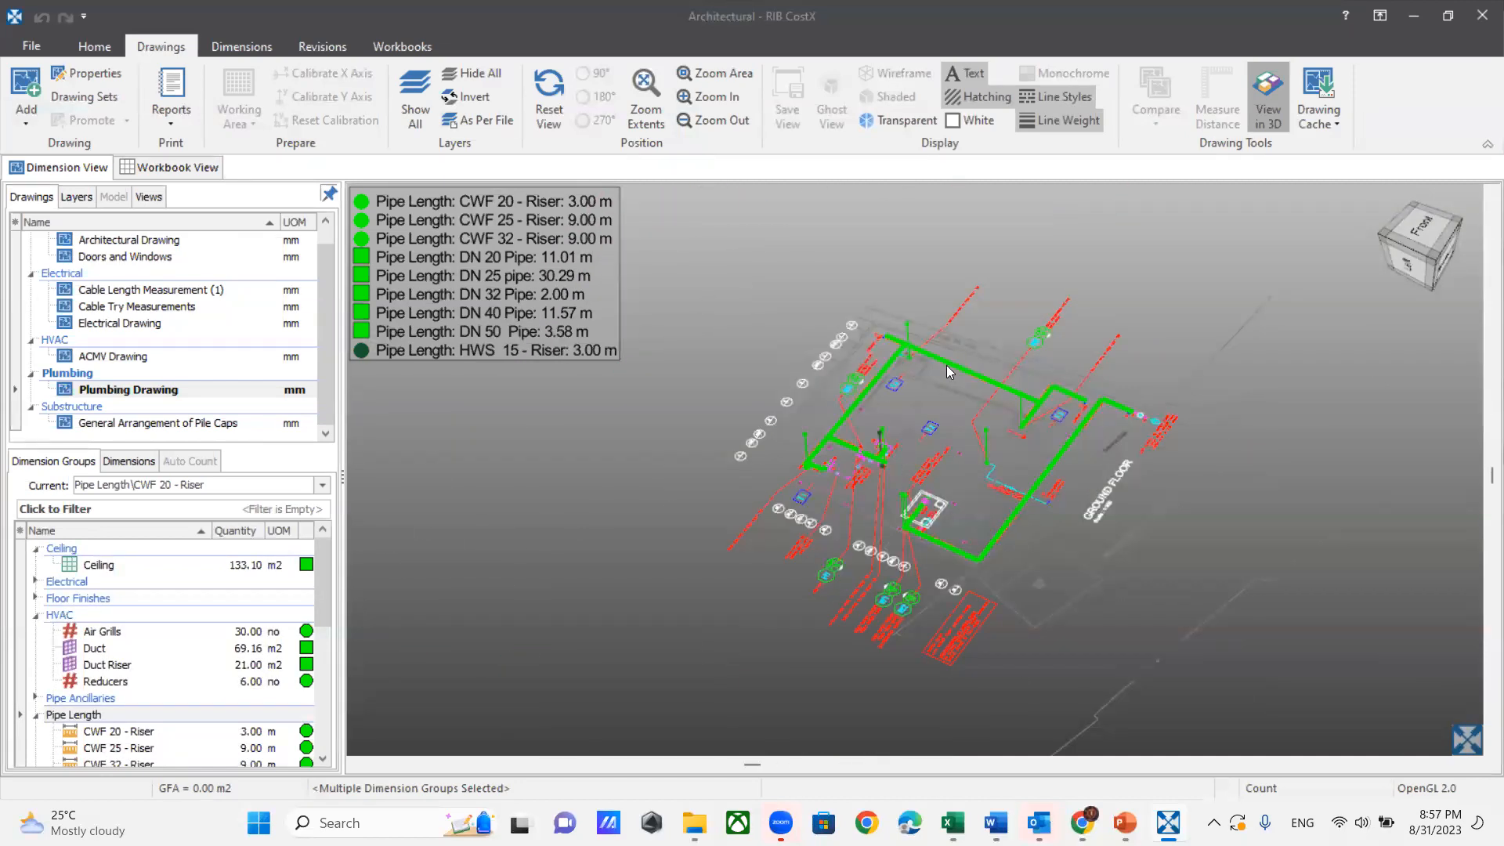
{"action": "scroll", "coordinate": [946, 365], "scroll_direction": "up", "scroll_amount": 2}
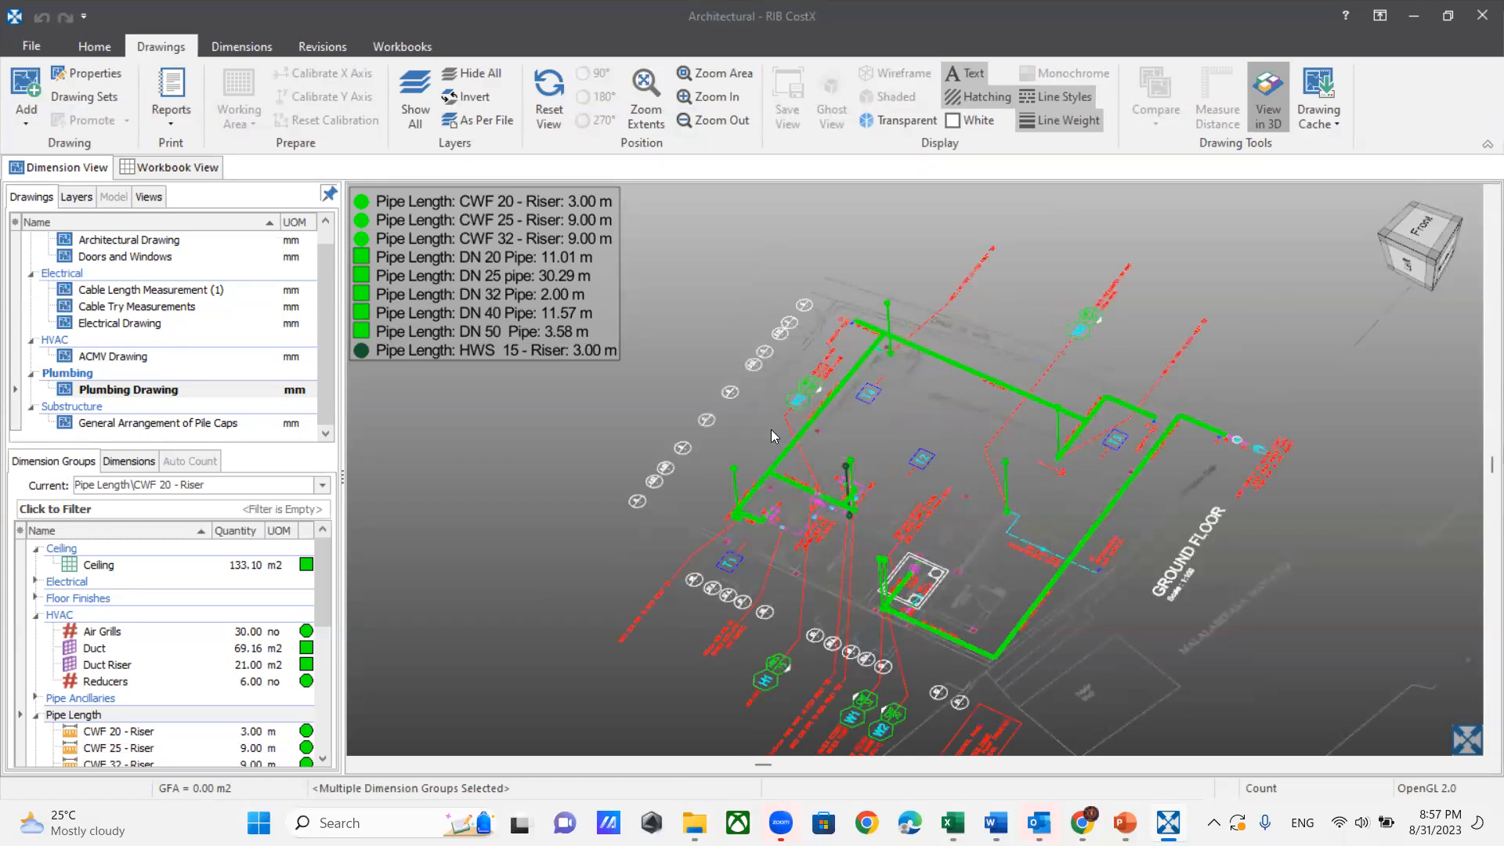
{"action": "left_click", "coordinate": [93, 714]}
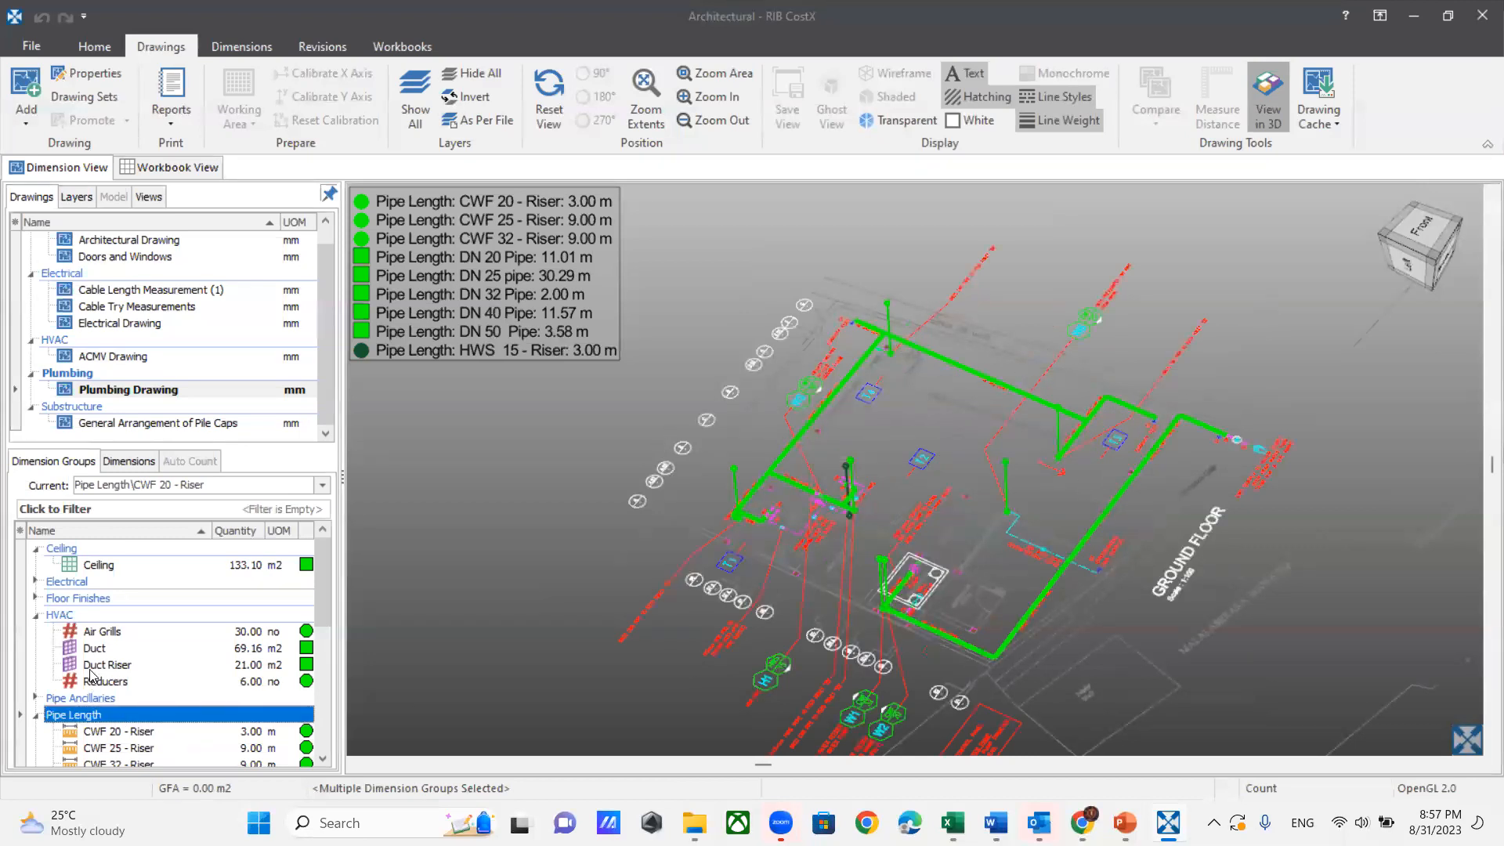
Step: Show all Electrical dimension groups on the Cable Length Measurement (1) drawing and on the Cable Try Measurements drawing
{"action": "left_click", "coordinate": [34, 582]}
{"action": "left_click", "coordinate": [67, 582]}
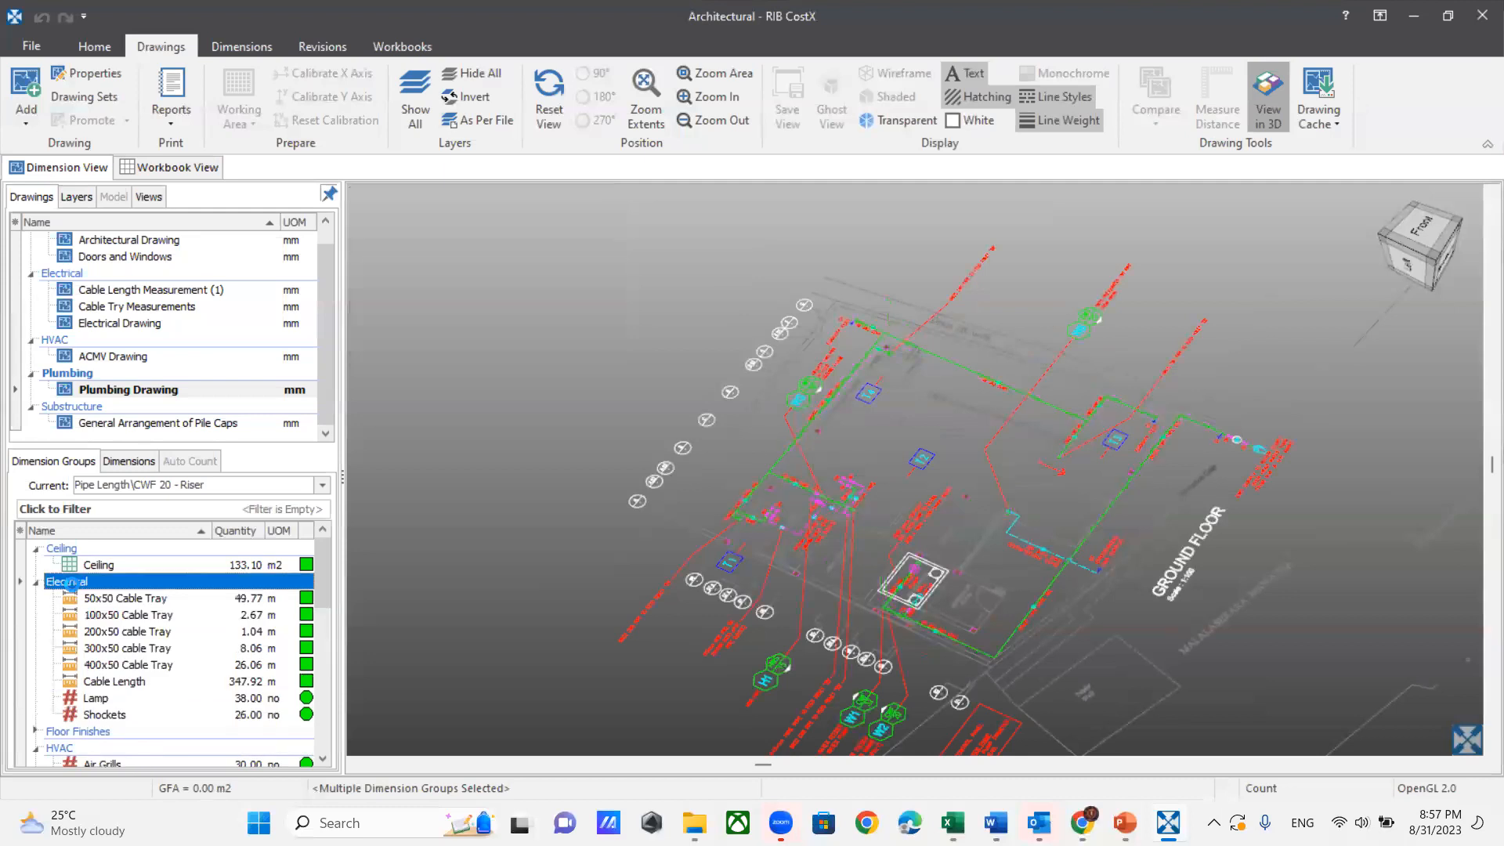
{"action": "double_click", "coordinate": [190, 290]}
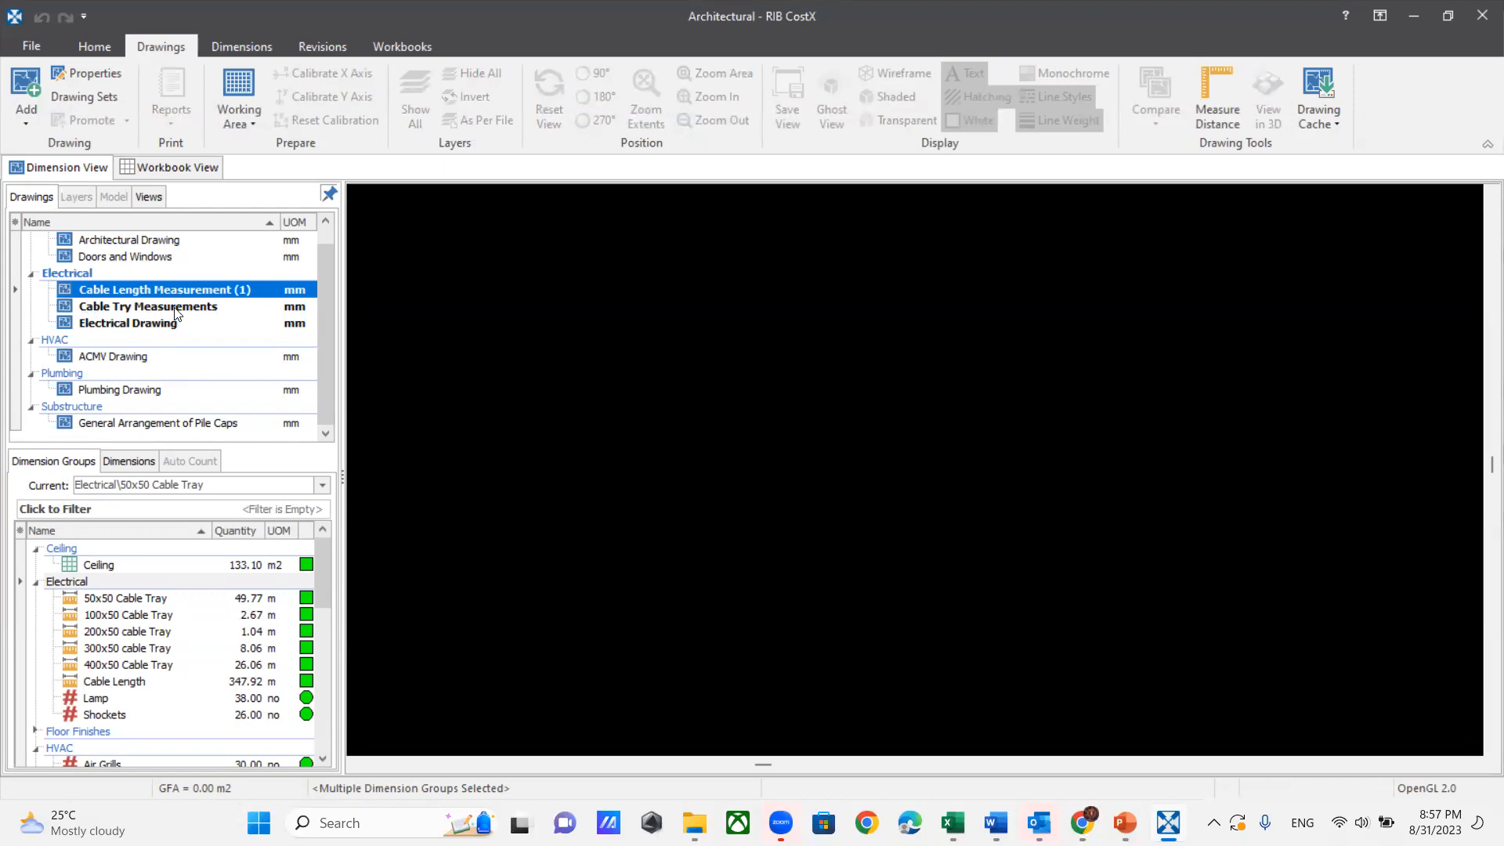
{"action": "scroll", "coordinate": [941, 519], "scroll_direction": "up", "scroll_amount": 3}
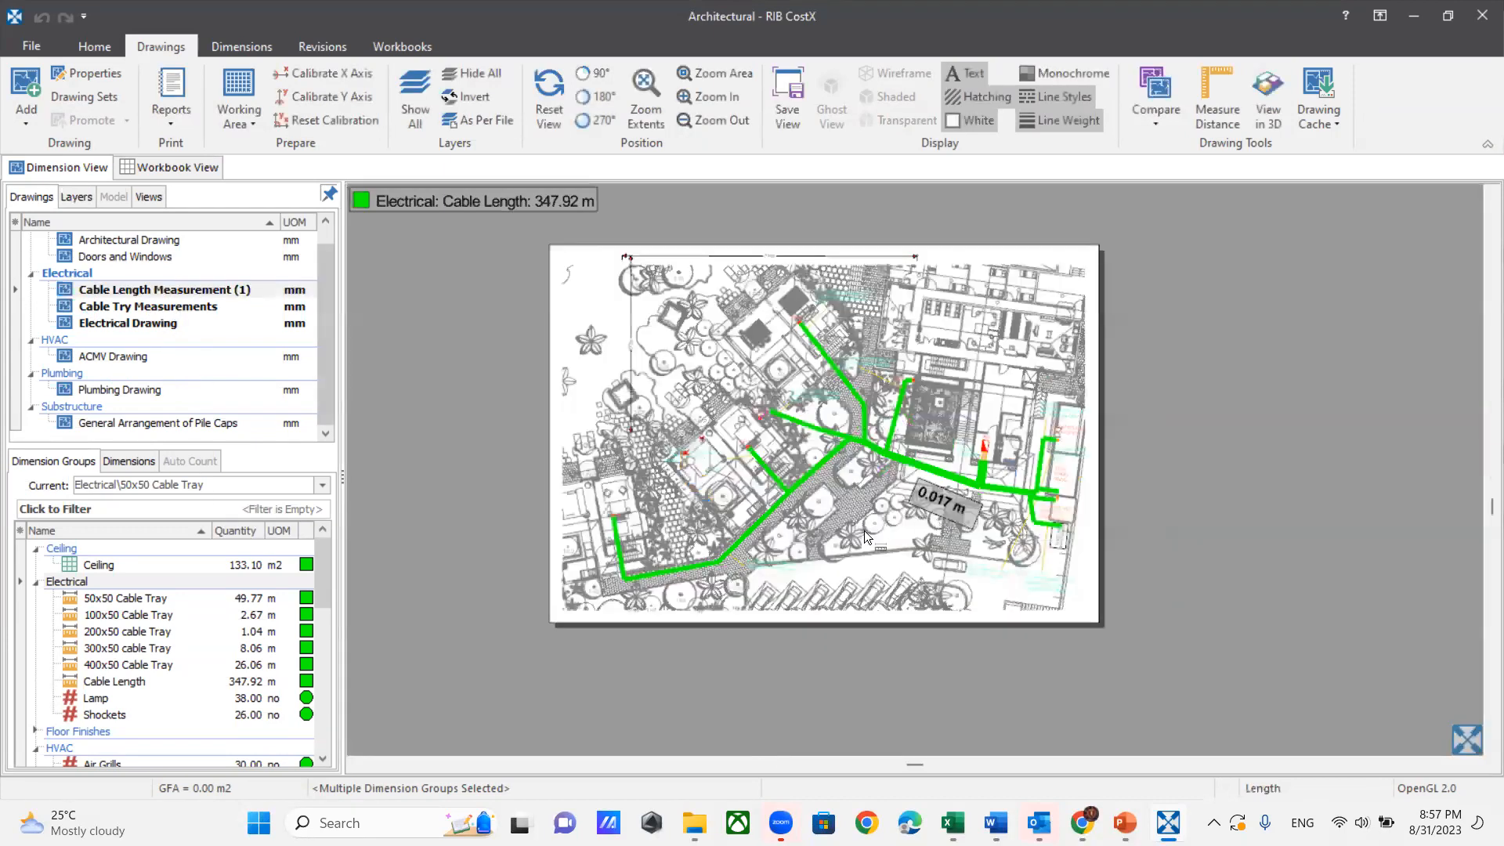
{"action": "double_click", "coordinate": [117, 308]}
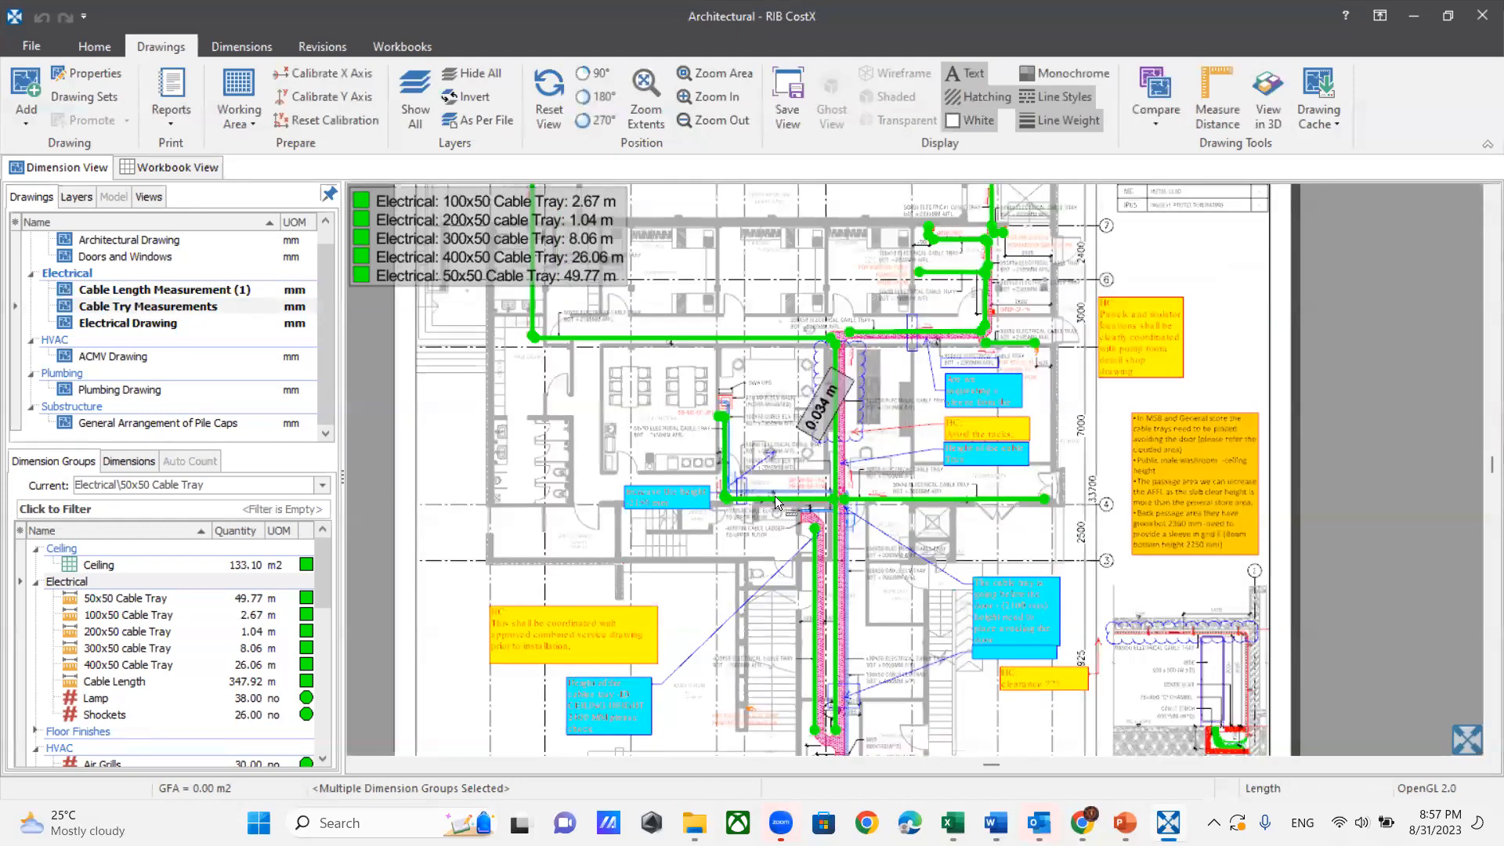
Step: Open the Electrical Drawing and examine the counted lamps and sockets around the Maids Toilet and Maids Kitchen
{"action": "left_click", "coordinate": [160, 324]}
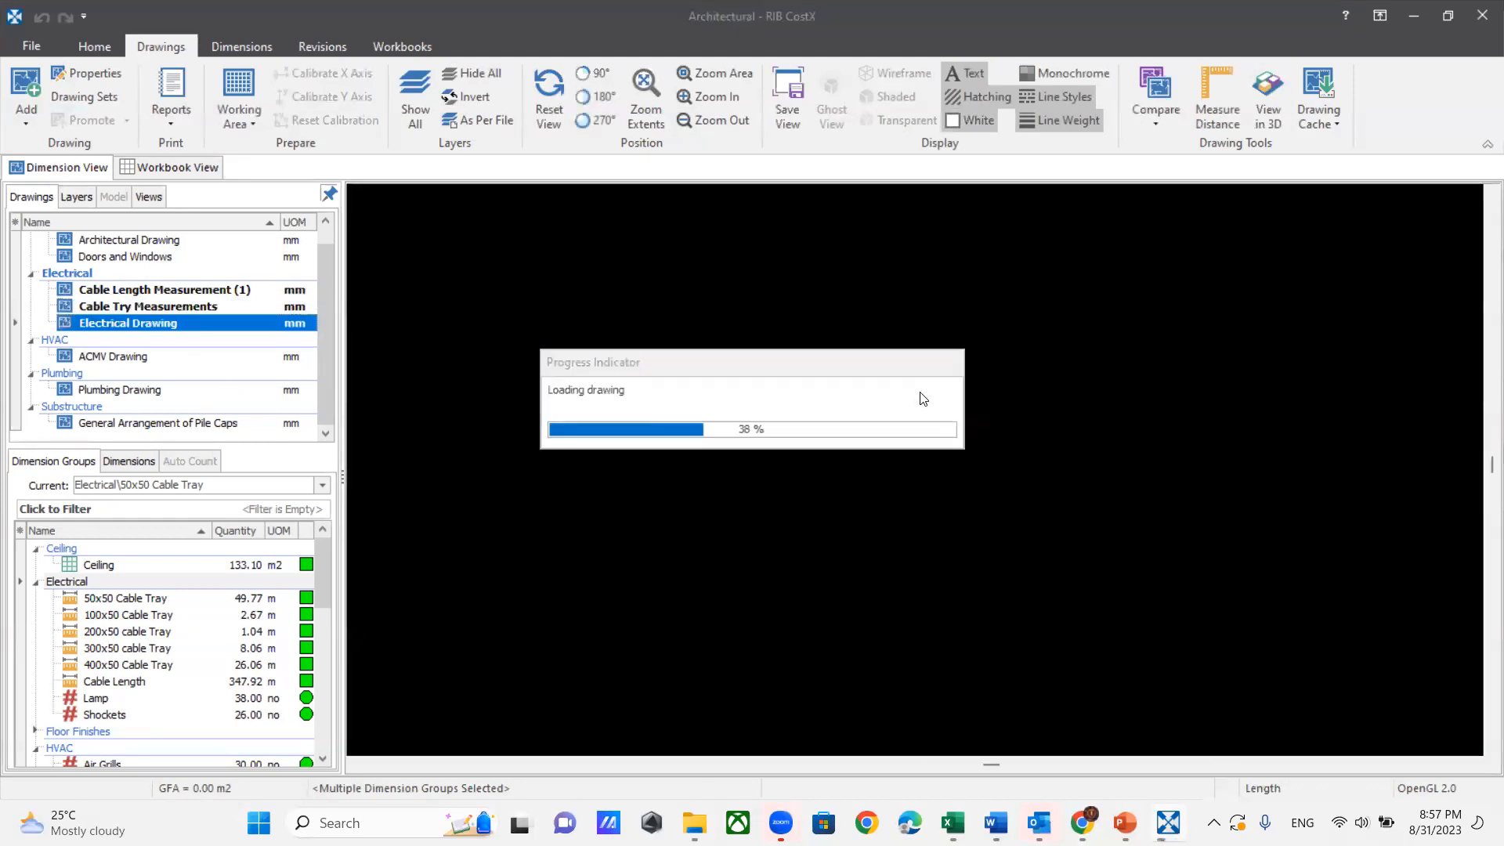
{"action": "scroll", "coordinate": [619, 400], "scroll_direction": "up", "scroll_amount": 5}
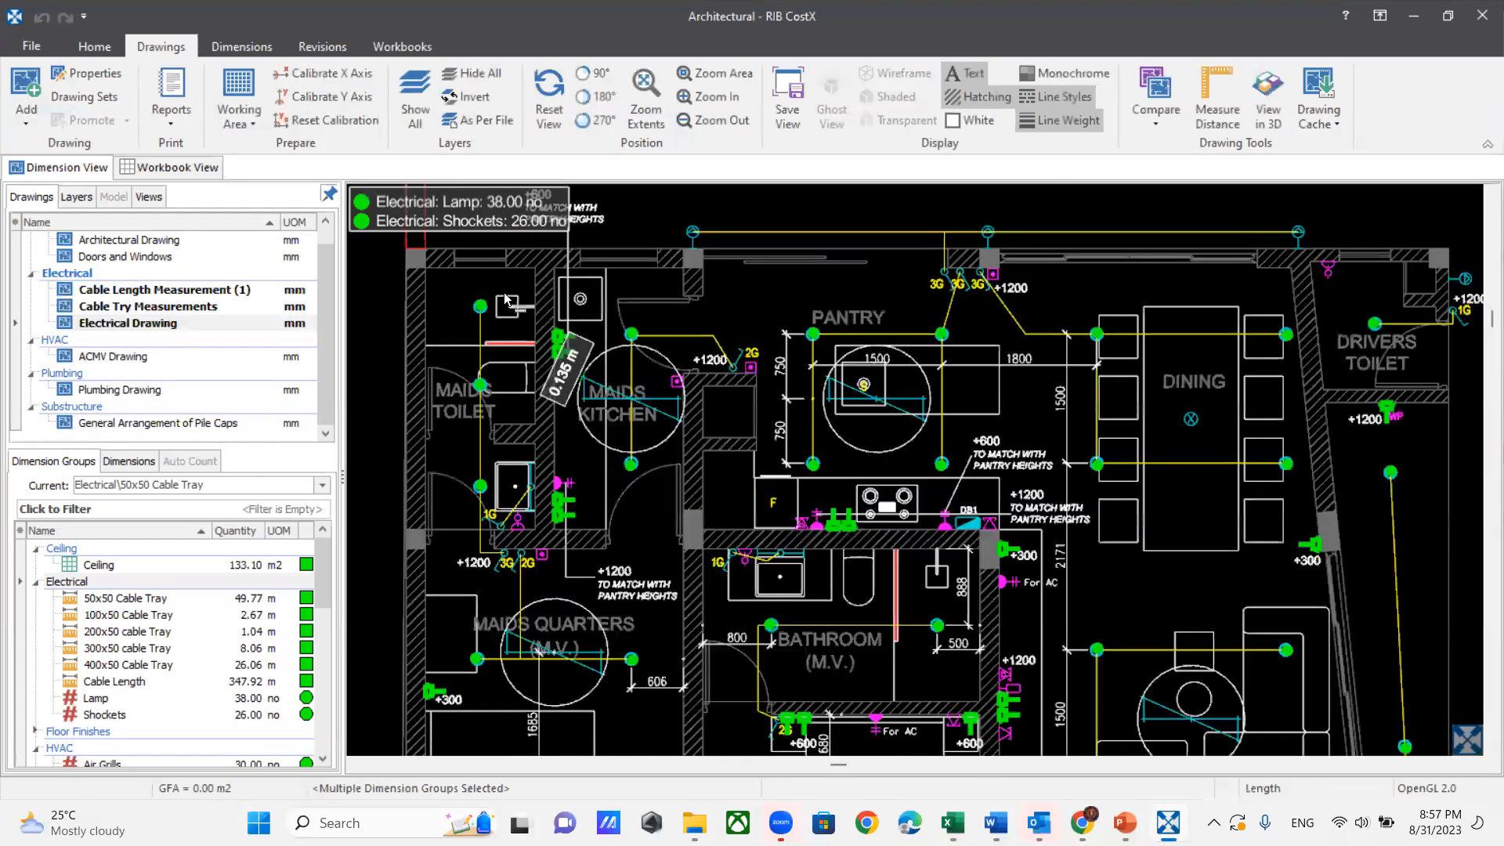
{"action": "scroll", "coordinate": [462, 289], "scroll_direction": "up", "scroll_amount": 2}
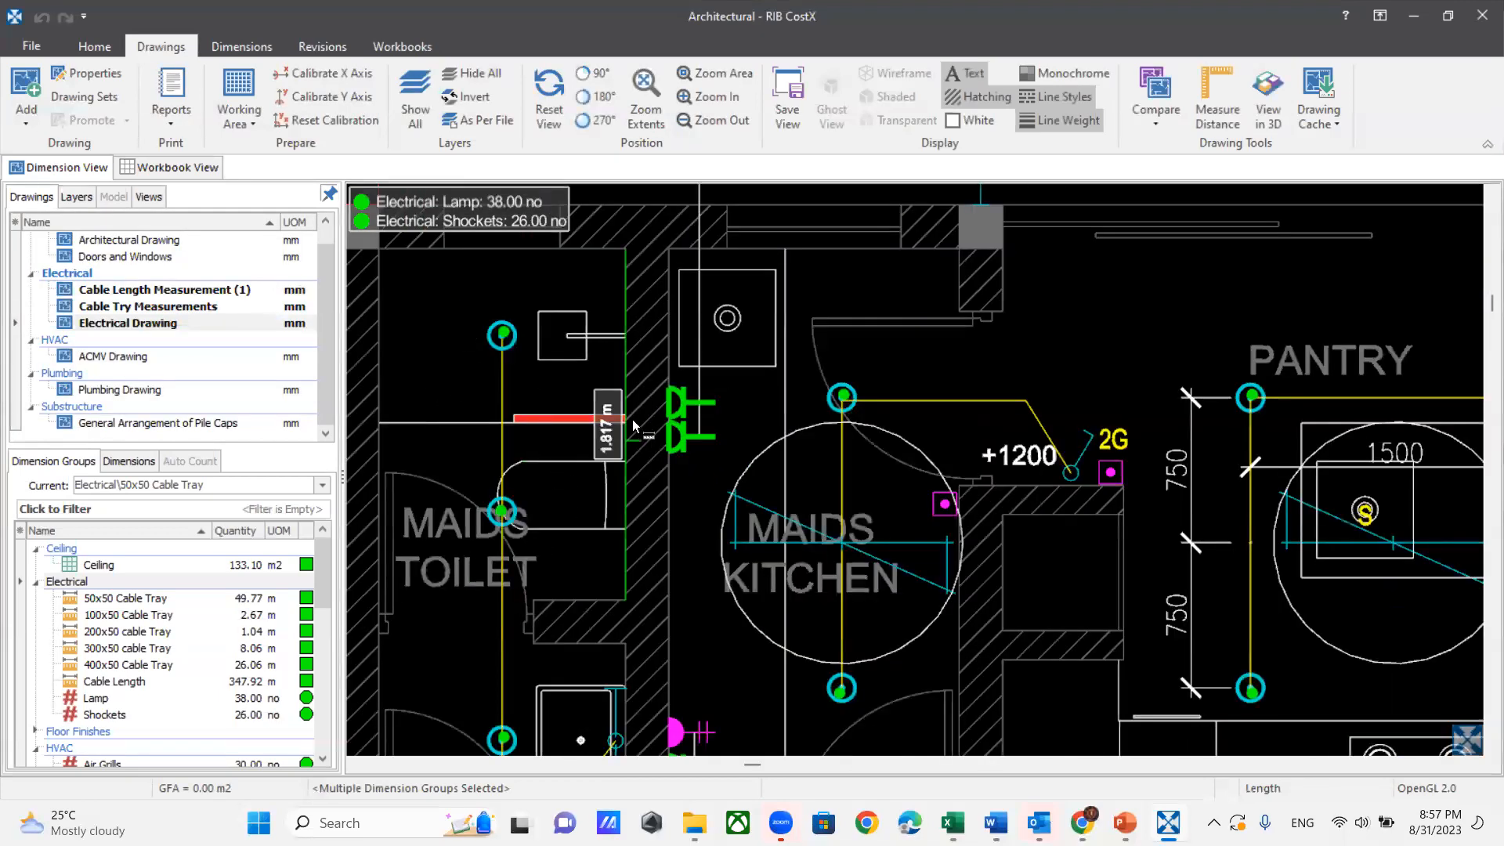
{"action": "scroll", "coordinate": [682, 461], "scroll_direction": "down", "scroll_amount": 1}
{"action": "scroll", "coordinate": [677, 454], "scroll_direction": "down", "scroll_amount": 3}
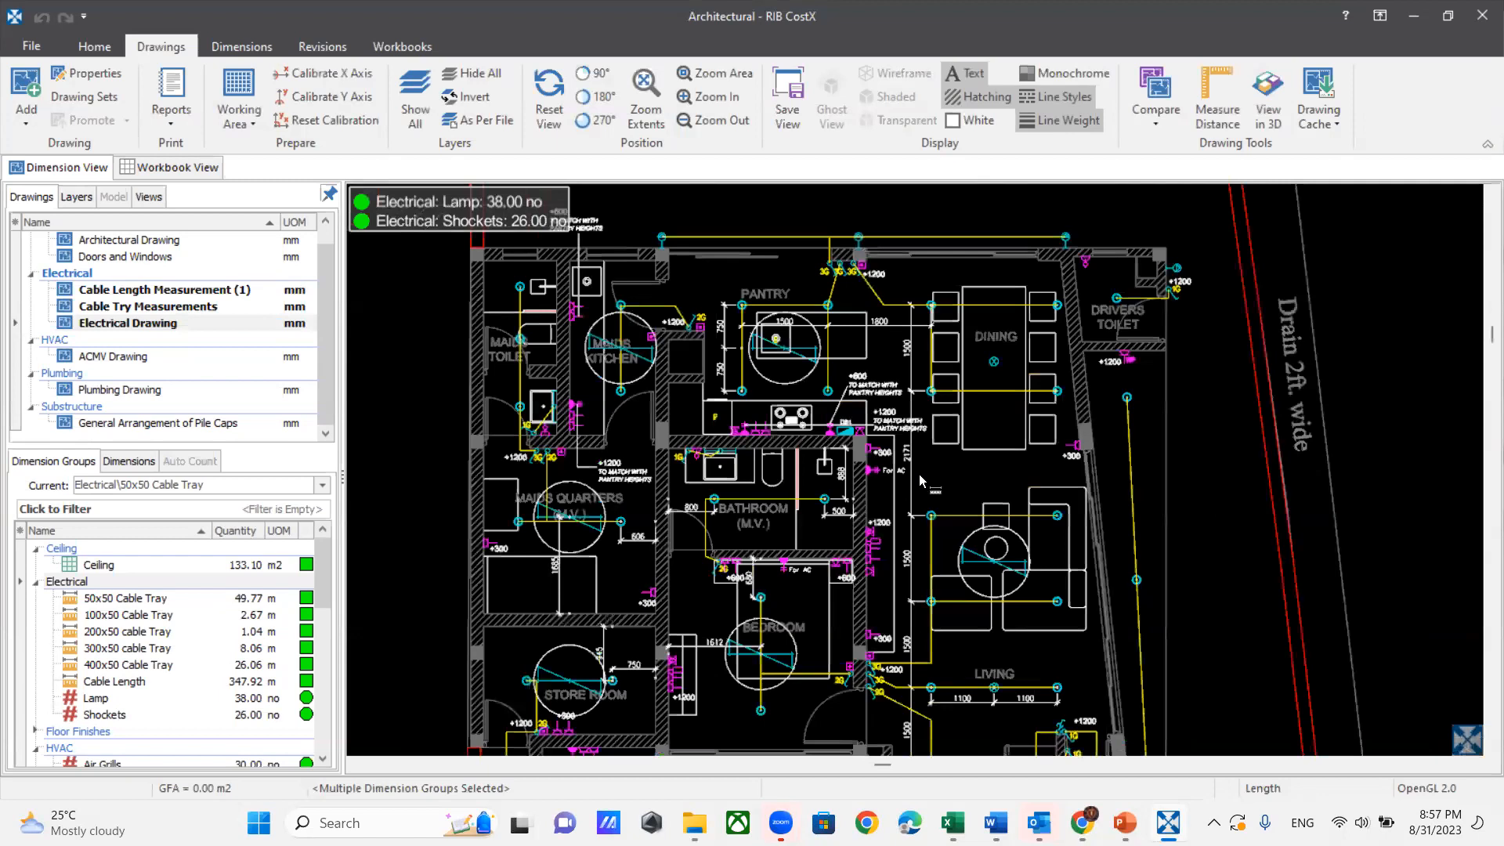
{"action": "scroll", "coordinate": [915, 472], "scroll_direction": "down", "scroll_amount": 3}
Step: Open the BOQ S1 workbook and bring up the properties of the custom BOQ report listed just above Elemental Cost Plan
{"action": "left_click", "coordinate": [199, 170]}
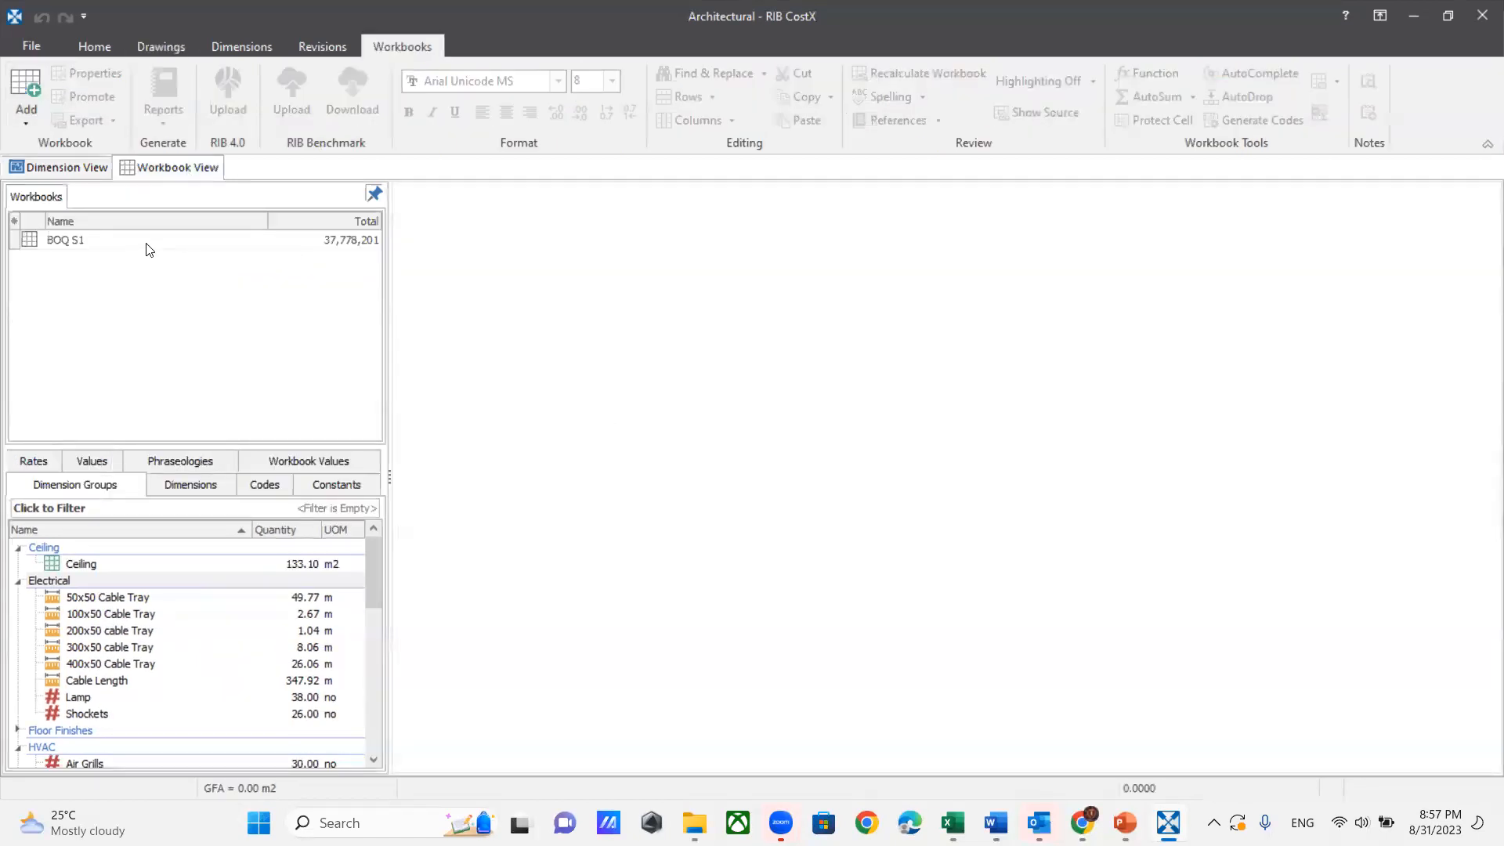
{"action": "double_click", "coordinate": [148, 243]}
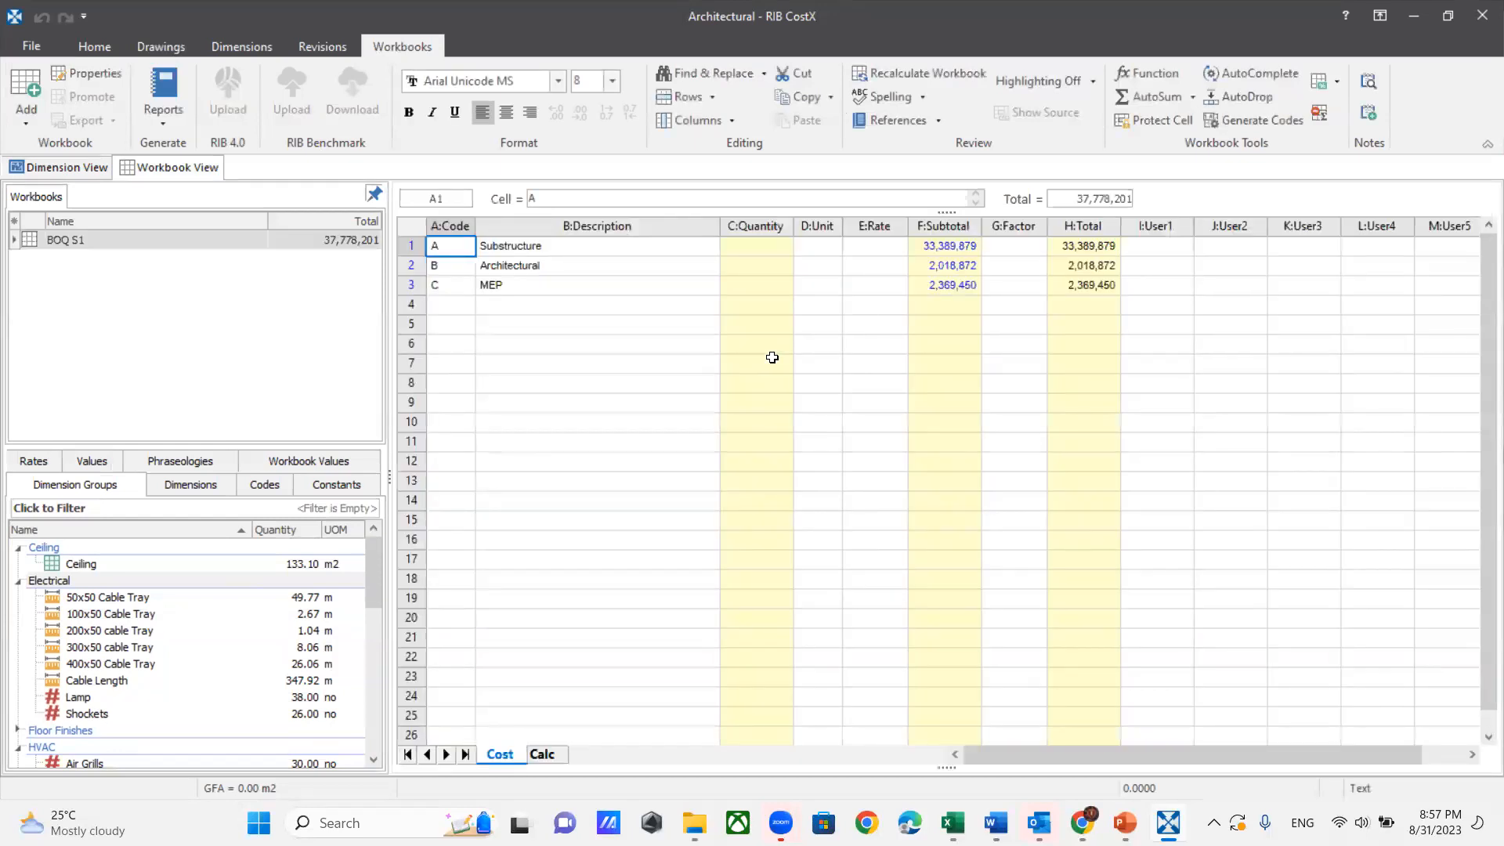
{"action": "left_click", "coordinate": [160, 117]}
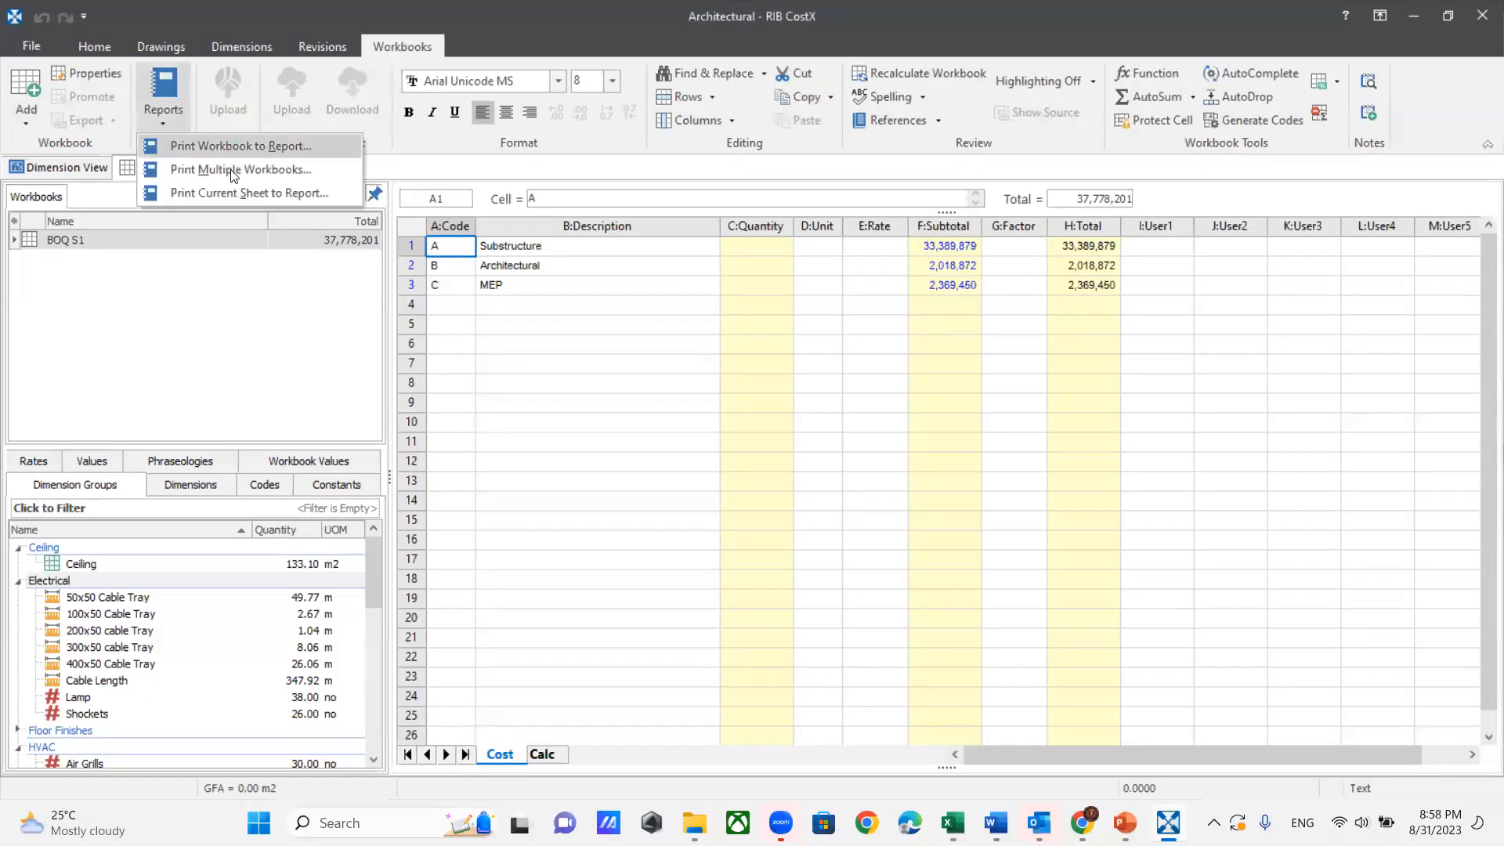
{"action": "left_click", "coordinate": [210, 149]}
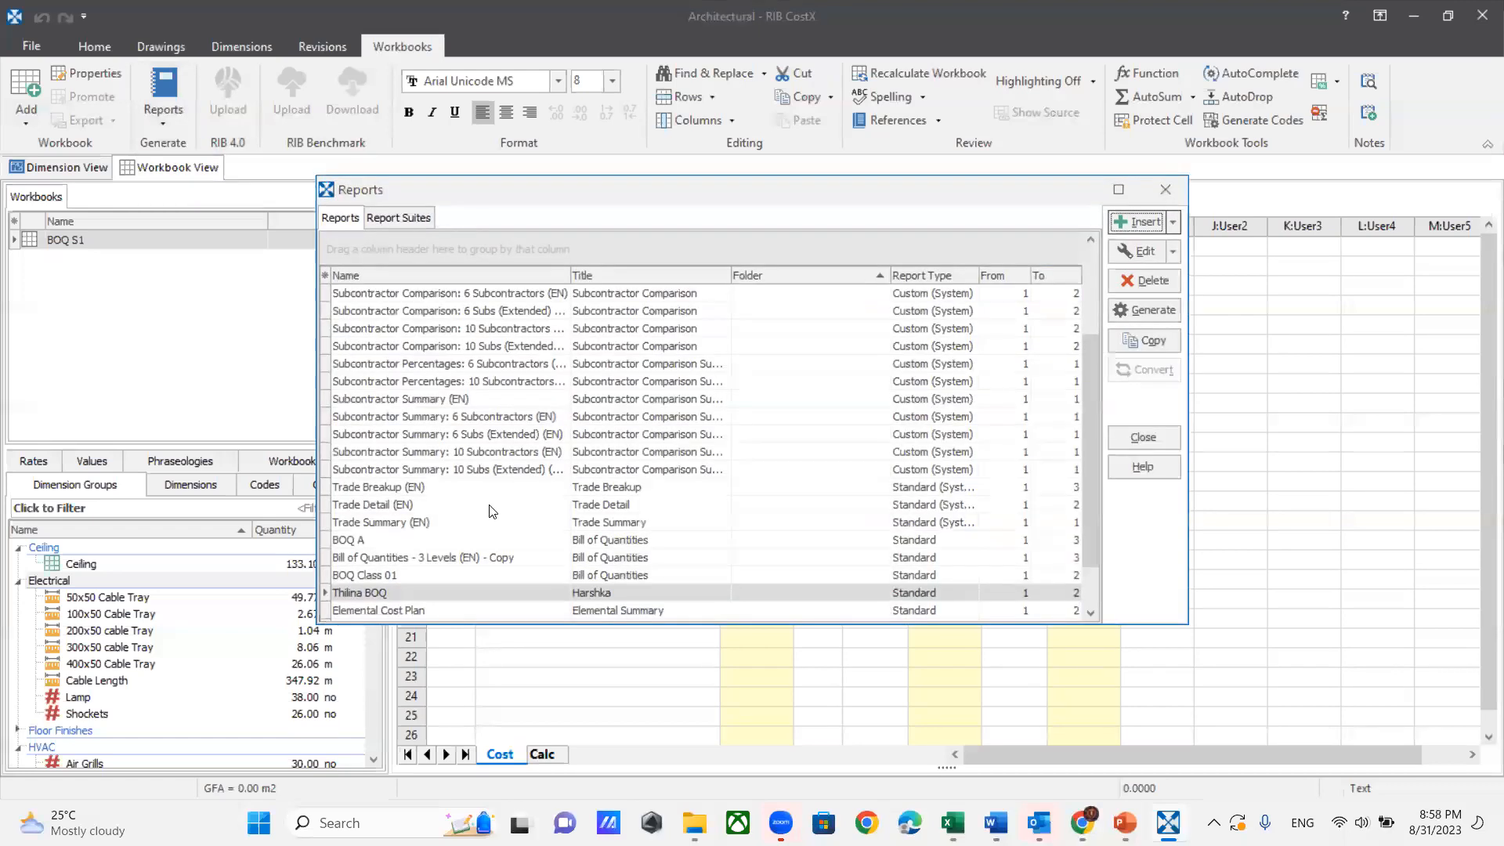
{"action": "left_click", "coordinate": [354, 593]}
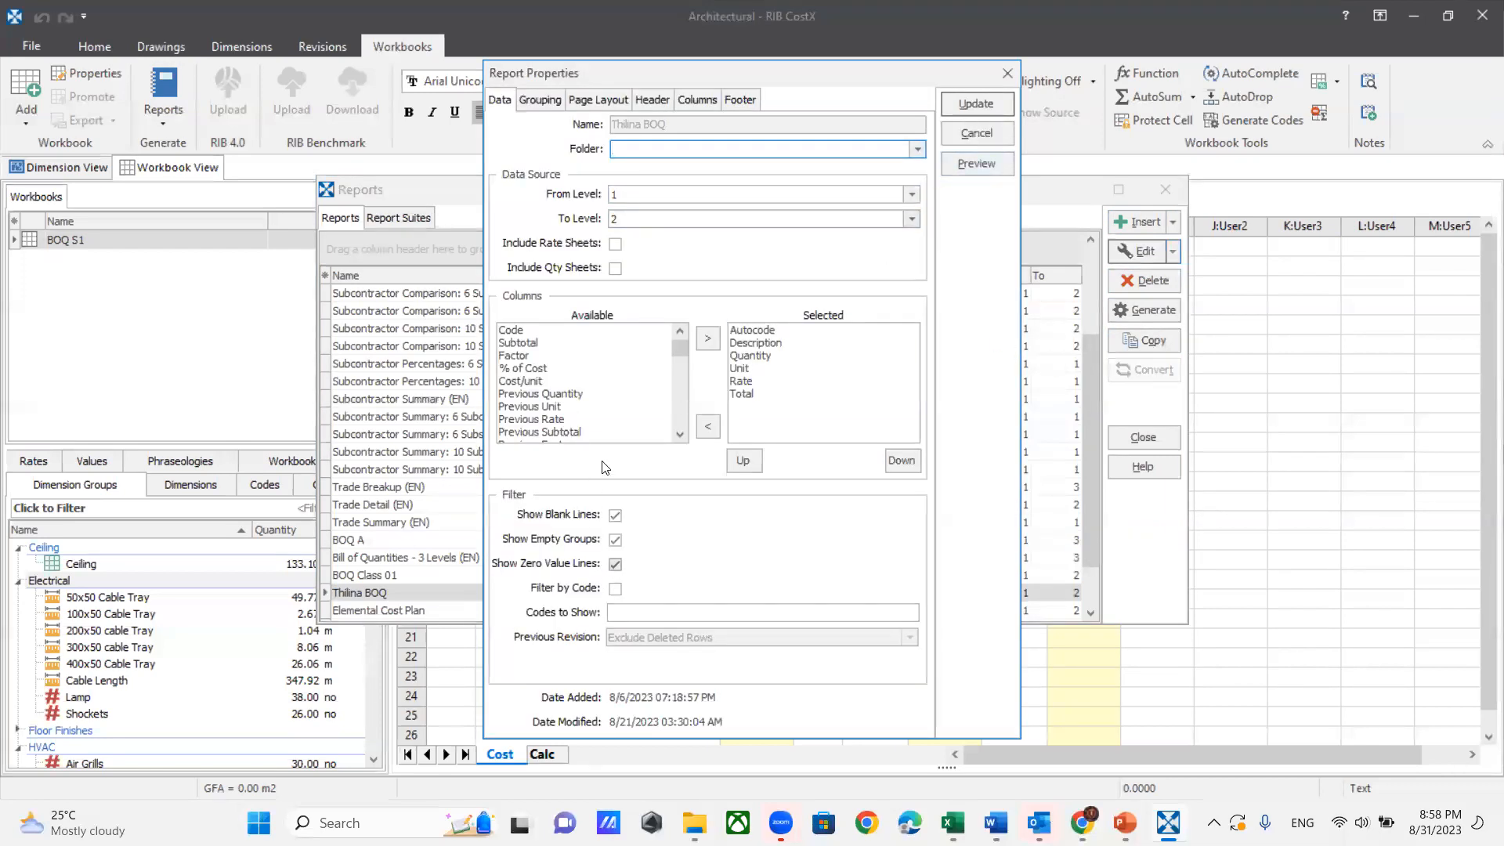
Step: Look through the BOQ report's grouping, page layout, header and column settings
{"action": "left_click", "coordinate": [540, 99]}
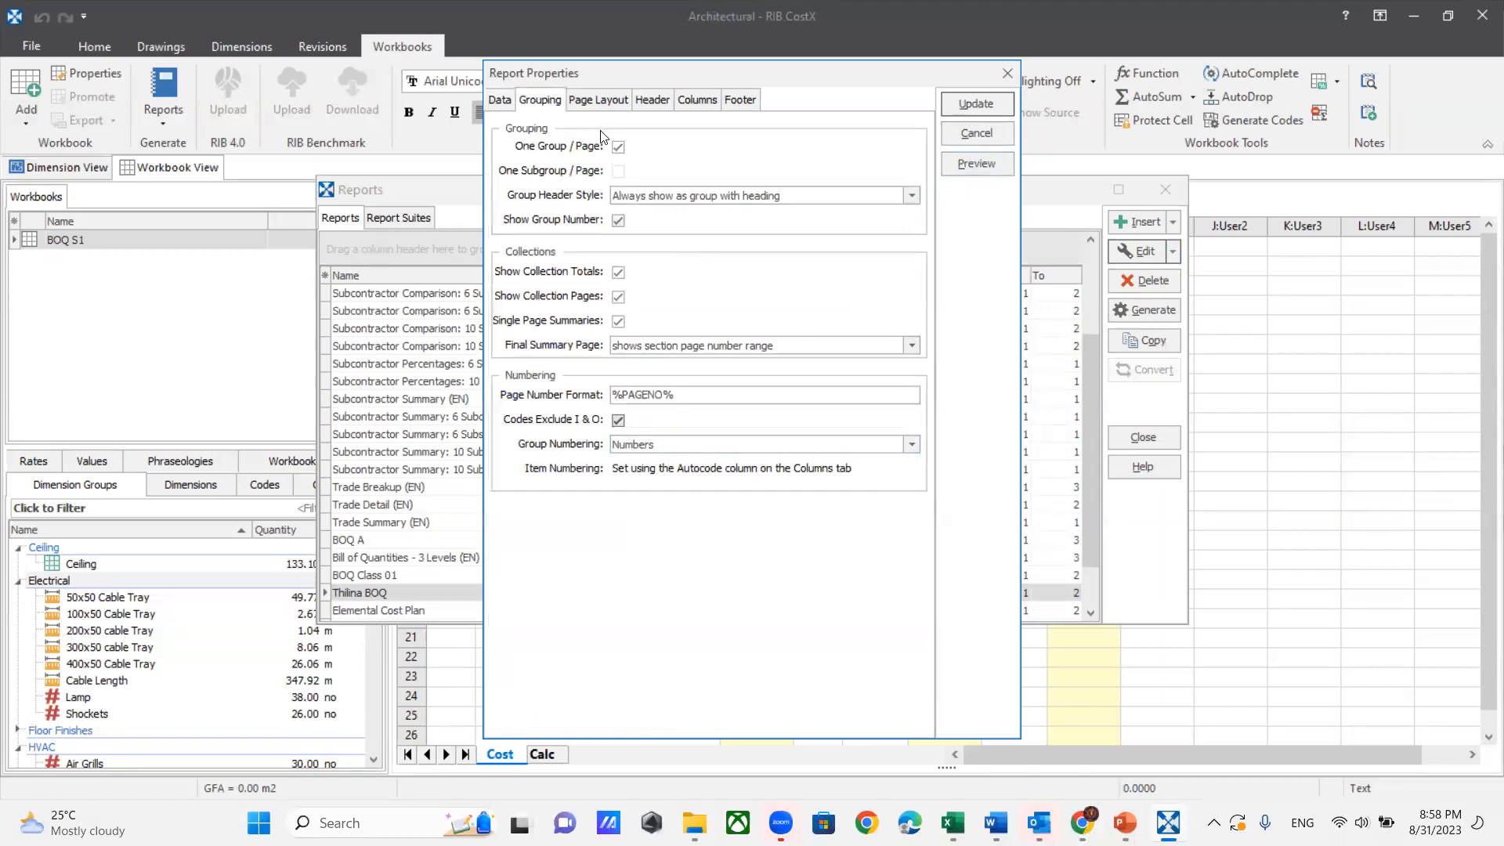
{"action": "left_click", "coordinate": [599, 99]}
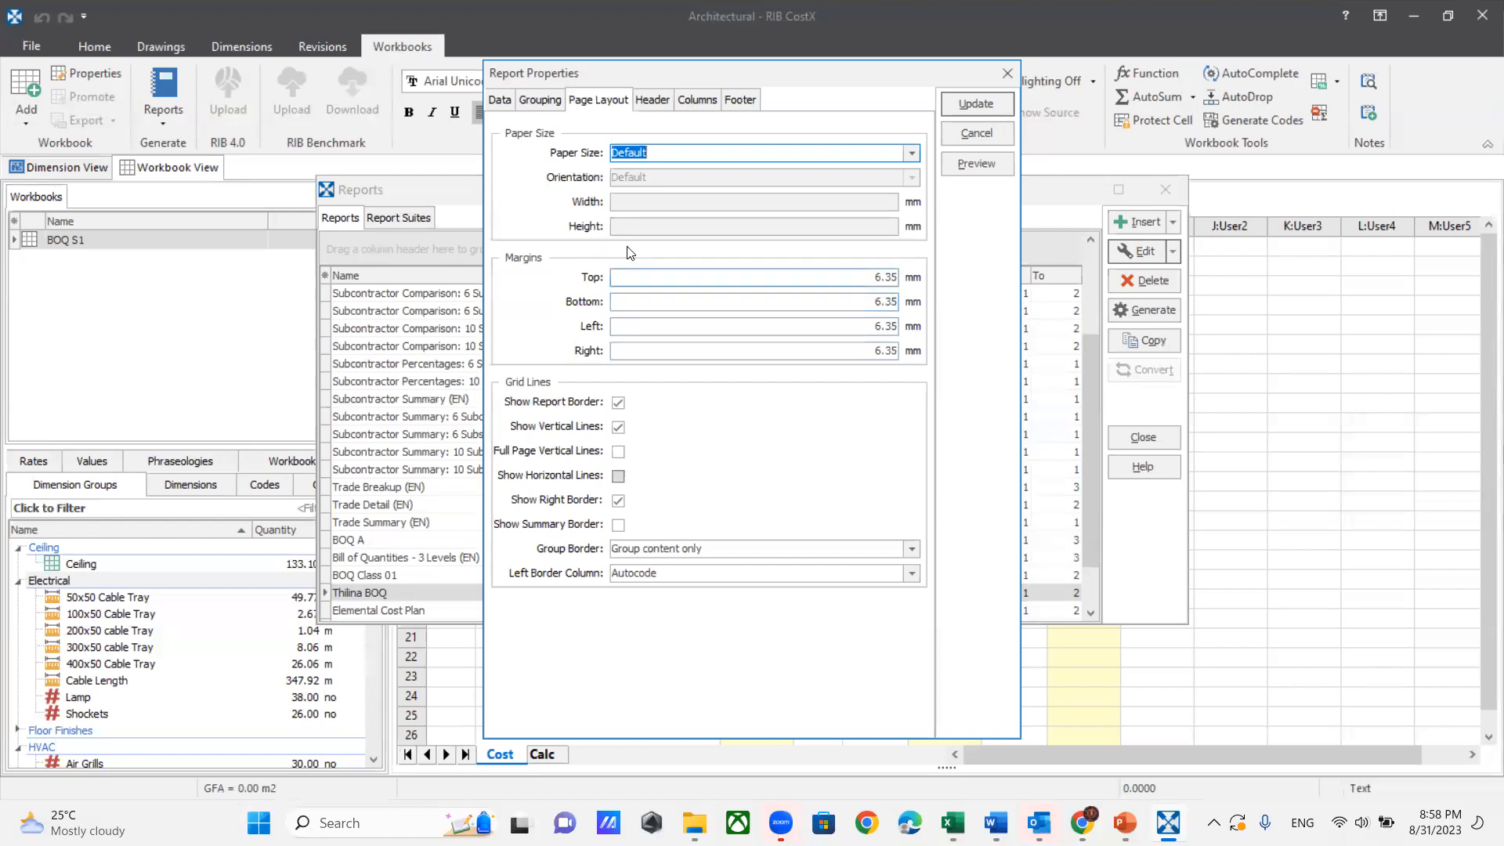
{"action": "left_click", "coordinate": [652, 99]}
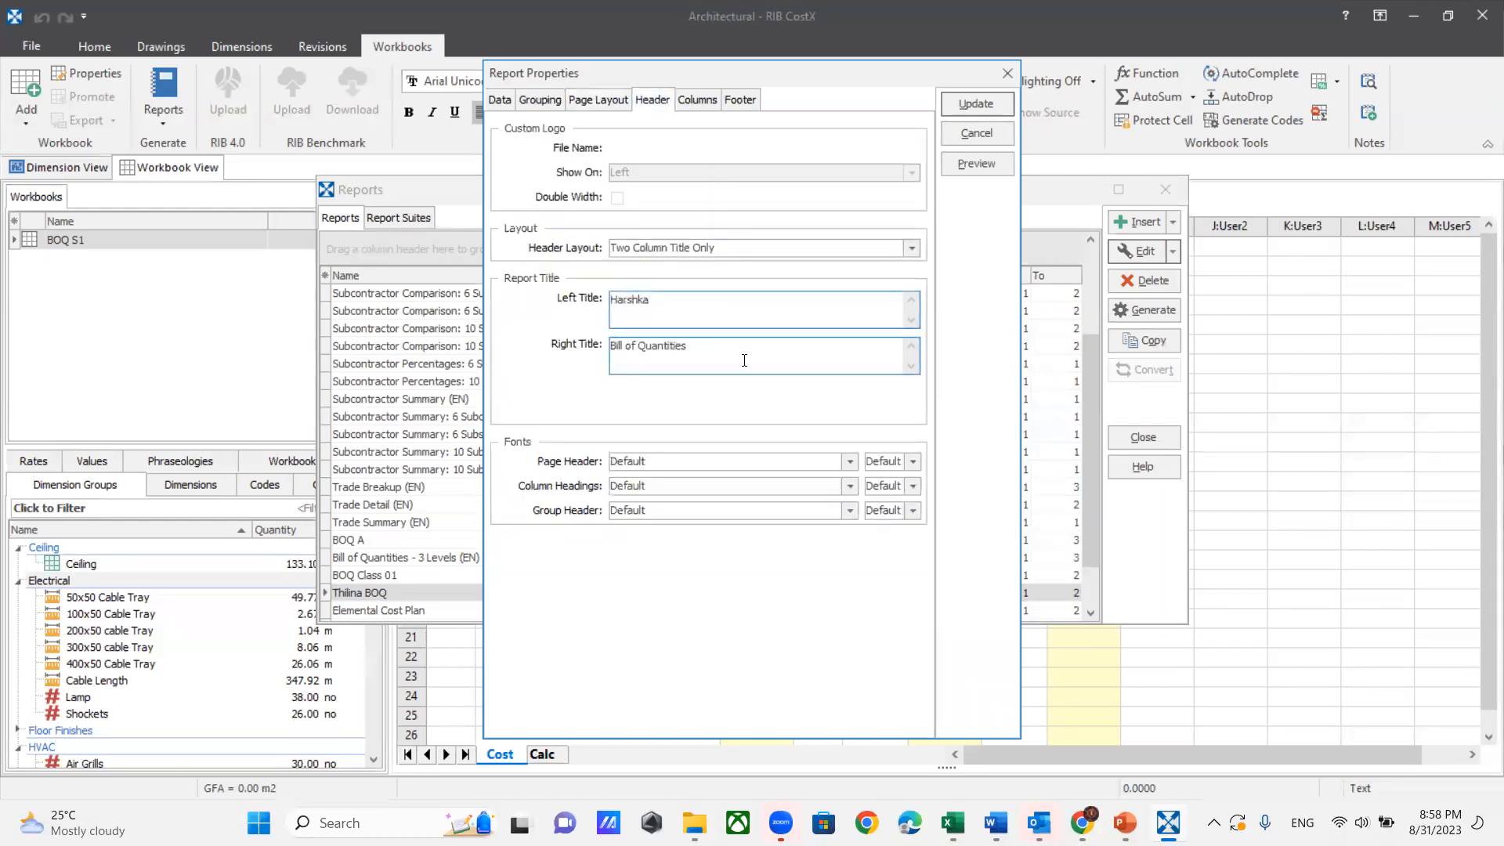
{"action": "left_click", "coordinate": [697, 100]}
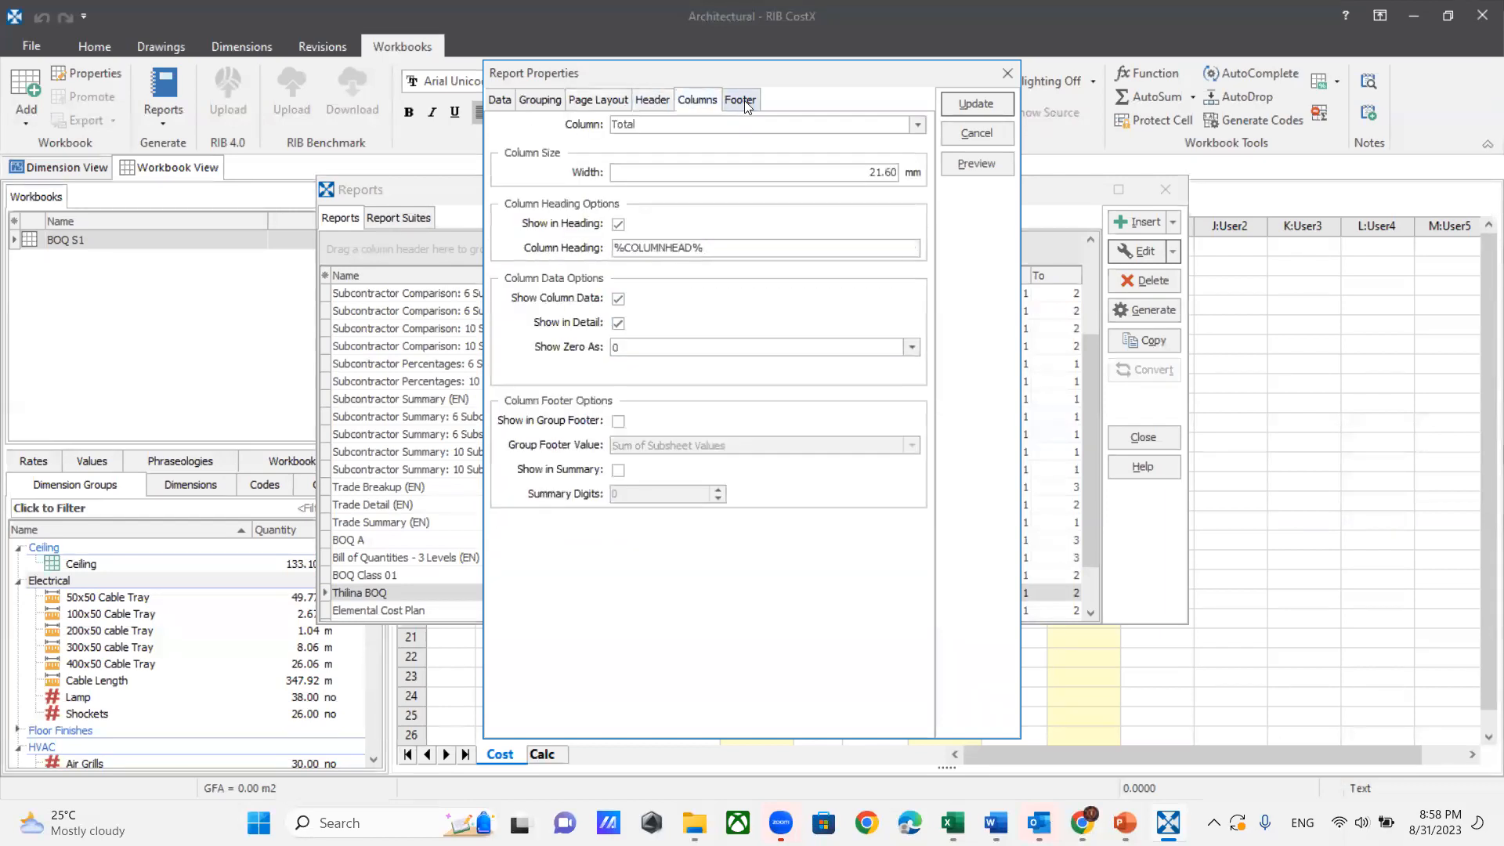
Step: Preview the Bill of Quantities report, read through its pages from Substructure to MEP, and close the report windows
{"action": "left_click", "coordinate": [975, 166]}
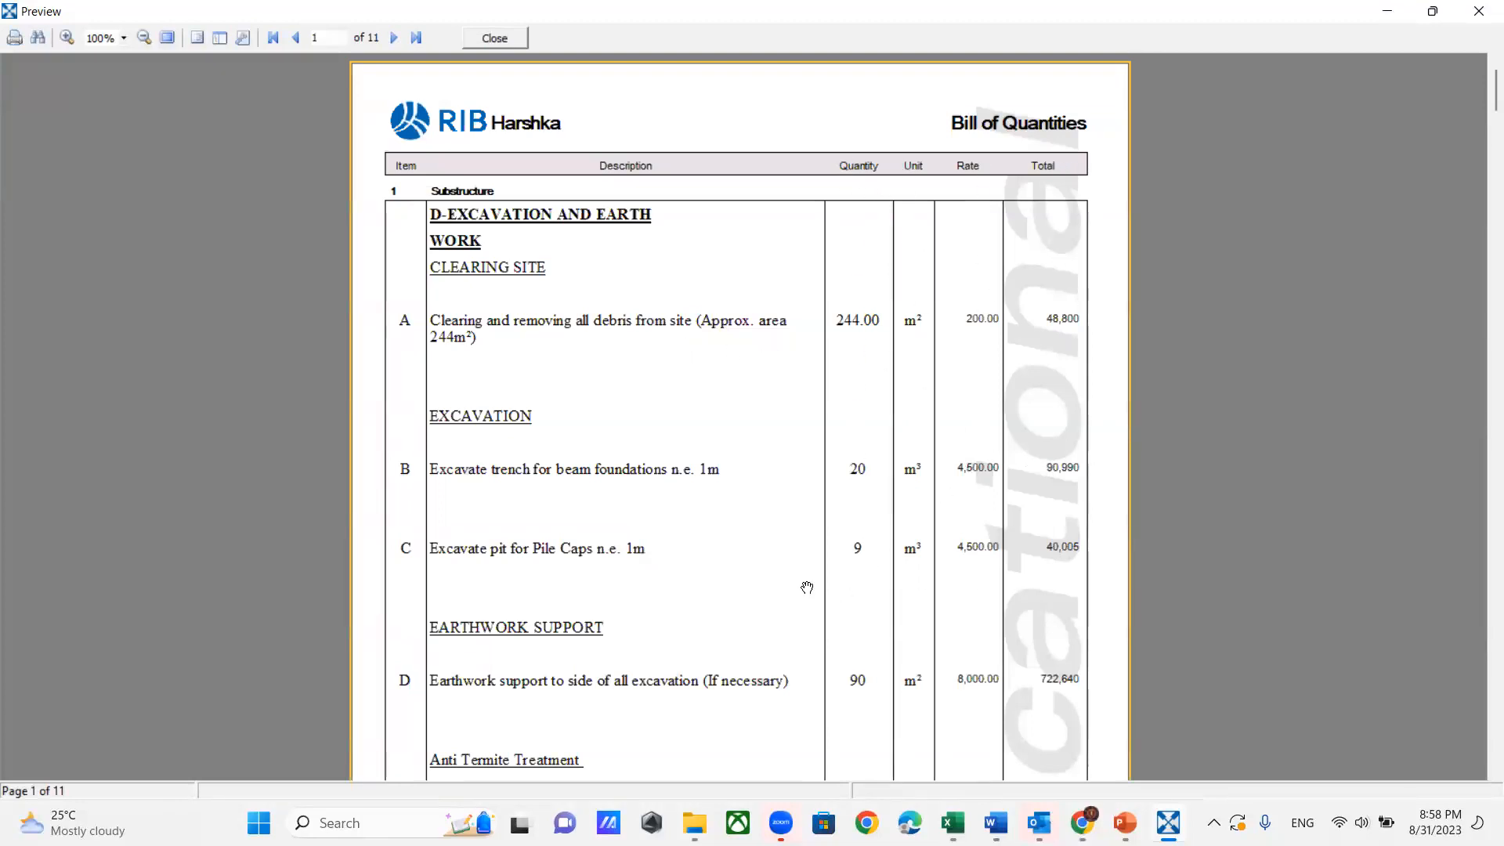
{"action": "scroll", "coordinate": [807, 588], "scroll_direction": "down", "scroll_amount": 15}
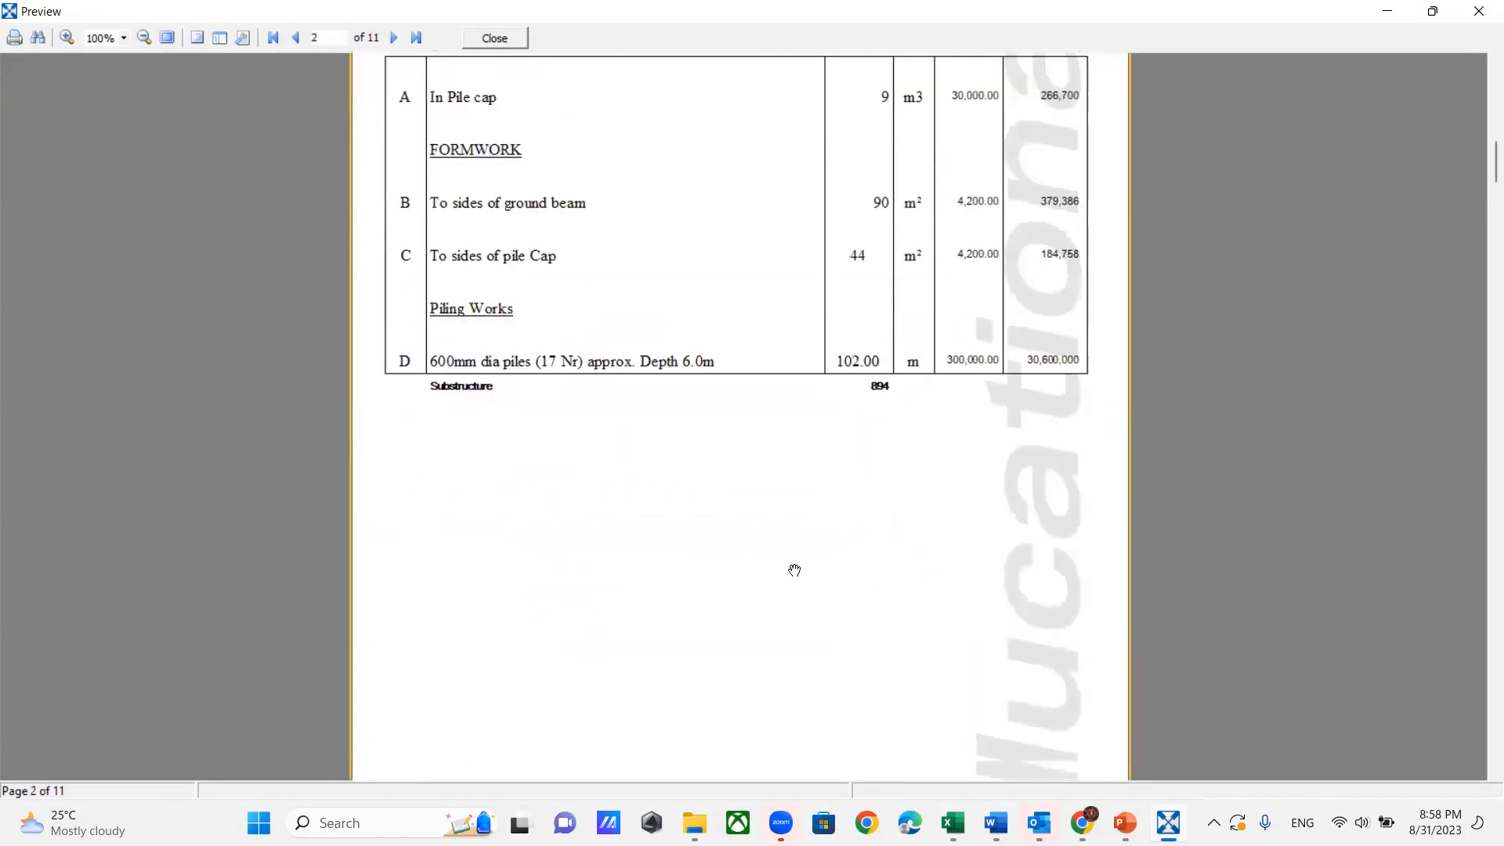
{"action": "scroll", "coordinate": [793, 568], "scroll_direction": "down", "scroll_amount": 10}
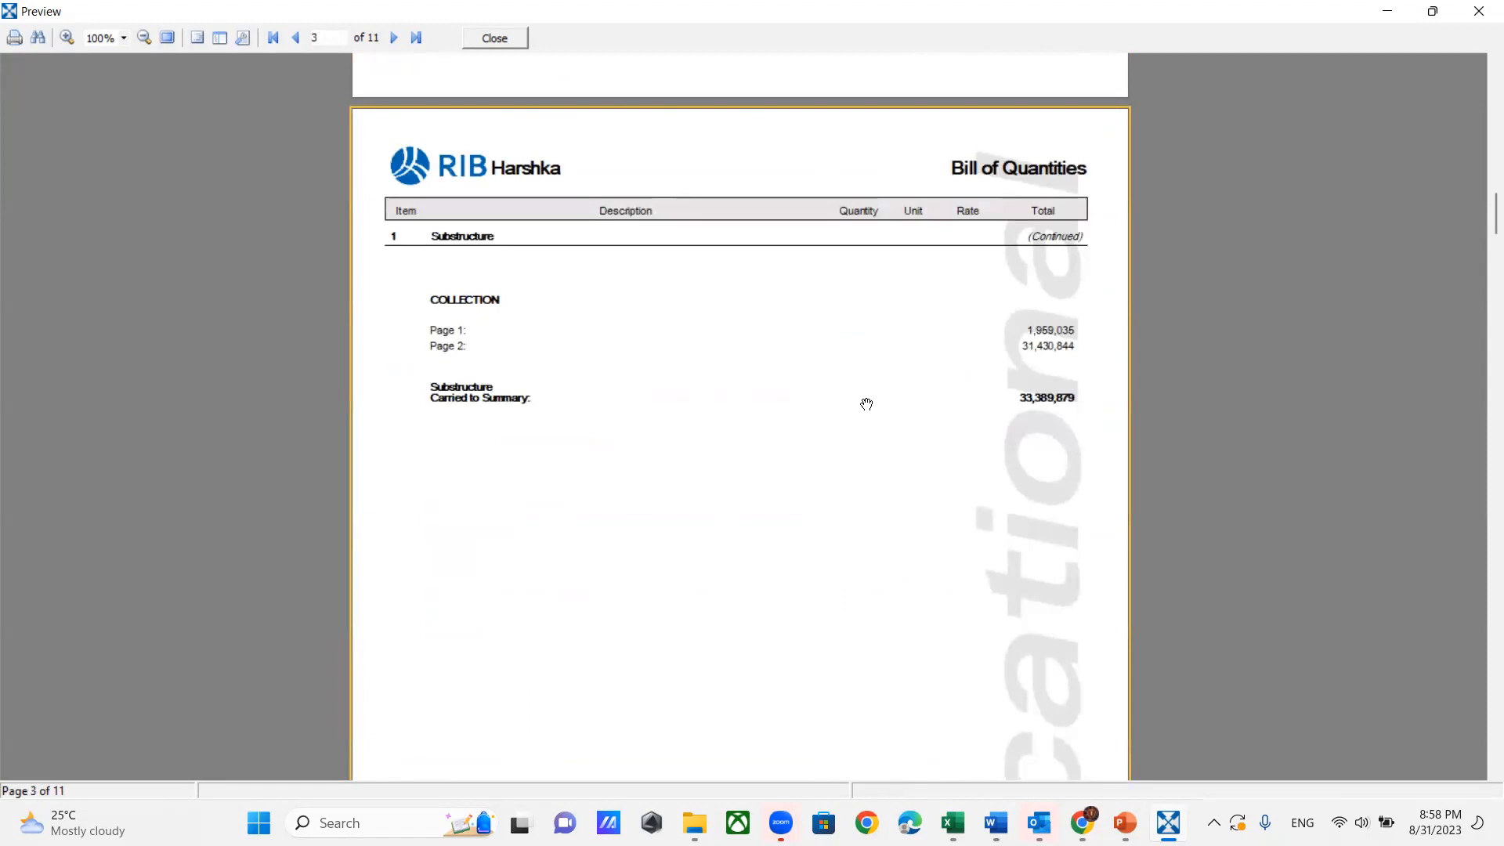
{"action": "scroll", "coordinate": [779, 439], "scroll_direction": "down", "scroll_amount": 15}
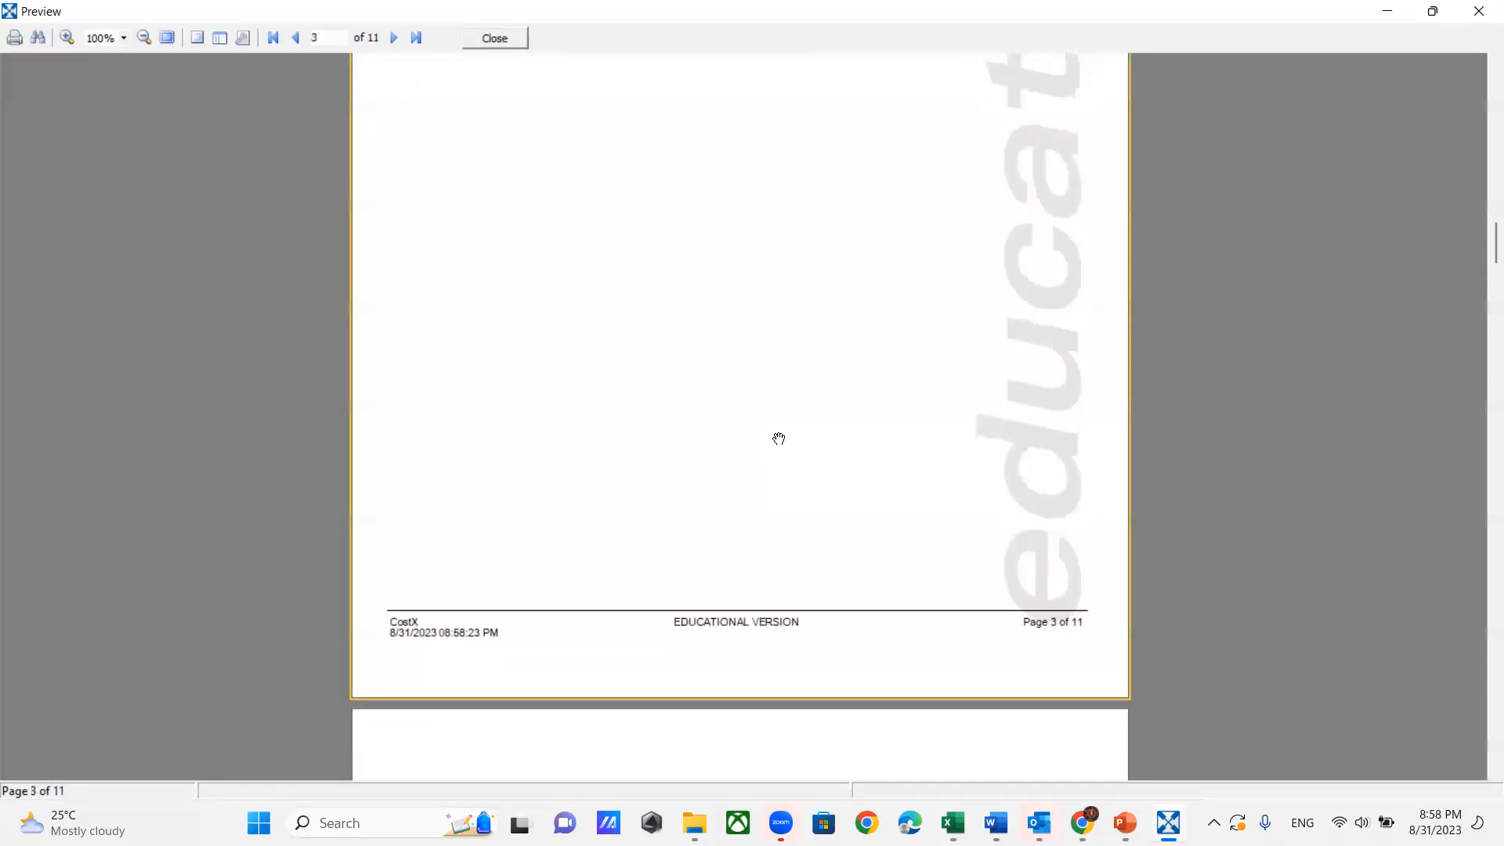
{"action": "scroll", "coordinate": [779, 439], "scroll_direction": "down", "scroll_amount": 20}
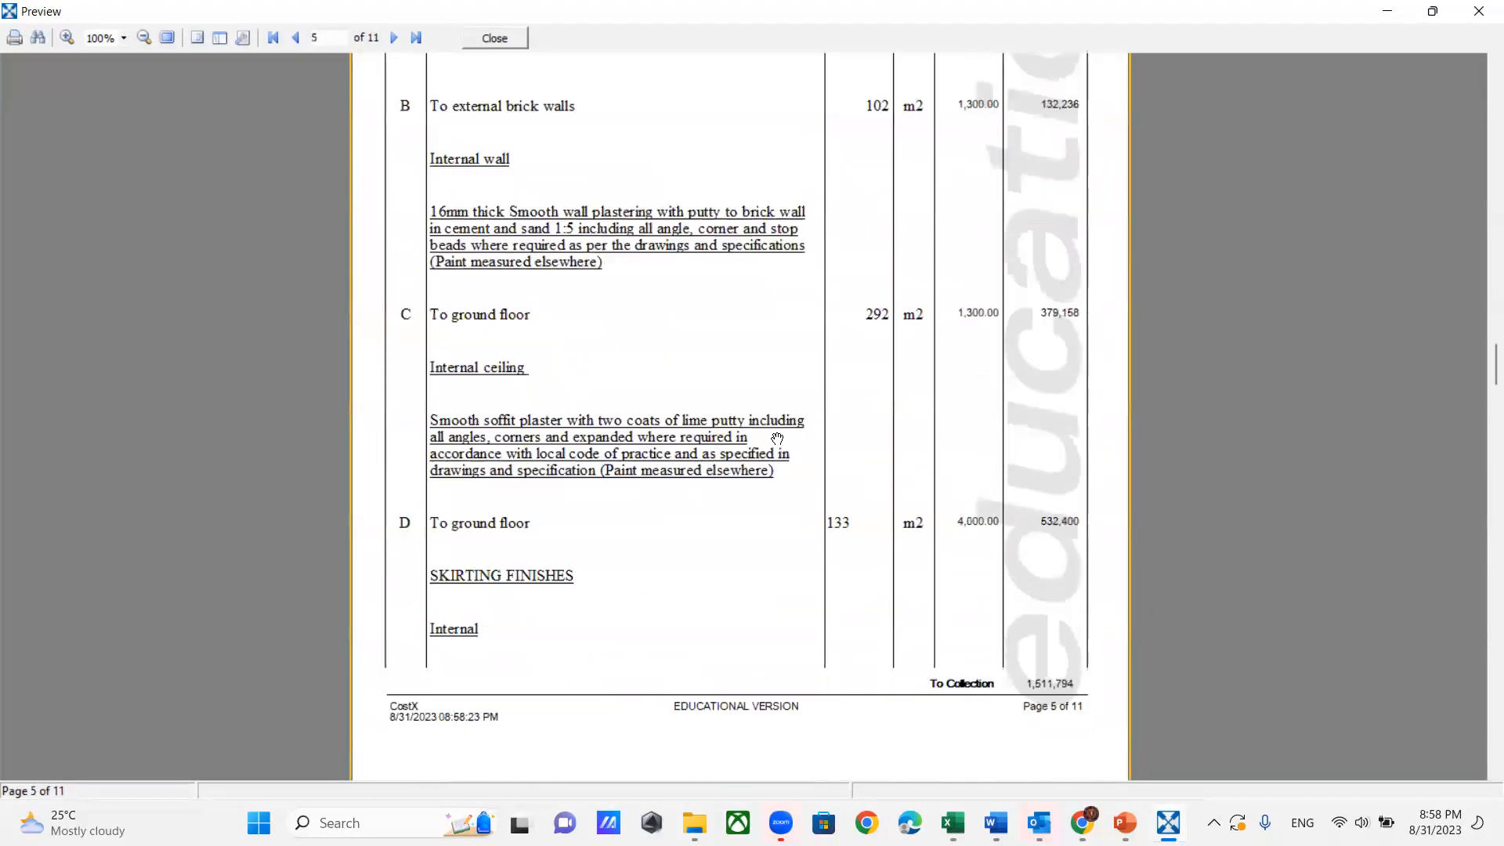
{"action": "scroll", "coordinate": [777, 436], "scroll_direction": "down", "scroll_amount": 20}
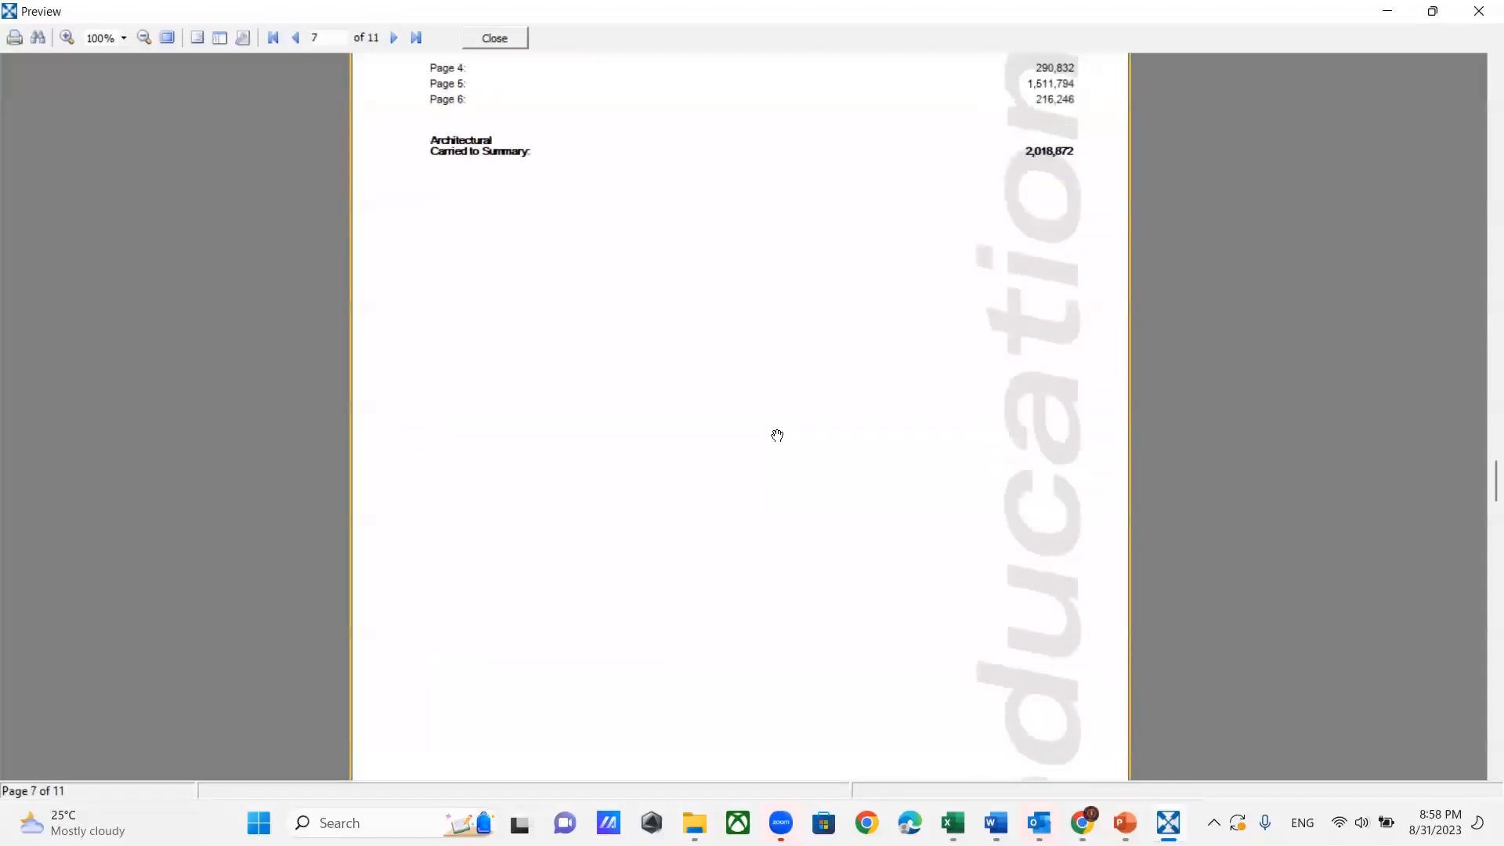
{"action": "scroll", "coordinate": [775, 432], "scroll_direction": "down", "scroll_amount": 20}
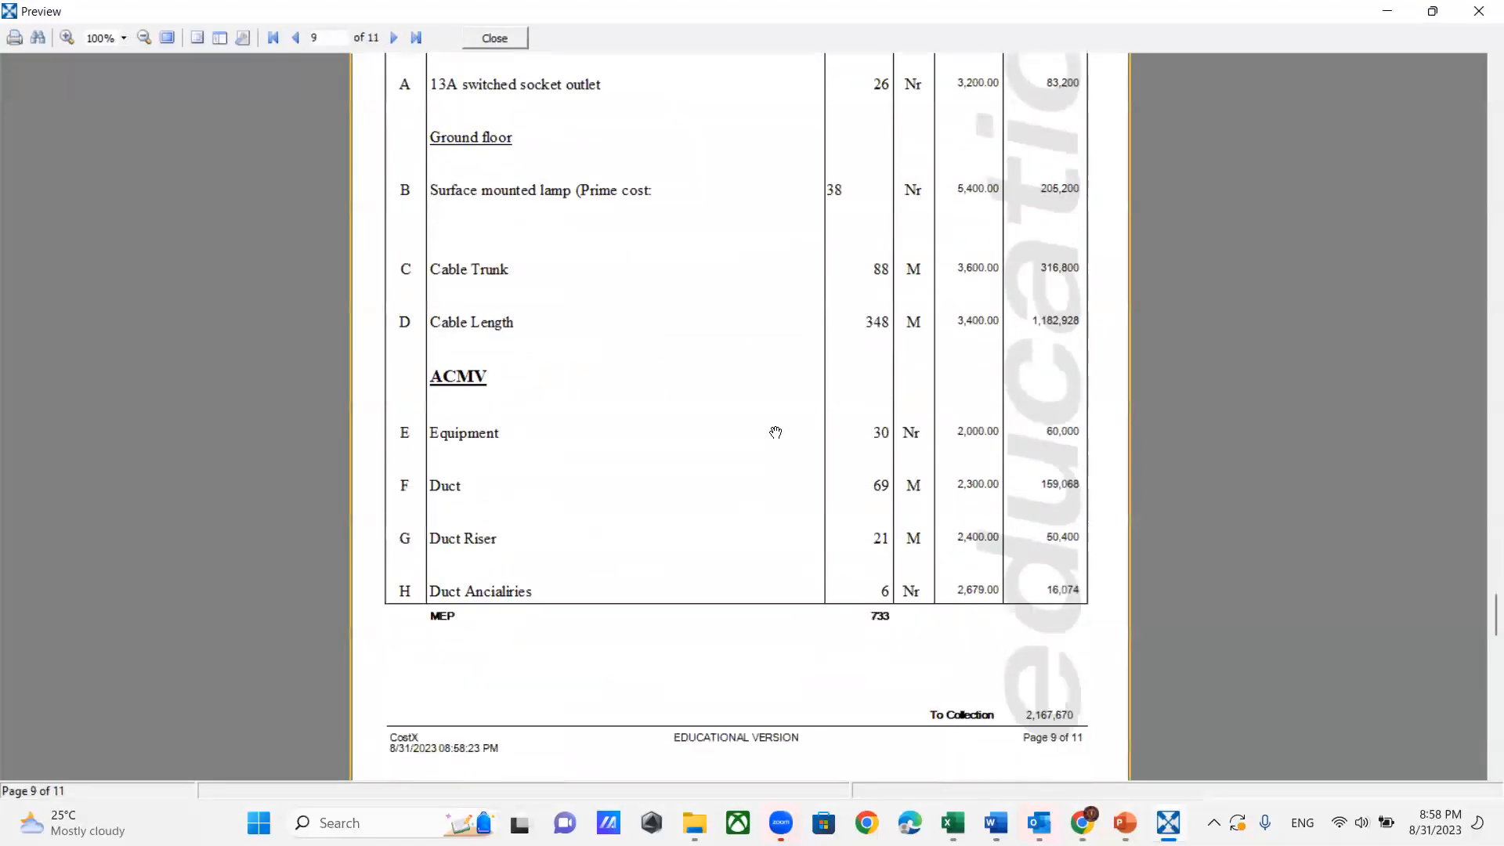
{"action": "scroll", "coordinate": [775, 432], "scroll_direction": "down", "scroll_amount": 15}
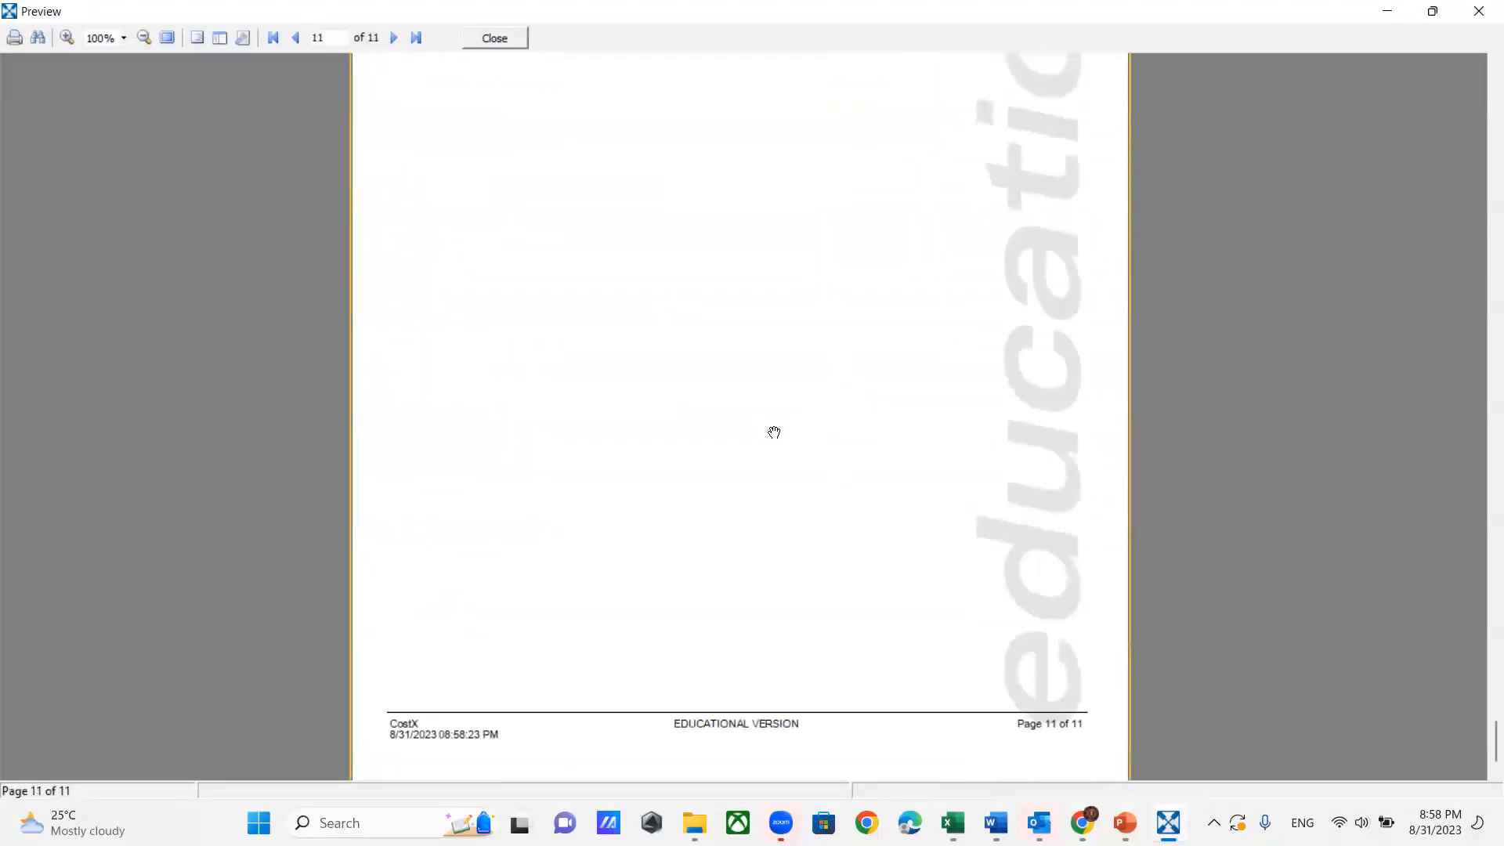
{"action": "scroll", "coordinate": [741, 419], "scroll_direction": "up", "scroll_amount": 15}
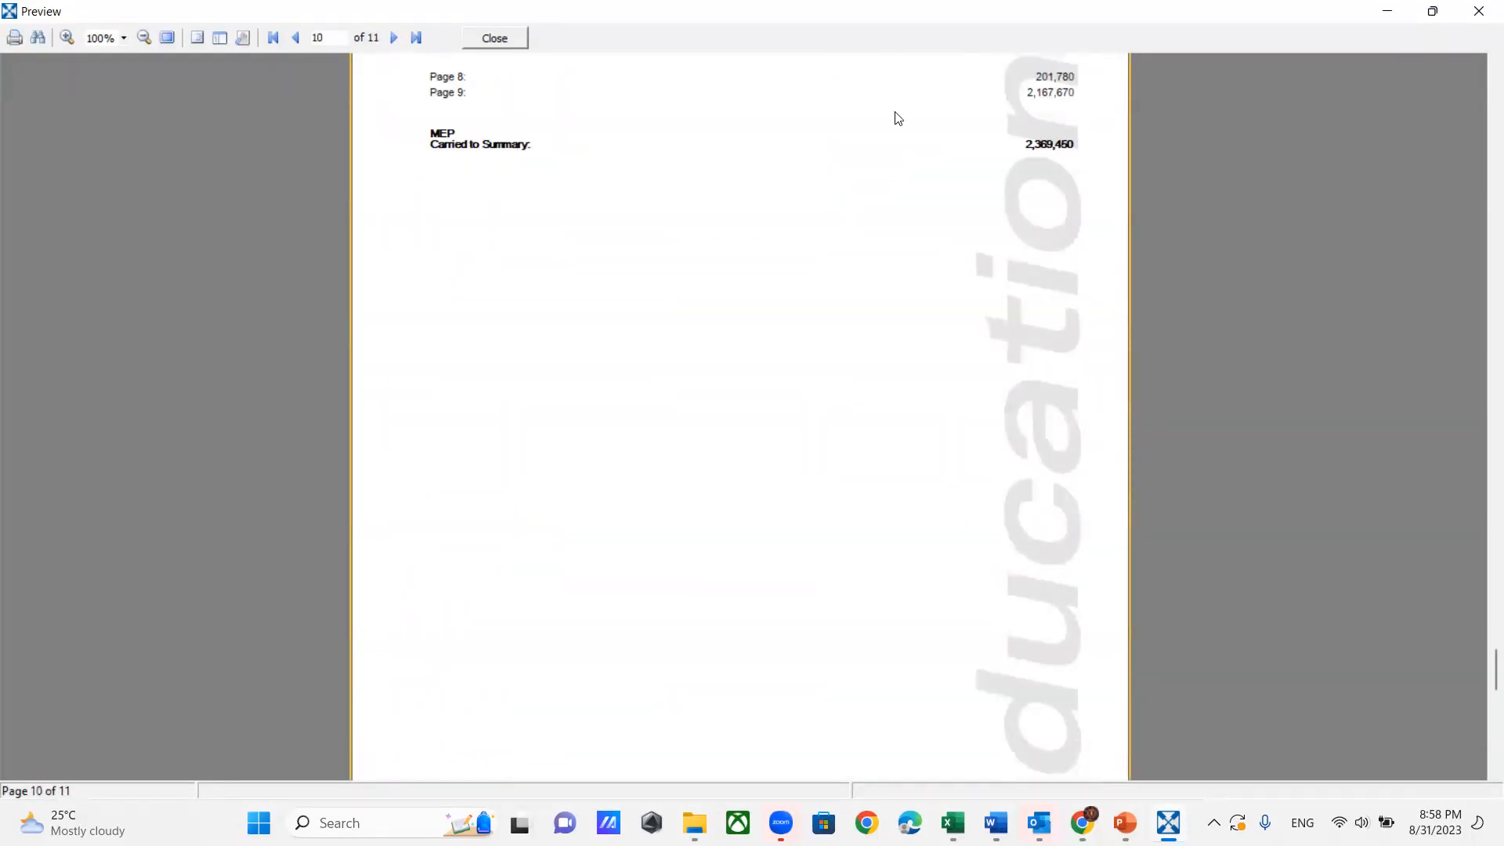
{"action": "left_click", "coordinate": [521, 38]}
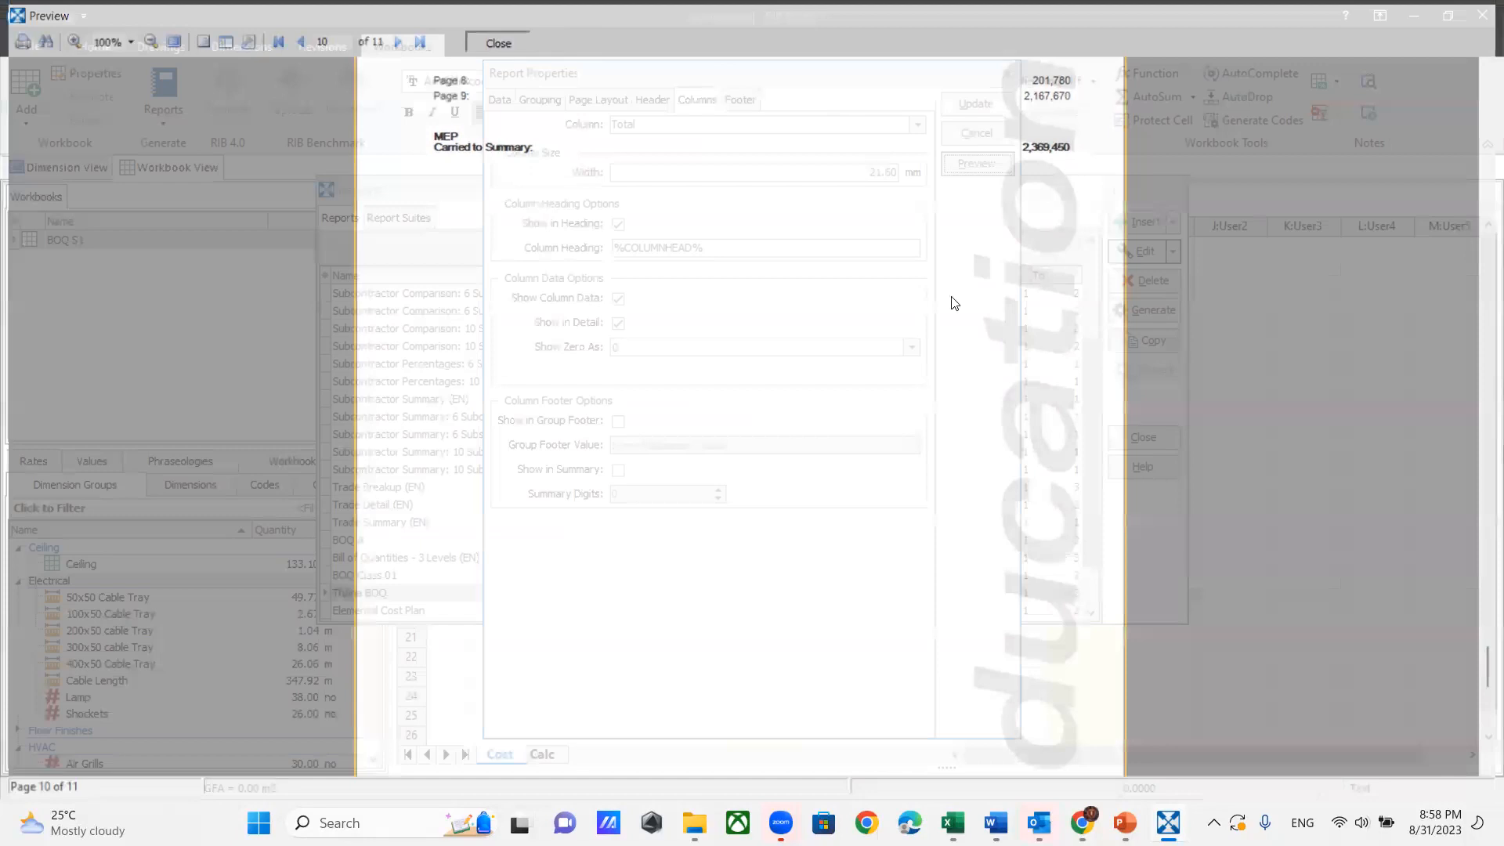
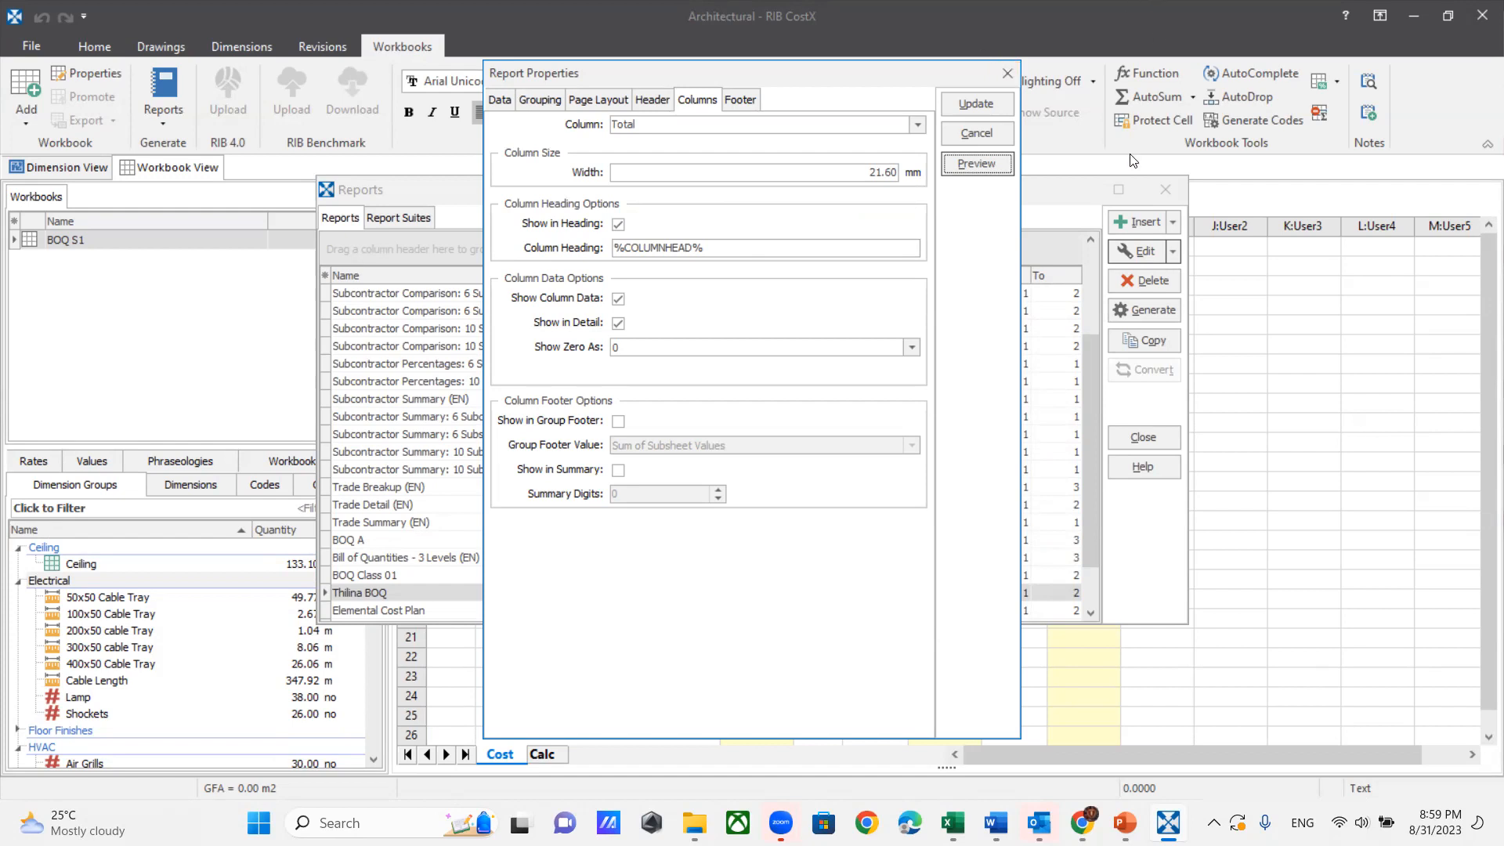
{"action": "left_click", "coordinate": [1008, 73]}
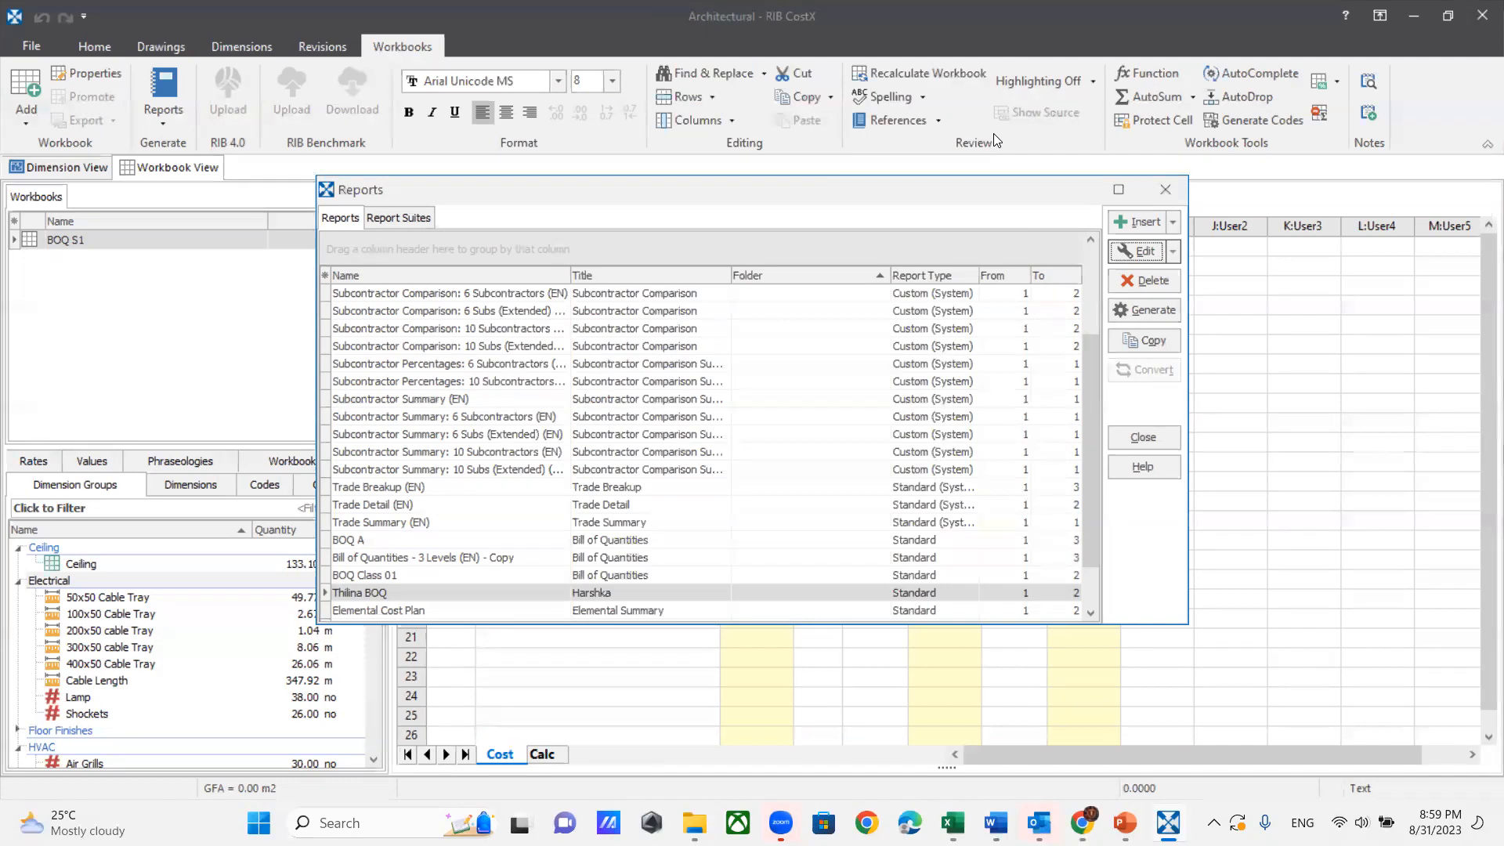
{"action": "left_click", "coordinate": [1094, 228]}
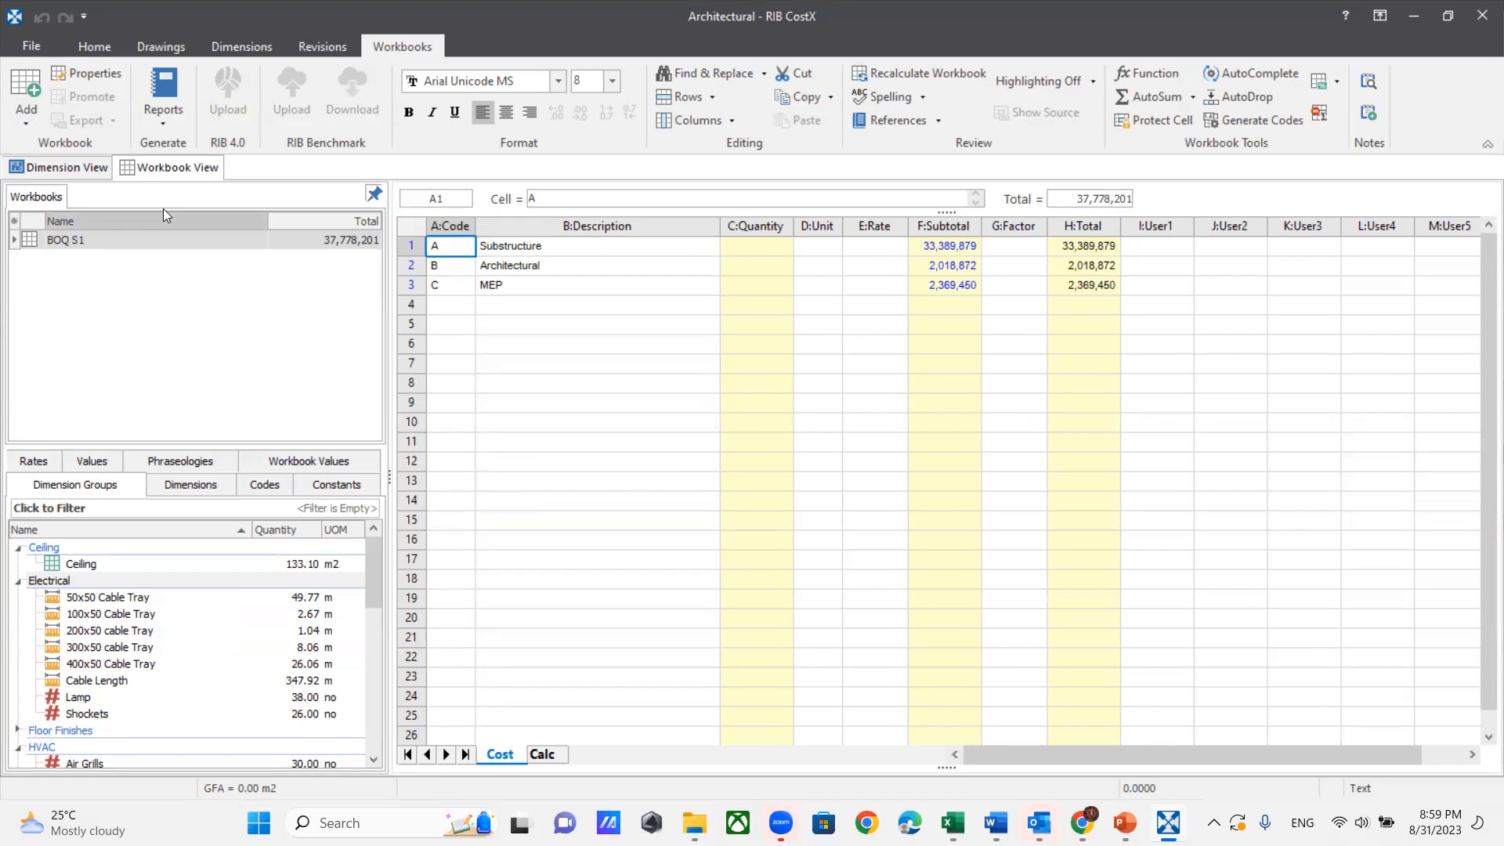
Step: Delete the Architectural building with all its associated data
{"action": "left_click", "coordinate": [33, 46]}
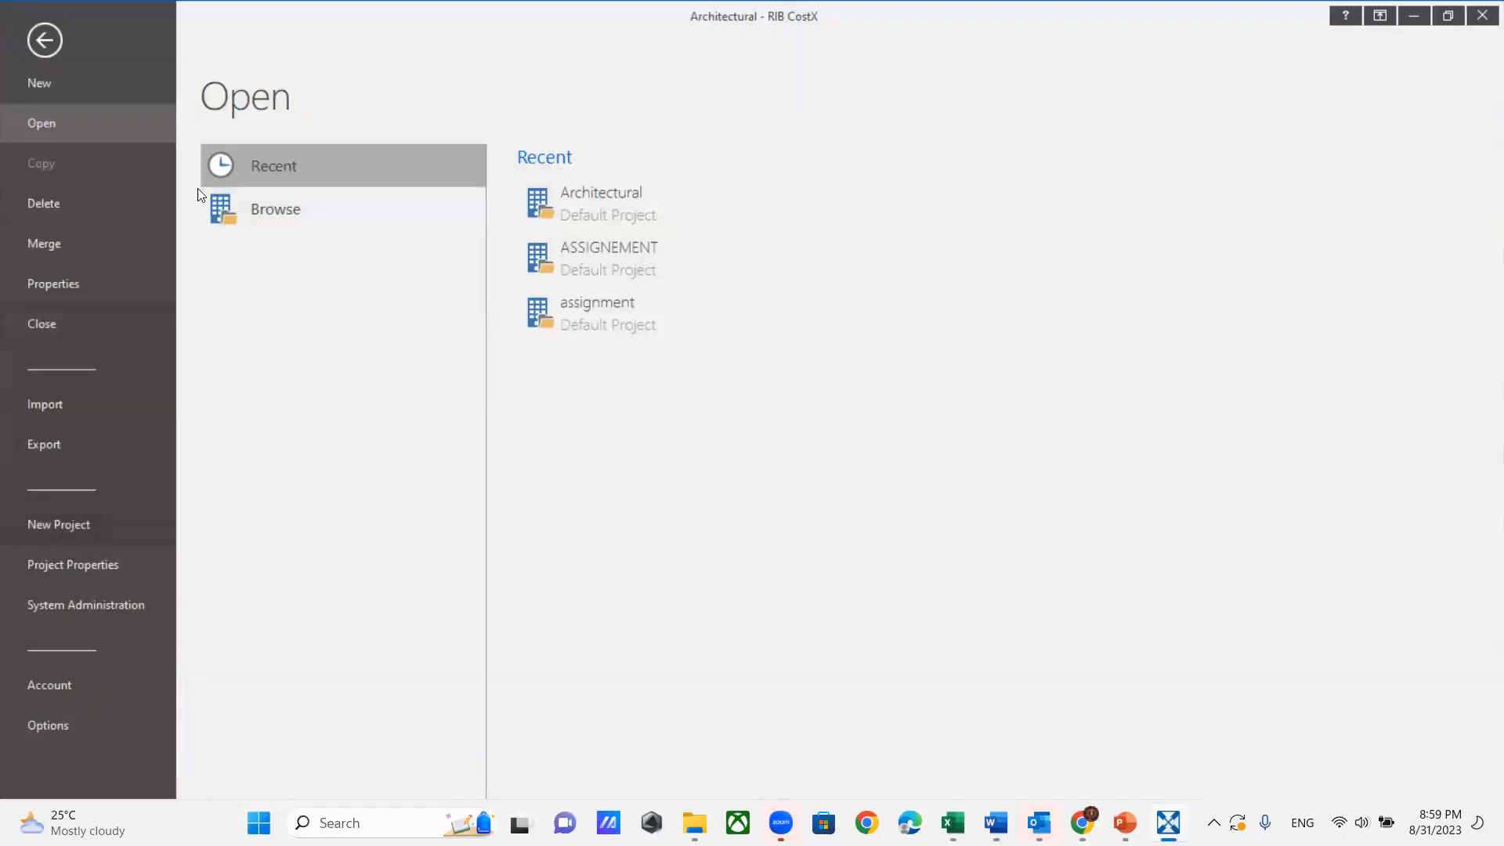
{"action": "left_click", "coordinate": [88, 202]}
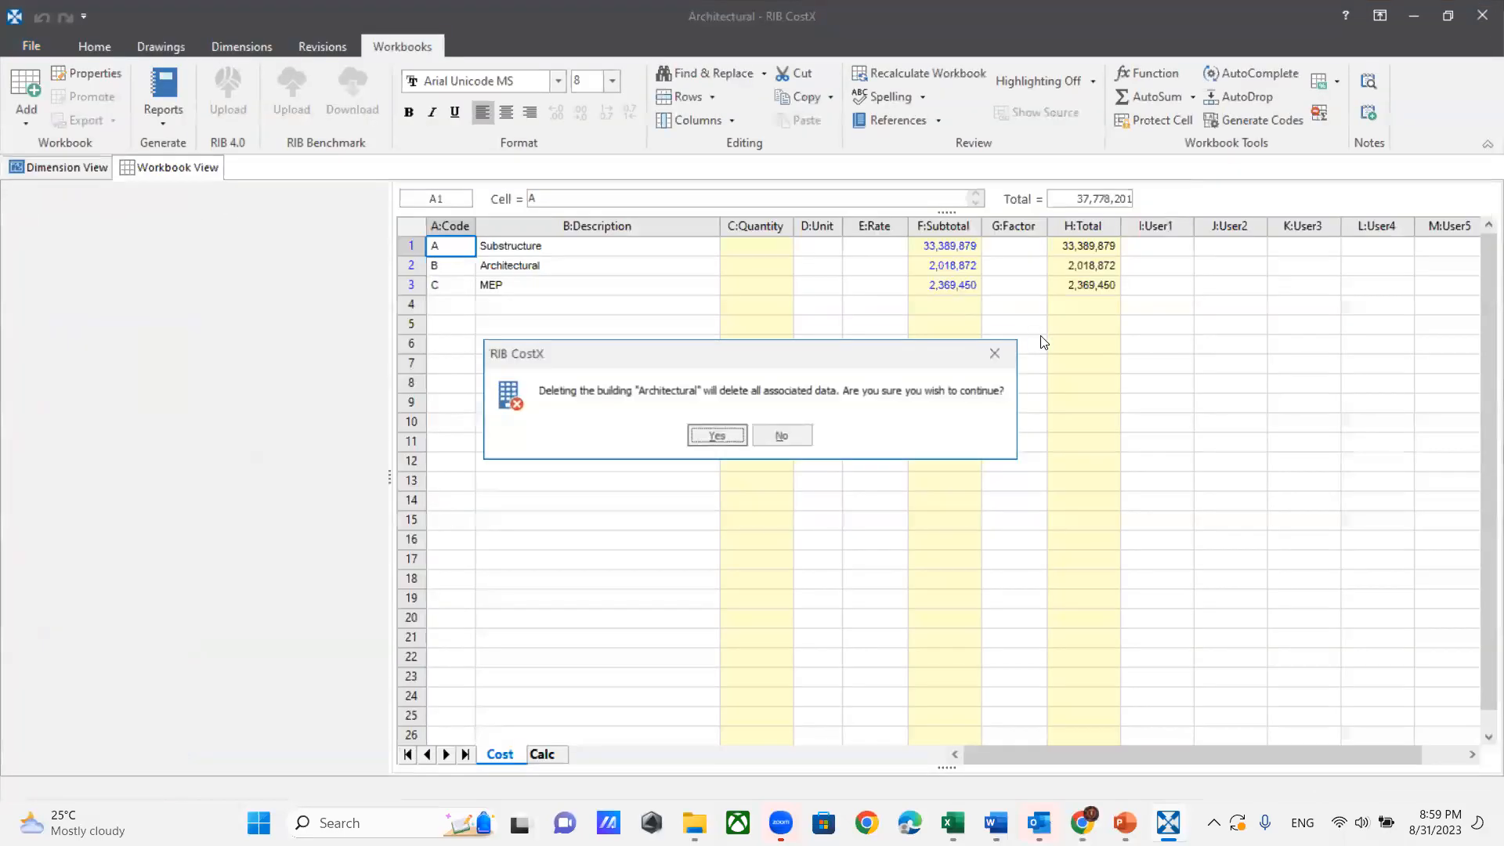
{"action": "left_click", "coordinate": [736, 436]}
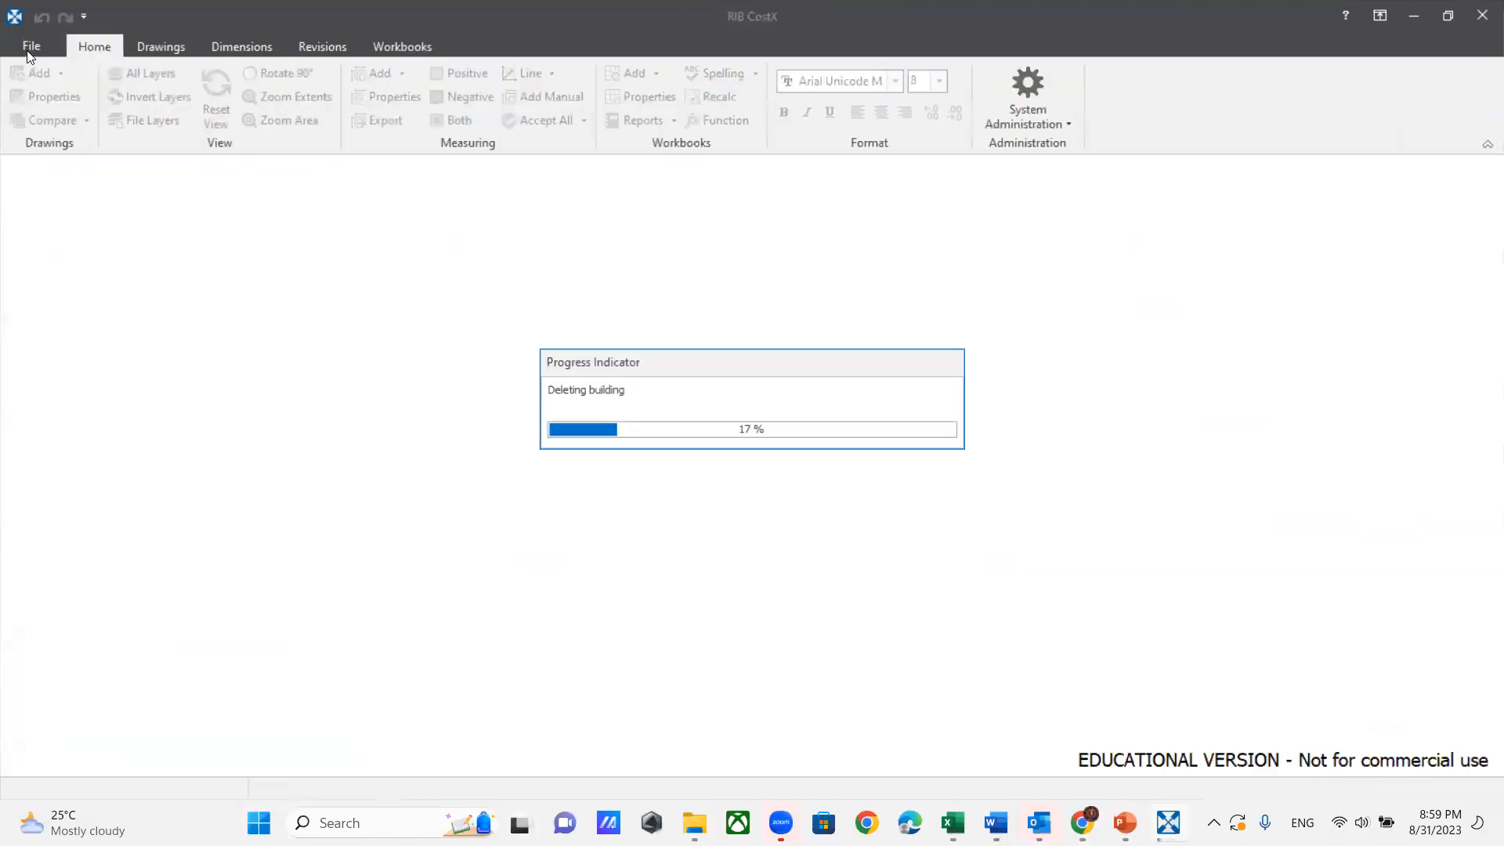
Step: Import the Reinforcement new exchange file from the CostX files folder
{"action": "left_click", "coordinate": [30, 44]}
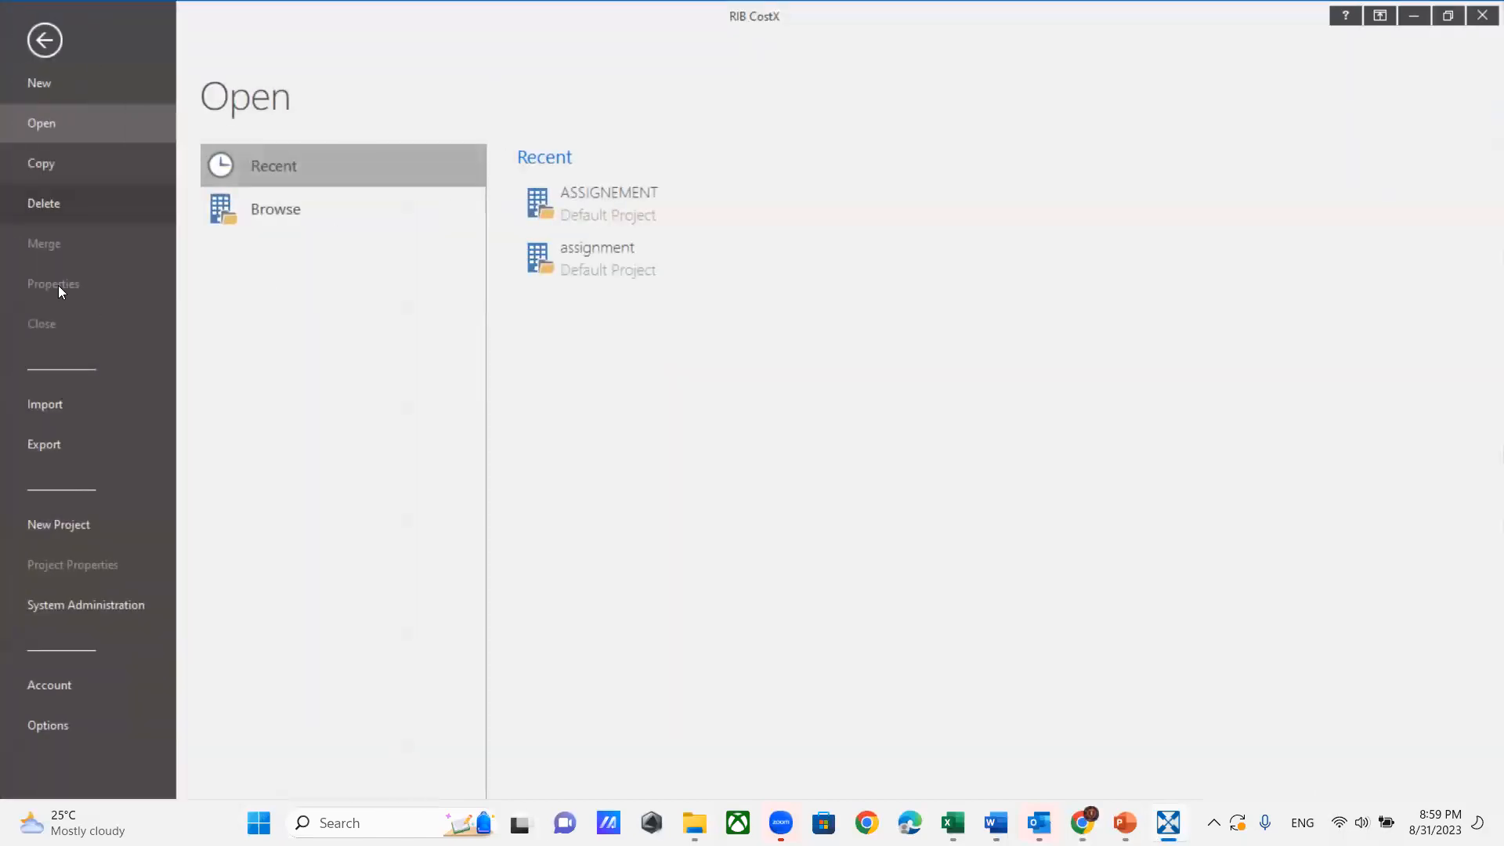
{"action": "left_click", "coordinate": [29, 409]}
{"action": "left_click", "coordinate": [241, 187]}
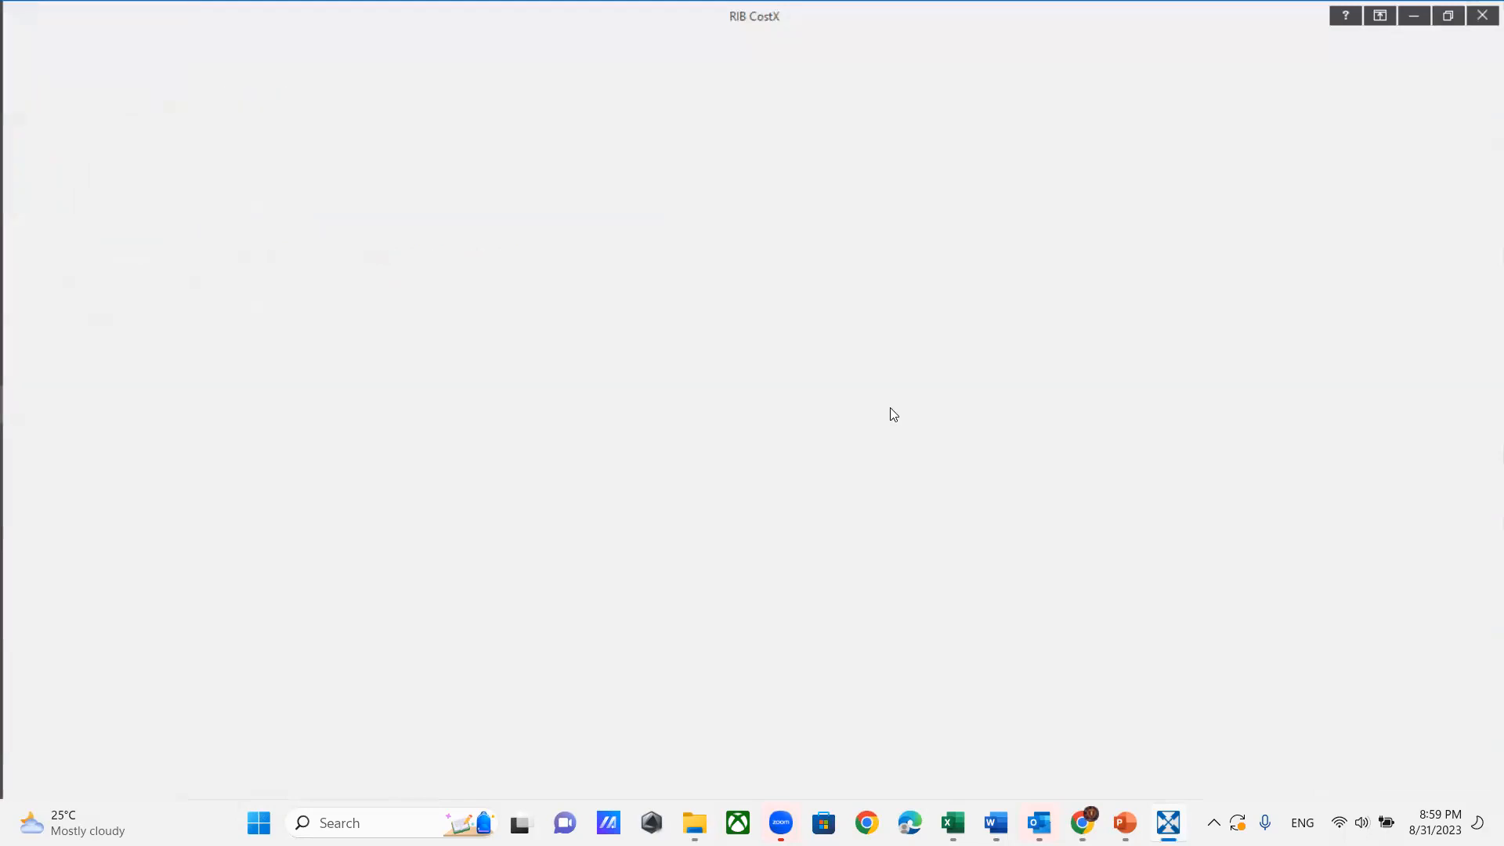
{"action": "scroll", "coordinate": [539, 506], "scroll_direction": "down", "scroll_amount": 4}
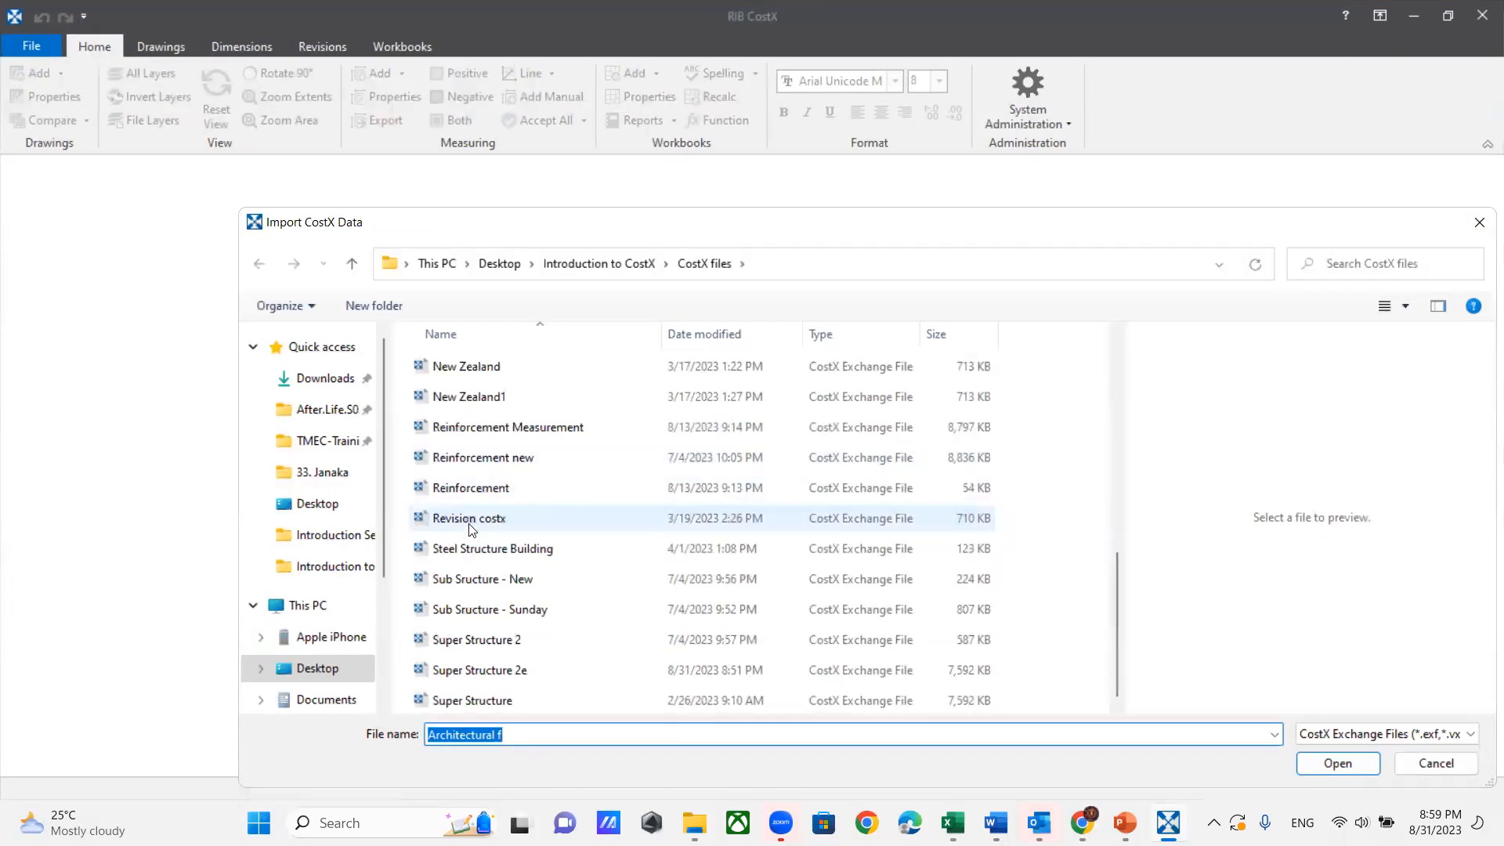
{"action": "left_click", "coordinate": [495, 460]}
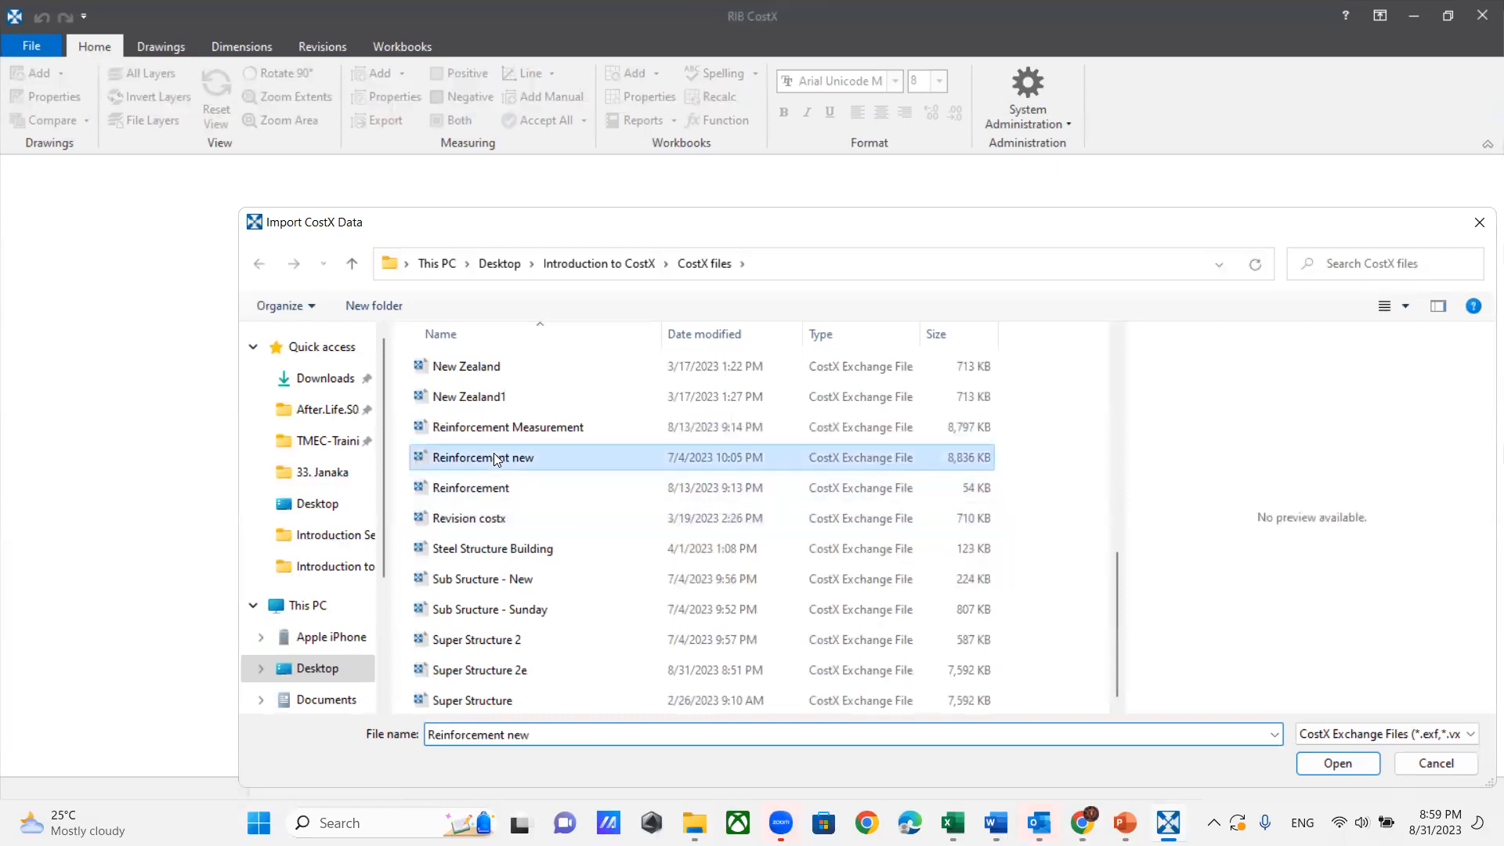
{"action": "left_click", "coordinate": [1314, 765]}
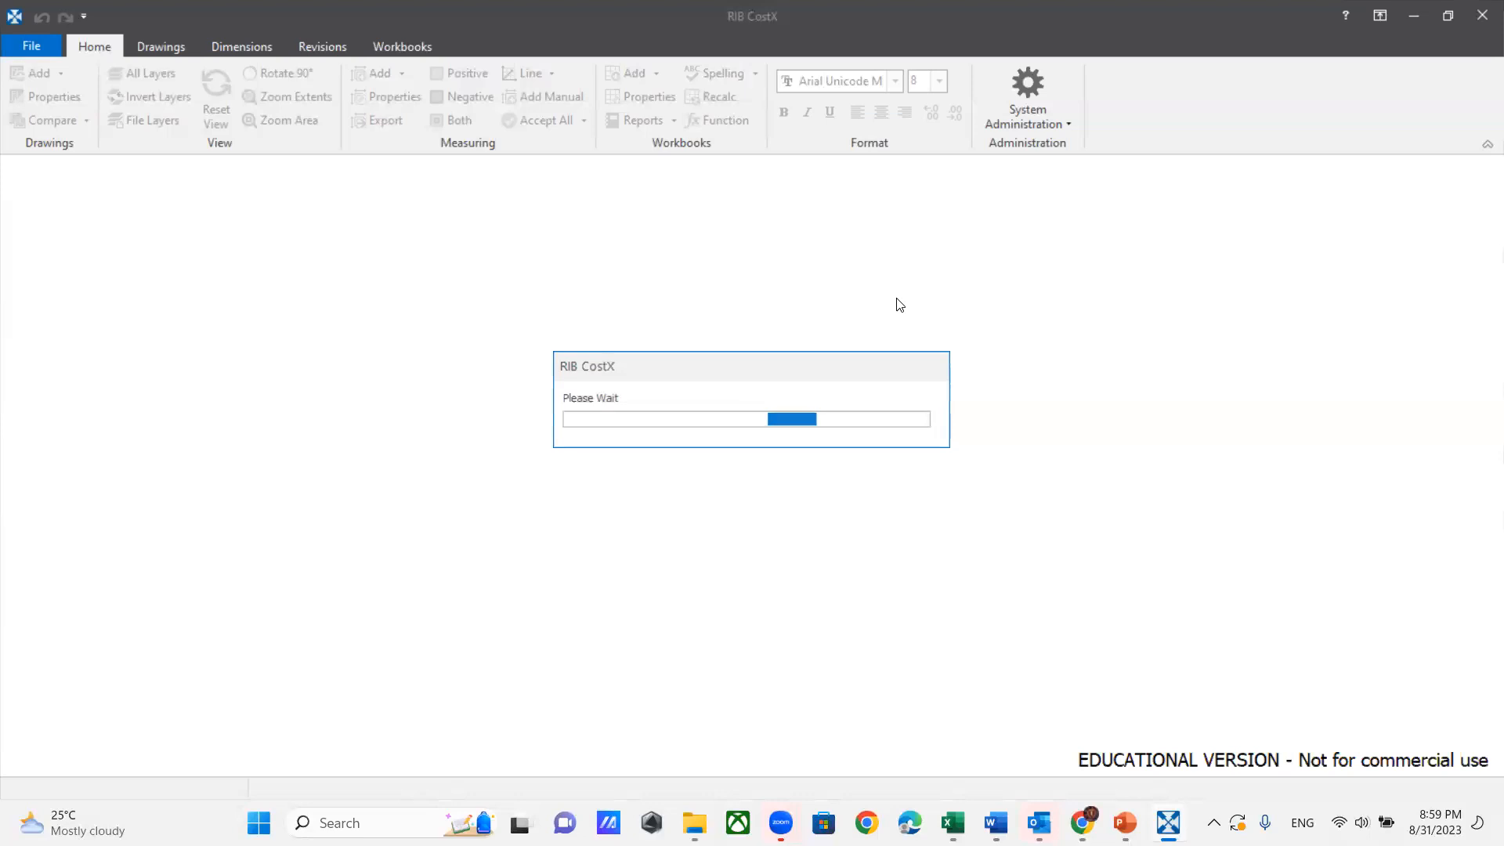
Step: Attach the imported building to Default Project and extract its drawing files into a subfolder of Crap 02
{"action": "left_click", "coordinate": [992, 297]}
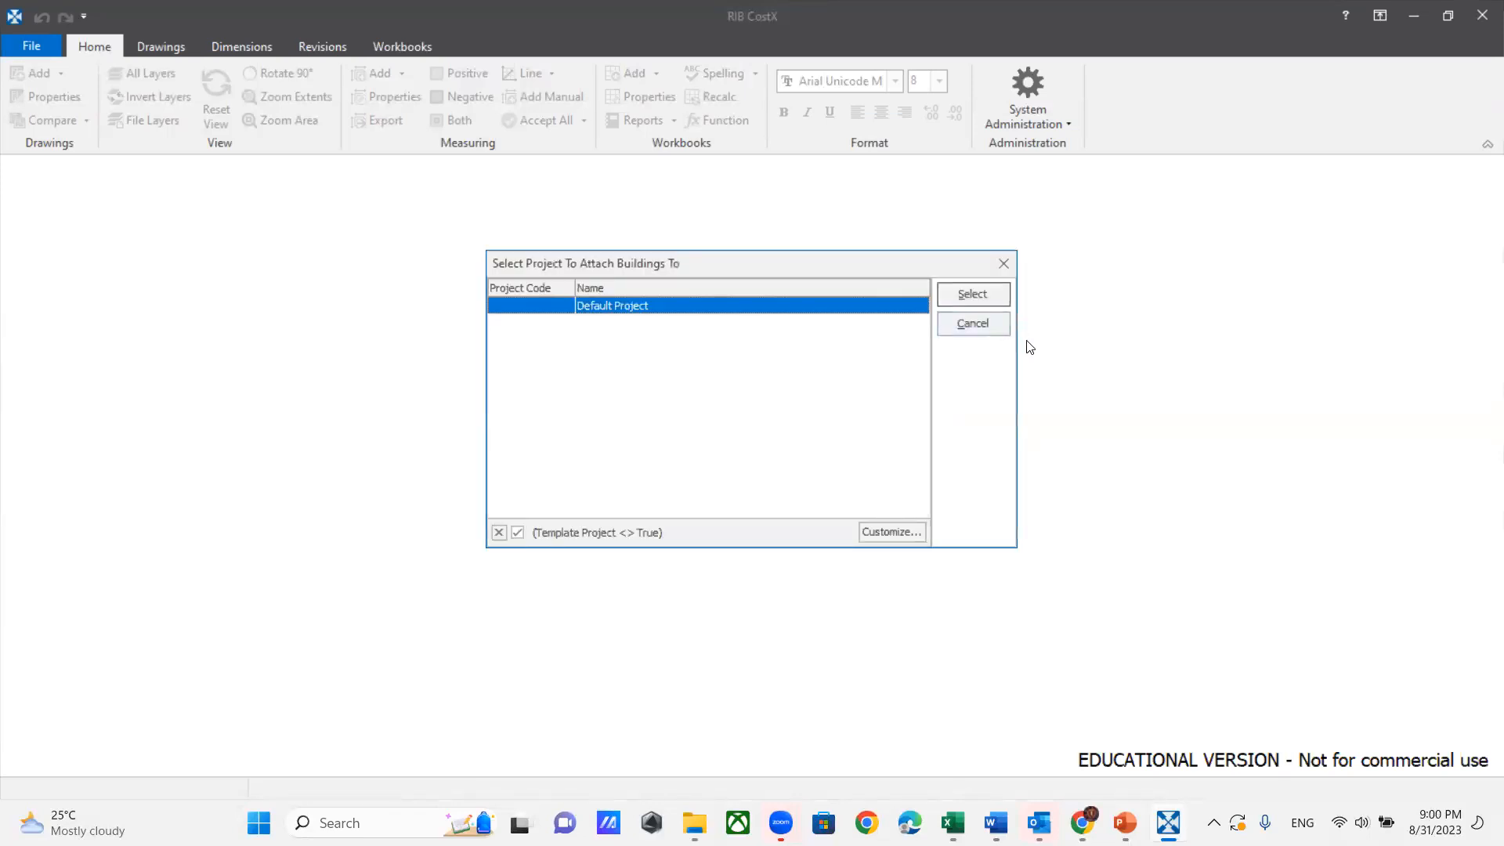
{"action": "left_click", "coordinate": [973, 296]}
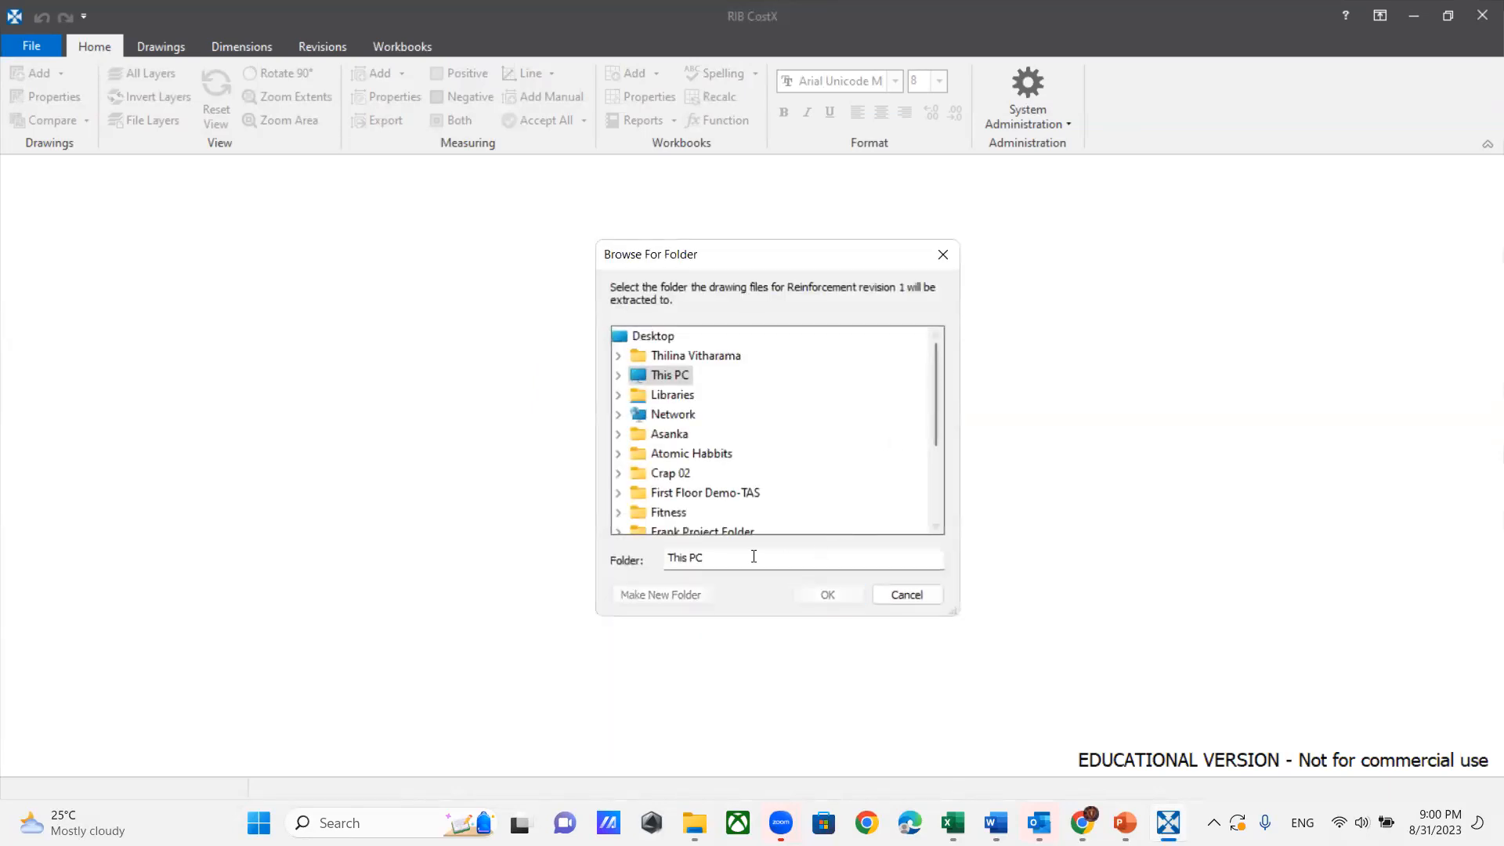
{"action": "left_click", "coordinate": [618, 473]}
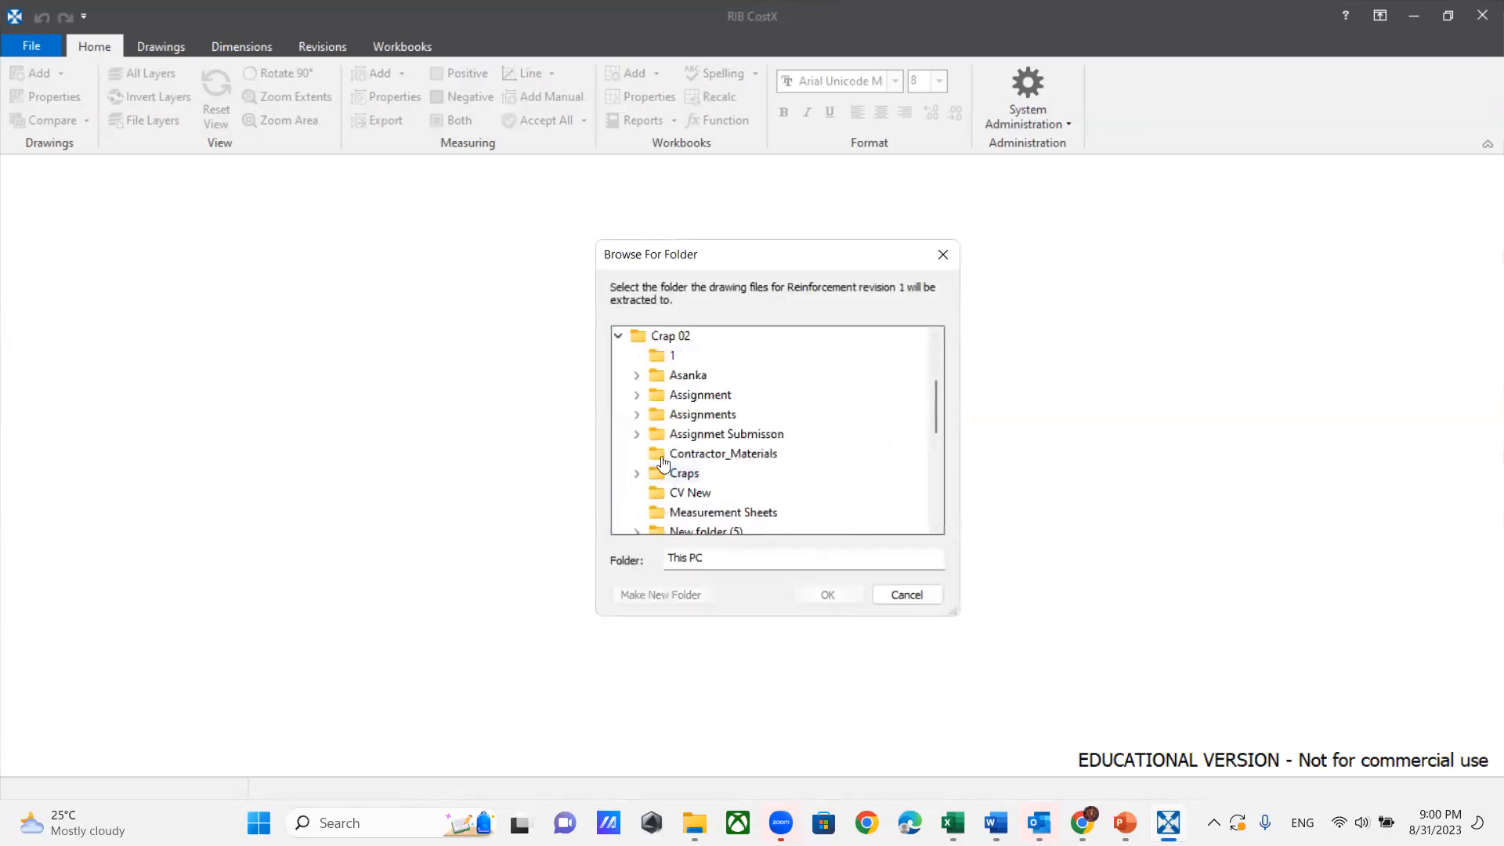
{"action": "left_click", "coordinate": [661, 492]}
{"action": "left_click", "coordinate": [830, 595]}
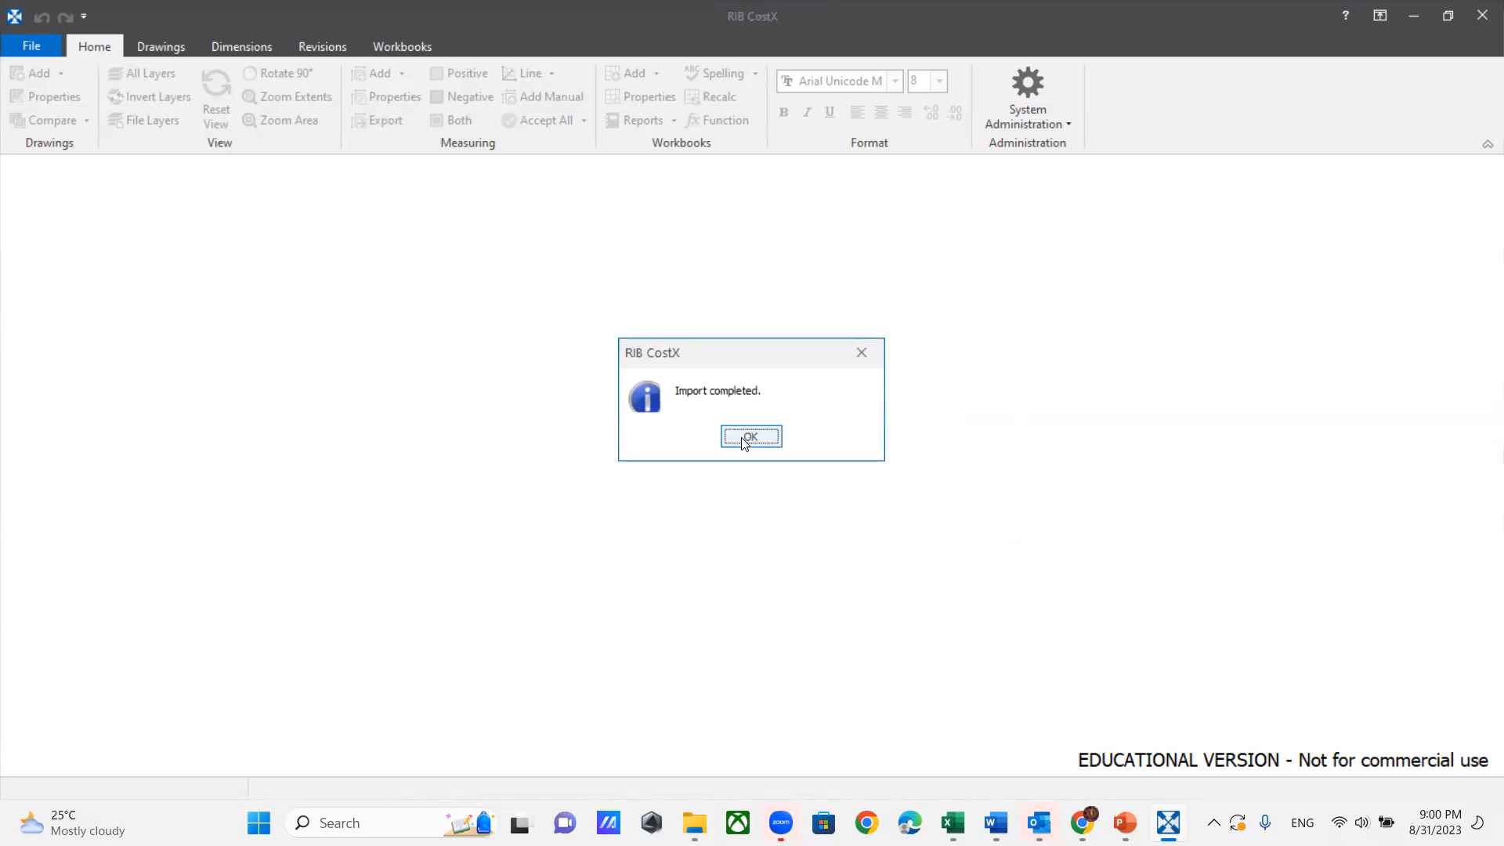
{"action": "left_click", "coordinate": [748, 439]}
Step: Open the imported Reinforcement building from the recent buildings
{"action": "left_click", "coordinate": [30, 47]}
{"action": "left_click", "coordinate": [605, 207]}
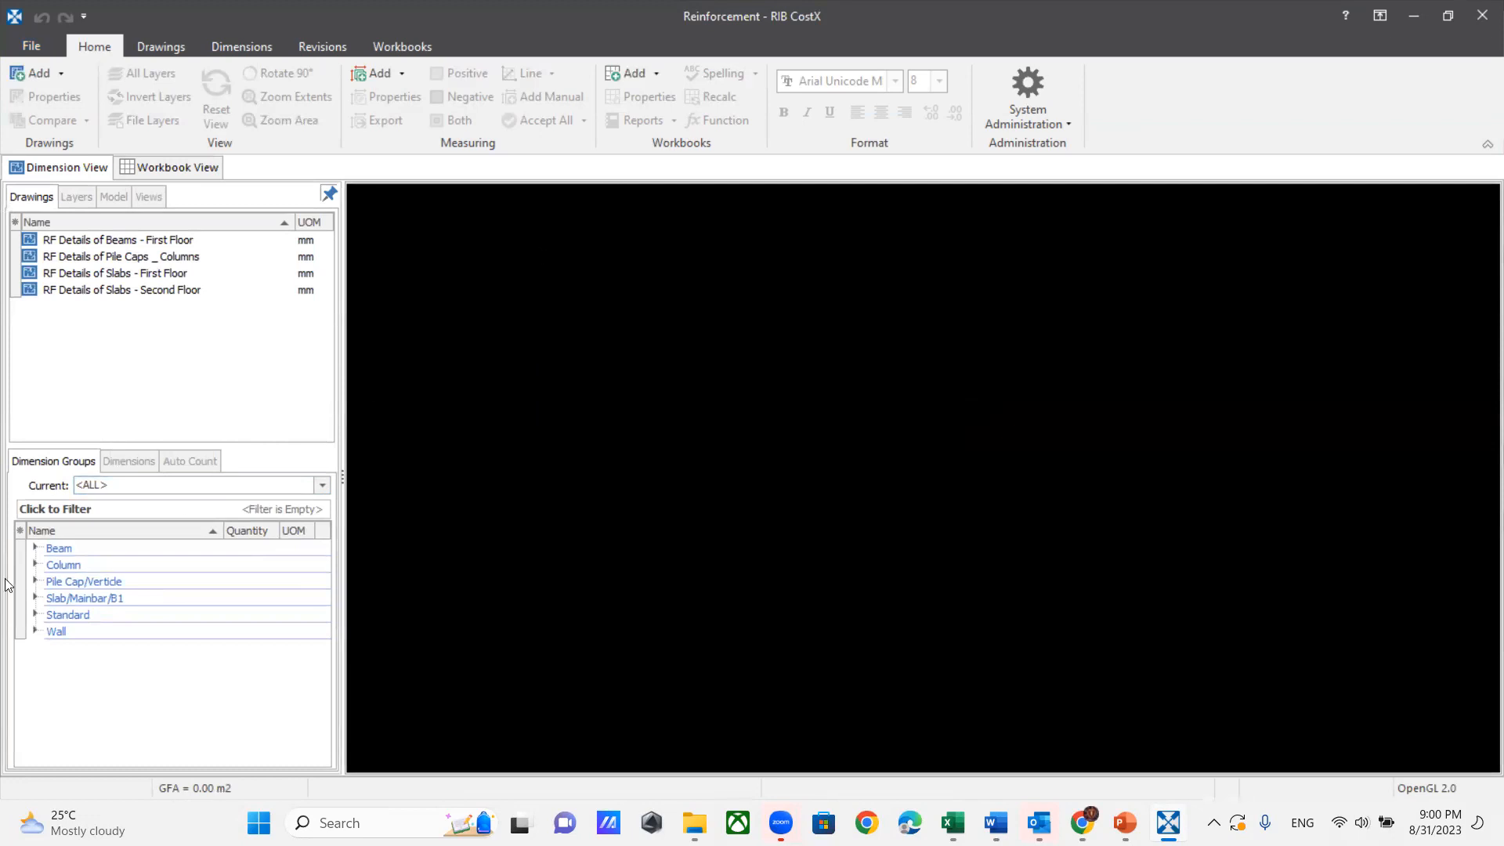
Step: Expand the Beam B01 main bar and stirrup groups and display B01 - T16 on the RF Details of Beams - First Floor drawing
{"action": "left_click", "coordinate": [34, 548]}
{"action": "left_click", "coordinate": [53, 565]}
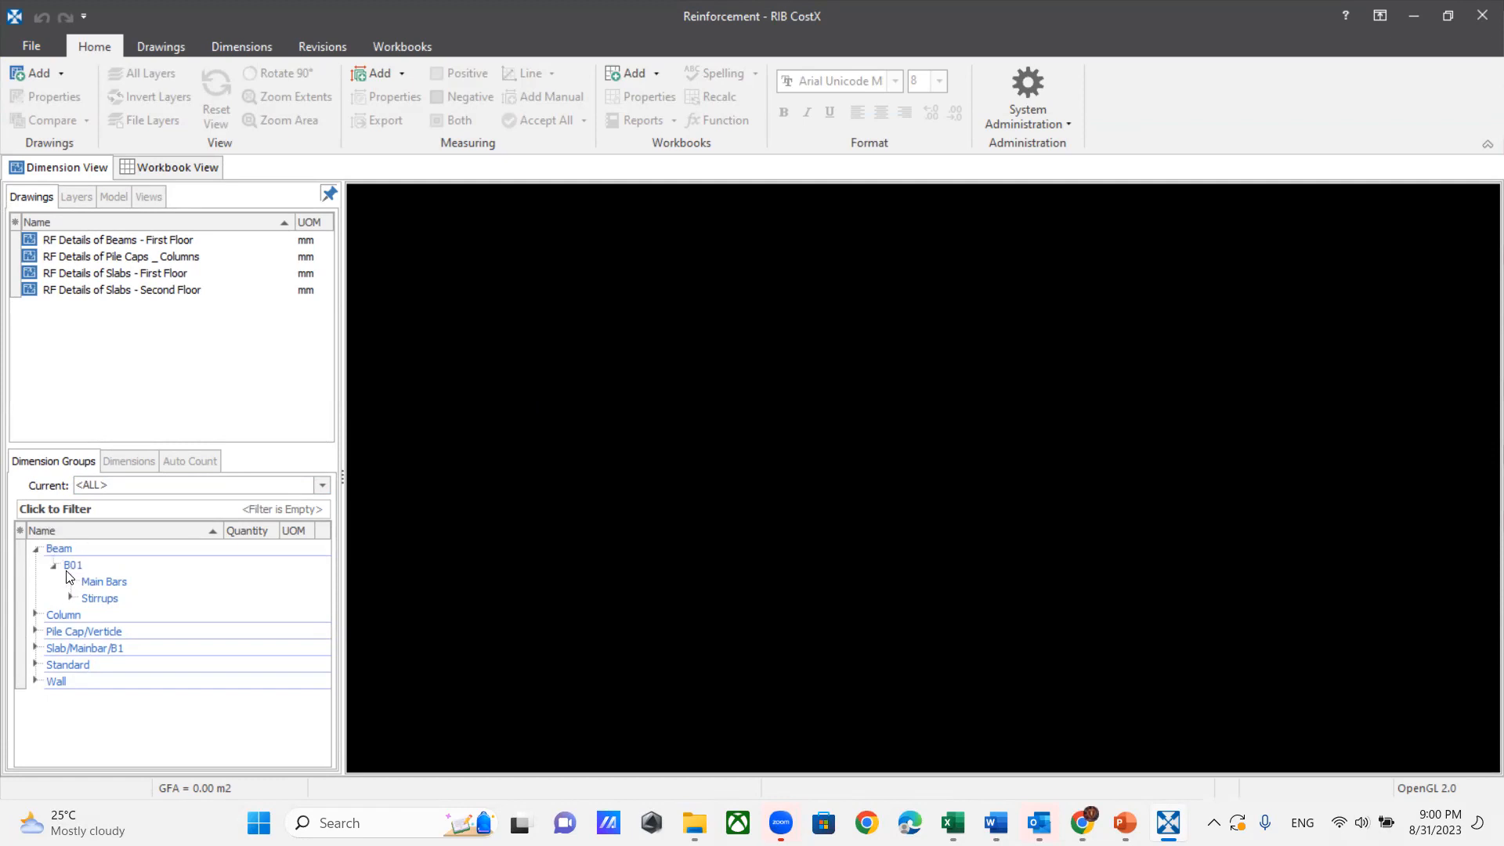
{"action": "left_click", "coordinate": [70, 582]}
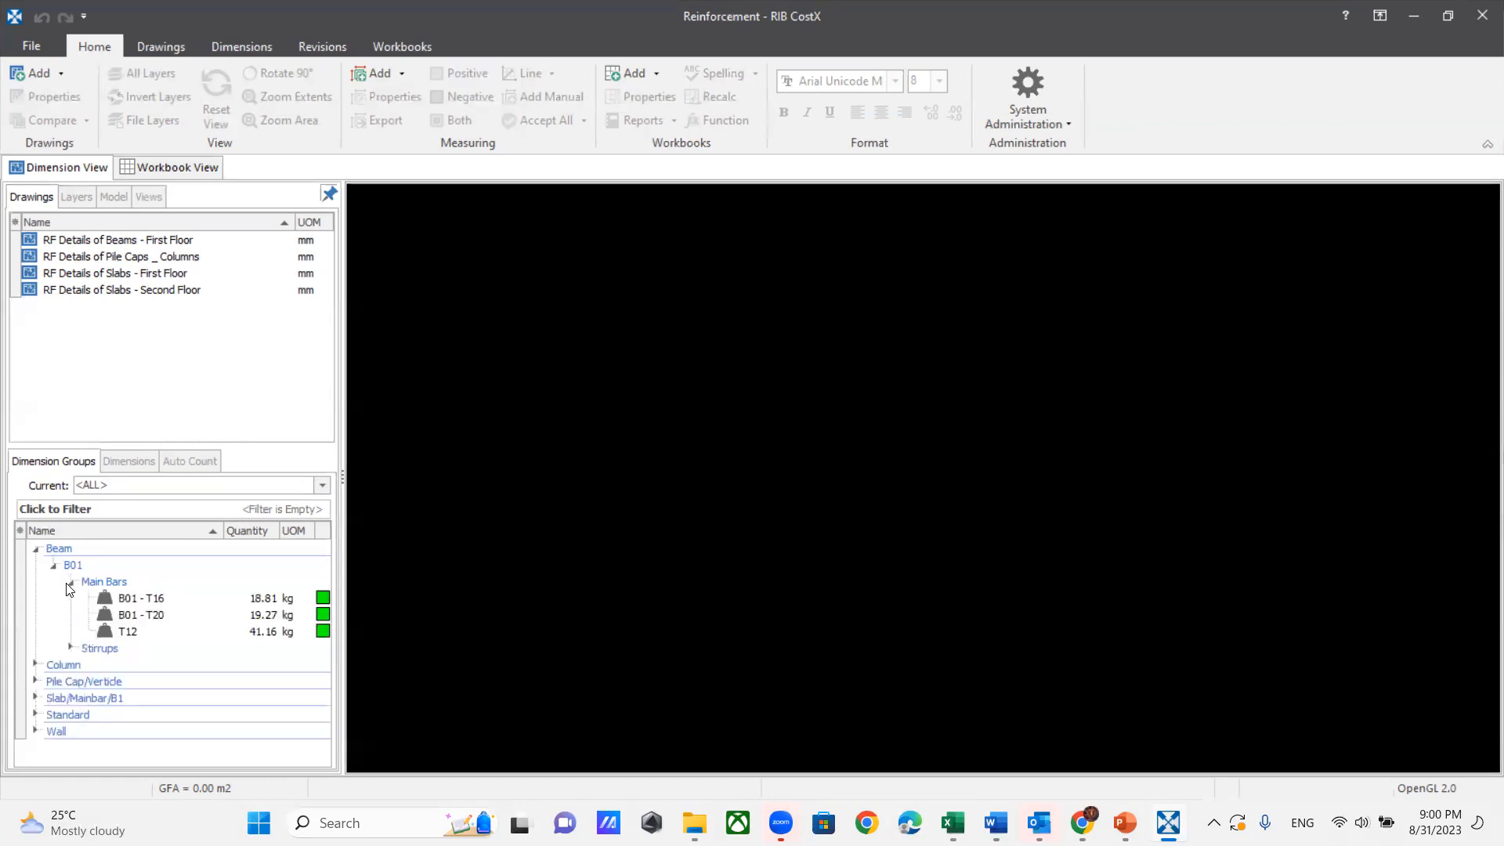
{"action": "left_click", "coordinate": [70, 649]}
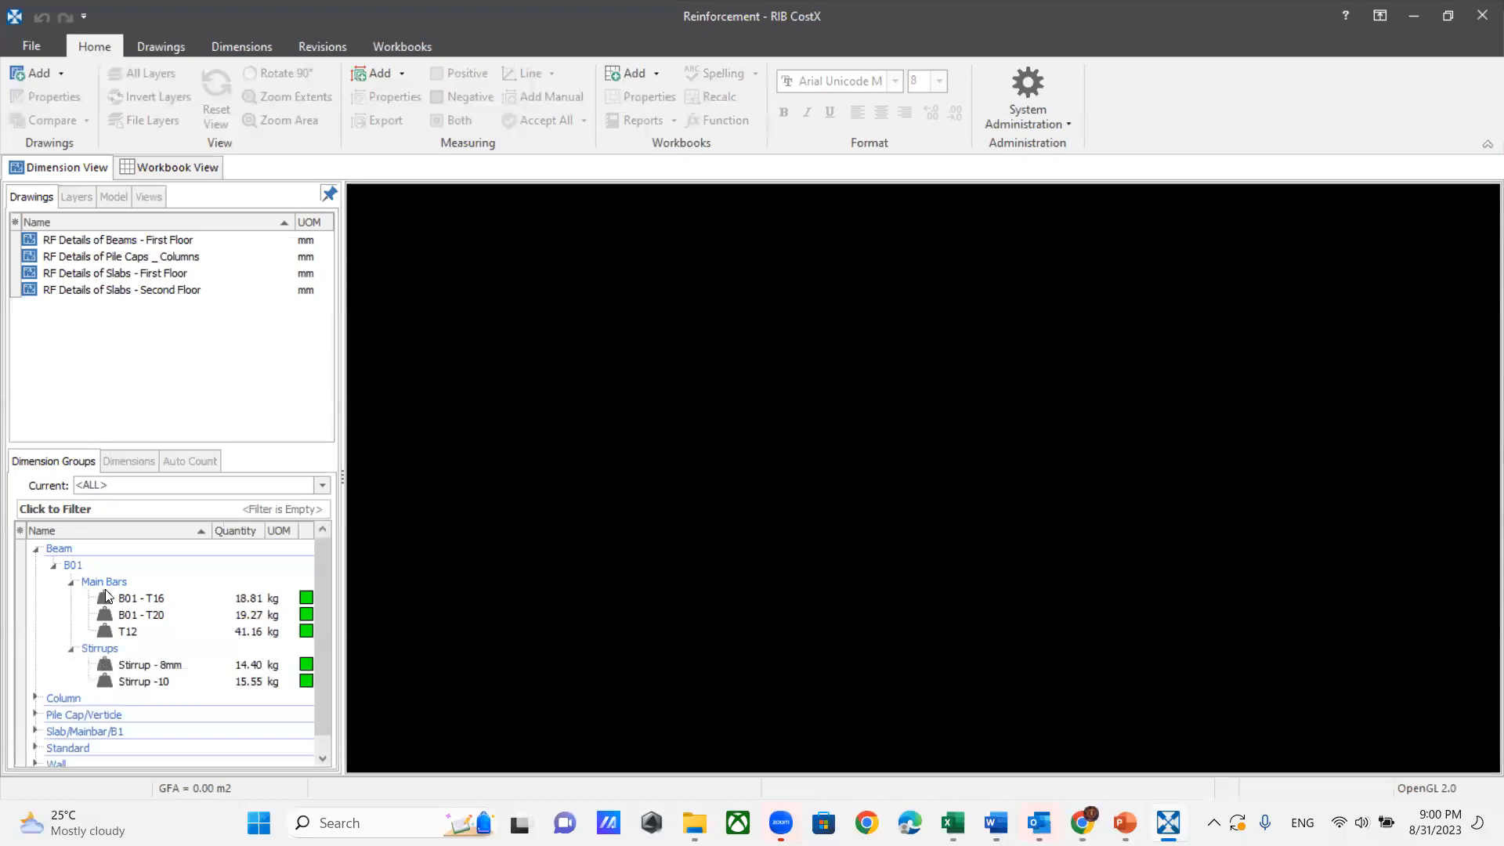
{"action": "left_click", "coordinate": [133, 601]}
{"action": "double_click", "coordinate": [123, 240]}
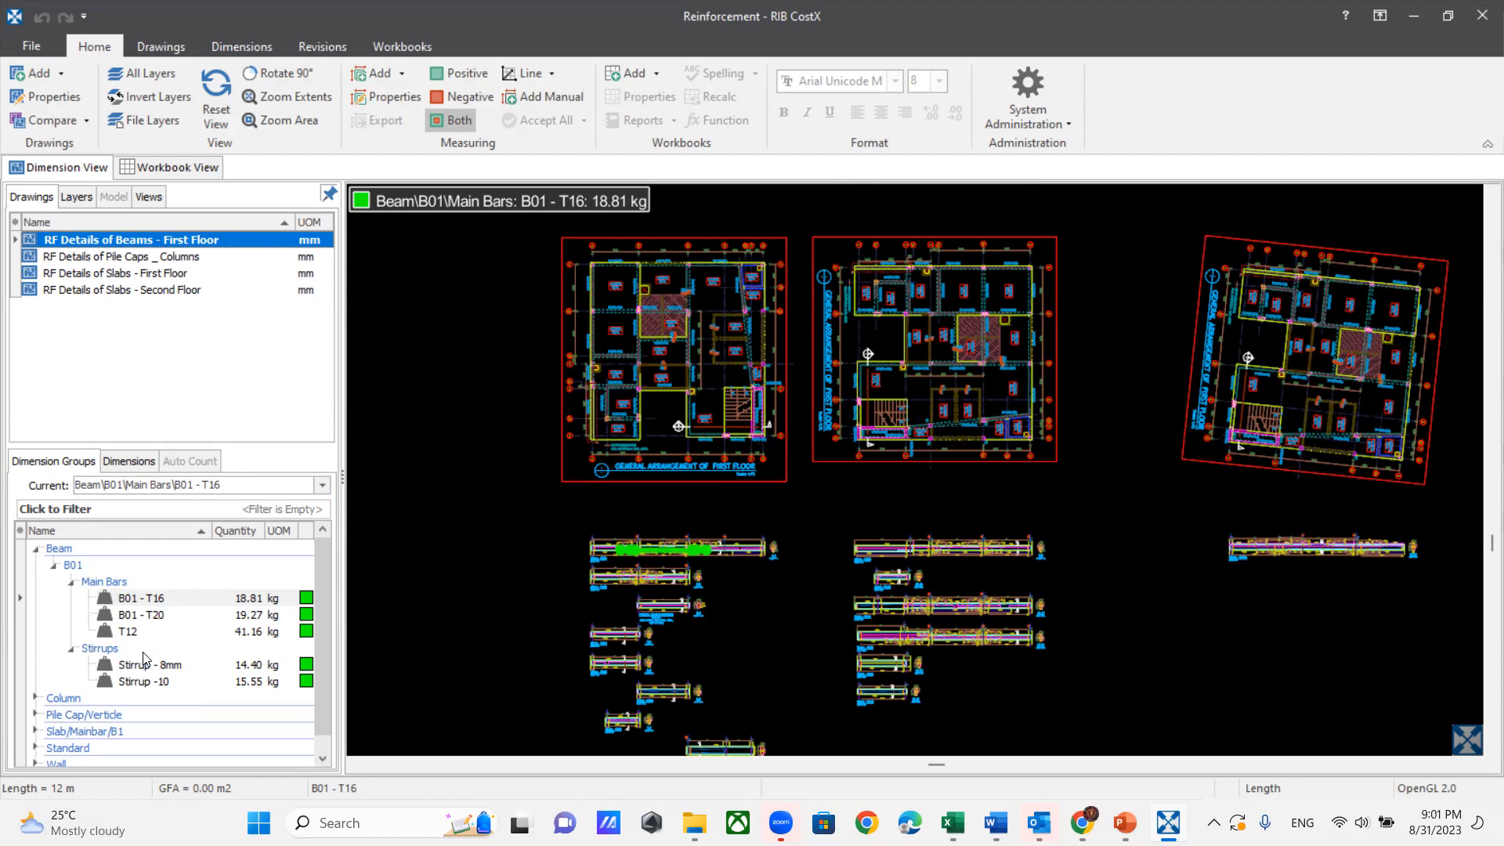
Step: Expand the Column dimension groups for main bars and stirrups and select the column stirrup folder
{"action": "left_click", "coordinate": [36, 698]}
{"action": "scroll", "coordinate": [66, 672], "scroll_direction": "down", "scroll_amount": 2}
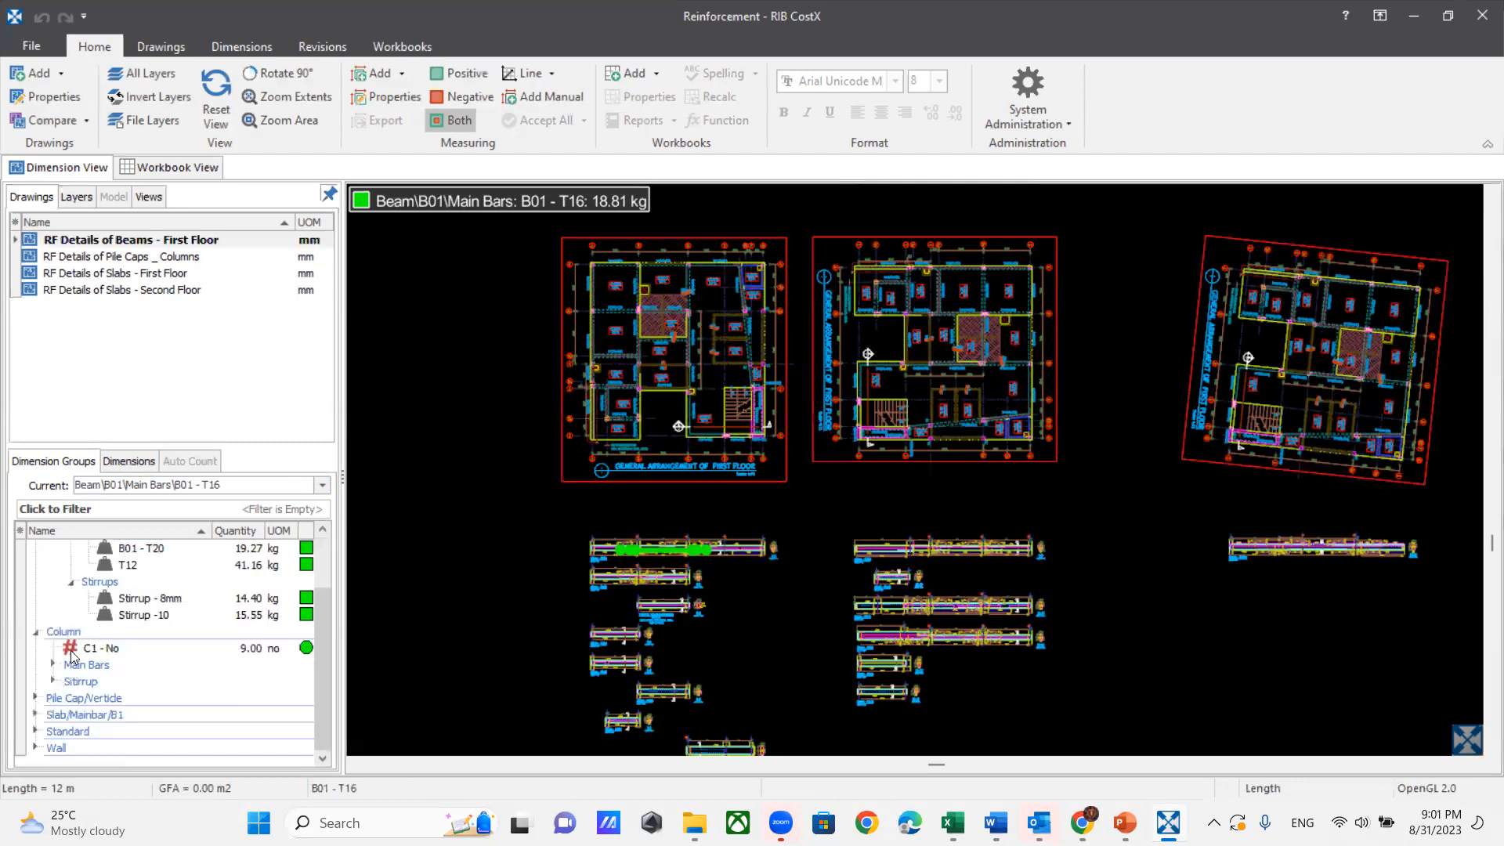
{"action": "left_click", "coordinate": [54, 665]}
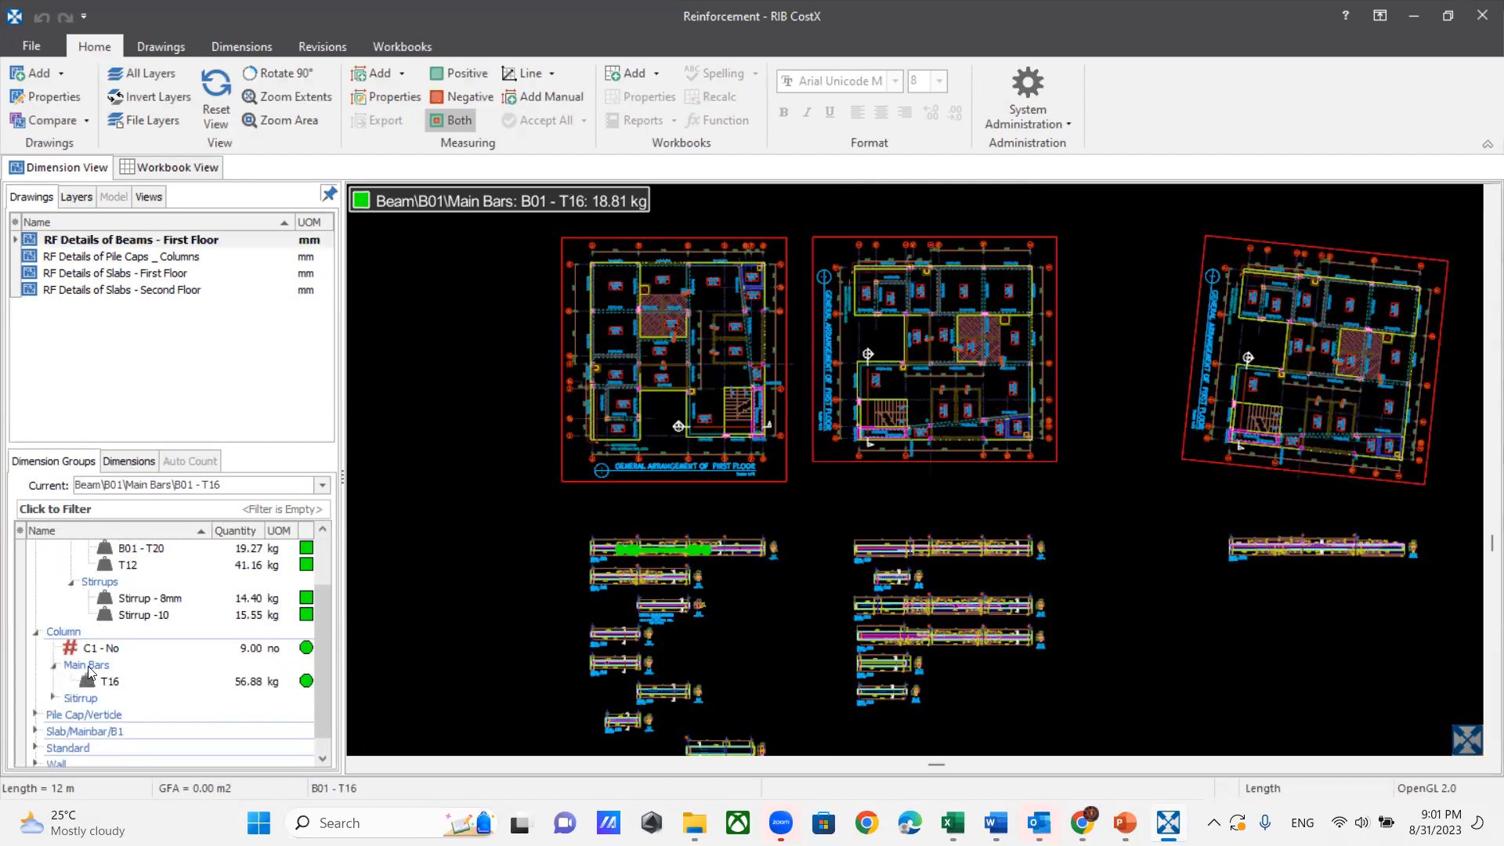
{"action": "left_click", "coordinate": [88, 666]}
{"action": "left_click", "coordinate": [53, 698]}
{"action": "left_click", "coordinate": [82, 698]}
Step: Expand the Pile Cap/Verticle and Slab/Mainbar/B1 groups, selecting H.PC - T16 among the pile cap bars
{"action": "scroll", "coordinate": [86, 701], "scroll_direction": "down", "scroll_amount": 1}
{"action": "left_click", "coordinate": [35, 698]}
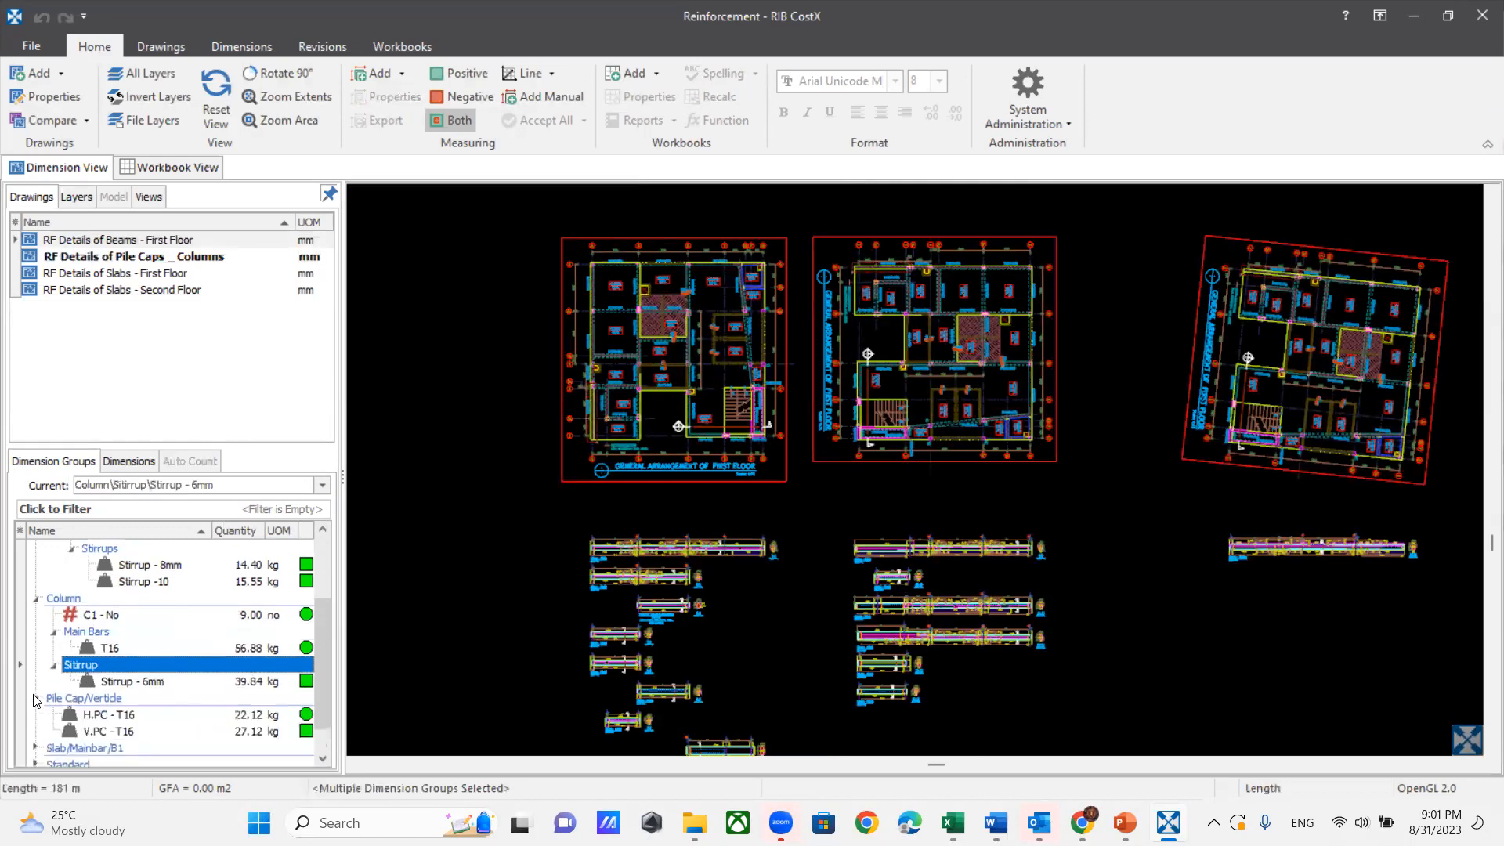
{"action": "scroll", "coordinate": [107, 674], "scroll_direction": "down", "scroll_amount": 1}
{"action": "left_click", "coordinate": [91, 682]}
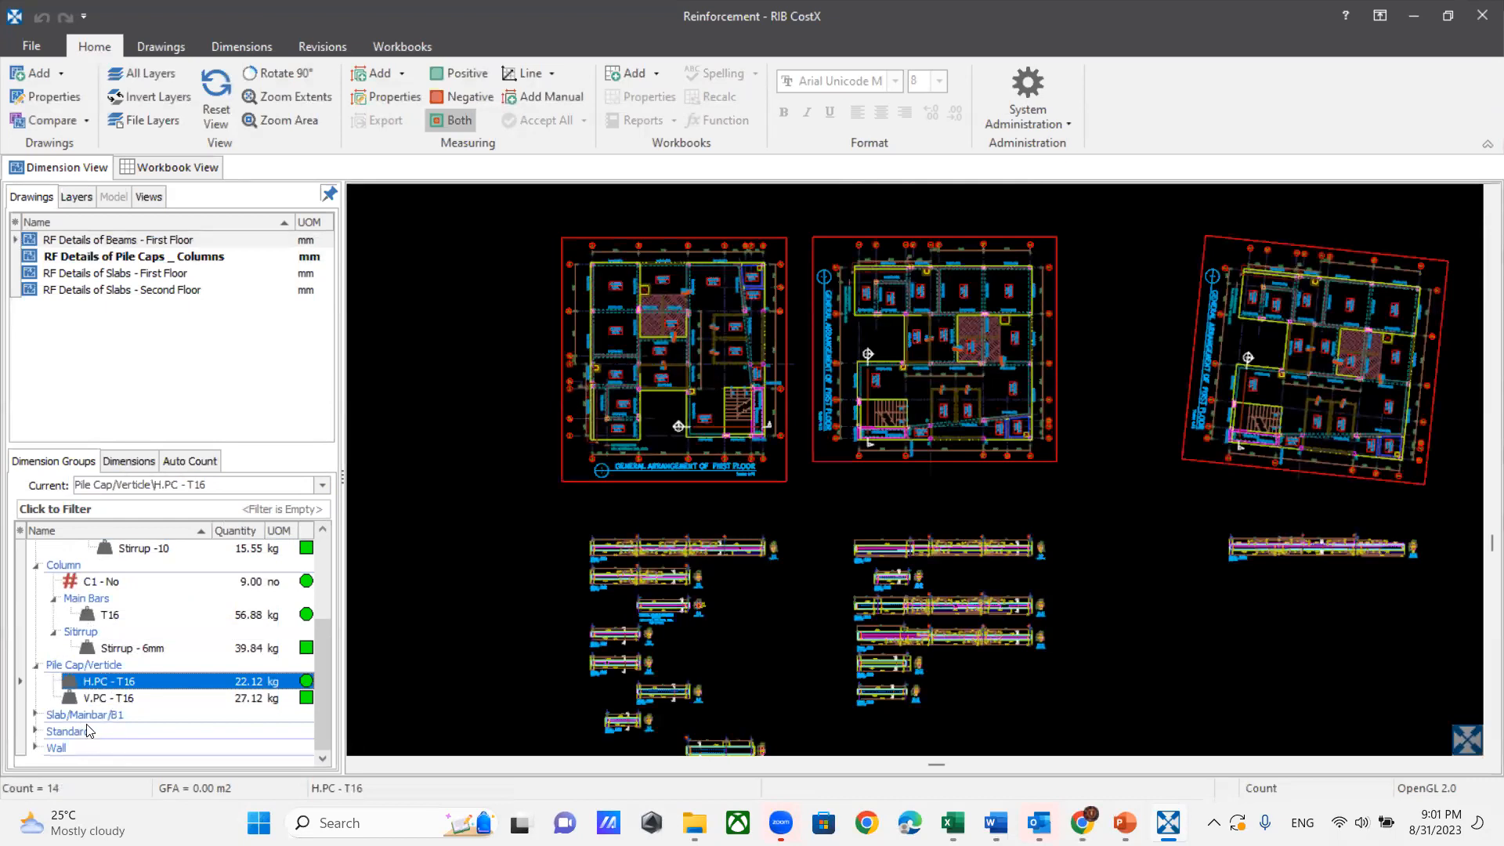
{"action": "left_click", "coordinate": [37, 715]}
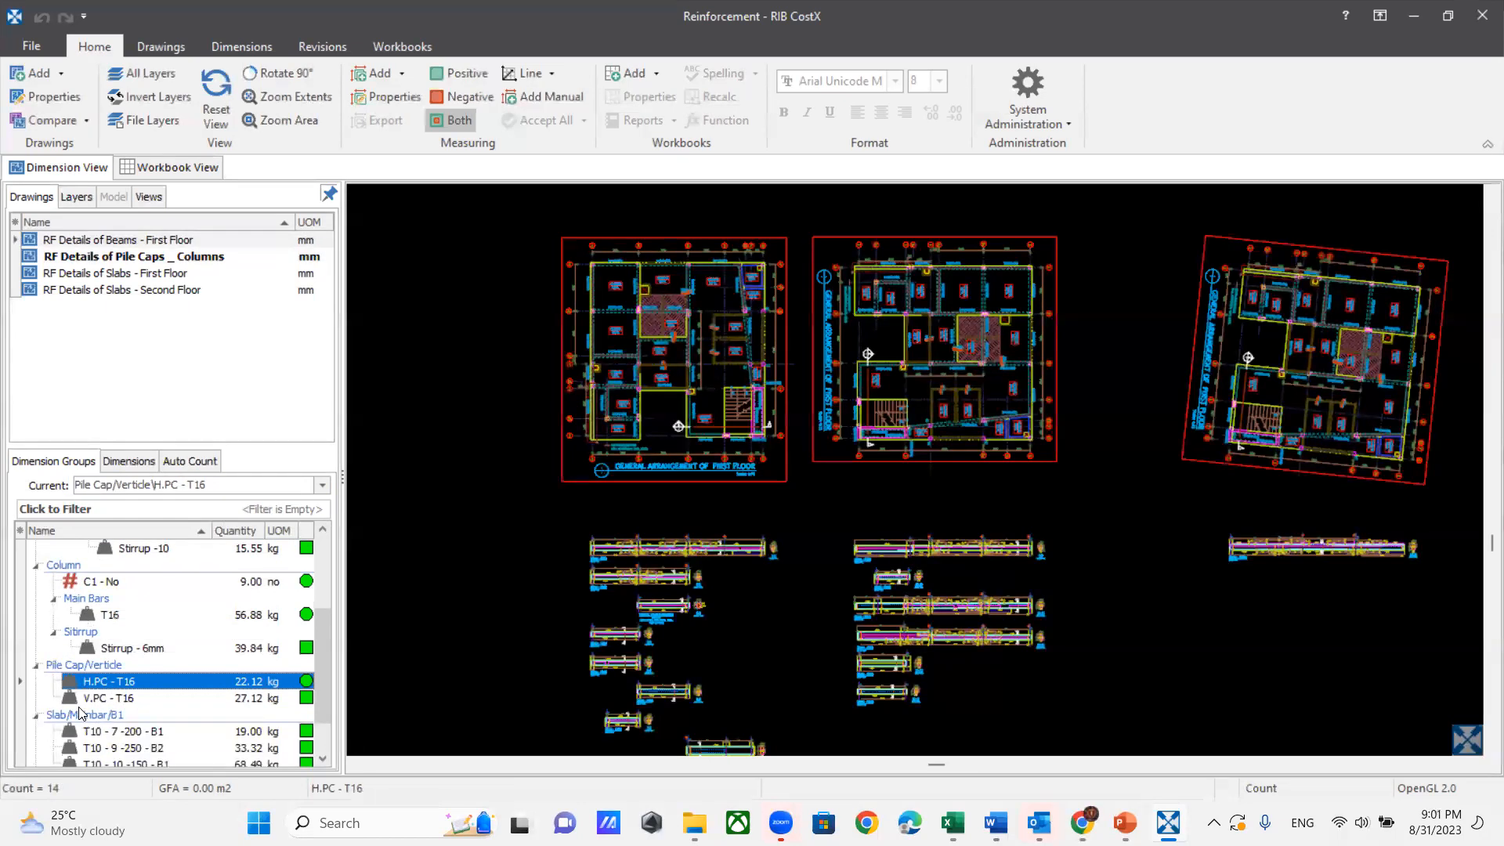
{"action": "scroll", "coordinate": [80, 712], "scroll_direction": "down", "scroll_amount": 1}
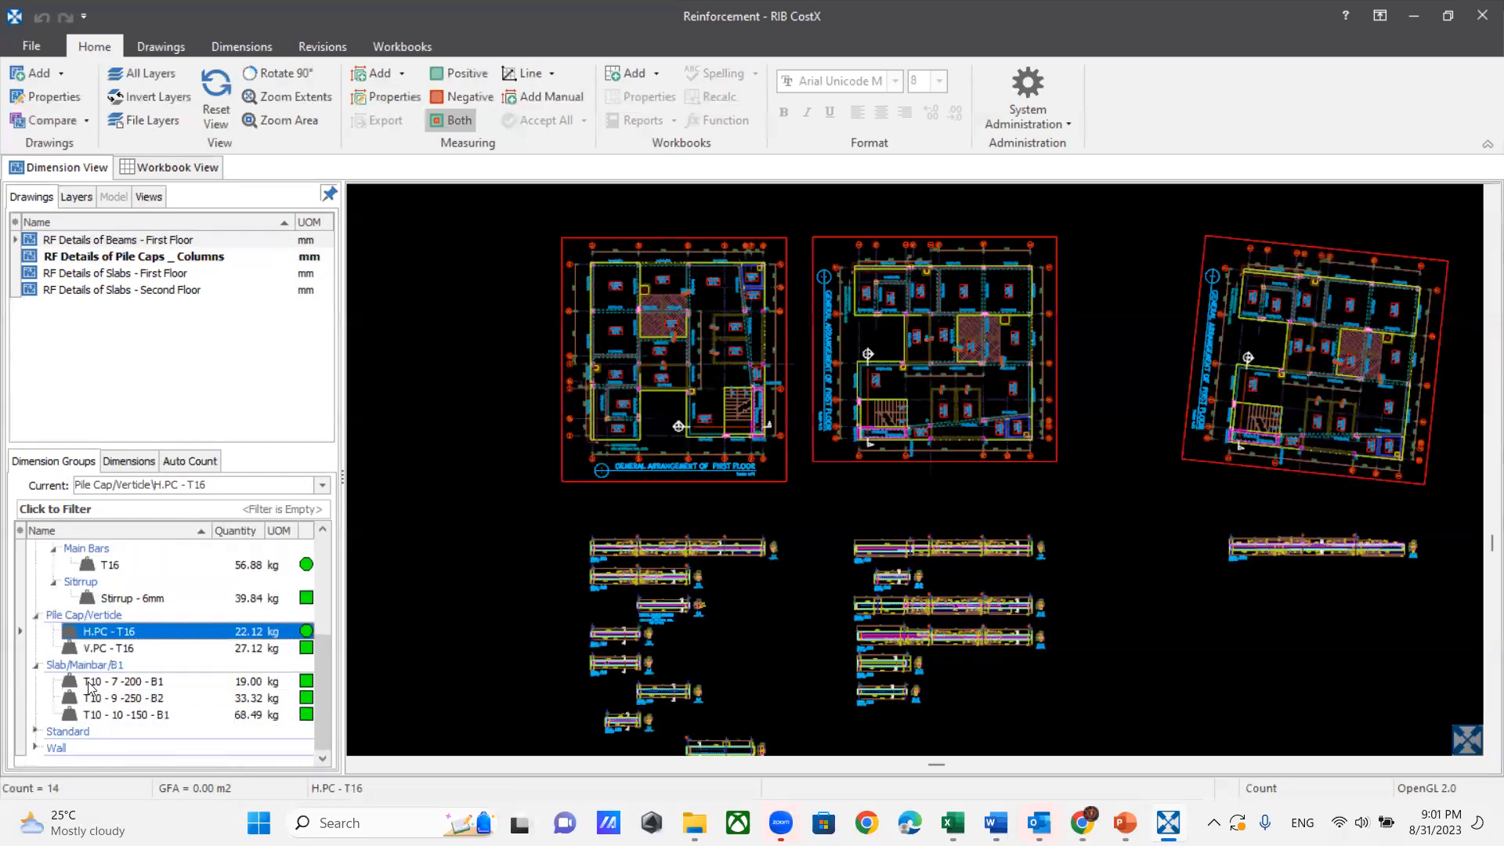
Step: Expand the Wall group's horizontal and vertical bar folders and select the whole Wall group
{"action": "left_click", "coordinate": [35, 748]}
{"action": "left_click", "coordinate": [54, 731]}
{"action": "left_click", "coordinate": [53, 748]}
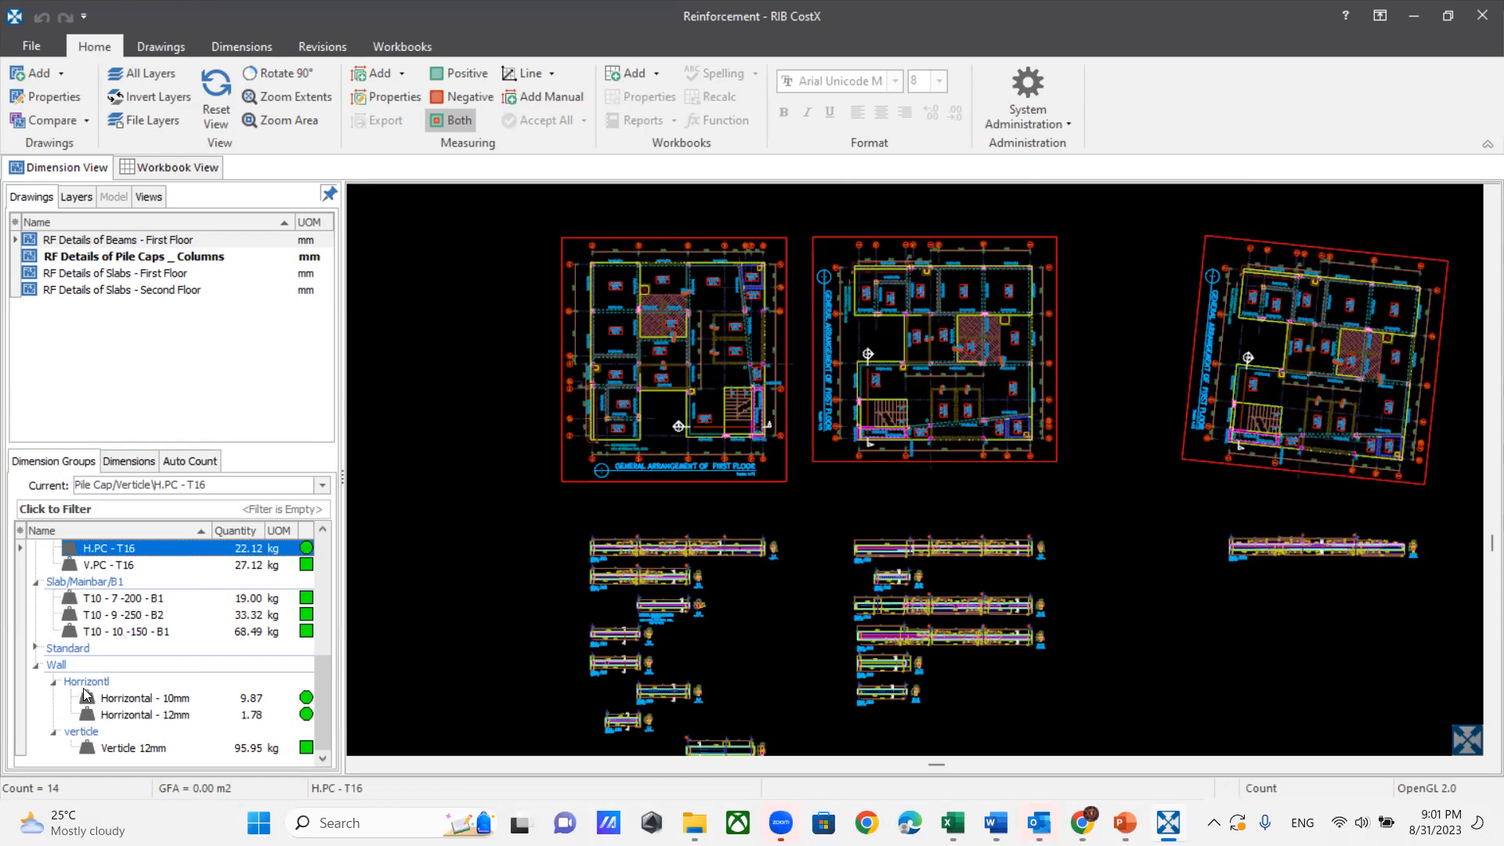
{"action": "left_click", "coordinate": [61, 666]}
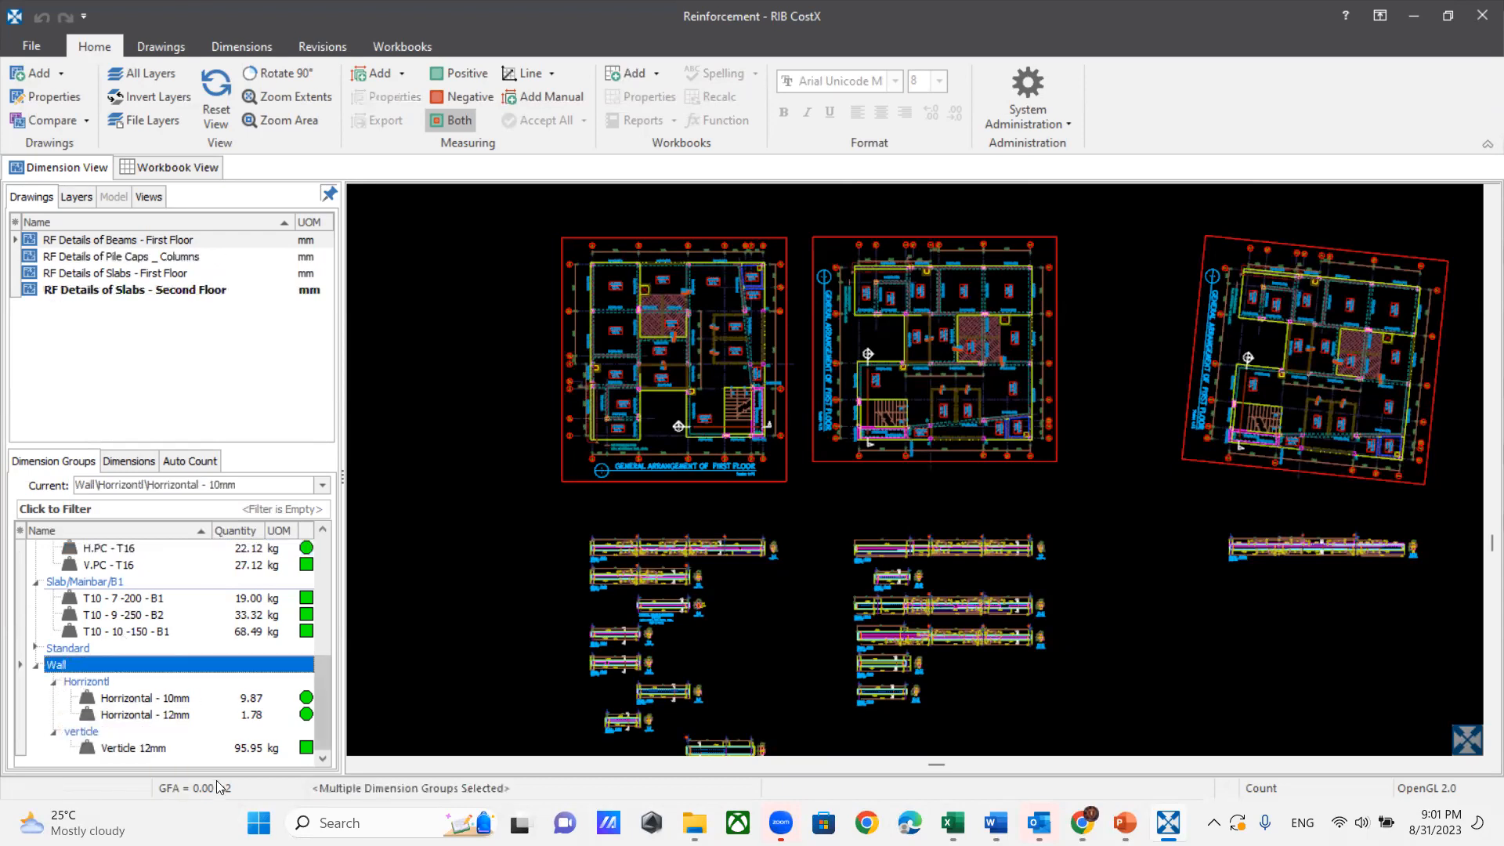
Step: Open the RF Details of Slabs - Second Floor drawing and examine the measured wall bars in section and on the slab plan
{"action": "left_click", "coordinate": [172, 291]}
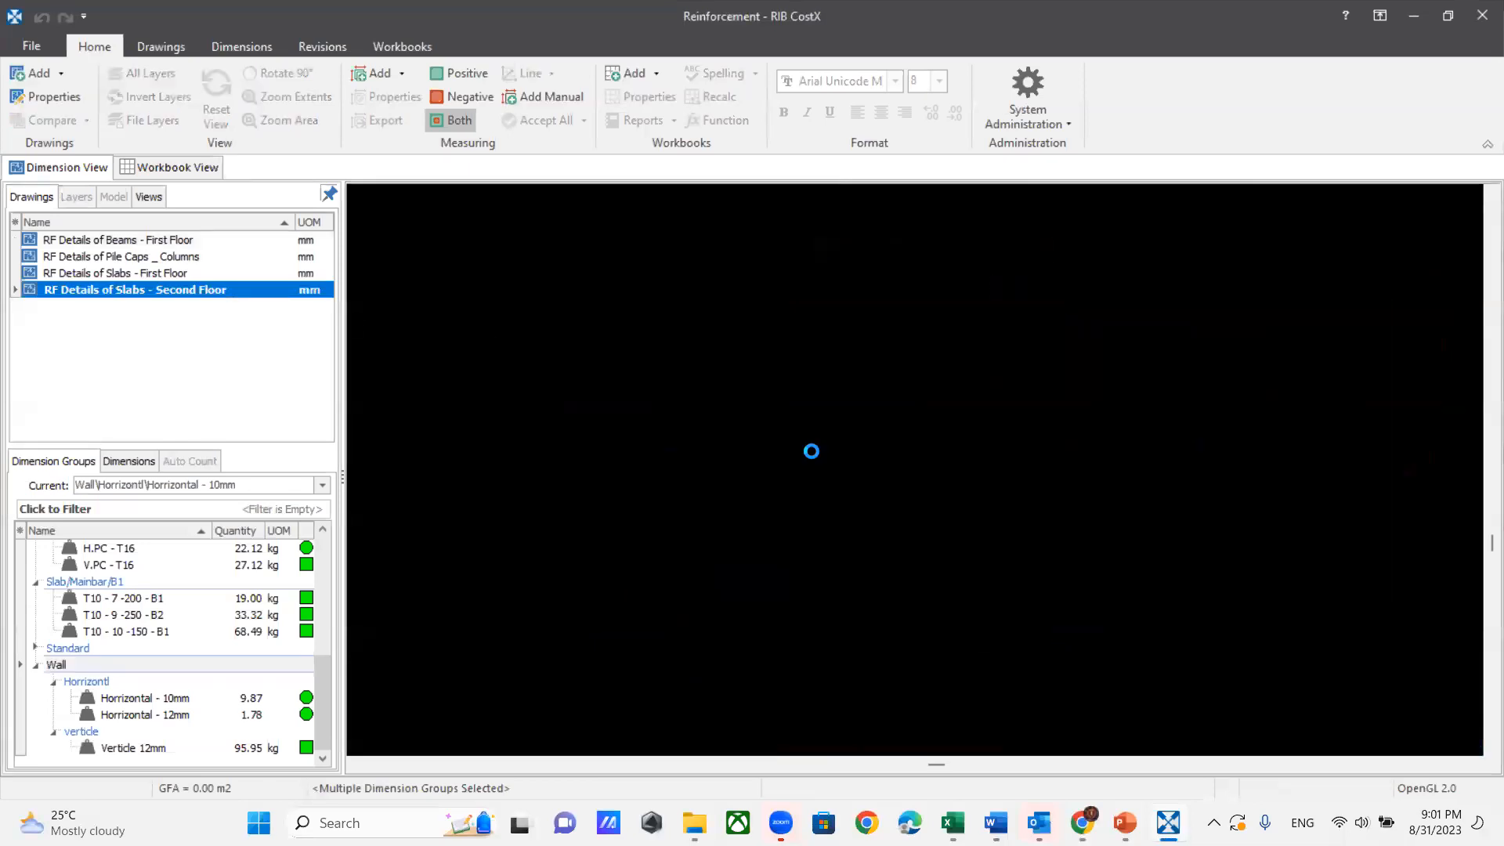
{"action": "scroll", "coordinate": [778, 506], "scroll_direction": "down", "scroll_amount": 2}
{"action": "scroll", "coordinate": [1040, 541], "scroll_direction": "up", "scroll_amount": 4}
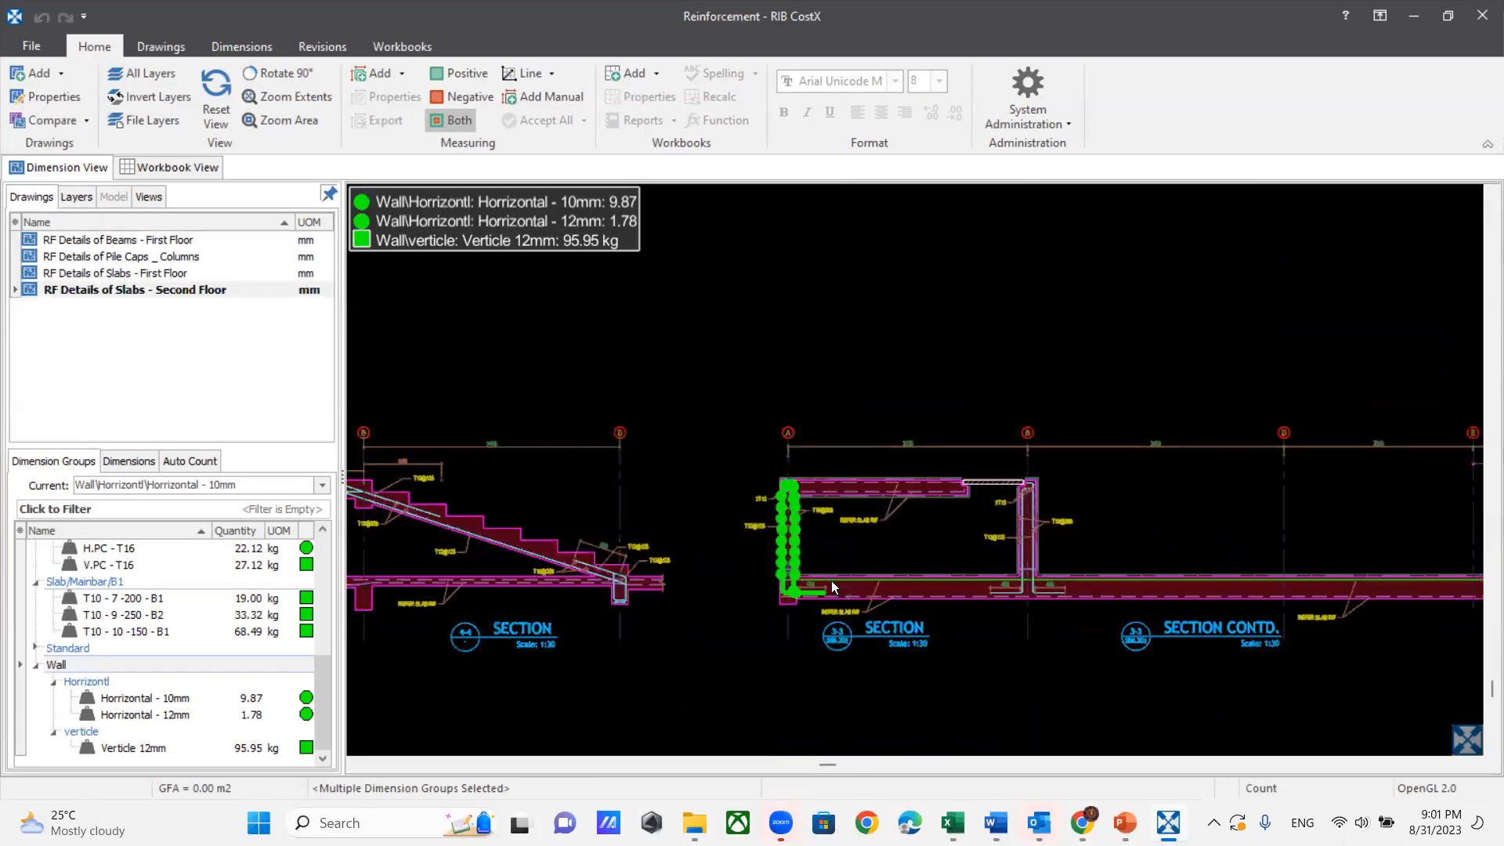
{"action": "scroll", "coordinate": [993, 567], "scroll_direction": "down", "scroll_amount": 5}
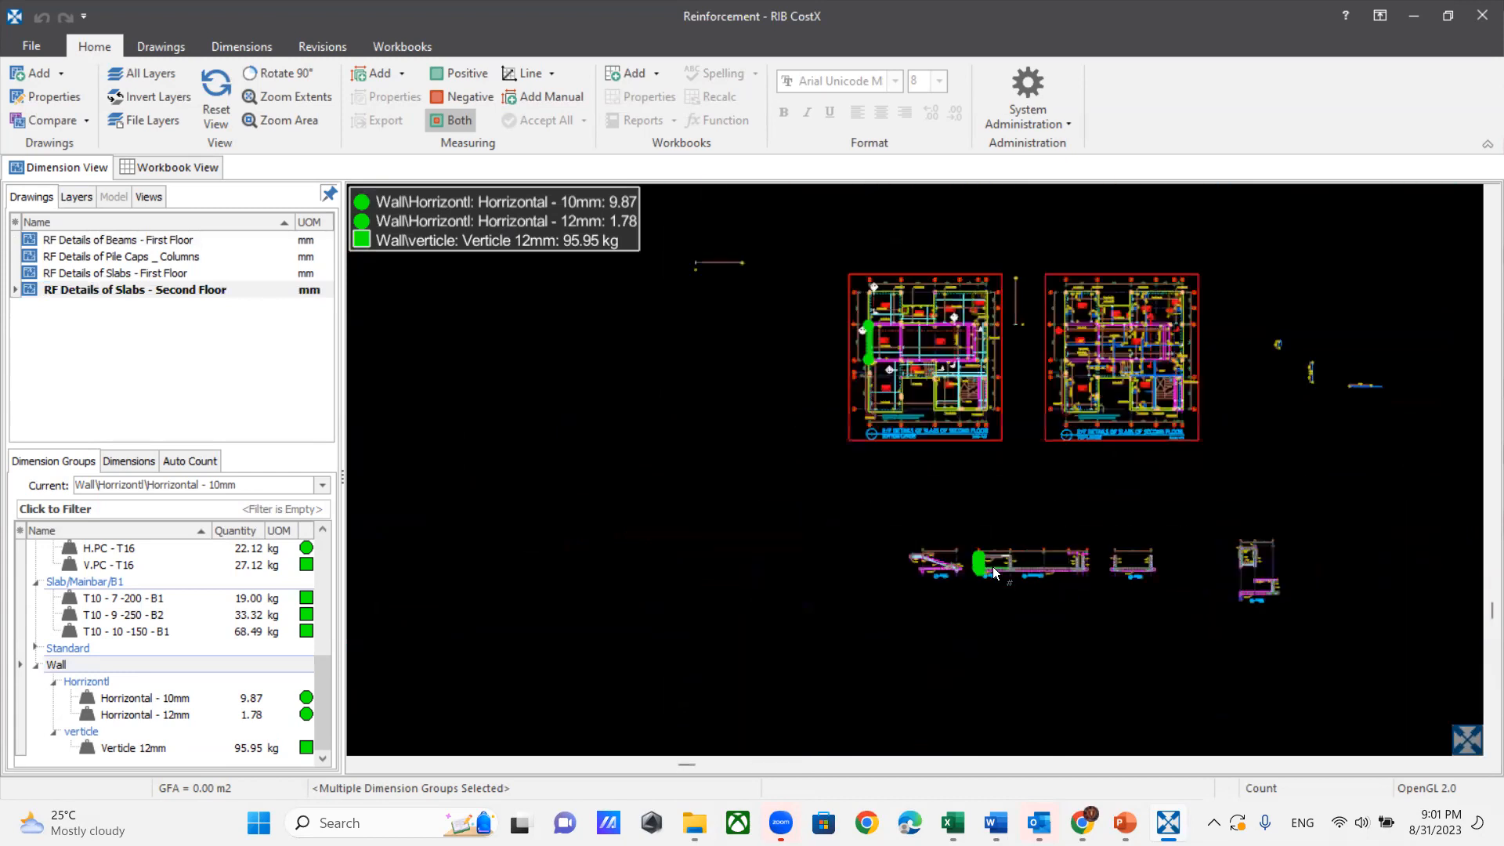
{"action": "scroll", "coordinate": [928, 322], "scroll_direction": "up", "scroll_amount": 6}
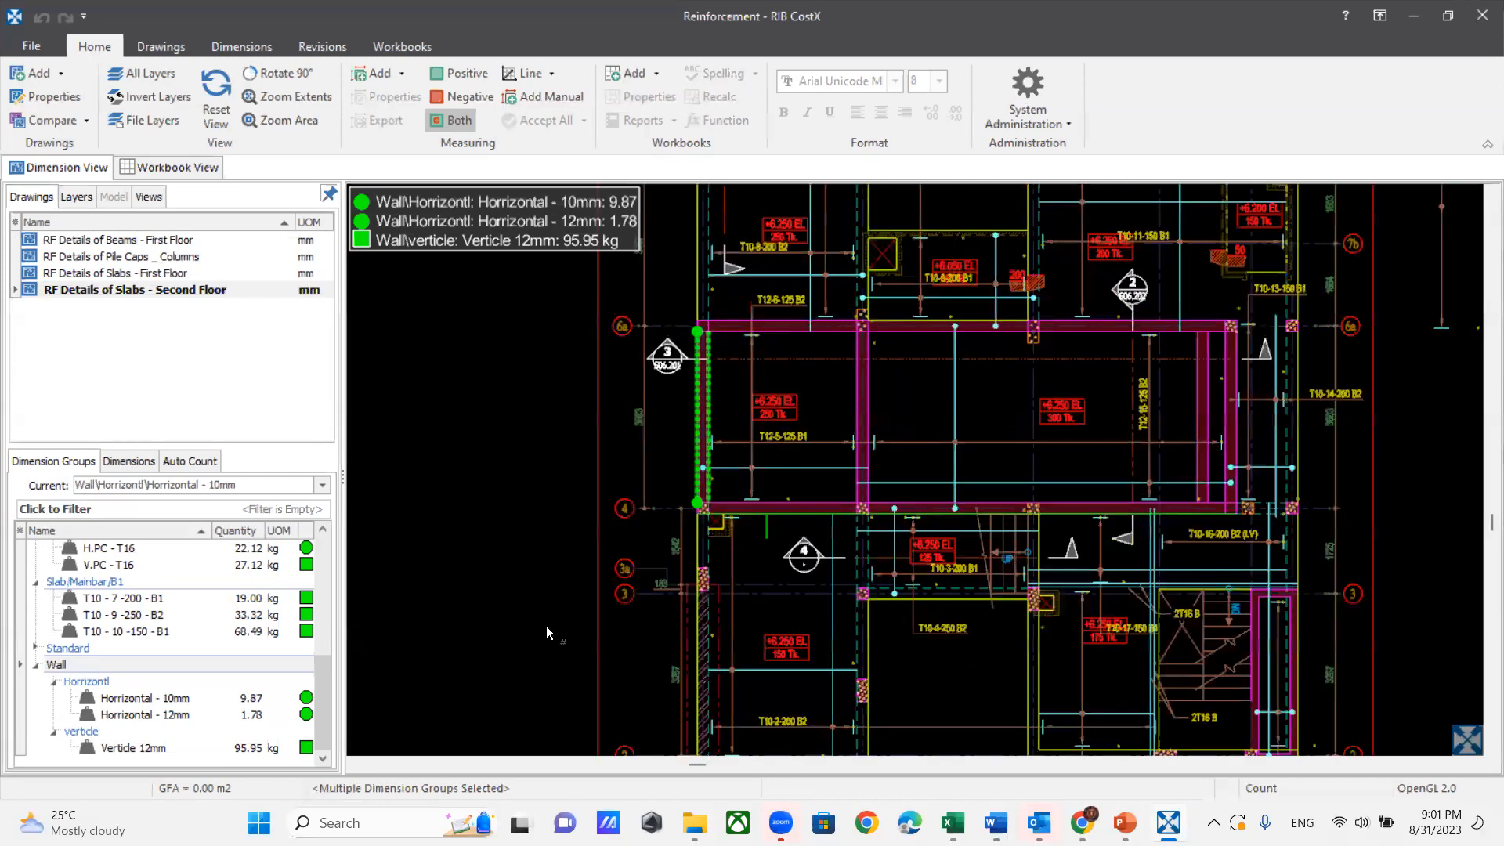
{"action": "scroll", "coordinate": [537, 627], "scroll_direction": "down", "scroll_amount": 4}
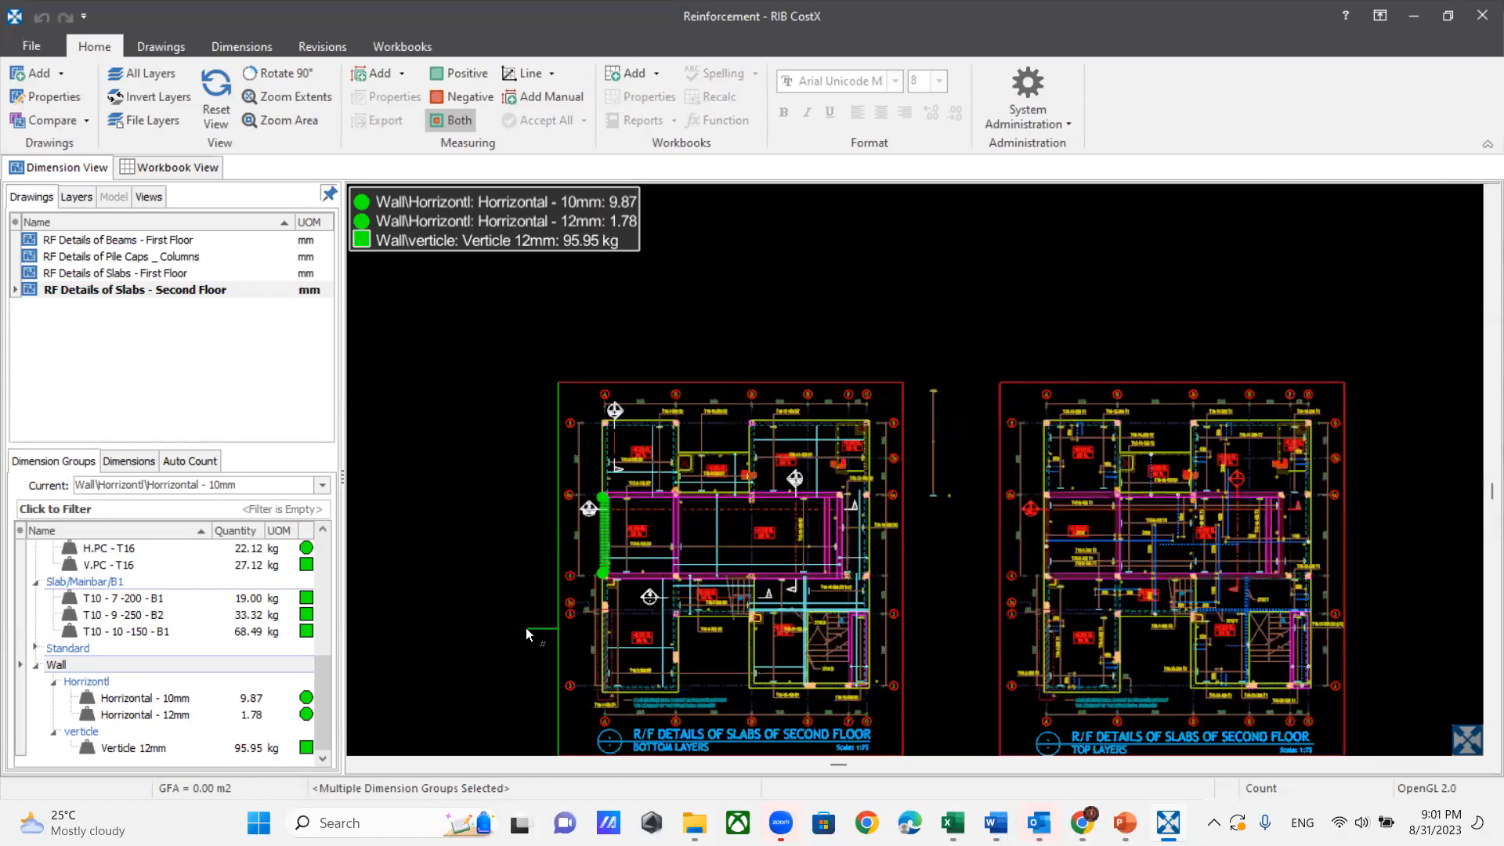
{"action": "scroll", "coordinate": [498, 303], "scroll_direction": "down", "scroll_amount": 2}
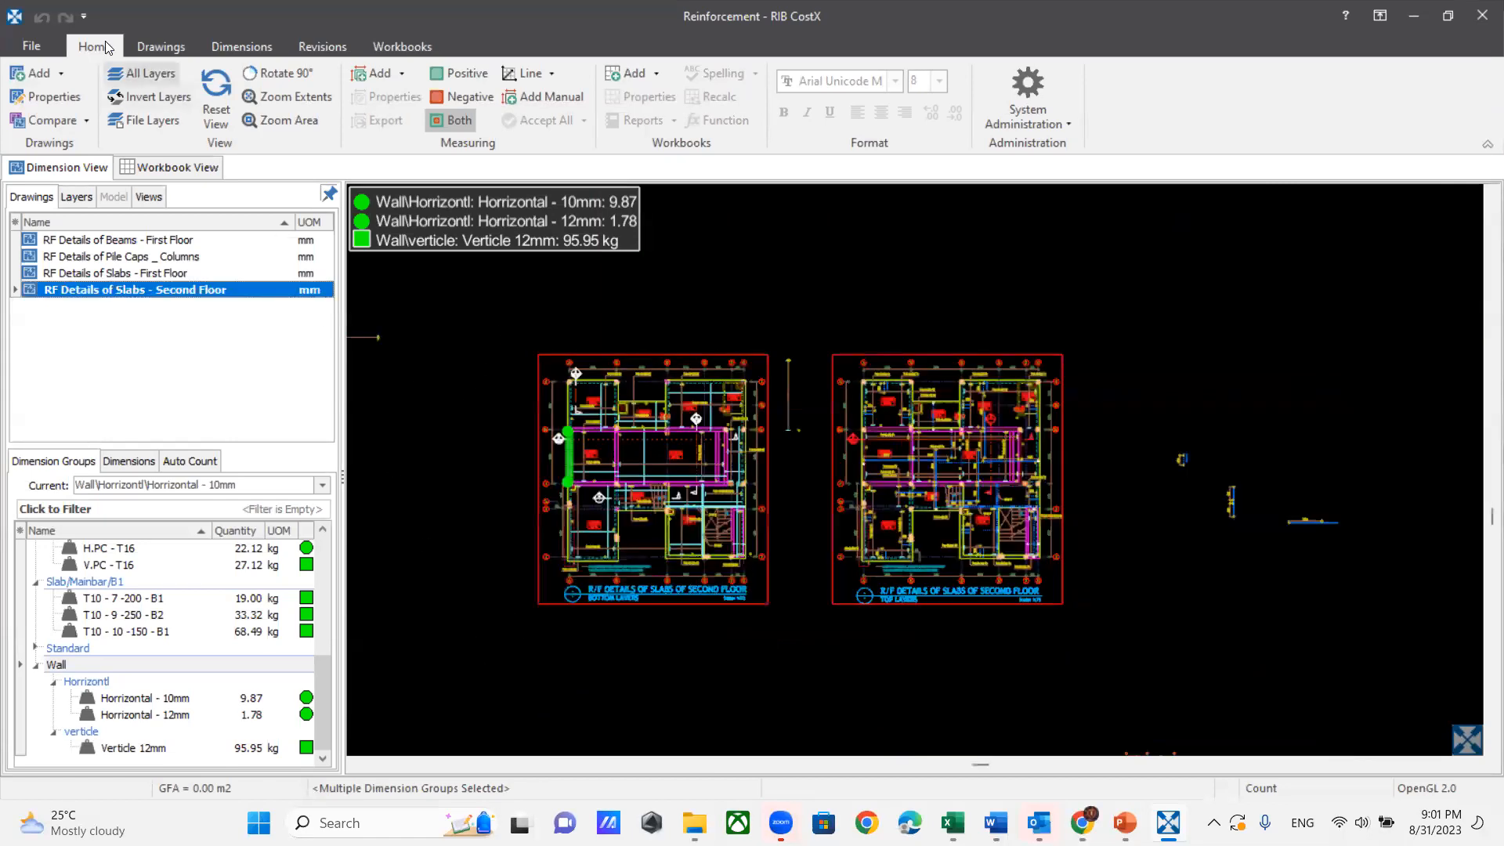
Step: Close CostX and open the Note folder inside Introduction to CostX in File Explorer
{"action": "left_click", "coordinate": [25, 48]}
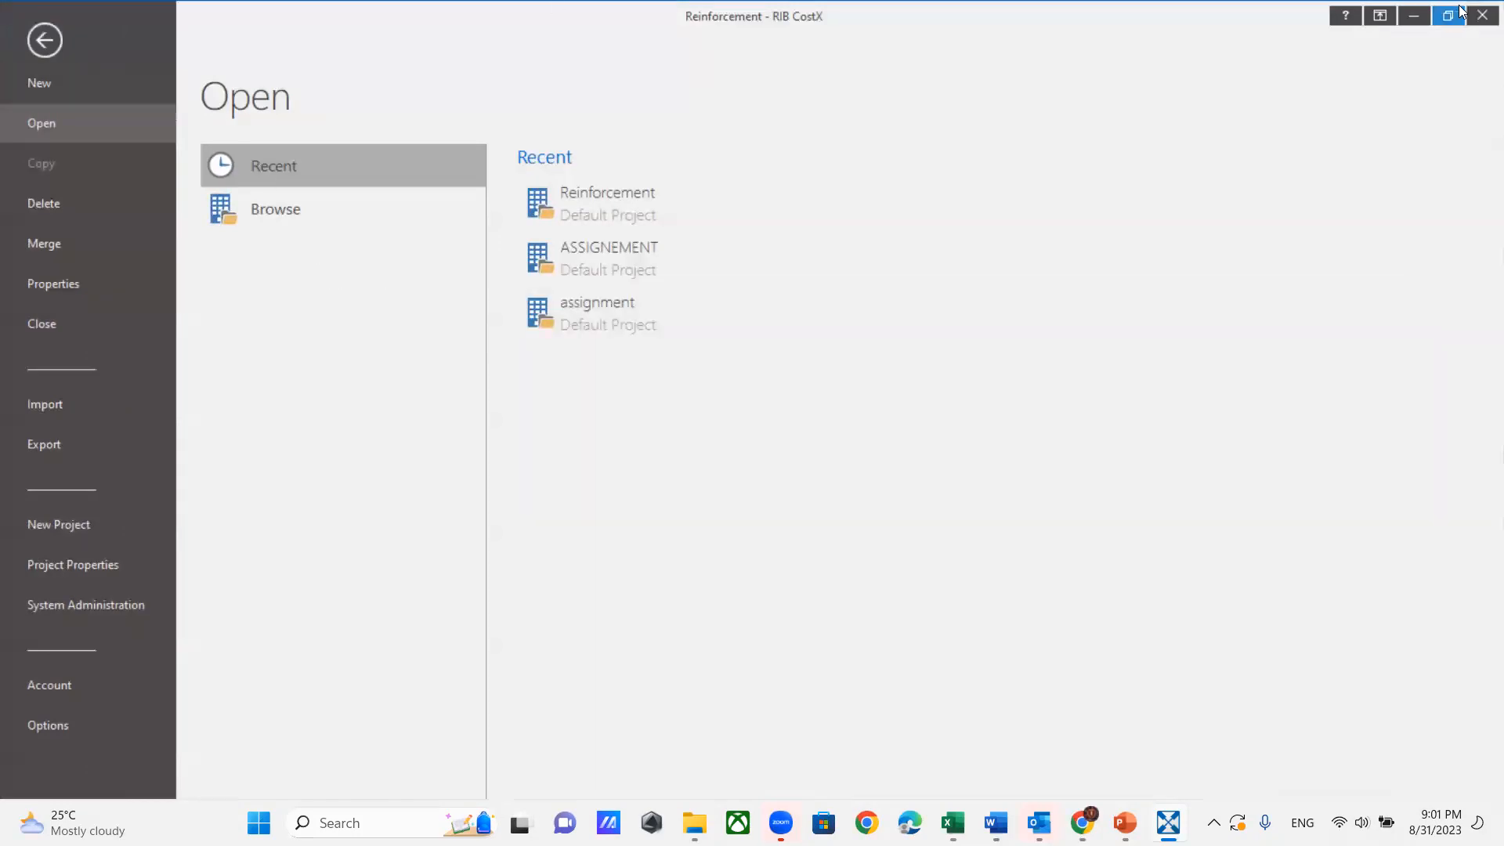
{"action": "left_click", "coordinate": [1480, 17]}
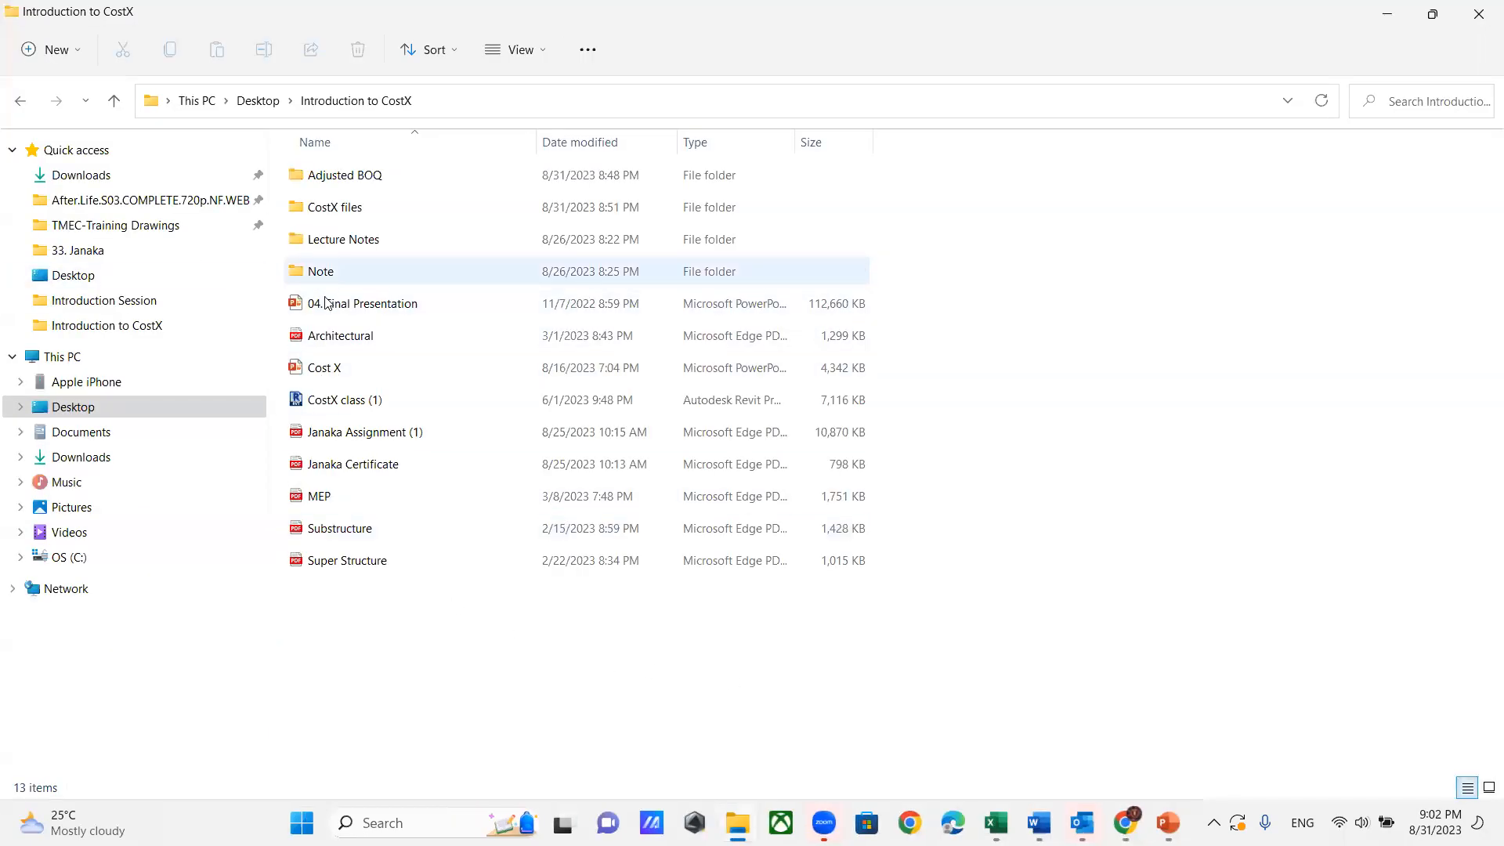
{"action": "left_click", "coordinate": [326, 273]}
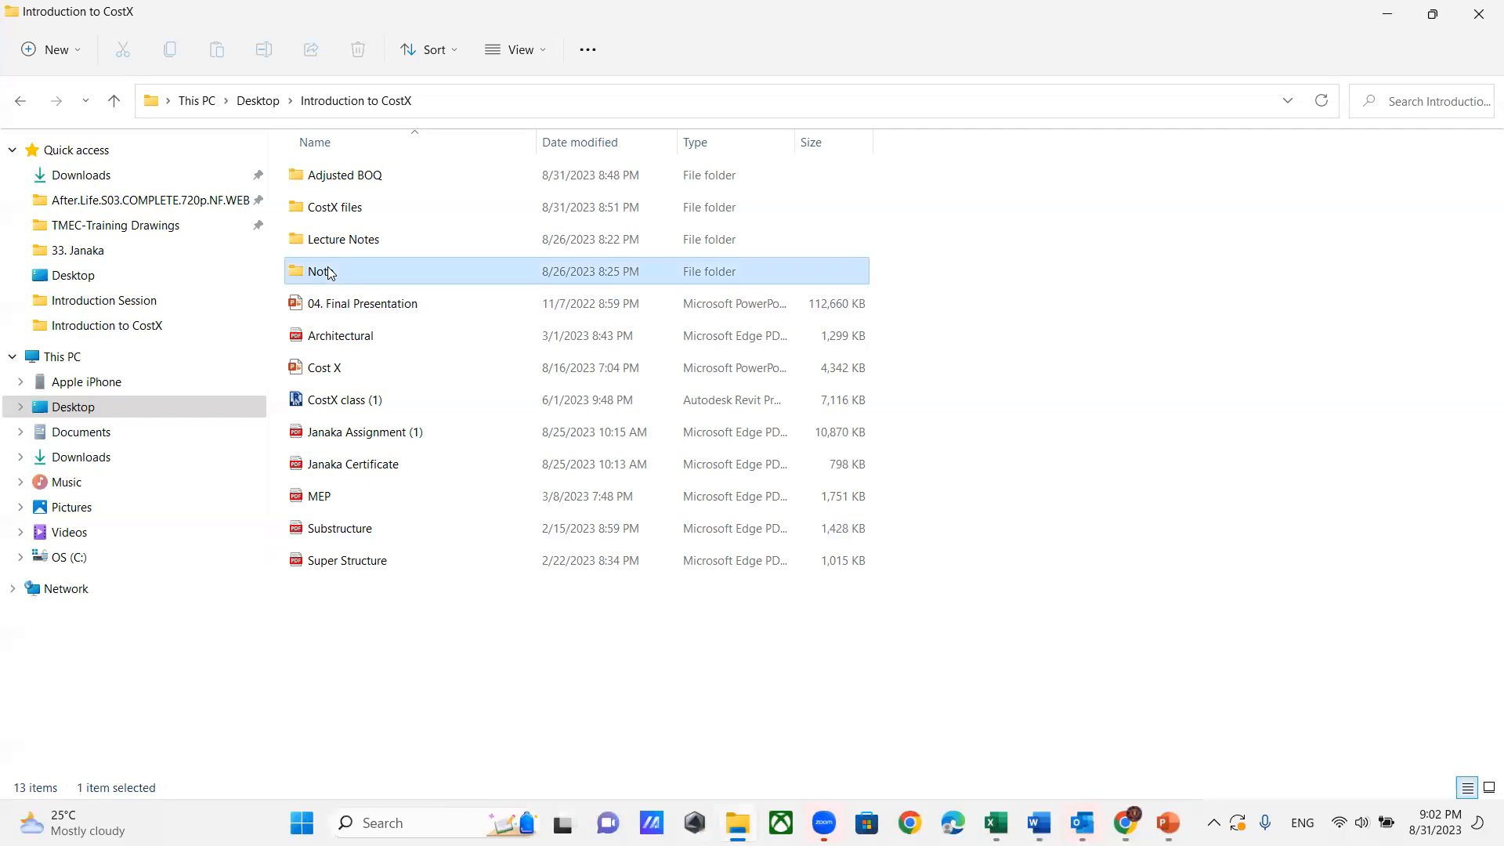
{"action": "key", "text": "Return"}
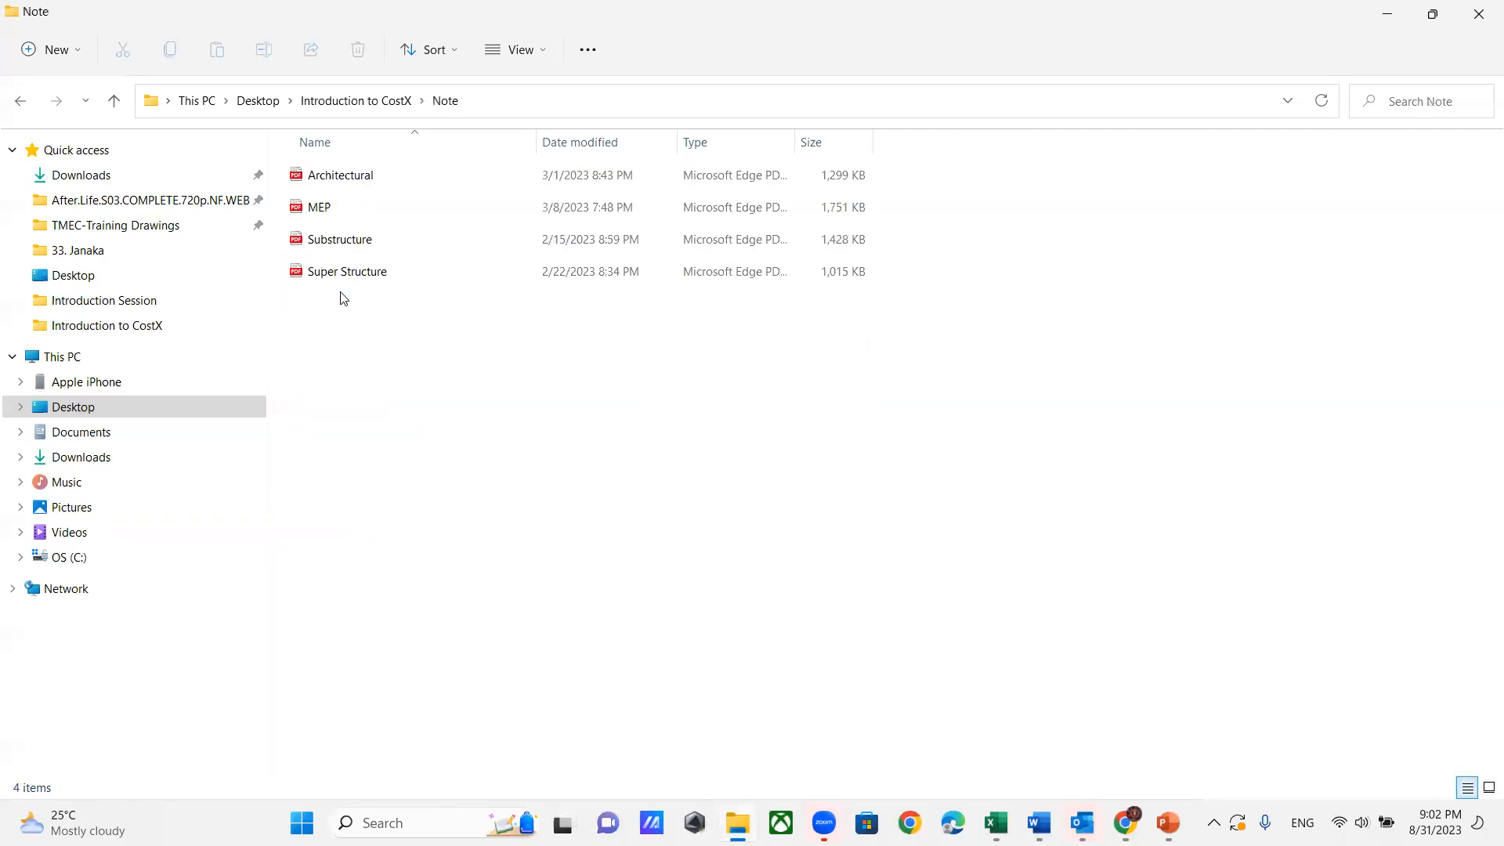
Step: Open the MEP PDF from the Note folder and display it full screen in Edge
{"action": "left_click", "coordinate": [344, 207]}
{"action": "key", "text": "Return"}
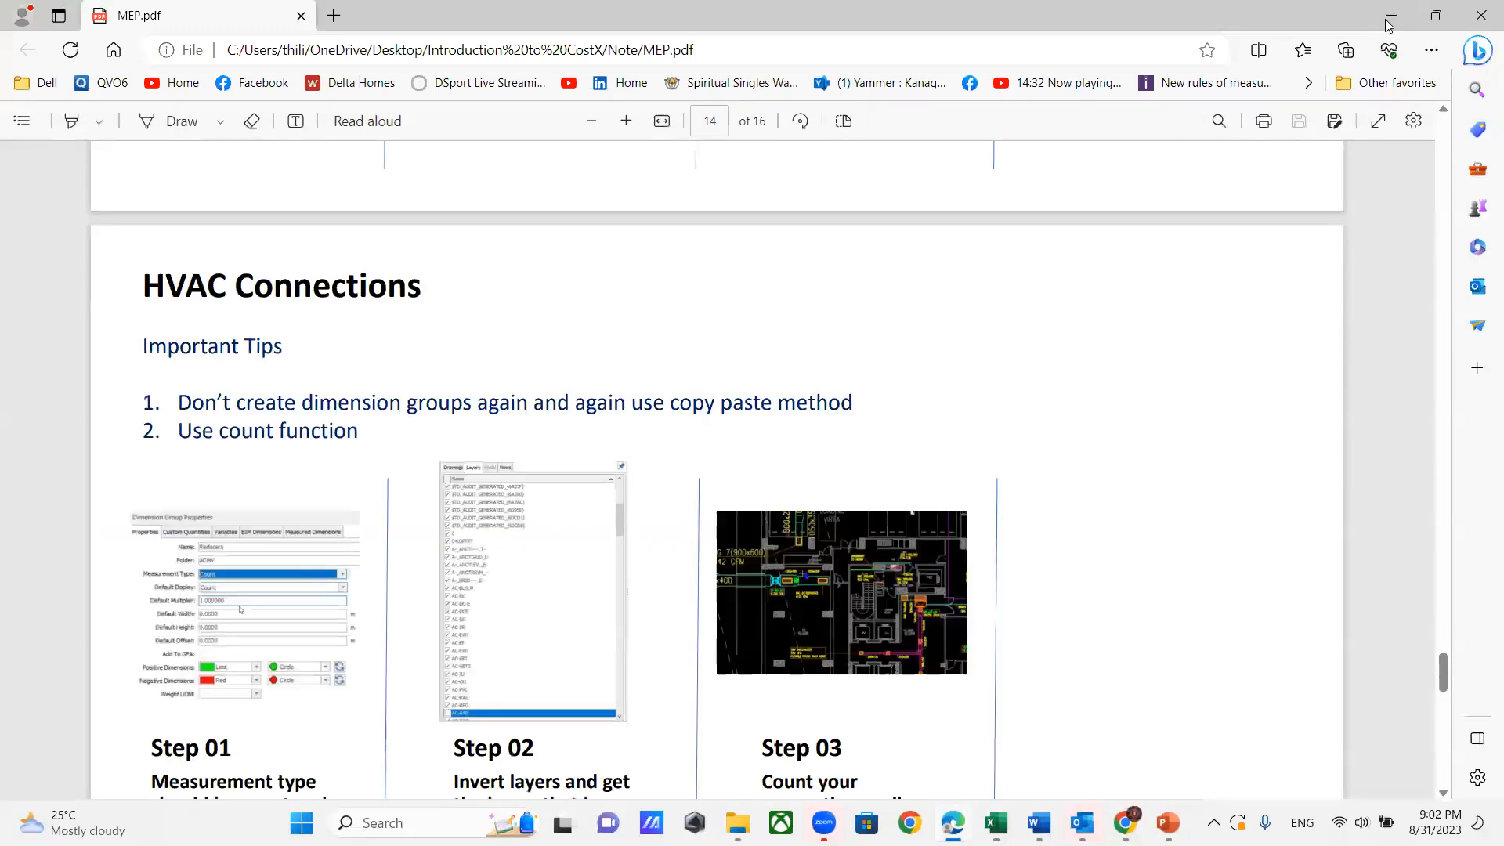
{"action": "key", "text": "F11"}
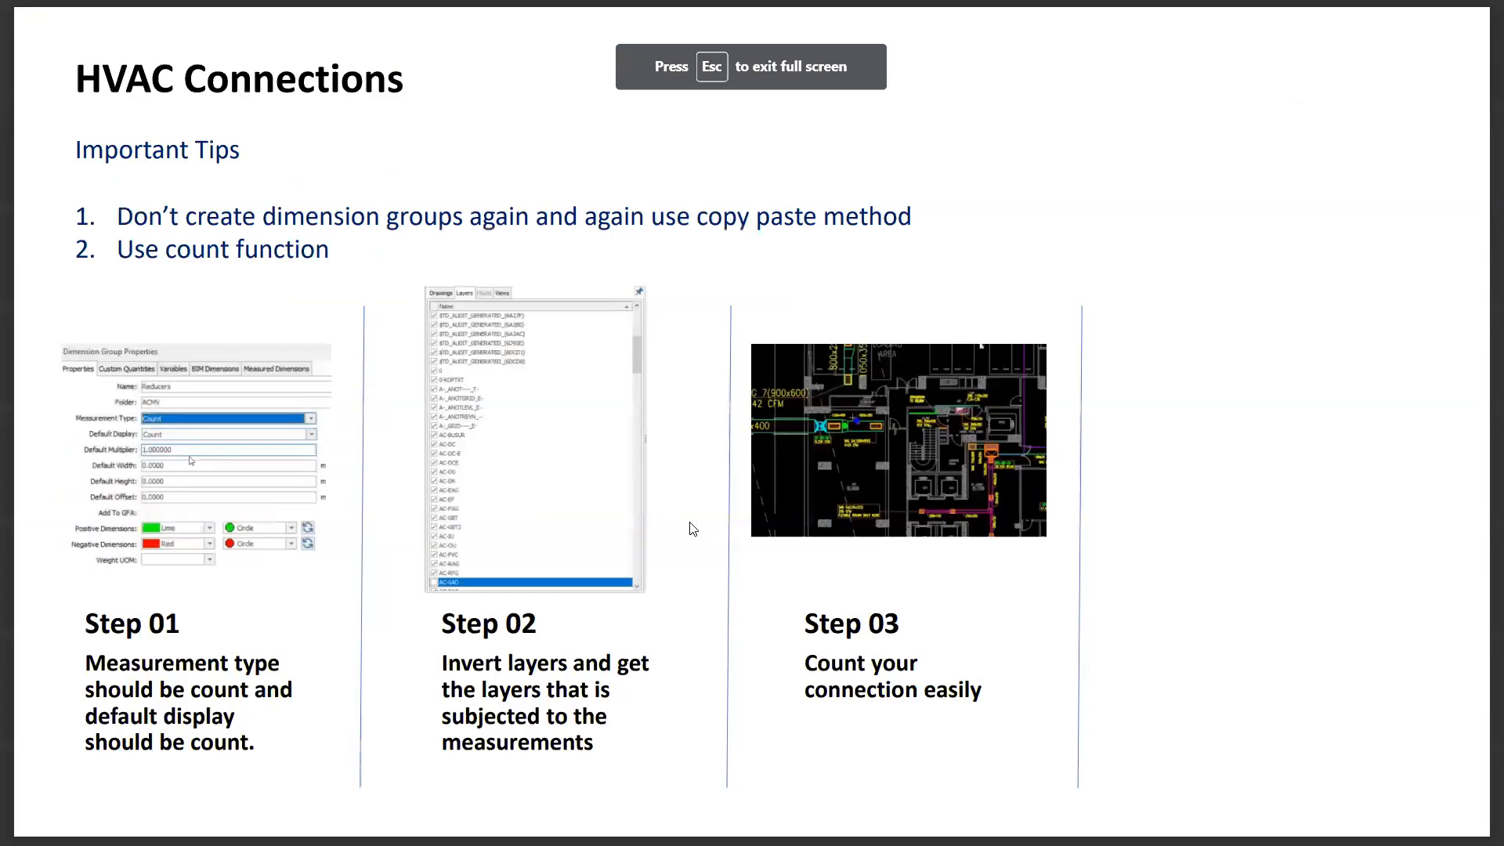
Step: Review the MEP training notes from the title and contents pages through the MEP measurements list to the Pipe Length tips
{"action": "key", "text": "Page_Down"}
{"action": "key", "text": "Page_Down"}
{"action": "scroll", "coordinate": [715, 493], "scroll_direction": "up", "scroll_amount": 5}
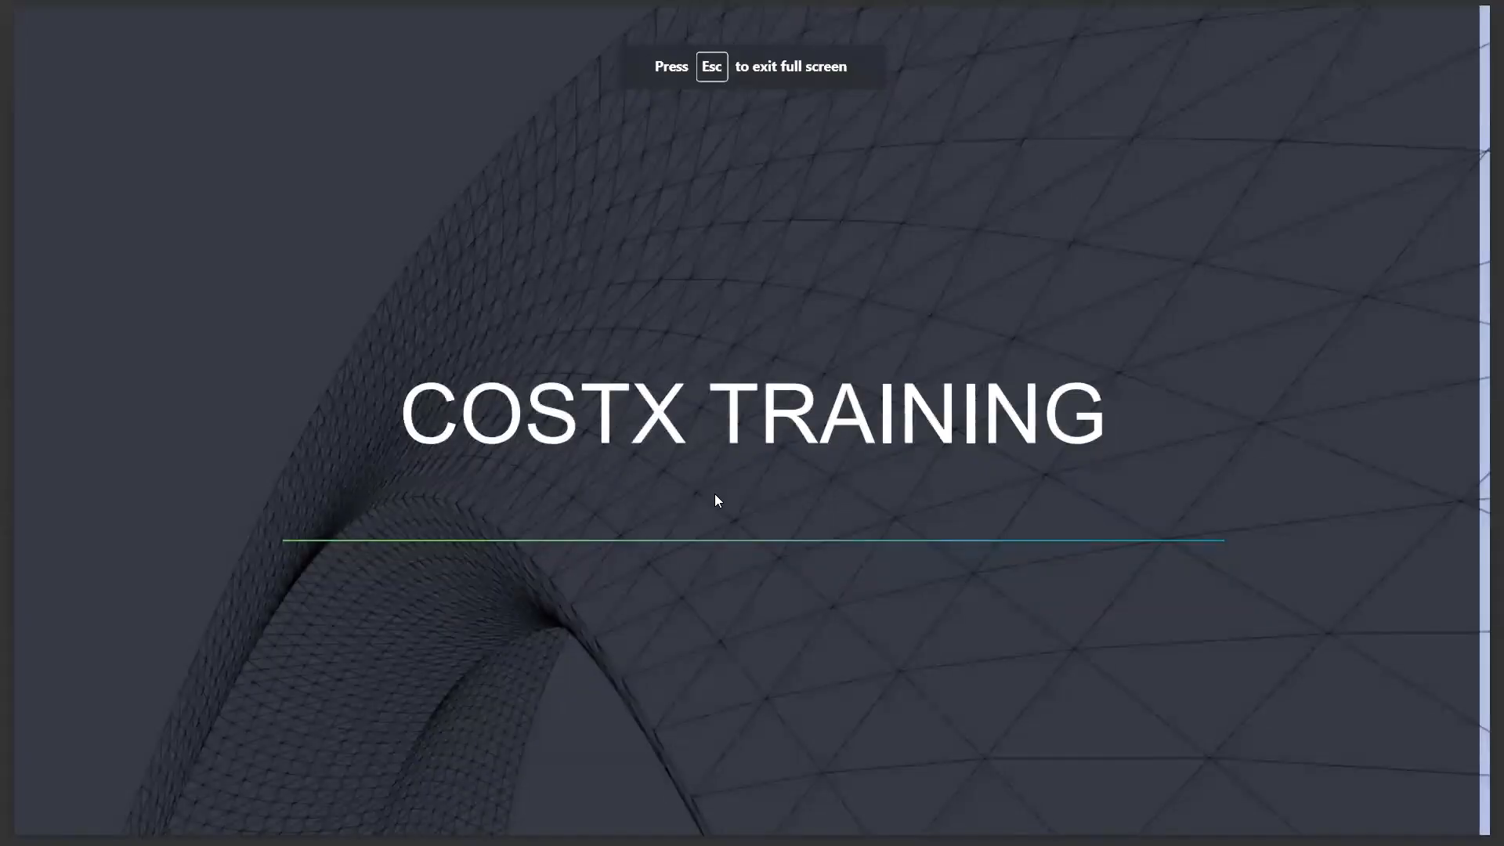
{"action": "scroll", "coordinate": [714, 494], "scroll_direction": "down", "scroll_amount": 1}
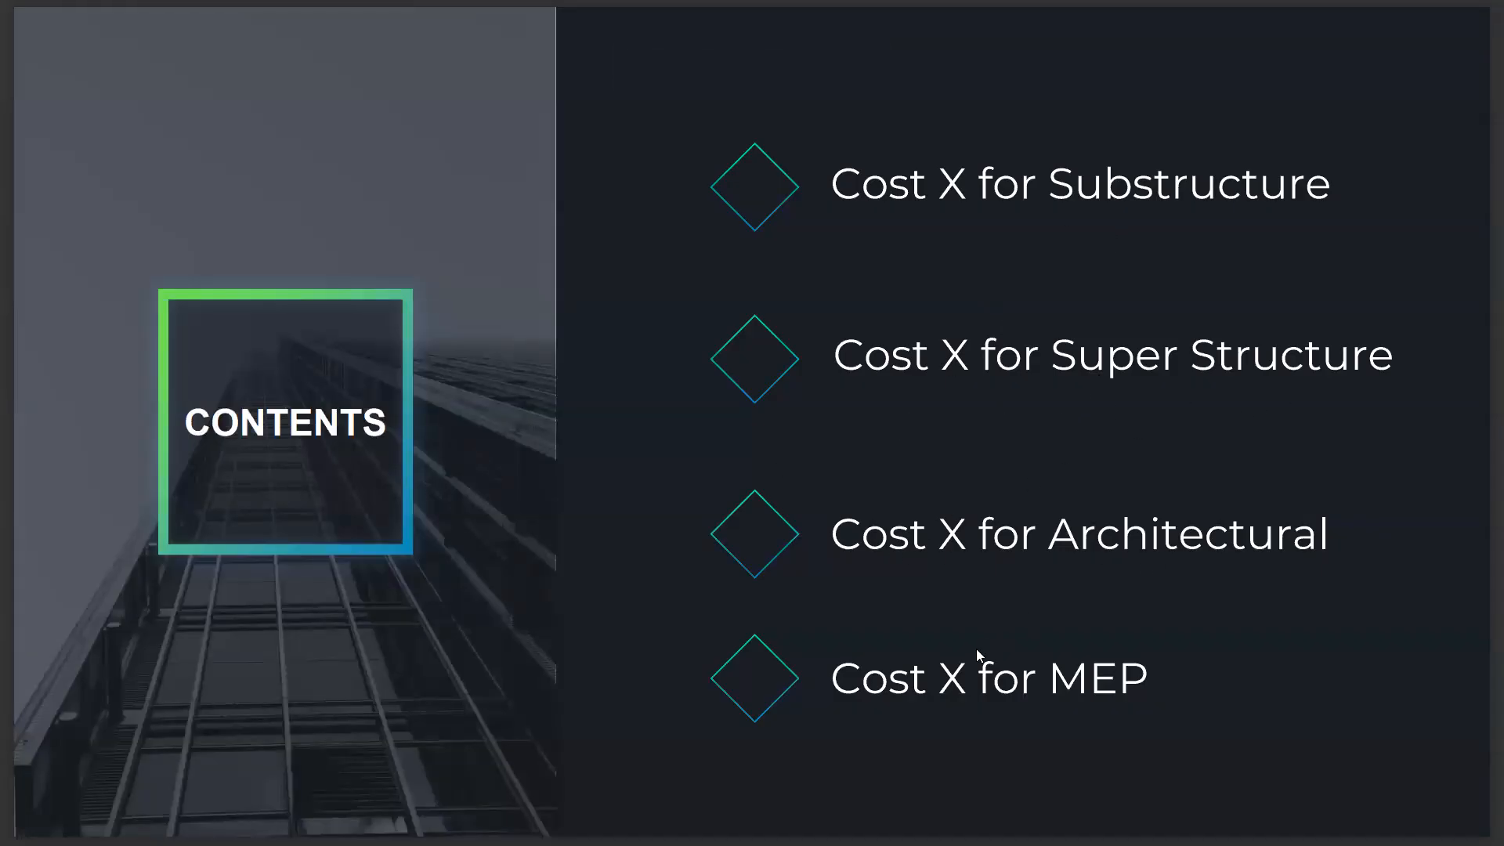
{"action": "scroll", "coordinate": [962, 628], "scroll_direction": "down", "scroll_amount": 1}
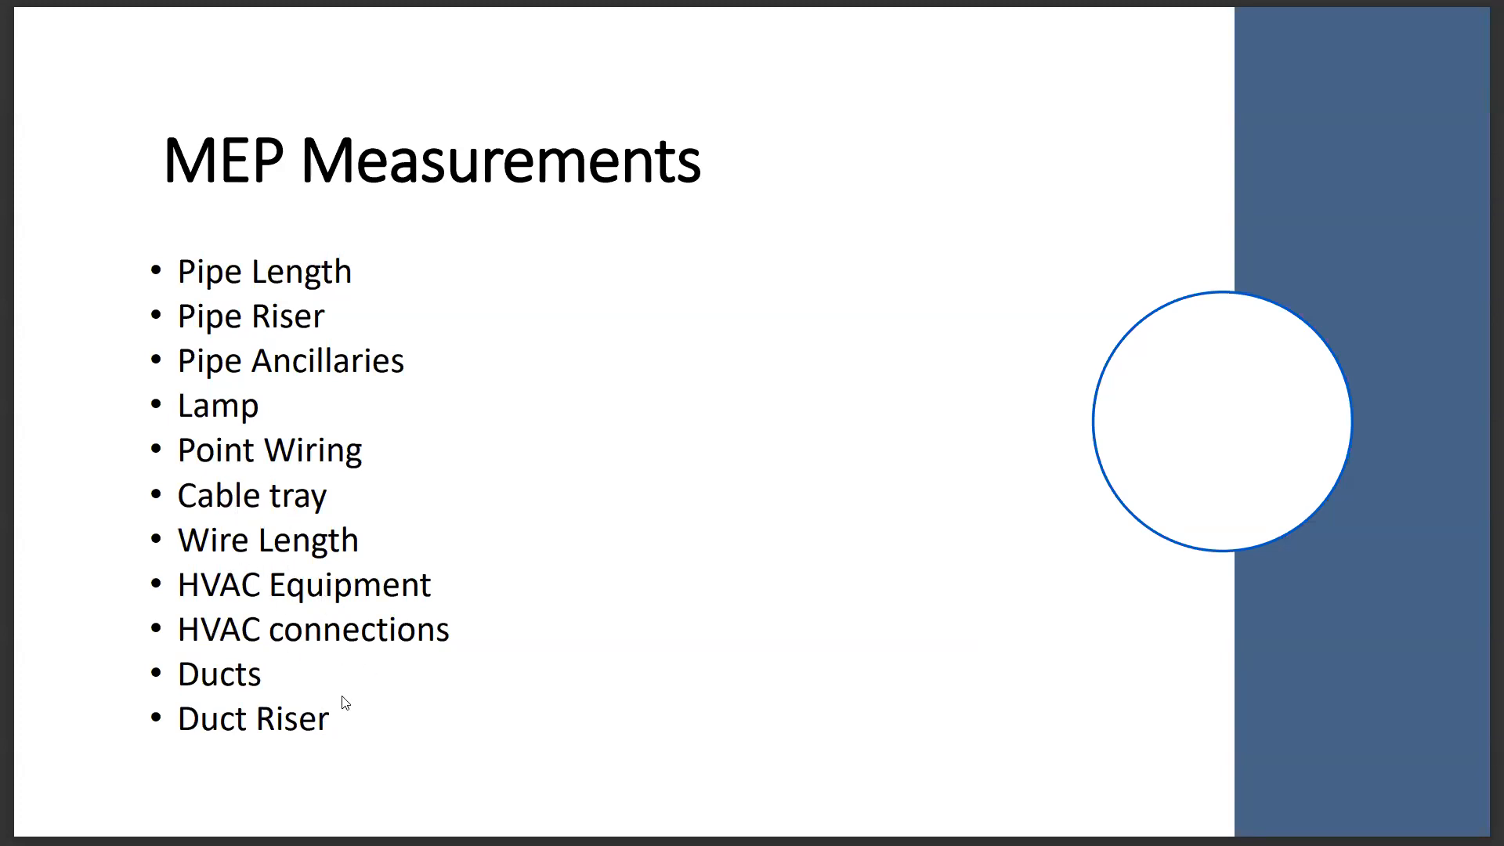
{"action": "key", "text": "Right"}
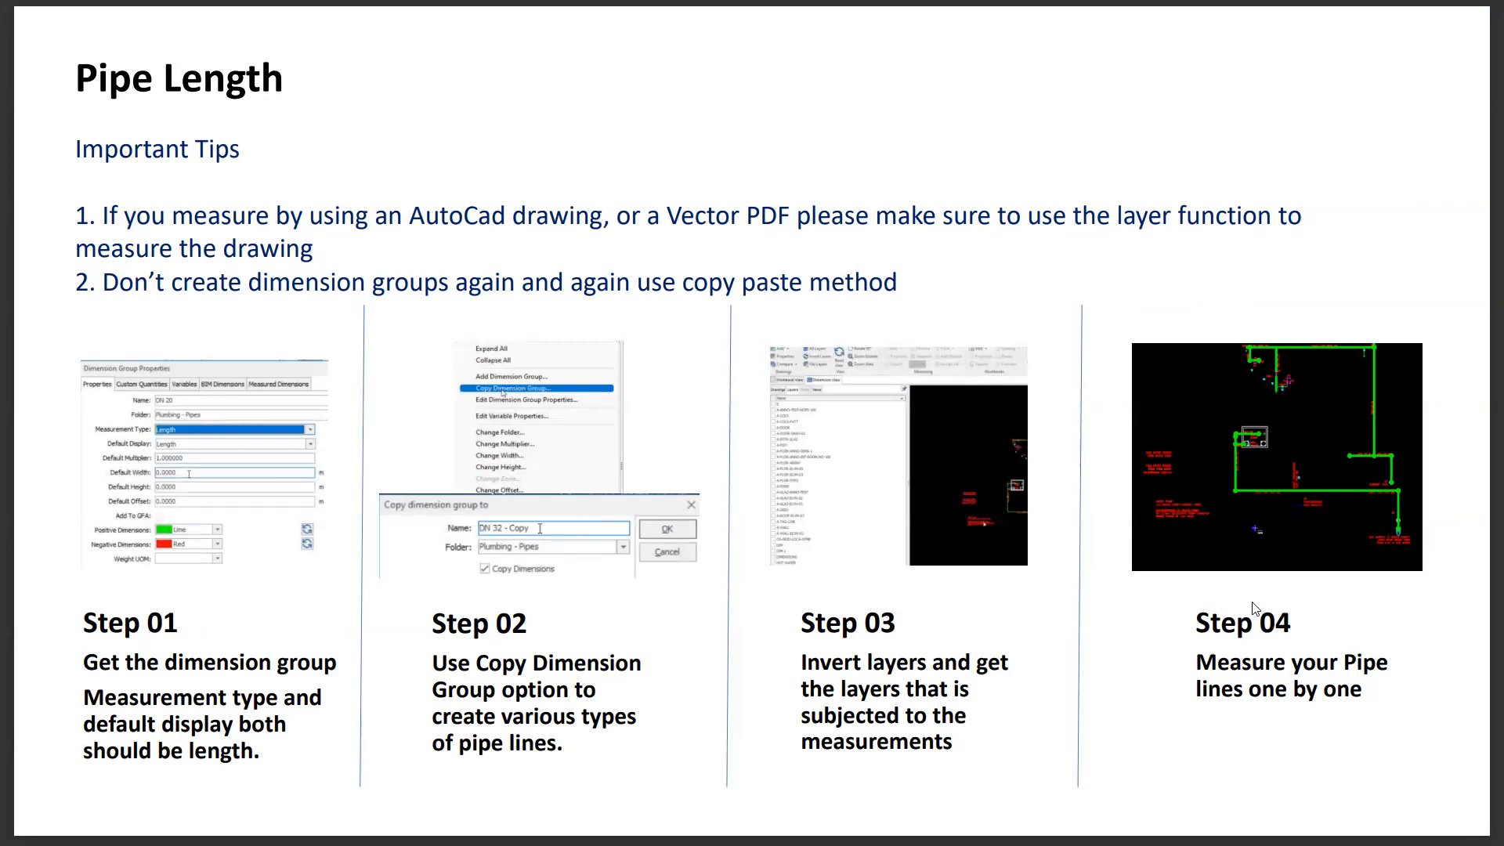
{"action": "left_click", "coordinate": [555, 623]}
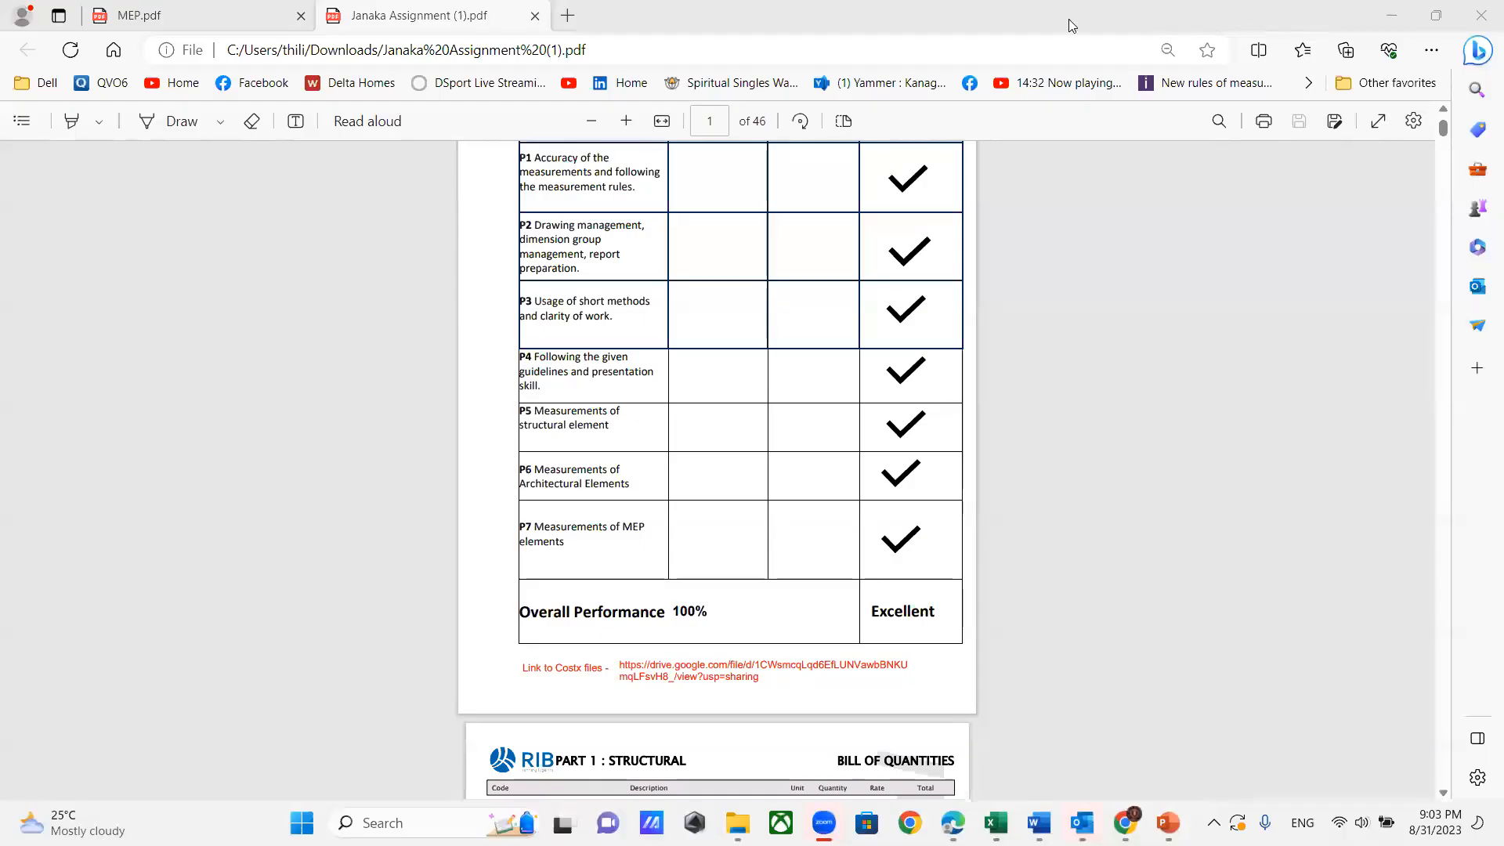
Step: Display the sample assignment PDF full screen and review its assessment criteria and Part 1 Structural bill of quantities
{"action": "left_click", "coordinate": [1379, 121]}
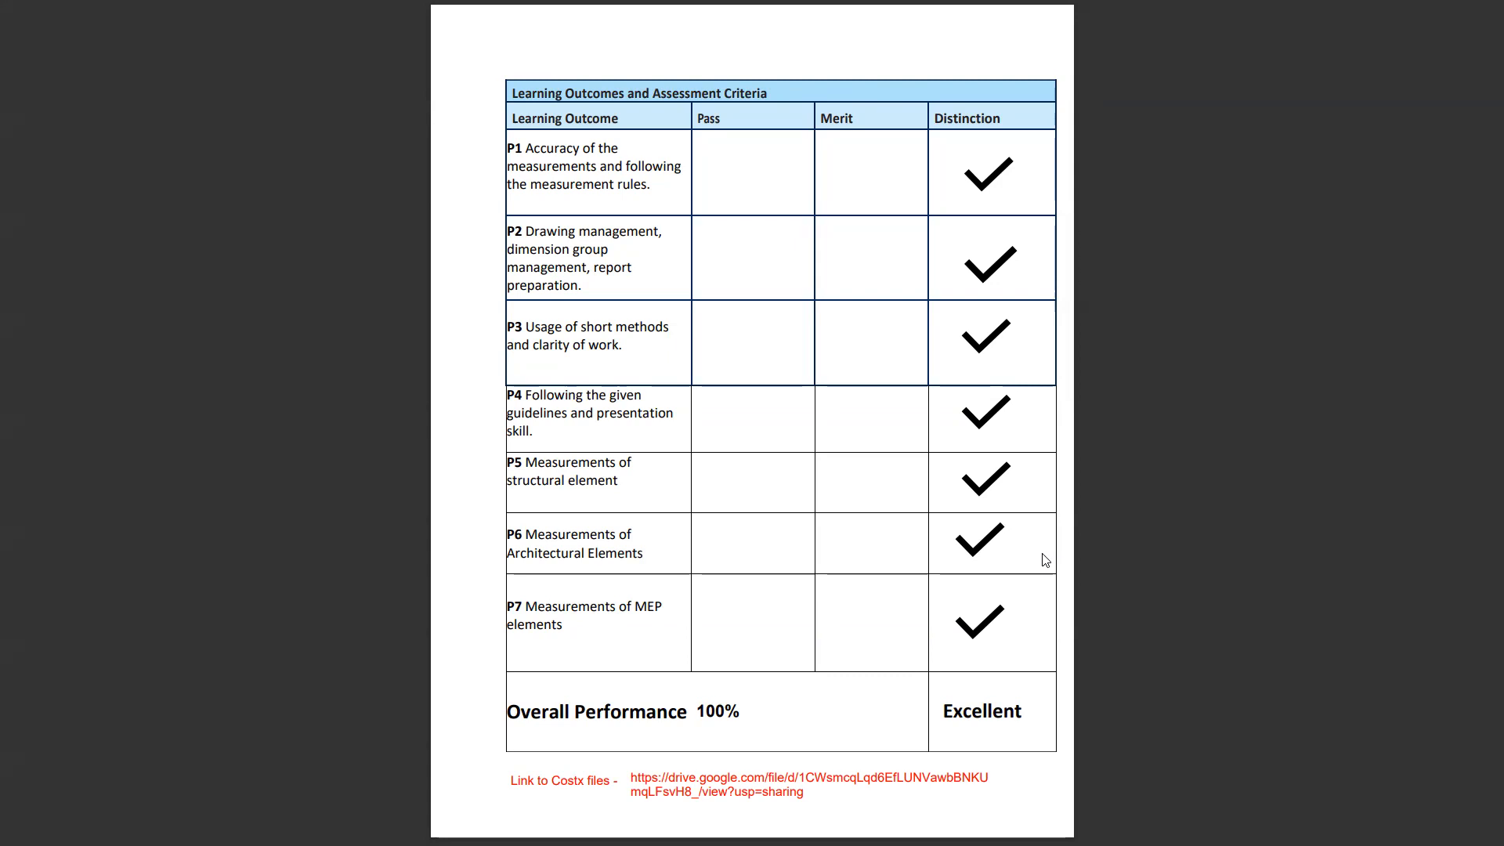
{"action": "key", "text": "Right"}
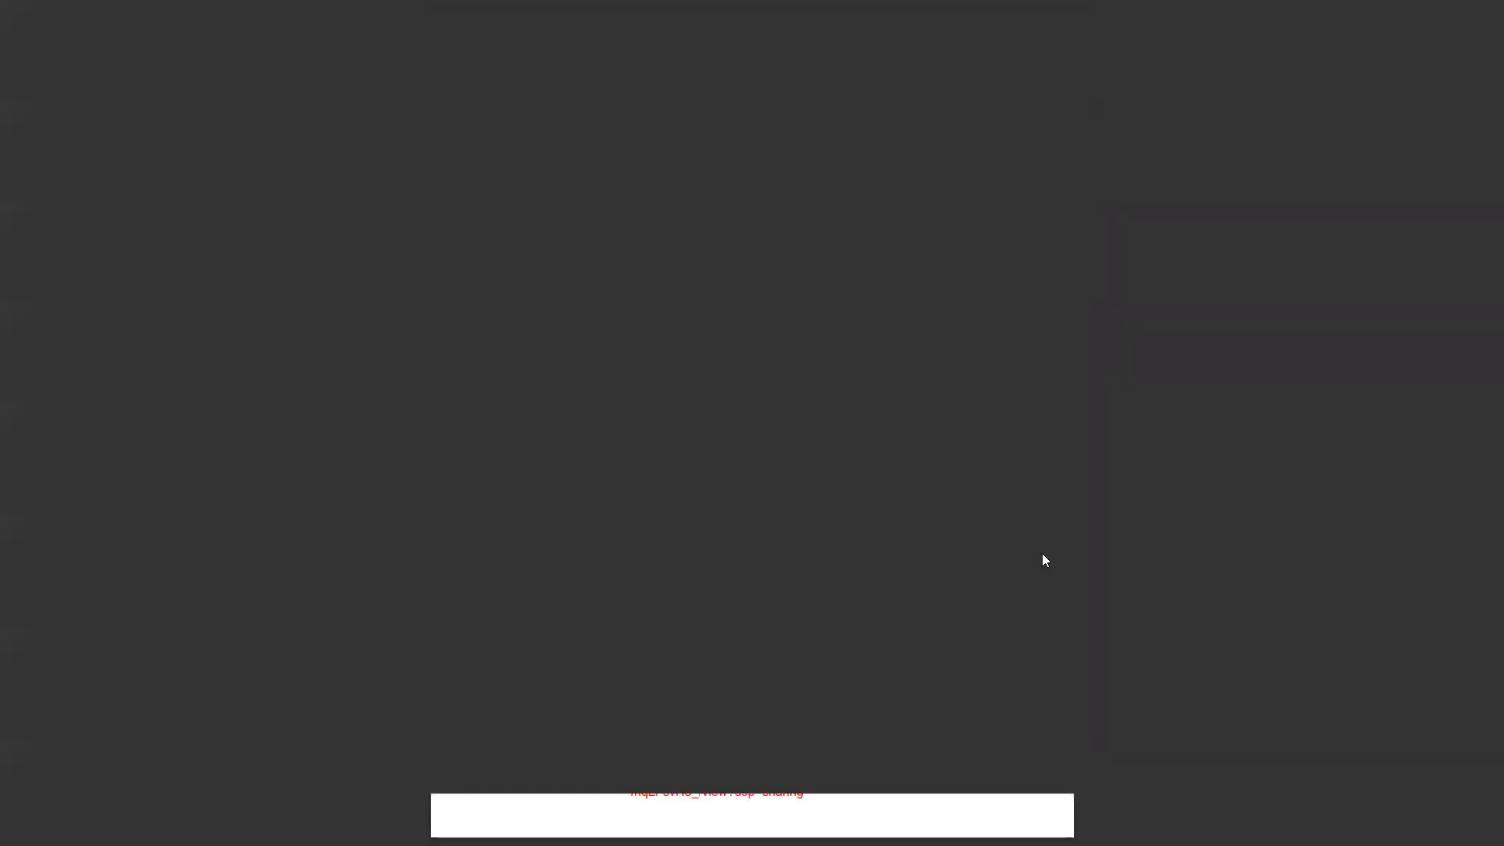
{"action": "key", "text": "Right"}
{"action": "key", "text": "Right"}
{"action": "key", "text": "Right"}
{"action": "key", "text": "Right"}
{"action": "key", "text": "Right"}
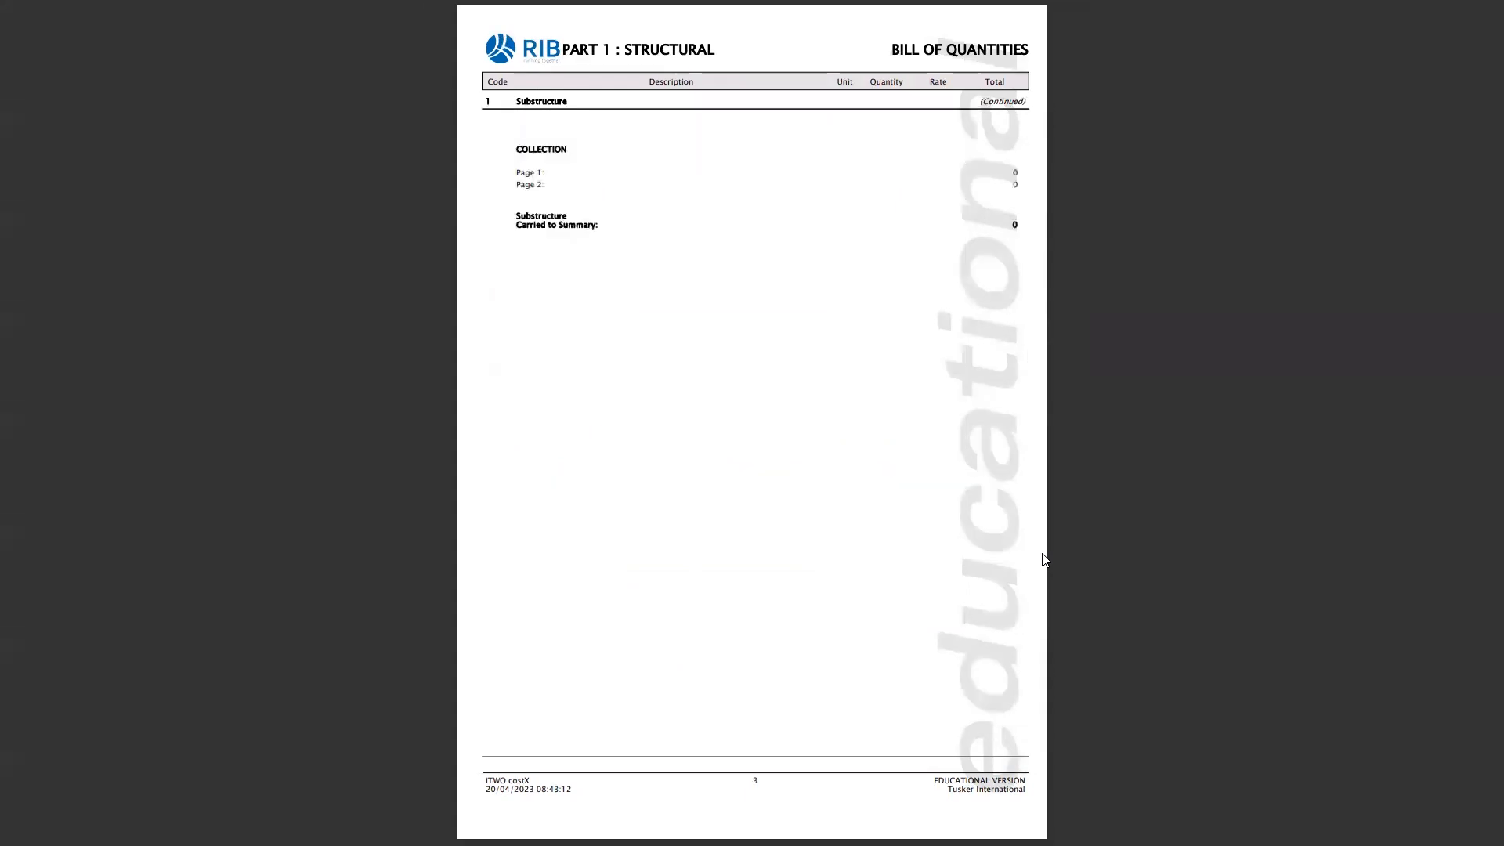
{"action": "key", "text": "Right"}
{"action": "key", "text": "Right"}
{"action": "key", "text": "Right"}
{"action": "key", "text": "Right"}
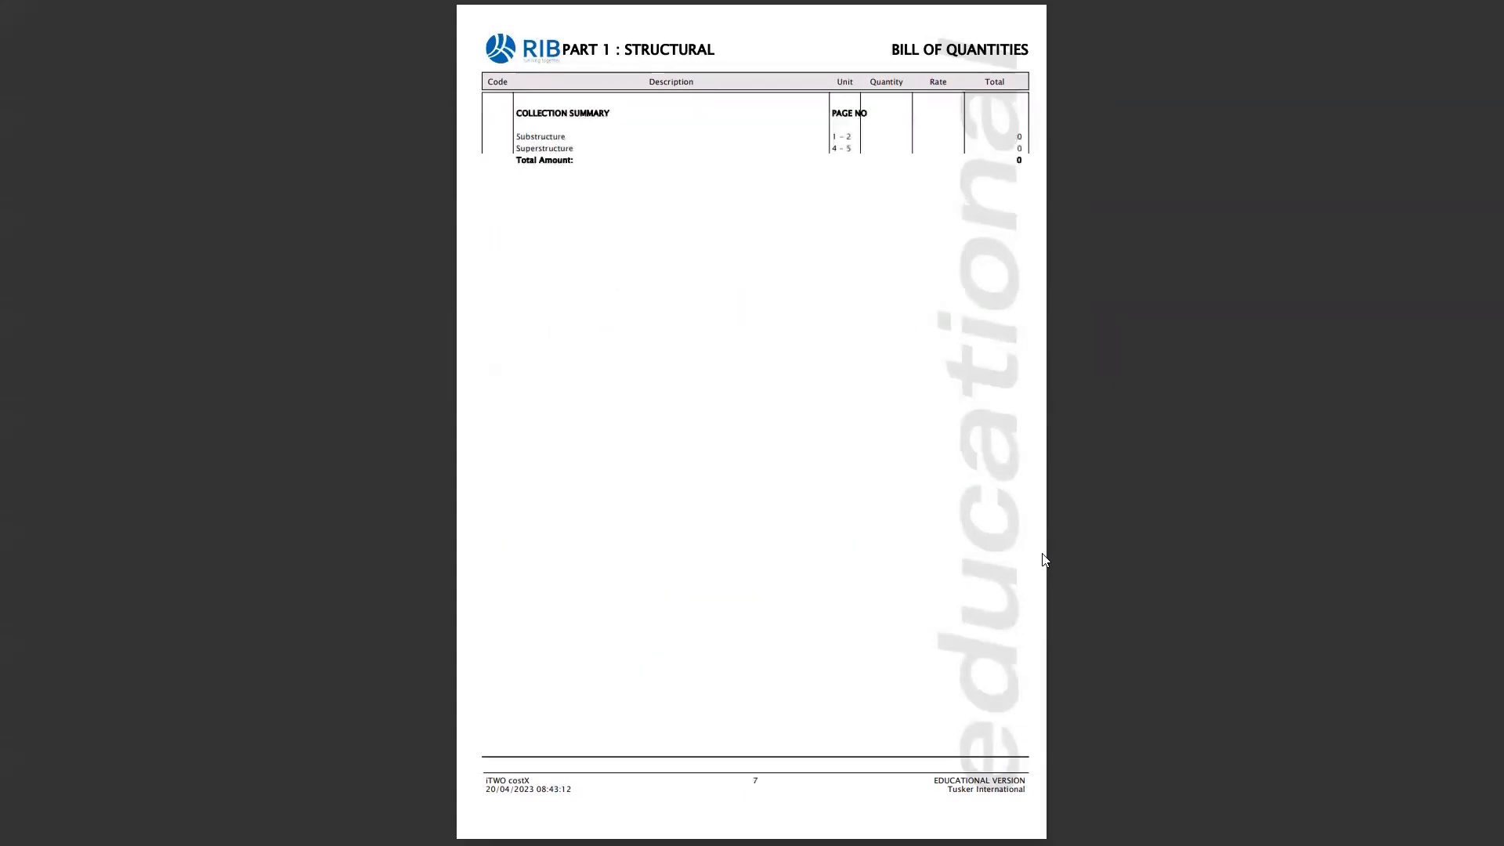
Step: Review the assignment's Part 3 MEP bill of quantities and the drawing page showing the measured timber columns
{"action": "key", "text": "Right"}
{"action": "key", "text": "Right"}
{"action": "key", "text": "Right"}
{"action": "key", "text": "Right"}
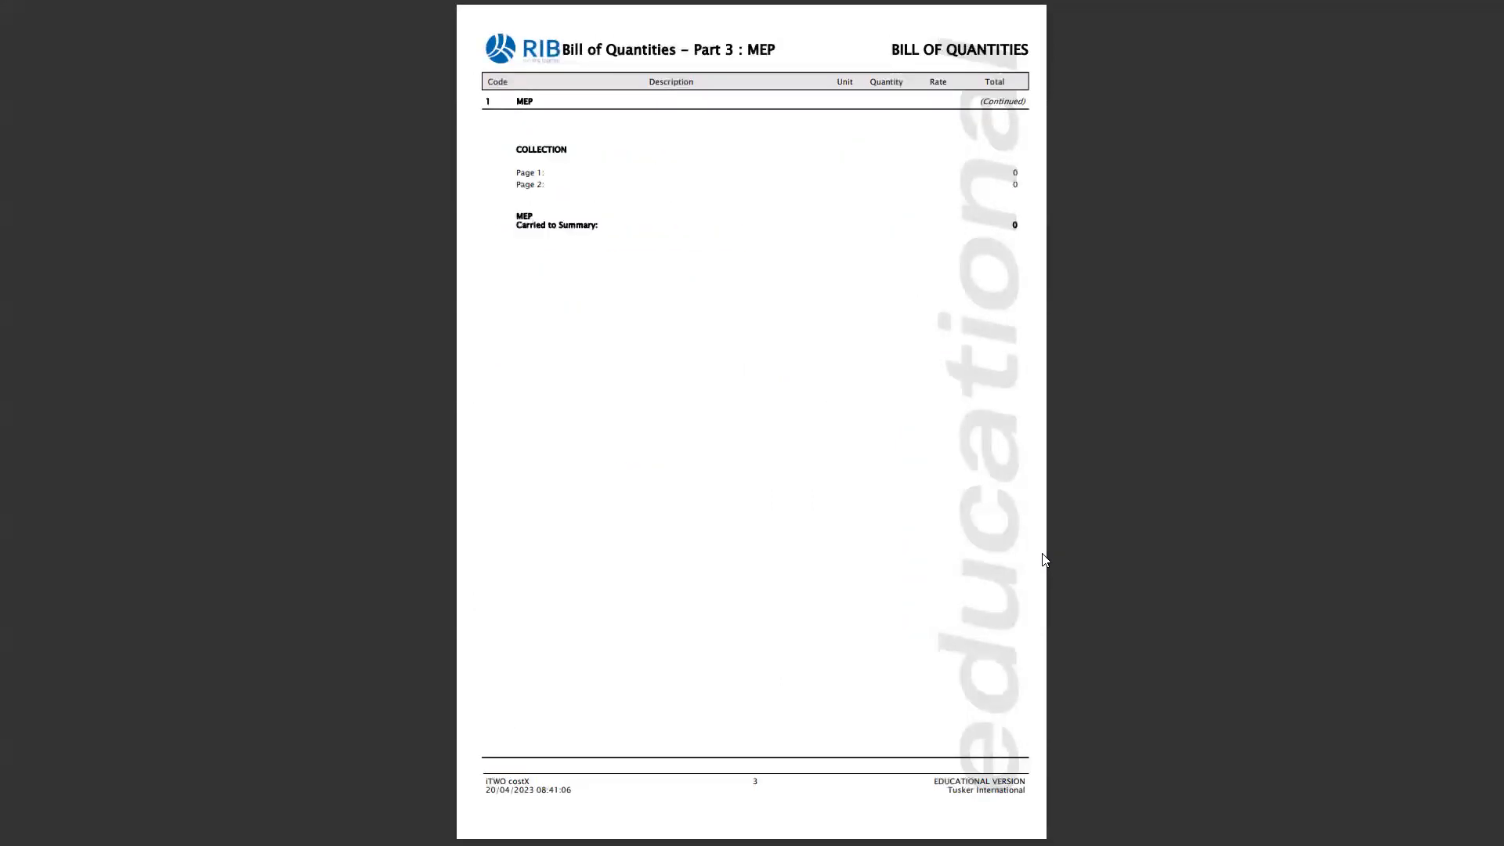
{"action": "key", "text": "Right"}
{"action": "key", "text": "Right"}
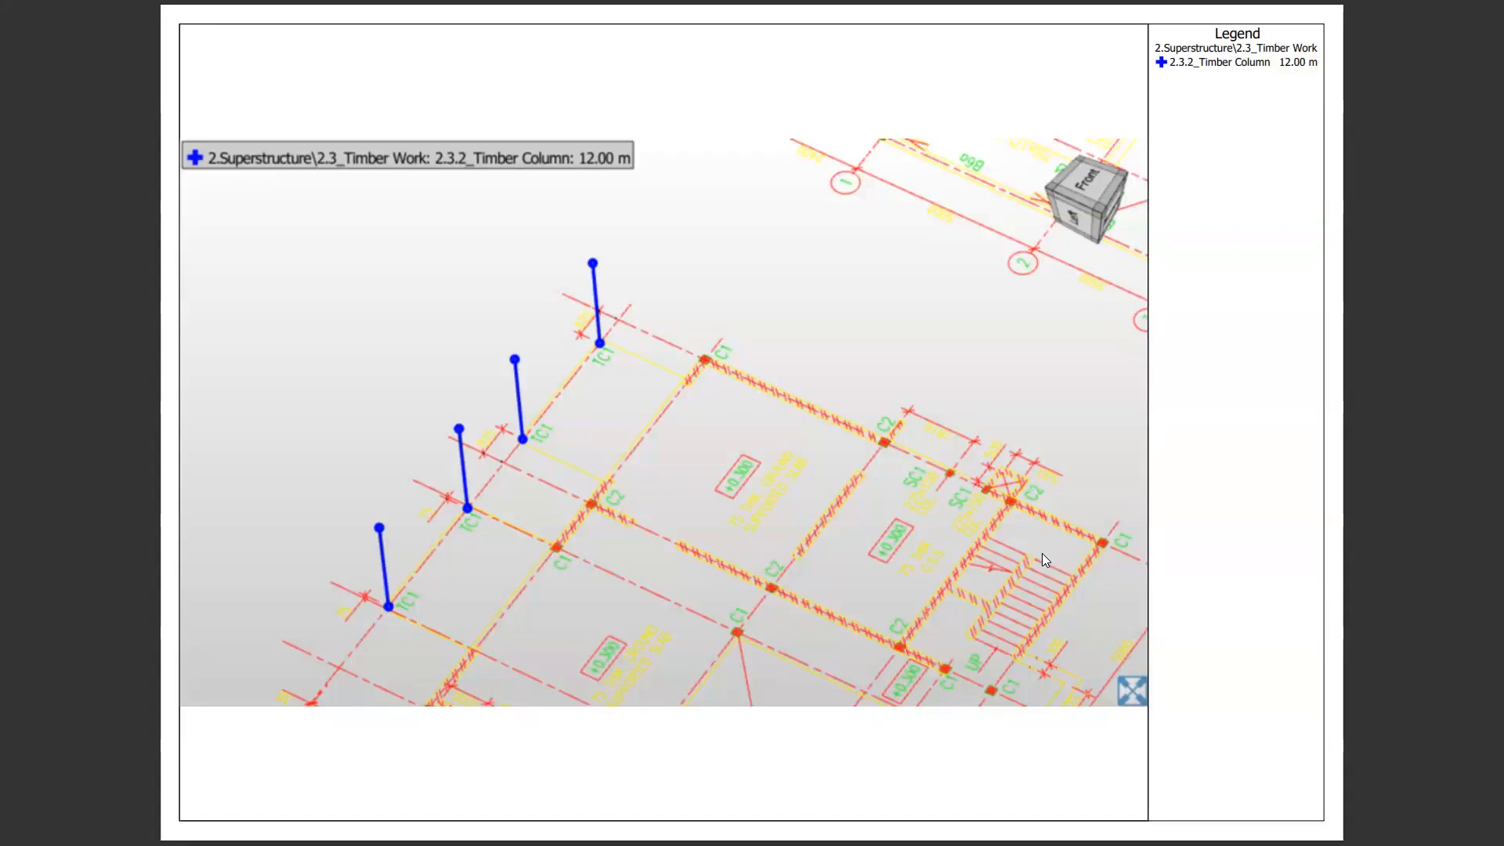
Step: Review the assignment's measured drawings for the wall plate, 200x100 timber beams, plumbing pipework and electrical points
{"action": "key", "text": "Right"}
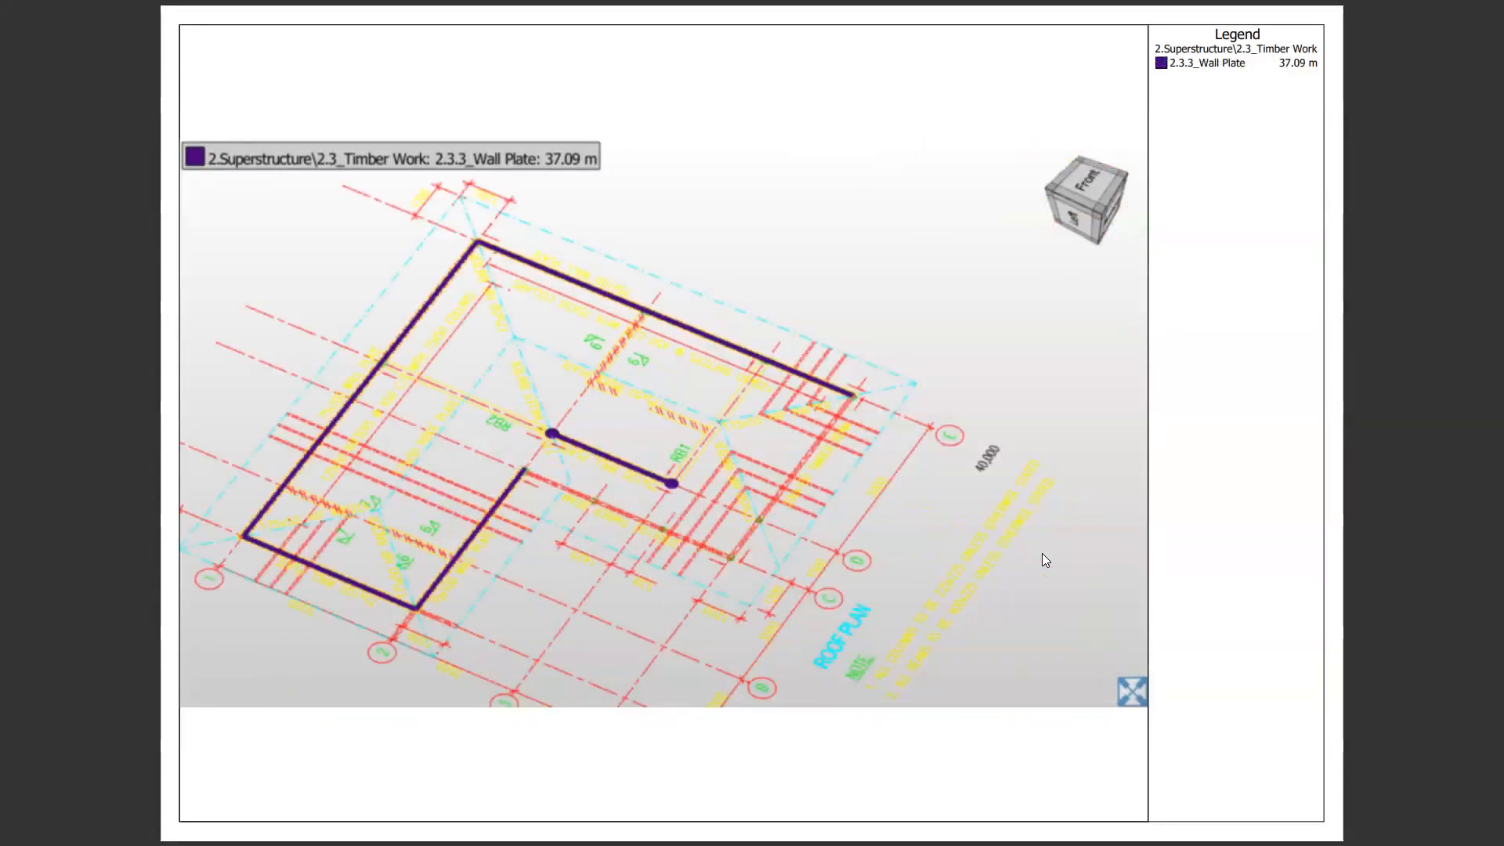
{"action": "key", "text": "Right"}
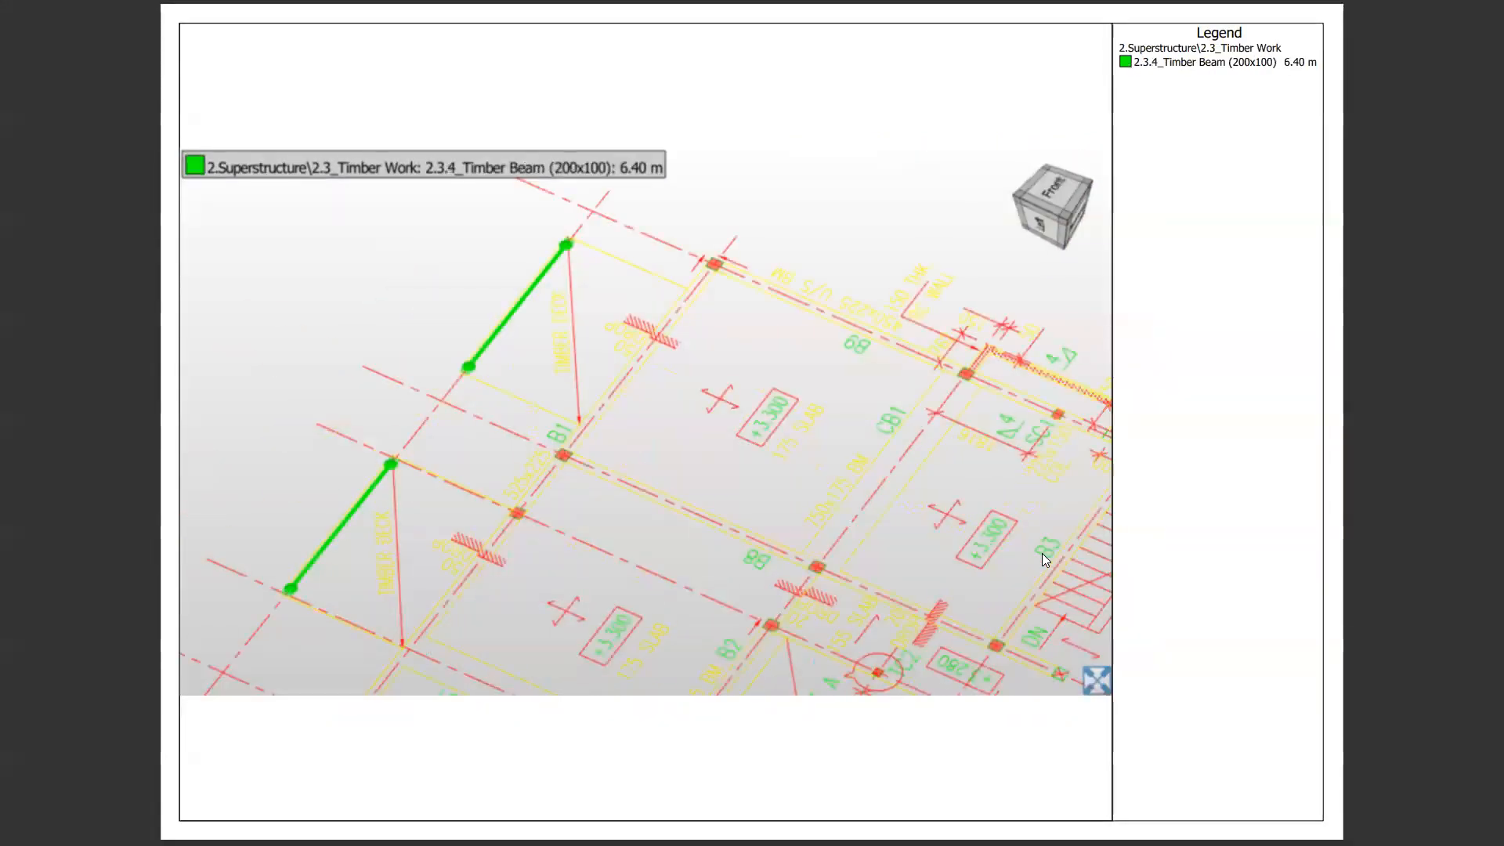
{"action": "key", "text": "Right"}
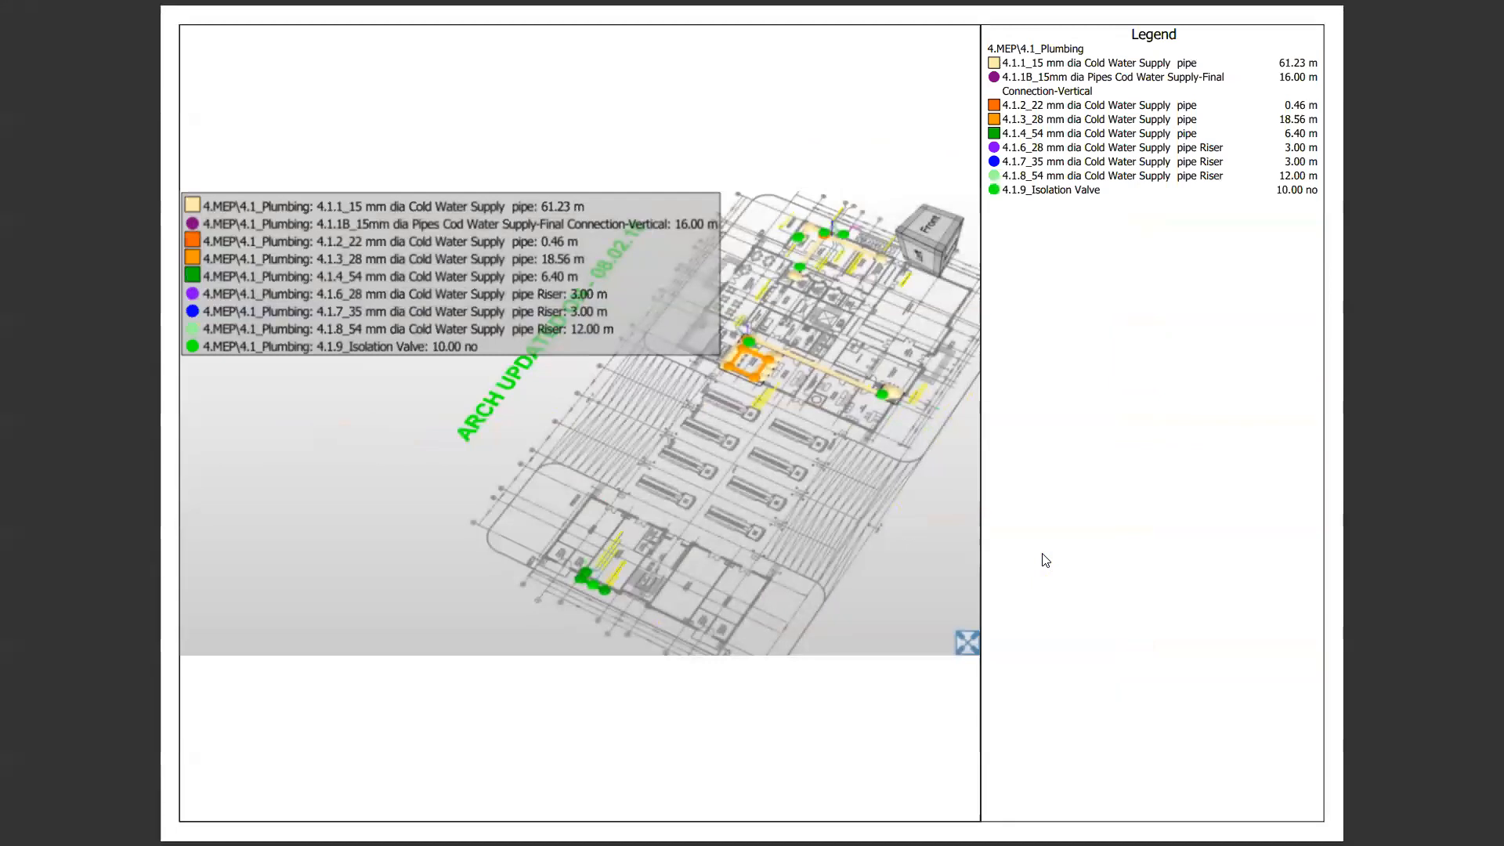
{"action": "key", "text": "Right"}
{"action": "key", "text": "Right"}
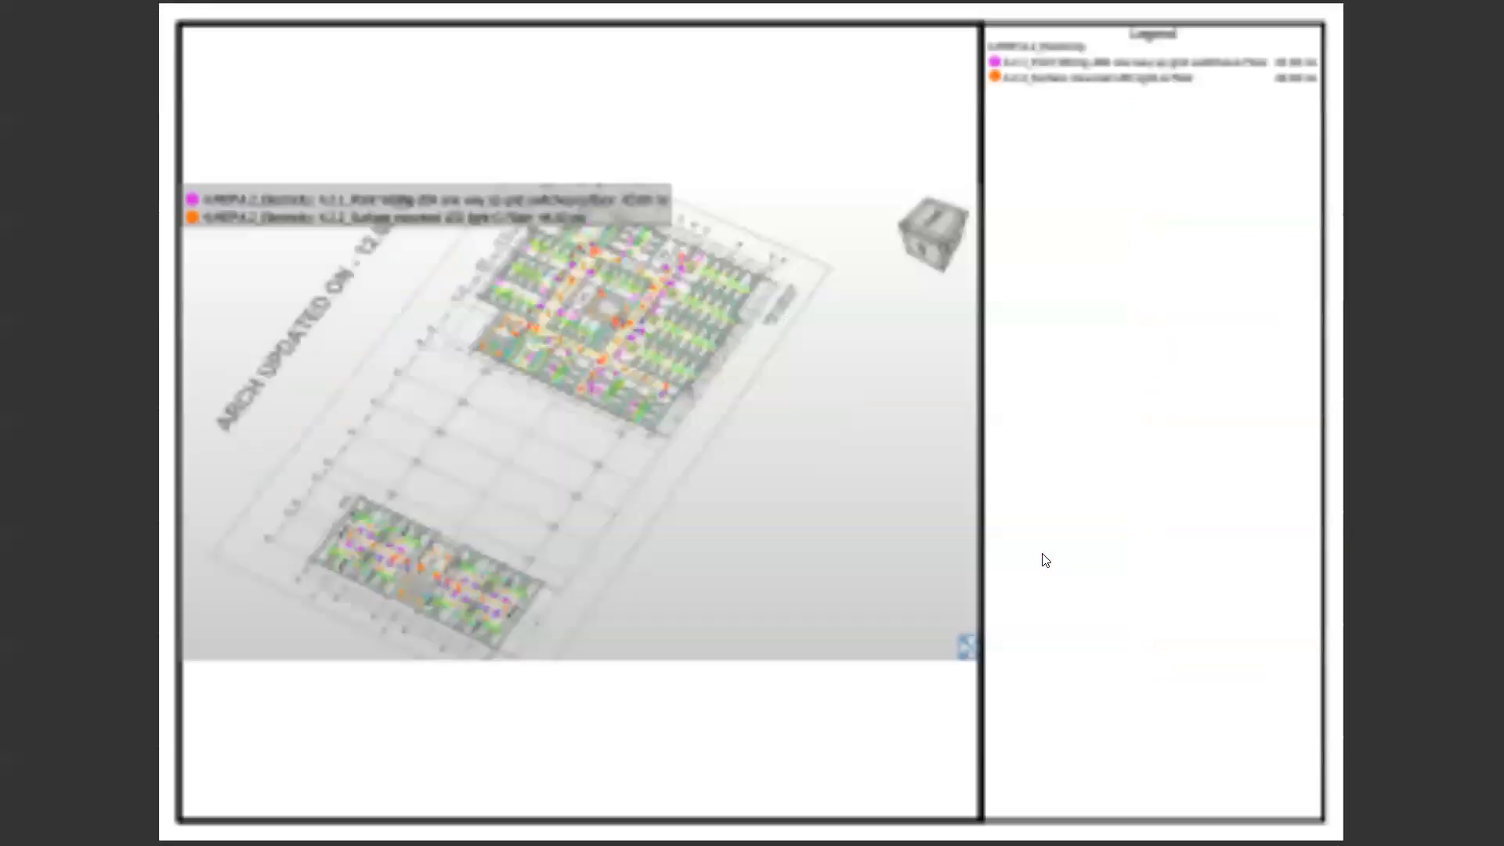
Step: Review the substructure mark-up drawings covering anti-termite treatment, pad footings, sides of pad footings and the RR masonry foundation
{"action": "key", "text": "Right"}
{"action": "key", "text": "Right"}
{"action": "key", "text": "Right"}
{"action": "key", "text": "Right"}
{"action": "key", "text": "Right"}
{"action": "key", "text": "Right"}
{"action": "key", "text": "Right"}
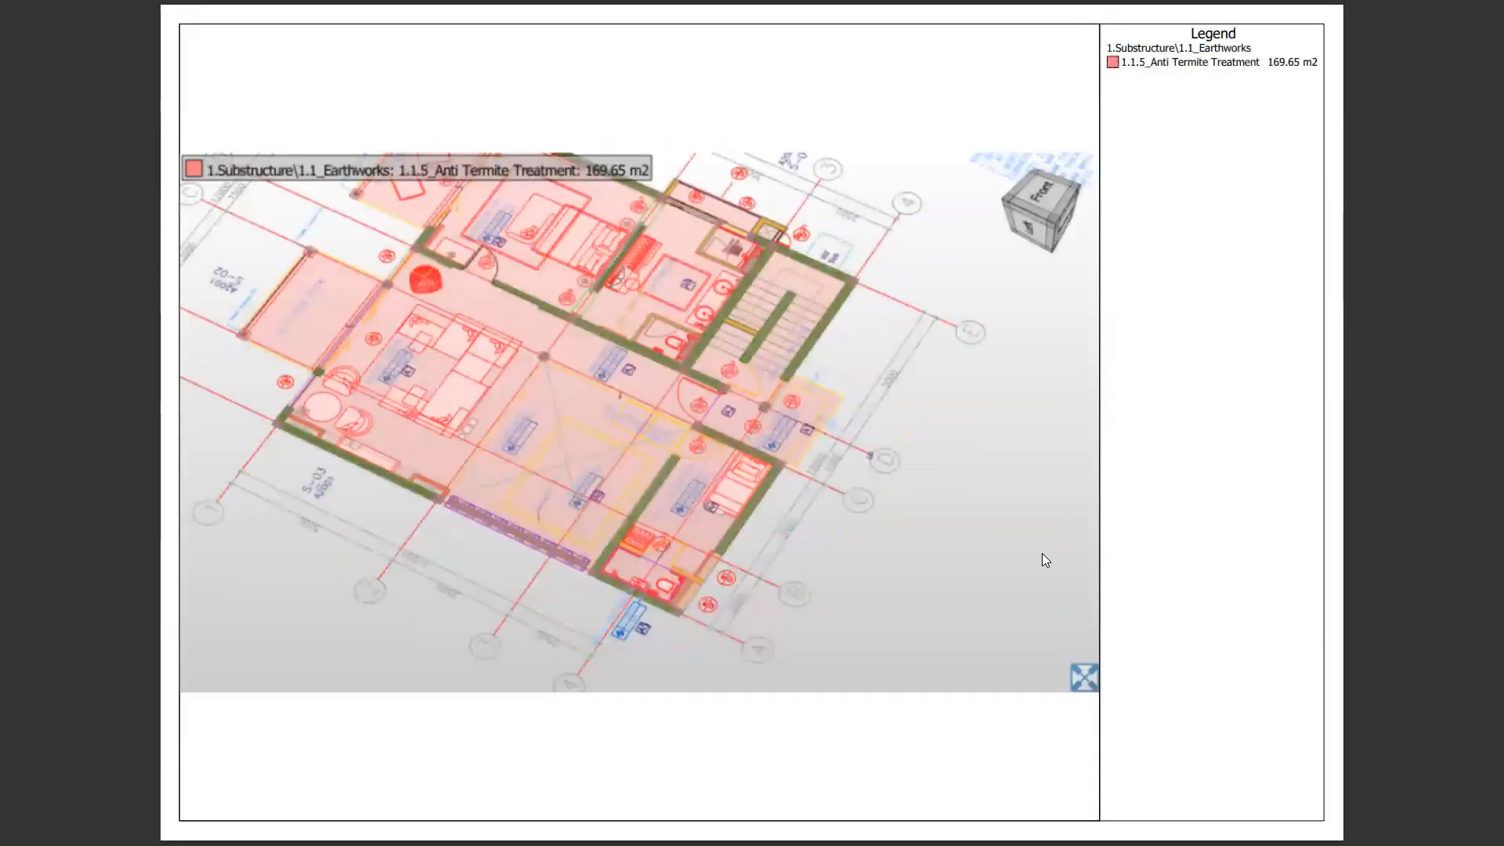
{"action": "key", "text": "Right"}
{"action": "key", "text": "Right"}
{"action": "key", "text": "Right"}
{"action": "key", "text": "Right"}
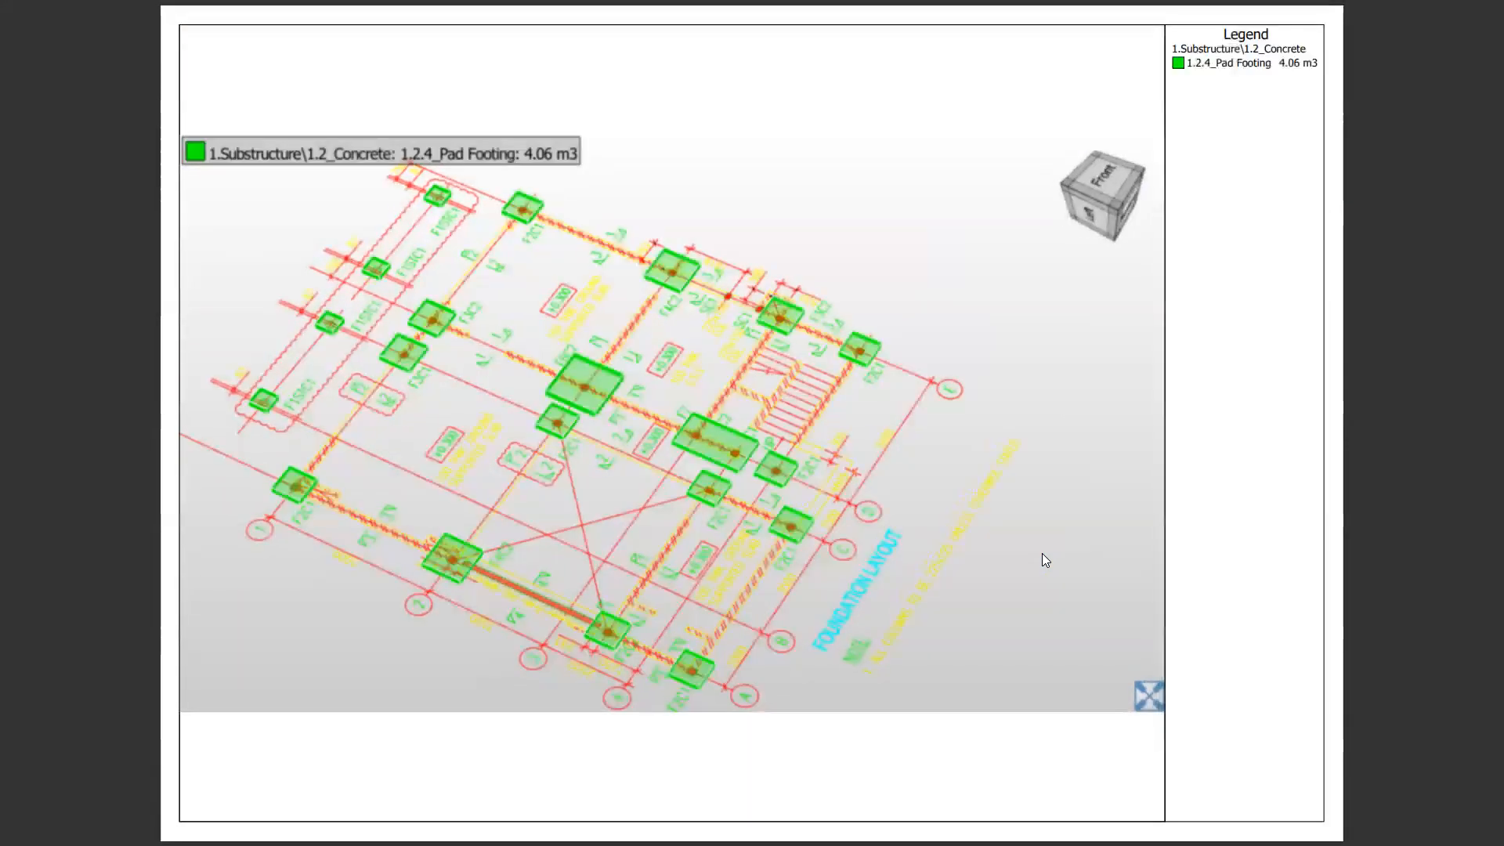
{"action": "key", "text": "Right"}
{"action": "key", "text": "Right"}
{"action": "key", "text": "Right"}
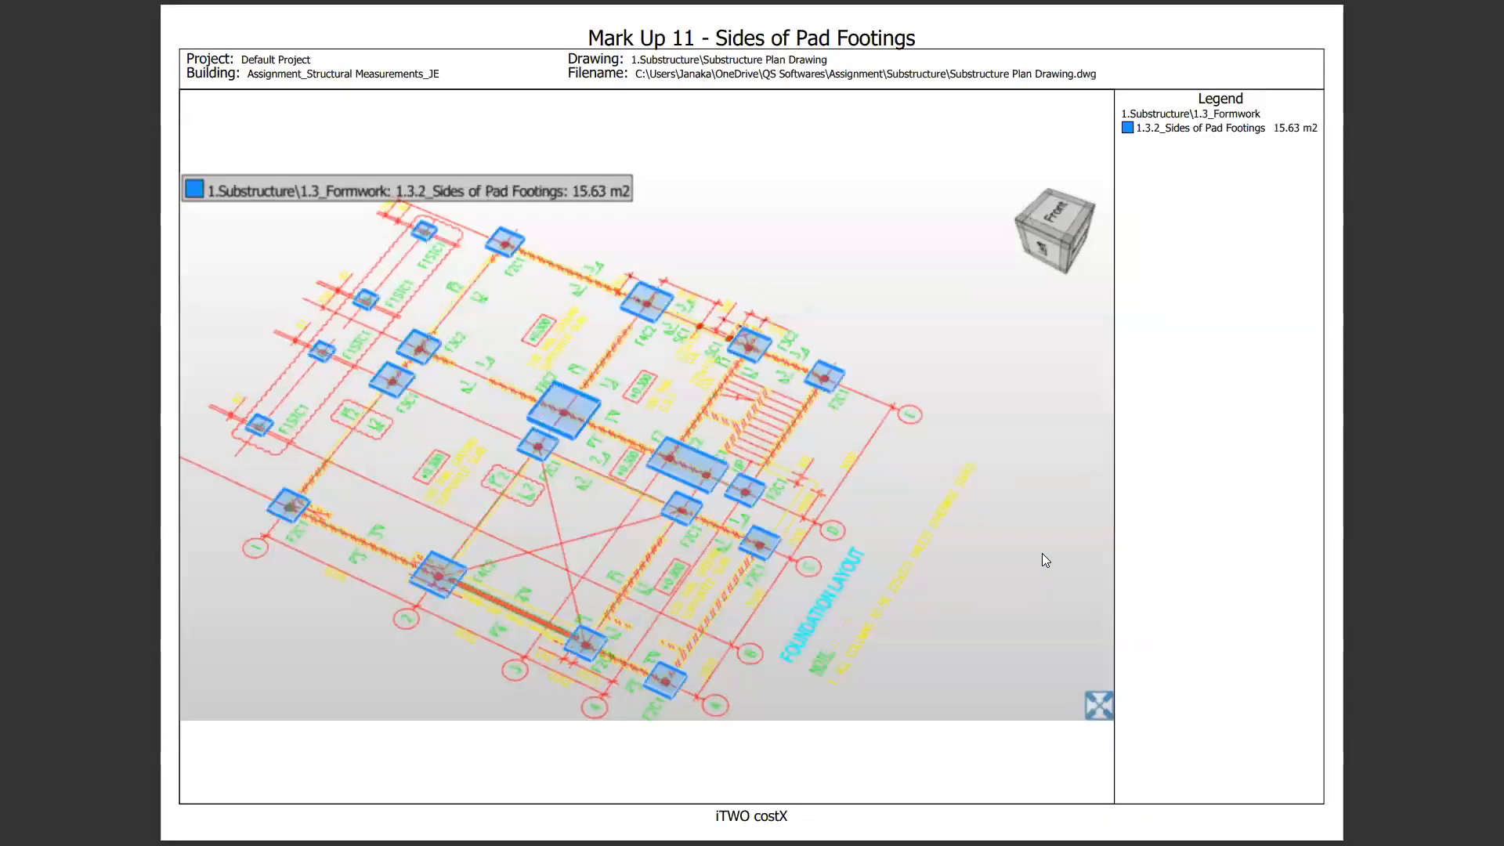
{"action": "key", "text": "Right"}
{"action": "key", "text": "Right"}
{"action": "key", "text": "Right"}
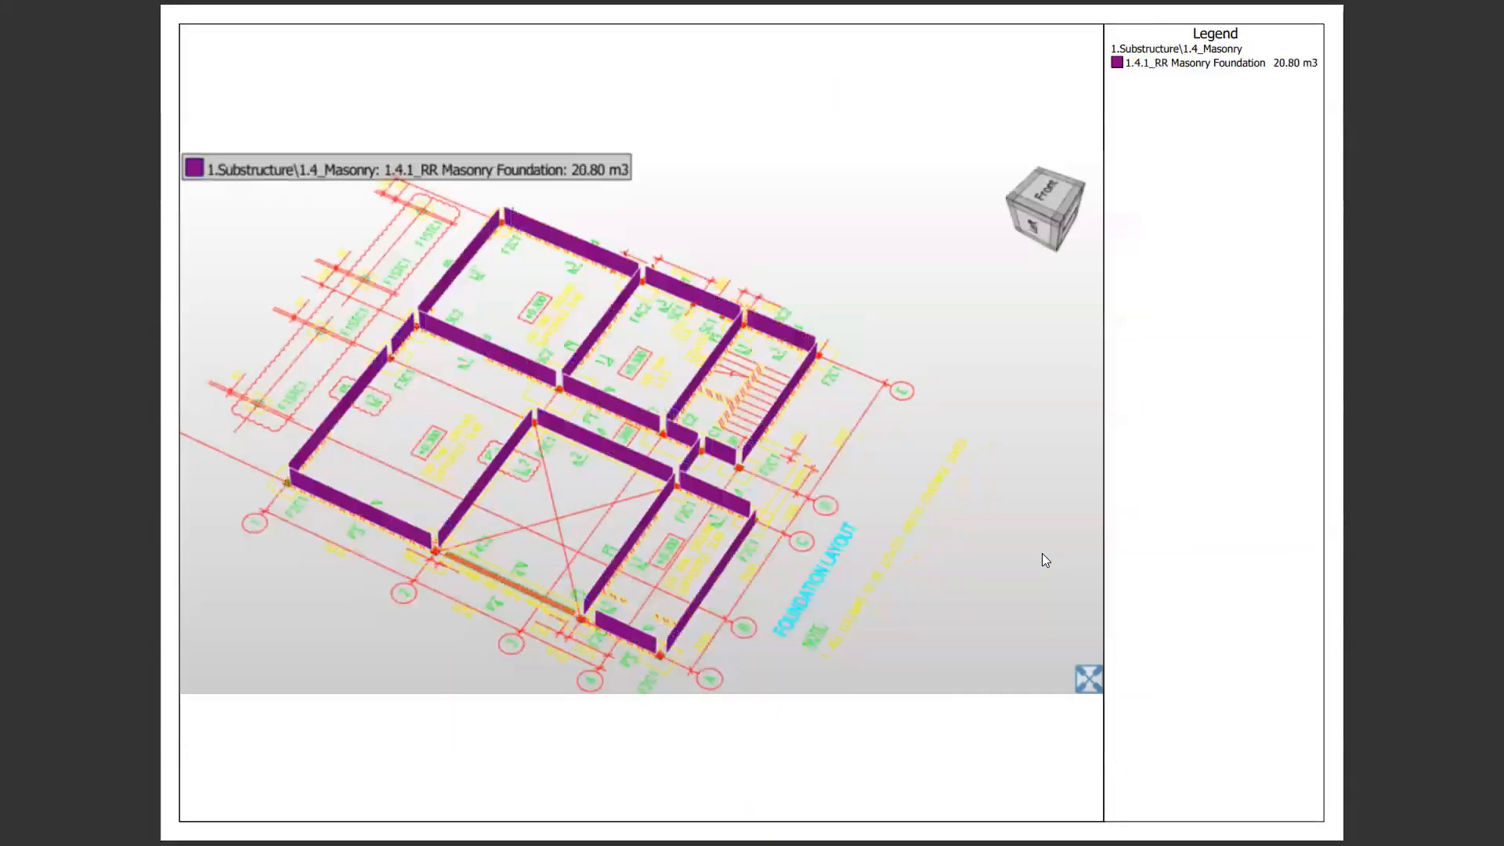
Step: Review the assignment's Assumptions and Notes page and leave its full-screen view
{"action": "key", "text": "Right"}
{"action": "key", "text": "Right"}
{"action": "key", "text": "Right"}
{"action": "key", "text": "Right"}
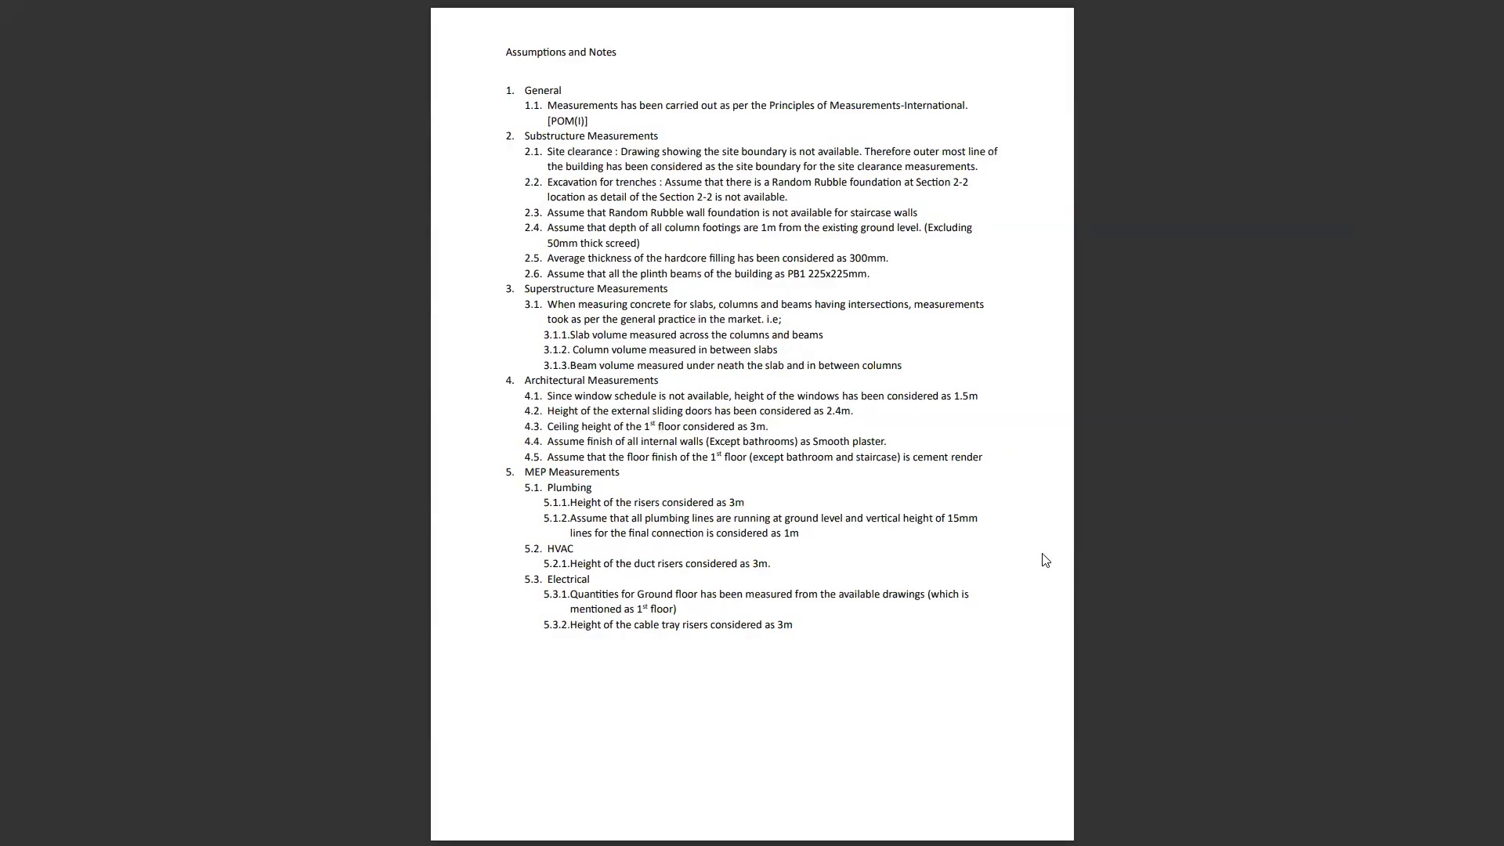
{"action": "key", "text": "Escape"}
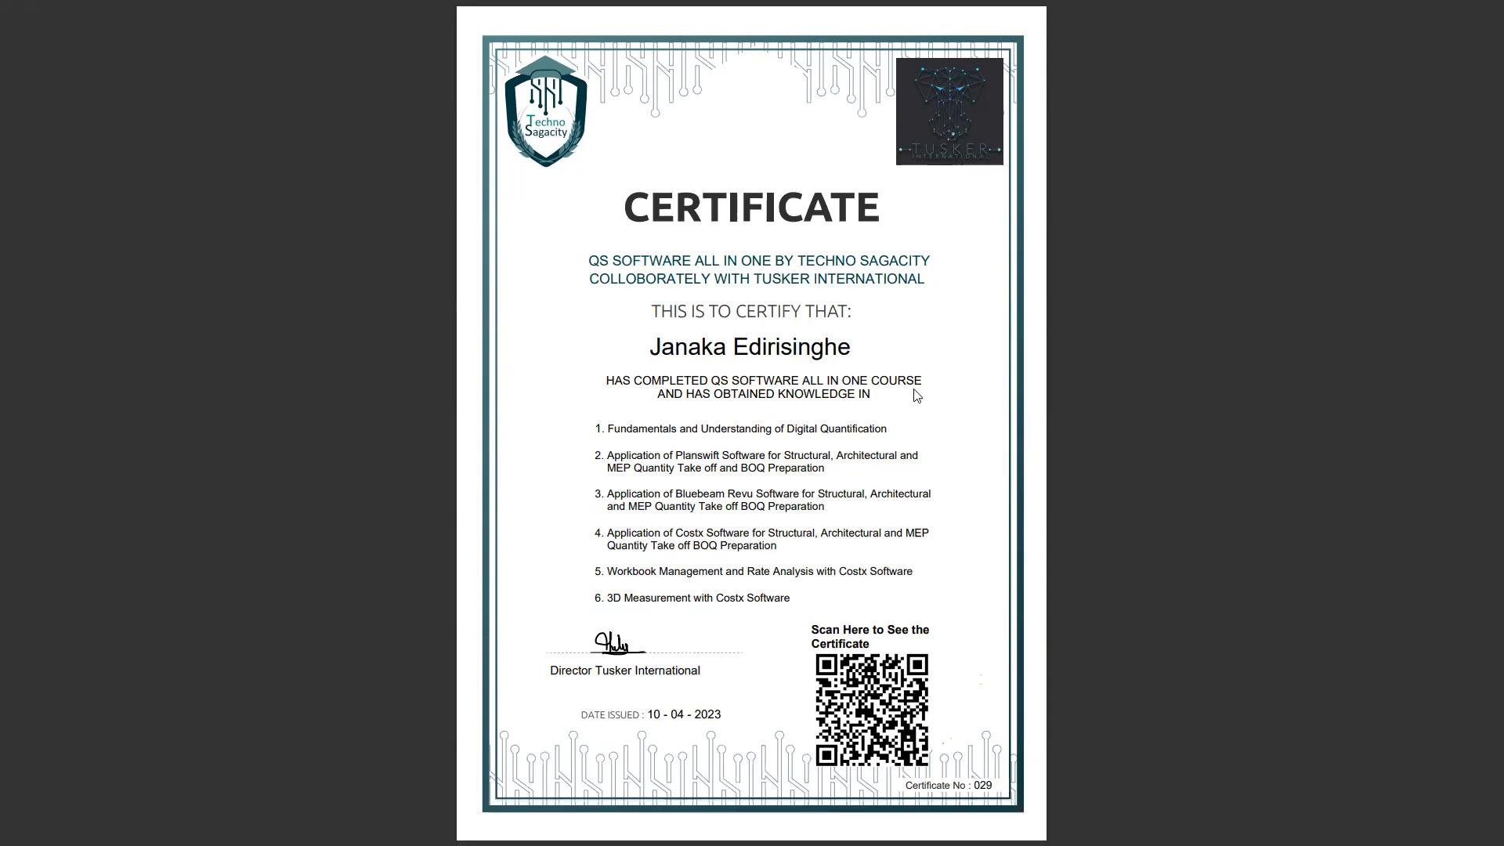
Step: Leave the full-screen view of the course certificate and close the browser window with all open PDFs
{"action": "key", "text": "Escape"}
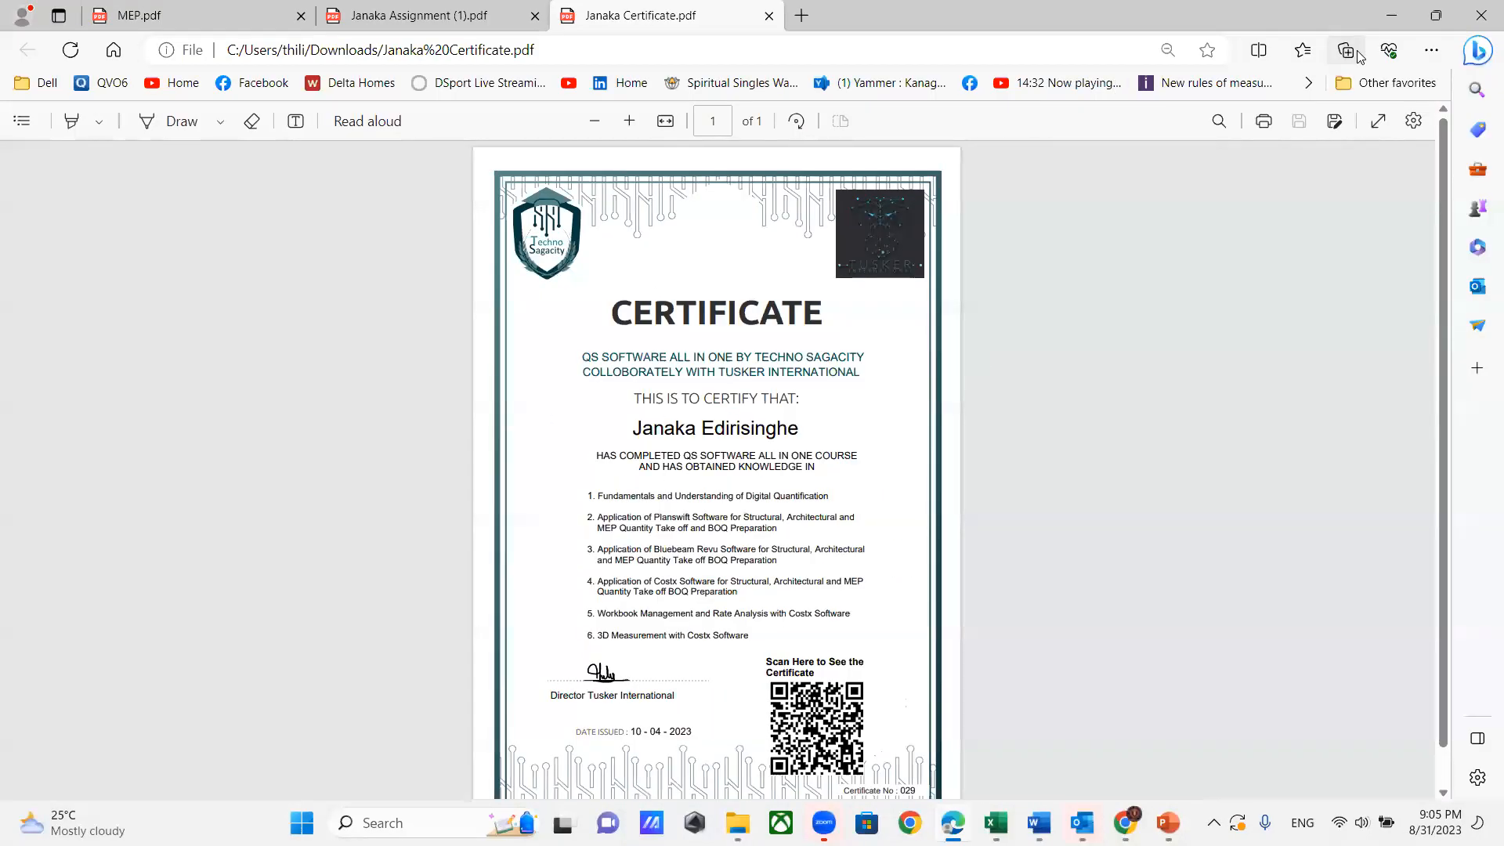
{"action": "left_click", "coordinate": [1481, 22]}
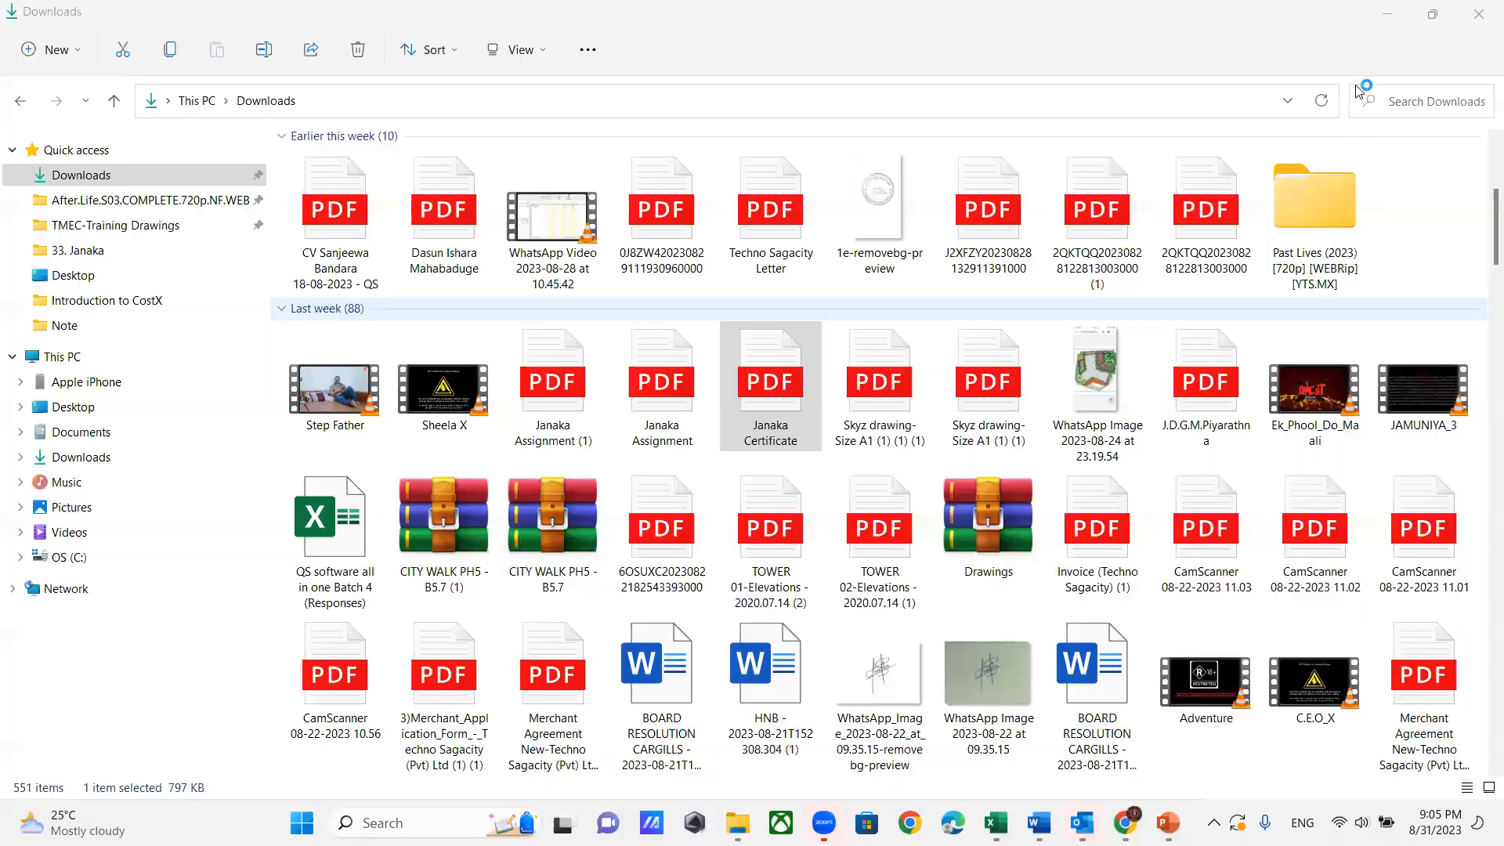